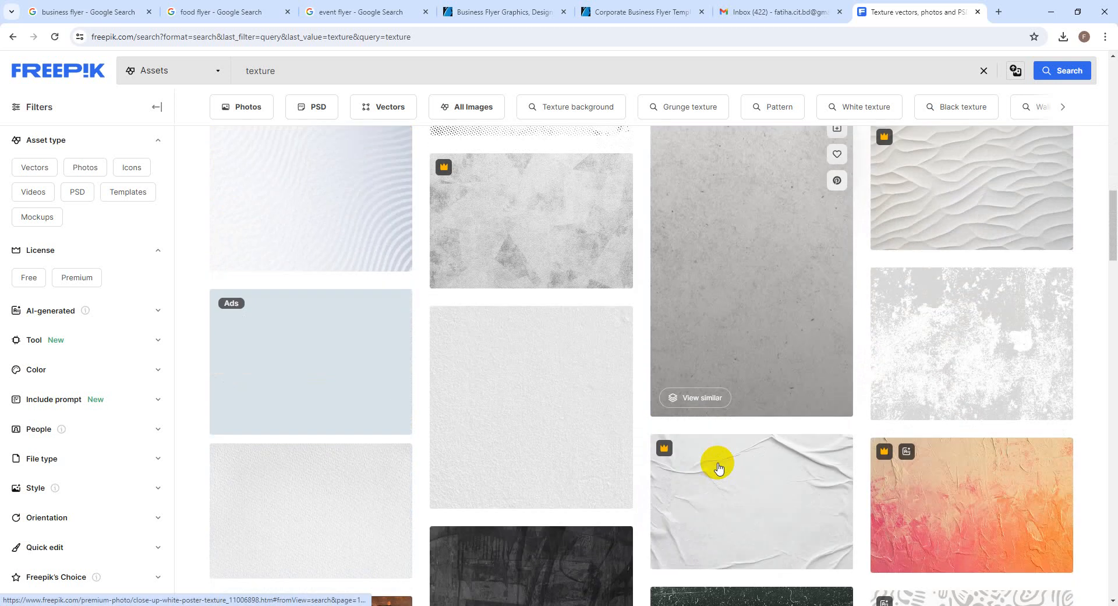
Filter the Freepik texture results to free vectors only
scroll(719, 467, down, 10)
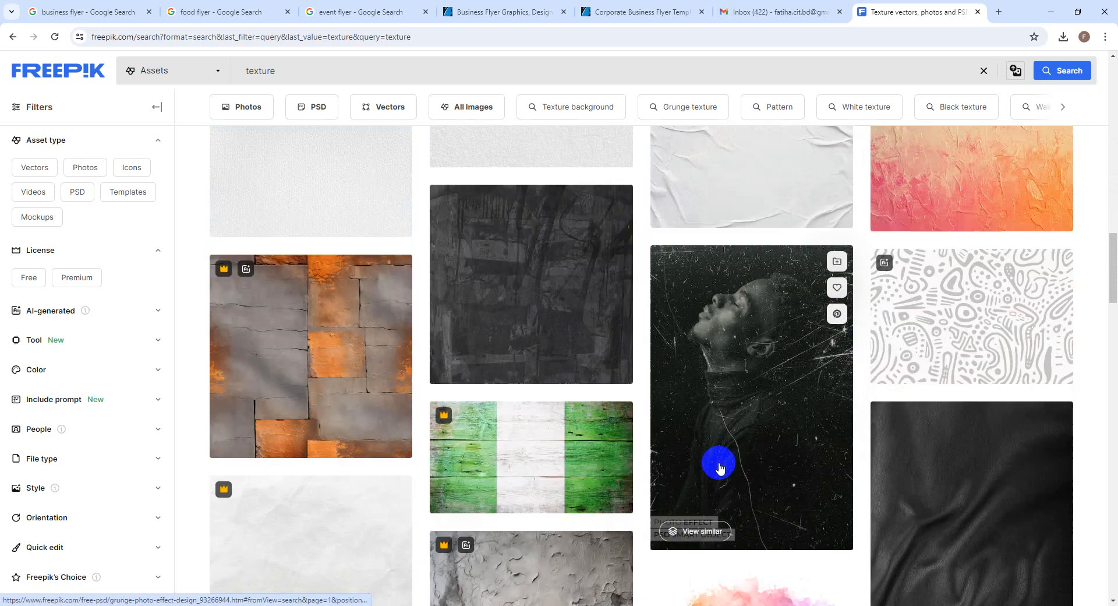
scroll(719, 467, down, 4)
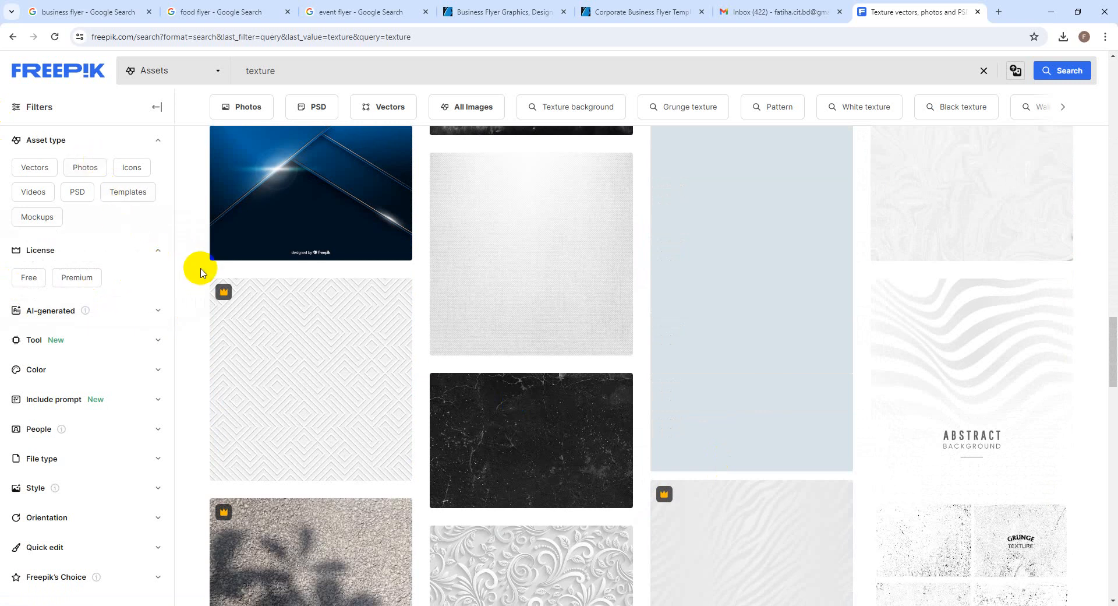
click(28, 166)
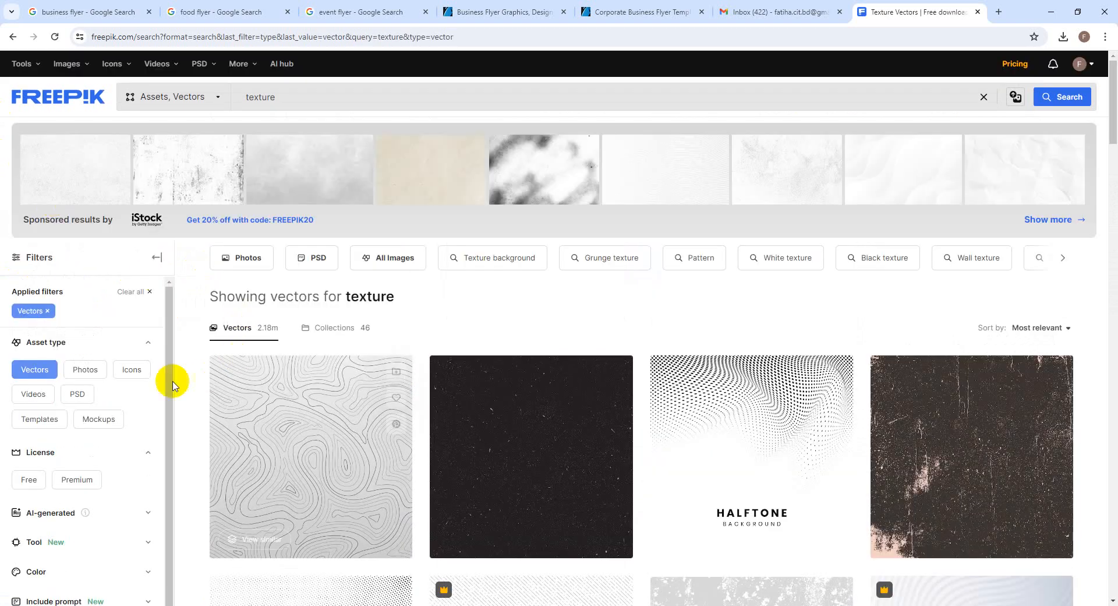
scroll(120, 418, down, 1)
click(30, 473)
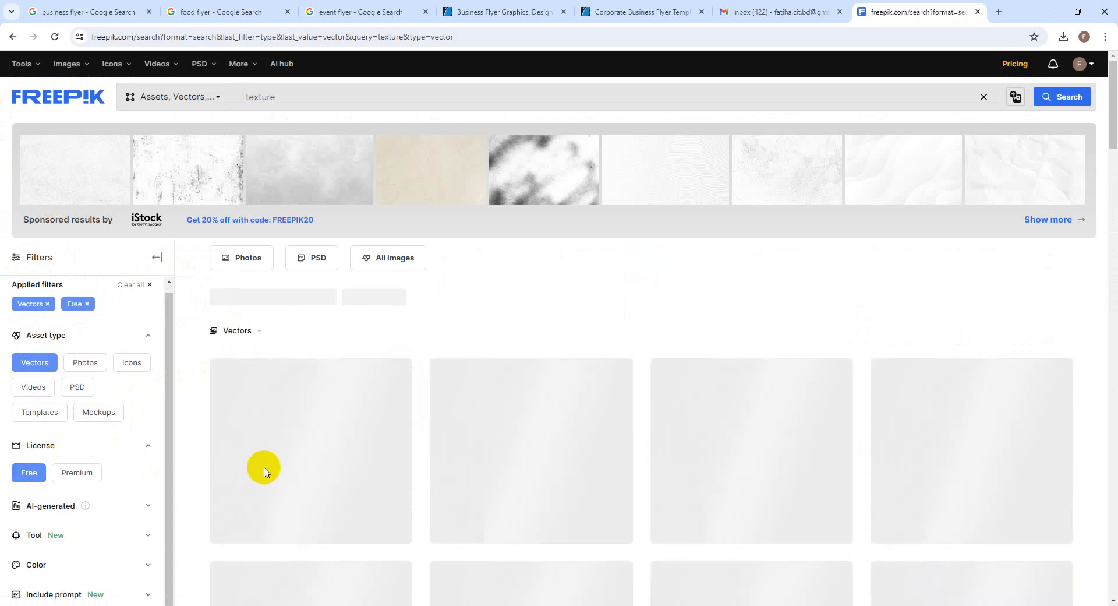
Open the grey 'Decorative grunge texture design distressed background vector' detail page
scroll(571, 474, down, 3)
scroll(572, 476, down, 2)
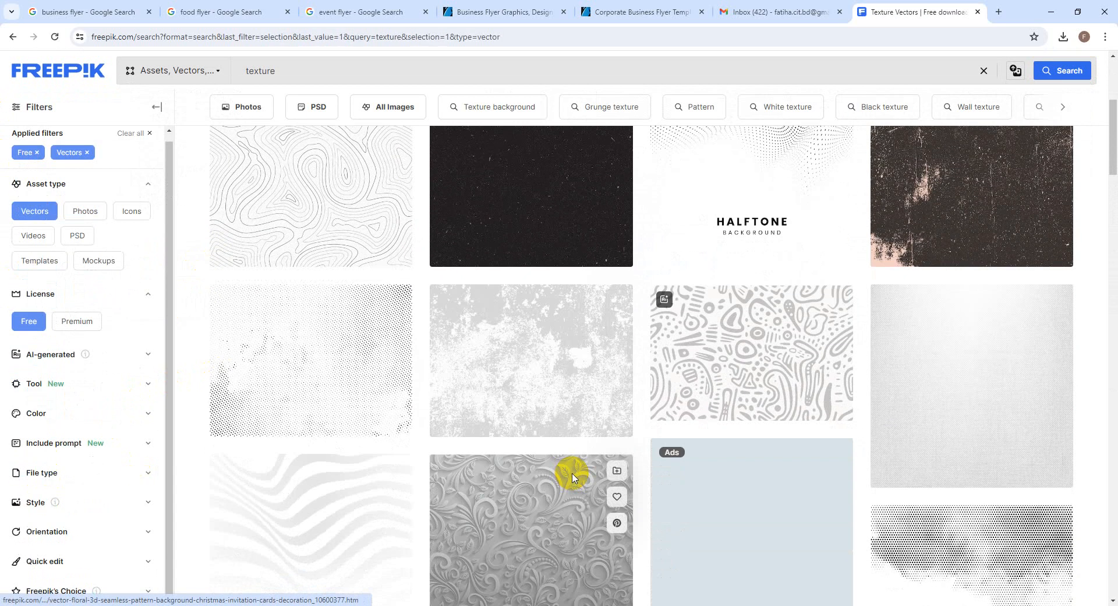
click(568, 383)
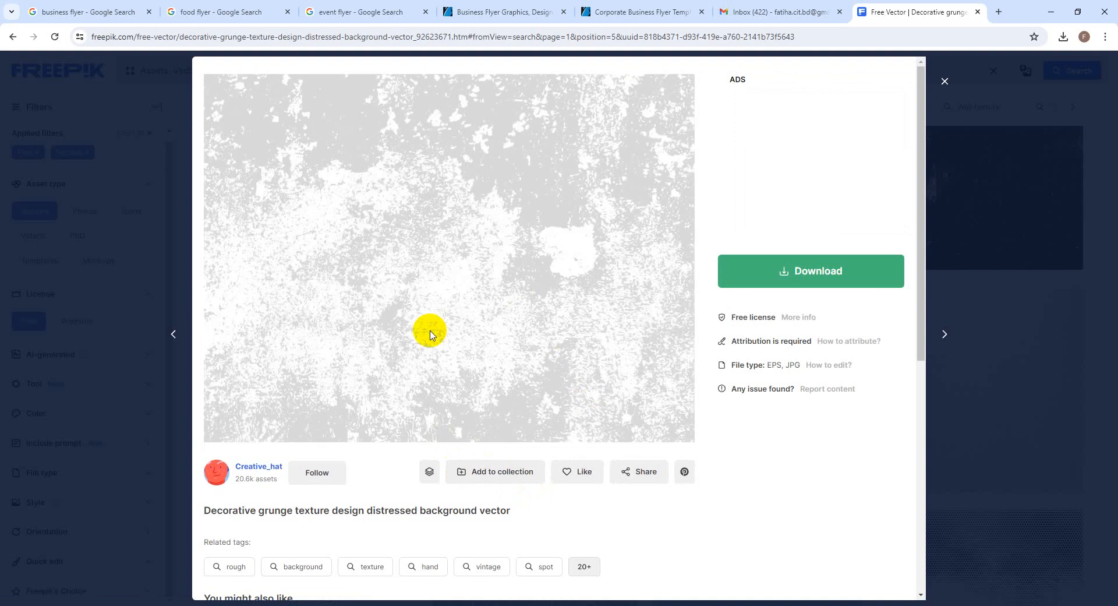
Download the grunge texture zip using the free download with attribution and reveal it in its folder
click(806, 281)
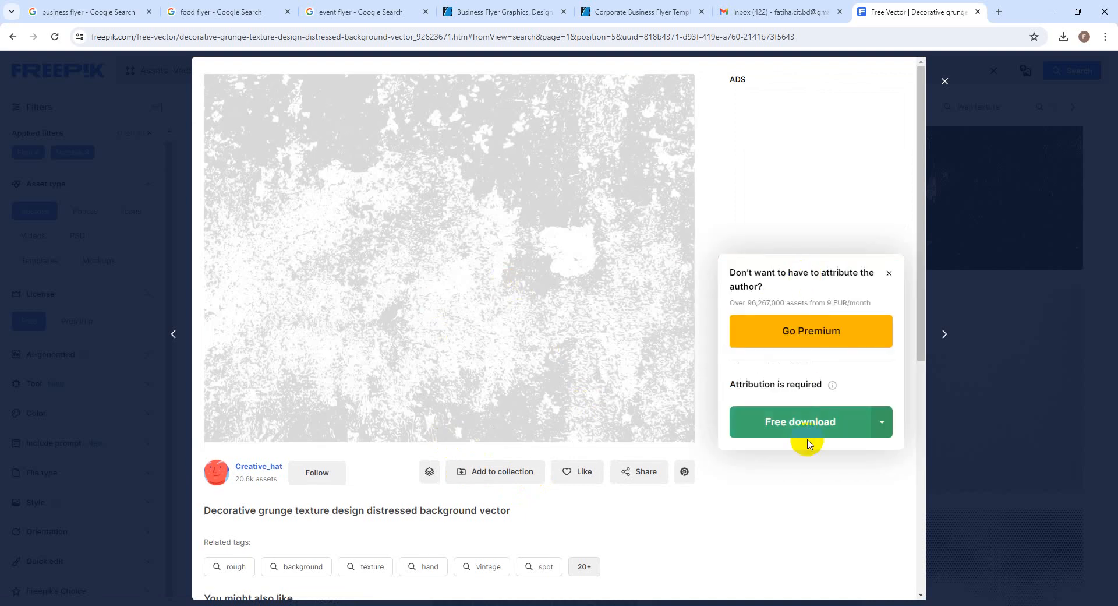
click(806, 421)
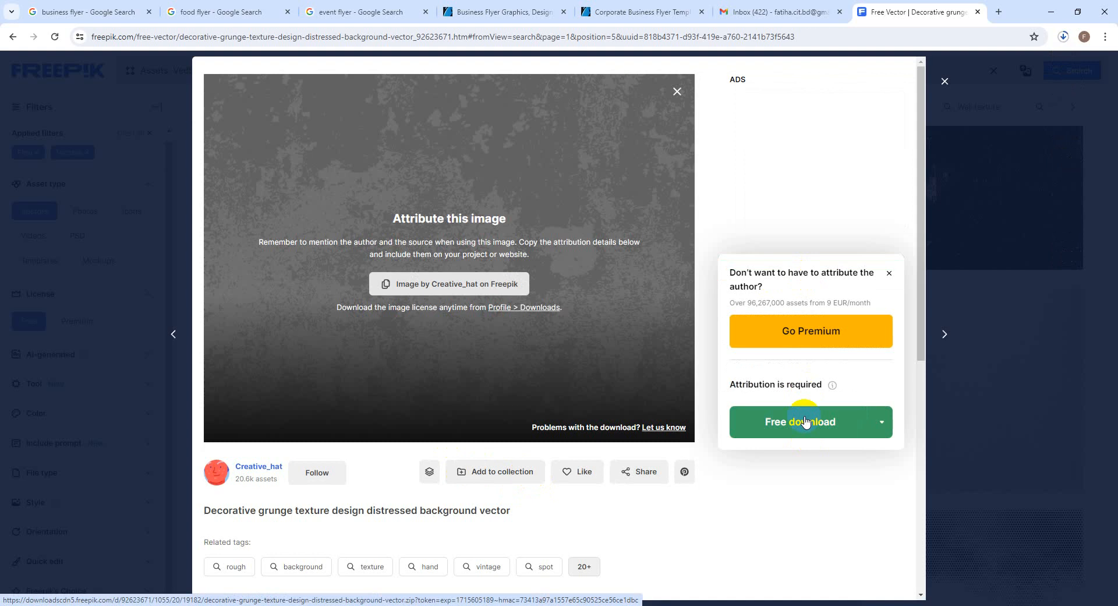
click(793, 337)
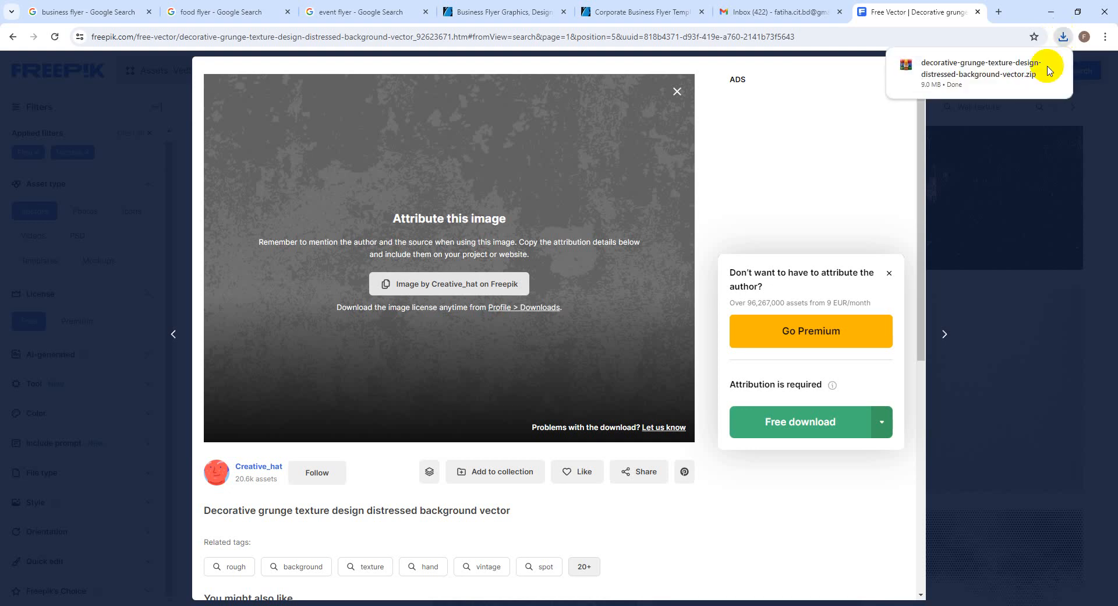
click(1032, 67)
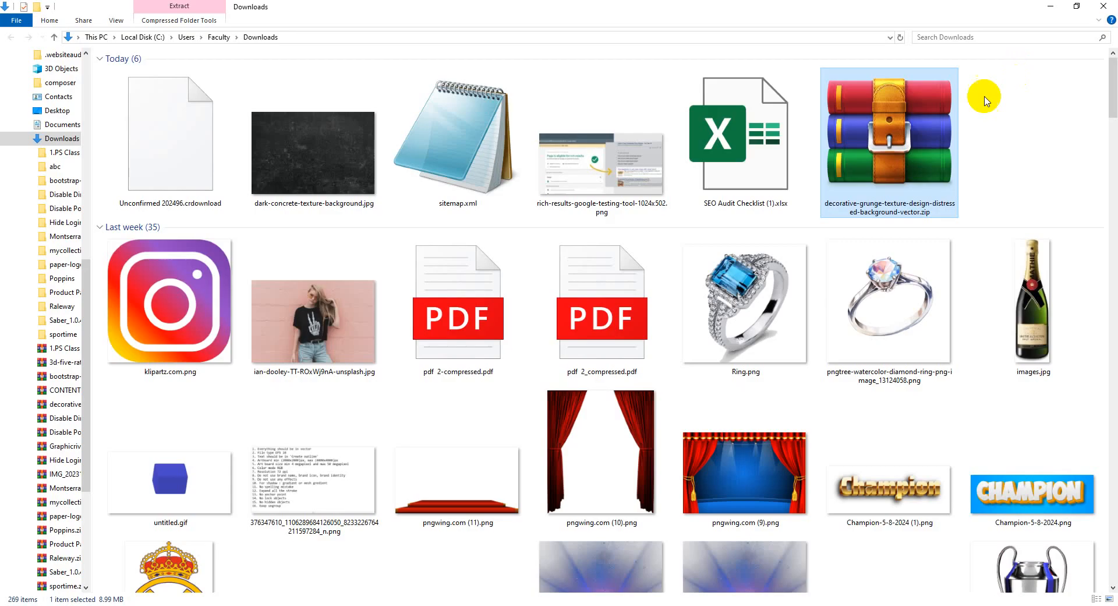
Extract the zip into Downloads and open its 22627.eps file in Illustrator
right_click(891, 159)
click(1041, 241)
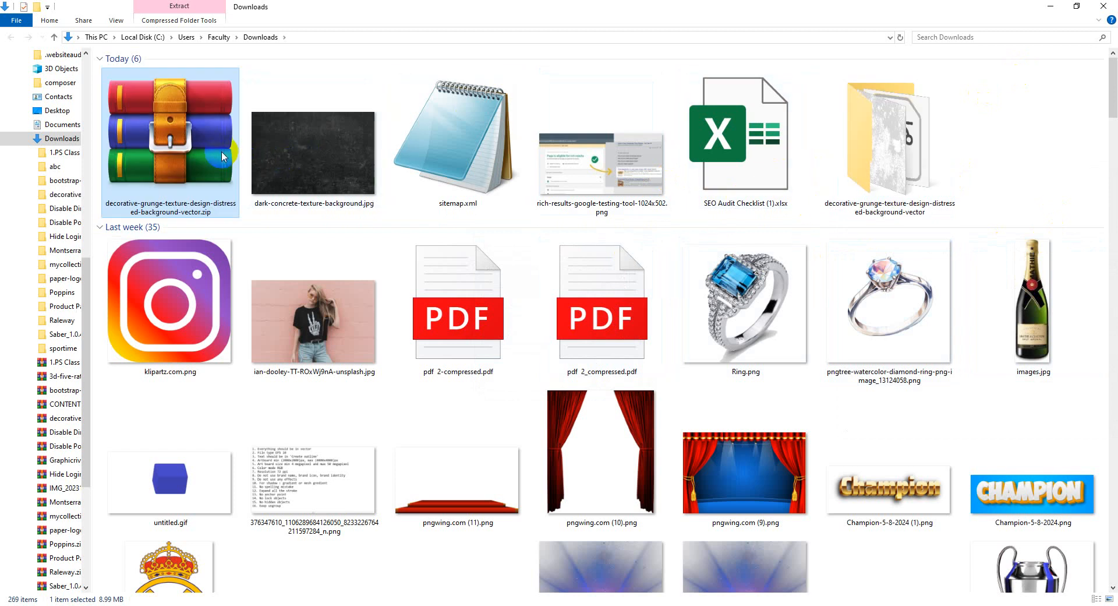
double_click(850, 162)
click(137, 88)
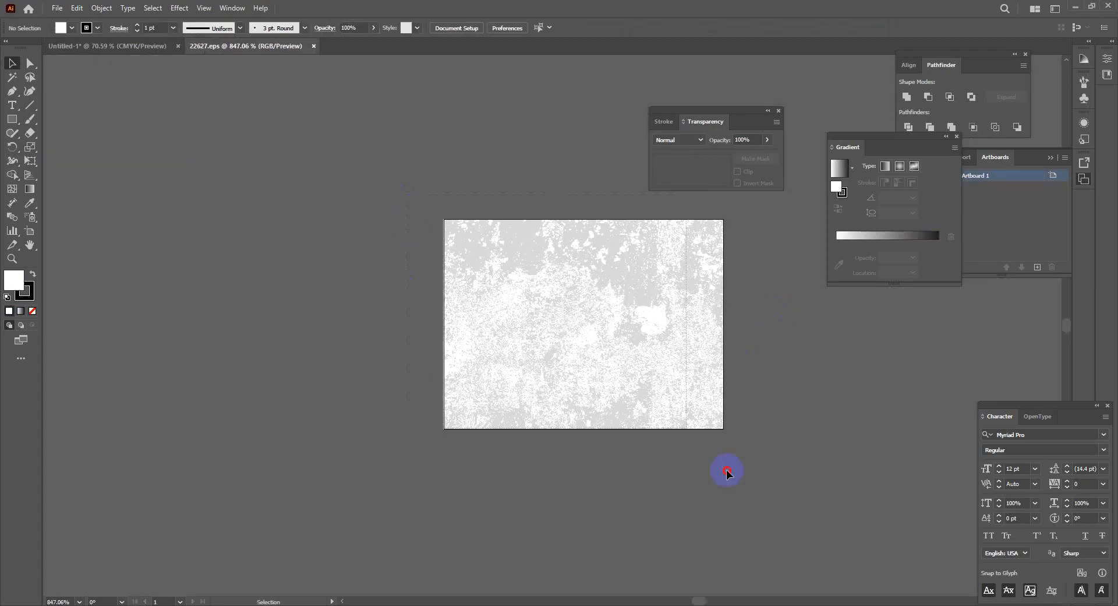
Move the grunge texture left off the artboard and ungroup it
drag(608, 389, 249, 381)
click(398, 451)
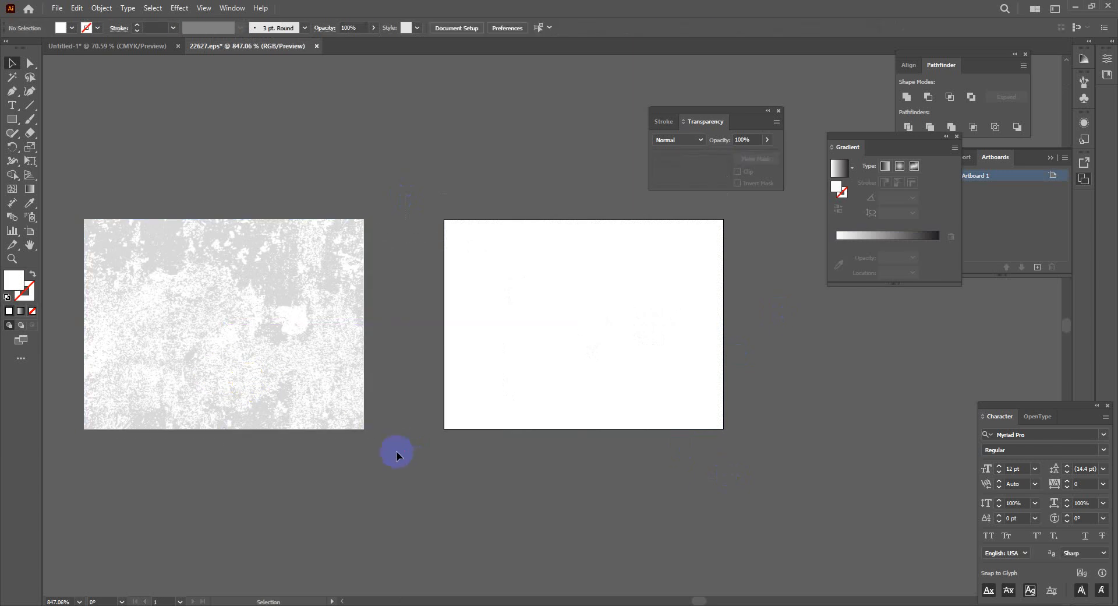
right_click(288, 327)
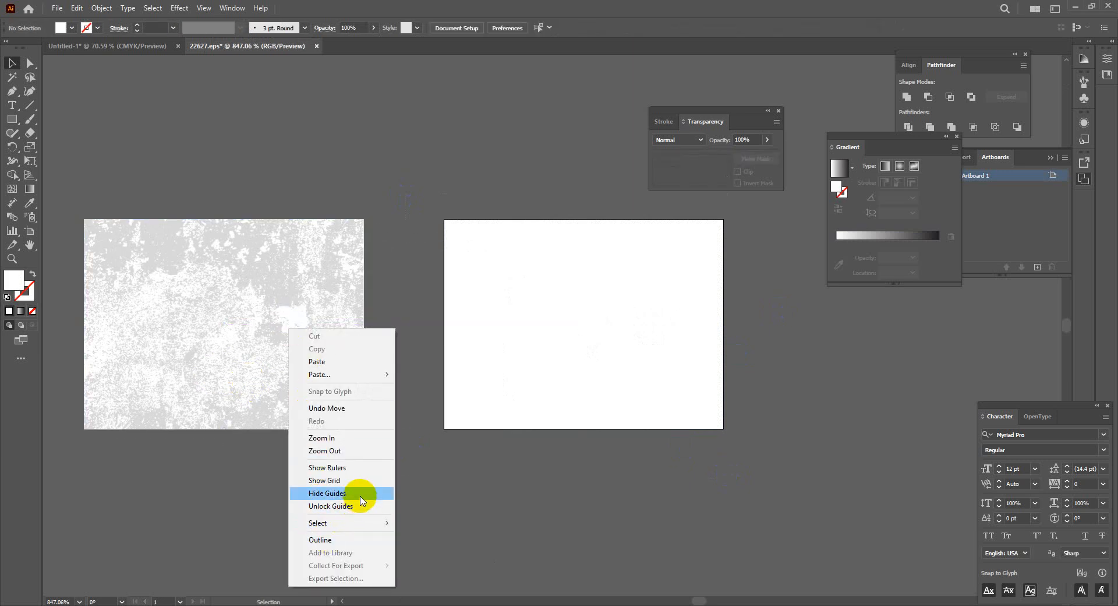
click(255, 492)
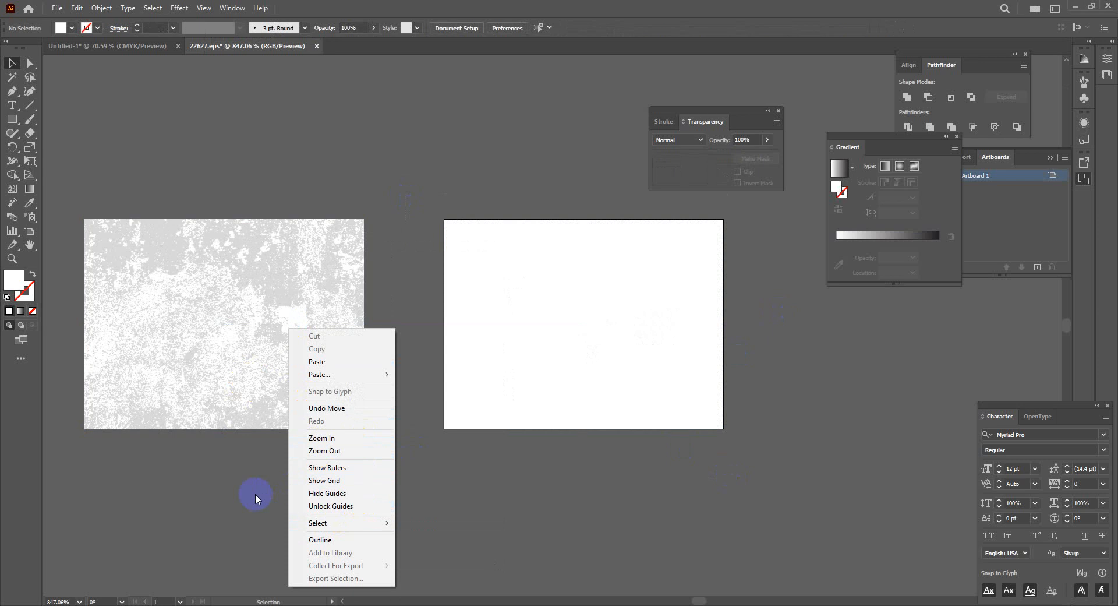
right_click(254, 371)
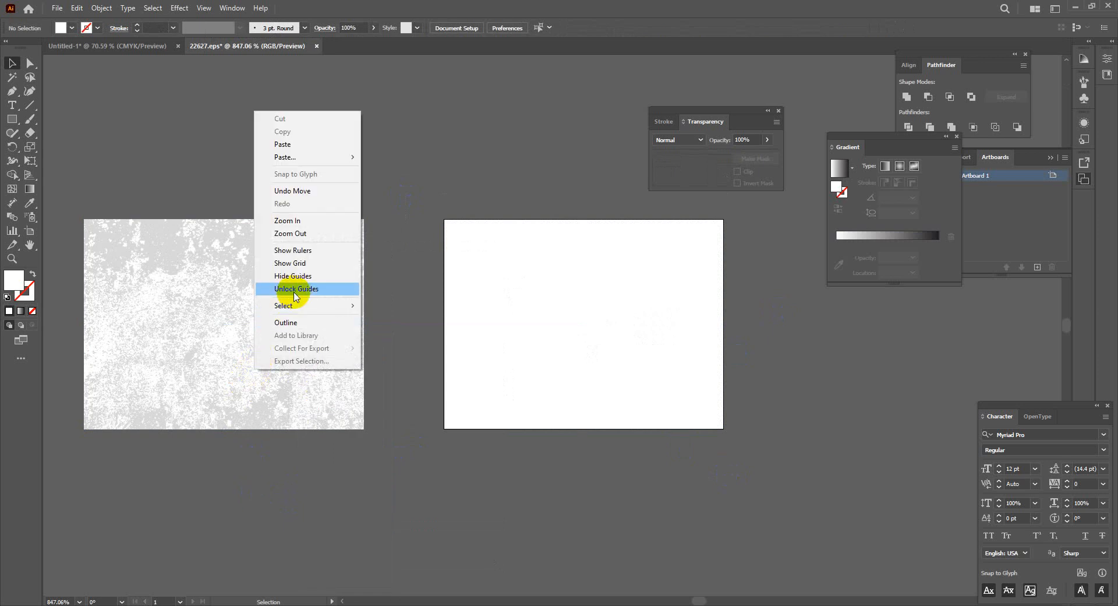
click(287, 439)
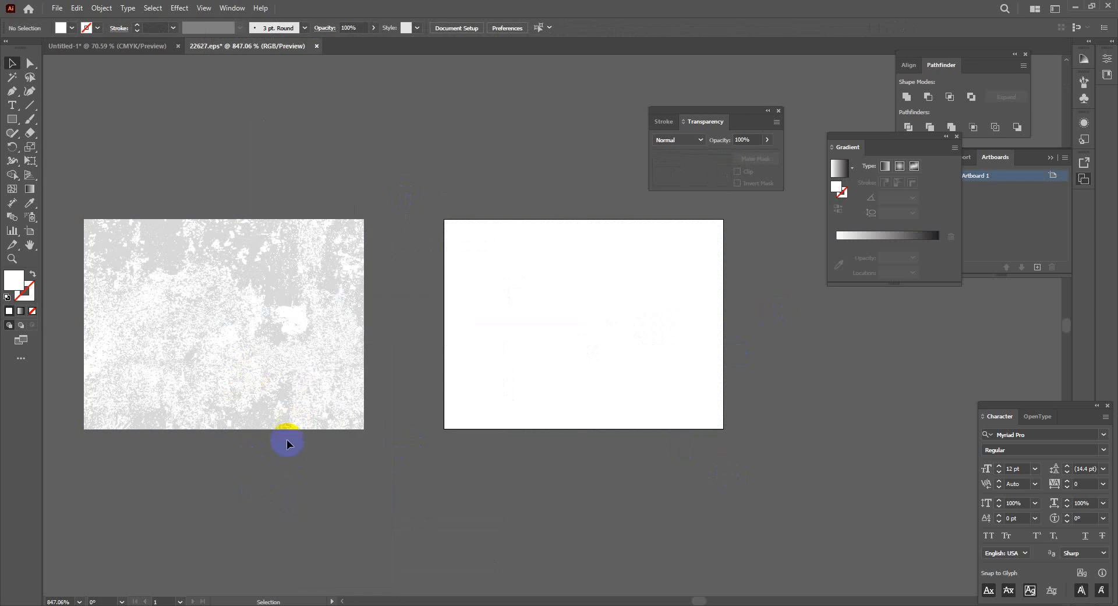
click(246, 358)
right_click(212, 314)
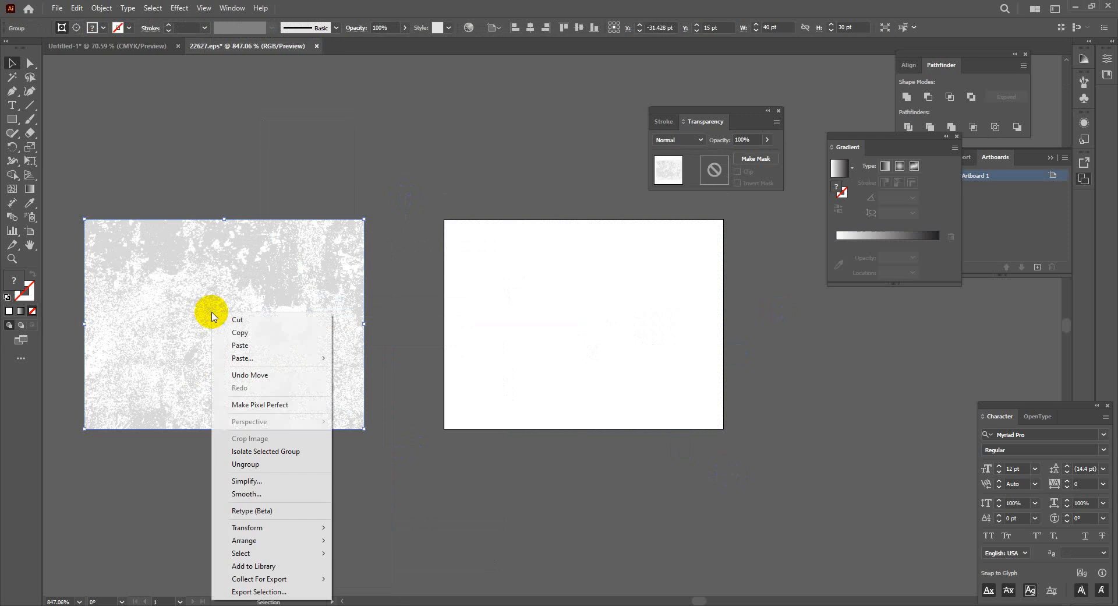
click(278, 463)
Reposition the ungrouped texture clip groups beside the artboard
click(355, 448)
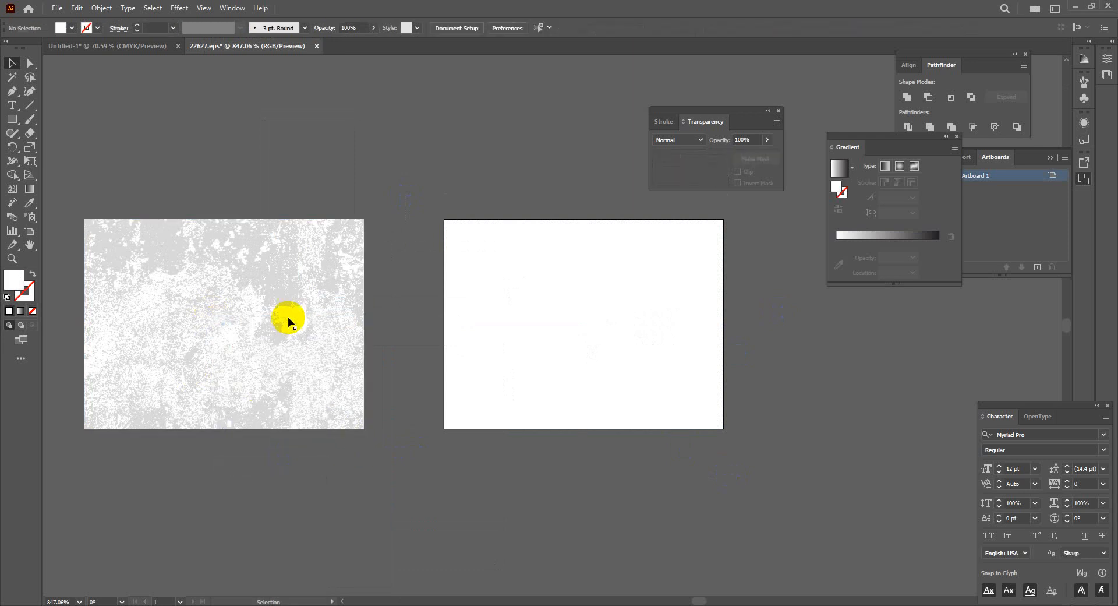
click(287, 297)
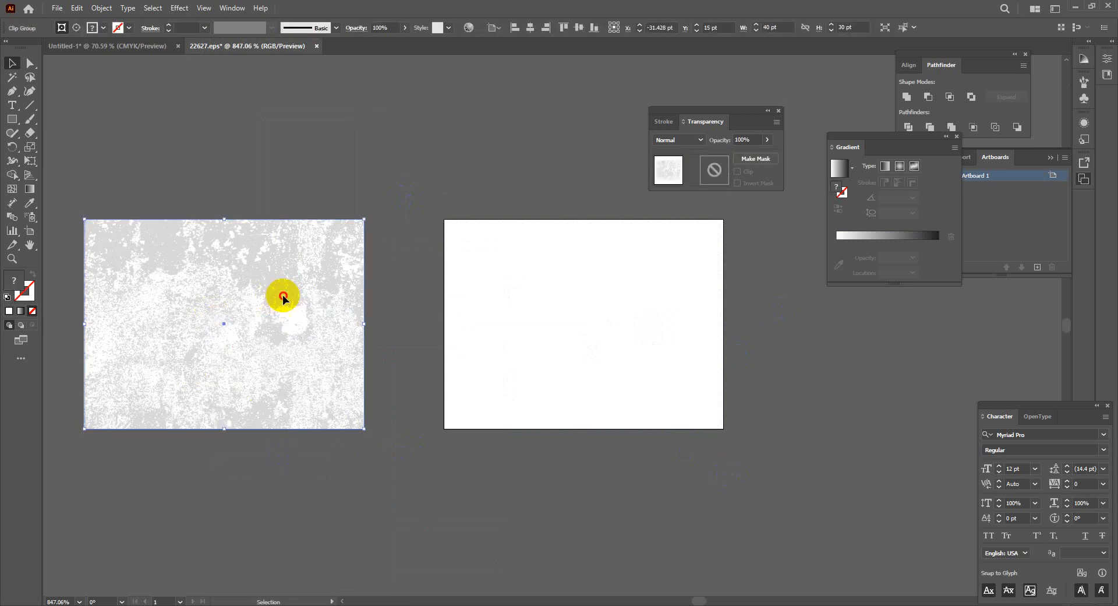
drag(283, 296, 320, 236)
right_click(320, 235)
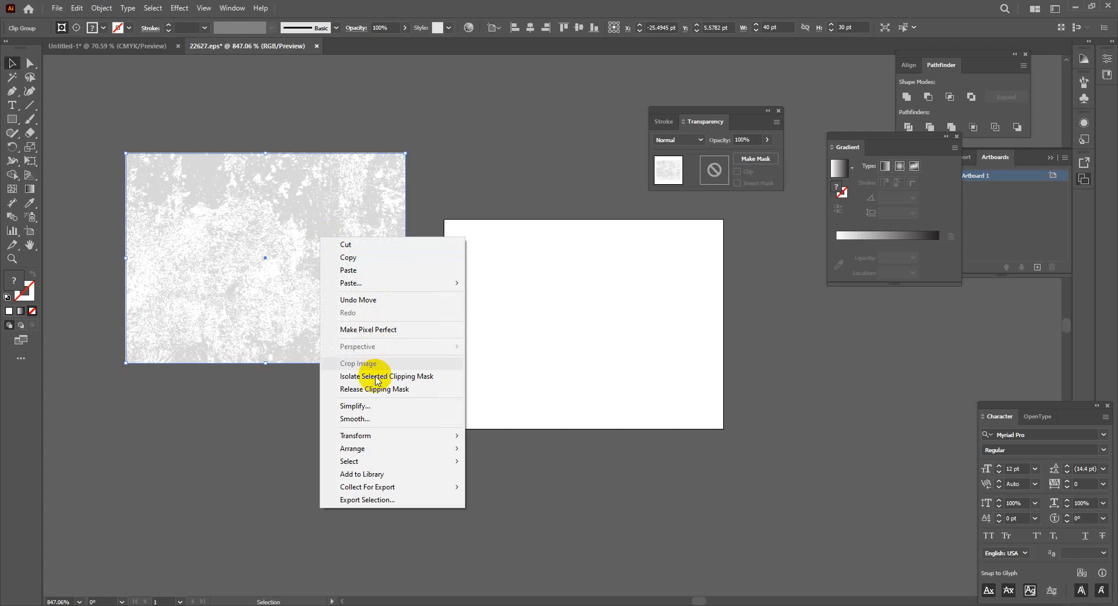
click(279, 310)
right_click(284, 286)
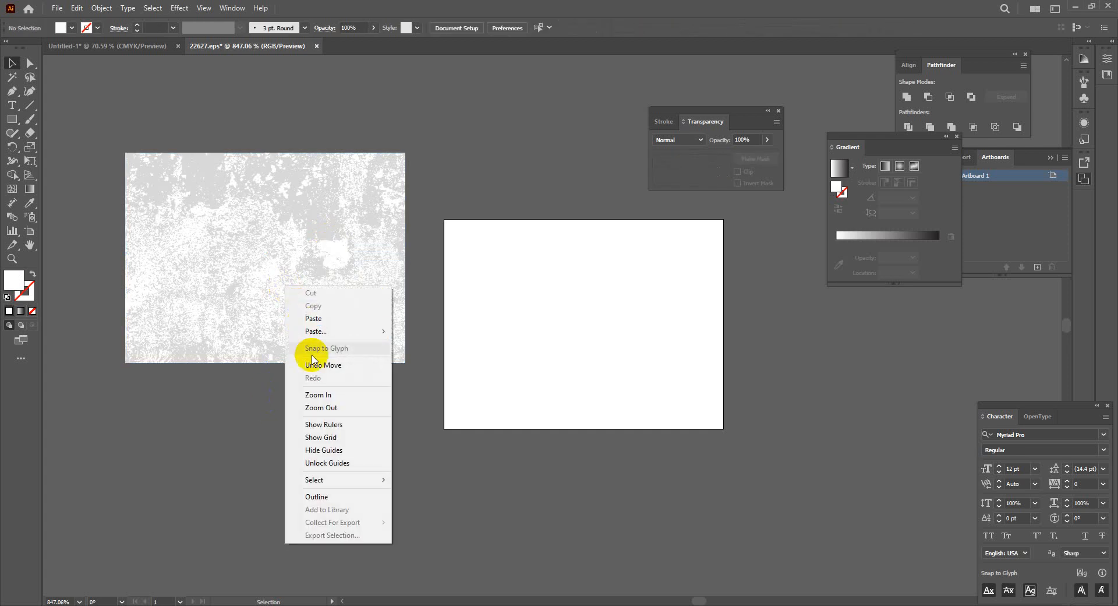
click(265, 471)
click(260, 320)
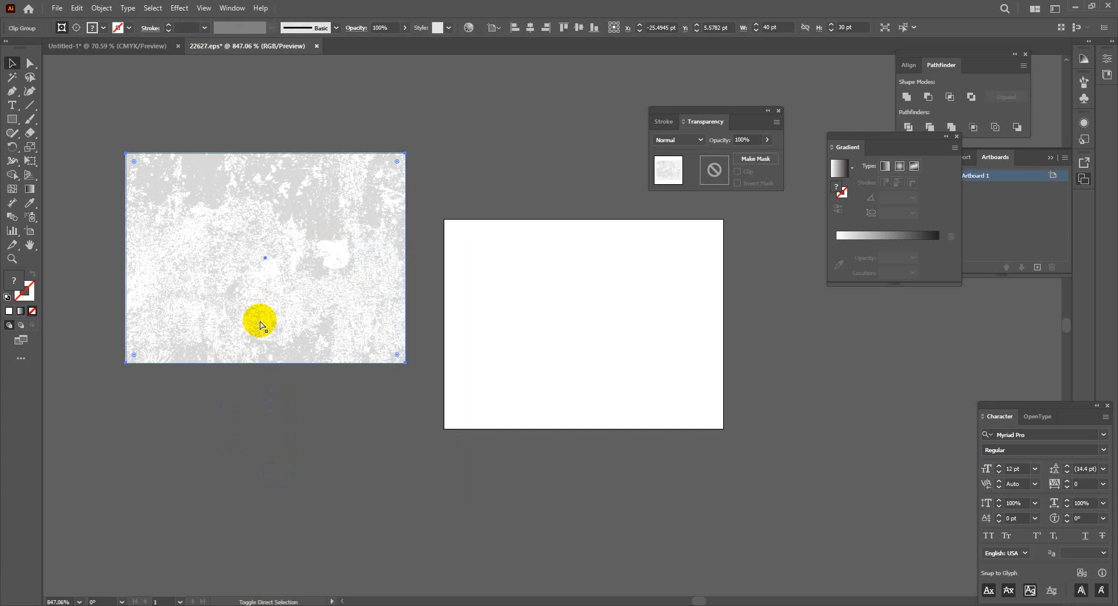
click(250, 393)
click(260, 309)
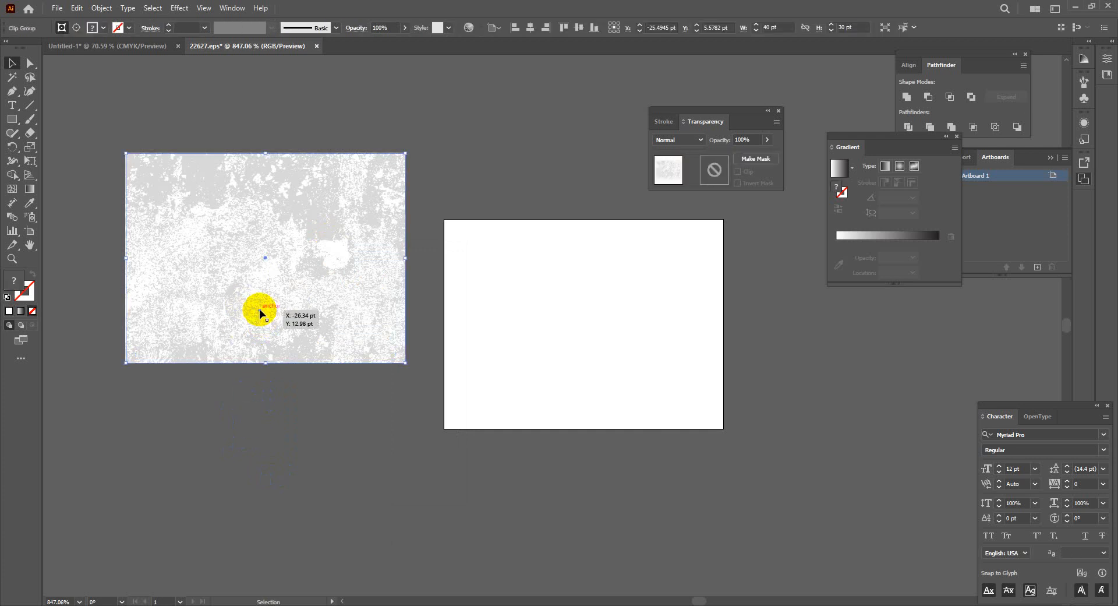
drag(259, 309, 238, 367)
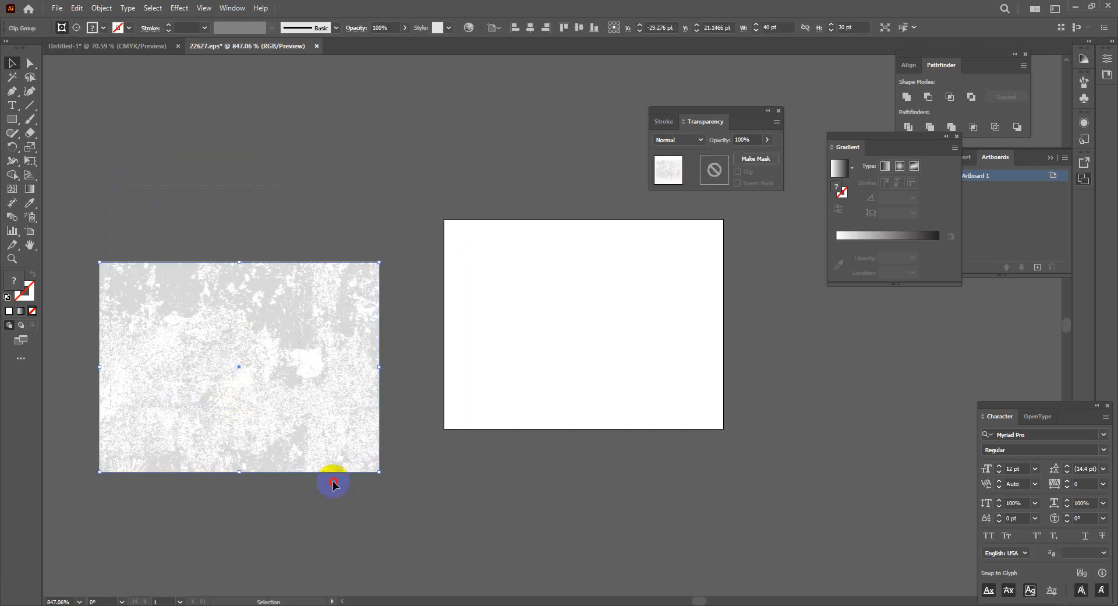
Move the small 40x30 pt rectangle aside and shift the texture clip group up
drag(333, 481, 406, 522)
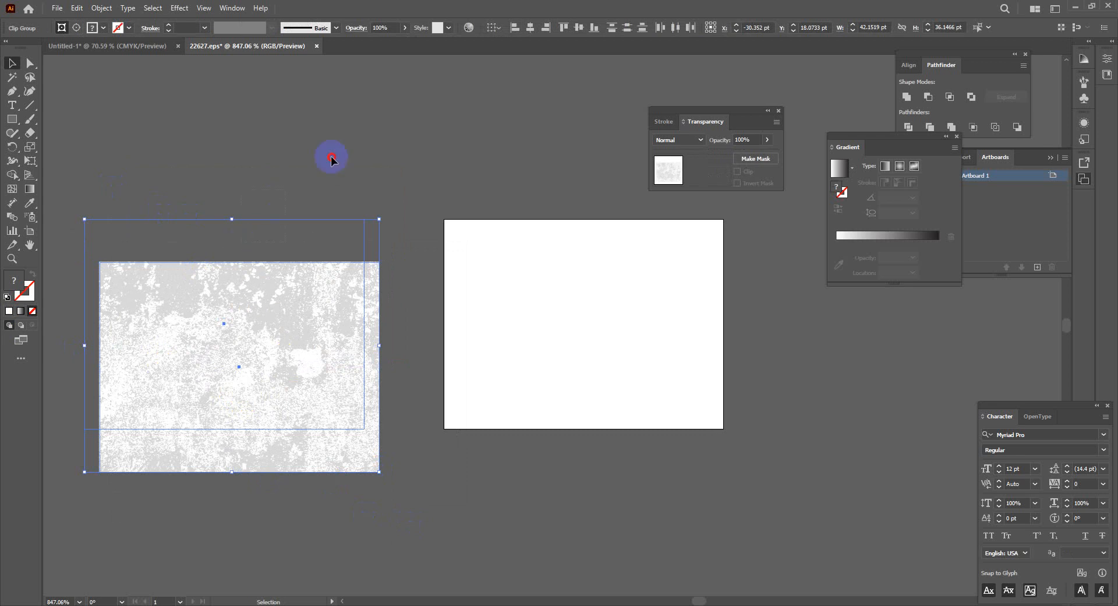
drag(307, 219, 697, 416)
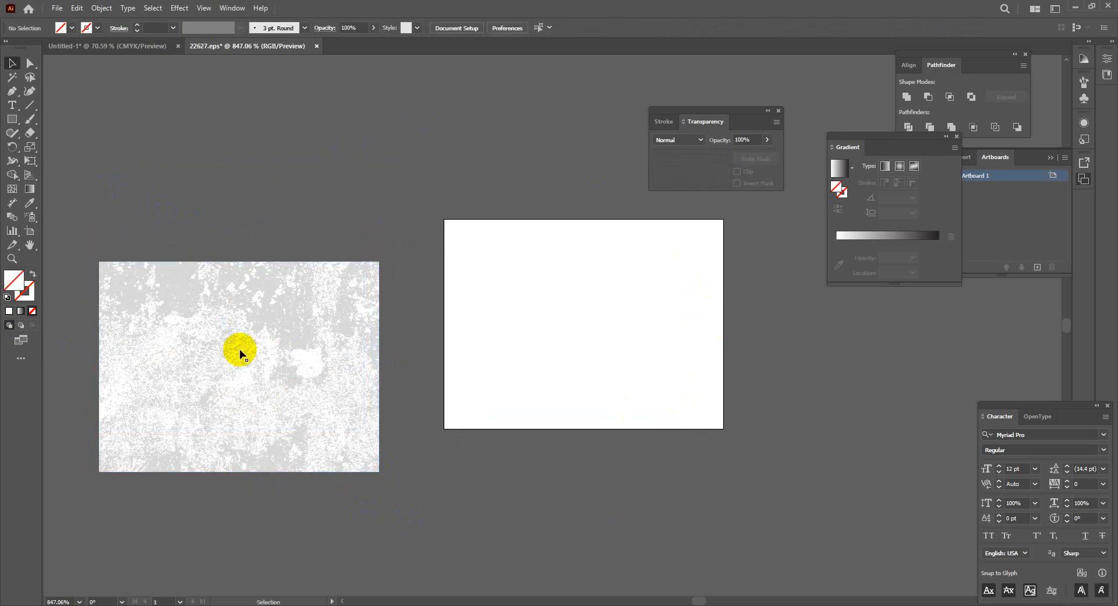
drag(206, 354, 251, 196)
Release the texture's clipping mask, pull its compound path down, then undo the extra copy
right_click(240, 256)
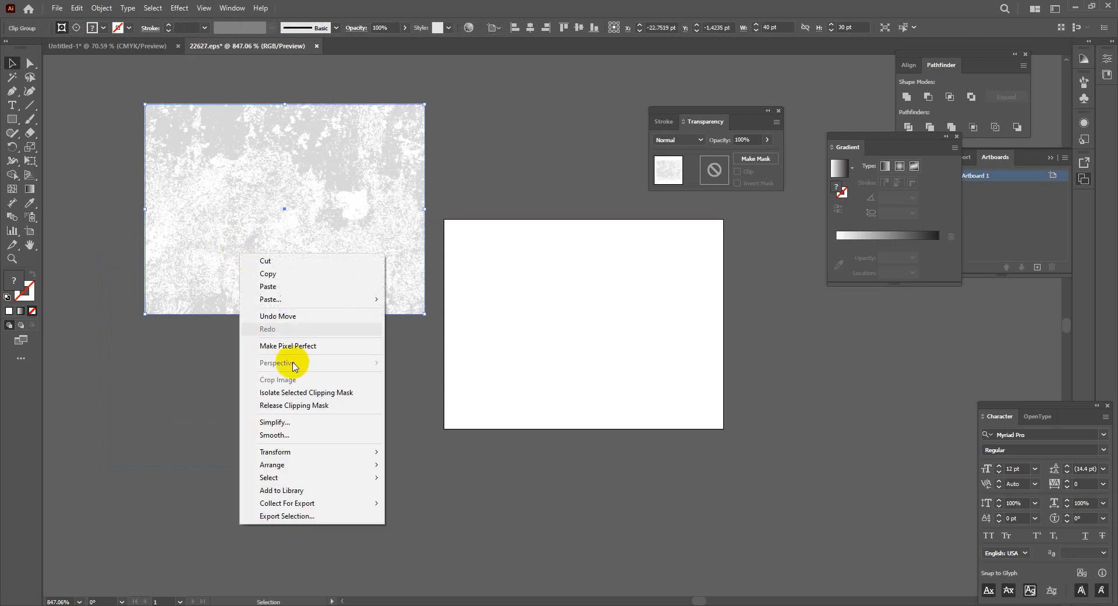
click(313, 405)
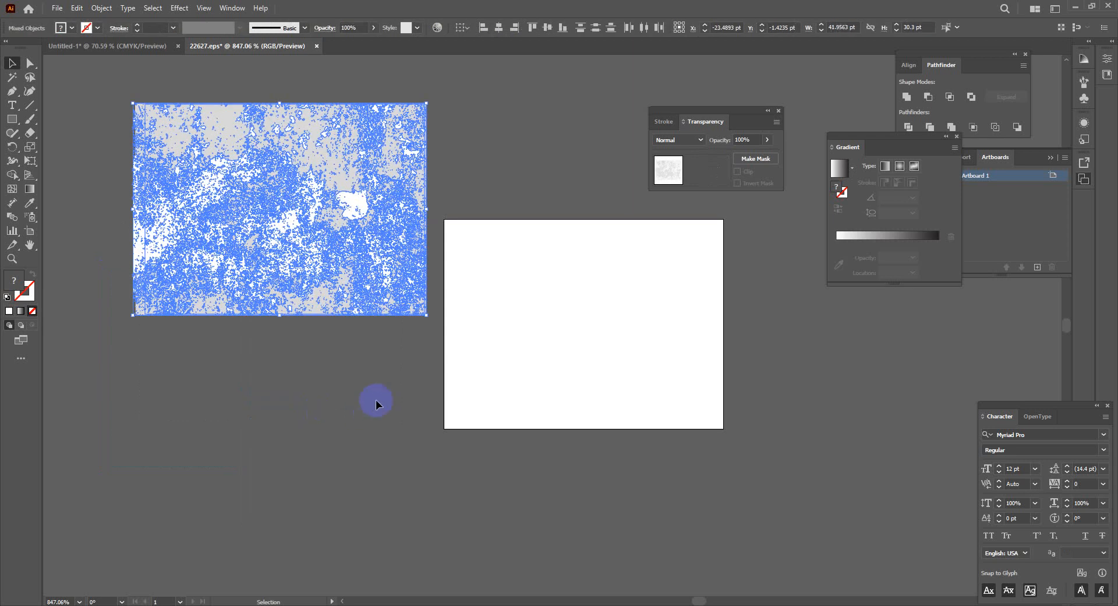
click(289, 318)
click(220, 128)
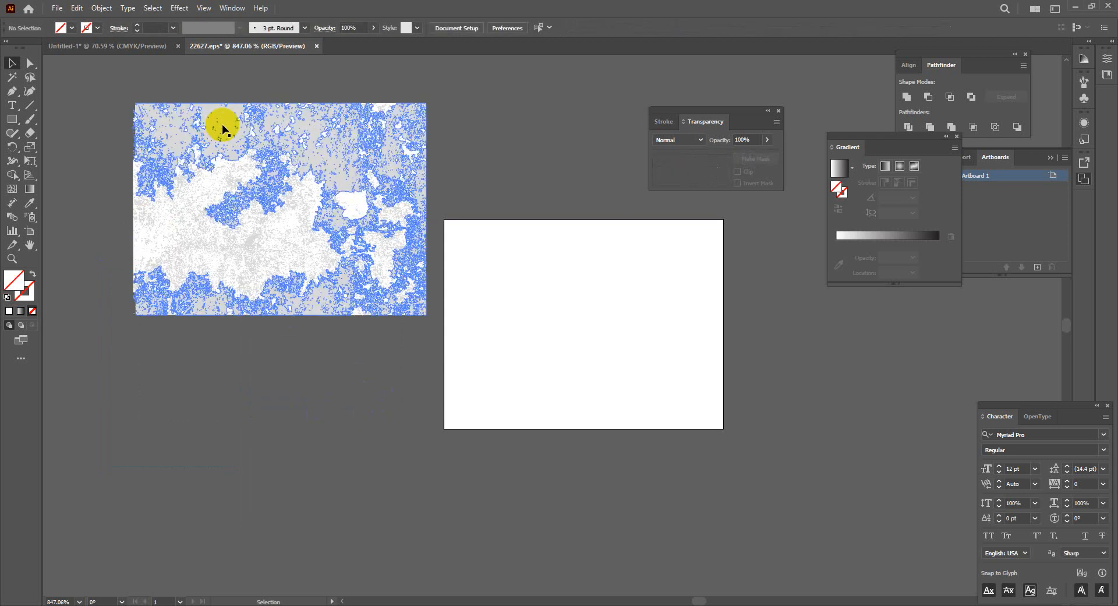
drag(222, 124, 222, 413)
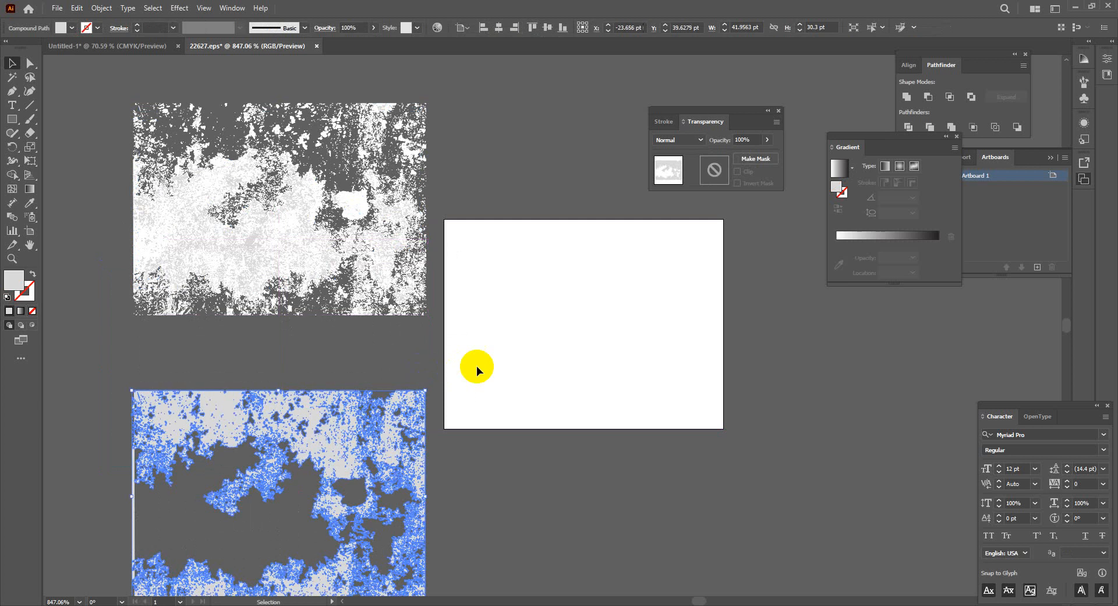
click(581, 466)
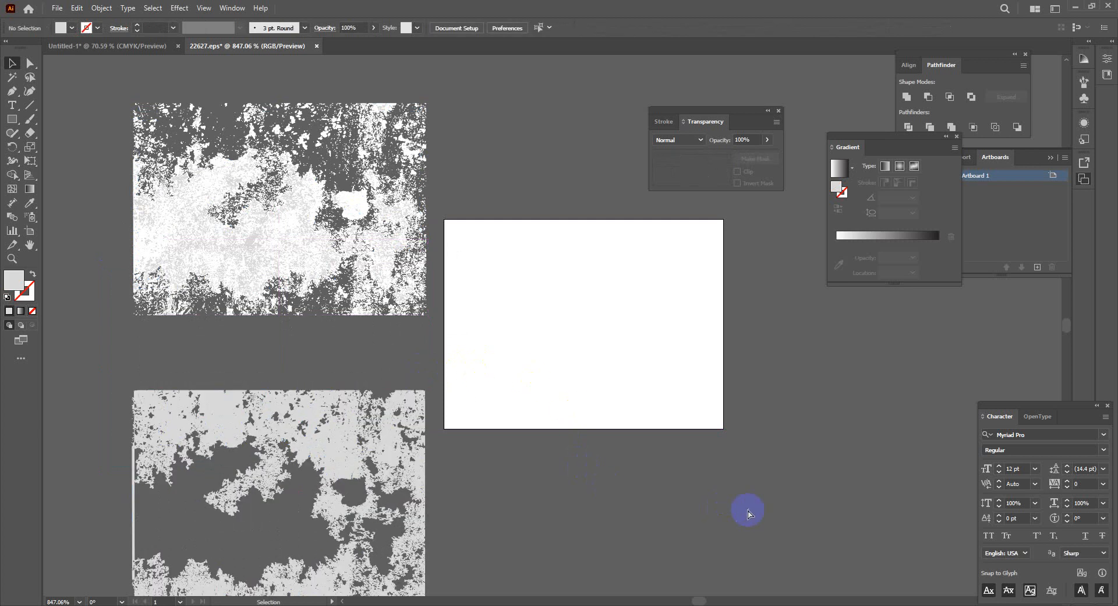
key(ctrl+z)
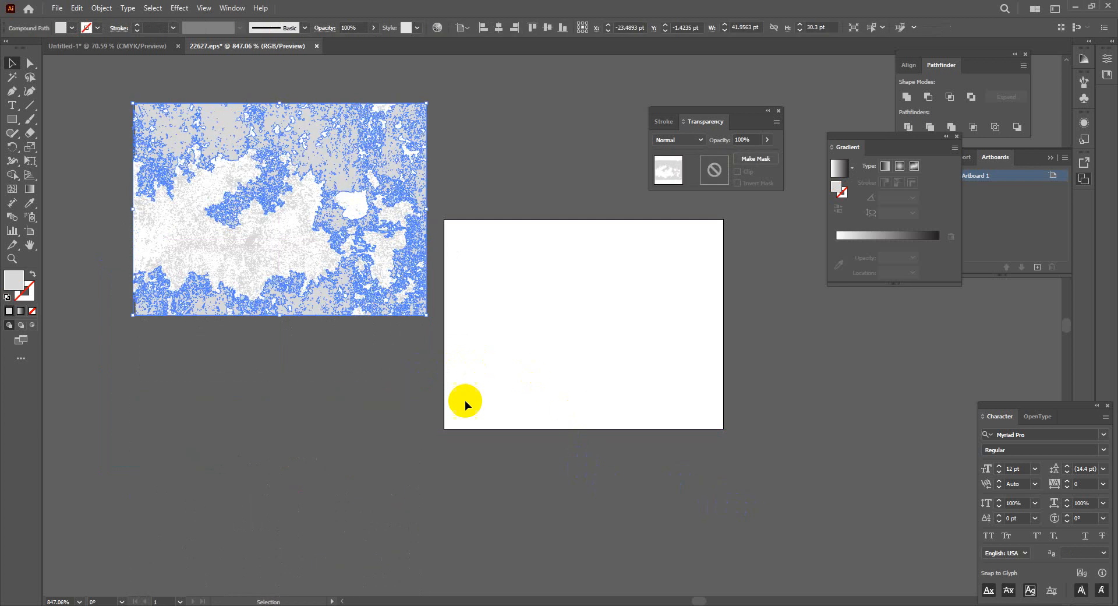
Select all the texture artwork with Ctrl+A and move the grunge group
click(119, 84)
key(ctrl+a)
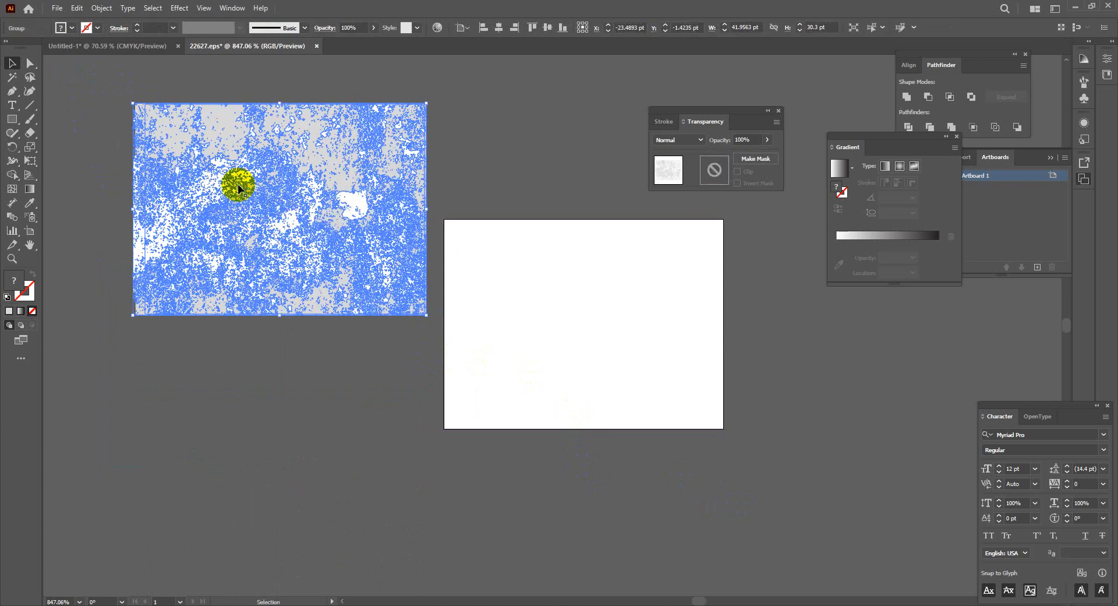
drag(239, 184, 321, 96)
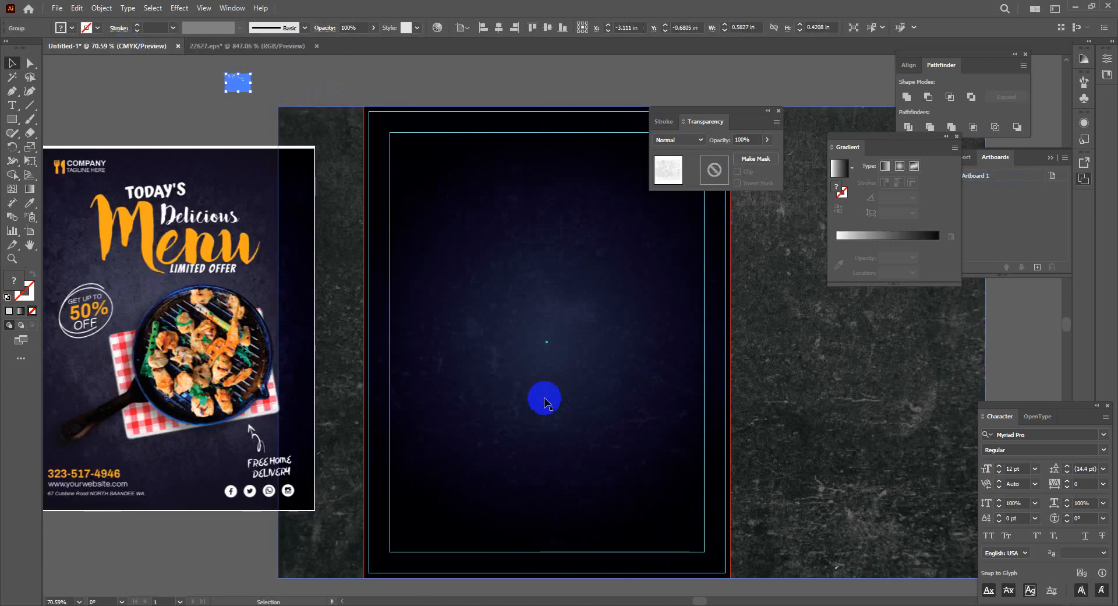
Delete the dark concrete photo from the flyer
click(544, 394)
drag(790, 419, 132, 462)
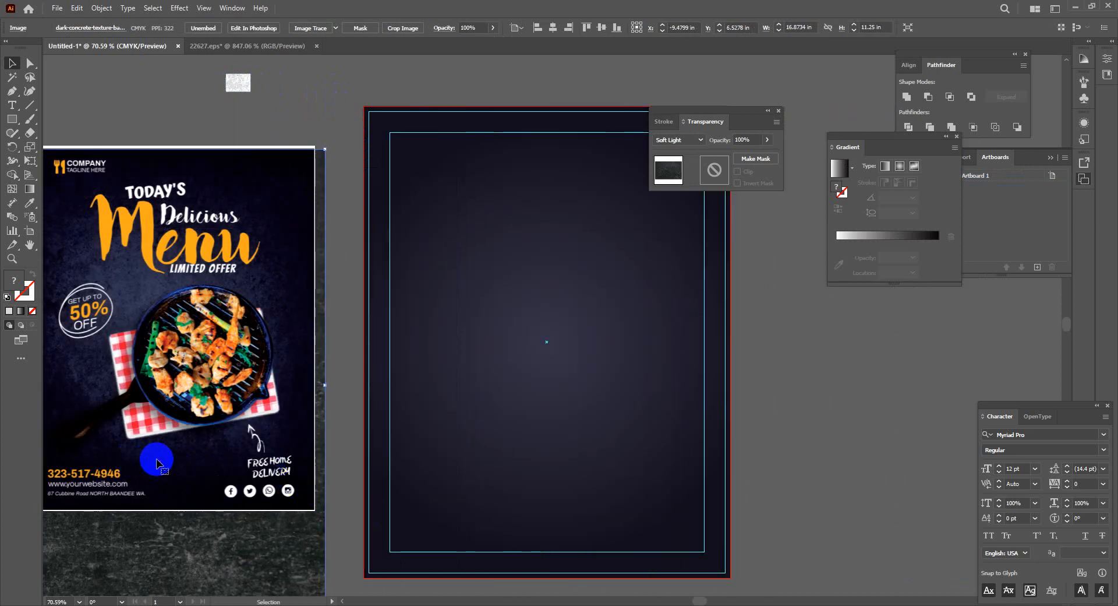
key(Delete)
Rotate the grunge texture 90° and scale it to about 7.35 × 10.17 in over the artboard
click(288, 124)
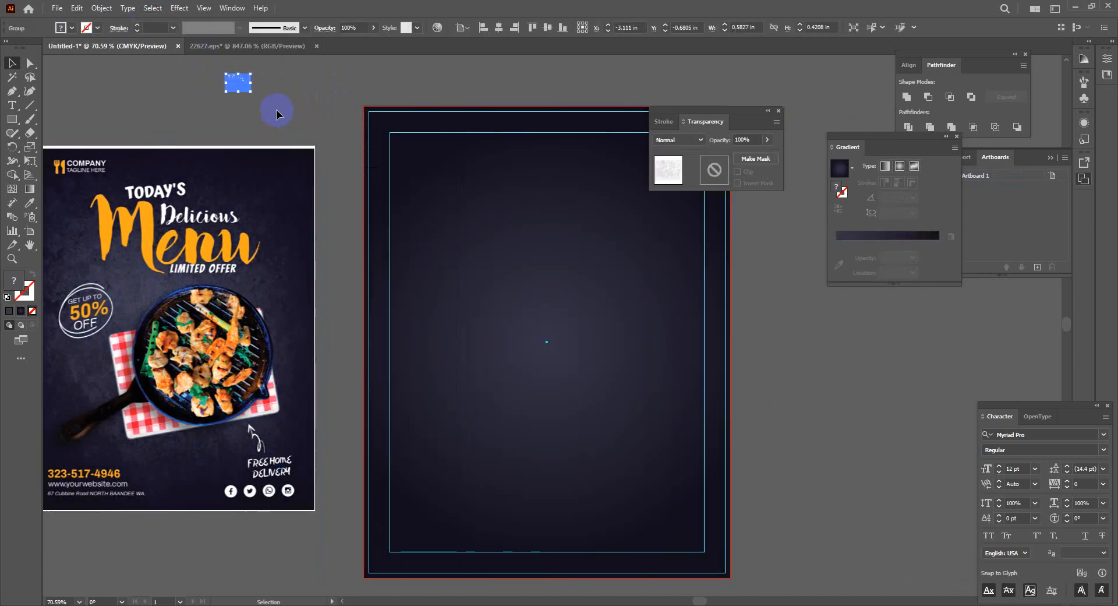
drag(315, 133, 494, 239)
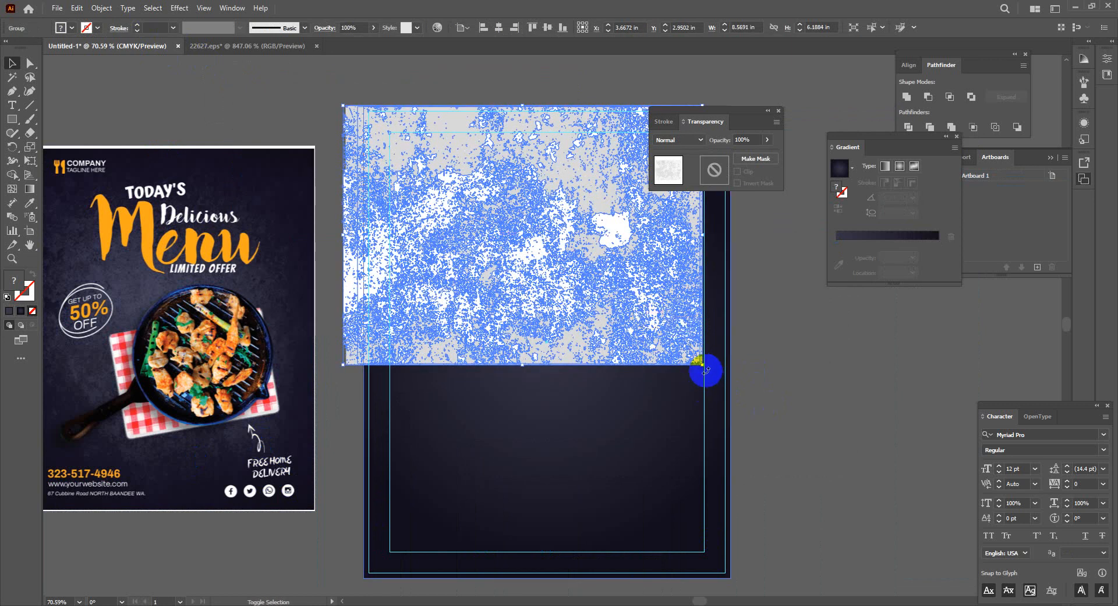
drag(704, 367, 351, 480)
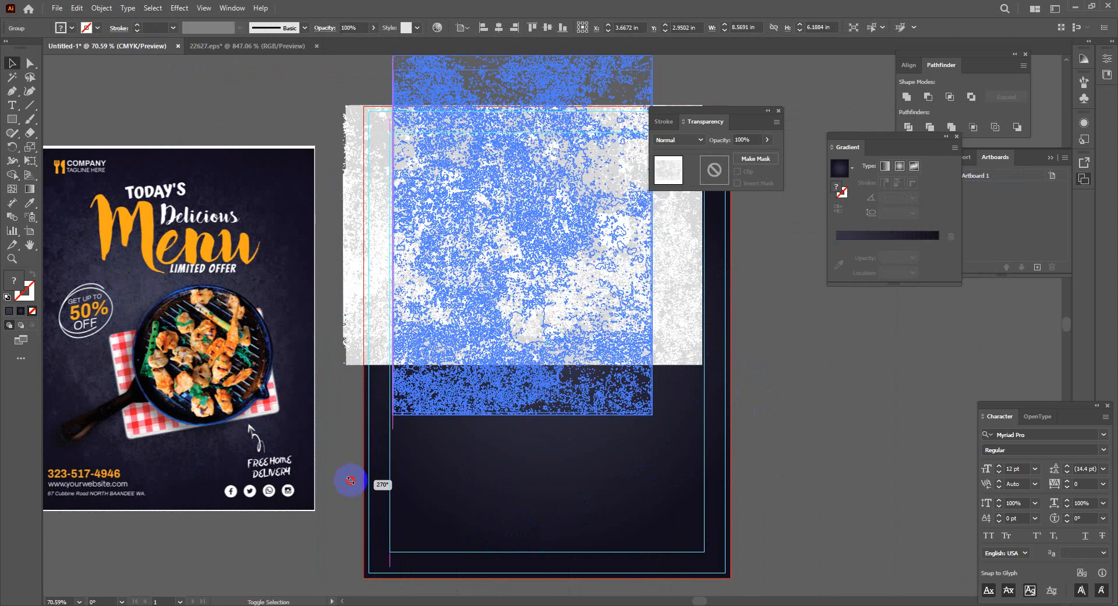
drag(495, 376, 617, 452)
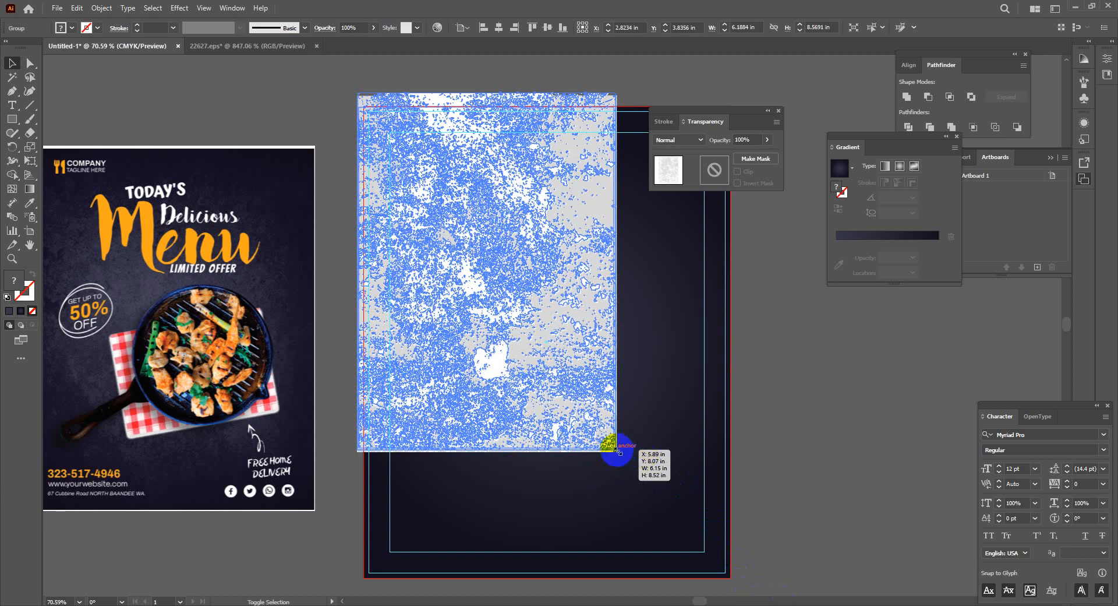
drag(618, 452, 823, 428)
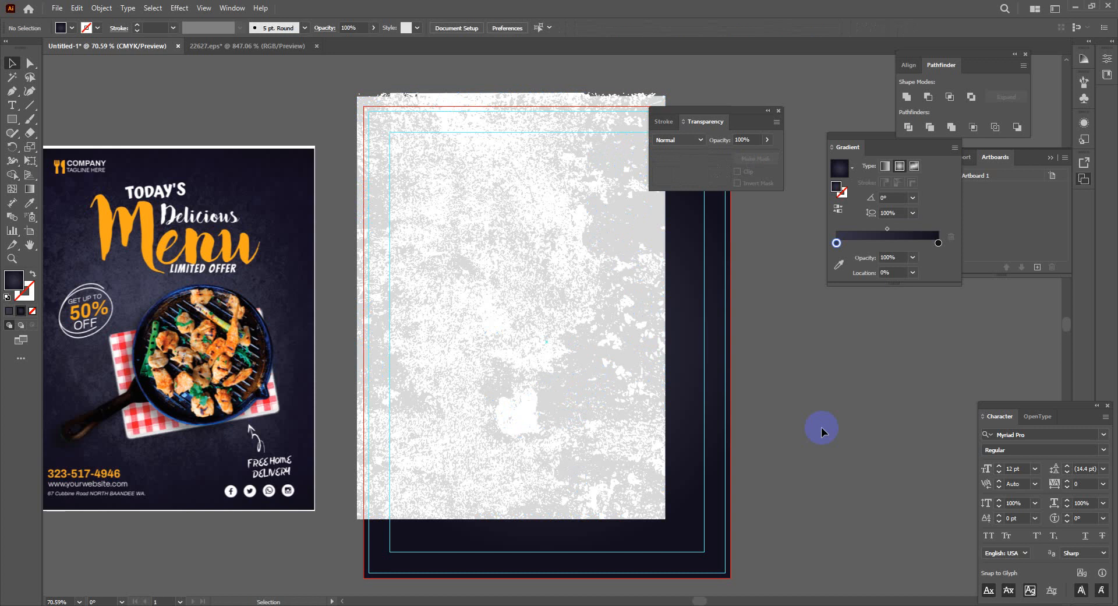
click(593, 443)
drag(651, 523, 724, 590)
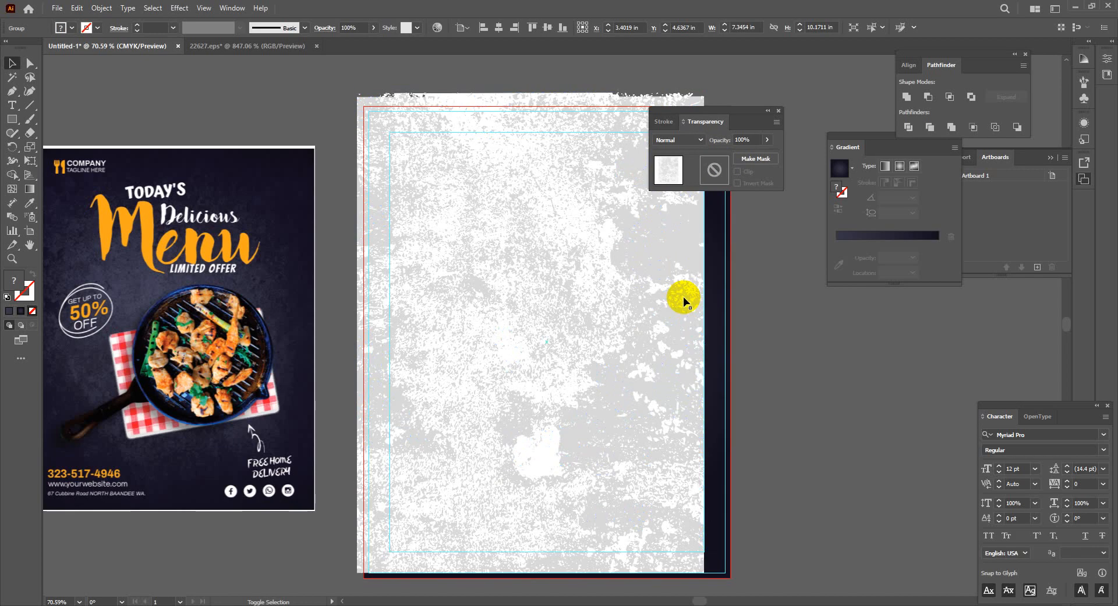
Set the grunge texture's blend mode to Multiply at 100% opacity
click(798, 400)
click(662, 230)
click(699, 139)
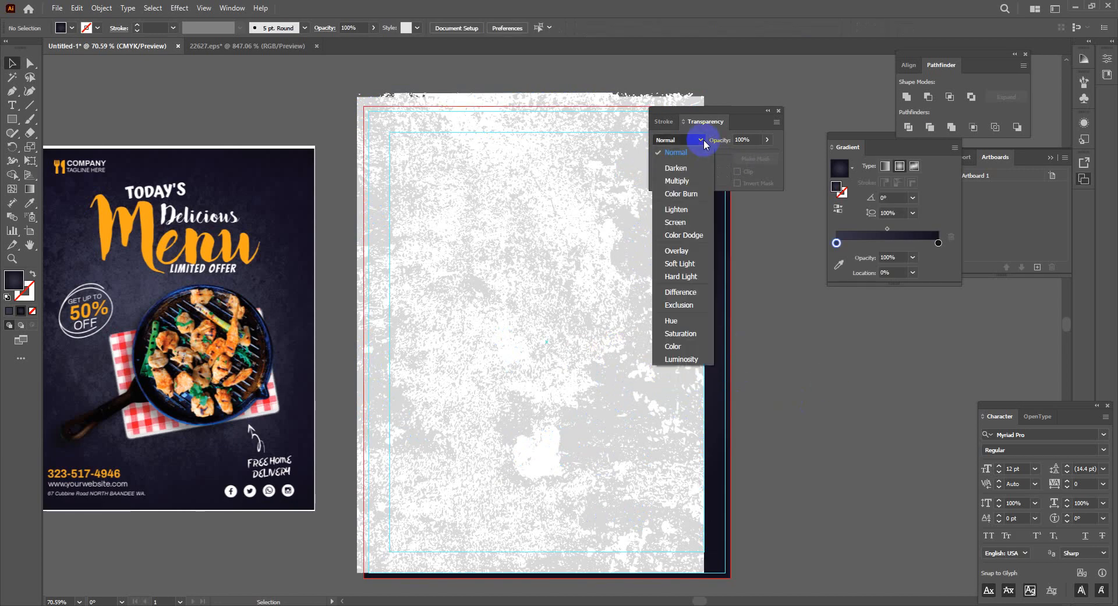
click(677, 182)
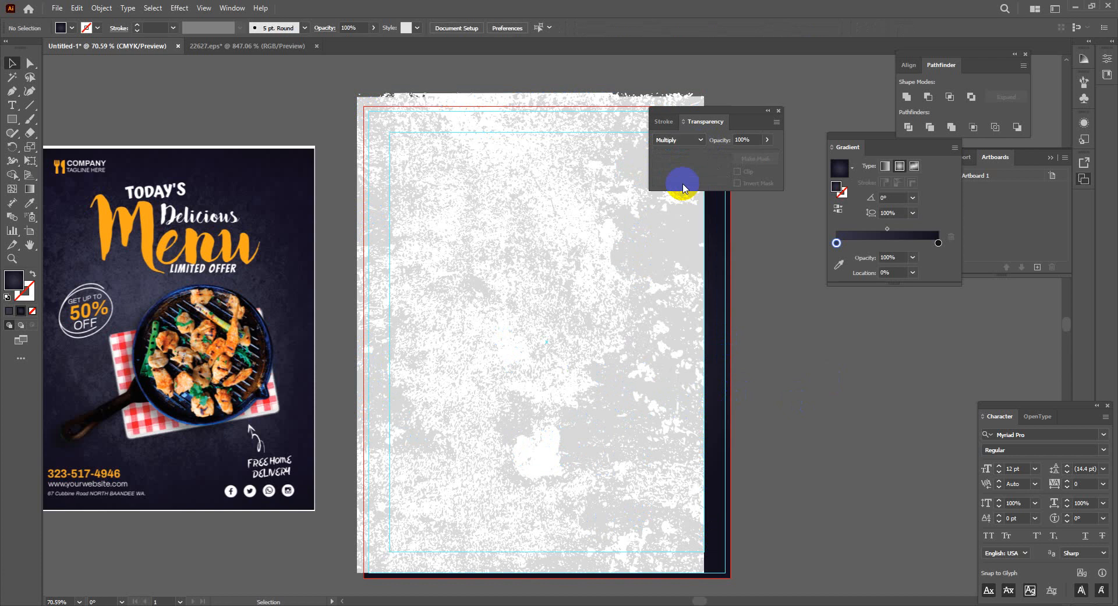
click(712, 308)
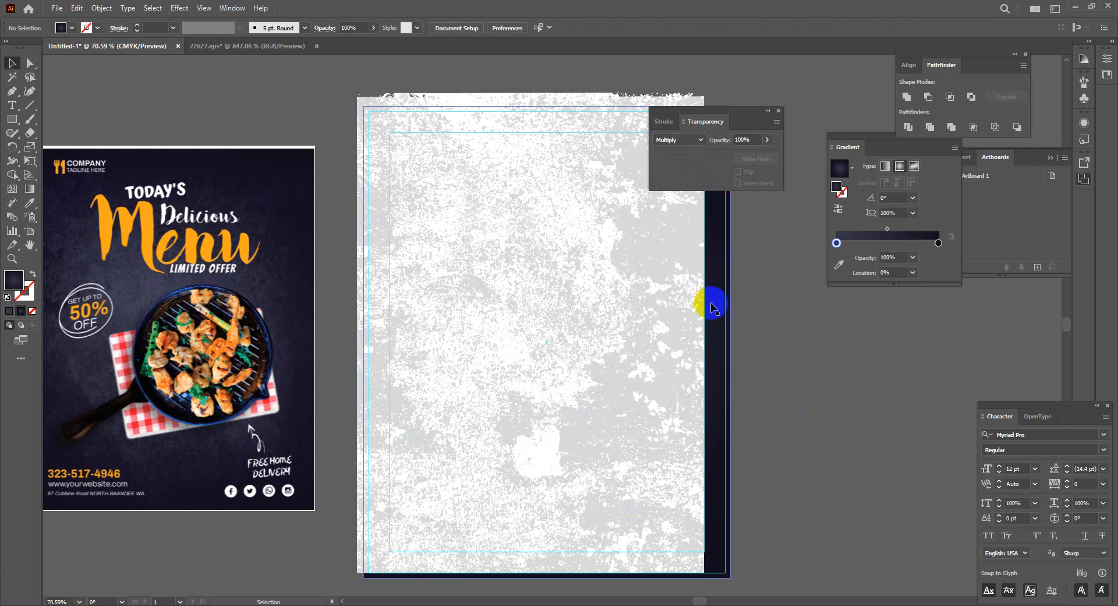
click(103, 594)
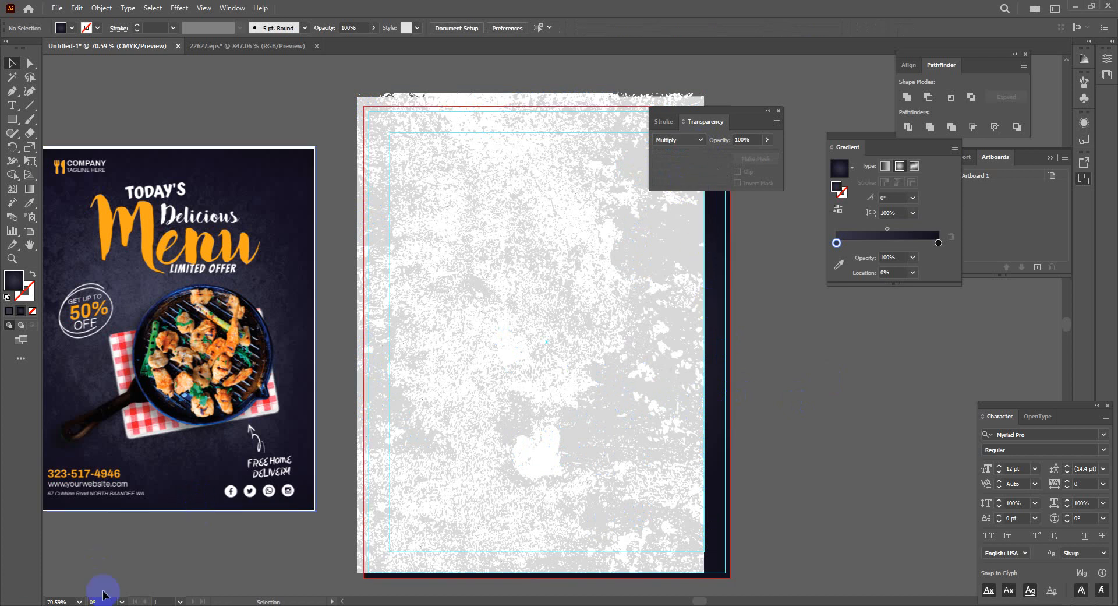
key(super)
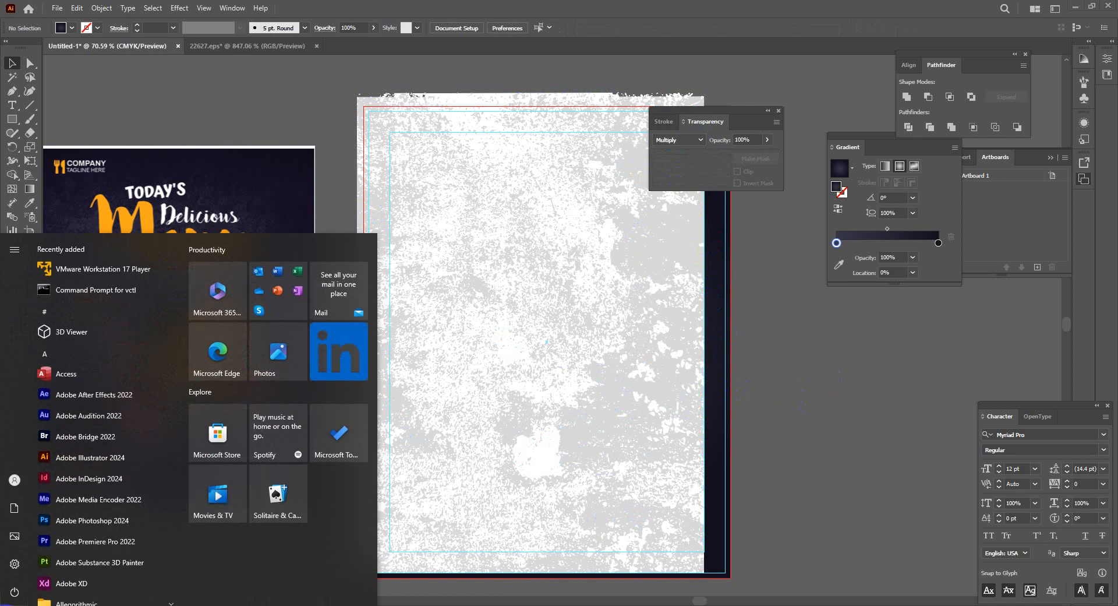
Enlarge the grunge texture to about 8.84 × 12.24 in, past the artboard edges
click(103, 459)
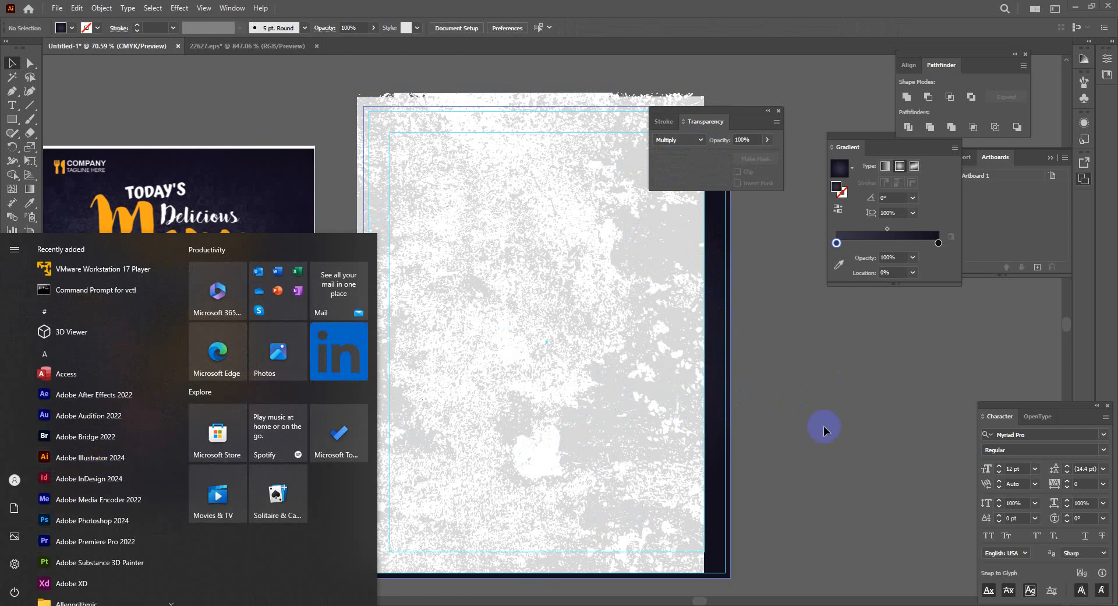
click(595, 442)
key(ctrl+2)
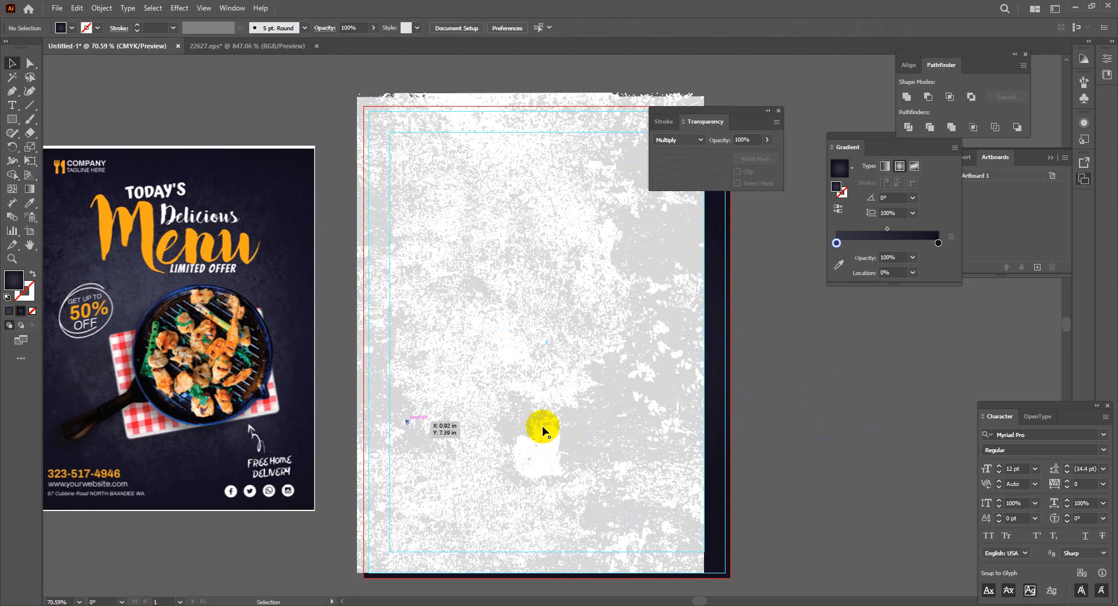
click(9, 60)
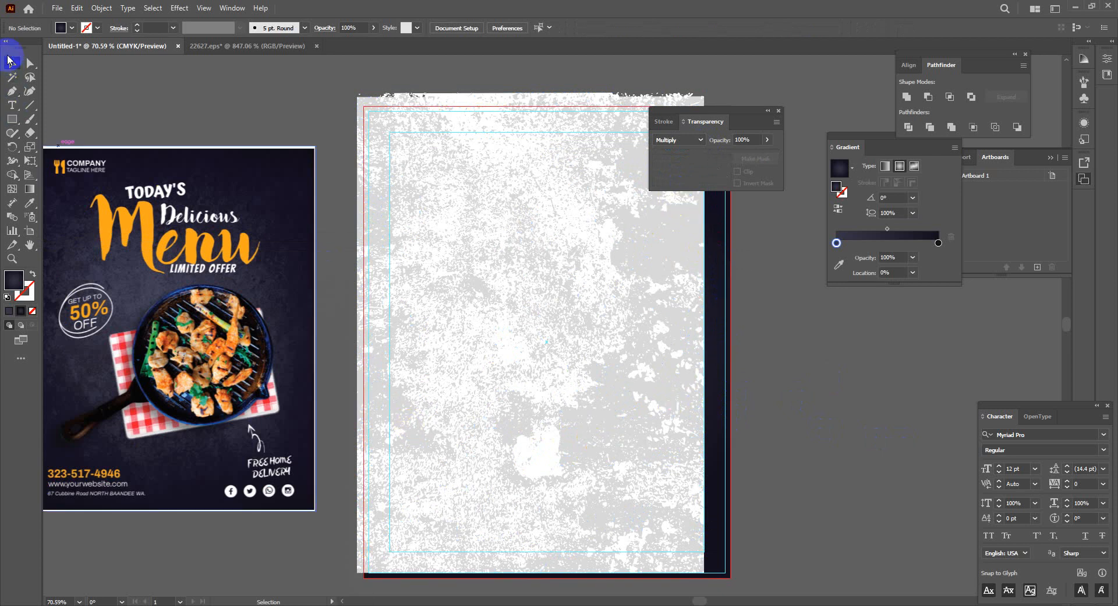
click(678, 201)
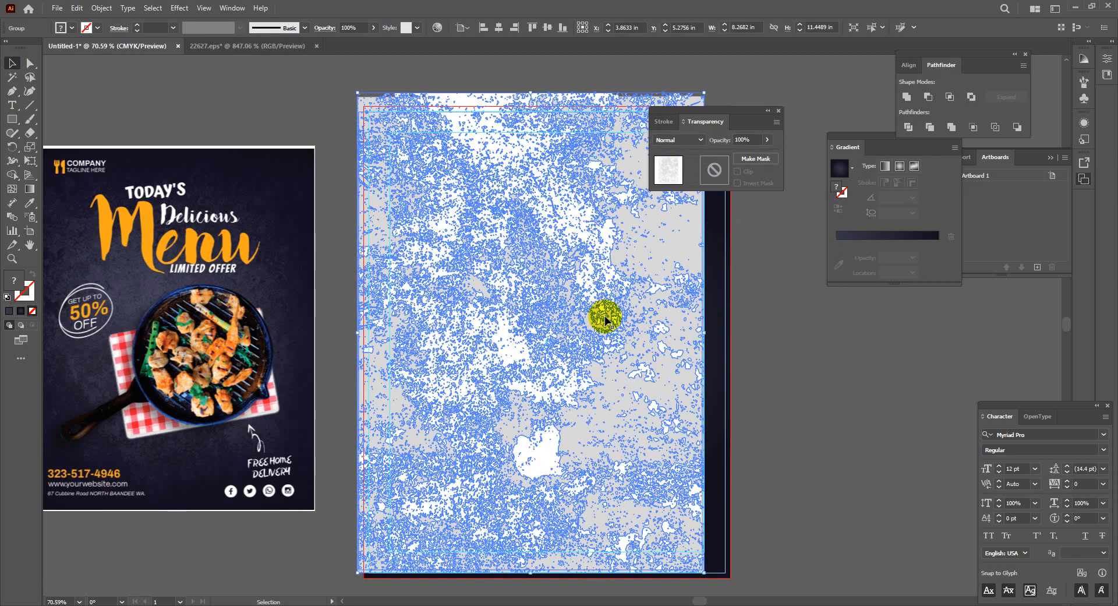
mouse_move(616, 322)
mouse_down()
mouse_move(629, 320)
mouse_move(616, 325)
mouse_up()
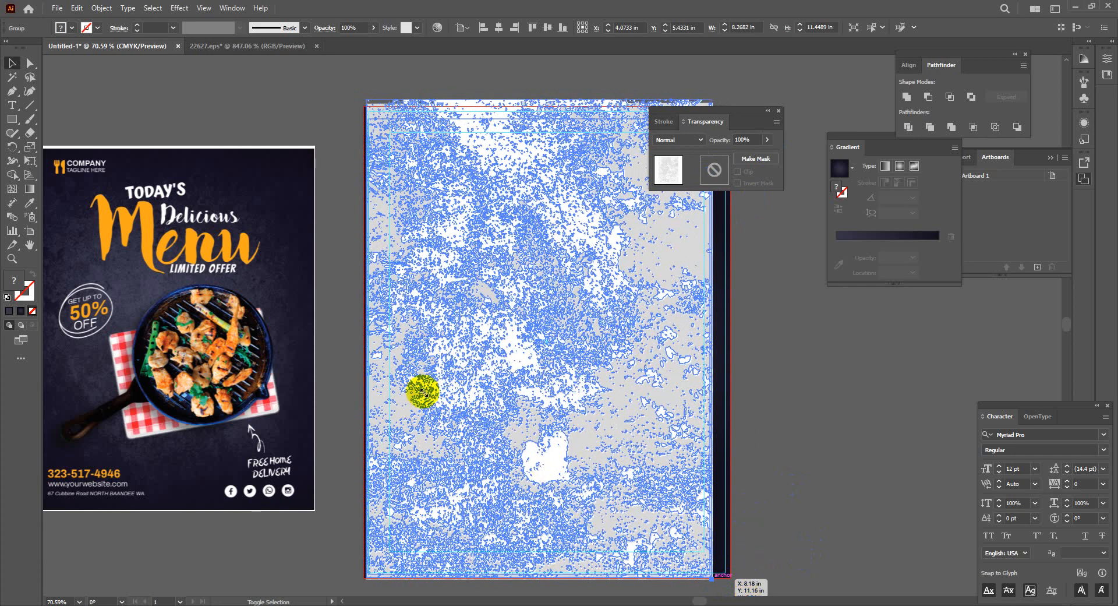
click(695, 338)
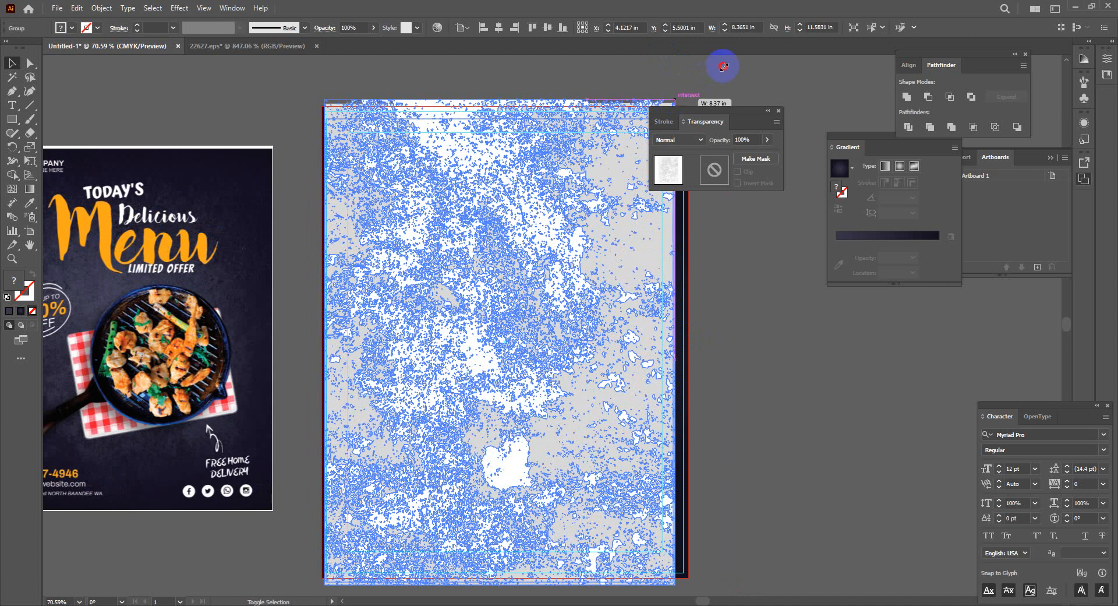
click(754, 318)
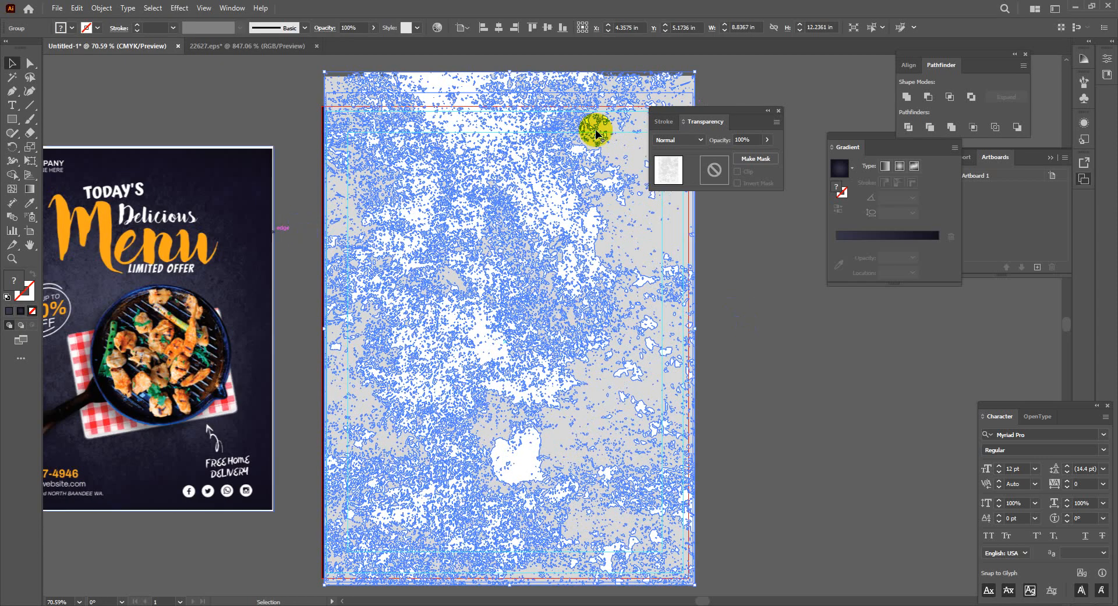
Change the texture's blend mode to Overlay
click(700, 132)
mouse_move(701, 139)
mouse_down()
mouse_move(687, 153)
mouse_move(676, 250)
mouse_up()
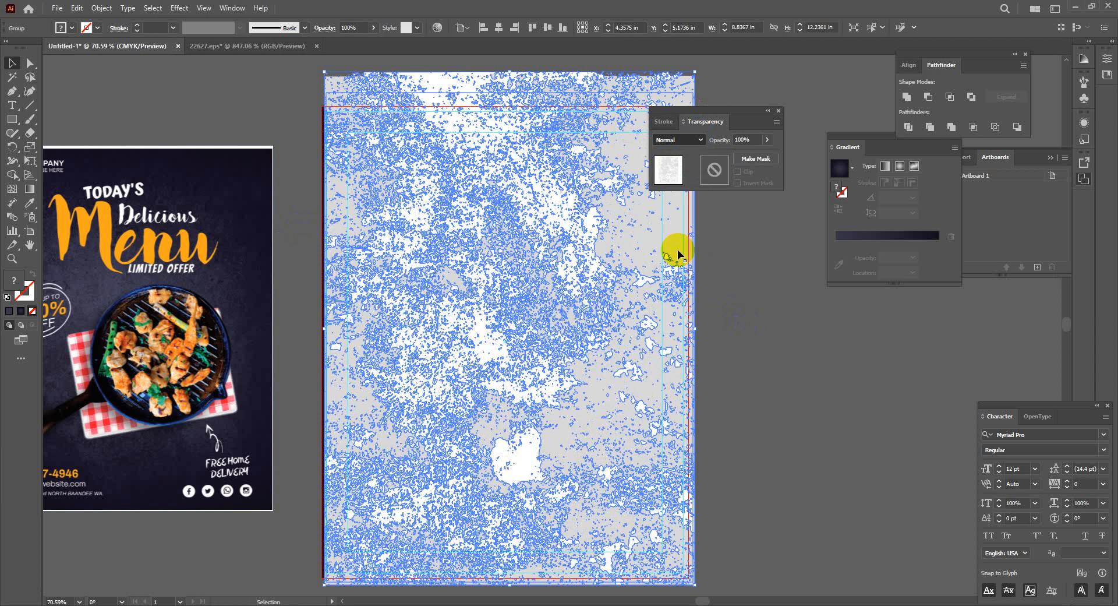
click(751, 259)
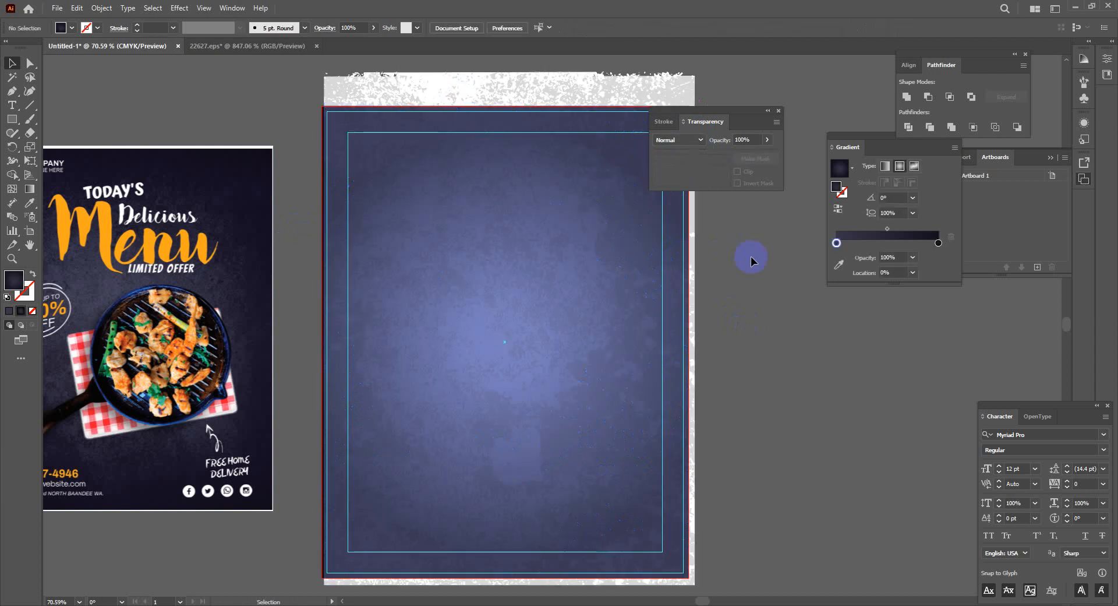
Try Lighten and then Overlay blending on the grunge texture
click(580, 223)
click(676, 140)
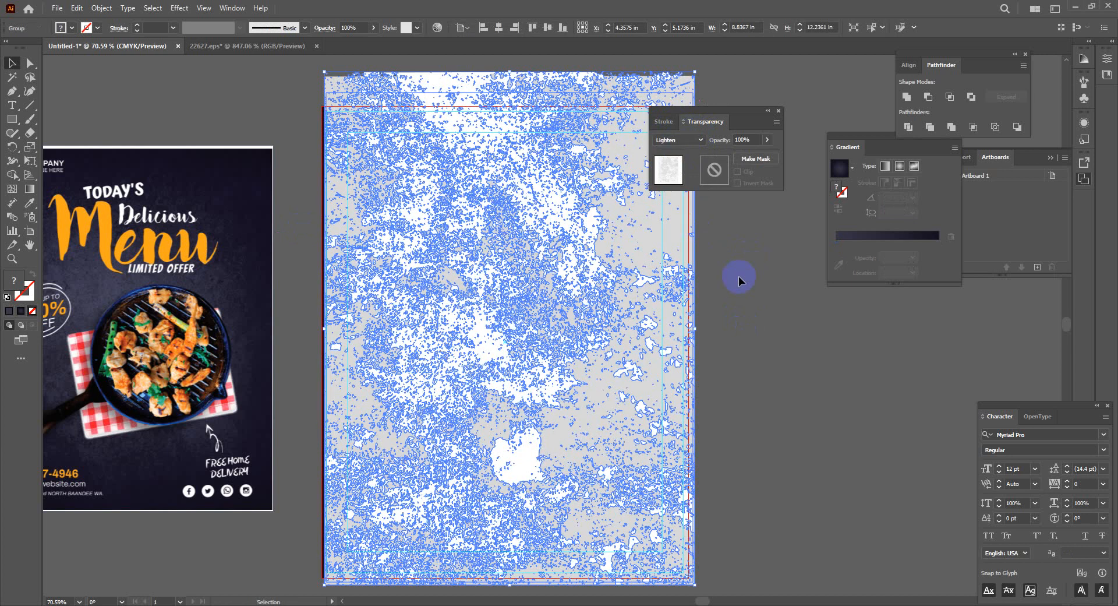
click(754, 285)
click(645, 210)
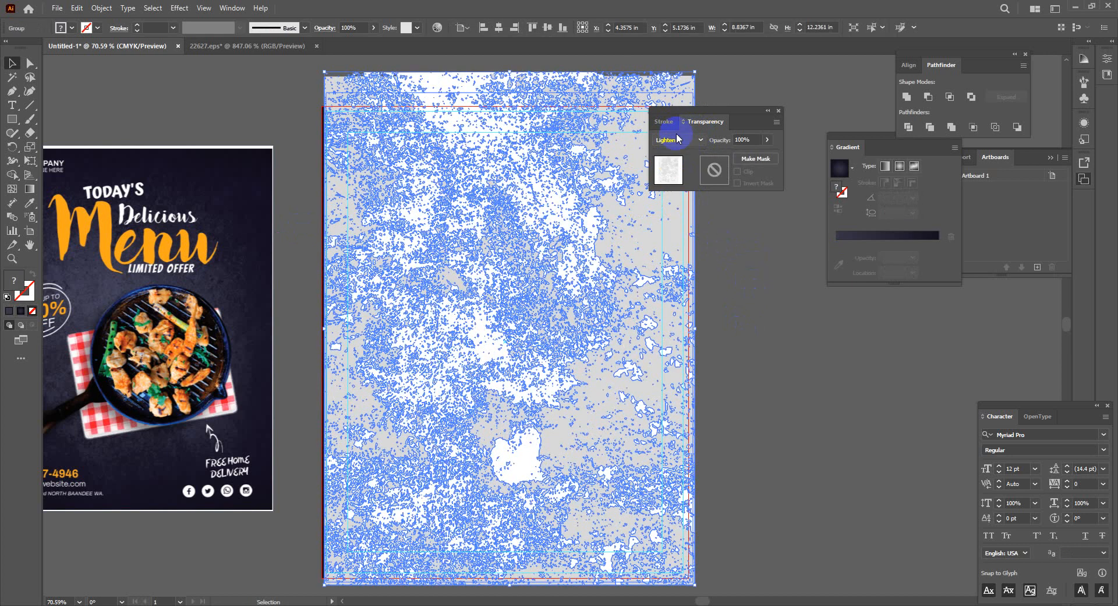
click(678, 142)
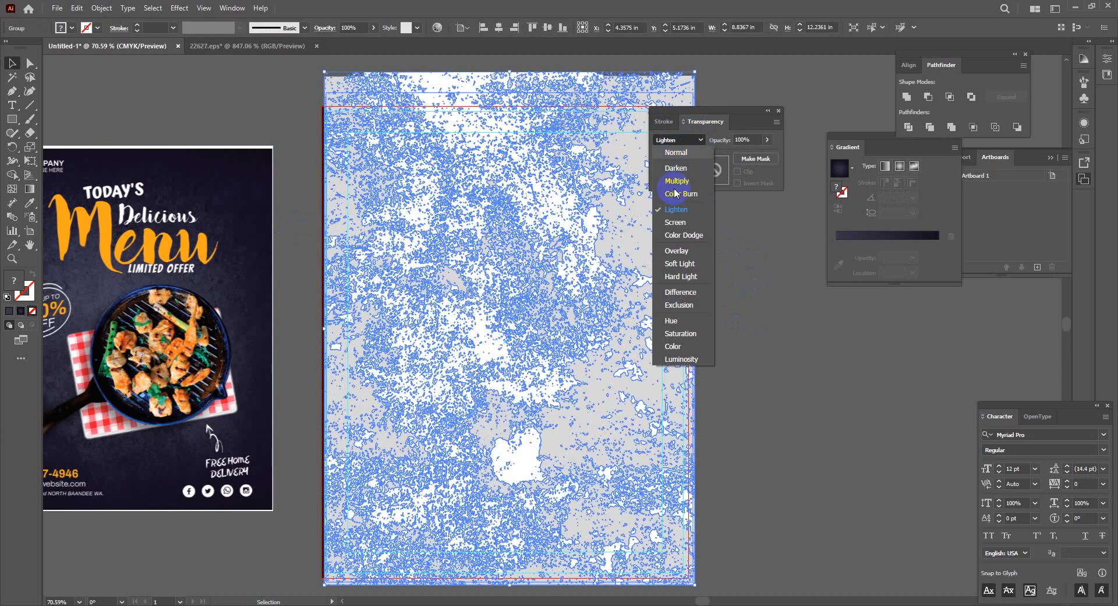
click(678, 257)
click(747, 329)
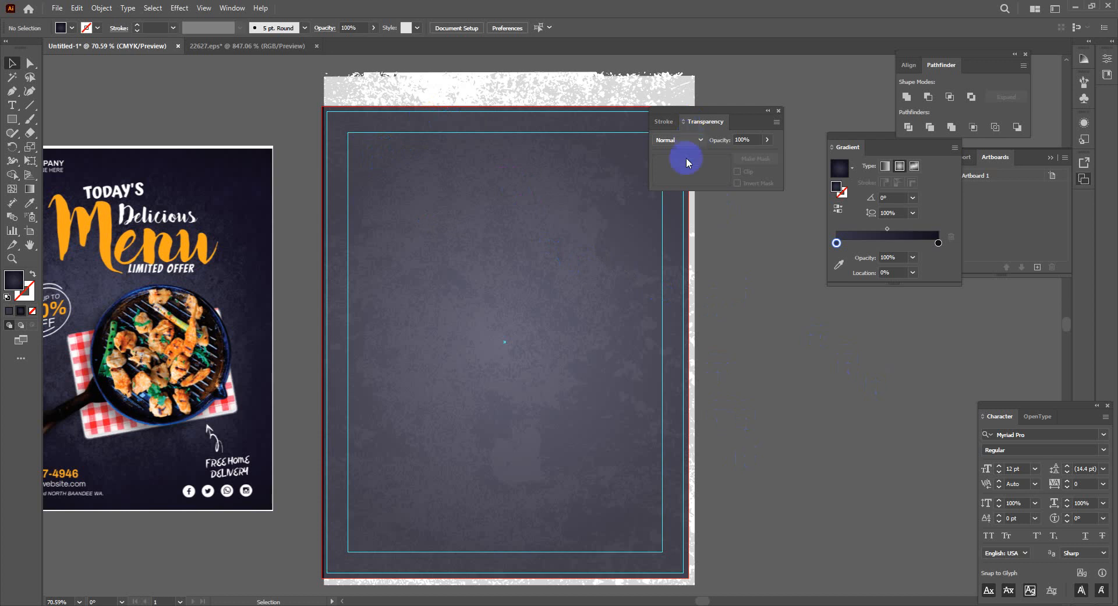
Try Hard Light, then settle on Multiply blending for the texture
click(599, 92)
click(692, 142)
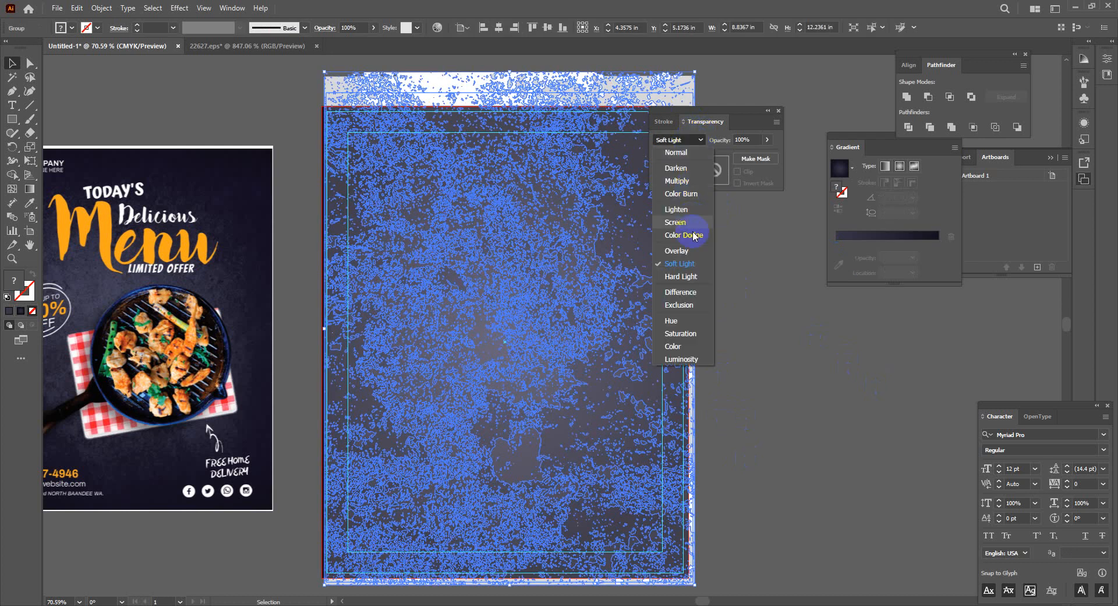
click(726, 290)
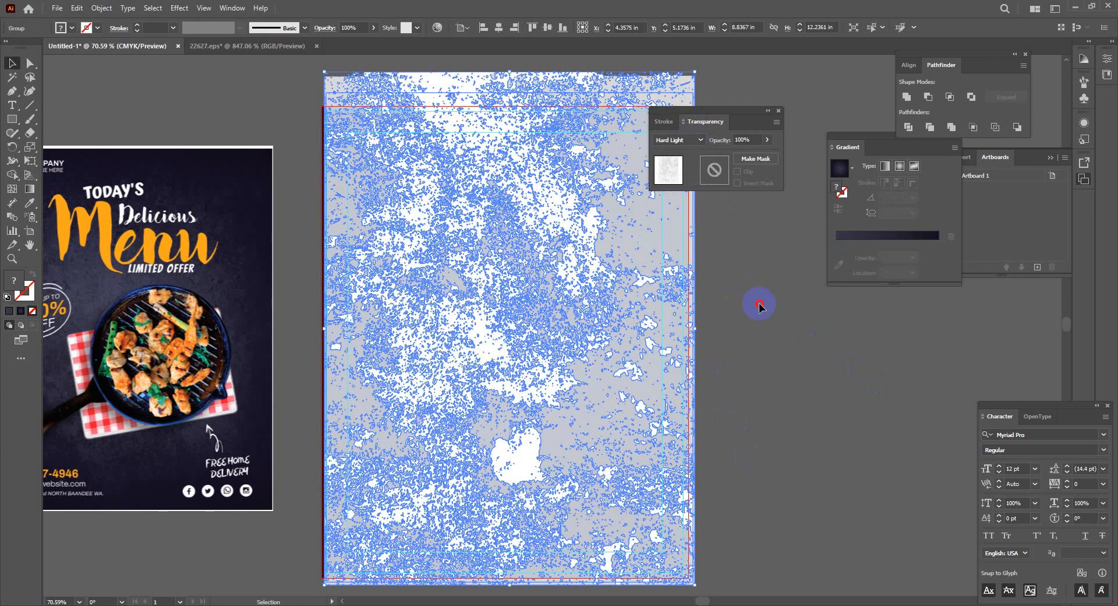
click(760, 303)
click(641, 210)
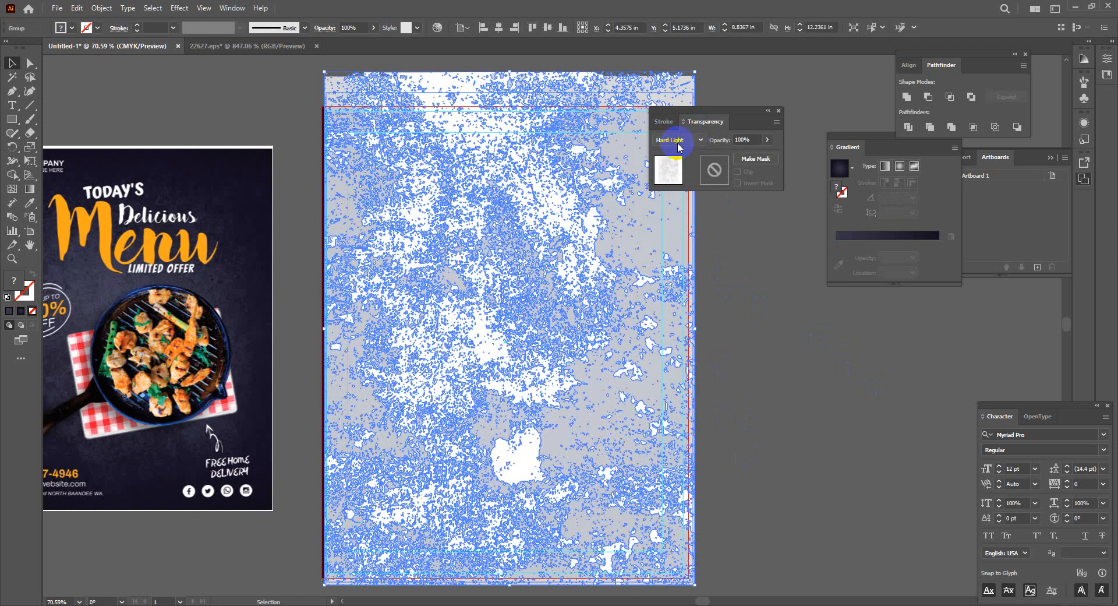
click(678, 142)
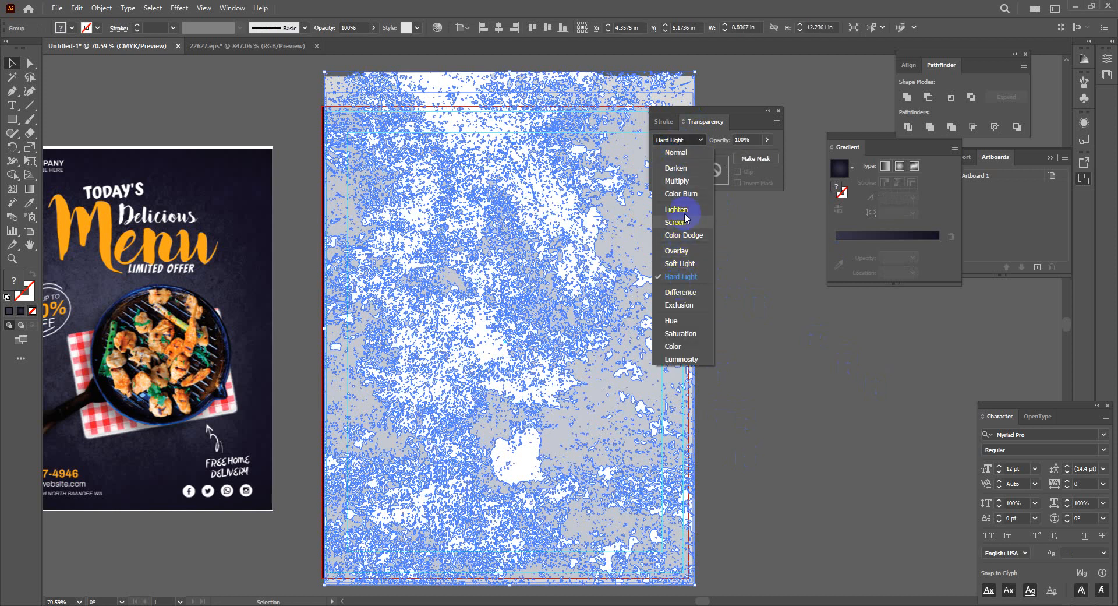
click(679, 181)
click(794, 283)
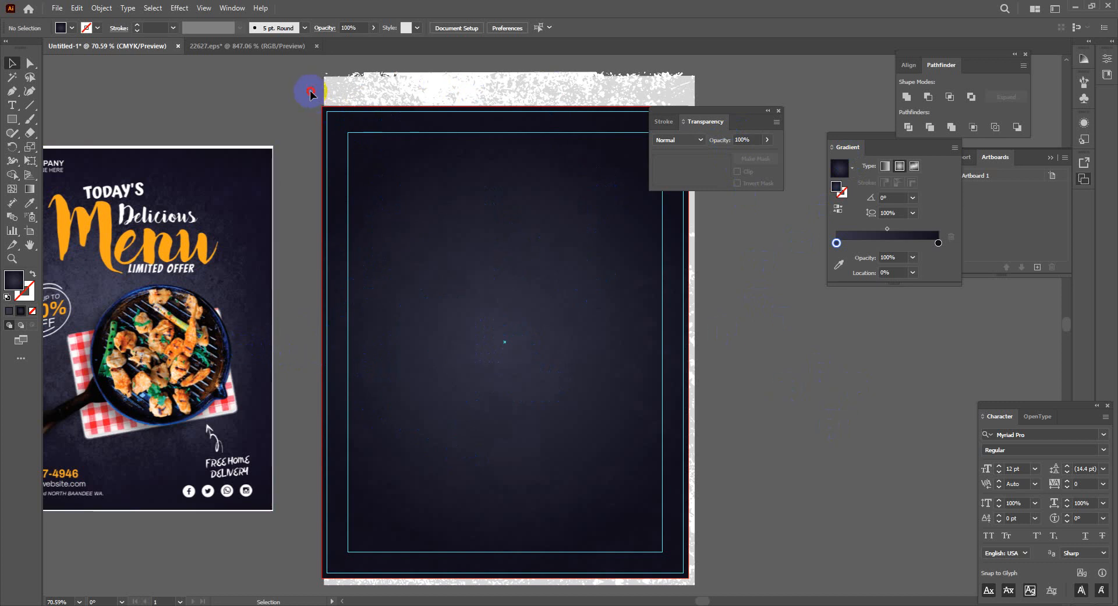
Draw an 8.75 × 11.25 in rectangle over the artboard and clip the texture to it with Ctrl+7
drag(310, 94, 815, 544)
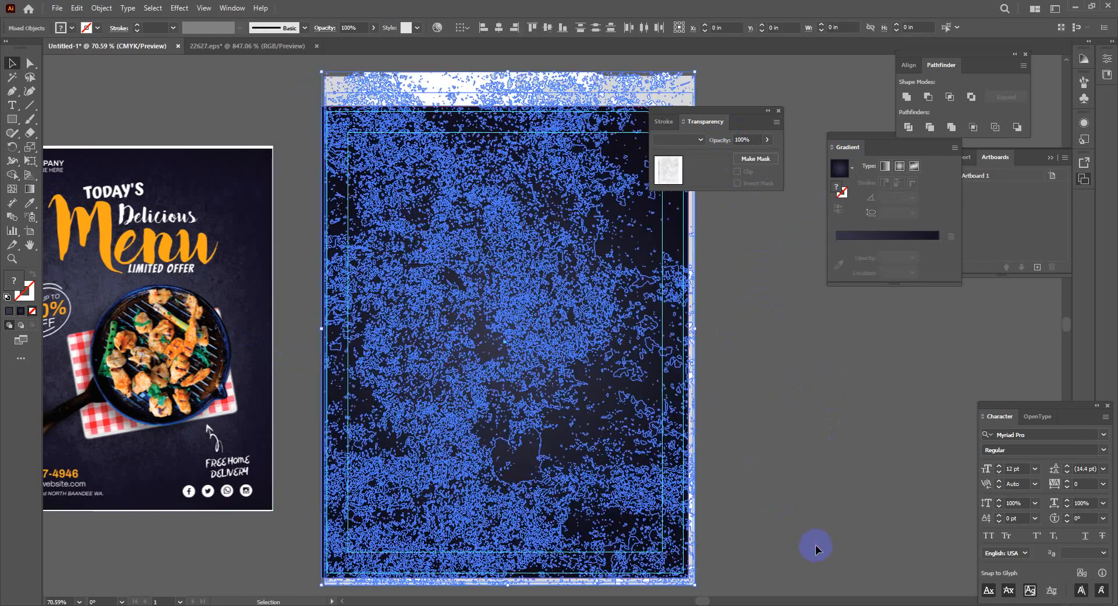
click(763, 459)
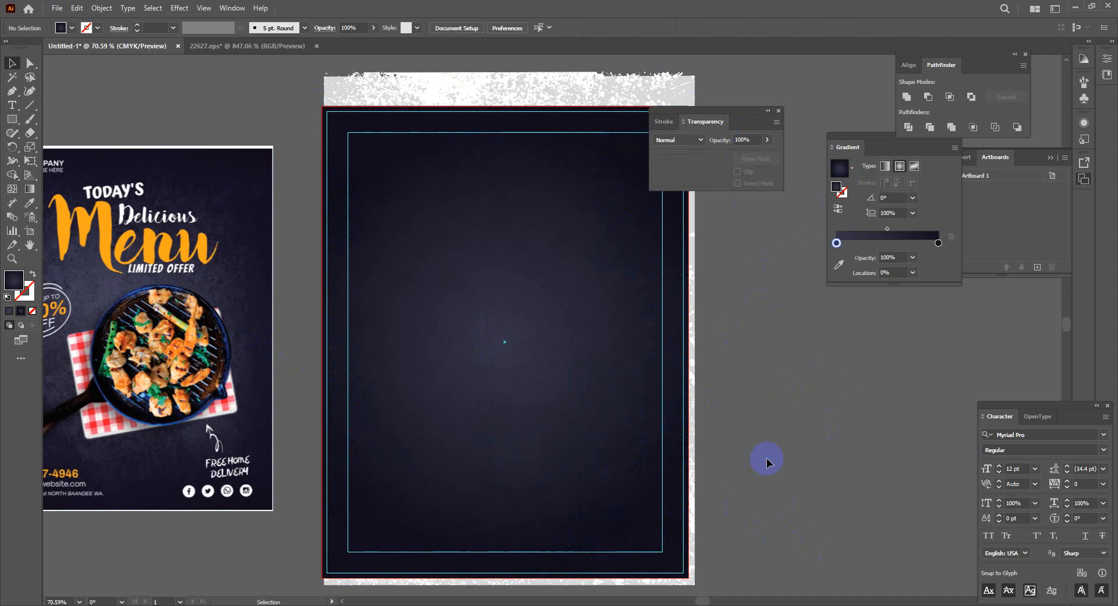
click(12, 119)
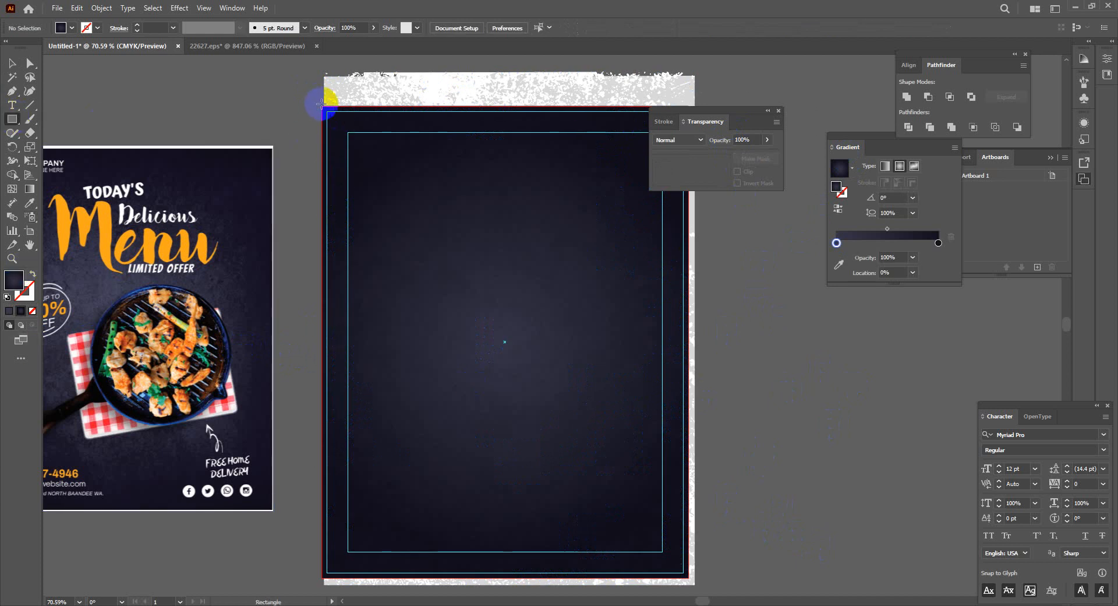
drag(327, 112, 689, 577)
click(11, 63)
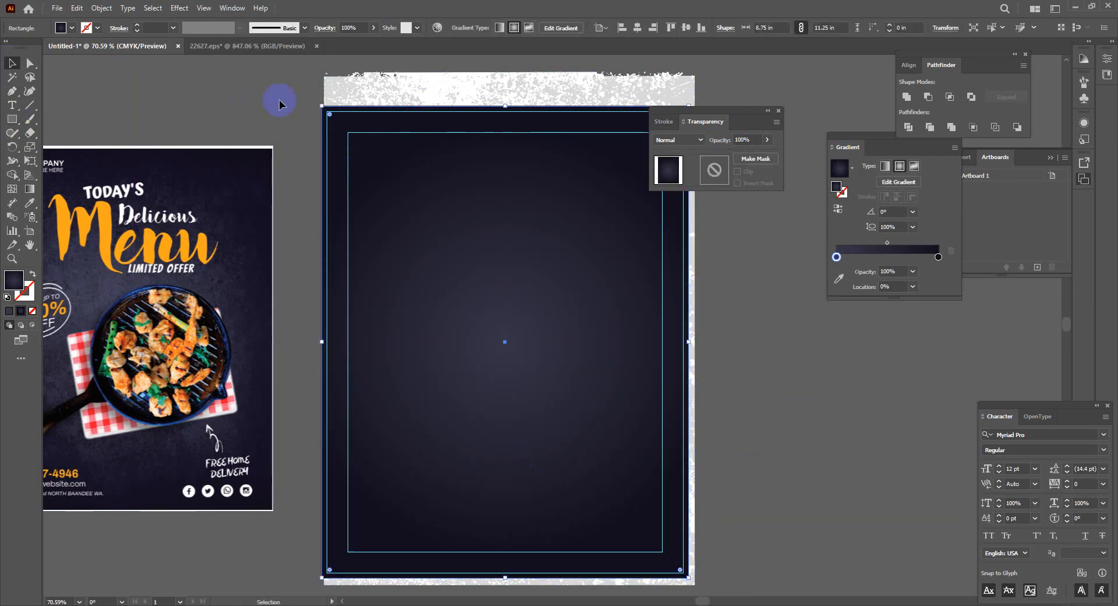
drag(378, 145, 787, 442)
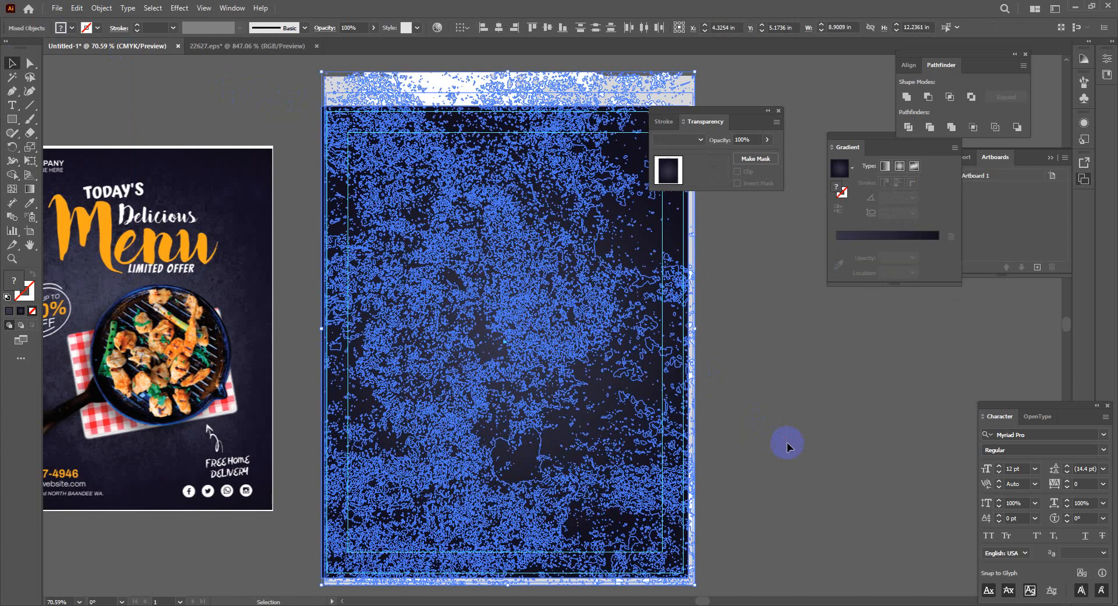
key(ctrl+7)
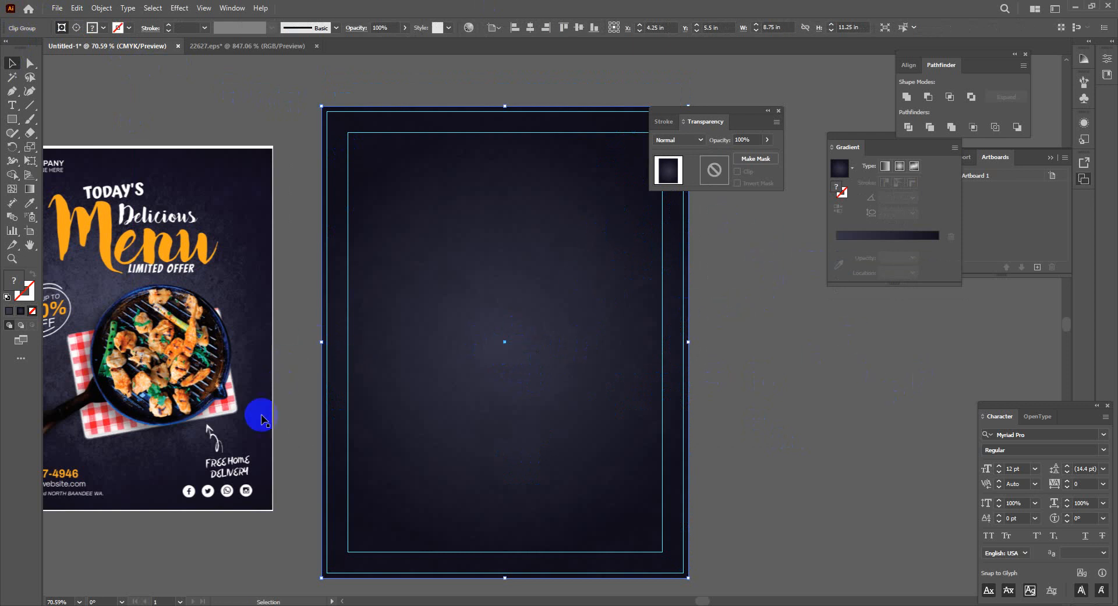
In a new Chrome tab, go to lummi.ai from the Google search box
click(315, 603)
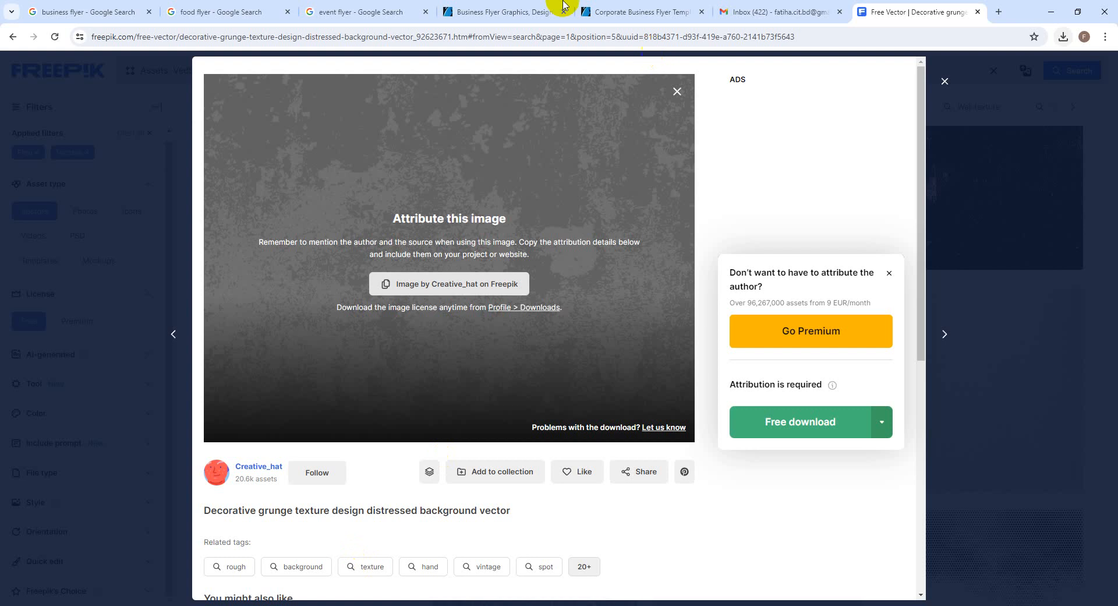
click(998, 12)
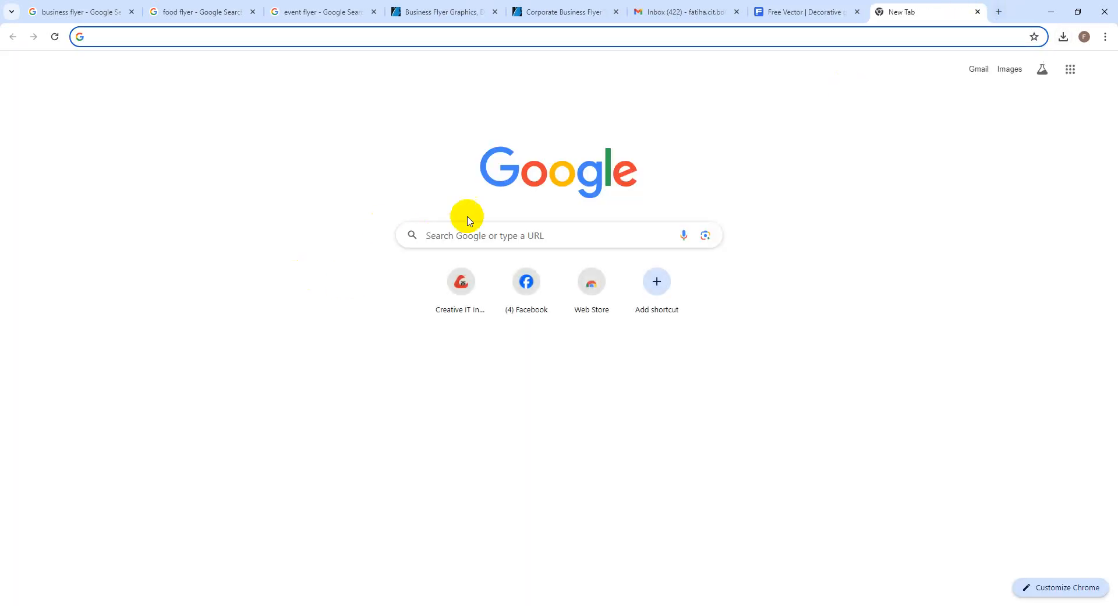
click(470, 237)
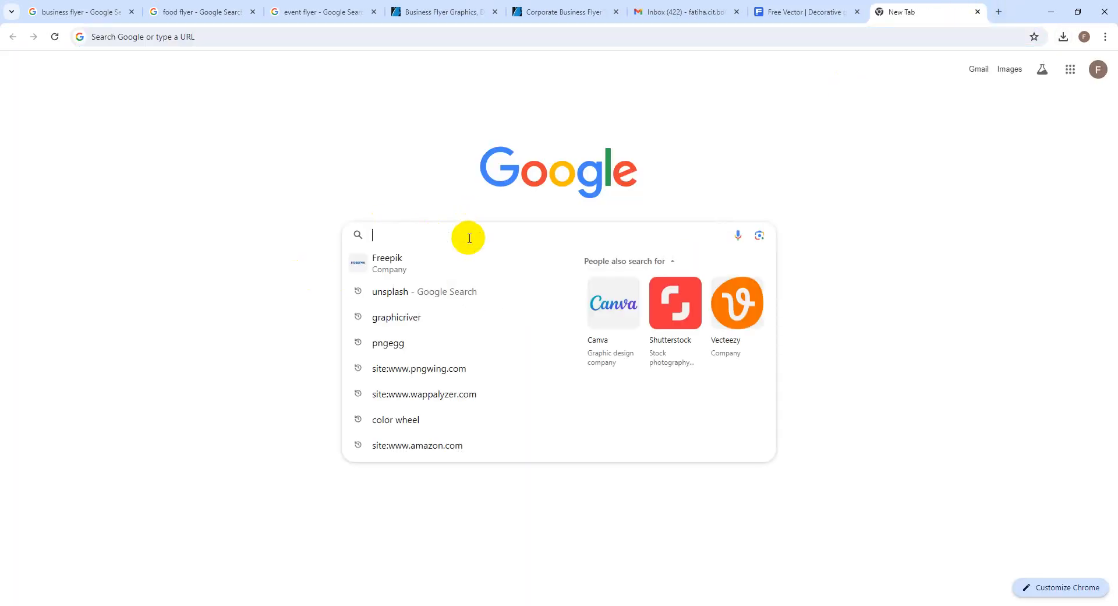
text(lumm)
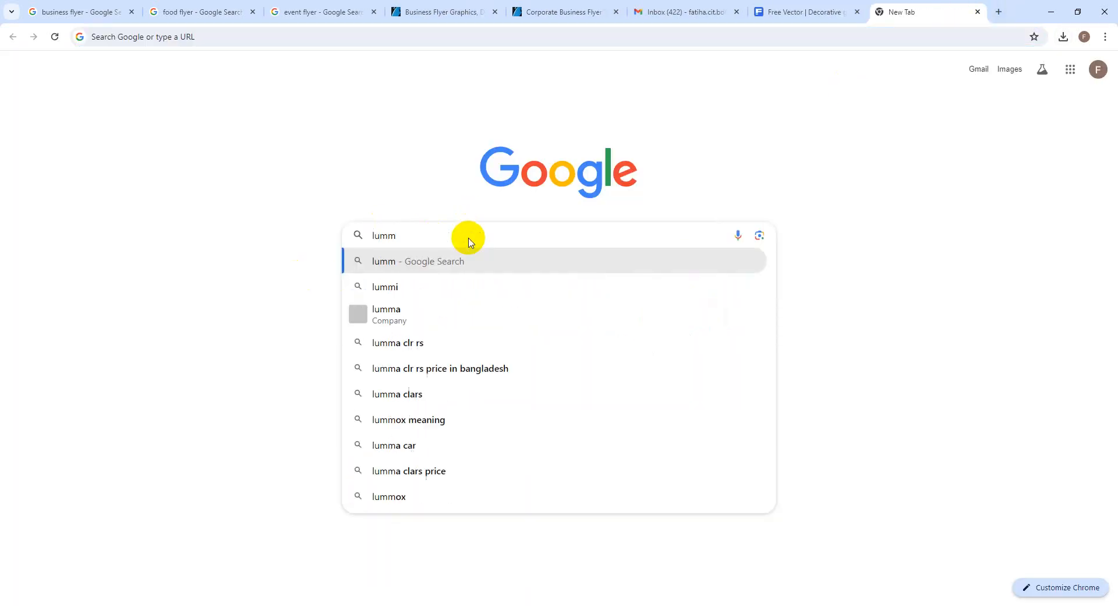
text(i)
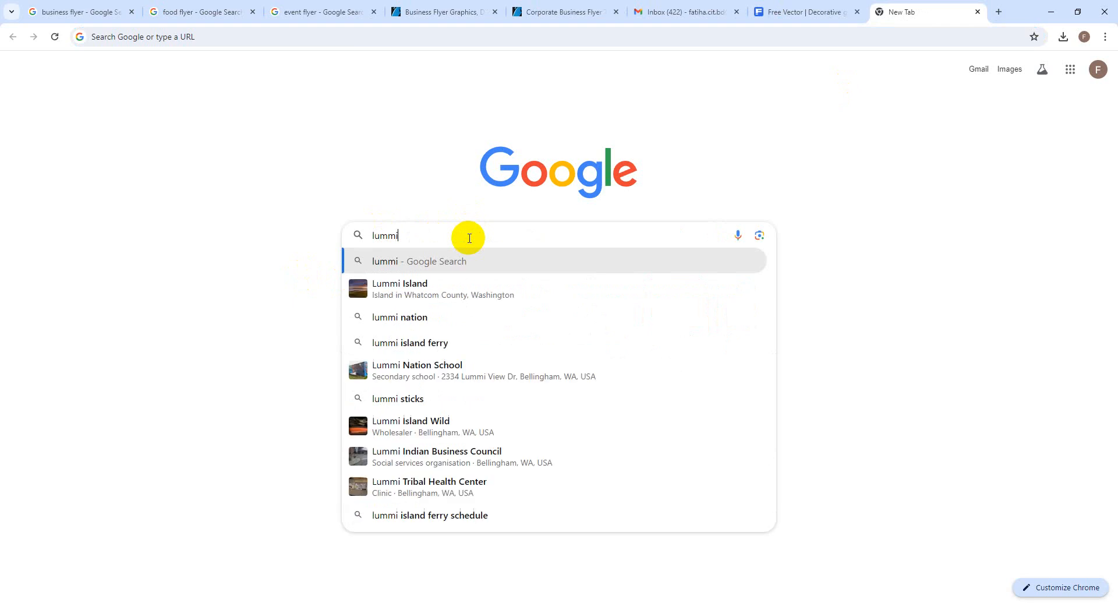
text(.ai)
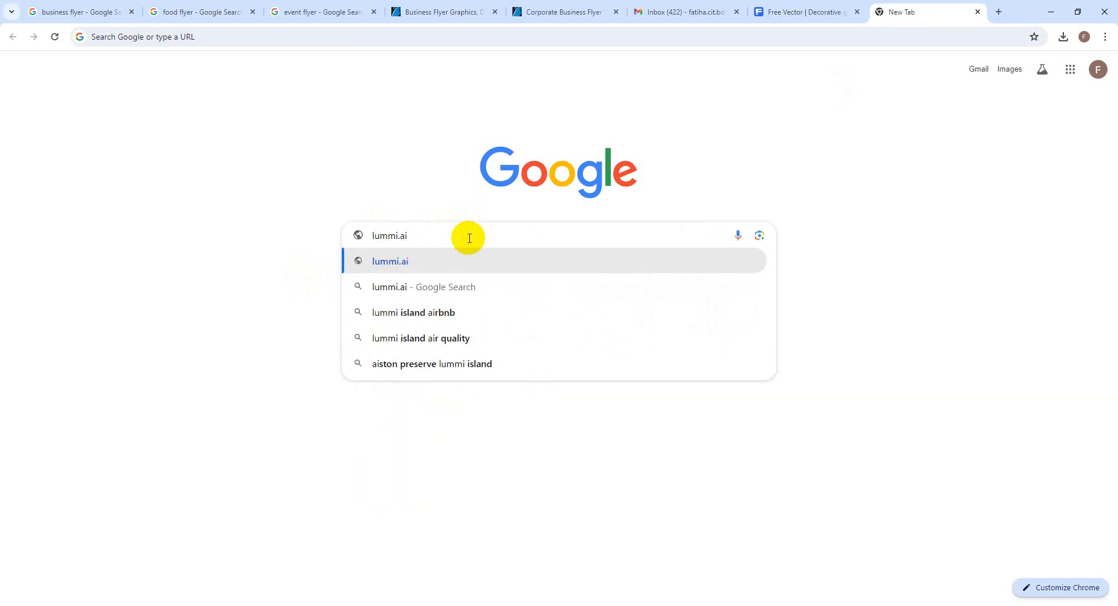
key(Return)
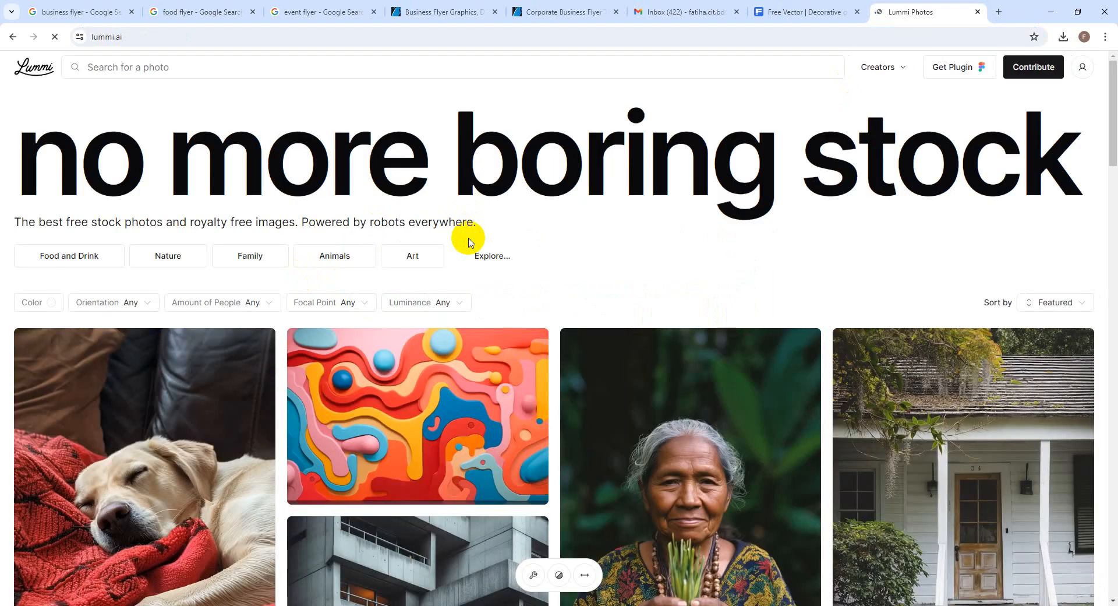
Search Lummi's photos for 'Steak png'
click(111, 70)
text(Steak)
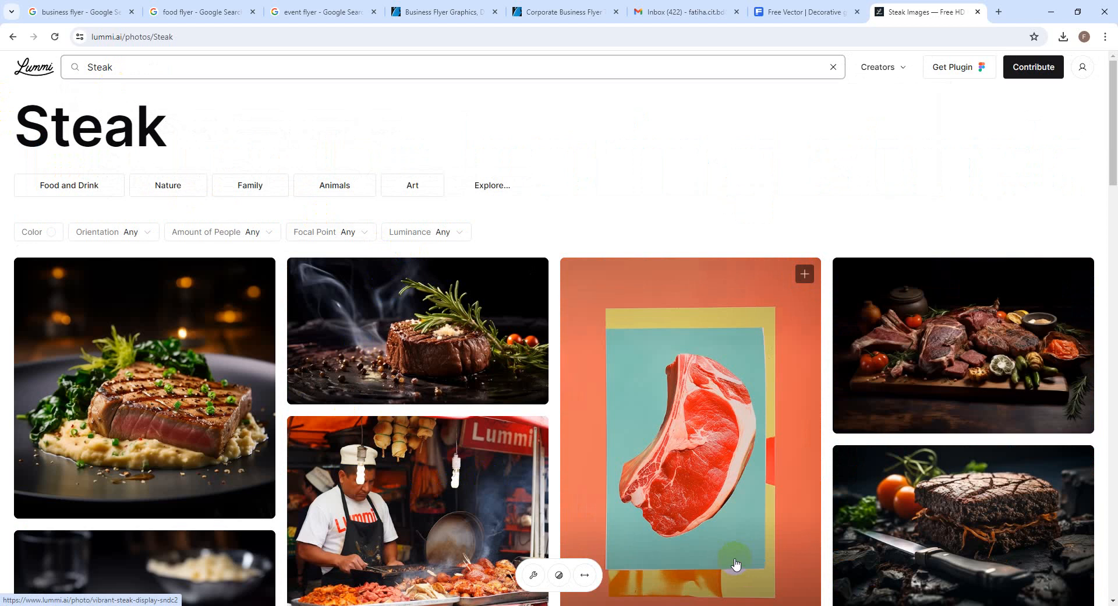
scroll(512, 506, down, 2)
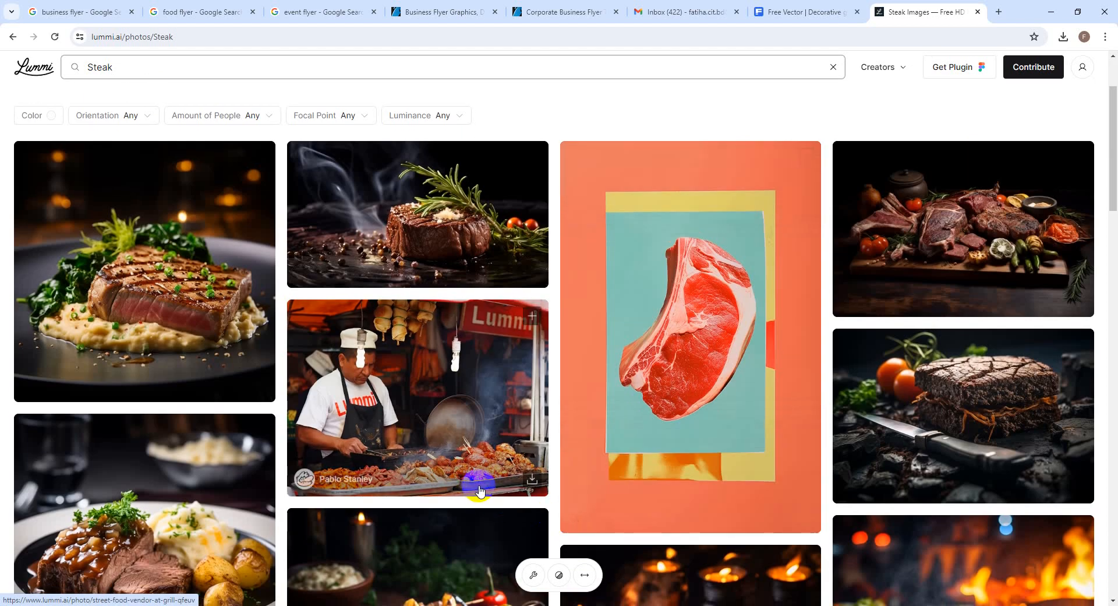
scroll(479, 491, down, 4)
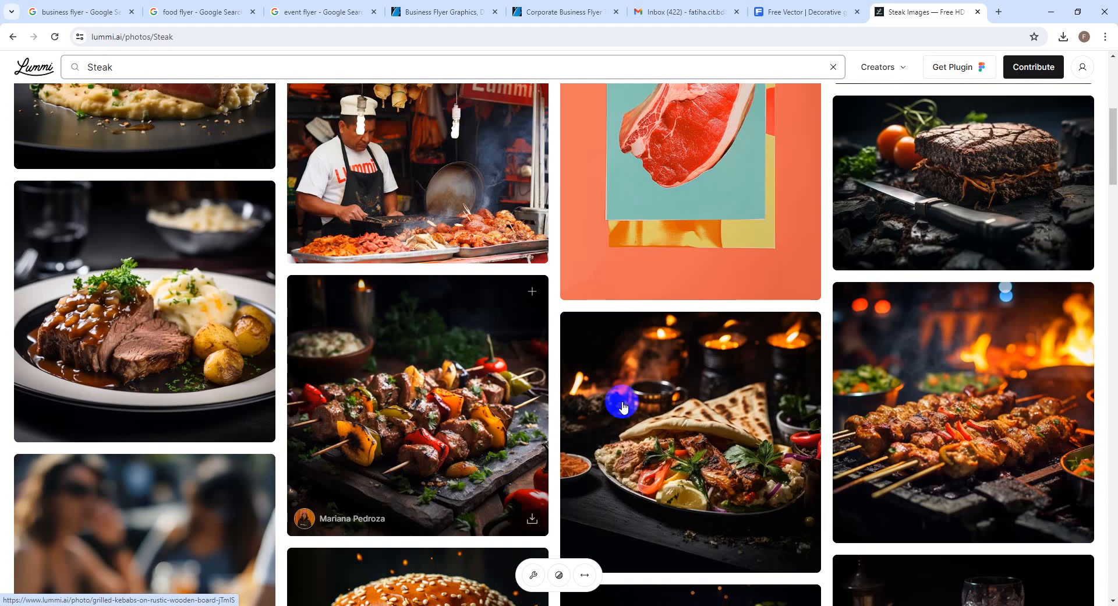
scroll(741, 377, down, 3)
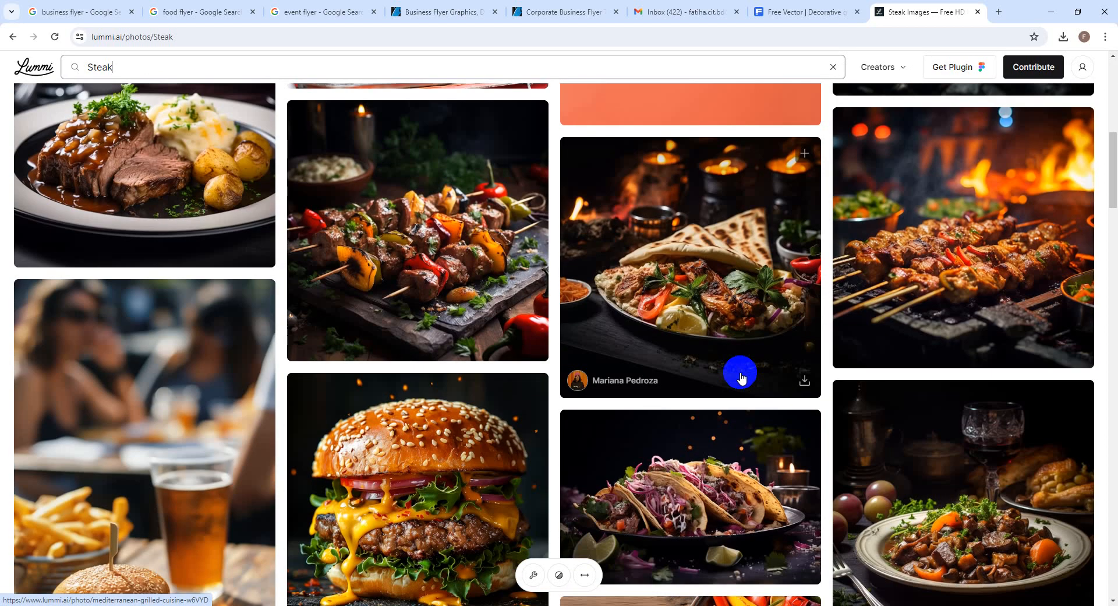
scroll(741, 377, down, 6)
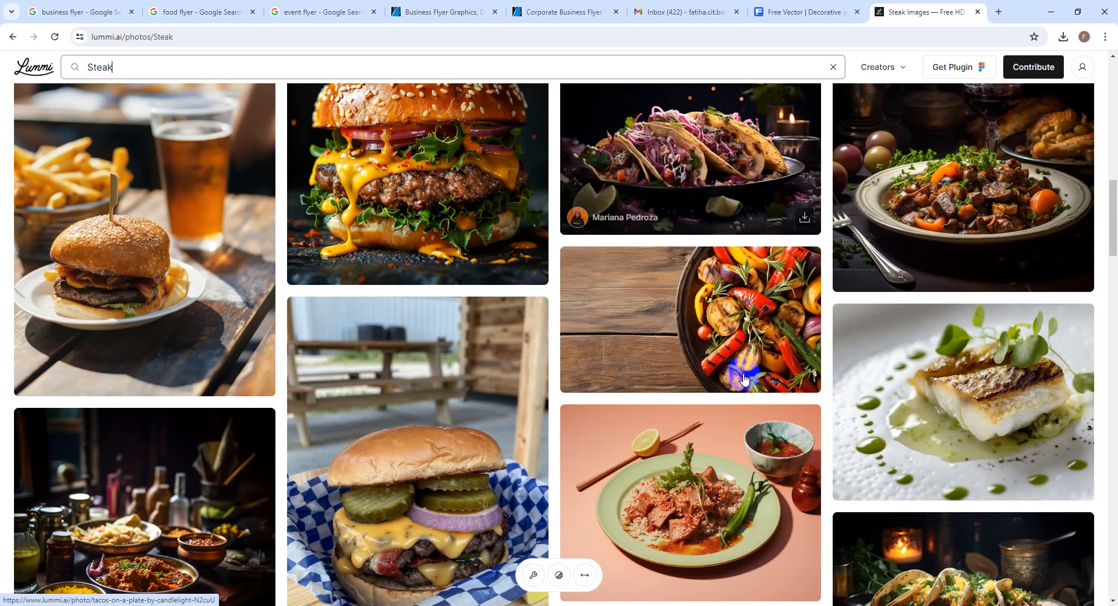
scroll(744, 375, up, 15)
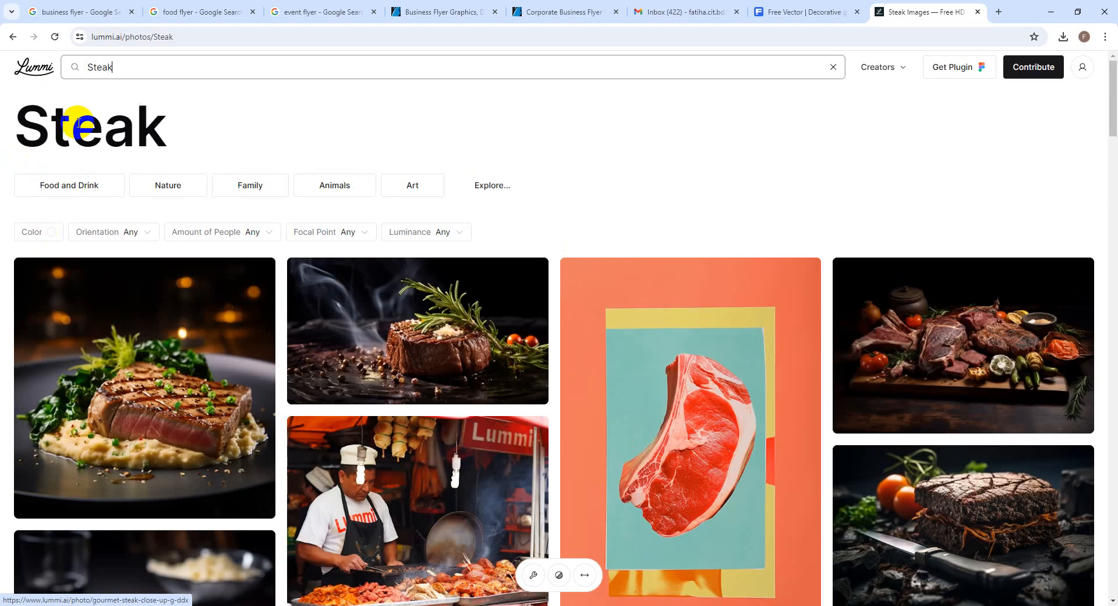
click(137, 66)
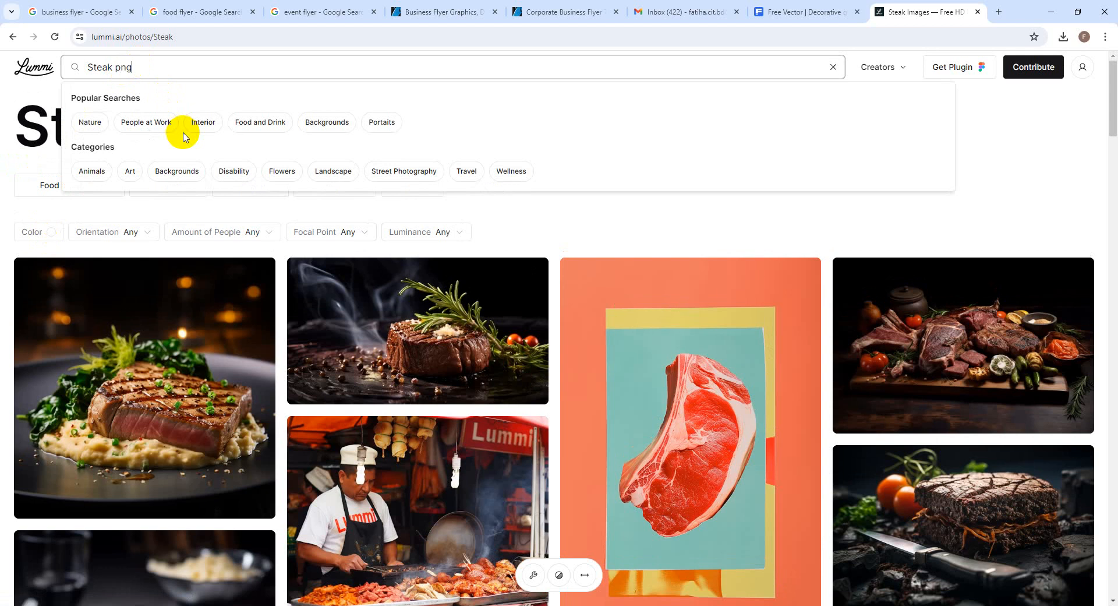
key(Return)
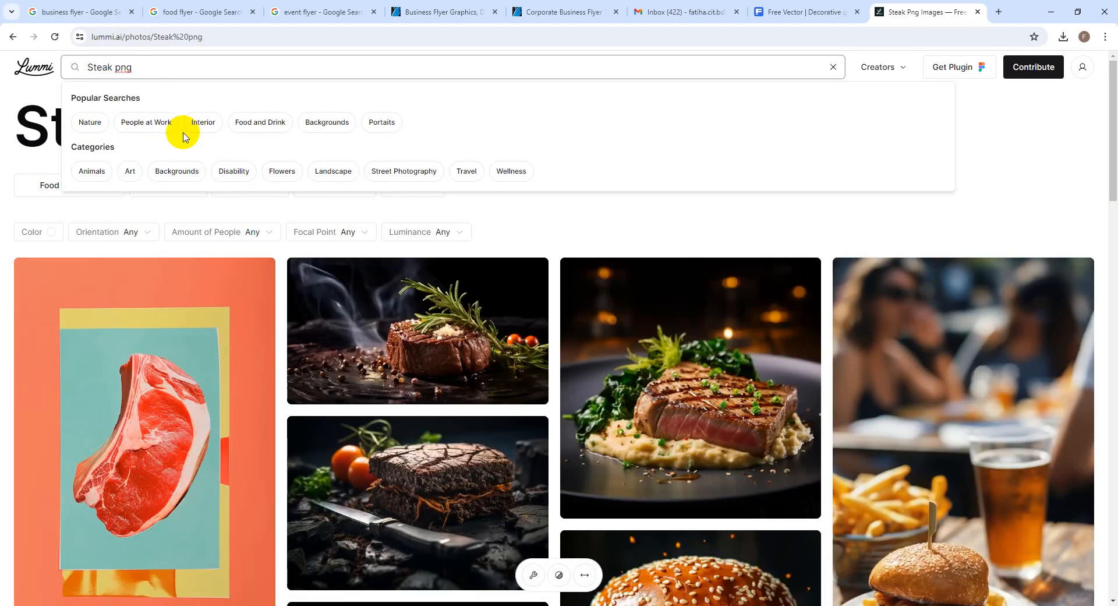
Scroll well down the Steak png results, looking over the pizza, tacos and burger photos
scroll(274, 244, down, 5)
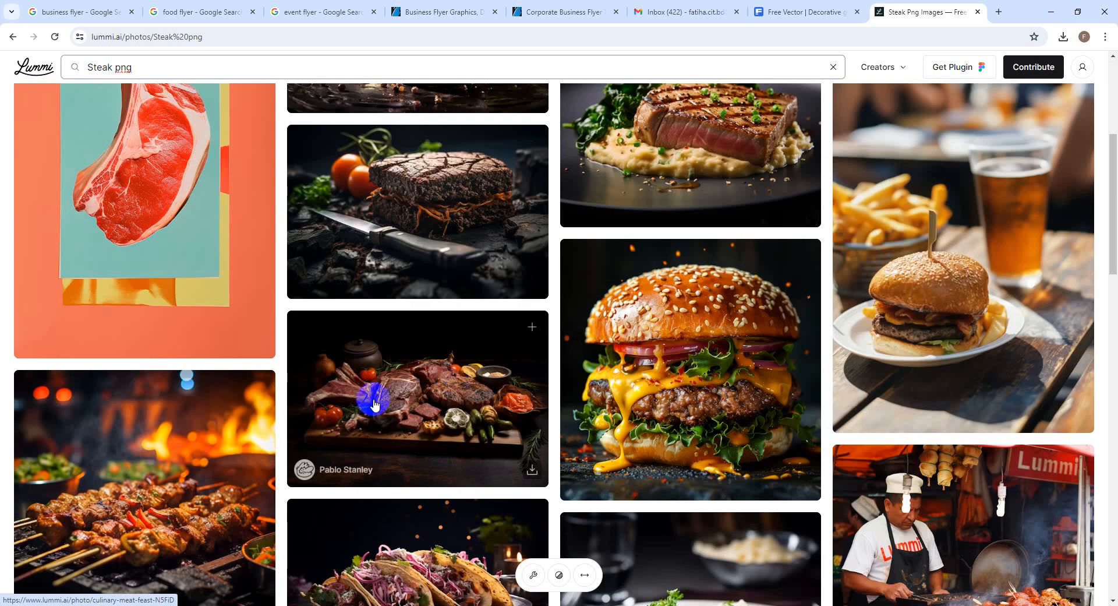
scroll(730, 551, down, 2)
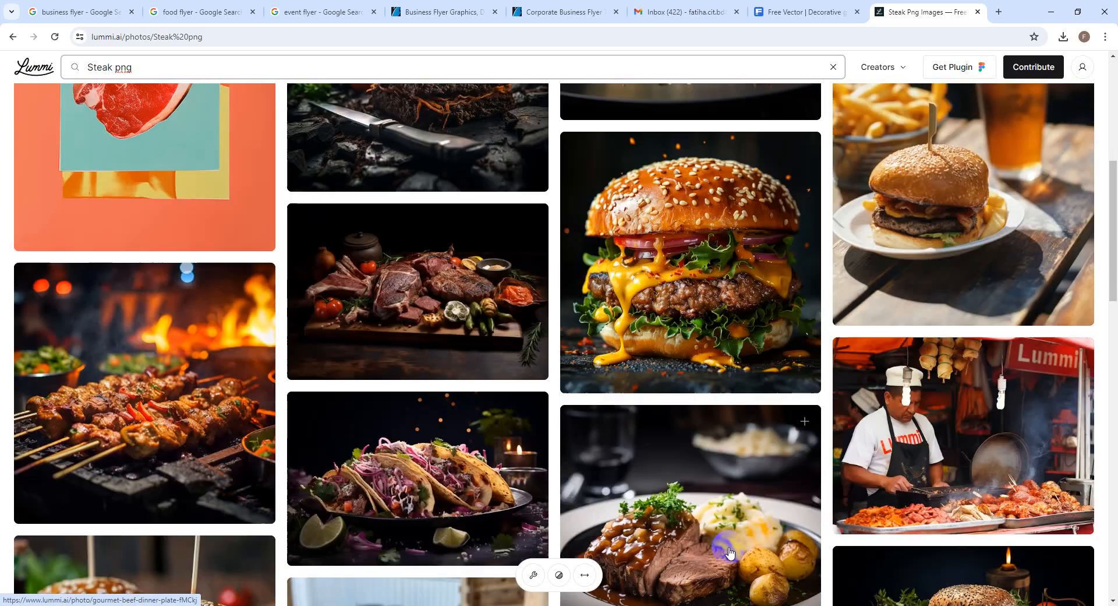
scroll(725, 545, down, 3)
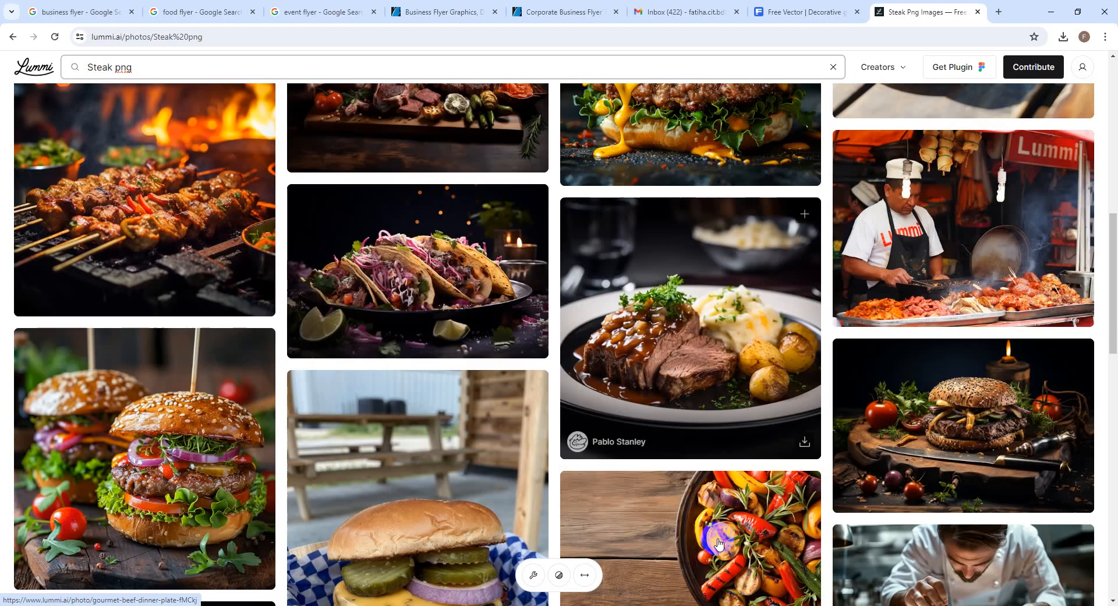
scroll(720, 543, down, 5)
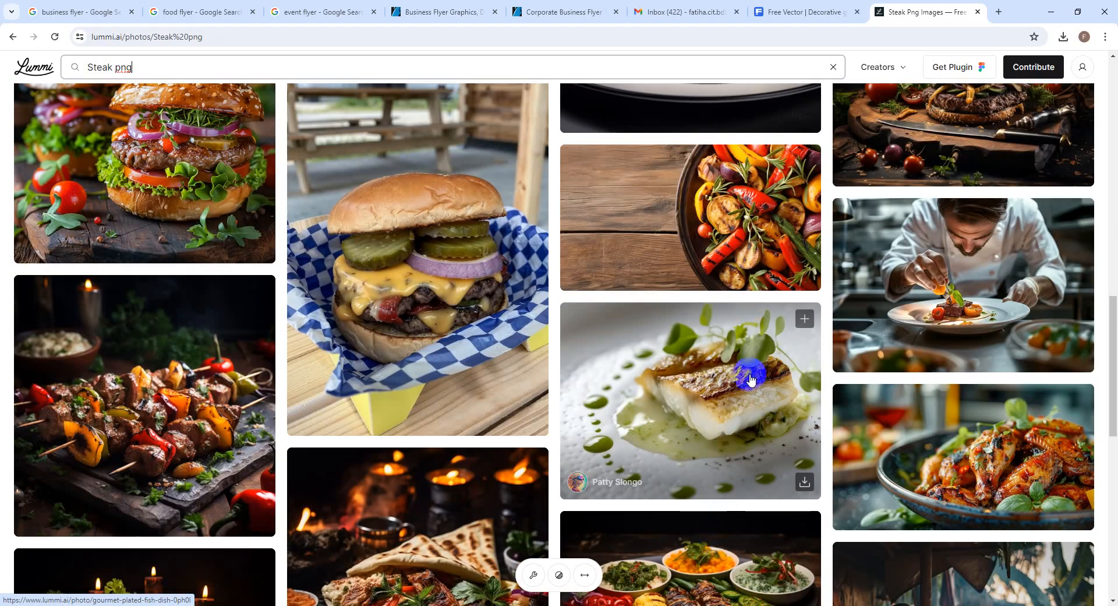
scroll(751, 379, down, 4)
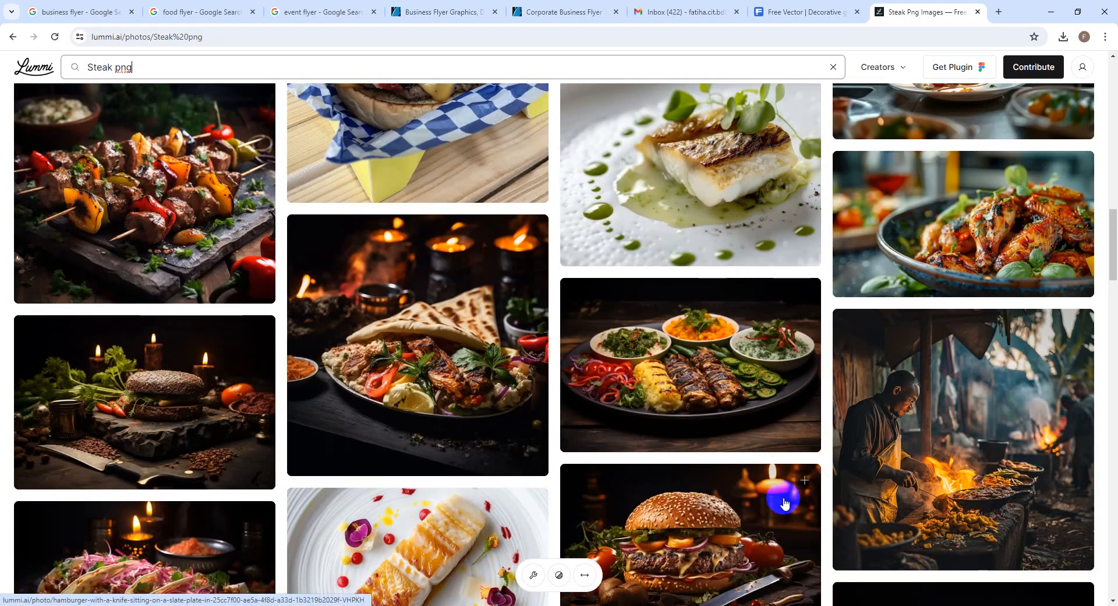
scroll(784, 502, down, 8)
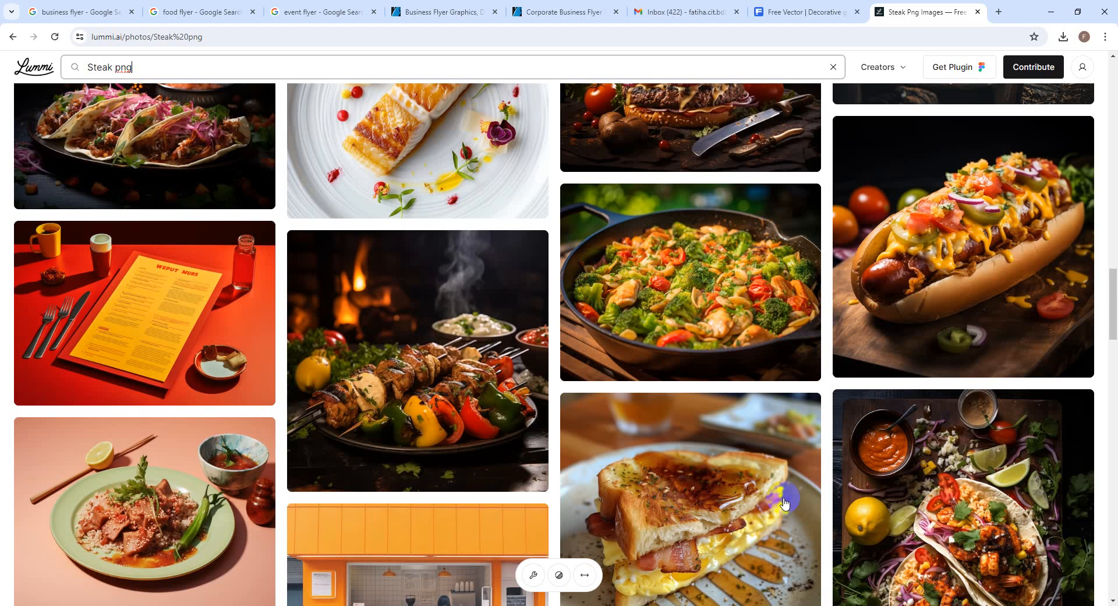
scroll(784, 502, down, 3)
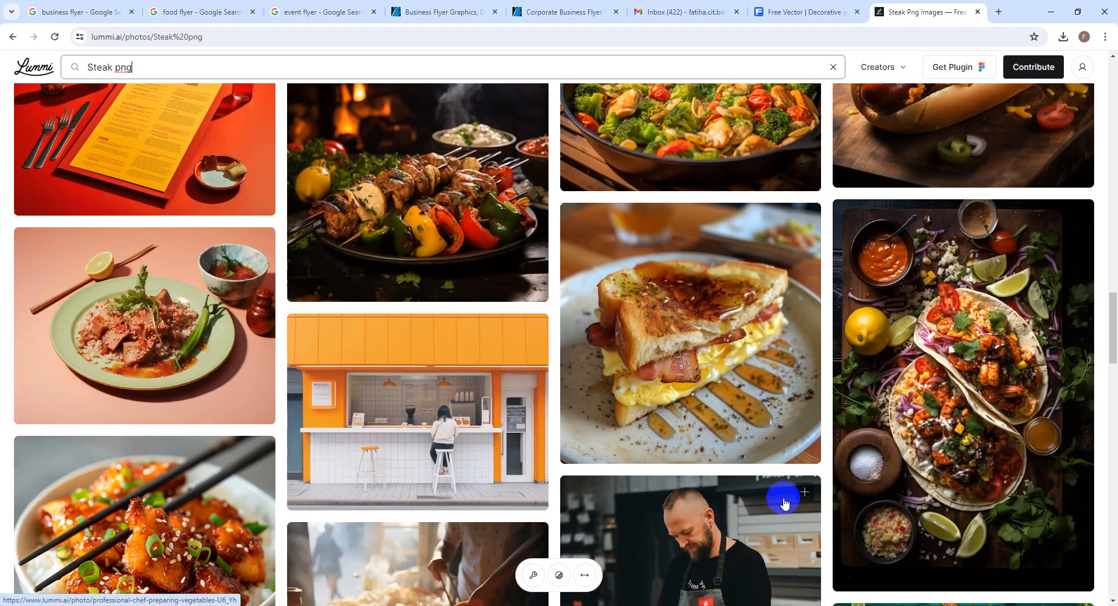
scroll(784, 502, down, 14)
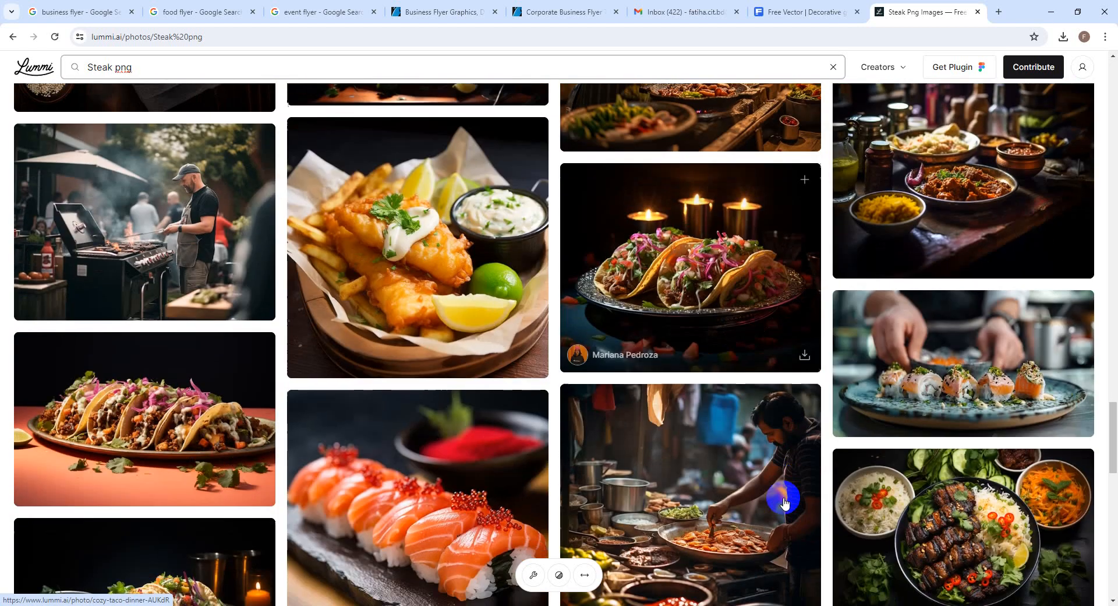
scroll(783, 502, down, 8)
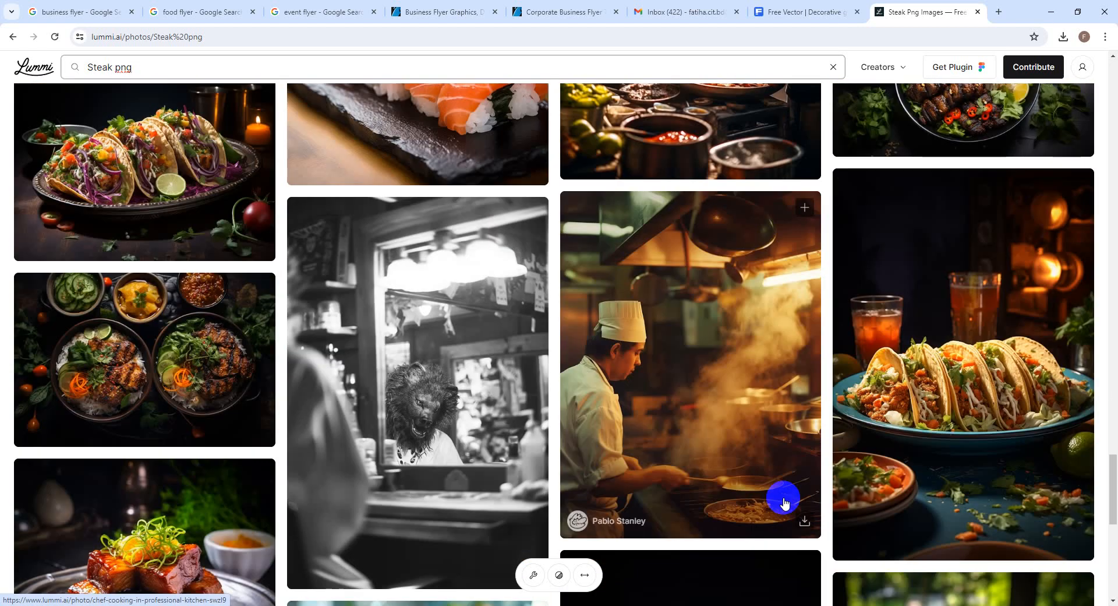
scroll(784, 502, down, 4)
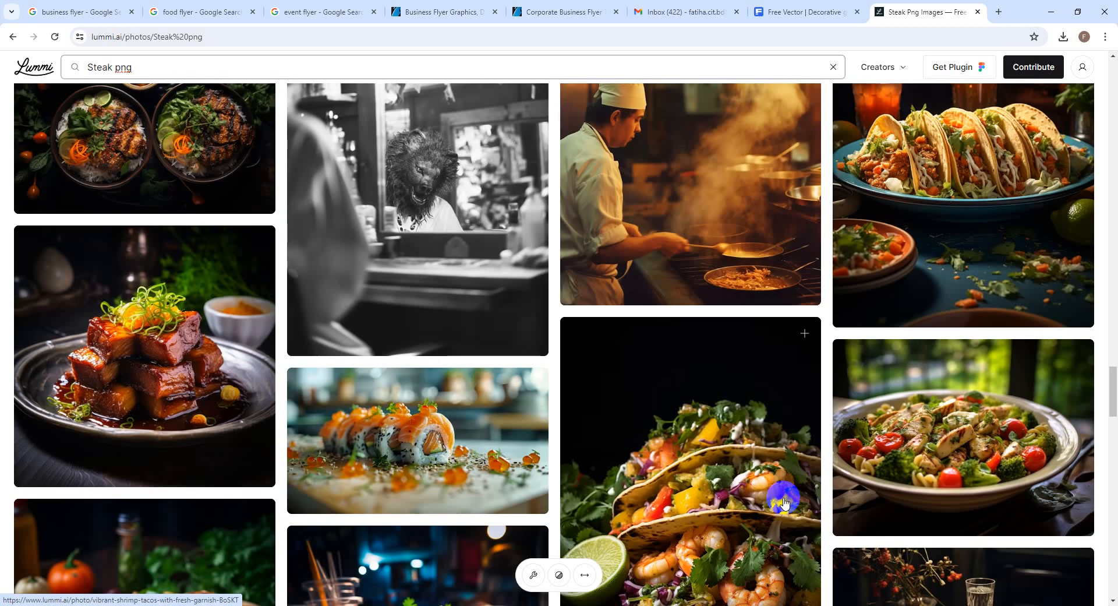
scroll(784, 502, down, 10)
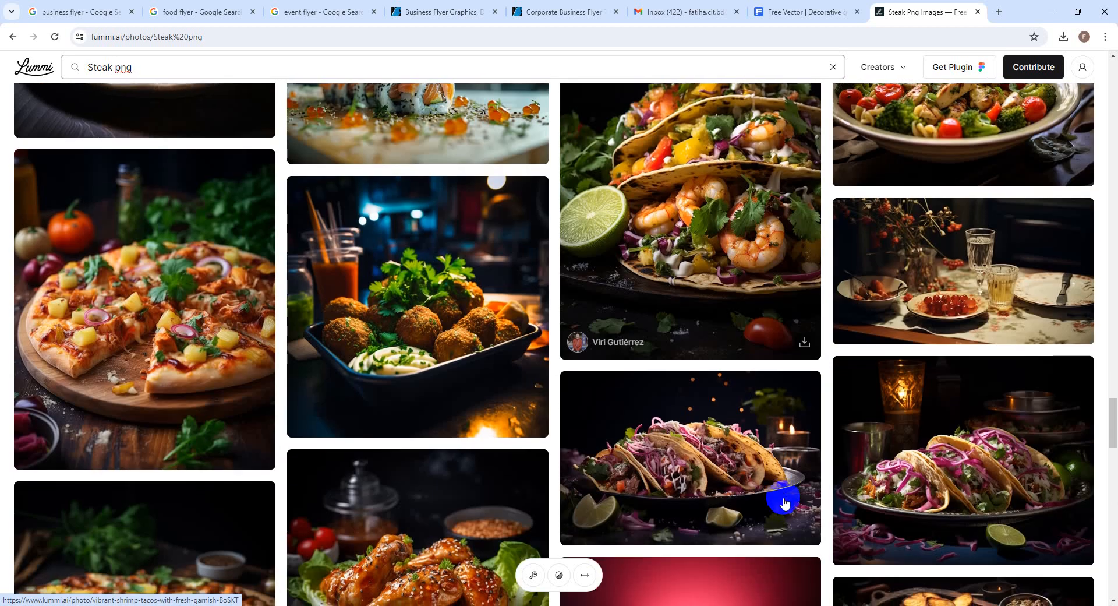
scroll(784, 503, down, 10)
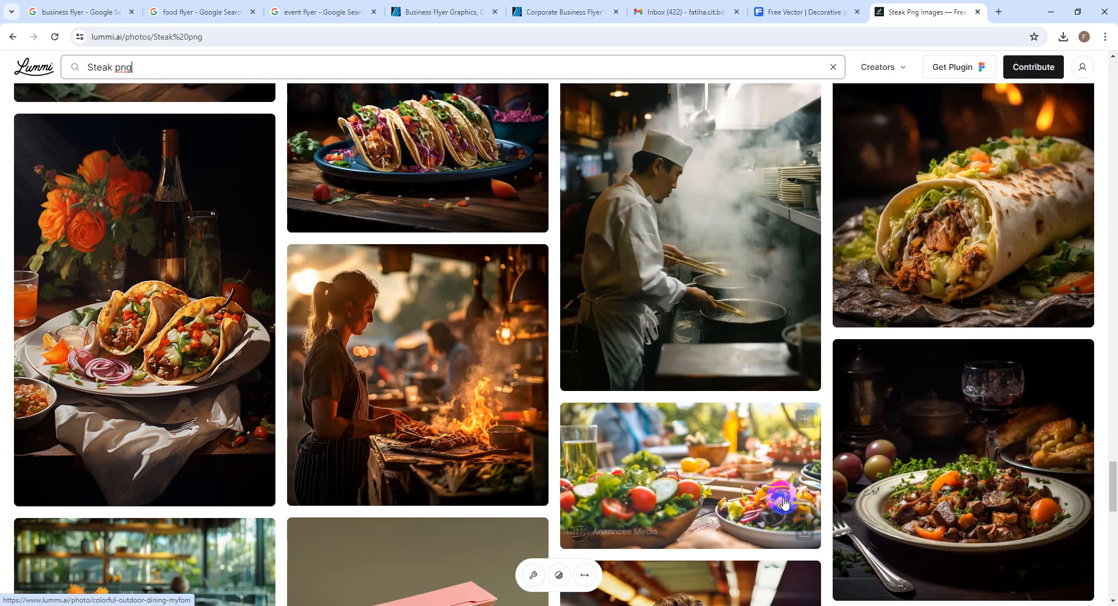
scroll(784, 502, down, 10)
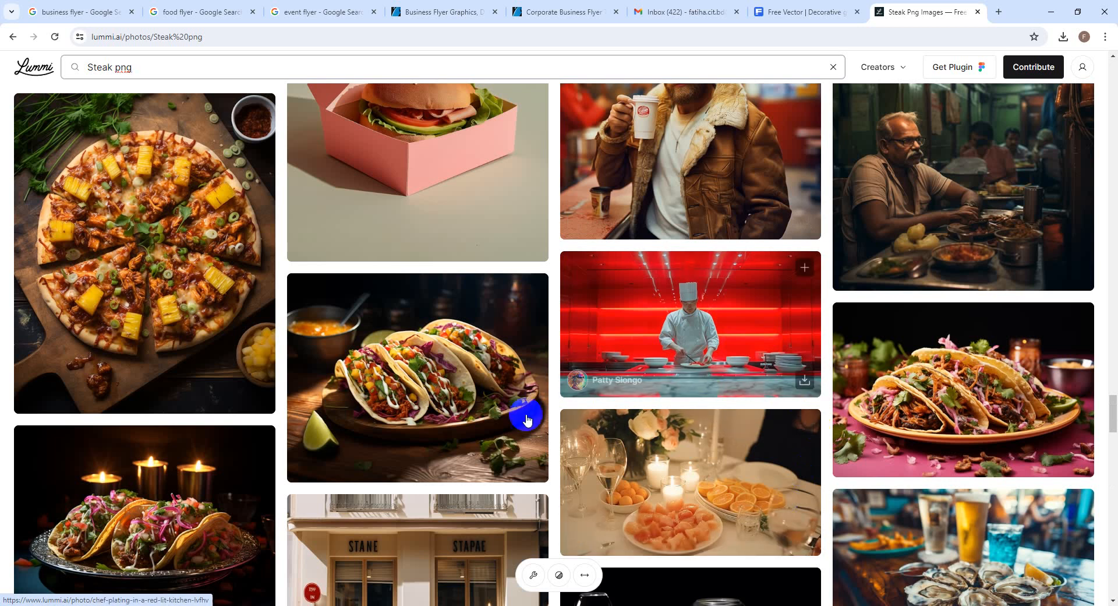
scroll(823, 482, down, 5)
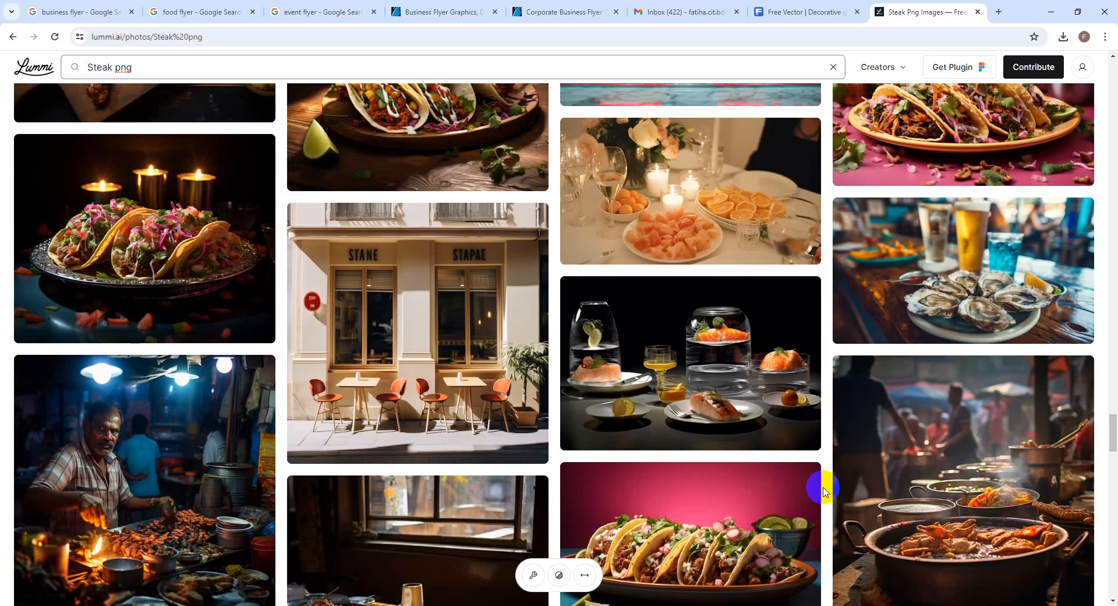
scroll(824, 491, down, 3)
scroll(822, 491, down, 5)
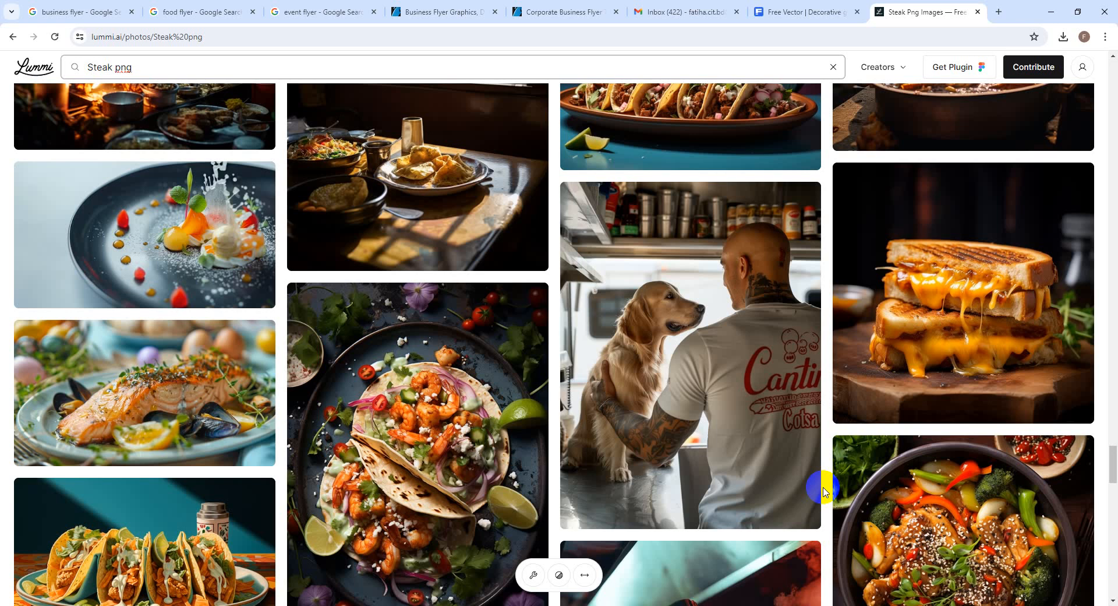
scroll(823, 491, down, 3)
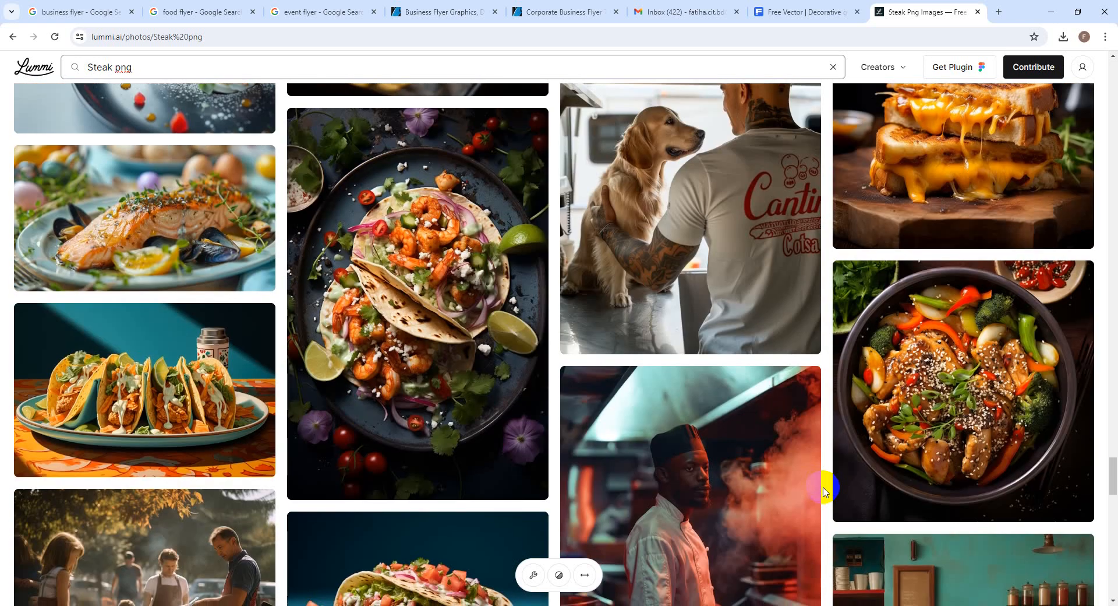
scroll(823, 491, down, 8)
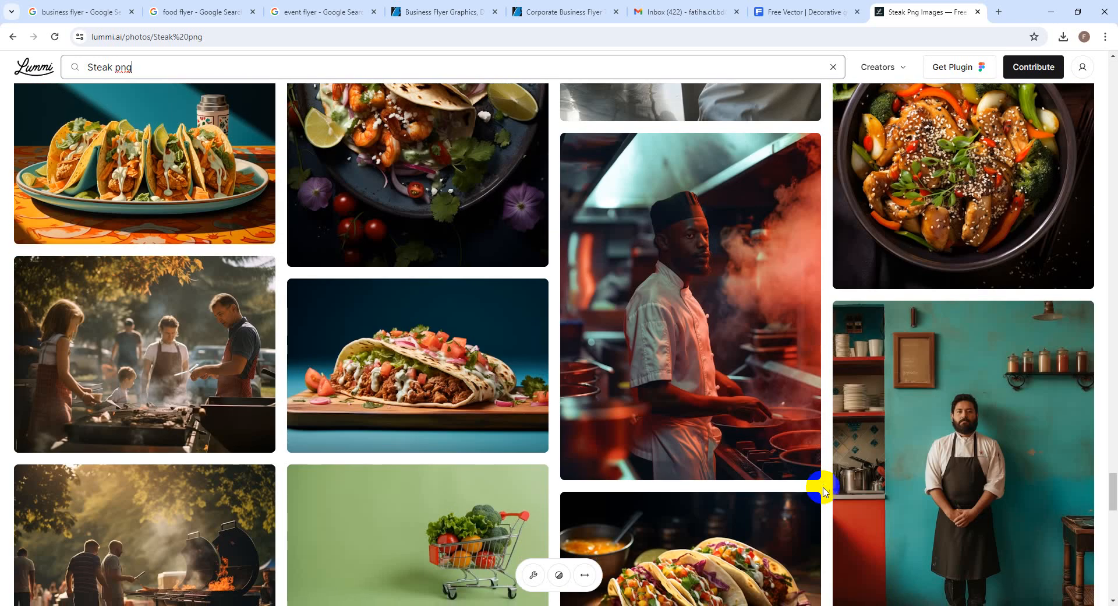
scroll(823, 491, down, 4)
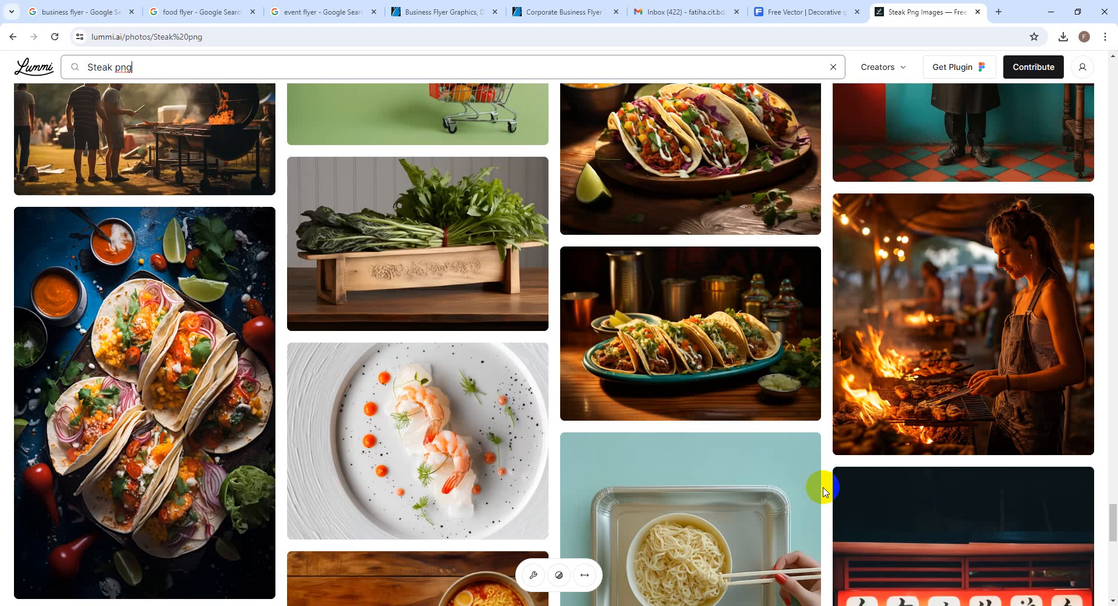
scroll(823, 491, down, 9)
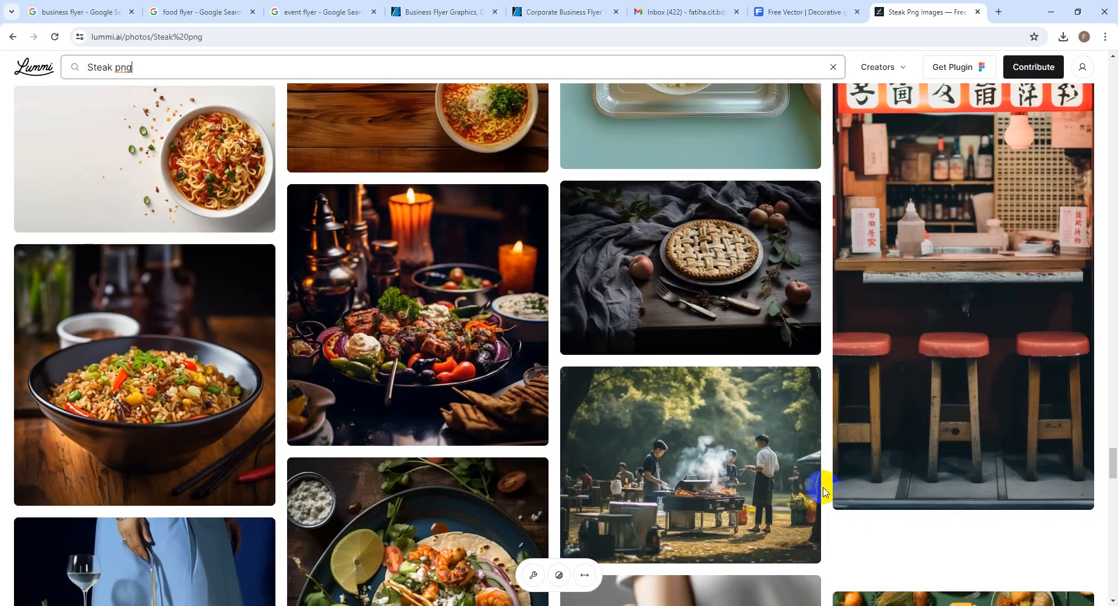
scroll(823, 491, down, 4)
scroll(823, 491, down, 8)
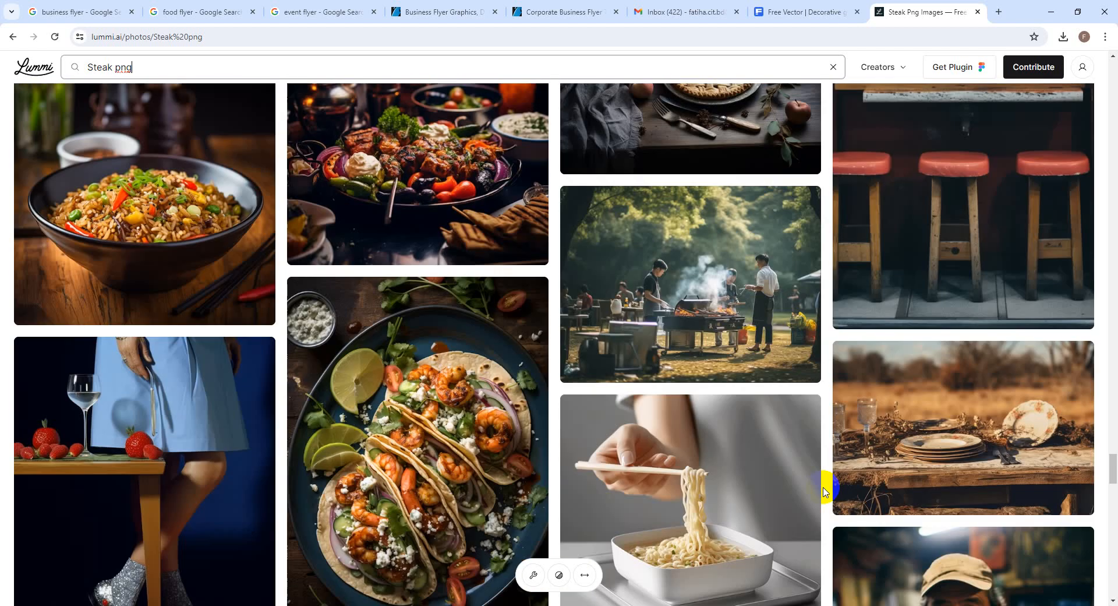
scroll(823, 491, up, 13)
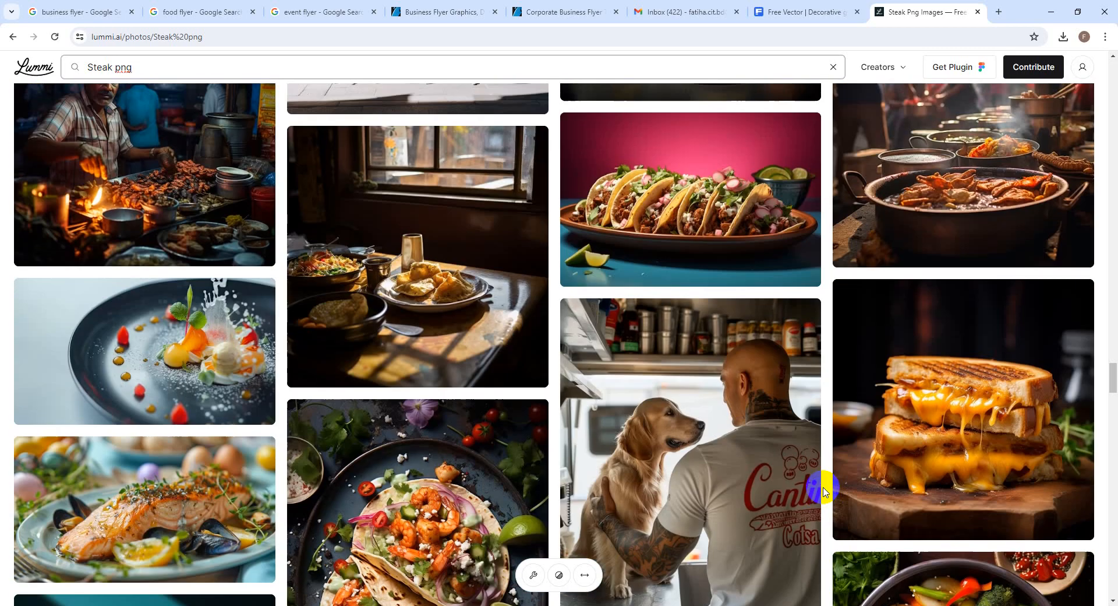
scroll(823, 491, up, 10)
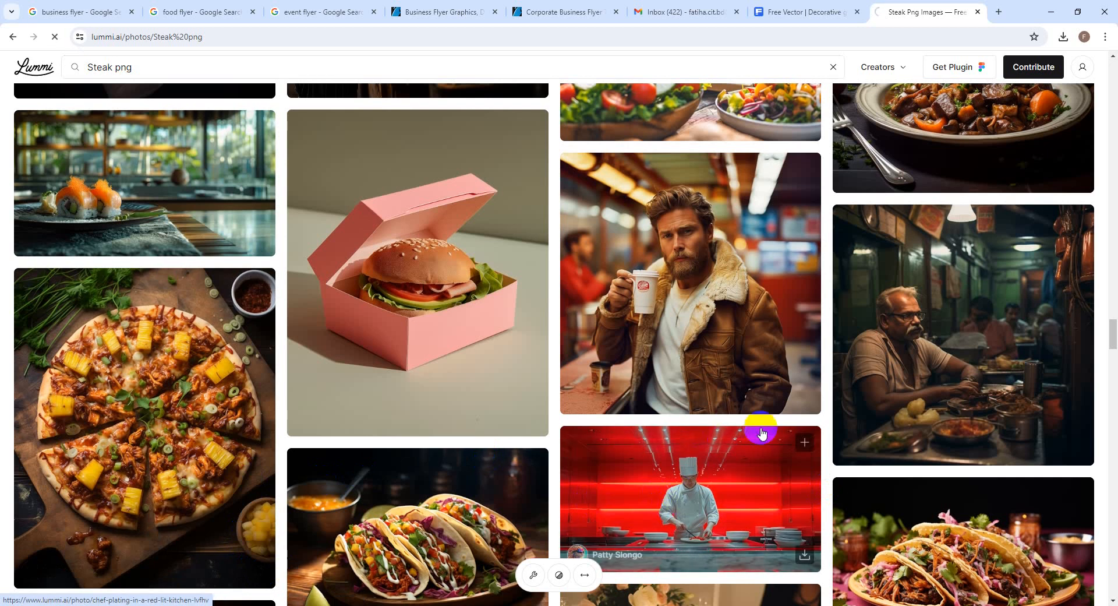
Back on Freepik, replace the old texture search with a 'round Brush' search
click(999, 12)
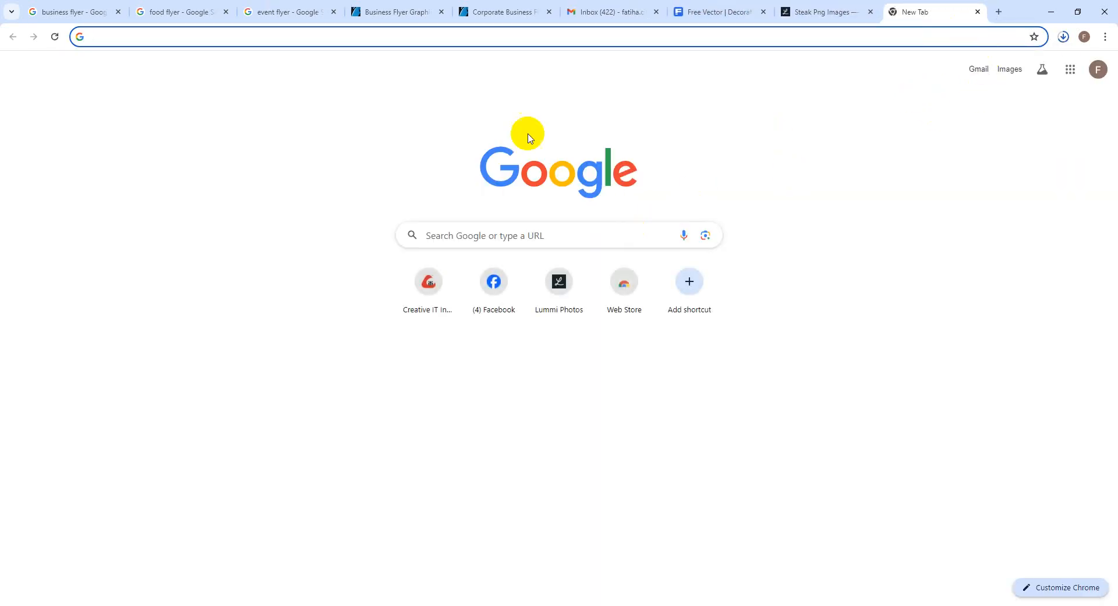
click(702, 9)
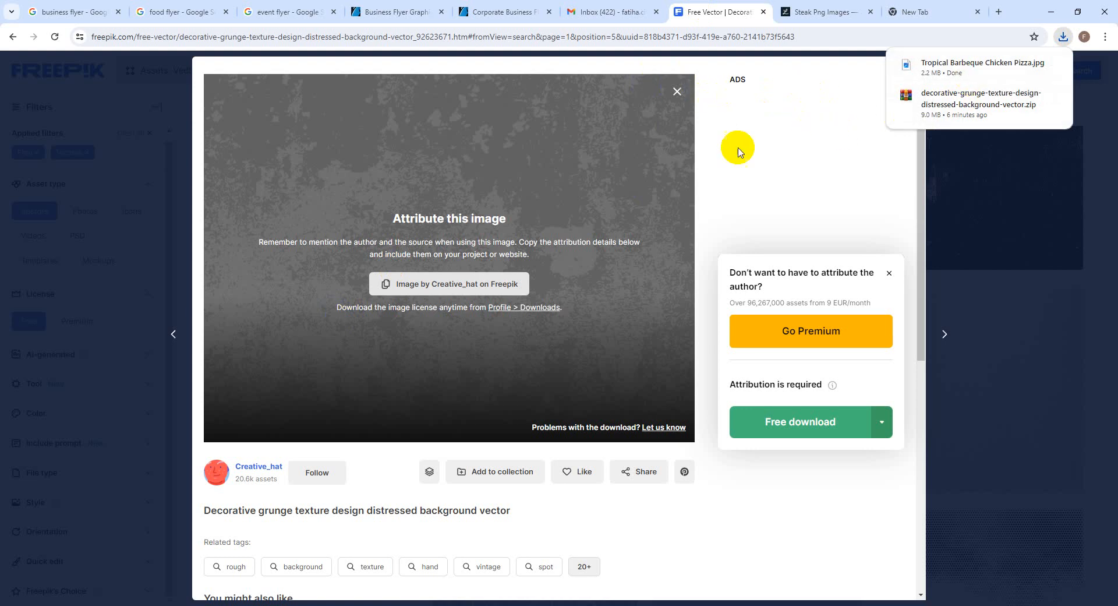
click(677, 91)
click(944, 81)
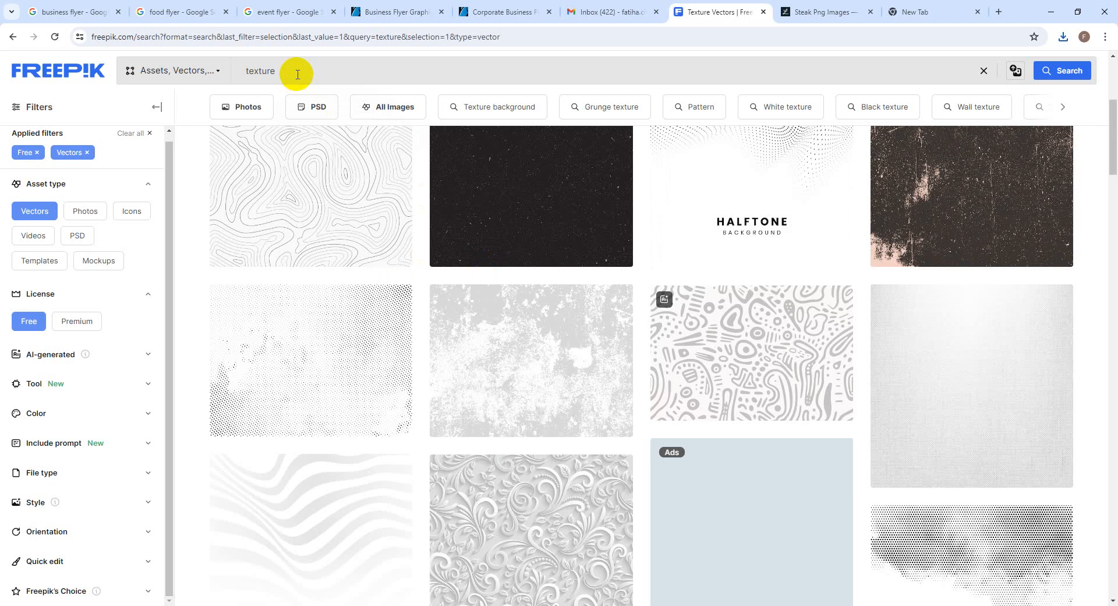
key(BackSpace)
key(BackSpace)
key(BackSpace)
key(BackSpace)
key(BackSpace)
key(BackSpace)
text(round Brus)
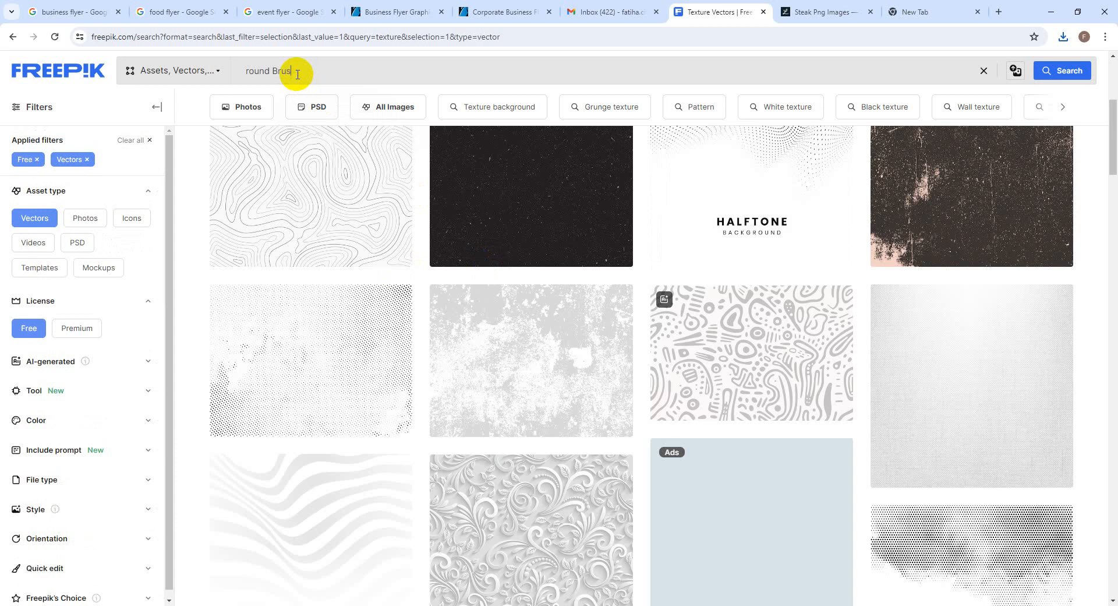
text(h)
key(Return)
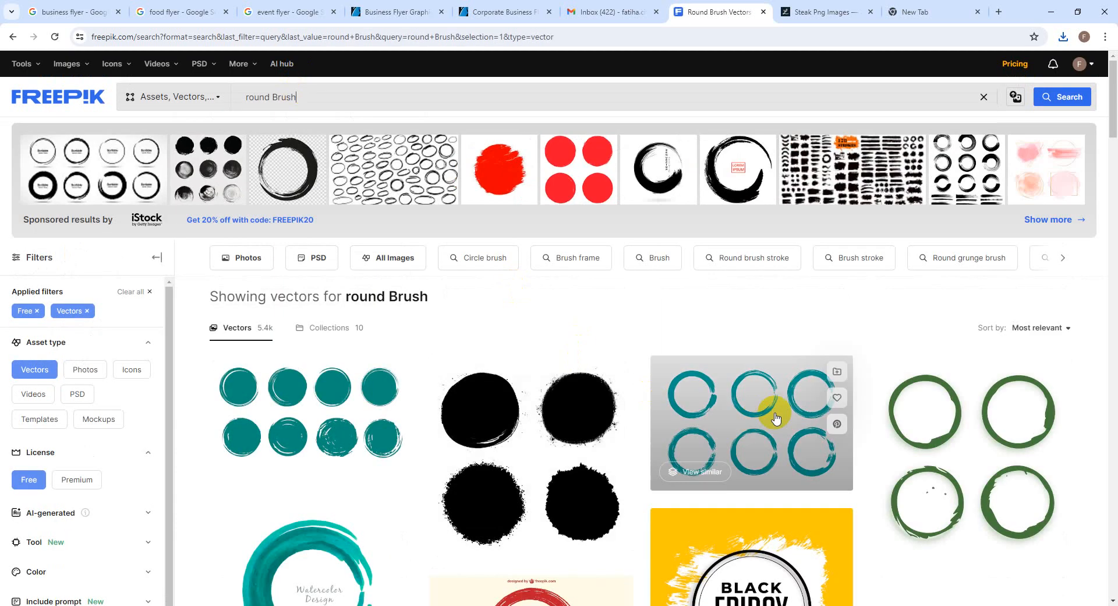
Browse the round Brush results and open the Brush Stroke background in its own tab
scroll(810, 408, down, 2)
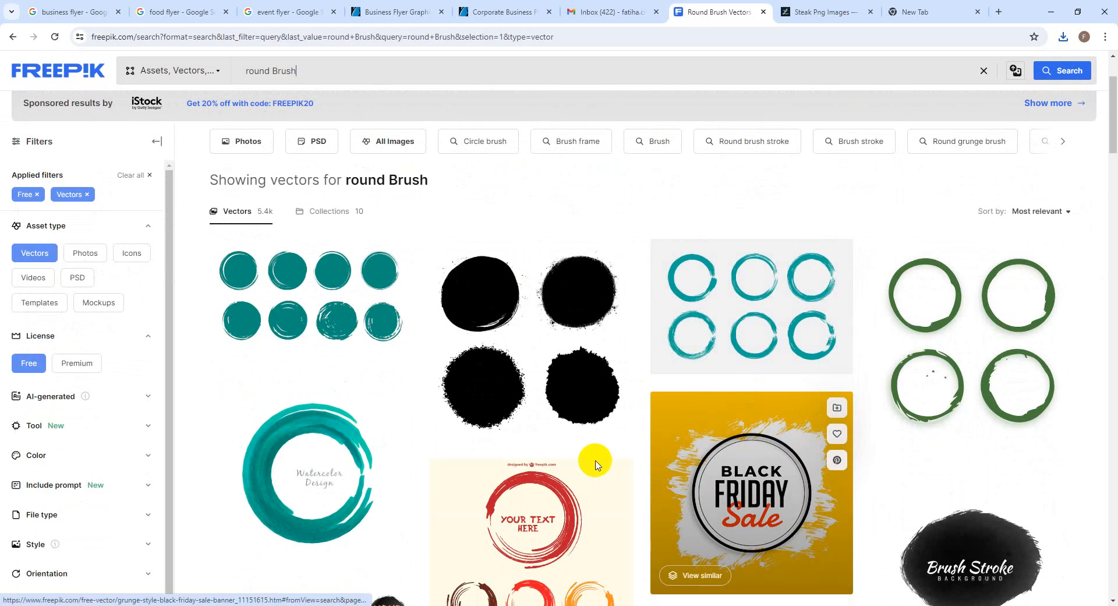
scroll(766, 473, down, 1)
scroll(766, 472, down, 1)
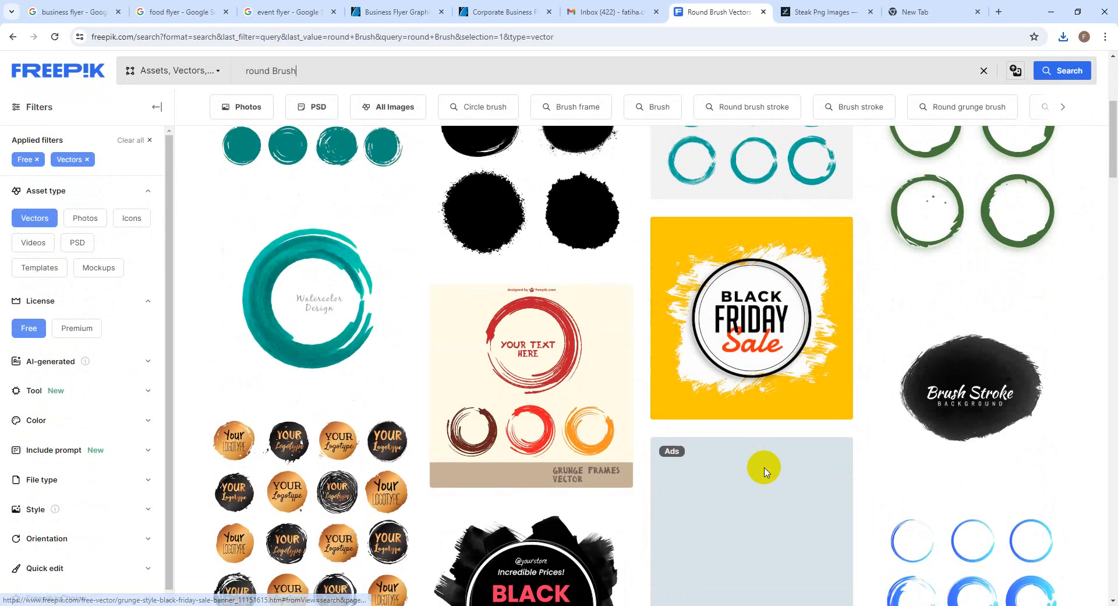
scroll(766, 472, up, 2)
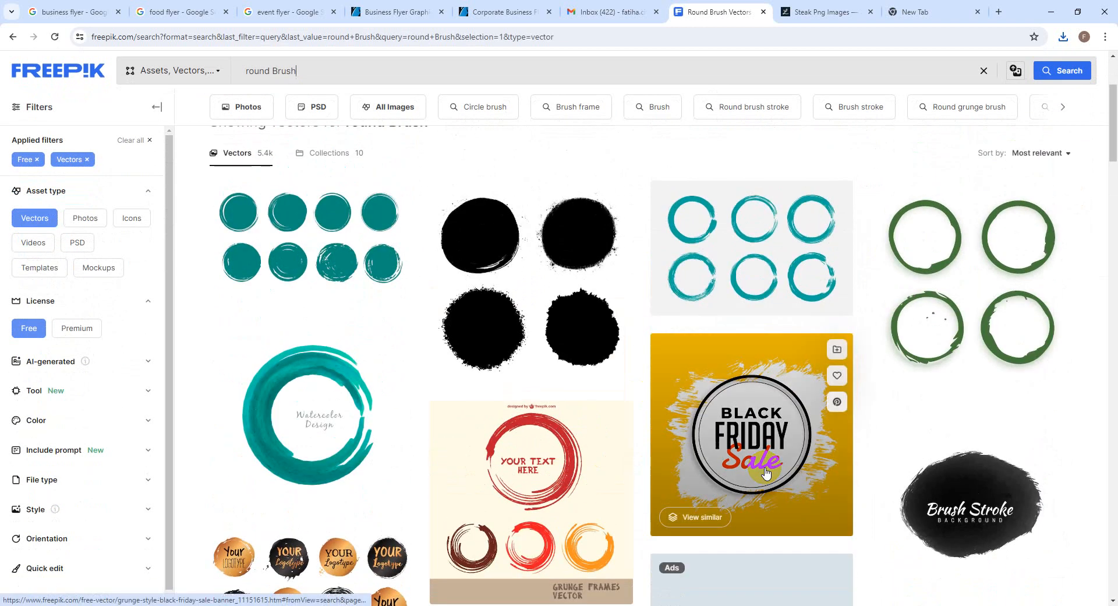
scroll(766, 472, down, 1)
scroll(765, 472, down, 6)
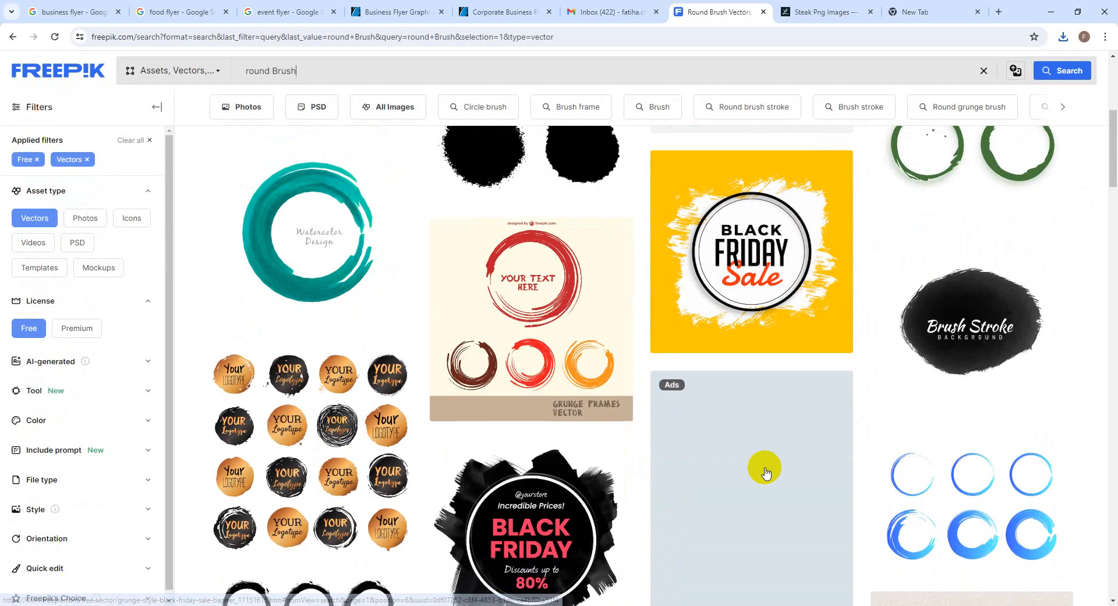
scroll(766, 472, down, 1)
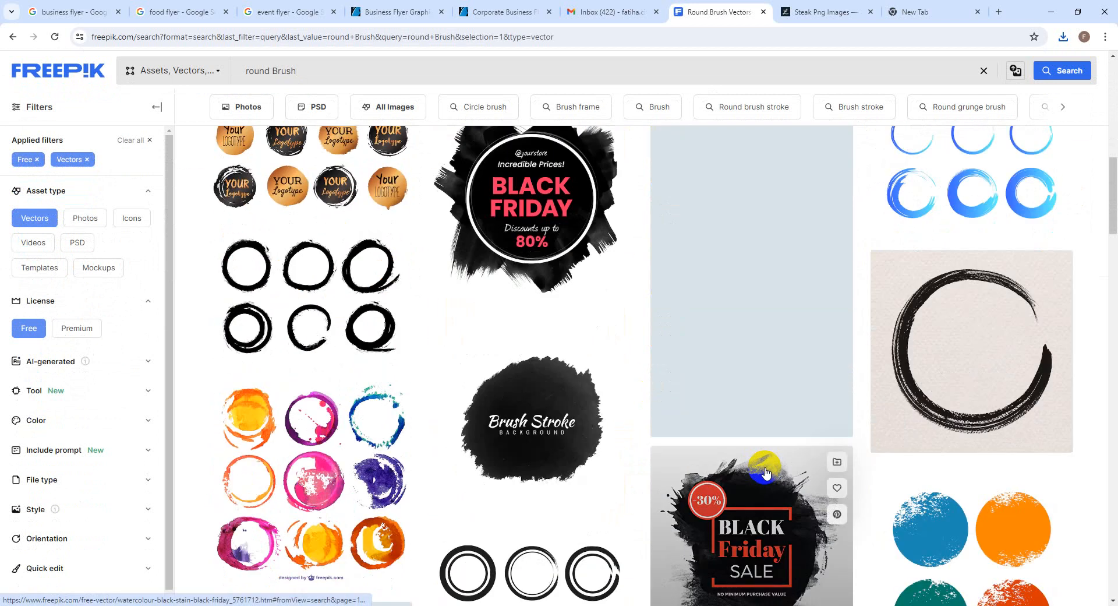
scroll(766, 471, down, 2)
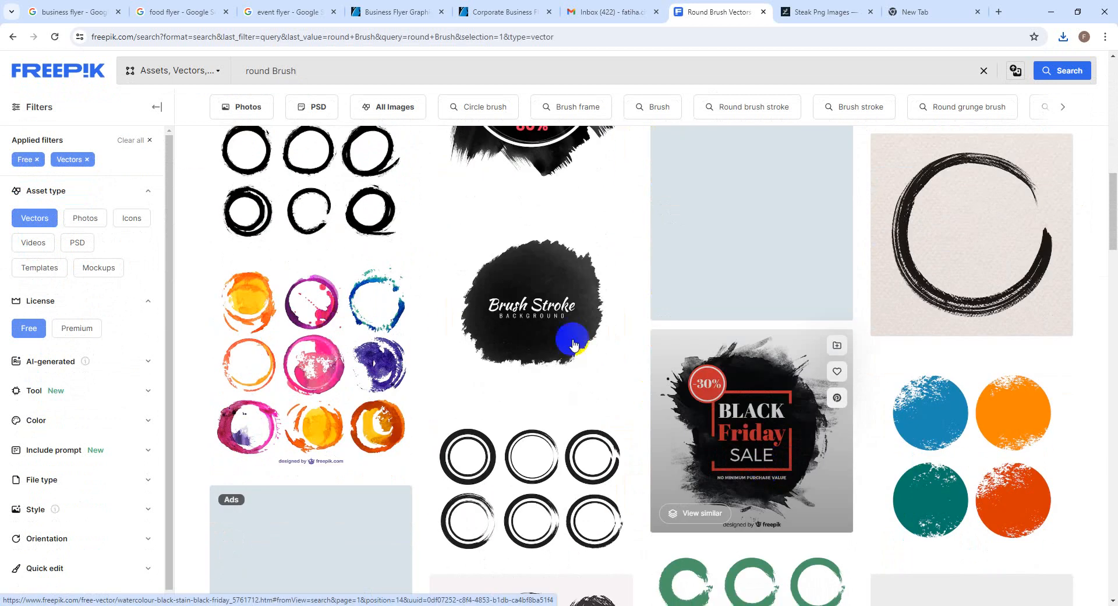
middle_click(554, 326)
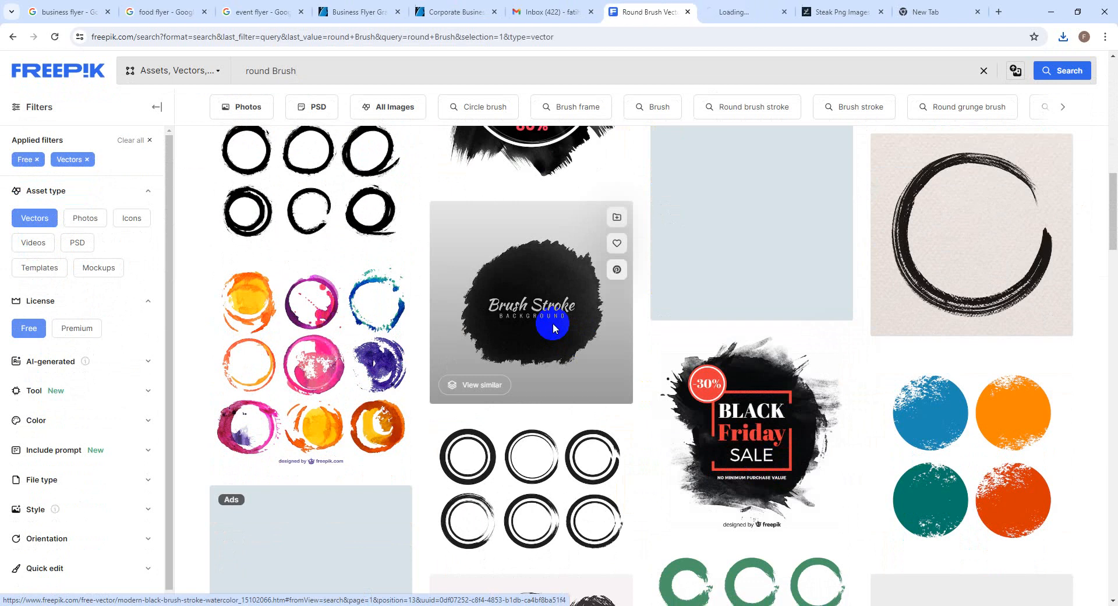
click(757, 12)
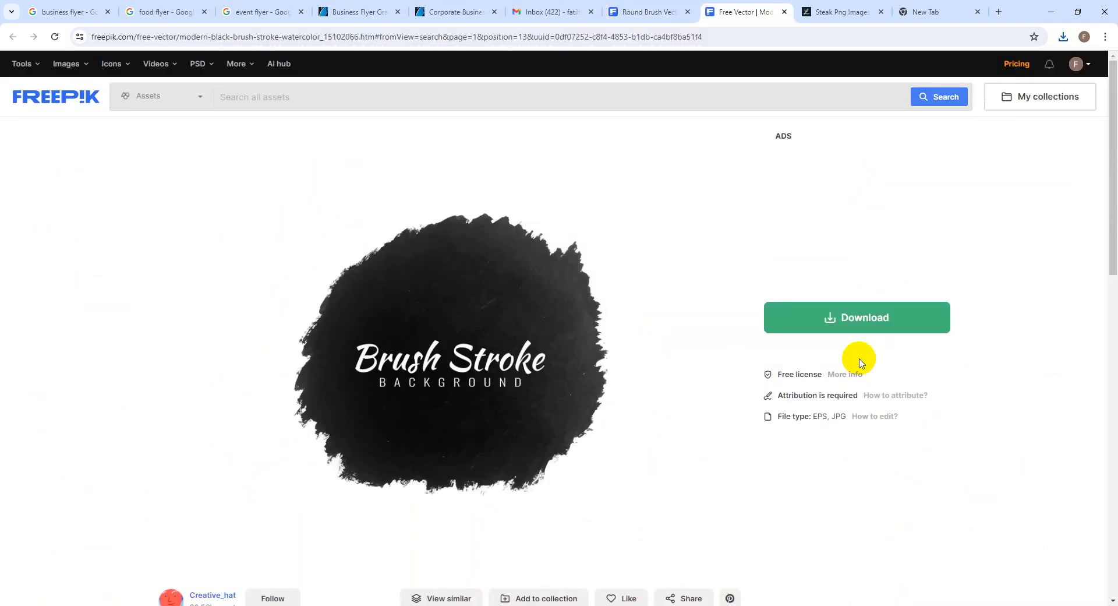
Free-download the Brush Stroke background and show the zip in its folder
click(861, 325)
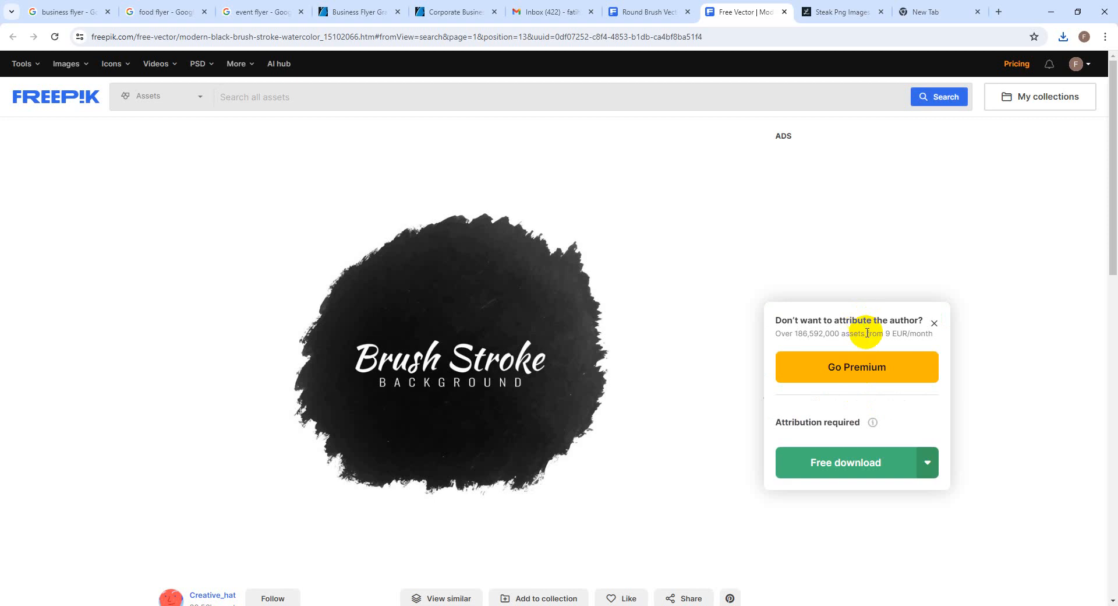
click(878, 456)
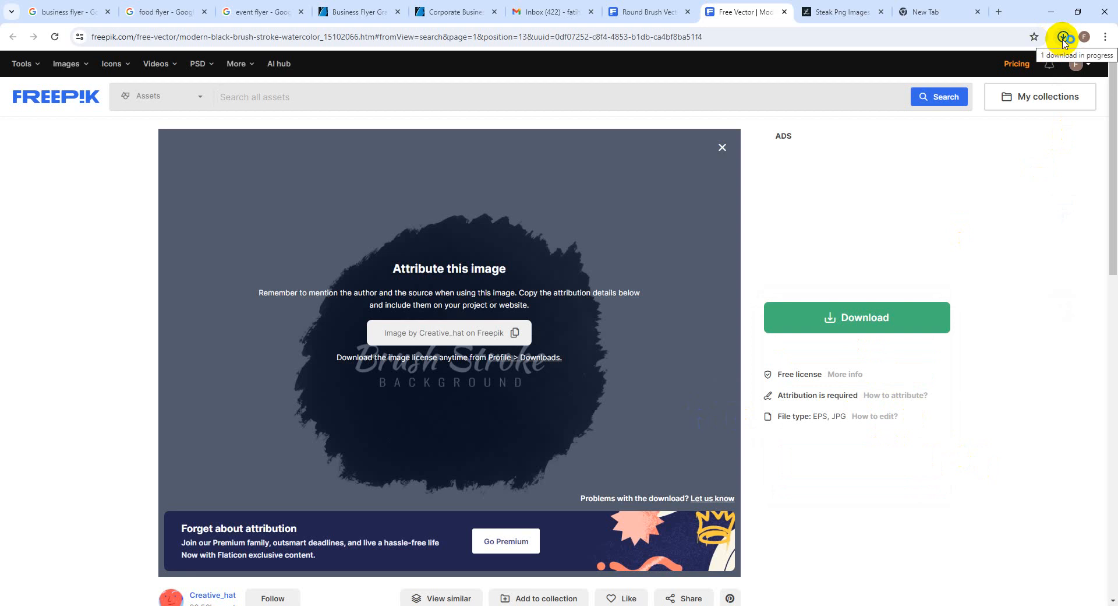
click(1063, 39)
click(1025, 62)
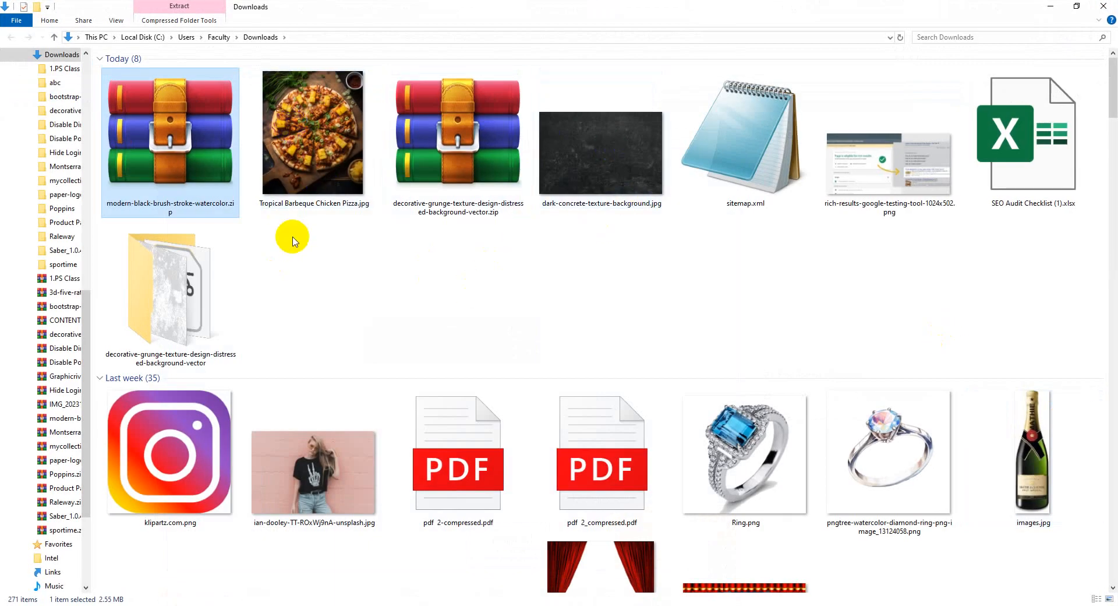
Extract the zip into 'modern-black-brush-stroke-watercolor' and open its 12403.eps vector
right_click(144, 147)
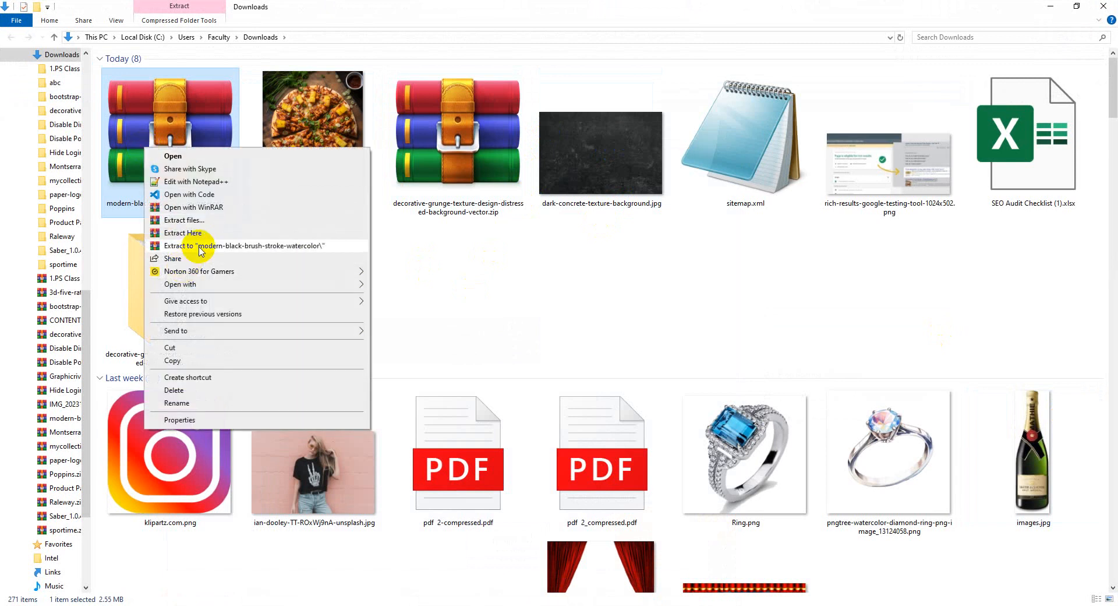
click(201, 247)
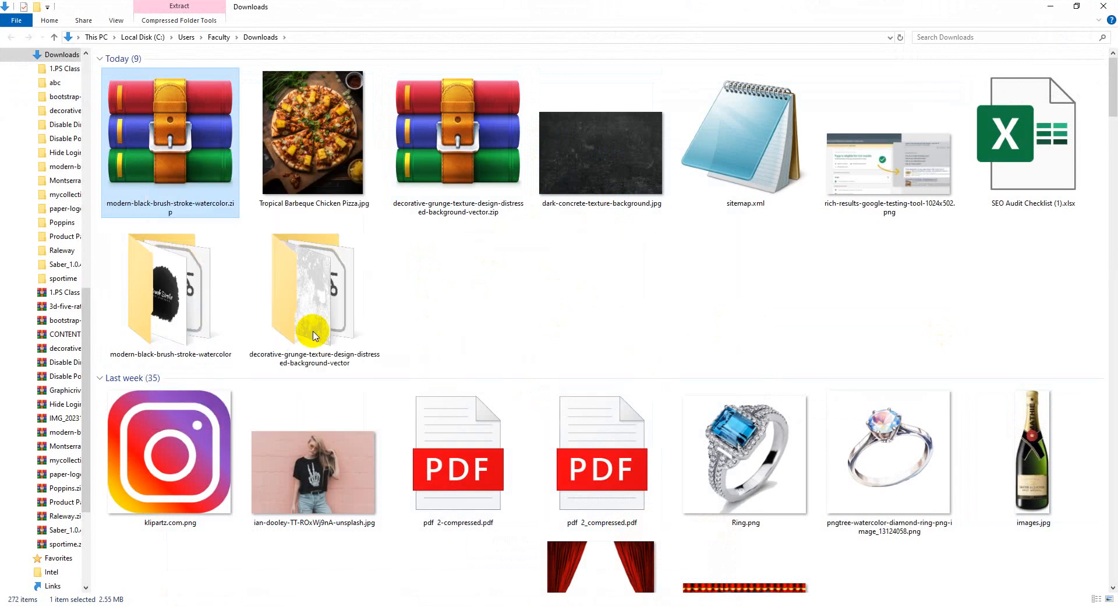
double_click(198, 274)
click(150, 89)
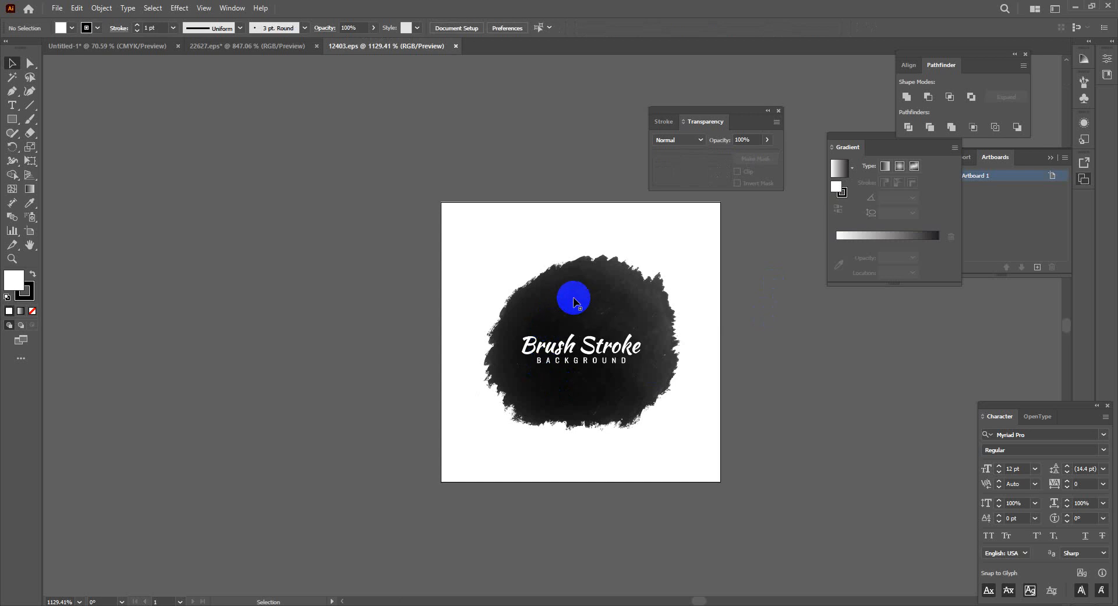
click(574, 297)
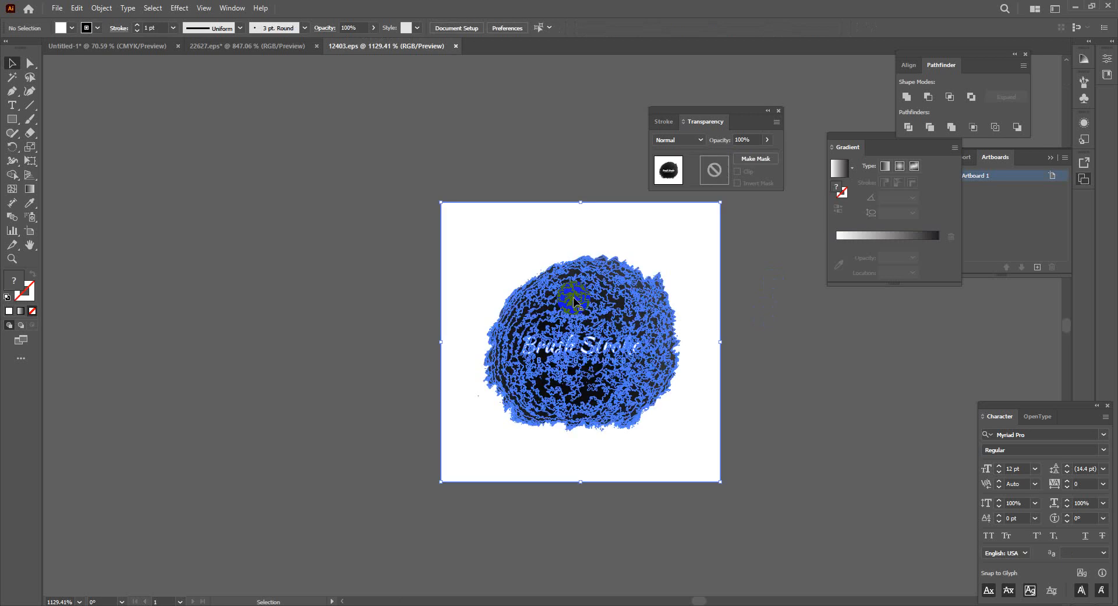
Ungroup the brush-stroke artwork and delete its white background rectangle and Brush Stroke text
mouse_move(573, 297)
mouse_down()
mouse_move(598, 302)
mouse_move(209, 270)
mouse_up()
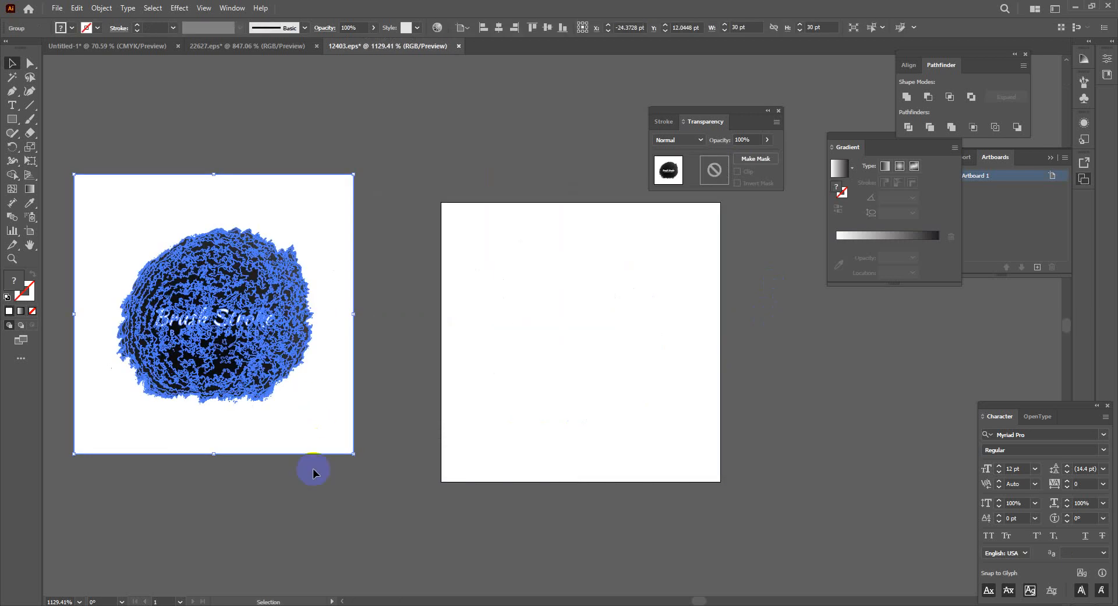
right_click(307, 494)
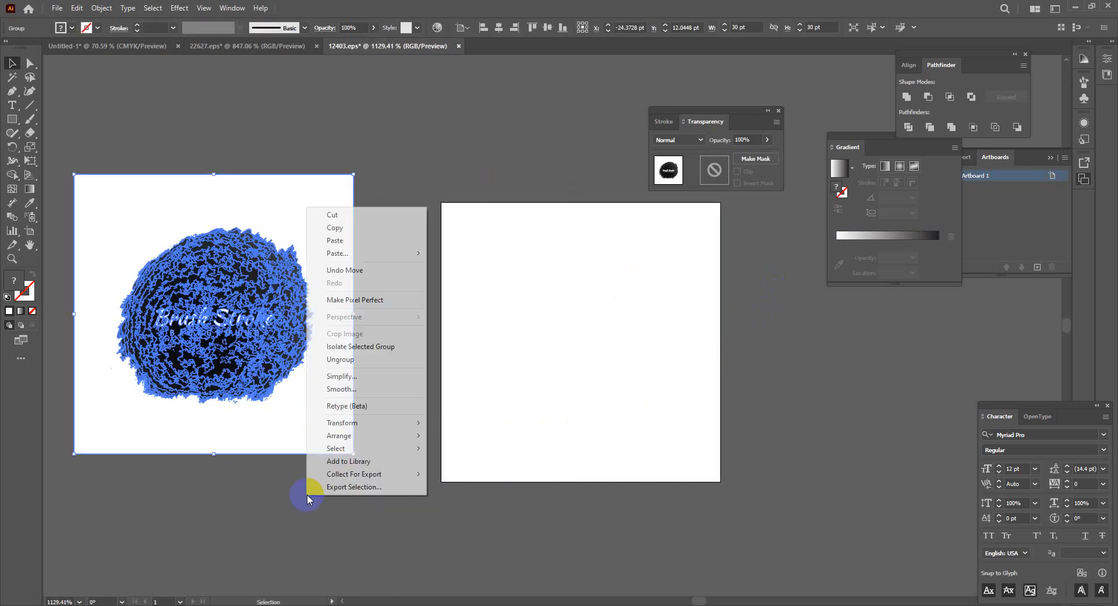
click(366, 362)
click(336, 500)
drag(310, 439, 784, 438)
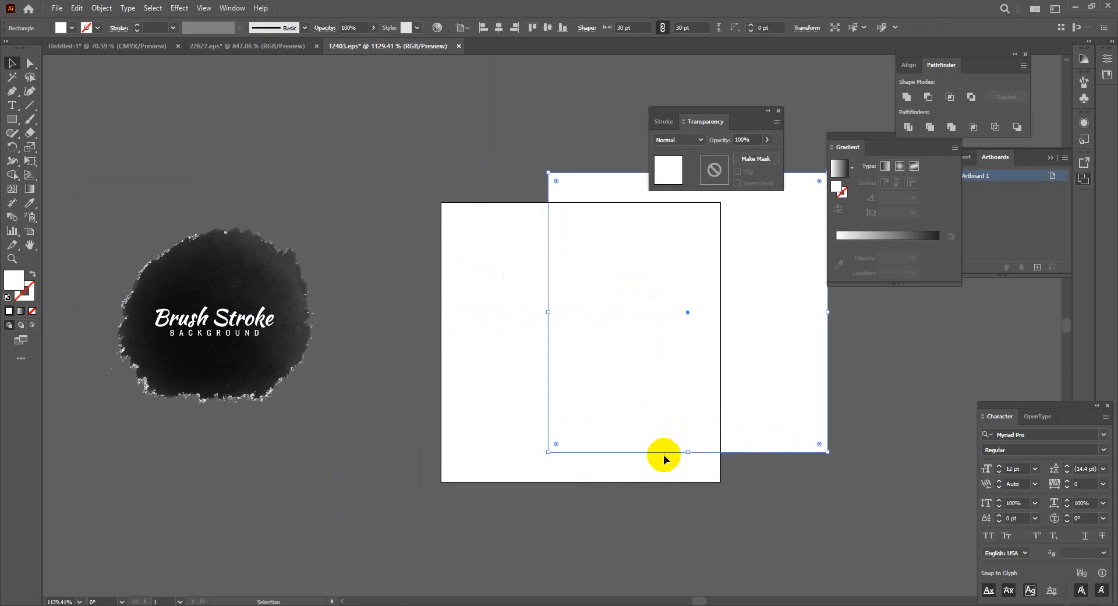
key(Delete)
mouse_move(237, 319)
mouse_down()
mouse_move(242, 265)
mouse_move(388, 177)
mouse_up()
key(Delete)
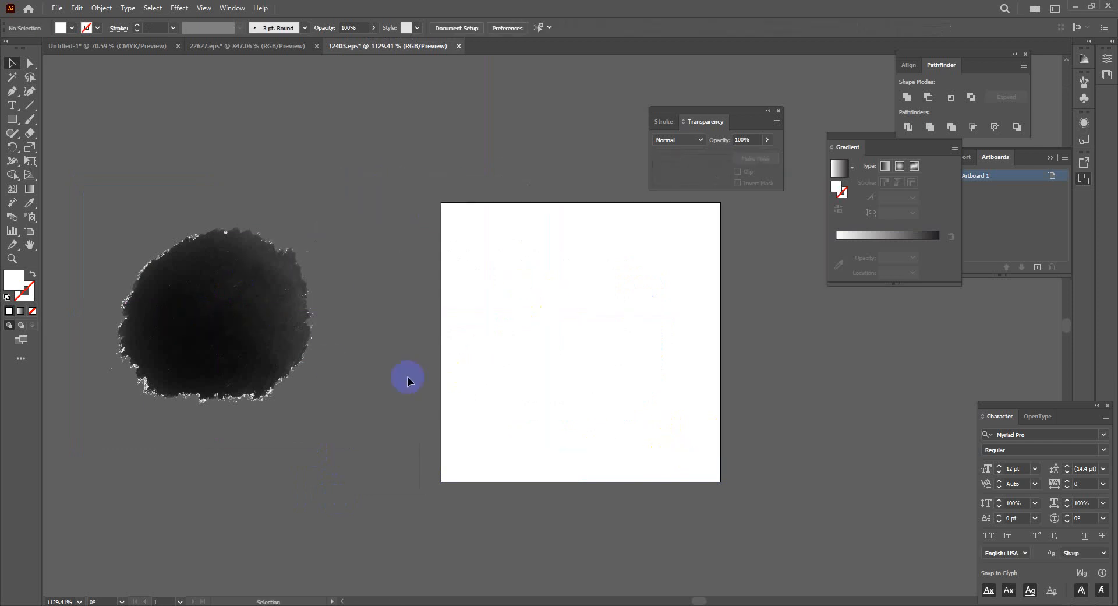
Make the black blob one compound path with Ctrl+8 and drag it into Untitled-1
drag(358, 438, 357, 439)
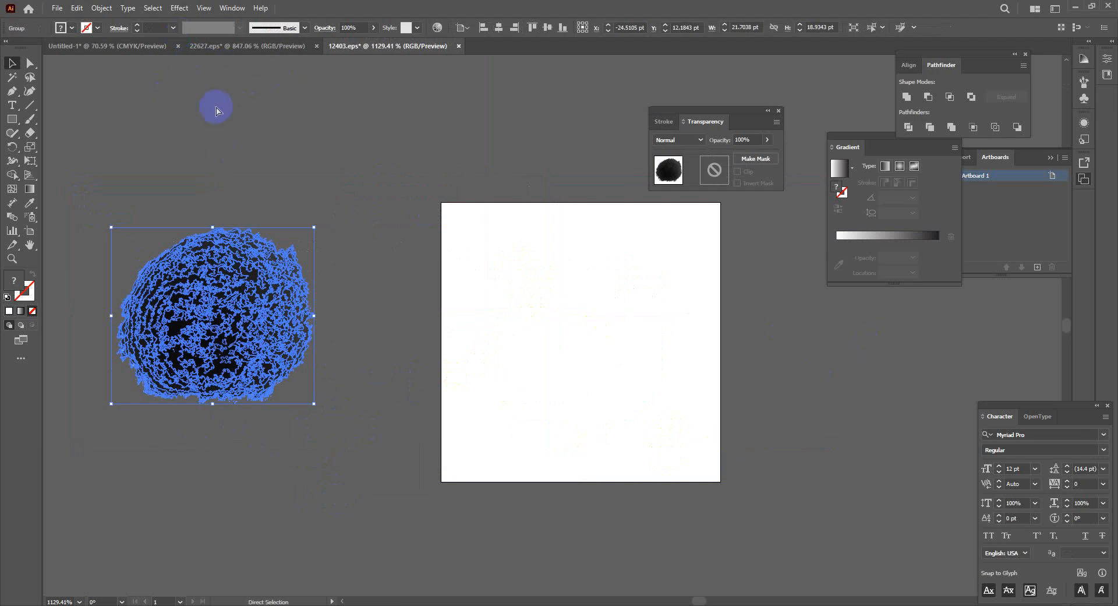
key(ctrl+8)
click(338, 349)
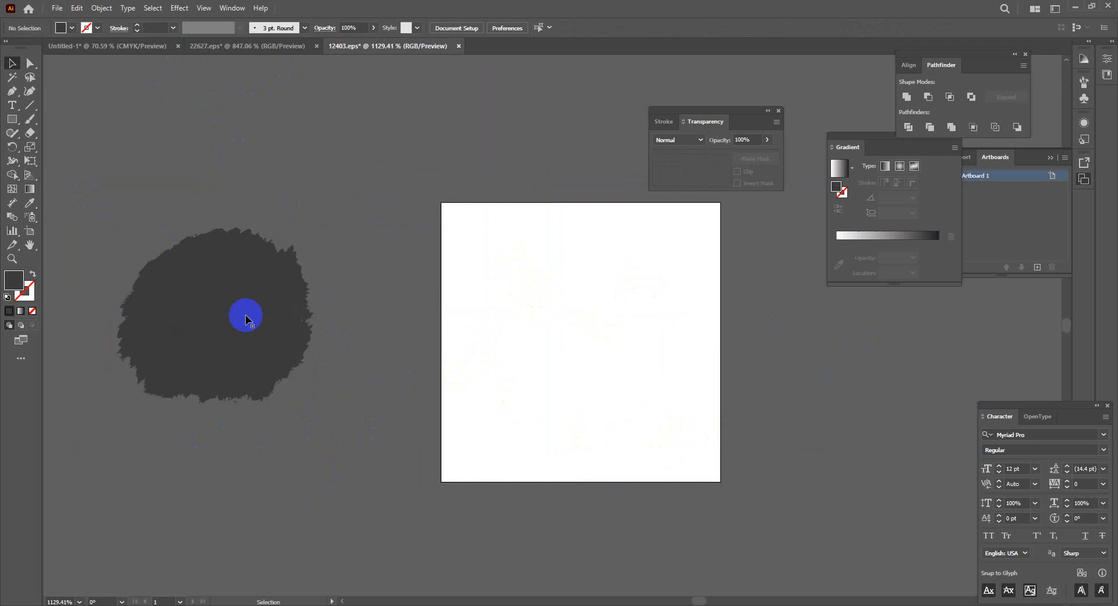
double_click(235, 313)
click(274, 215)
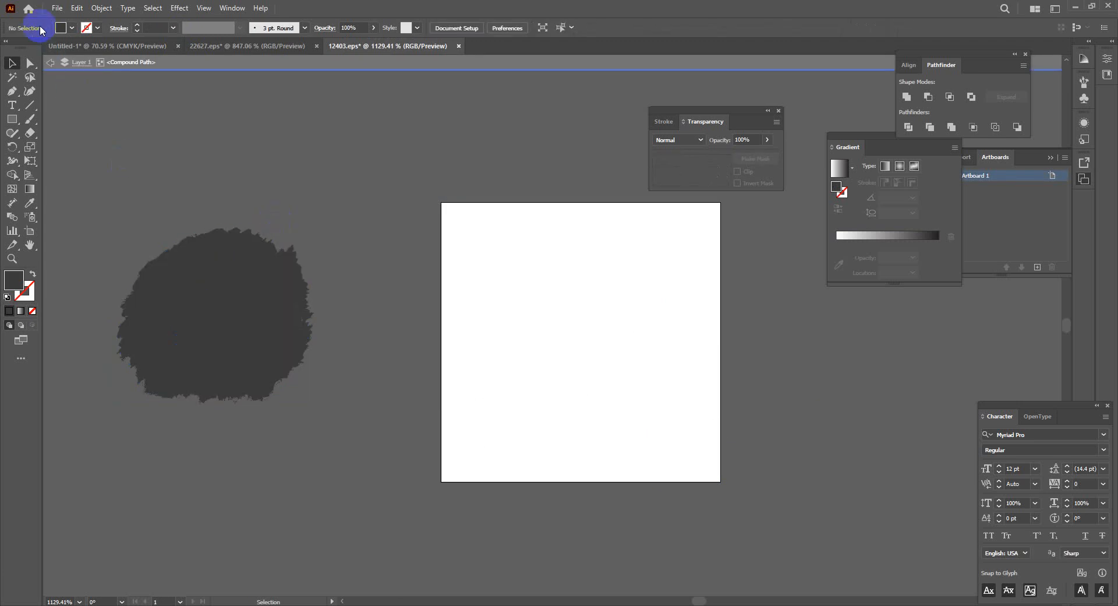
click(50, 66)
click(285, 303)
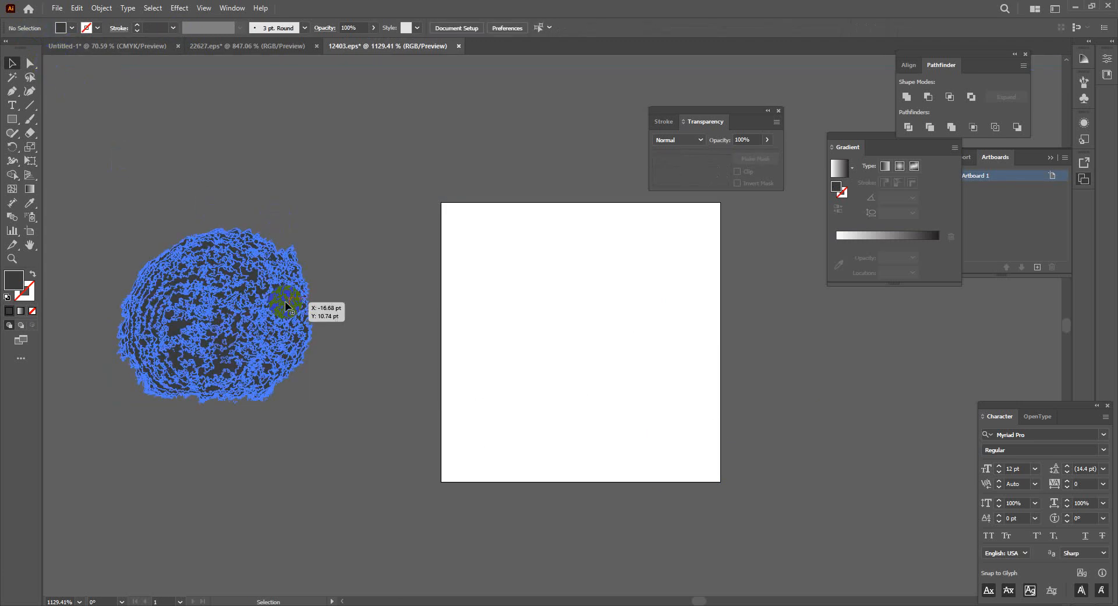
drag(285, 201, 288, 265)
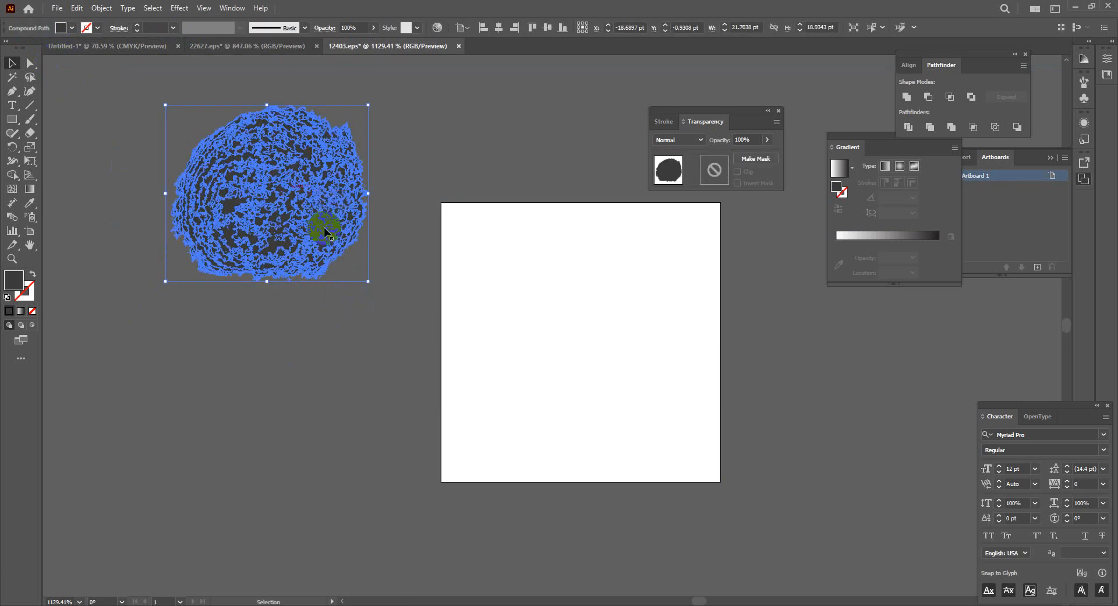
drag(295, 221, 539, 382)
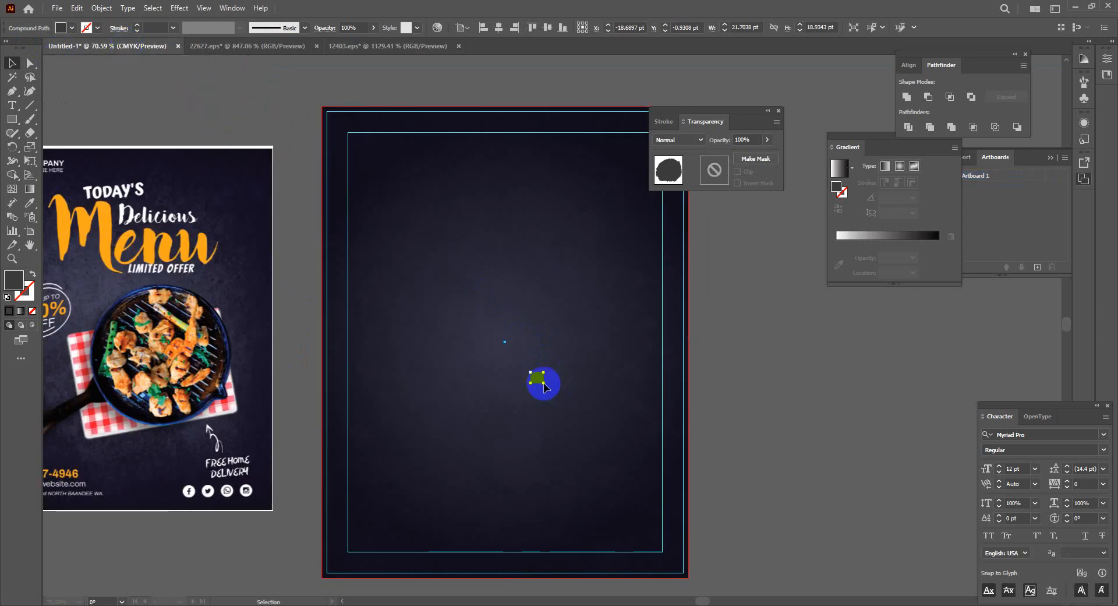
Deselect the blob and open the Windows Start menu, scrolling its app list
click(717, 409)
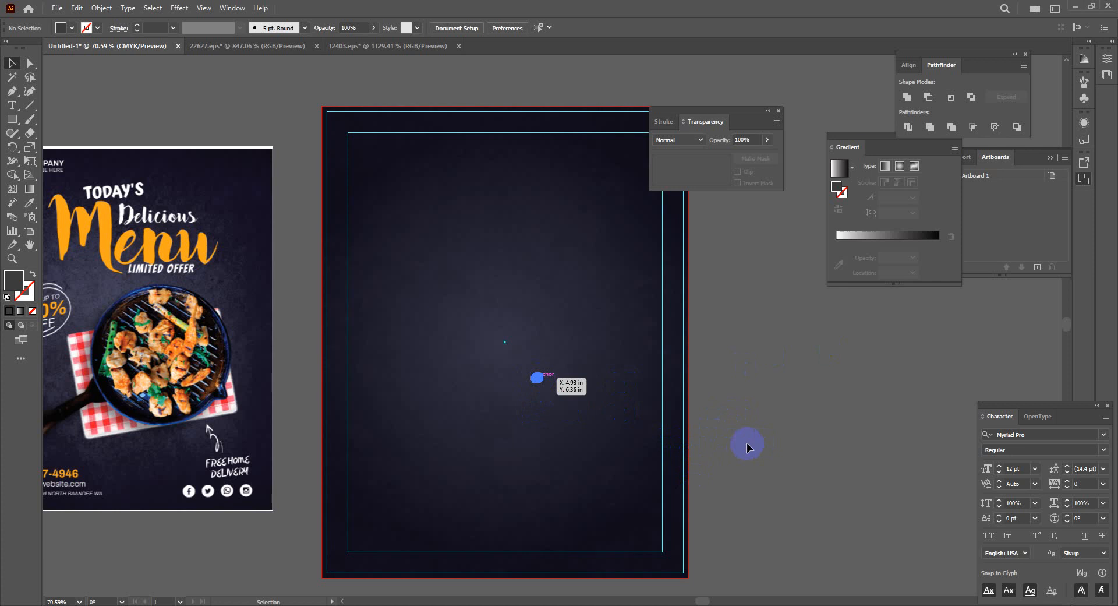
click(10, 601)
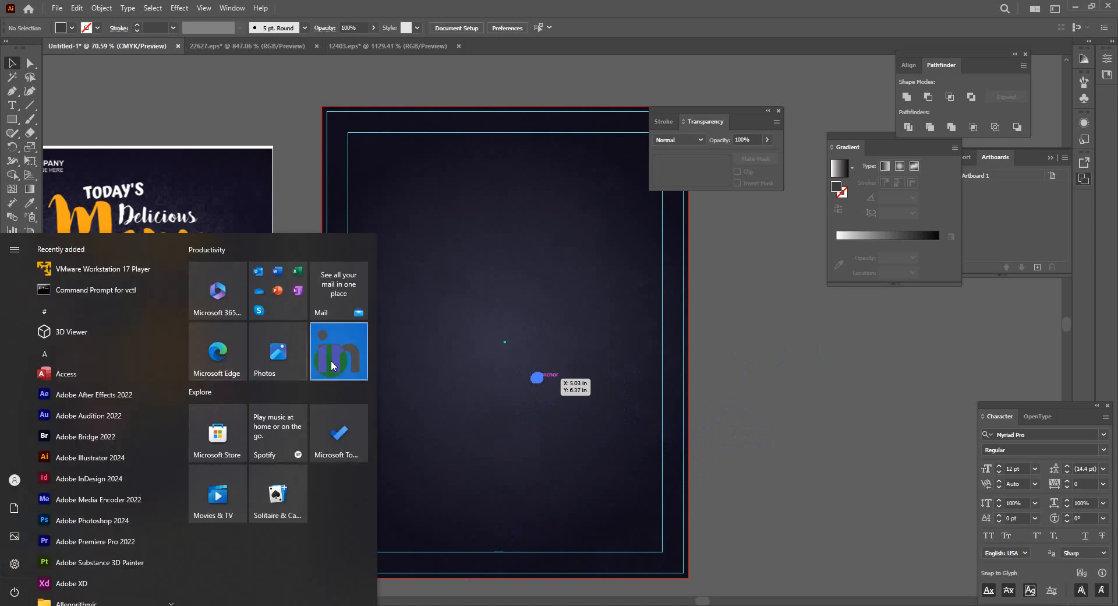
scroll(117, 461, down, 5)
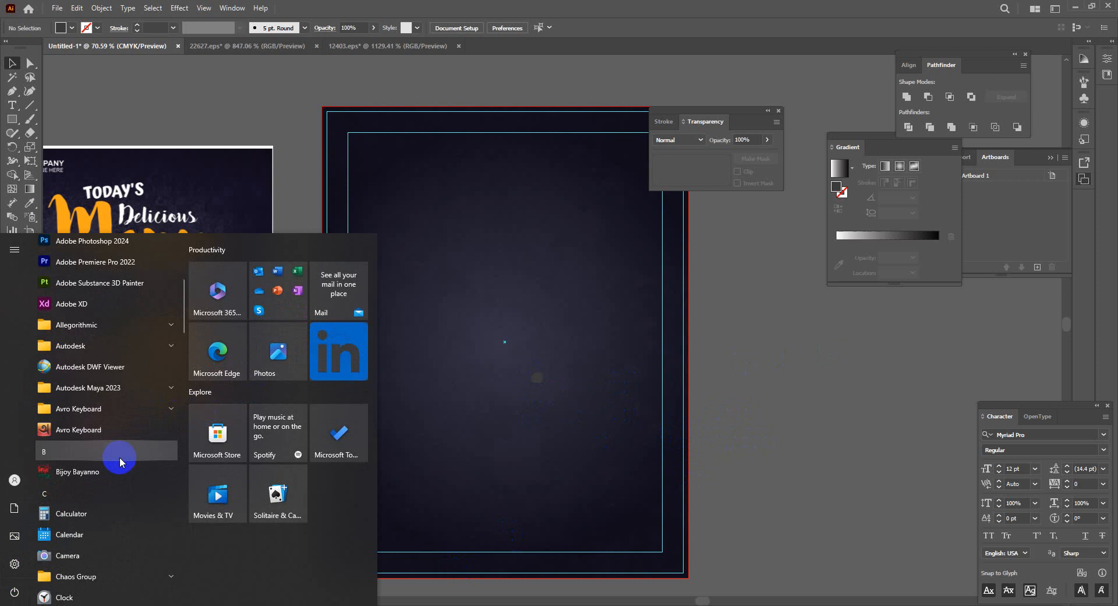
scroll(120, 462, down, 10)
Dismiss the Start menu search, return to the Untitled-1 flyer and zoom in on the artboard
scroll(120, 462, up, 5)
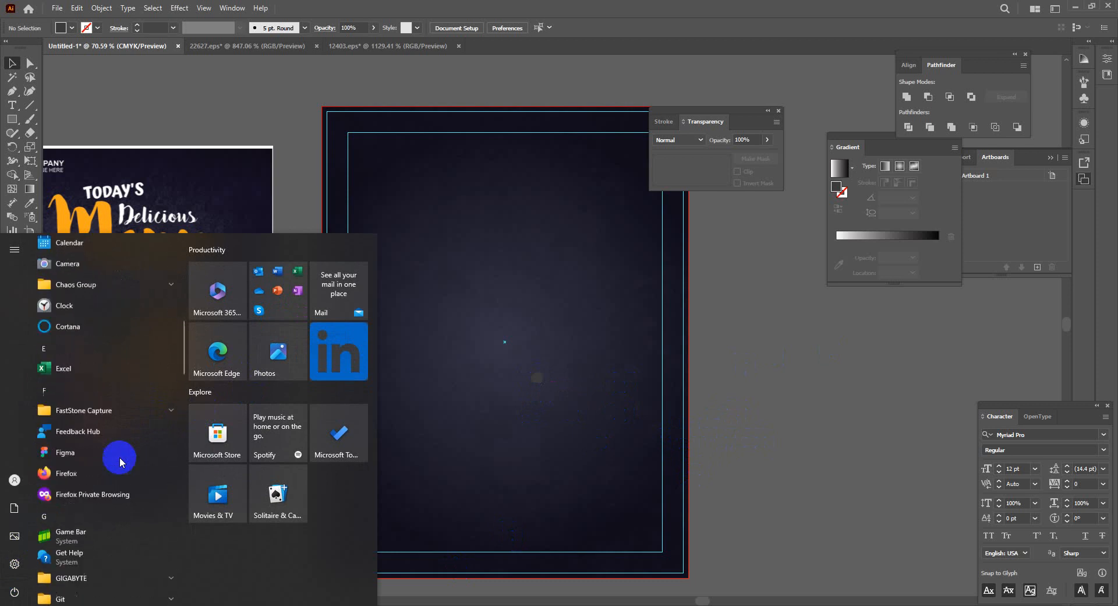
scroll(120, 456, up, 3)
text(ai)
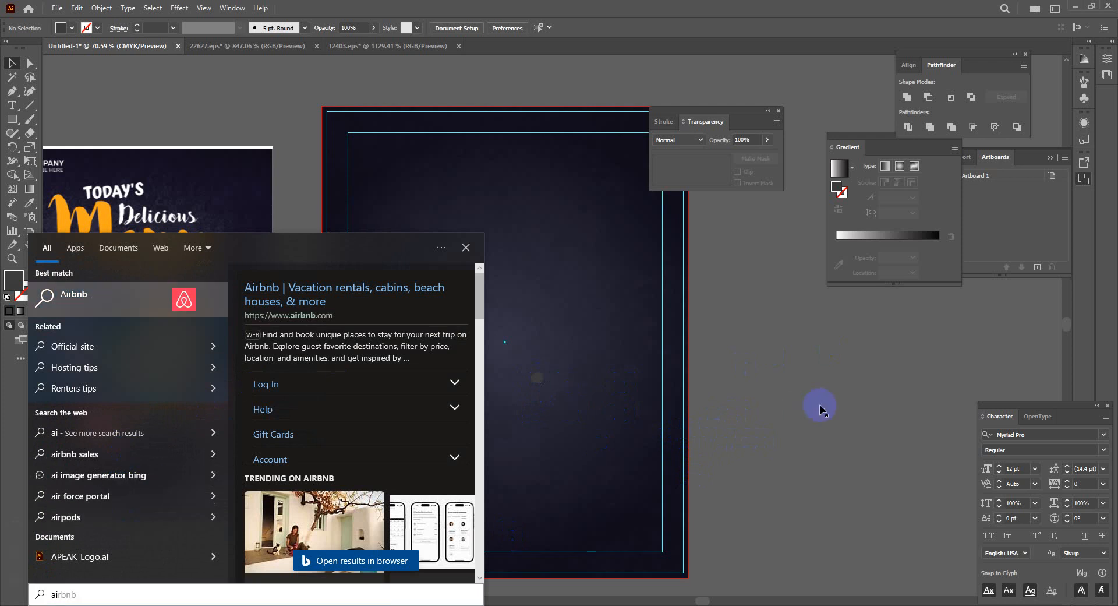
click(527, 462)
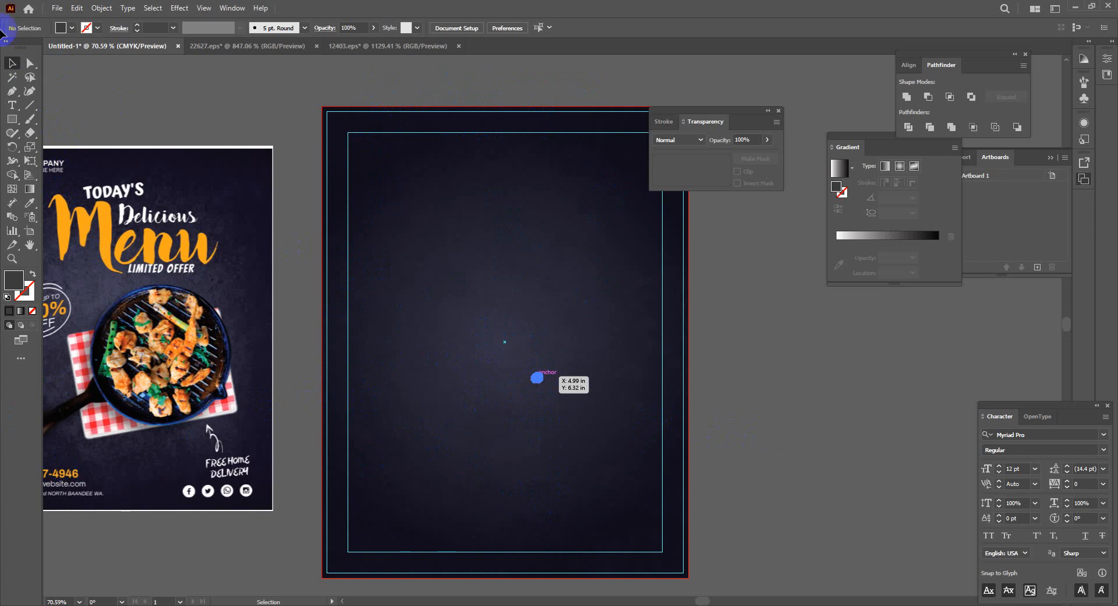
click(537, 377)
key(ctrl+plus)
key(ctrl+plus)
key(ctrl+plus)
key(ctrl+plus)
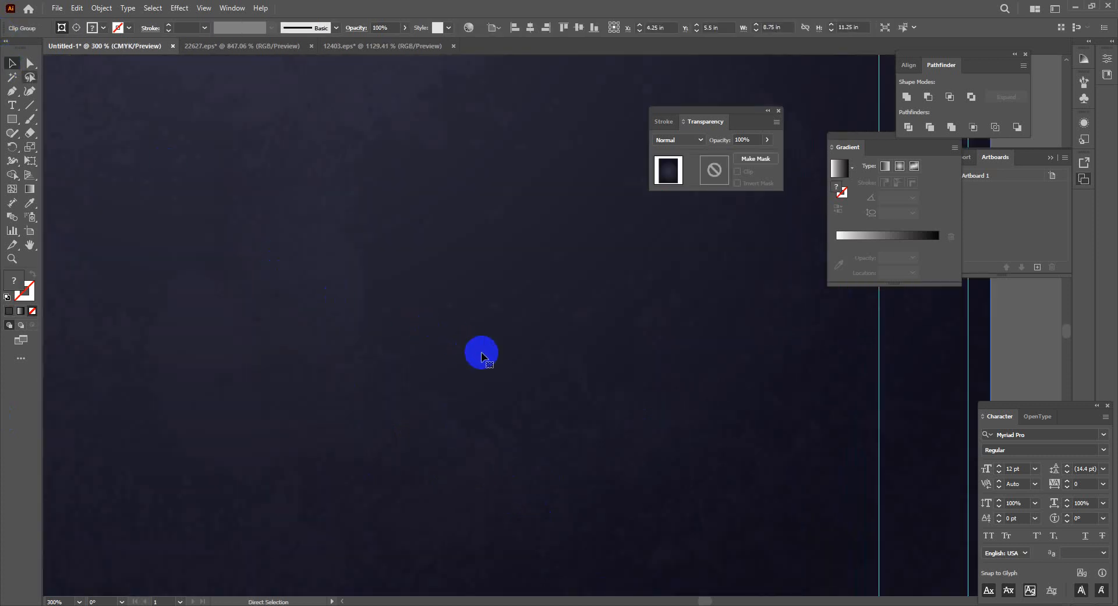
Enlarge the grey brush blob and place it across the lower middle of the flyer
key(ctrl+minus)
key(ctrl+minus)
key(ctrl+minus)
key(ctrl+minus)
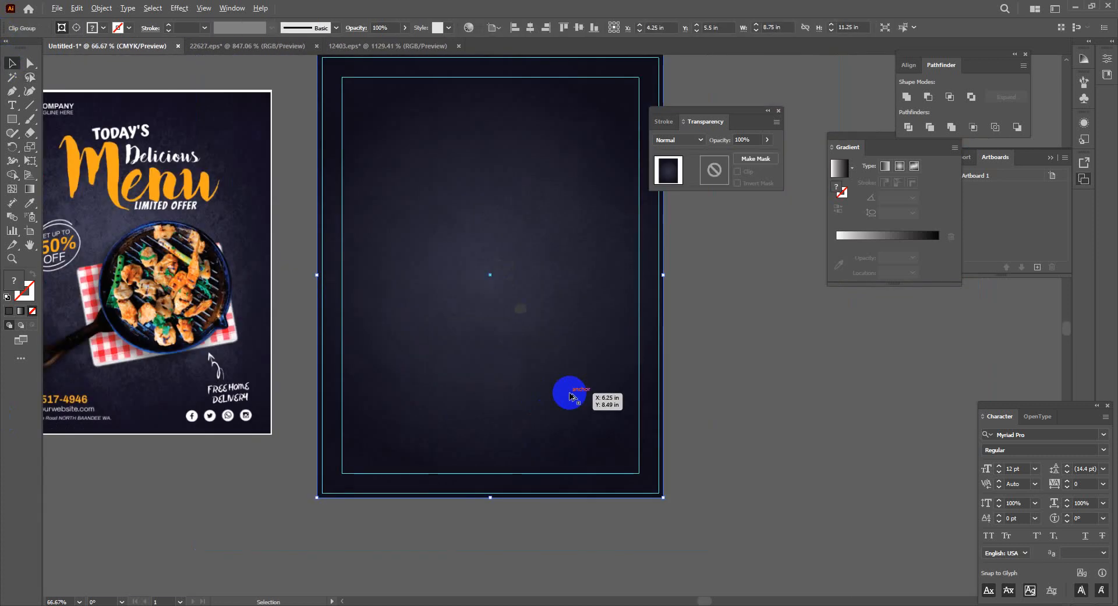
key(ctrl+plus)
key(ctrl+plus)
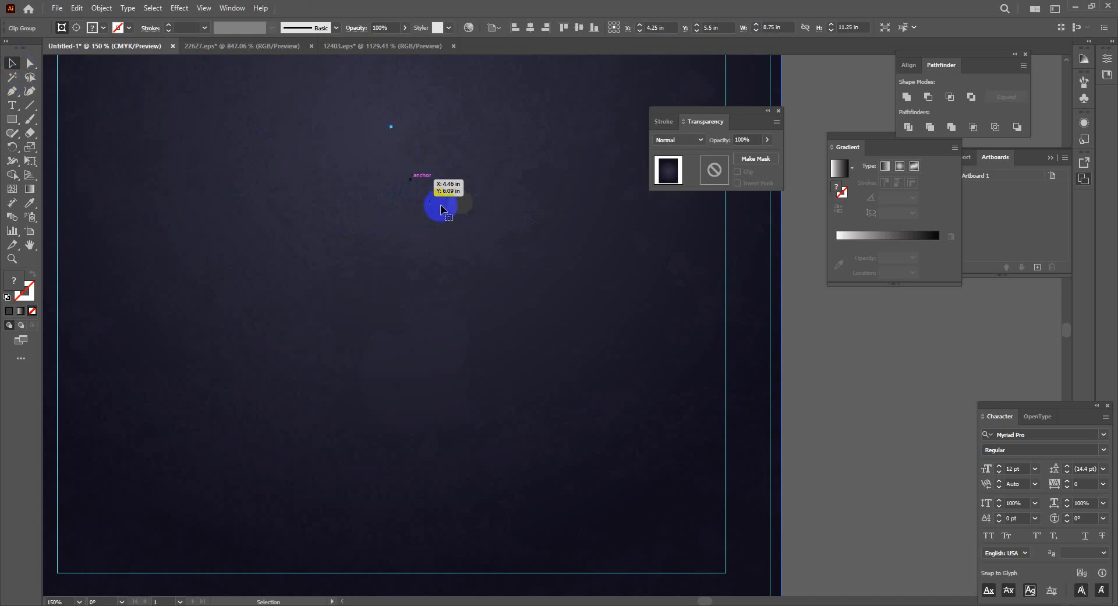
drag(451, 201, 503, 253)
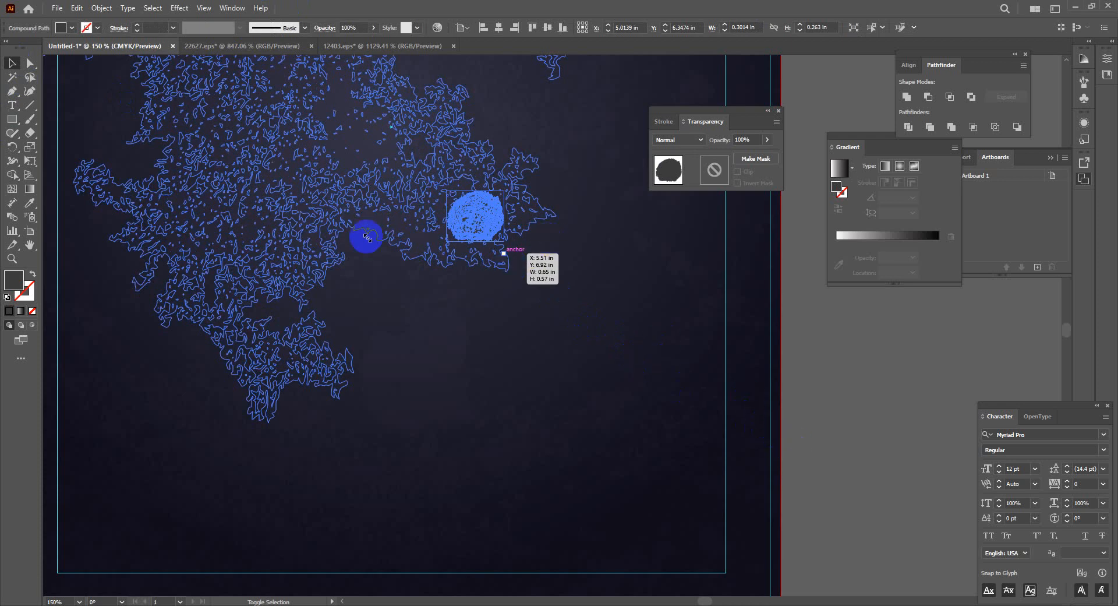
drag(504, 241, 562, 291)
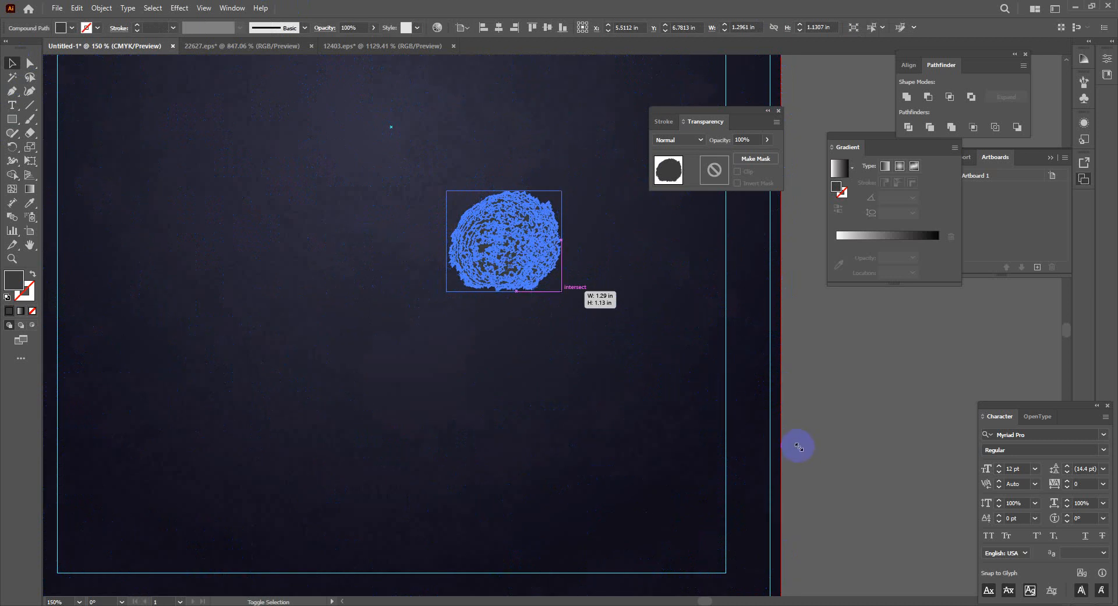
drag(537, 268, 860, 524)
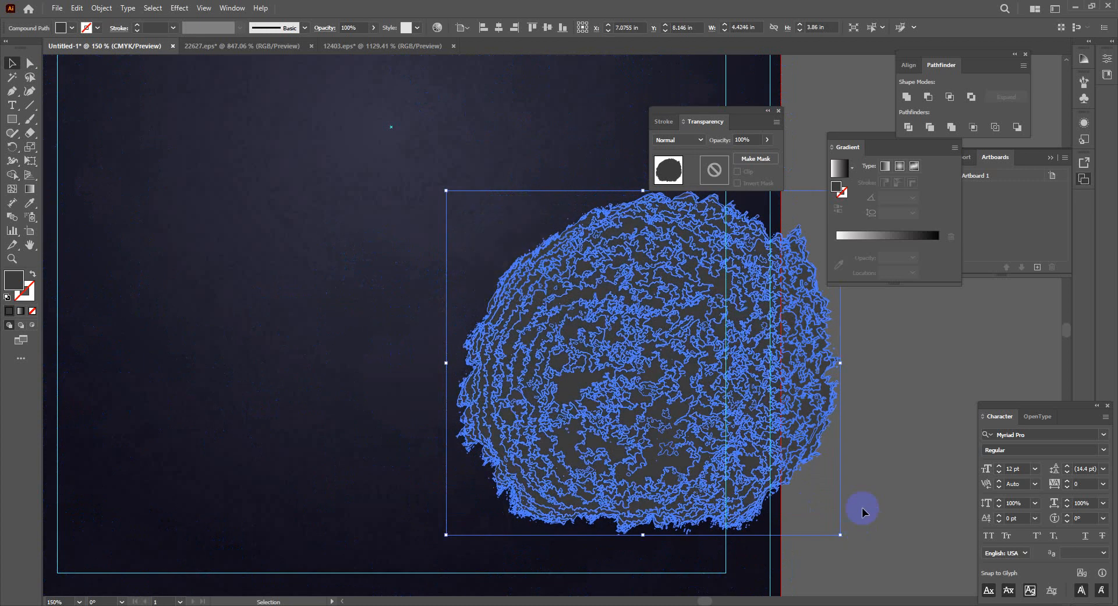
key(ctrl+minus)
key(ctrl+minus)
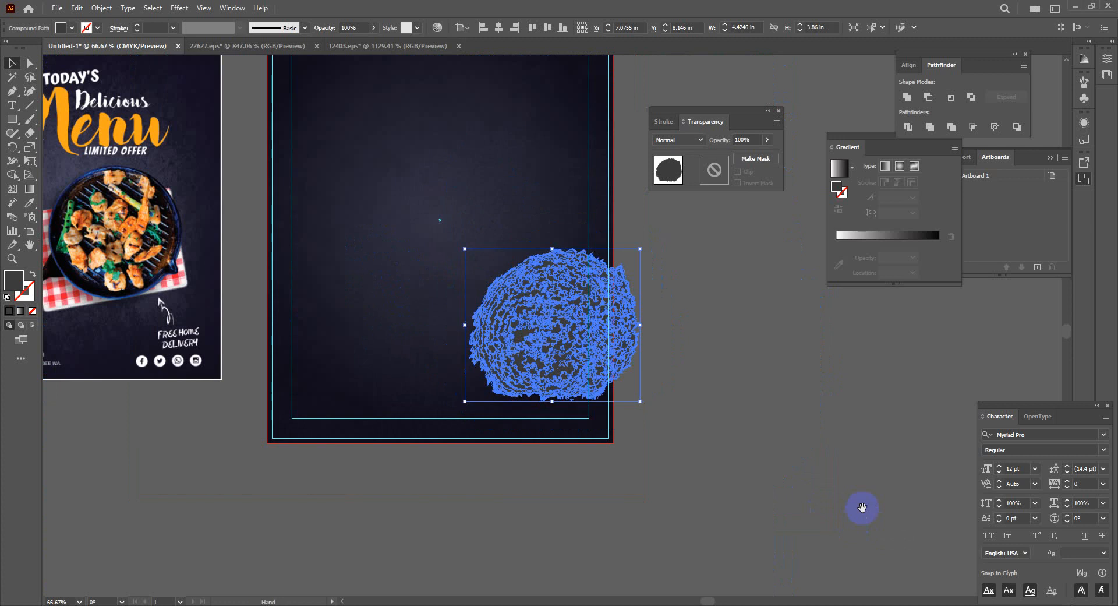
drag(686, 526, 818, 569)
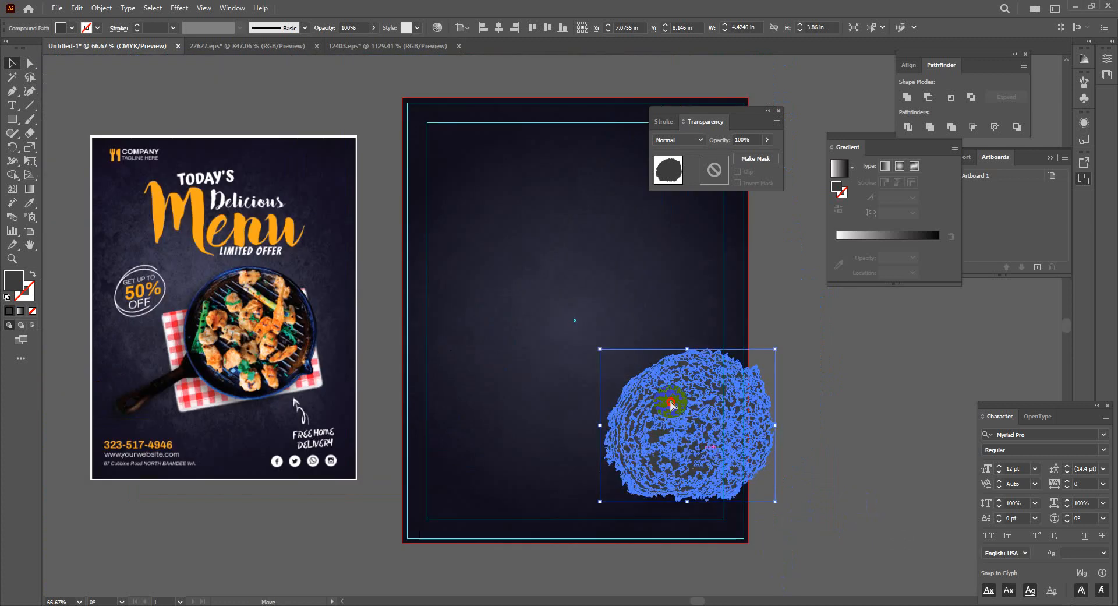
drag(709, 464, 597, 376)
drag(665, 411, 763, 493)
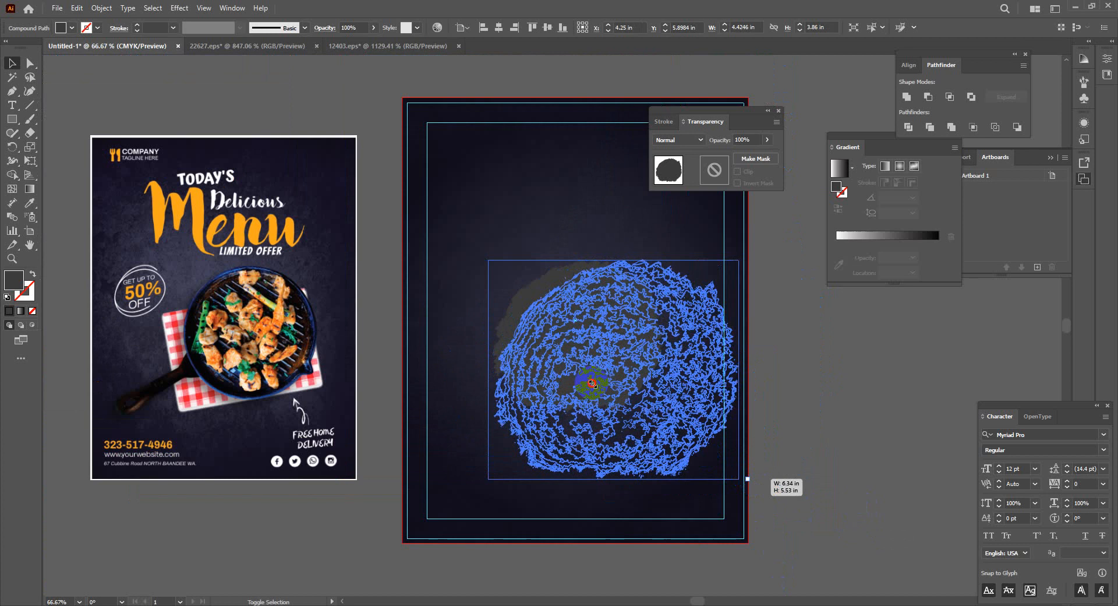
click(868, 432)
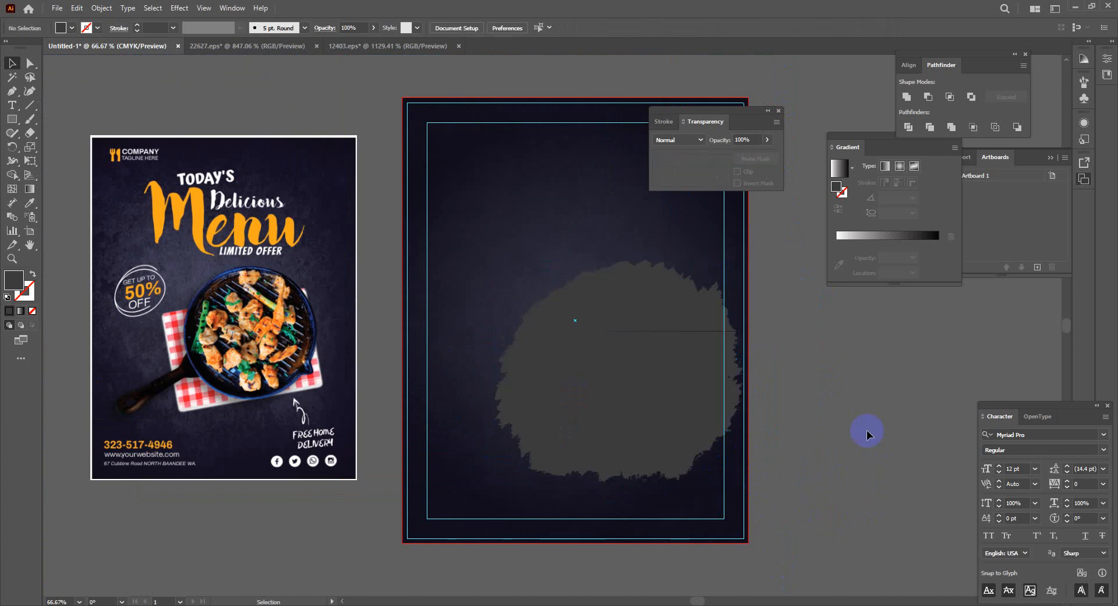
drag(685, 304, 611, 360)
click(778, 489)
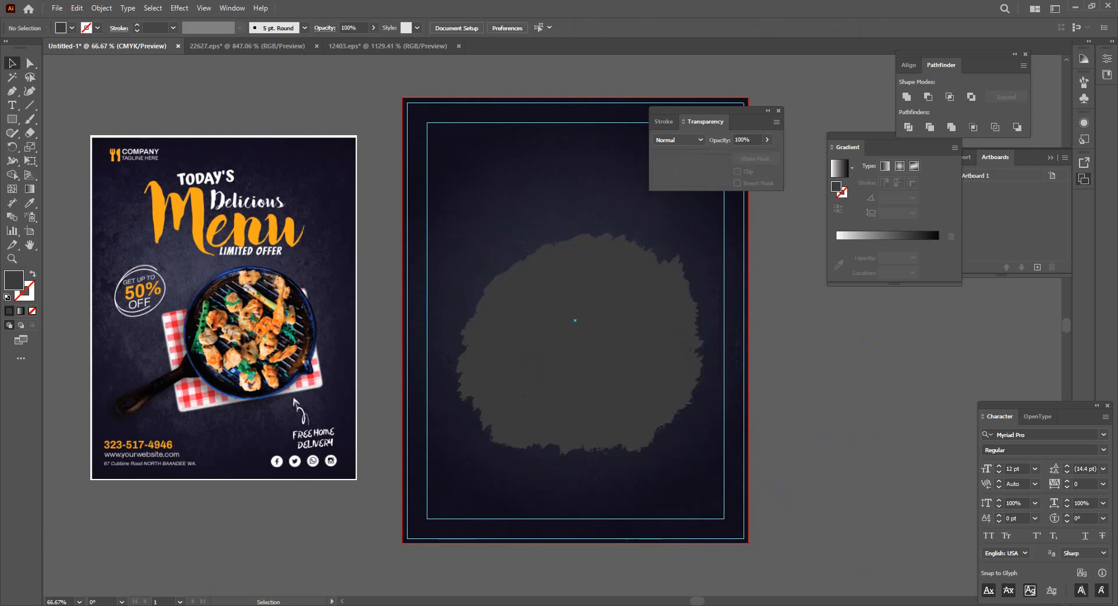
Drag Tropical Barbeque Chicken Pizza.jpg from the Downloads folder onto the flyer
key(alt+Tab)
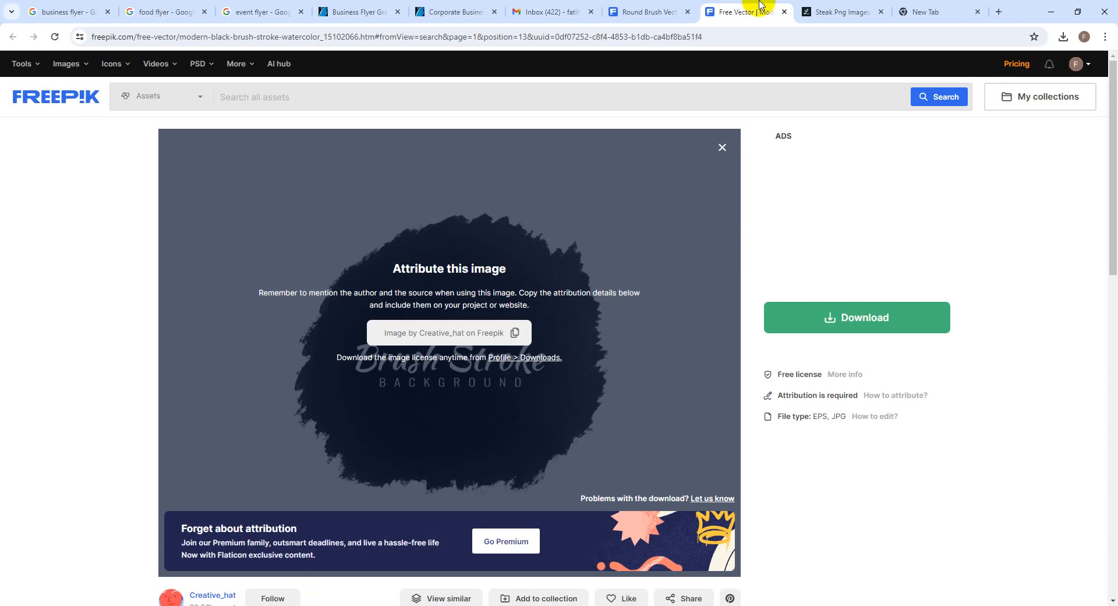
click(1063, 37)
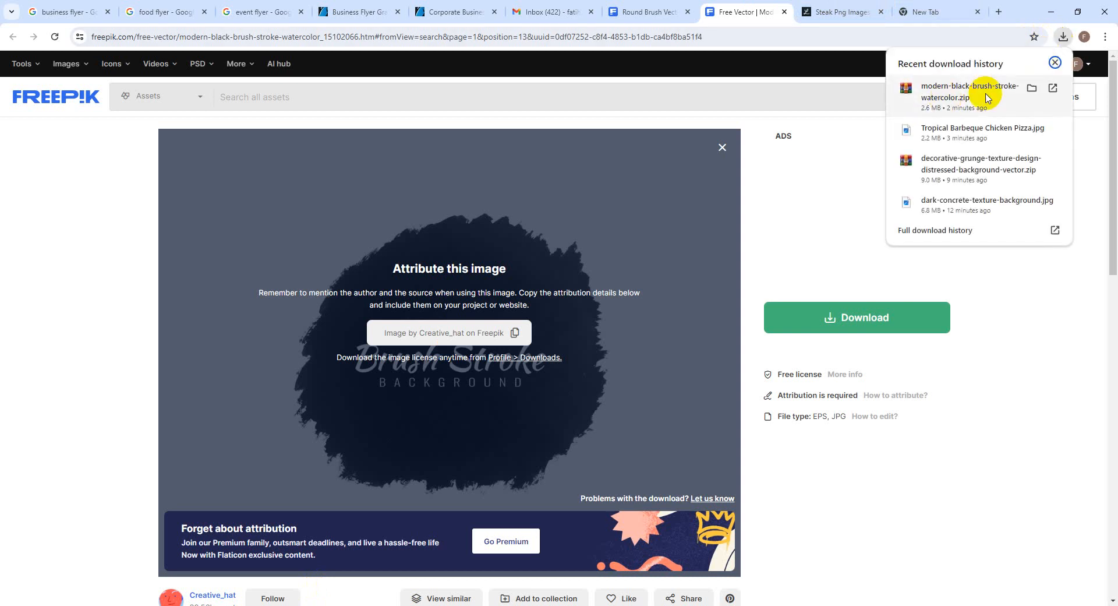
click(1032, 129)
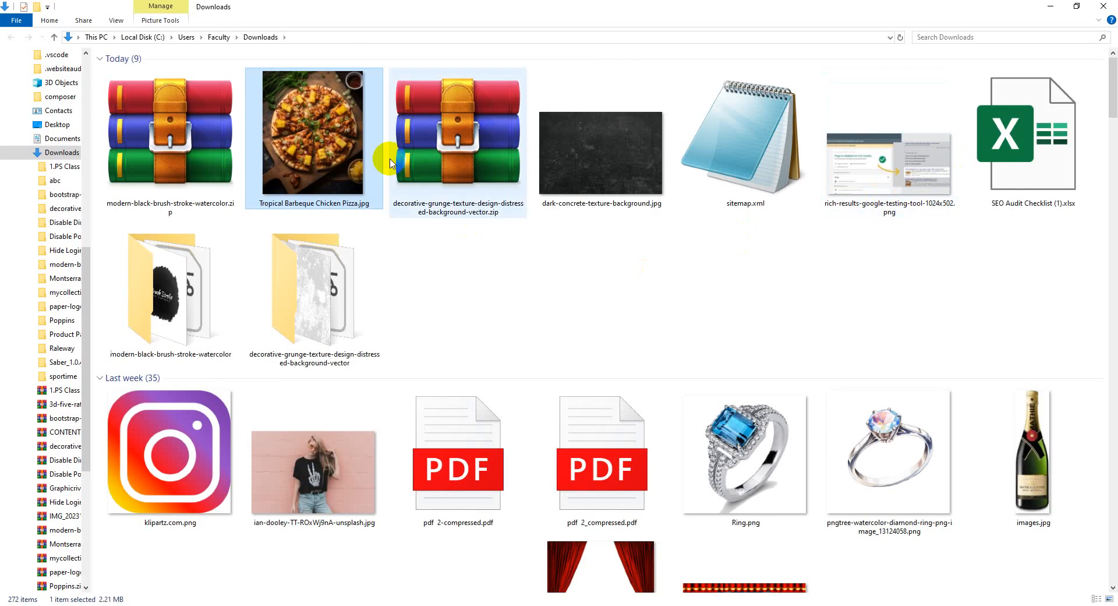
drag(329, 153, 539, 380)
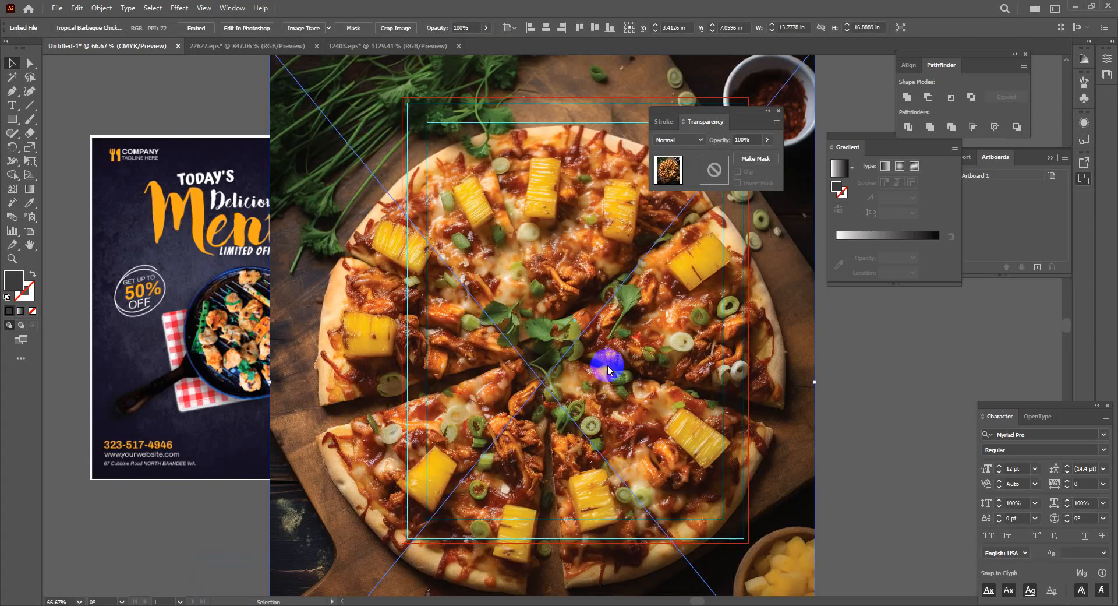
Embed the pizza photo, shrink it, and bring the grunge blob to the front
click(198, 28)
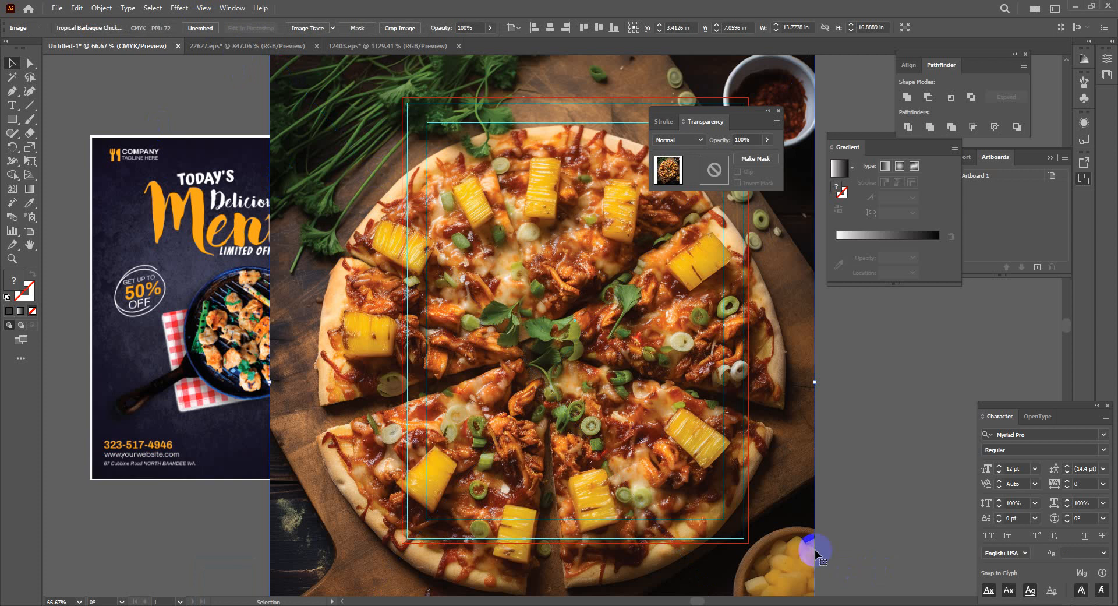
scroll(814, 515, down, 3)
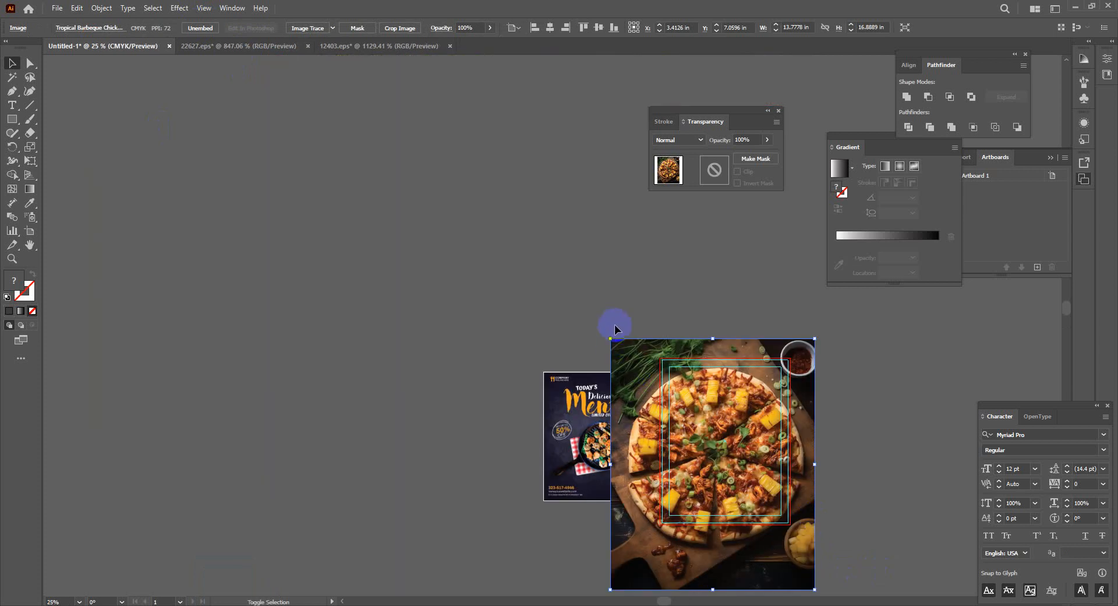
drag(609, 338, 637, 441)
click(721, 446)
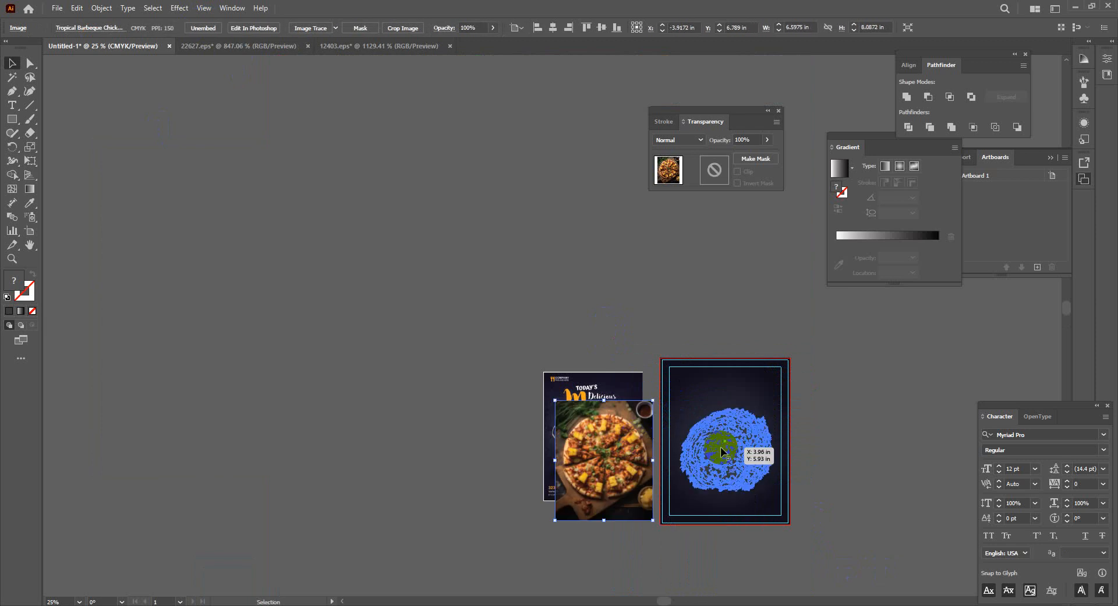
right_click(721, 446)
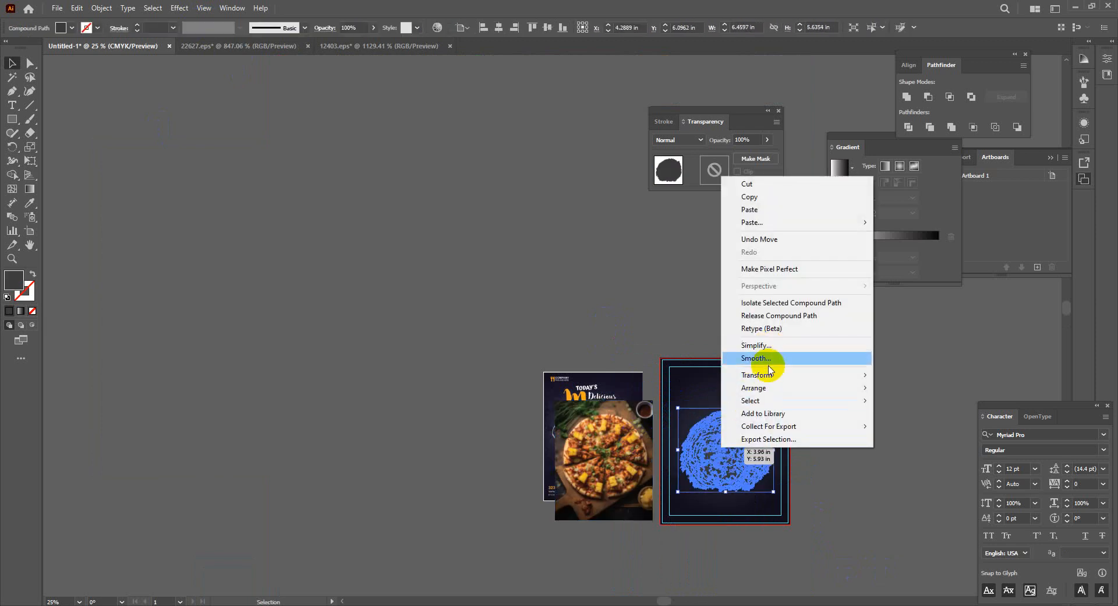
mouse_move(771, 389)
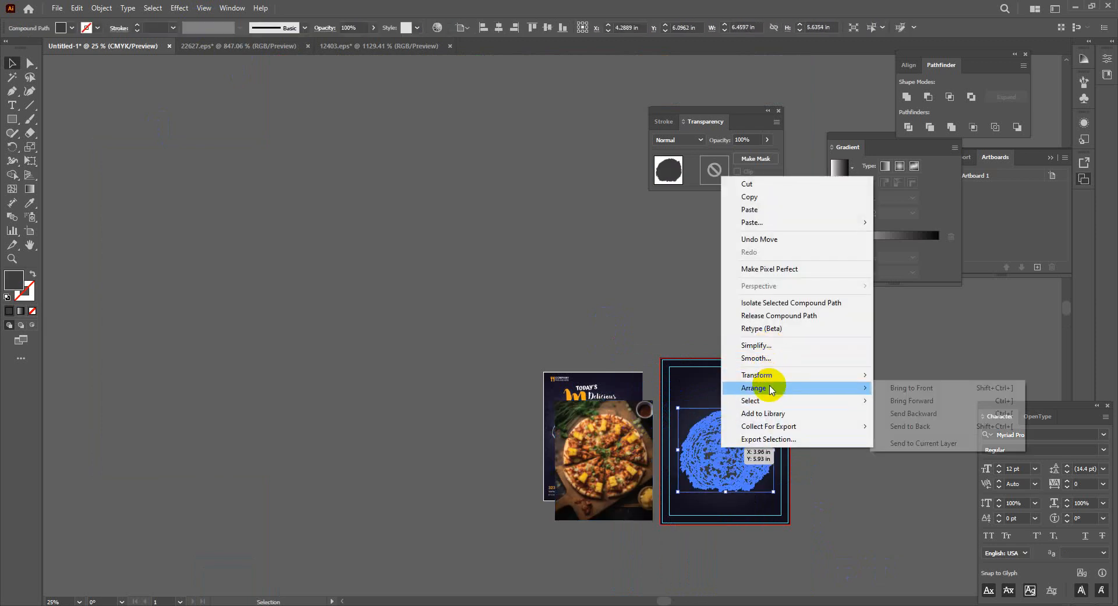
click(901, 388)
Position the pizza photo on the artboard at about 5.65 × 6.92 in, fitting the blob over it
drag(626, 475, 738, 466)
click(772, 507)
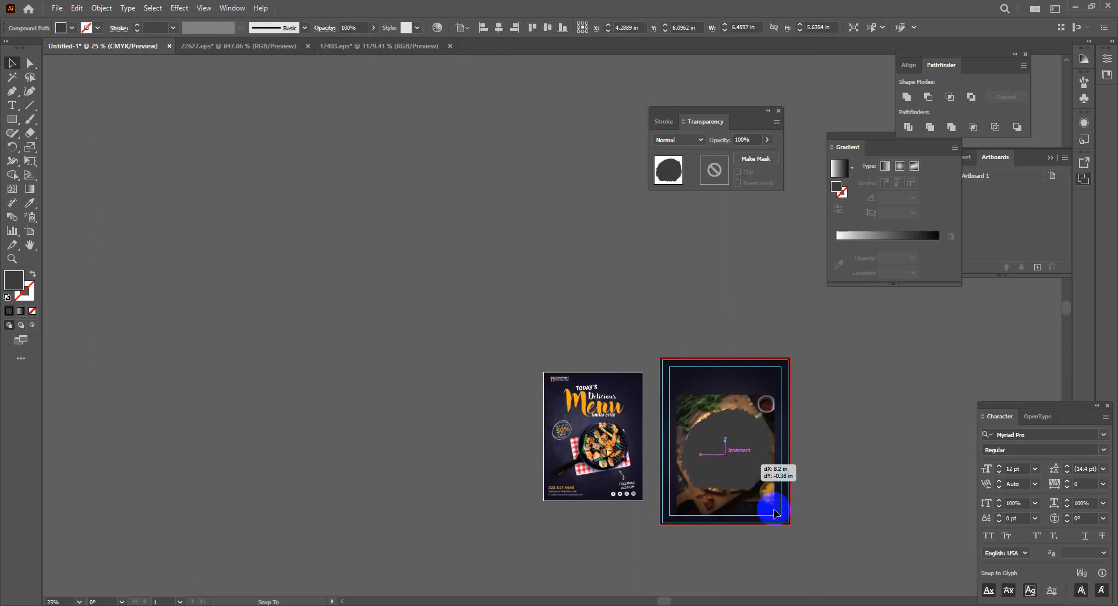
drag(775, 512, 771, 510)
drag(686, 407, 690, 412)
click(738, 452)
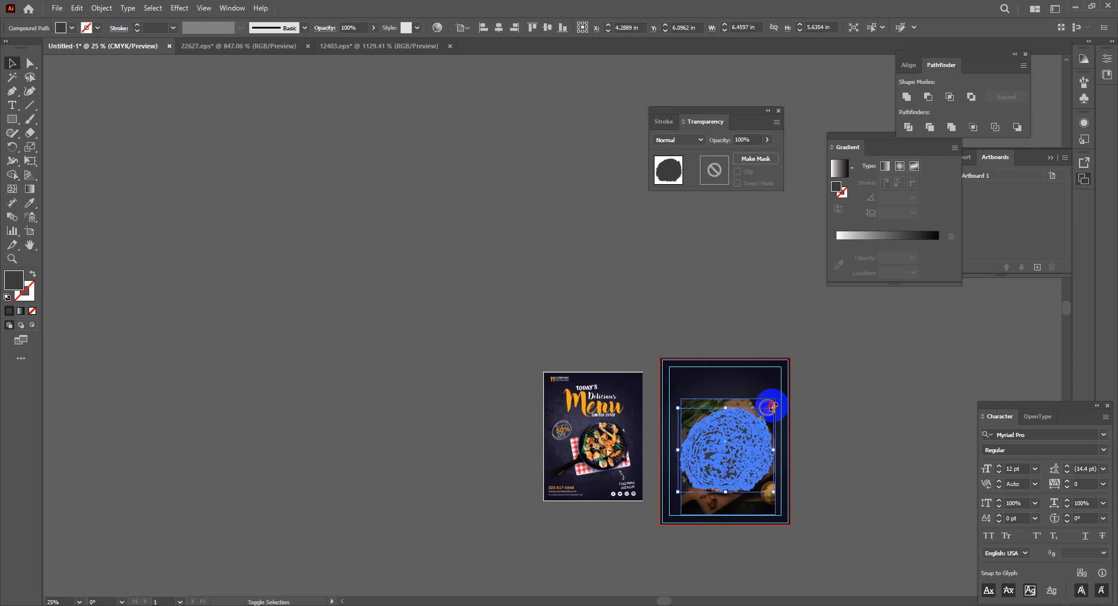
drag(773, 406, 768, 412)
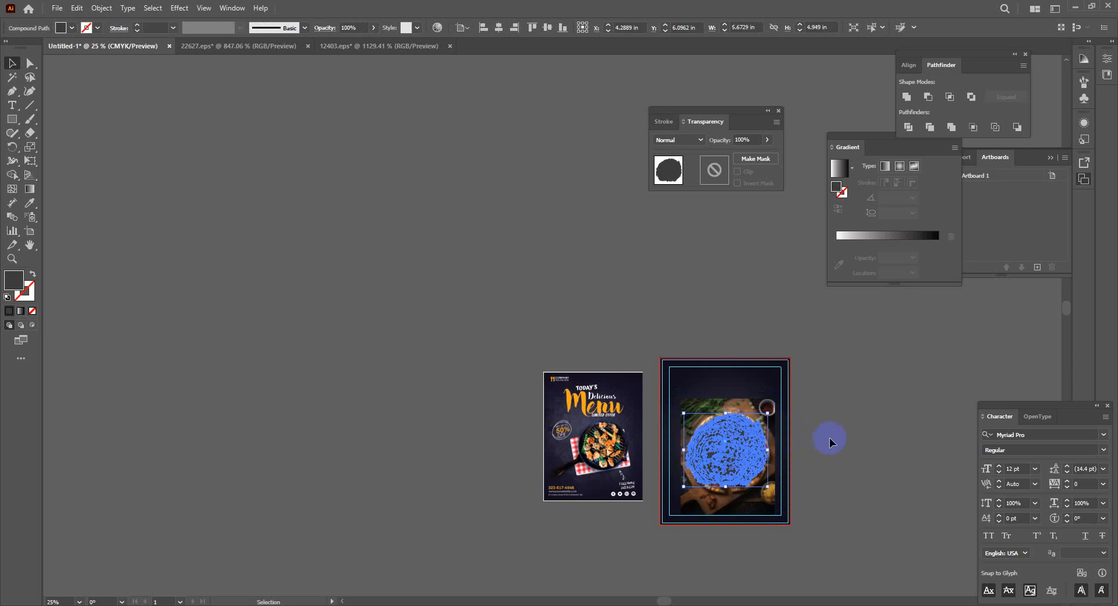
click(772, 406)
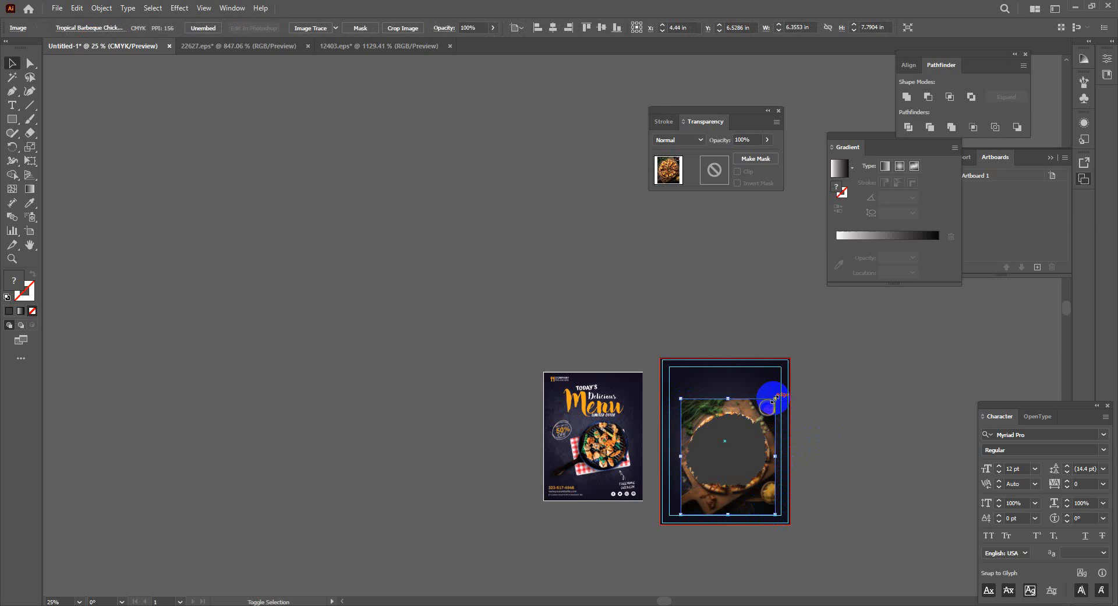
drag(773, 398, 769, 402)
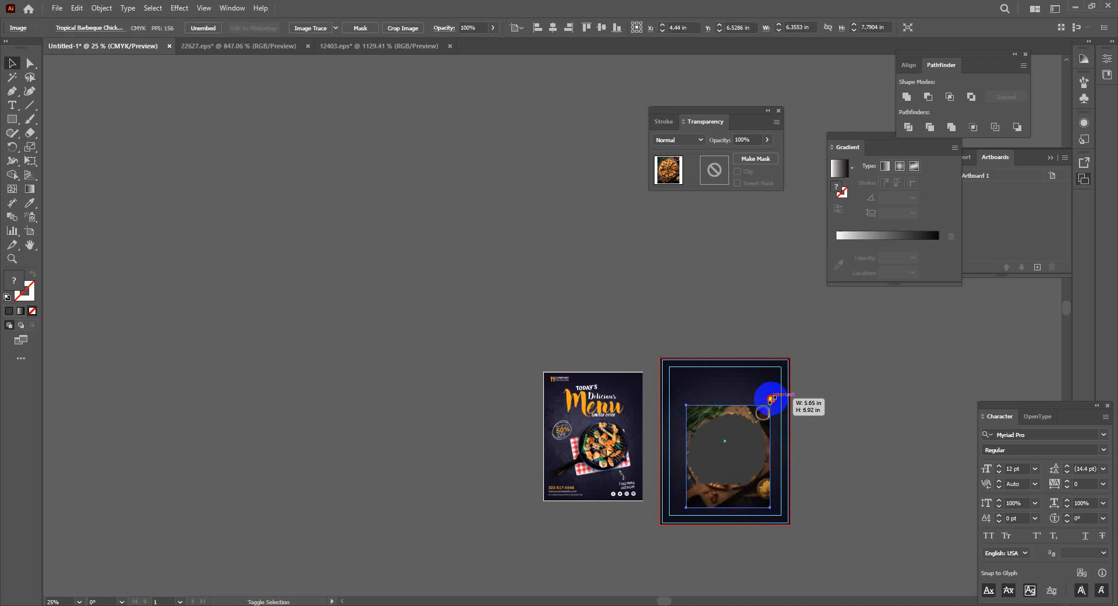
click(827, 472)
scroll(827, 472, up, 3)
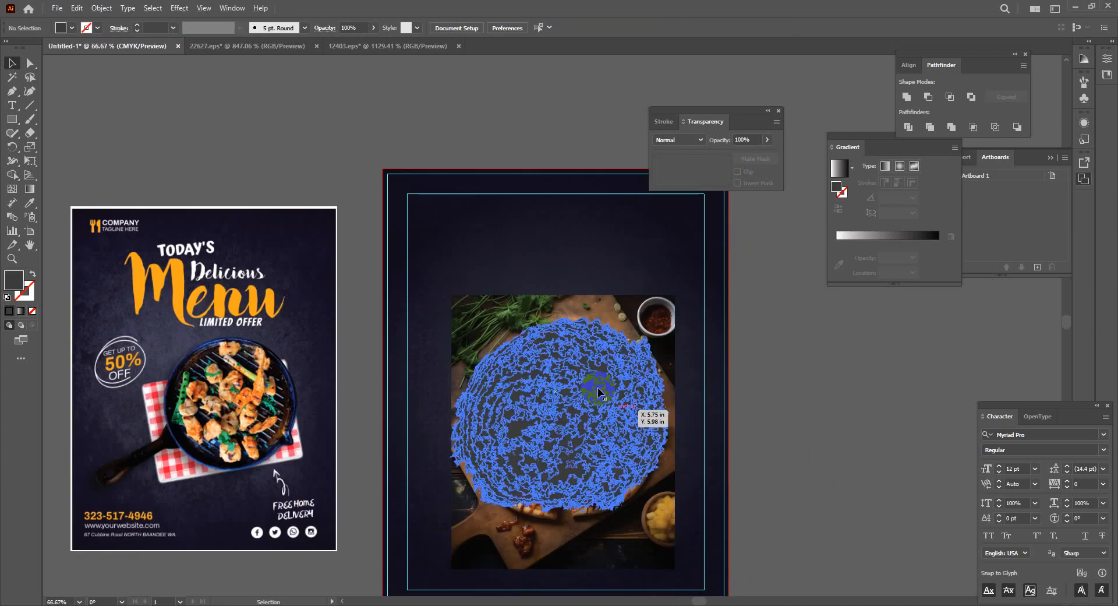
Nudge the pizza photo under the blob and clip it to the blob shape
drag(578, 539, 575, 532)
click(561, 456)
shift+click(561, 458)
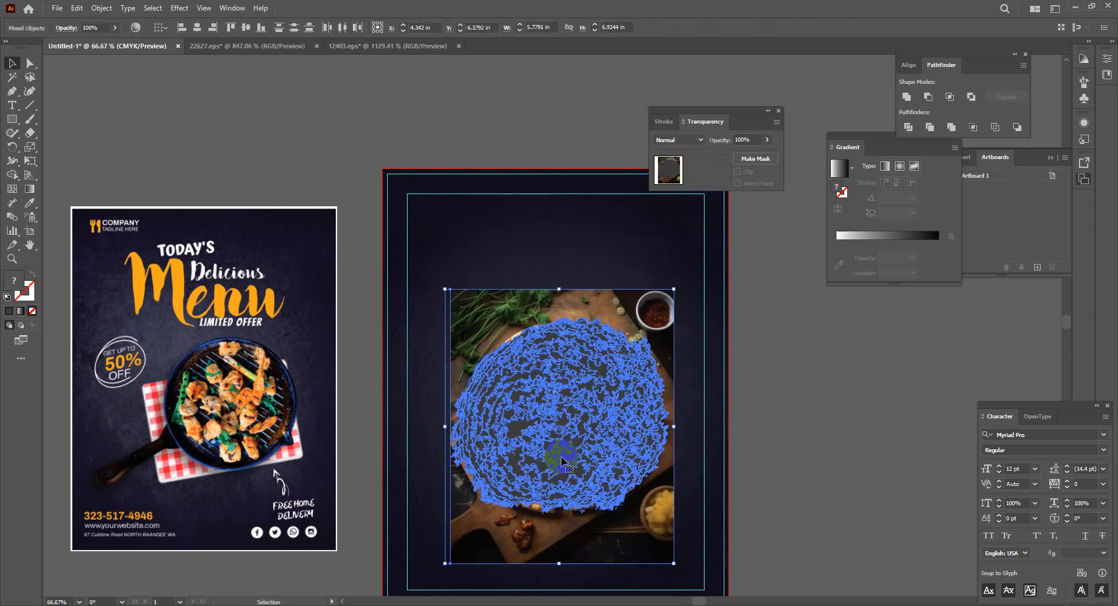
key(ctrl)
key(ctrl+7)
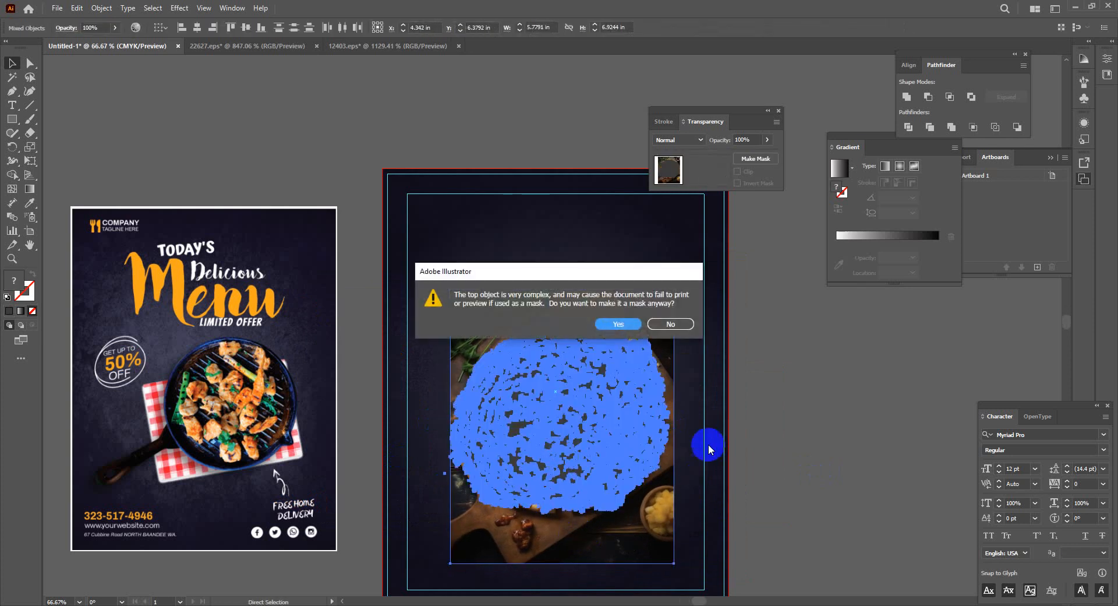
click(607, 324)
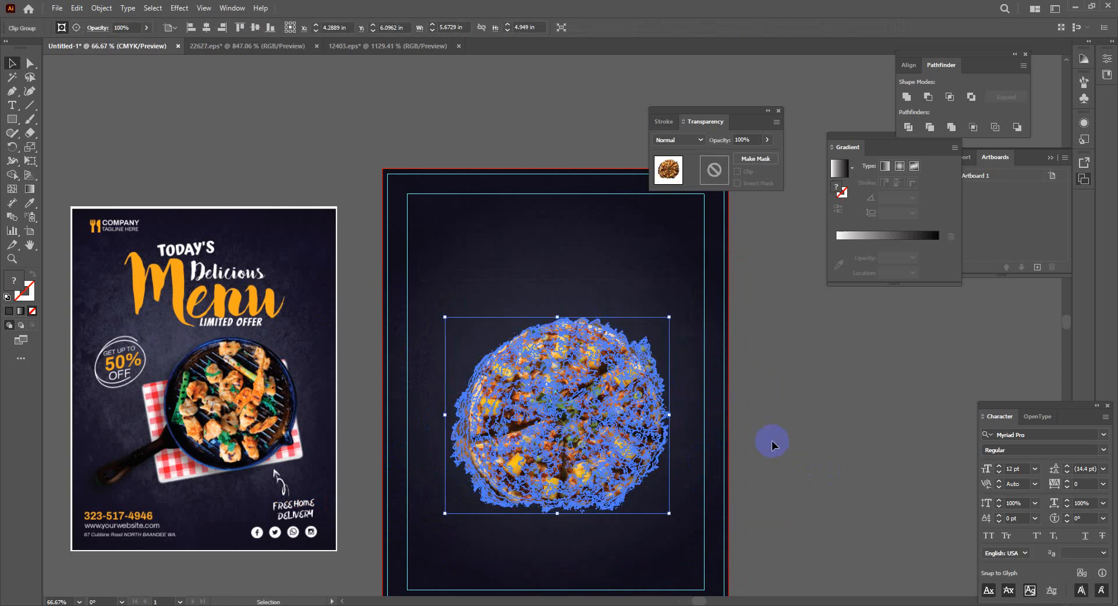
click(824, 445)
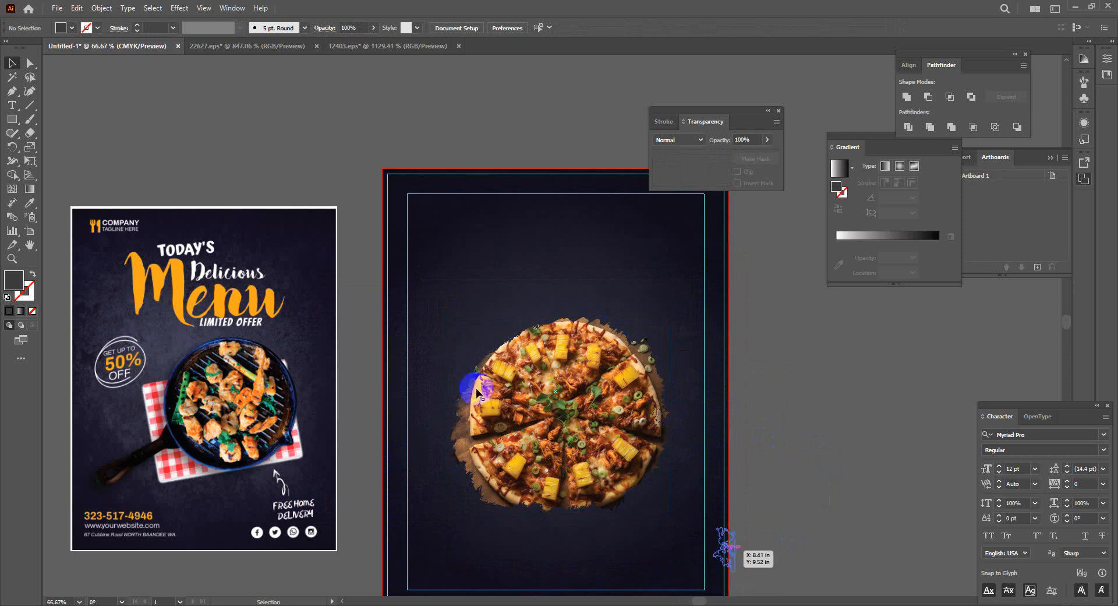
Release the clipping mask and resize the blob to match the pizza
click(568, 444)
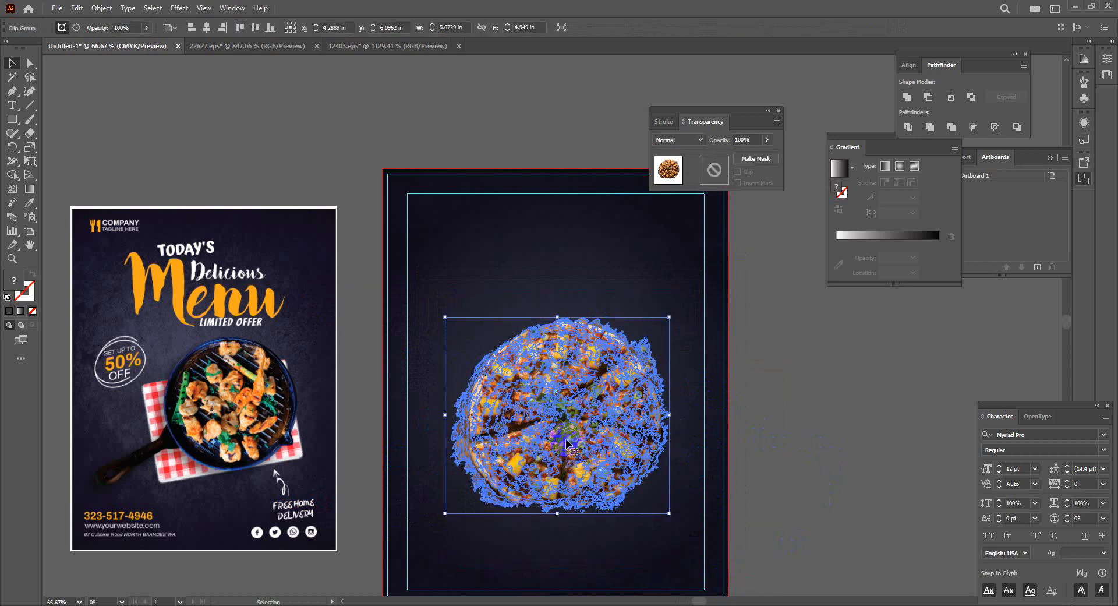
key(ctrl+alt+7)
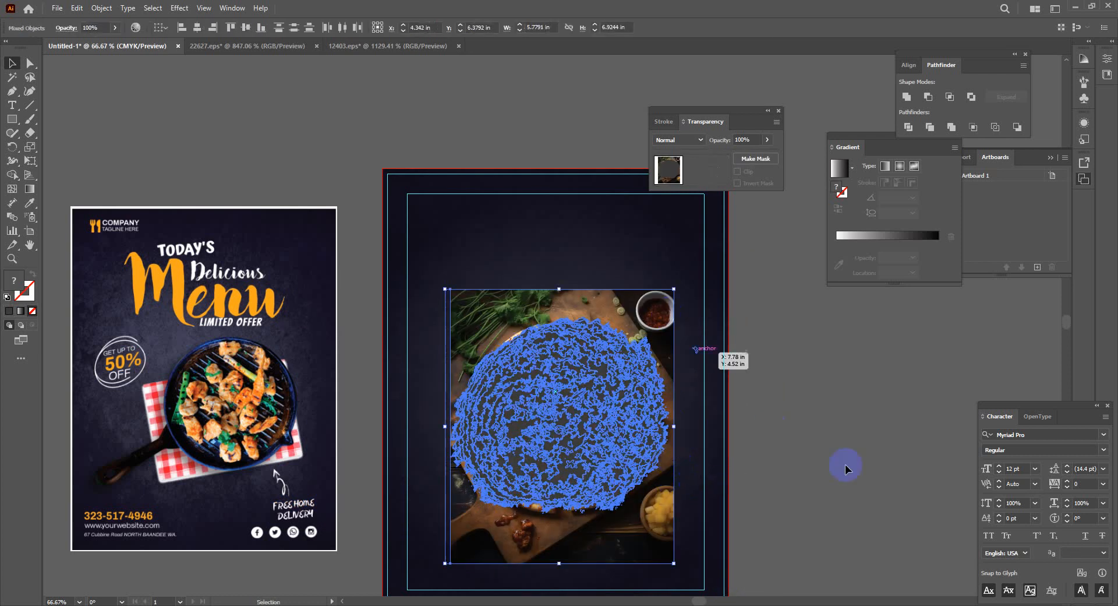
click(845, 468)
click(613, 385)
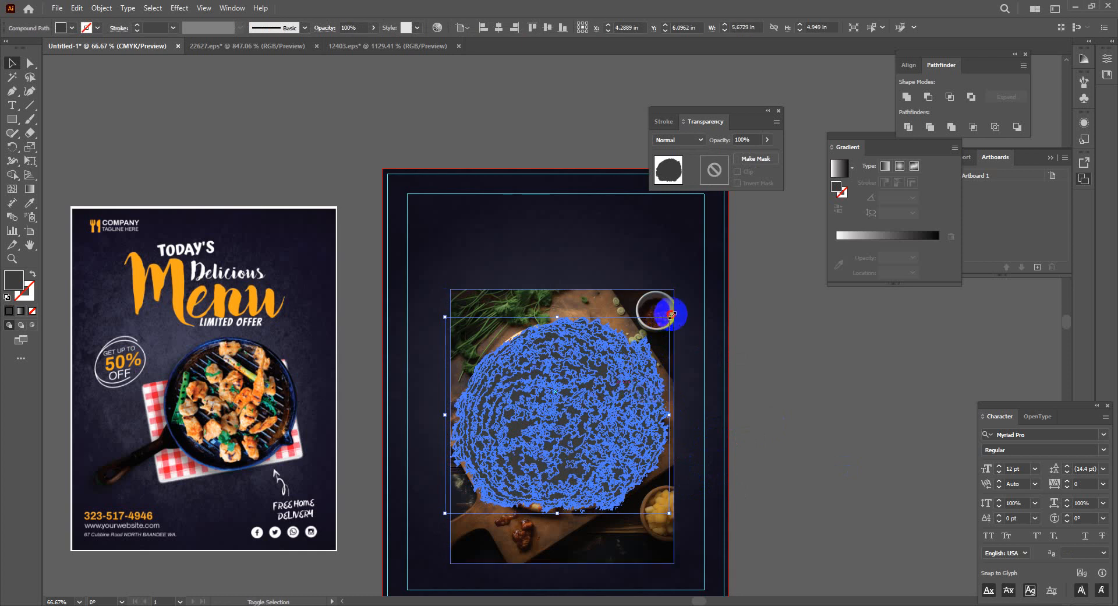
drag(672, 315, 717, 322)
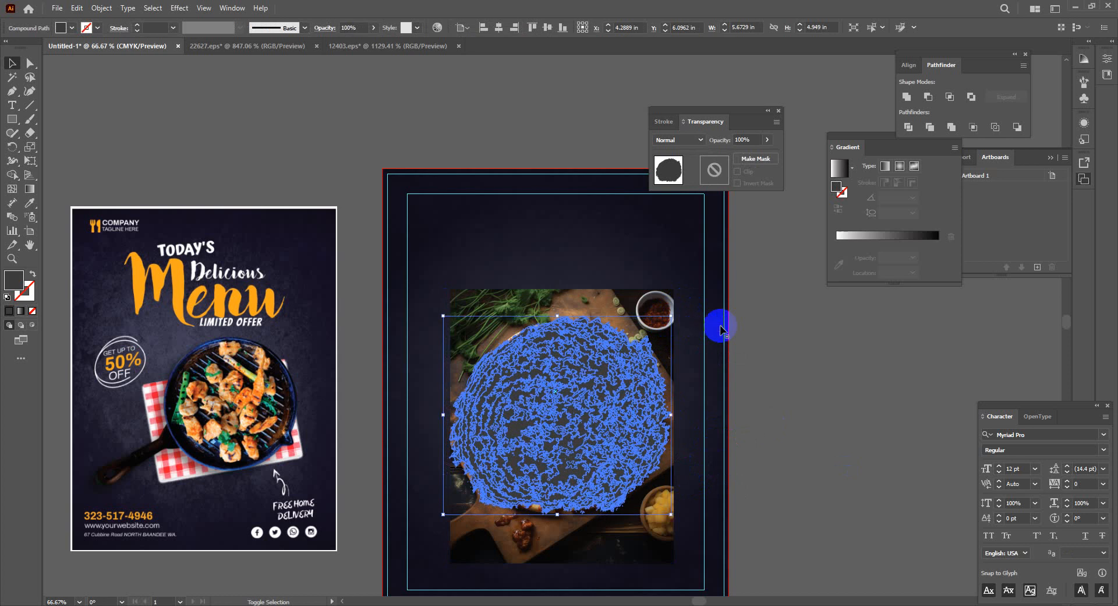
click(801, 453)
Clip the pizza photo to the resized blob shape again
click(566, 343)
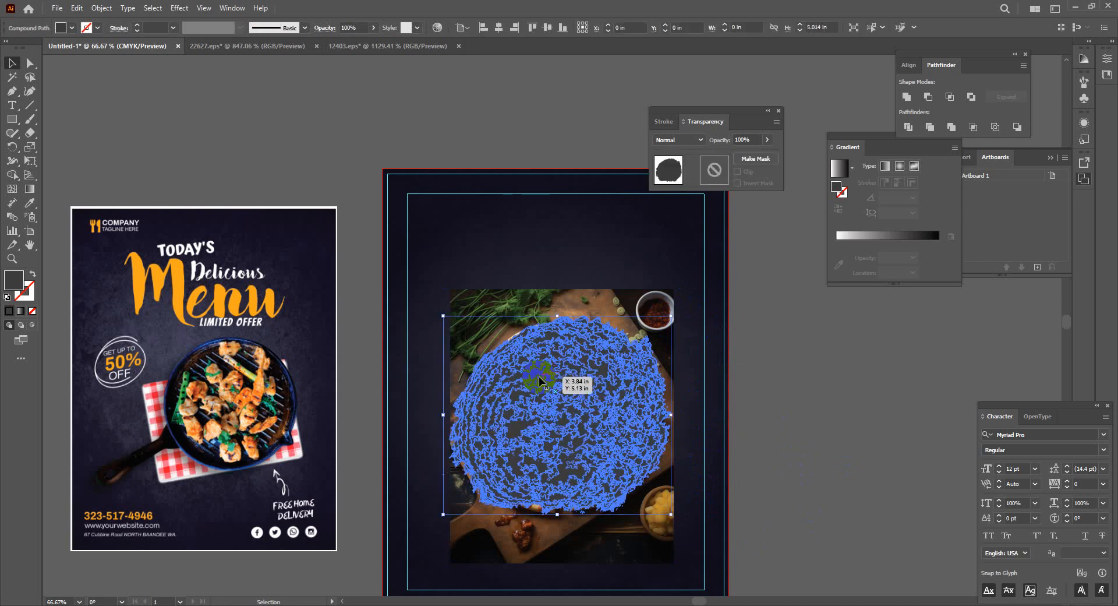
shift+click(471, 300)
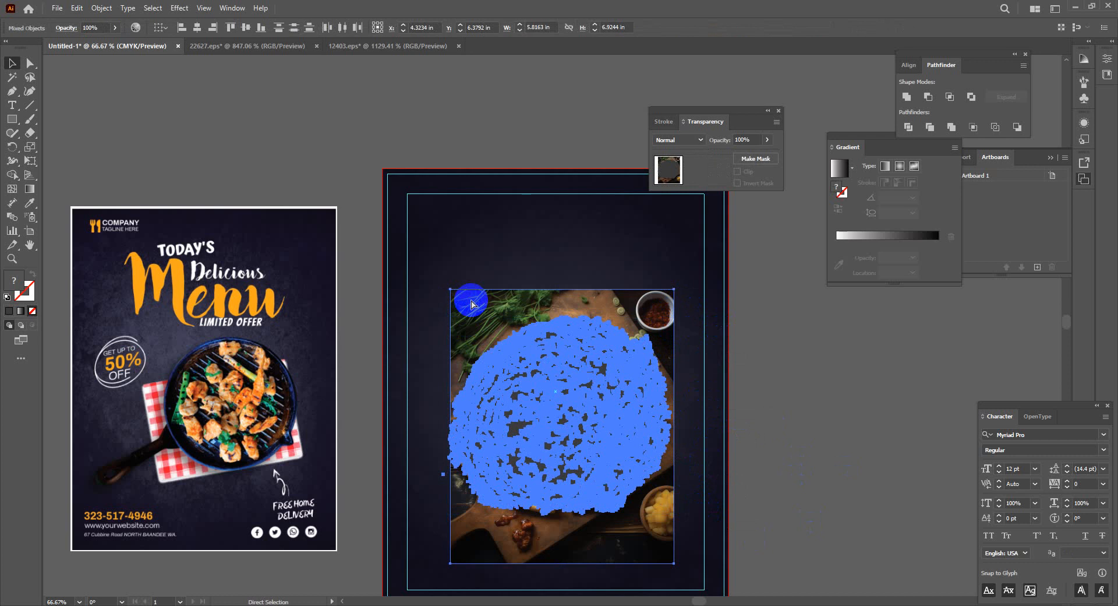
key(ctrl+7)
key(Return)
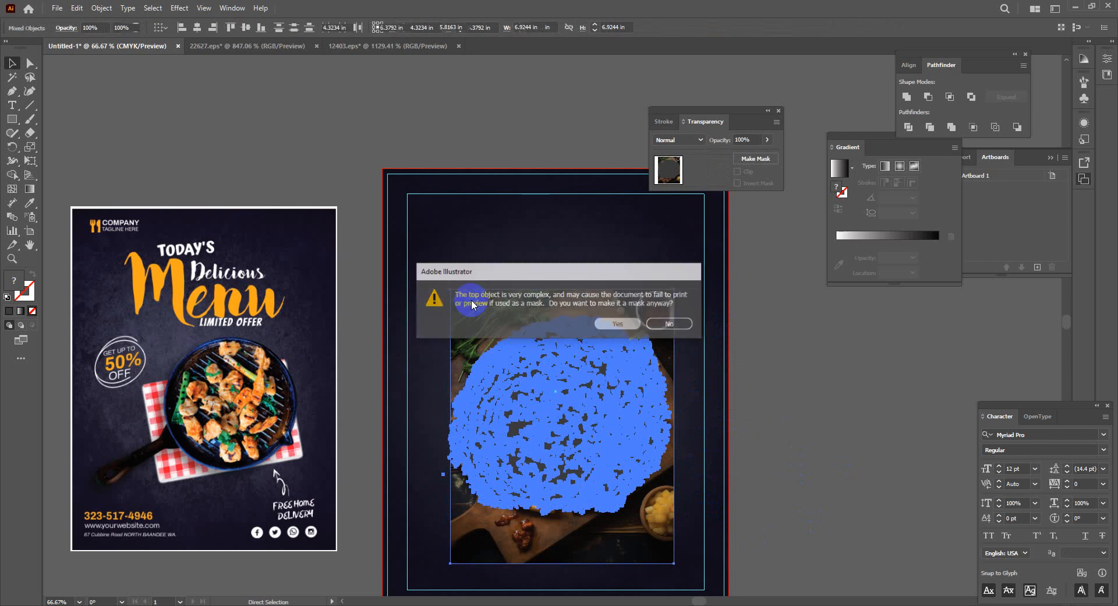
click(795, 438)
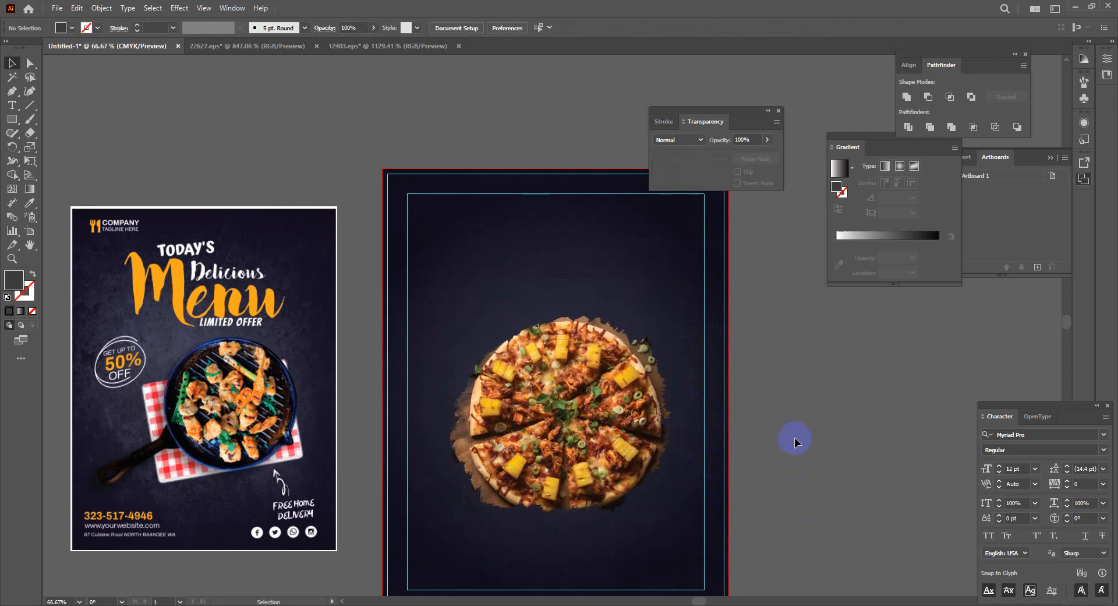
click(574, 399)
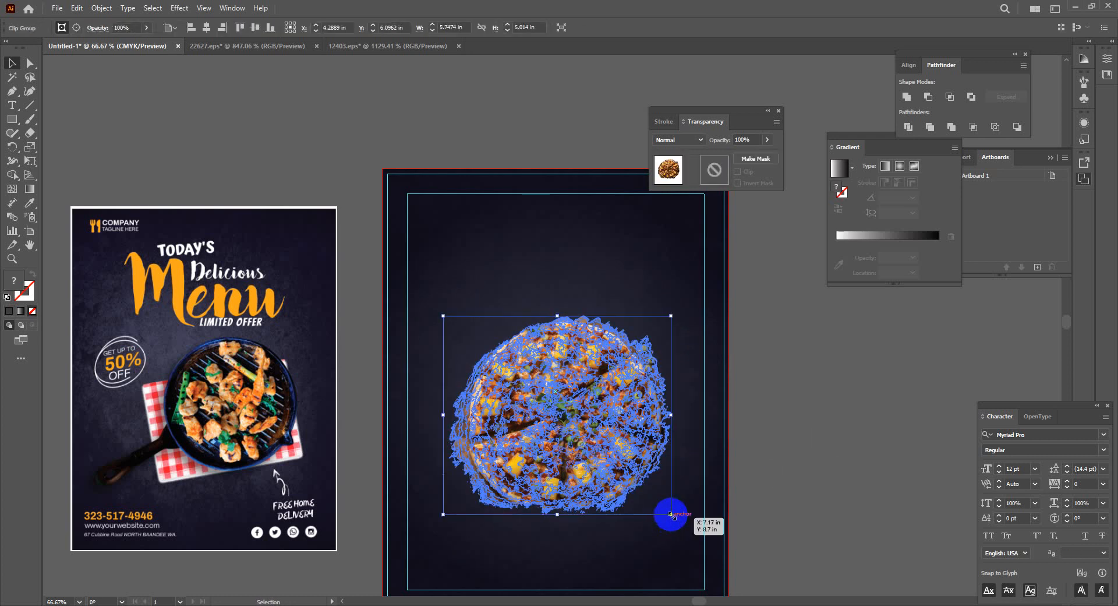
Scale the clipped pizza up about its centre, trim it back slightly, and restore Illustrator
drag(671, 515, 705, 548)
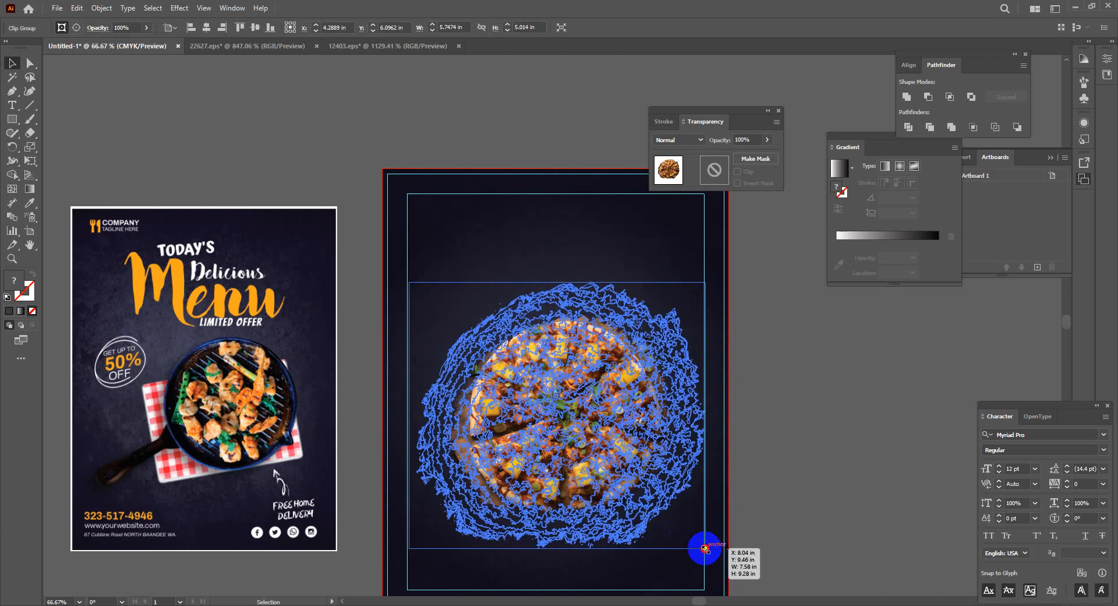
click(841, 457)
click(600, 478)
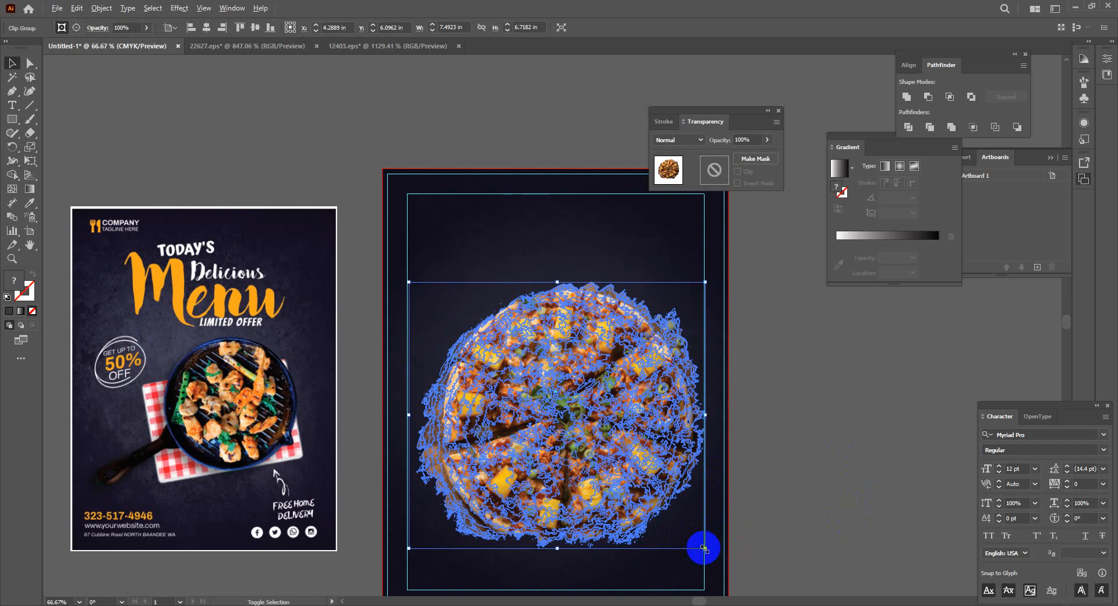
drag(704, 548, 692, 531)
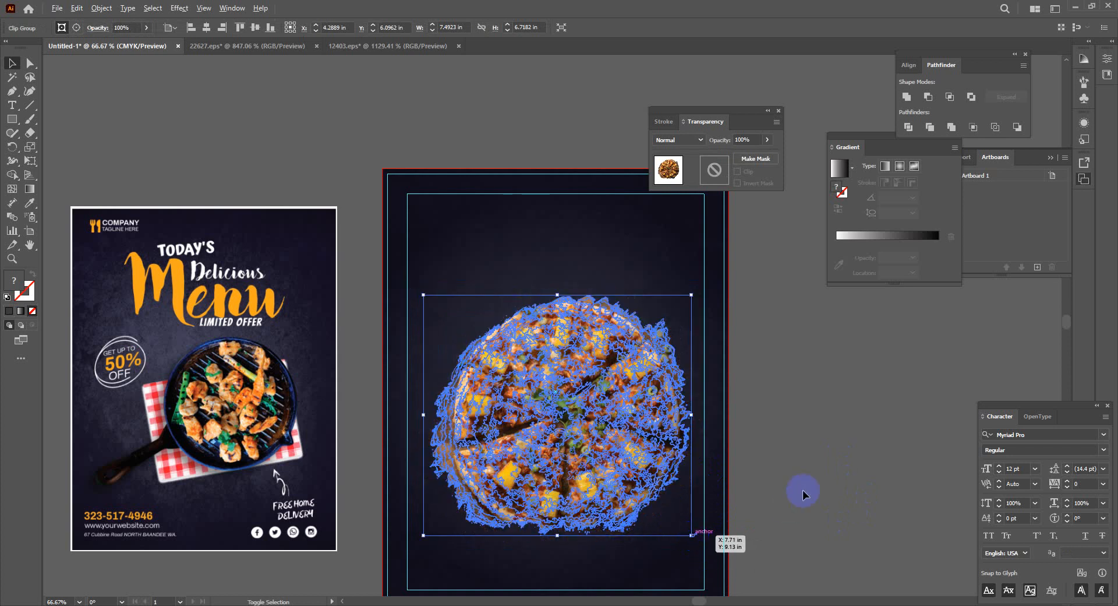
click(463, 540)
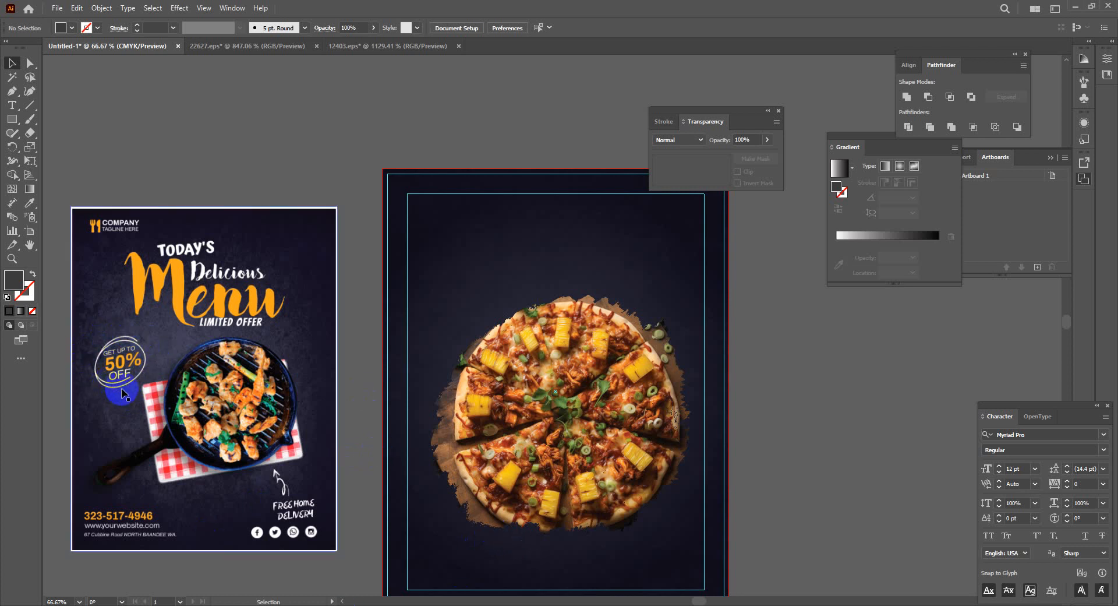
click(1077, 8)
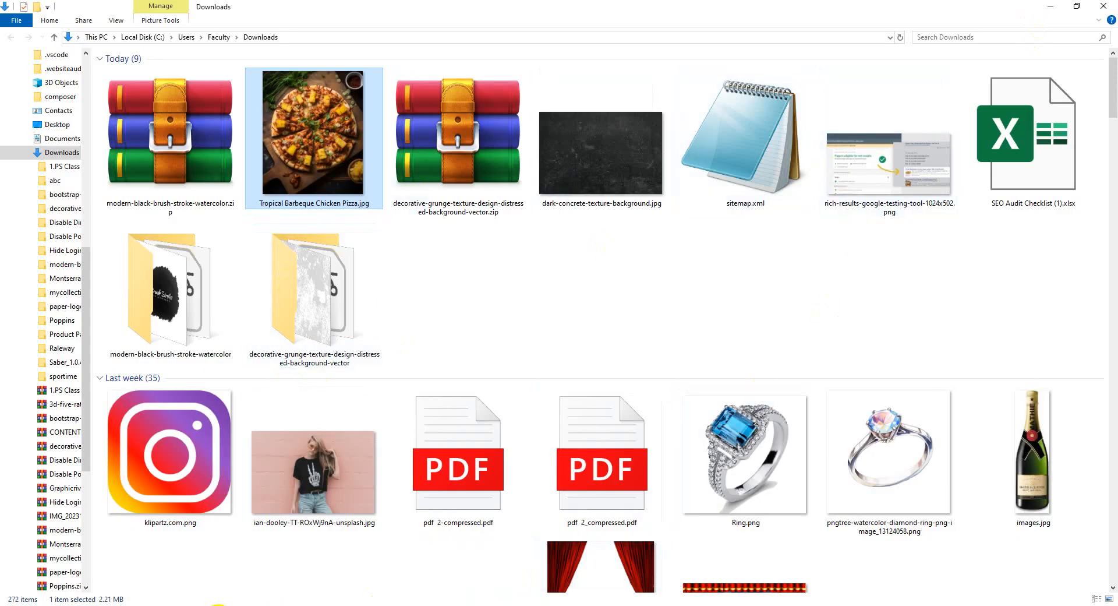
click(215, 605)
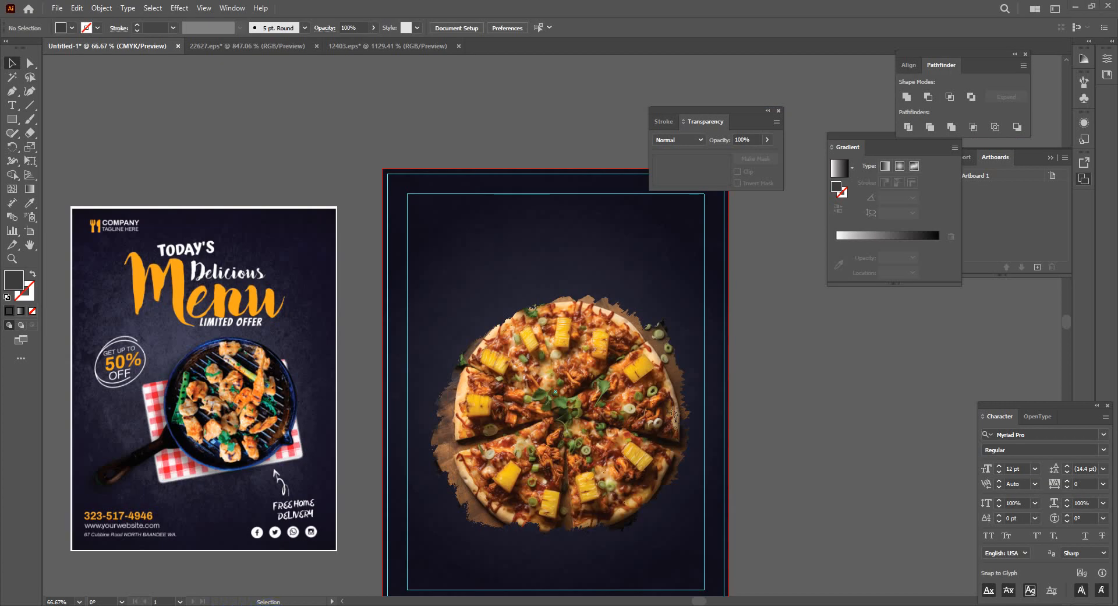
Find the 30 grunge circles vector set on Freepik and start its free download
key(alt+Tab)
click(361, 10)
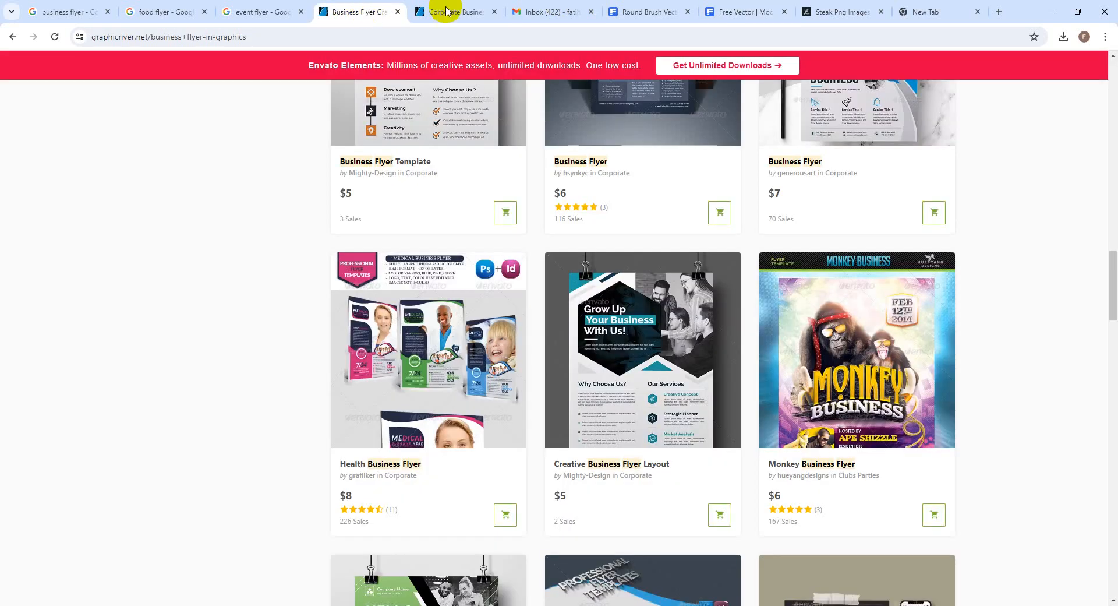
click(644, 11)
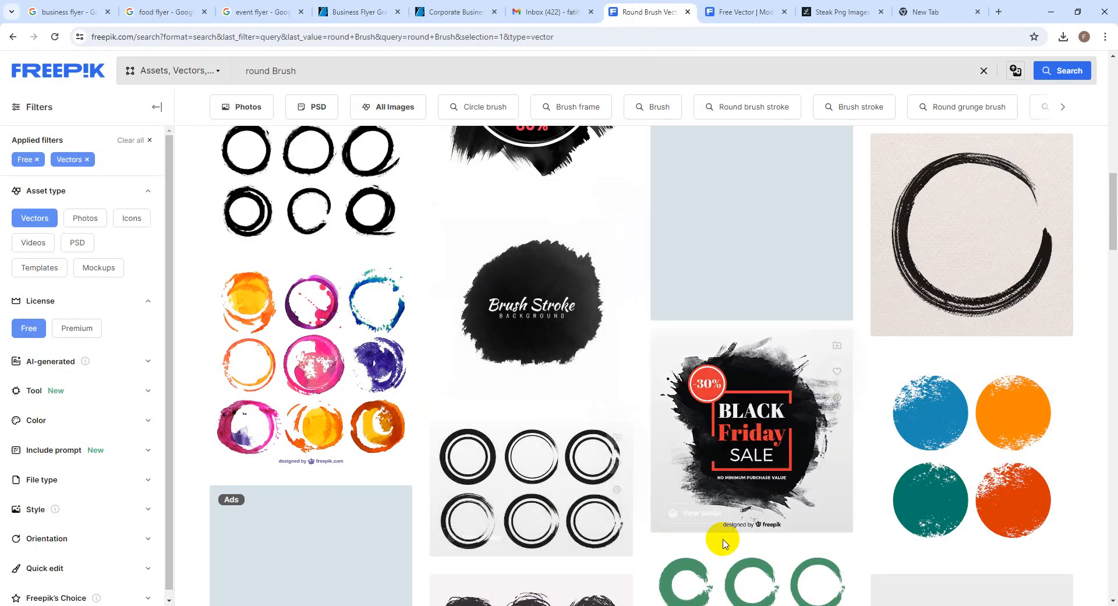
scroll(629, 466, down, 5)
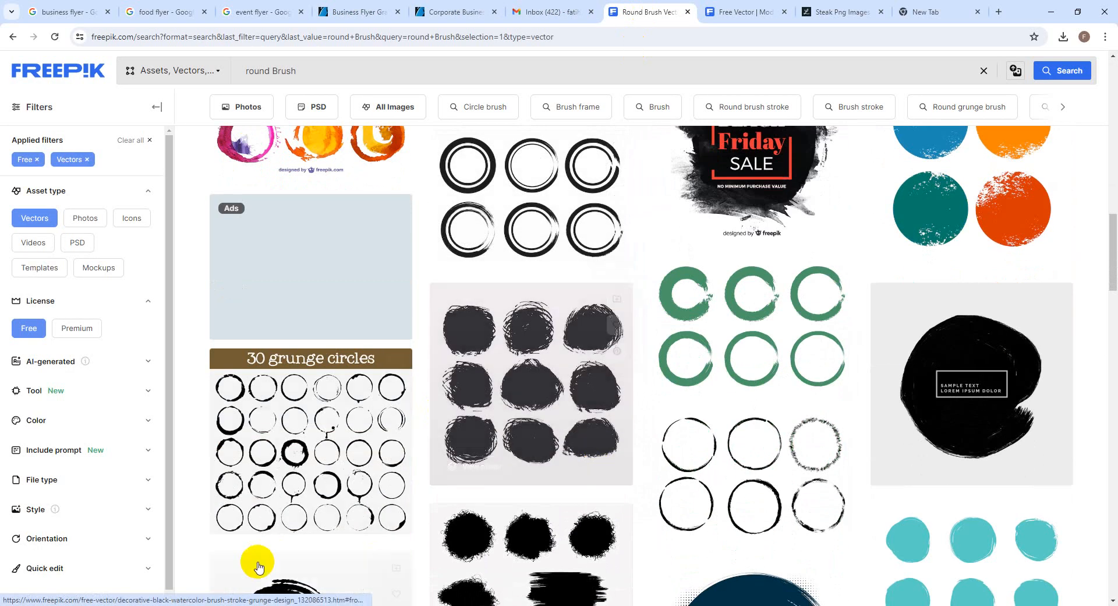
click(295, 457)
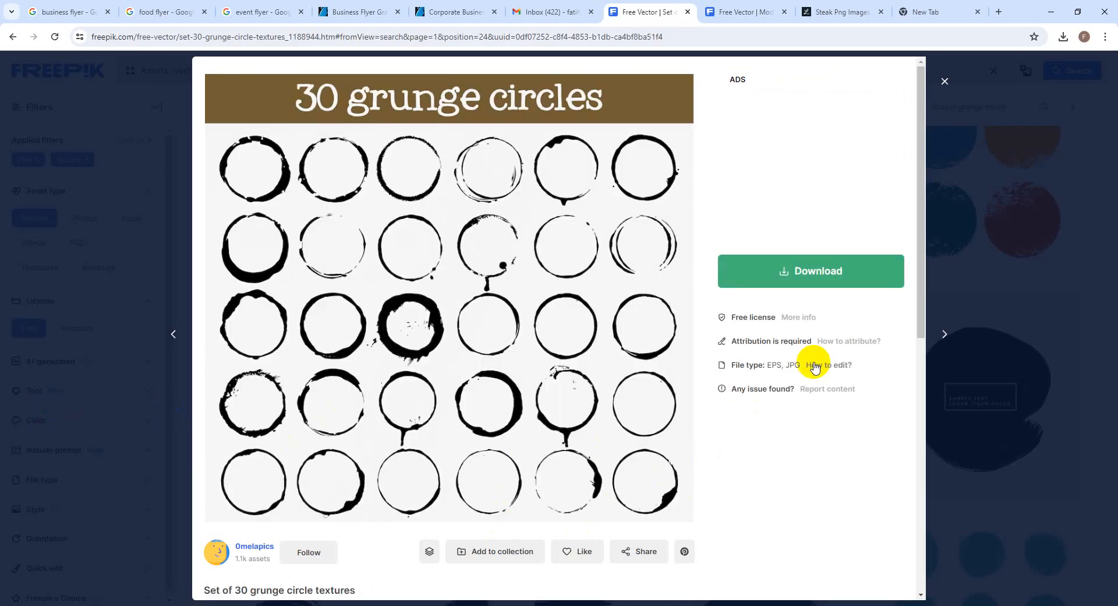
click(791, 271)
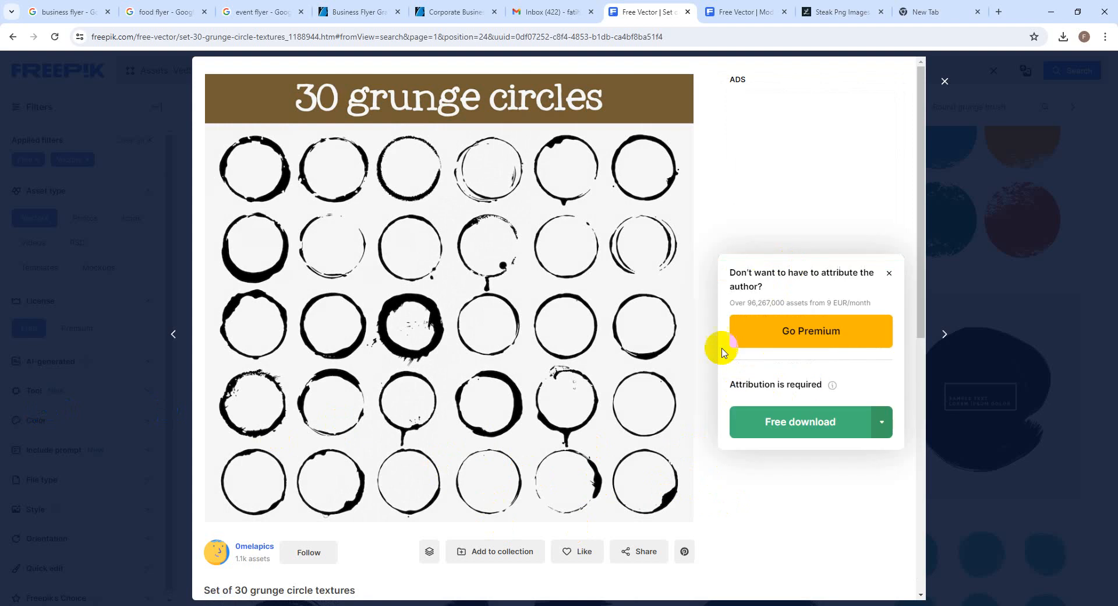
click(802, 435)
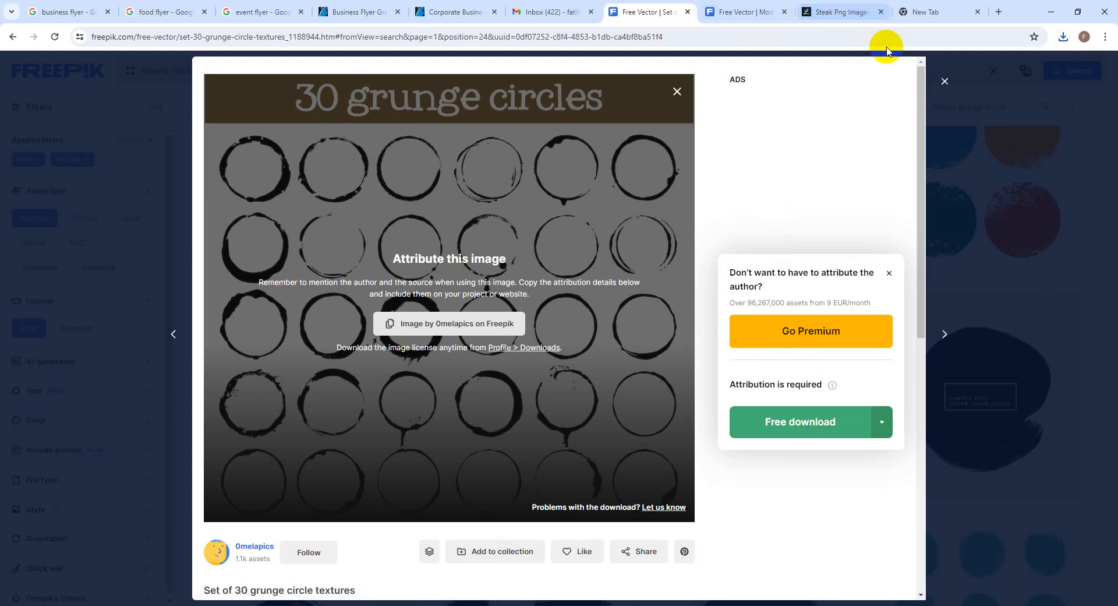
Restart the free download and show the downloaded zip in its folder
click(920, 11)
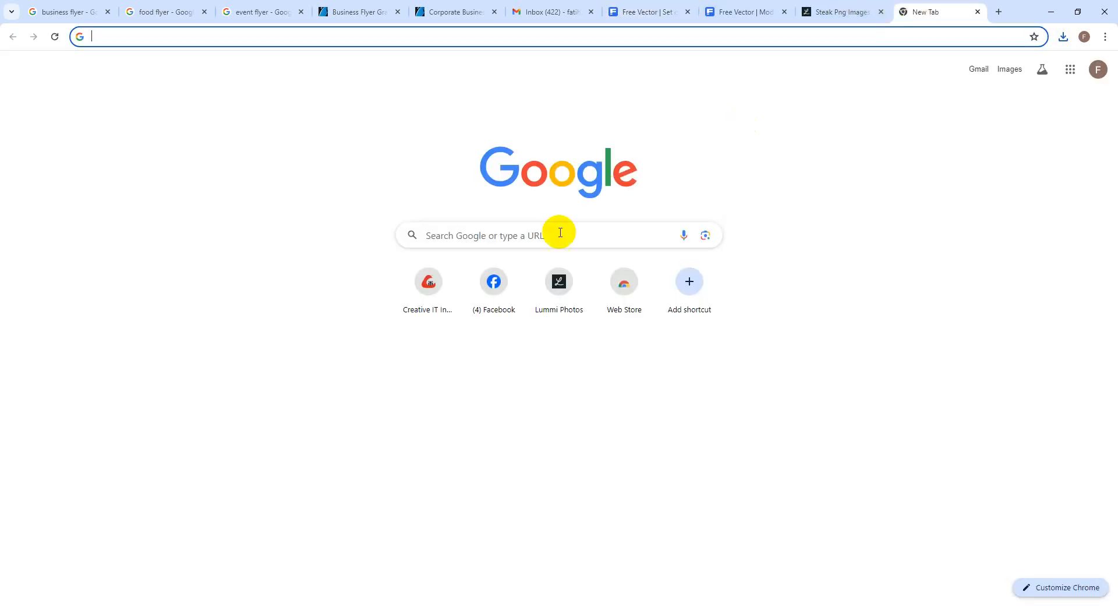
click(517, 236)
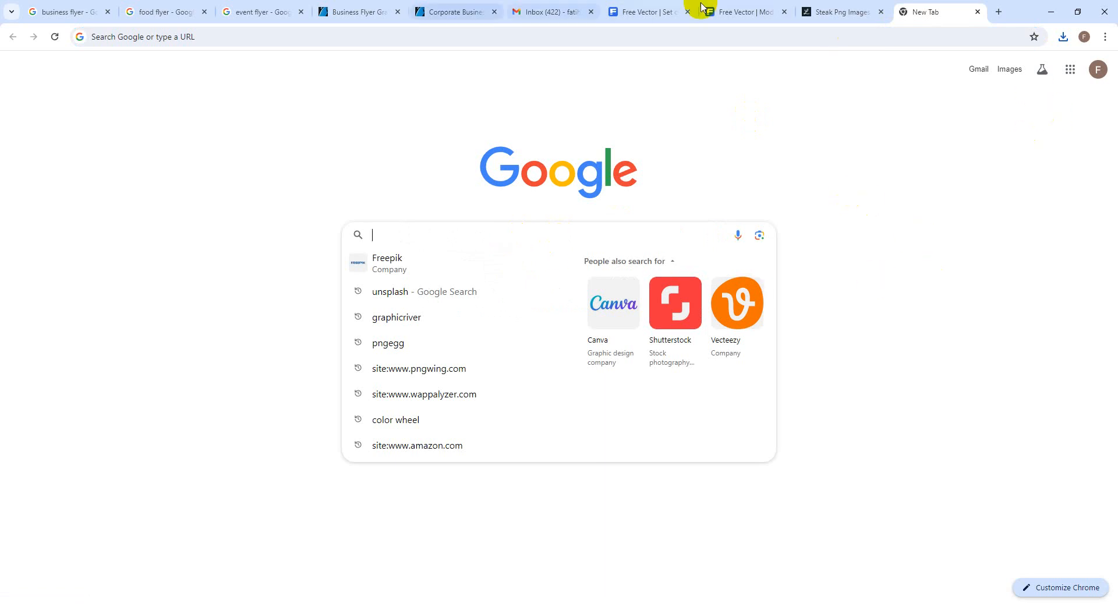
click(639, 11)
click(767, 427)
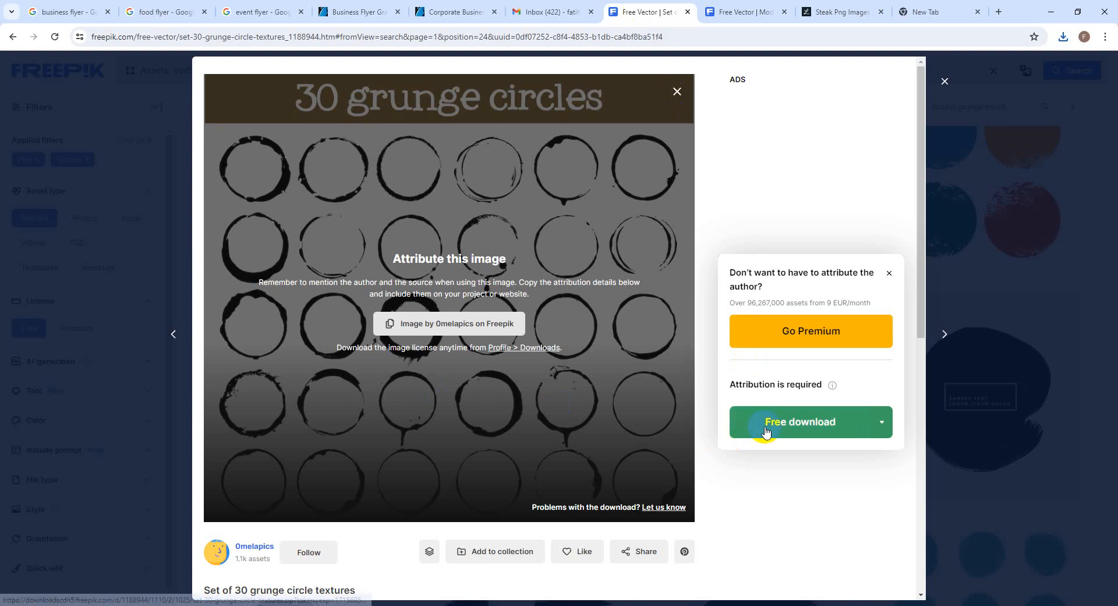
click(1064, 35)
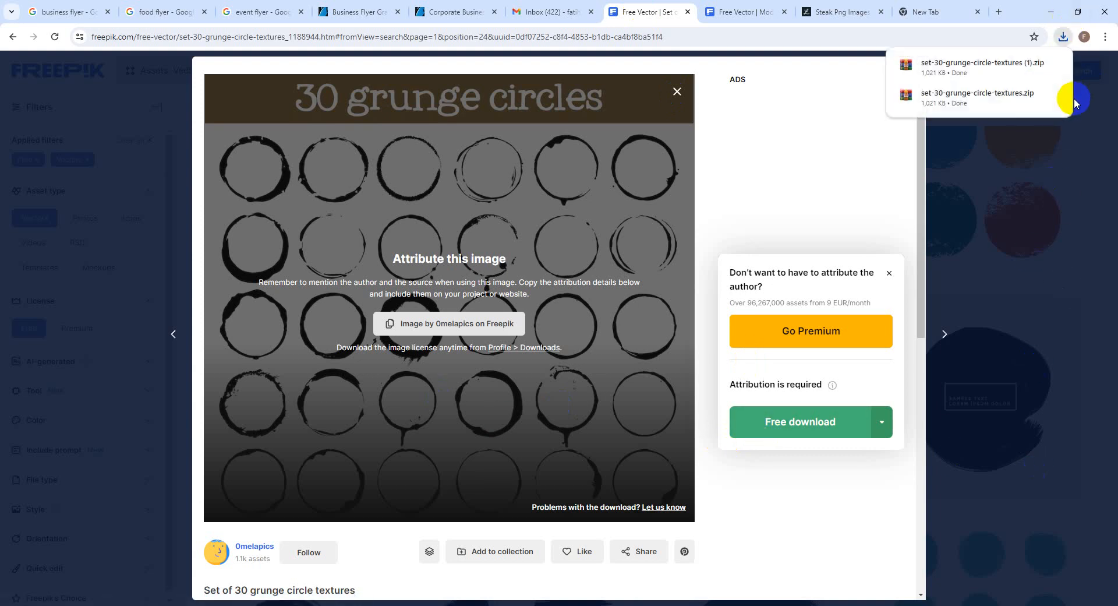
click(1043, 65)
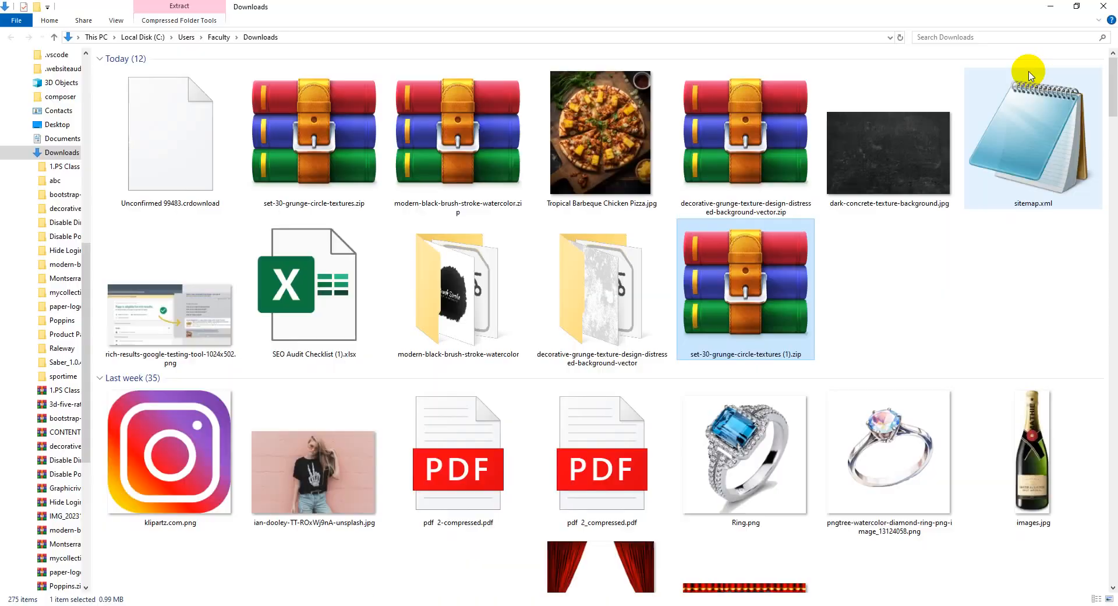
Extract set-30-grunge-circle-textures (1).zip and open 1025.eps from the extracted folder
right_click(742, 315)
click(803, 413)
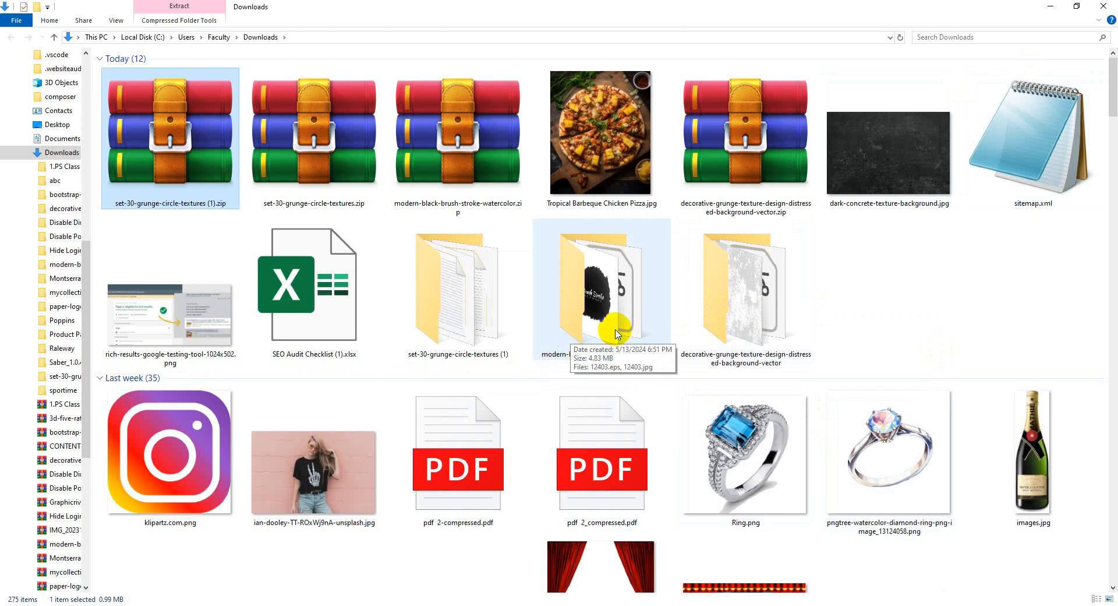
double_click(498, 328)
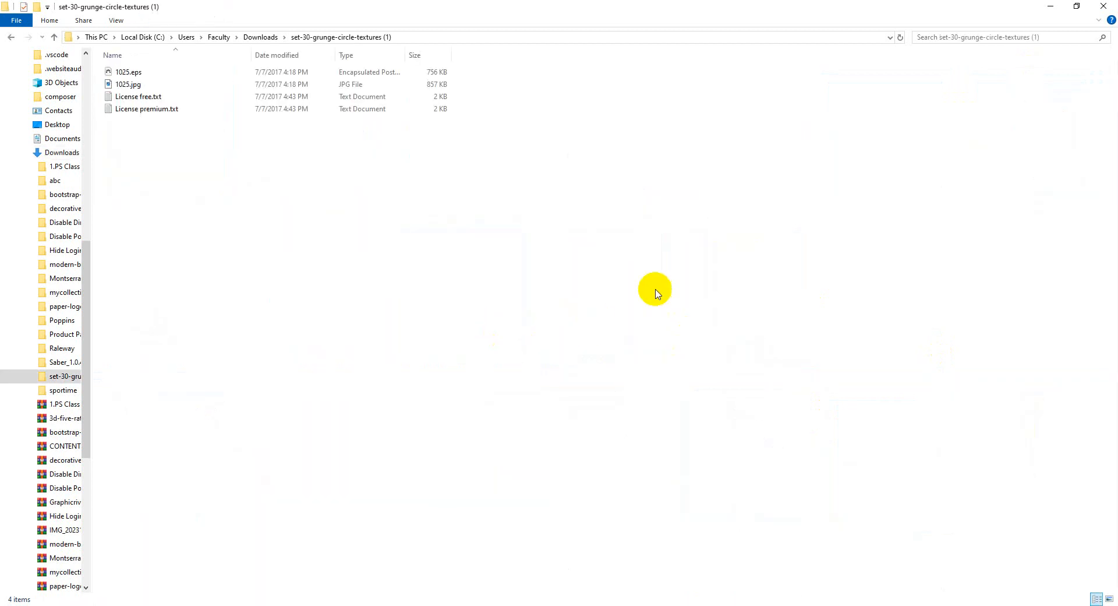
double_click(130, 72)
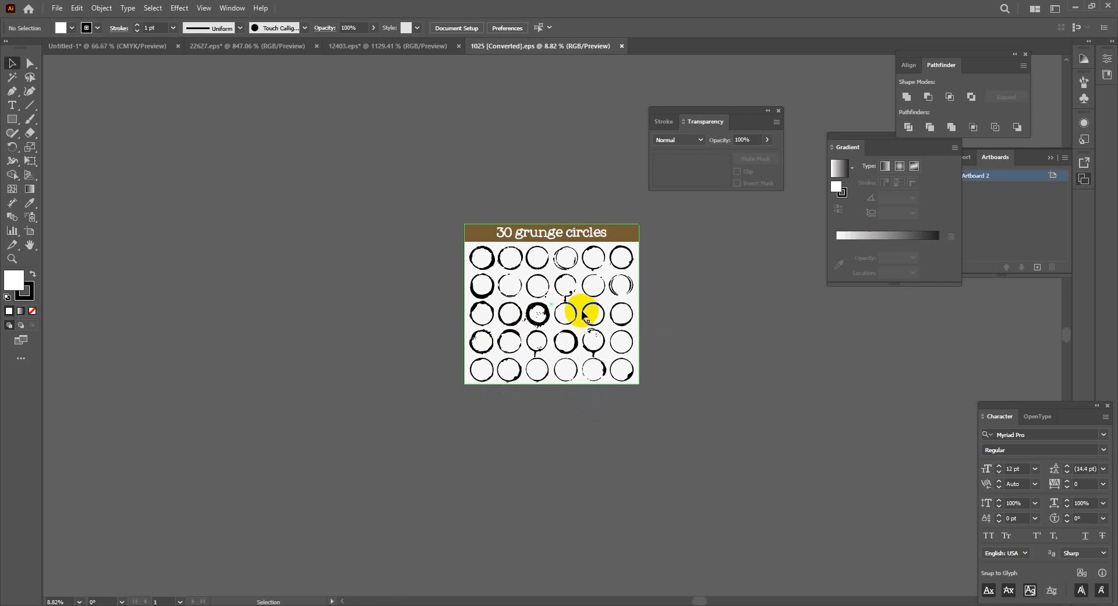
Delete the white background rectangle from the grunge circle sheet
click(615, 289)
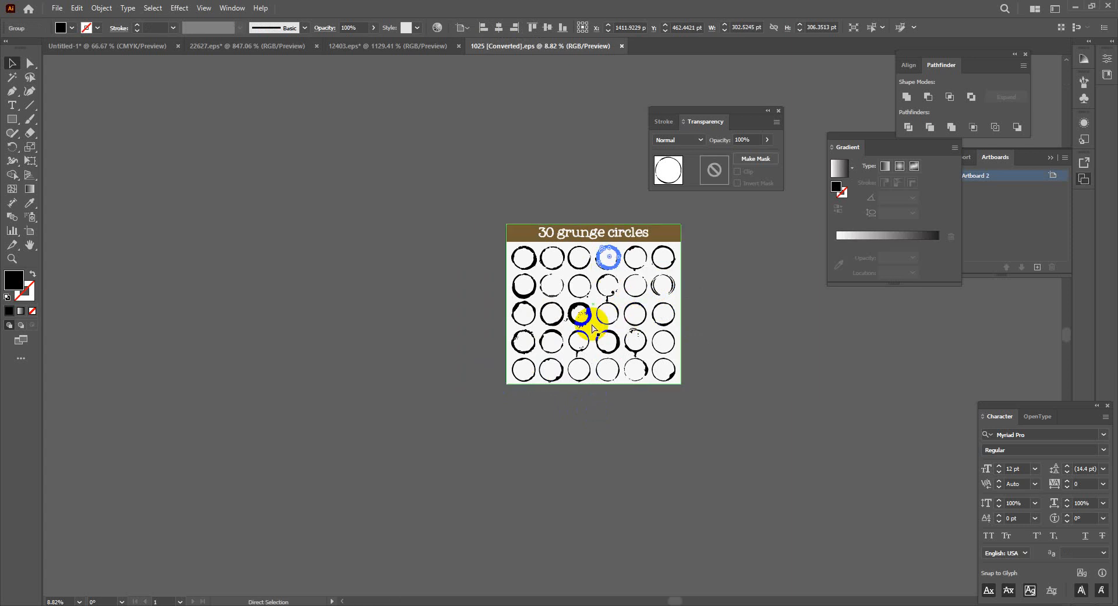
key(ctrl+plus)
key(ctrl+plus)
key(ctrl+plus)
drag(612, 250, 544, 424)
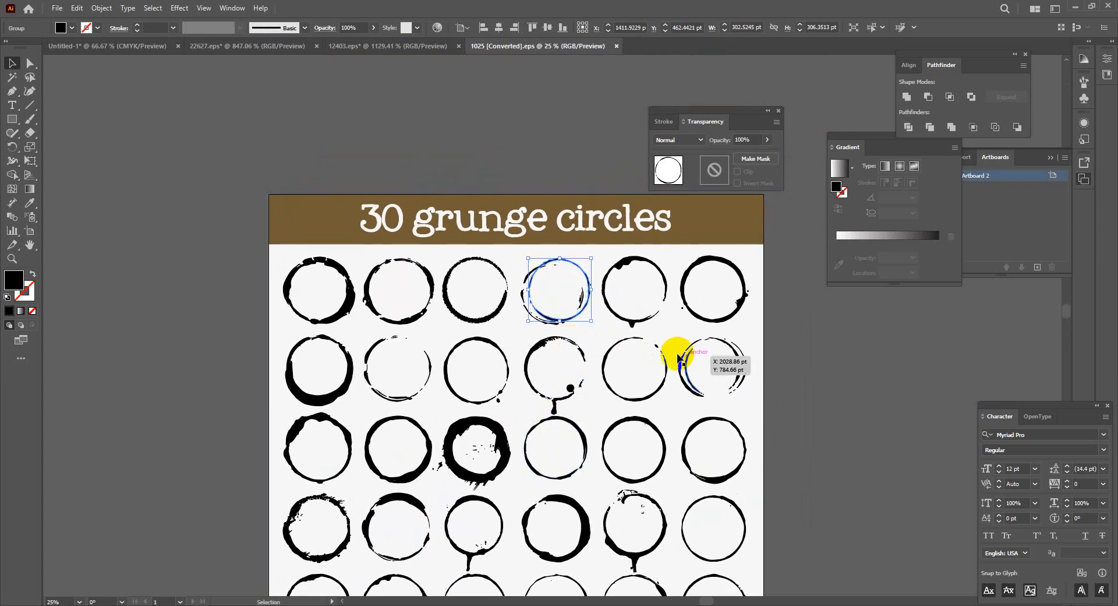
drag(502, 431, 414, 383)
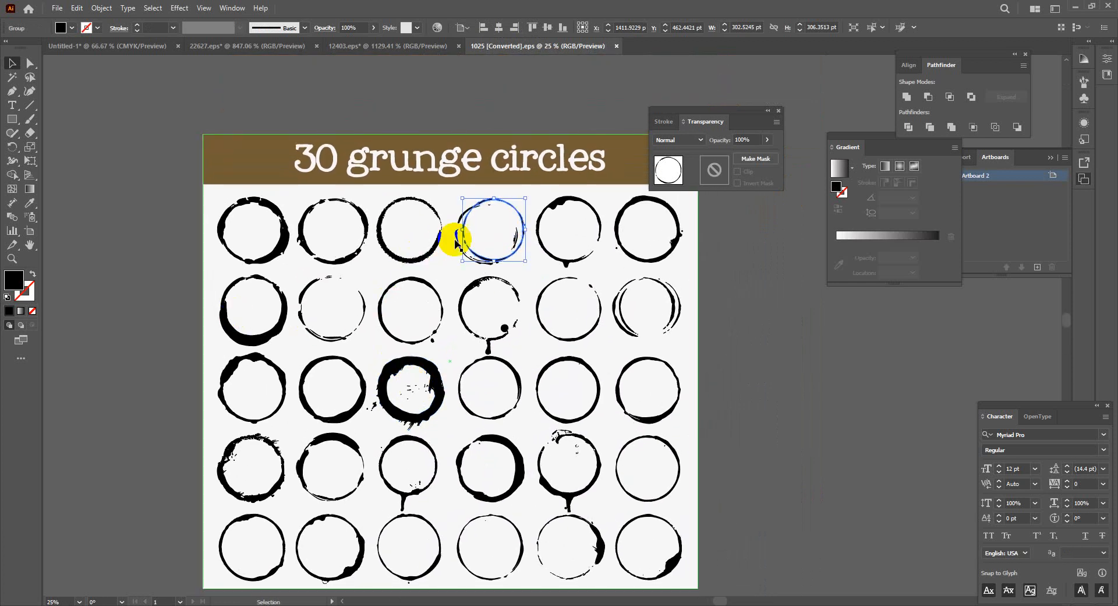
drag(608, 278, 792, 401)
key(Delete)
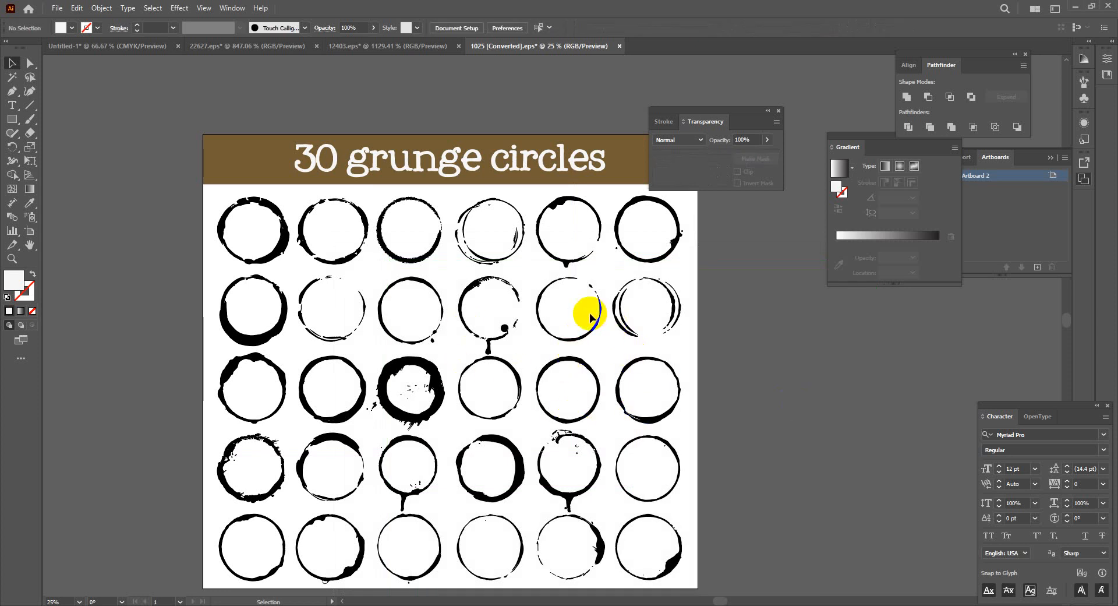
Select the grunge circle in row 1, column 4 and return to the Untitled-1 flyer
click(513, 238)
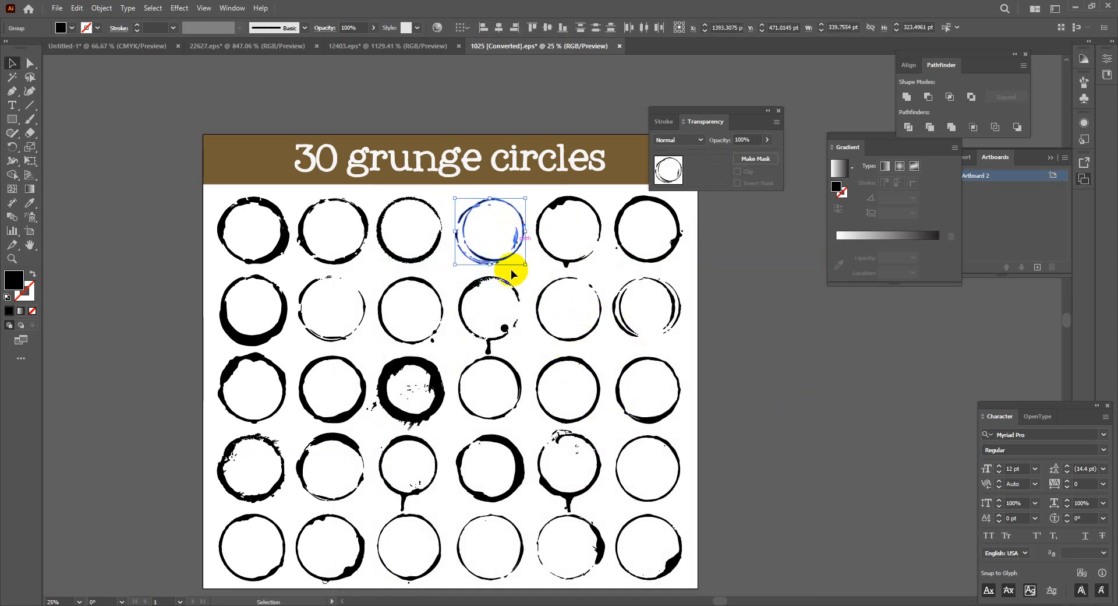
key(v)
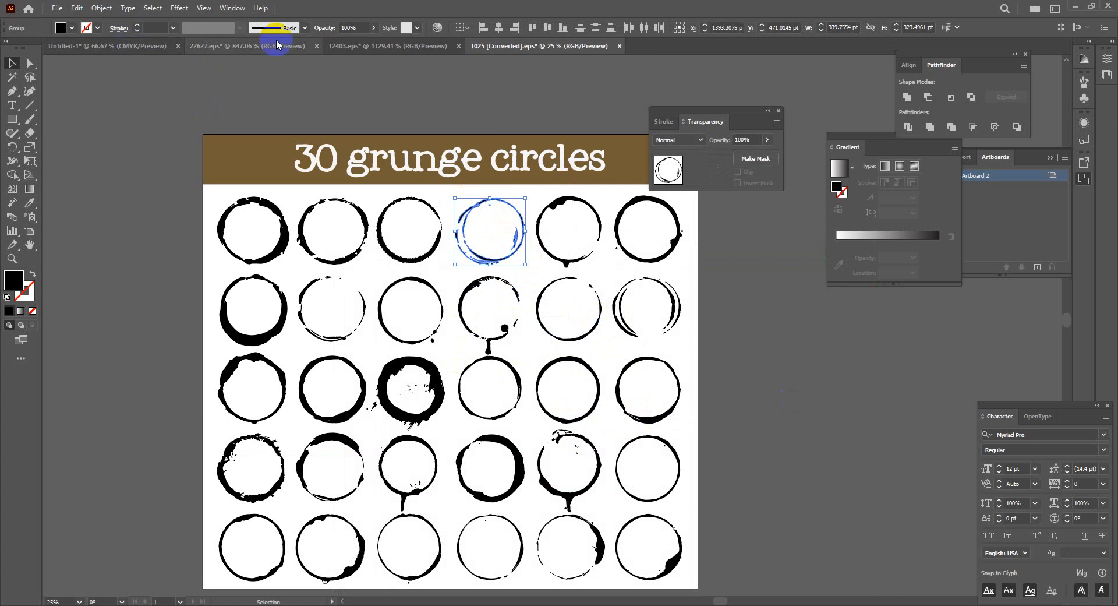
click(97, 46)
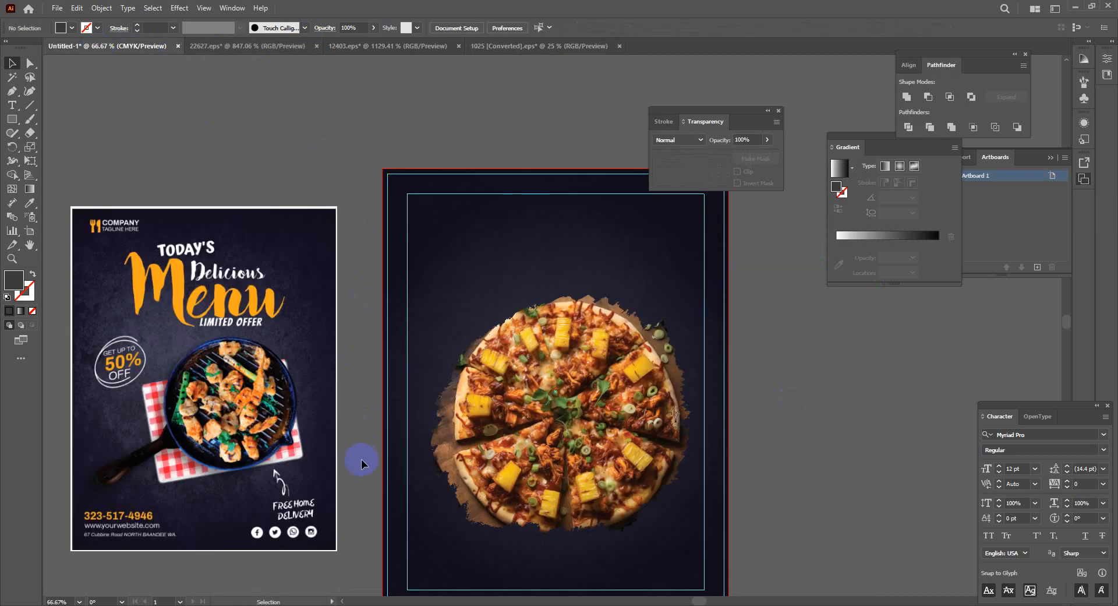
Paste the grunge circle, shrink it over the pizza and fill it white
key(a)
key(ctrl+v)
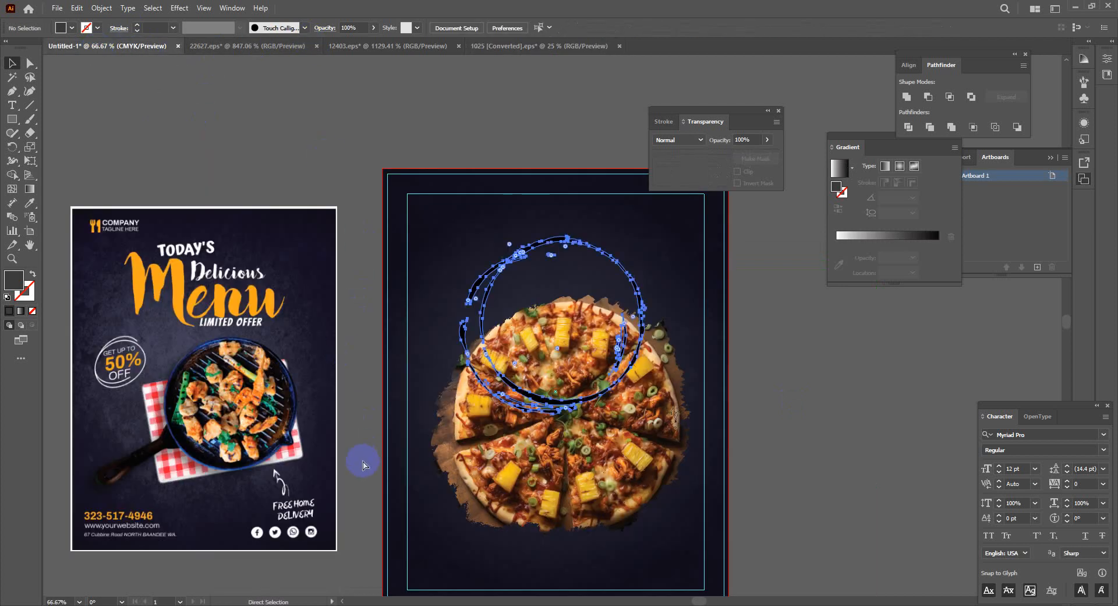
shift+click(647, 235)
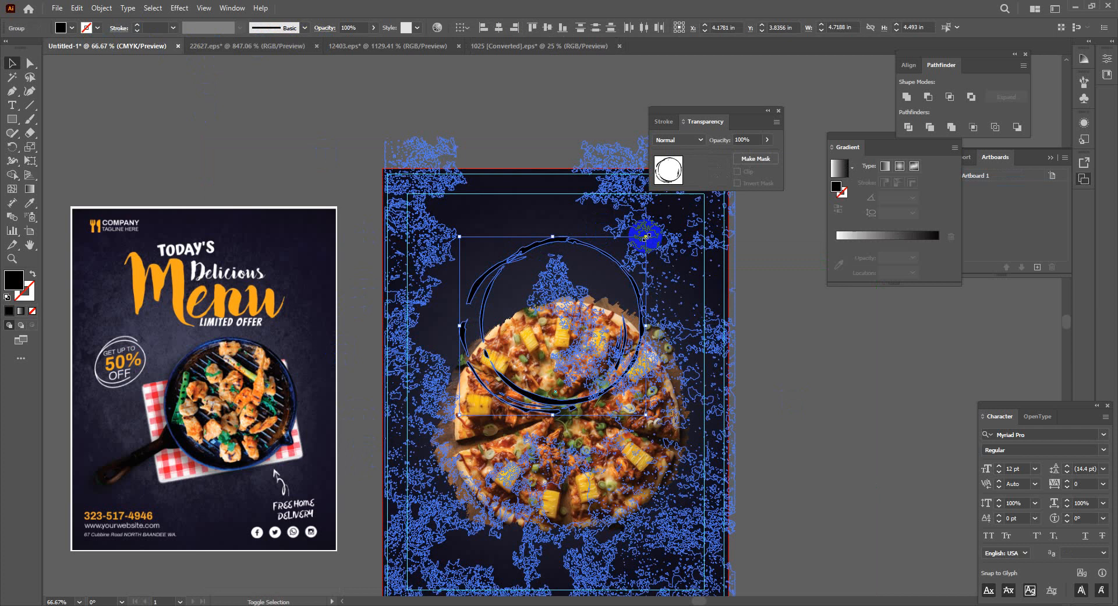
drag(646, 236, 542, 344)
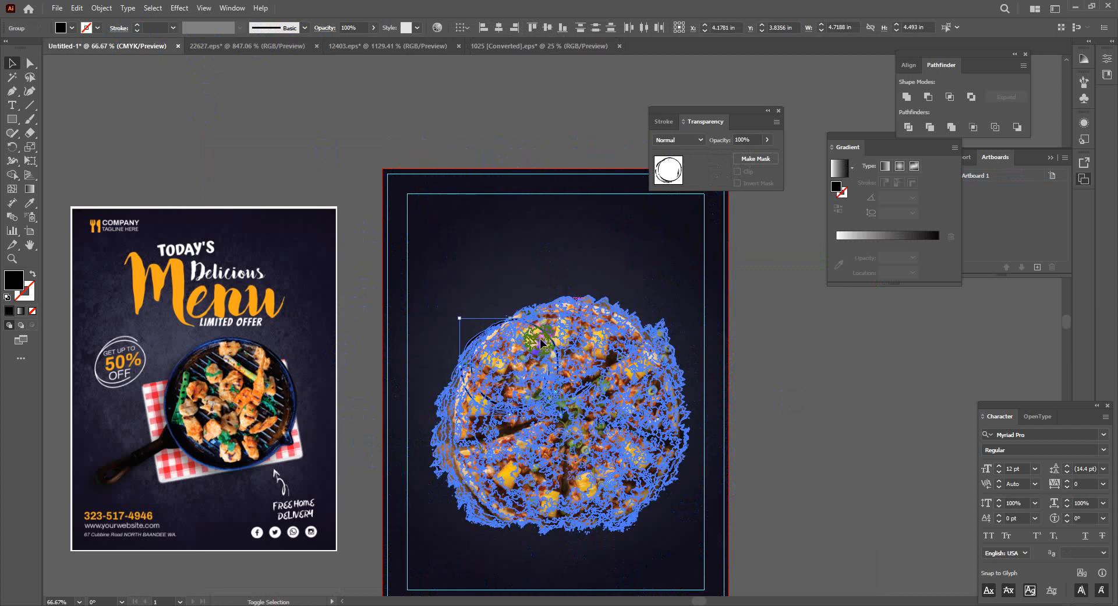
double_click(14, 280)
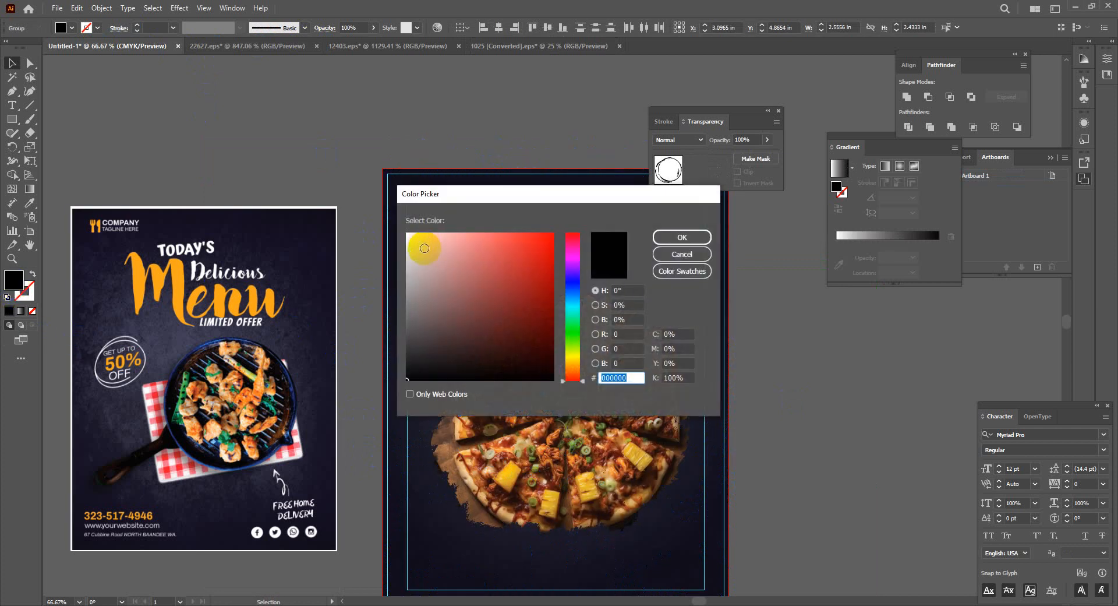
drag(424, 248, 392, 220)
click(681, 237)
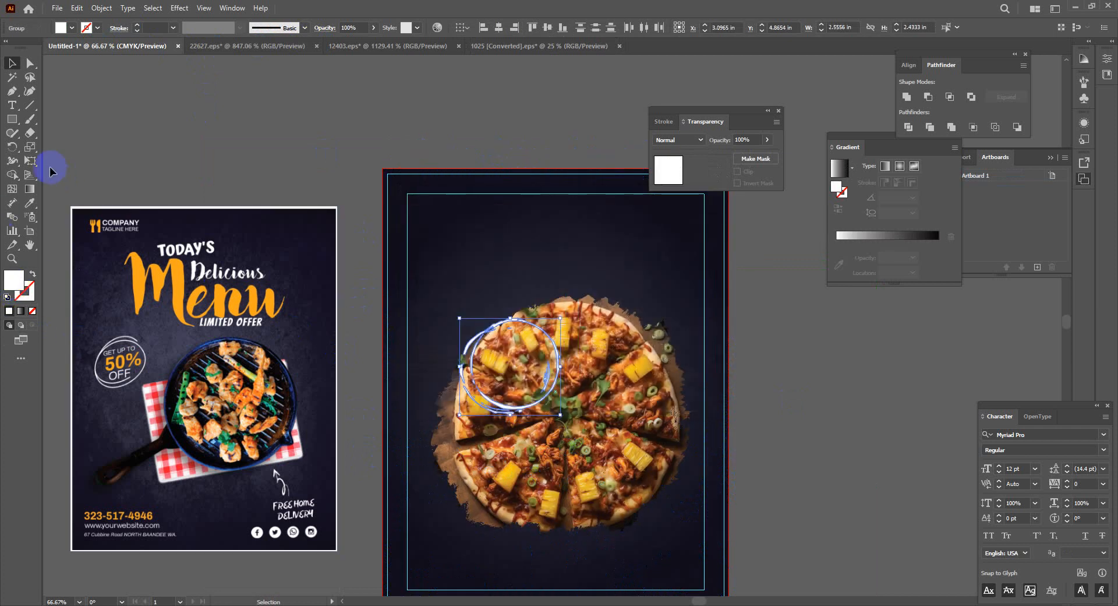
Move the white circle onto the pizza's upper-left edge and add a text line beside the artboard
click(436, 283)
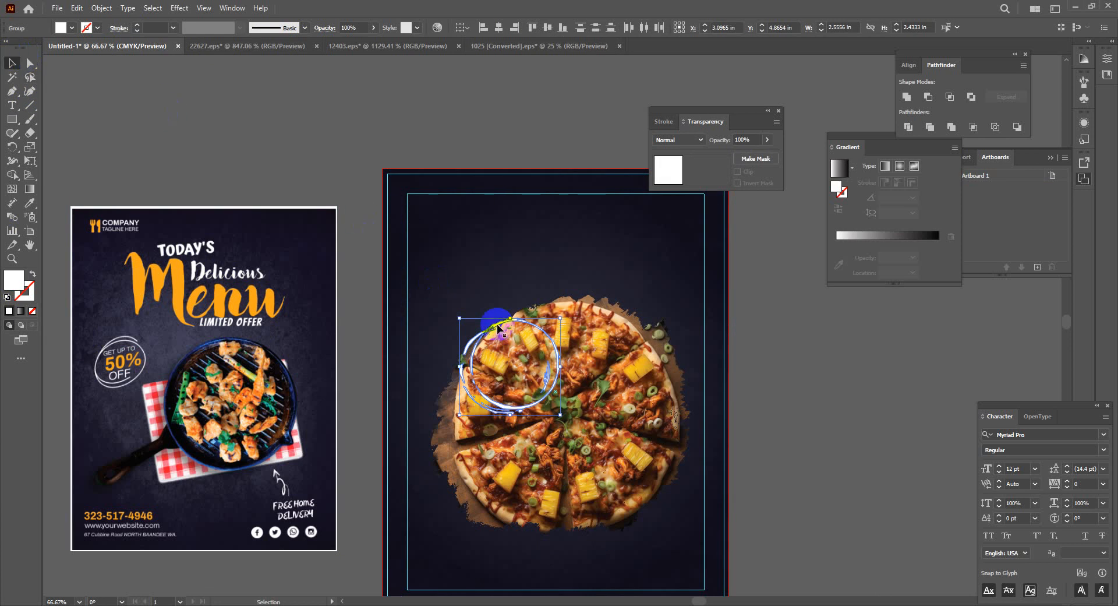
drag(493, 316, 457, 280)
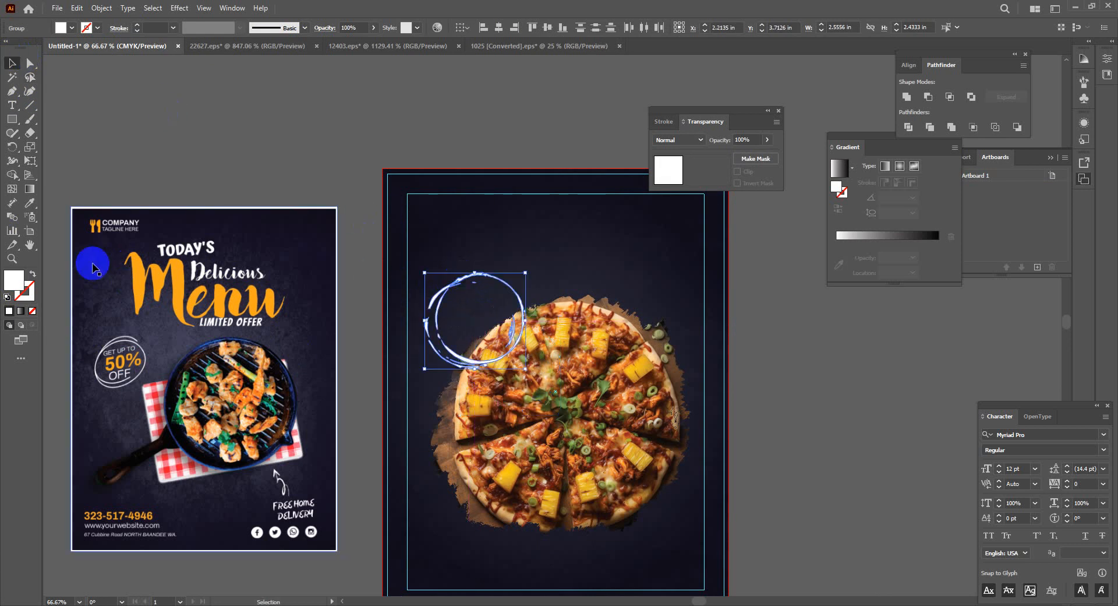
click(12, 105)
click(190, 133)
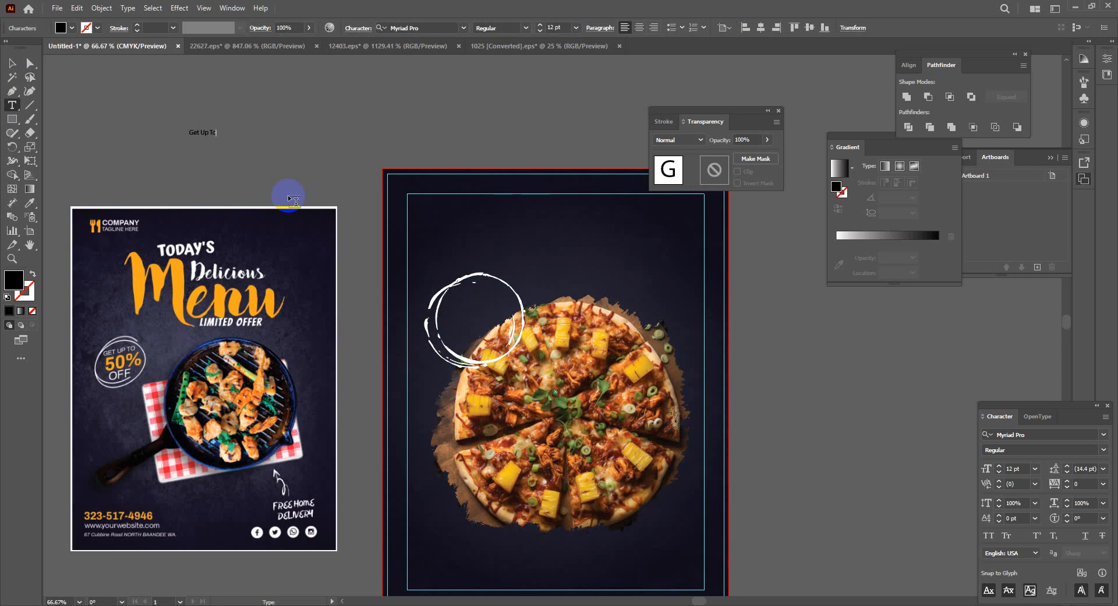
Duplicate the Get Up To text below itself and turn the copy into 50%
click(12, 62)
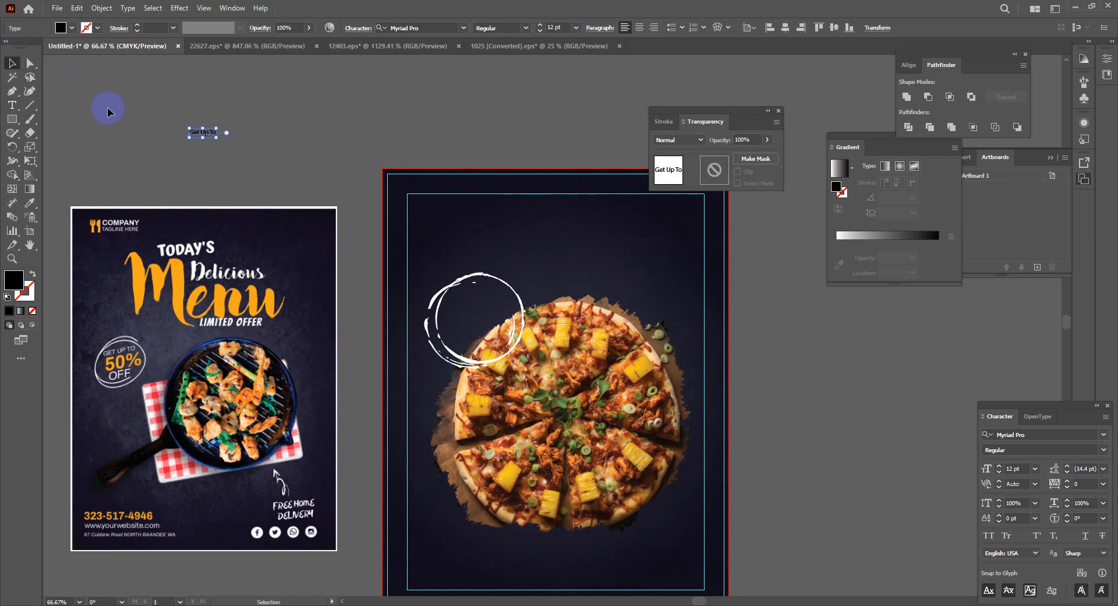
click(227, 168)
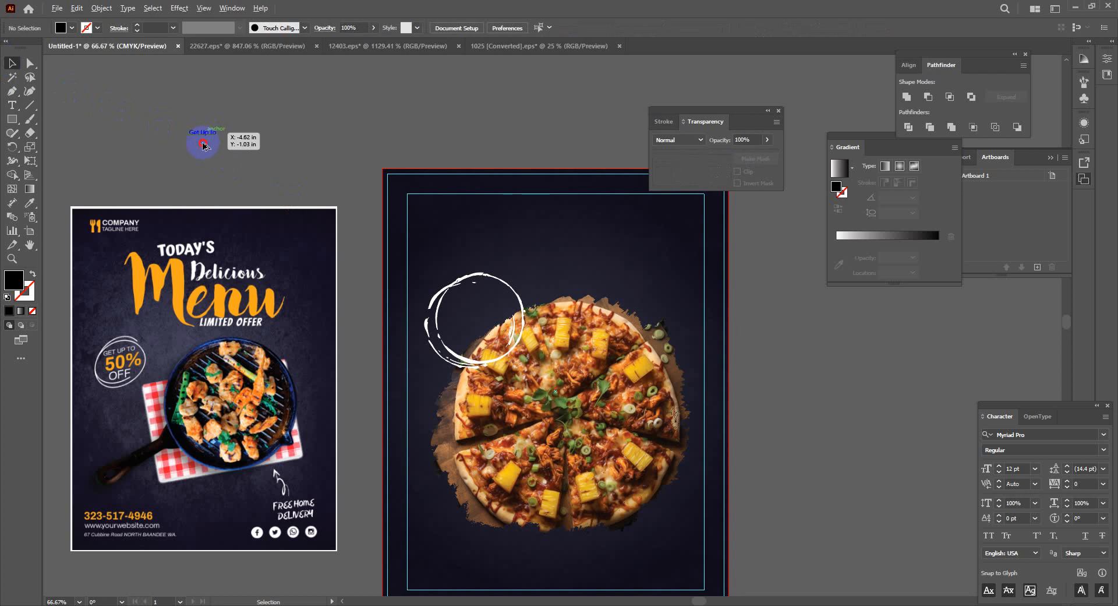
drag(202, 143, 199, 151)
double_click(200, 150)
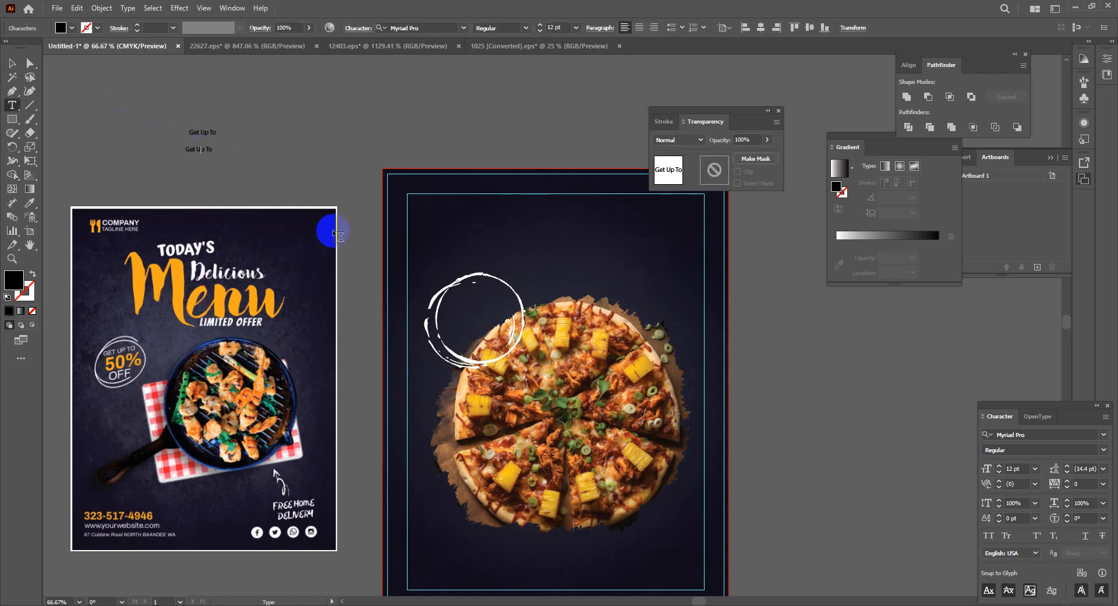
key(BackSpace)
key(BackSpace)
key(BackSpace)
key(BackSpace)
key(Delete)
key(Delete)
click(12, 62)
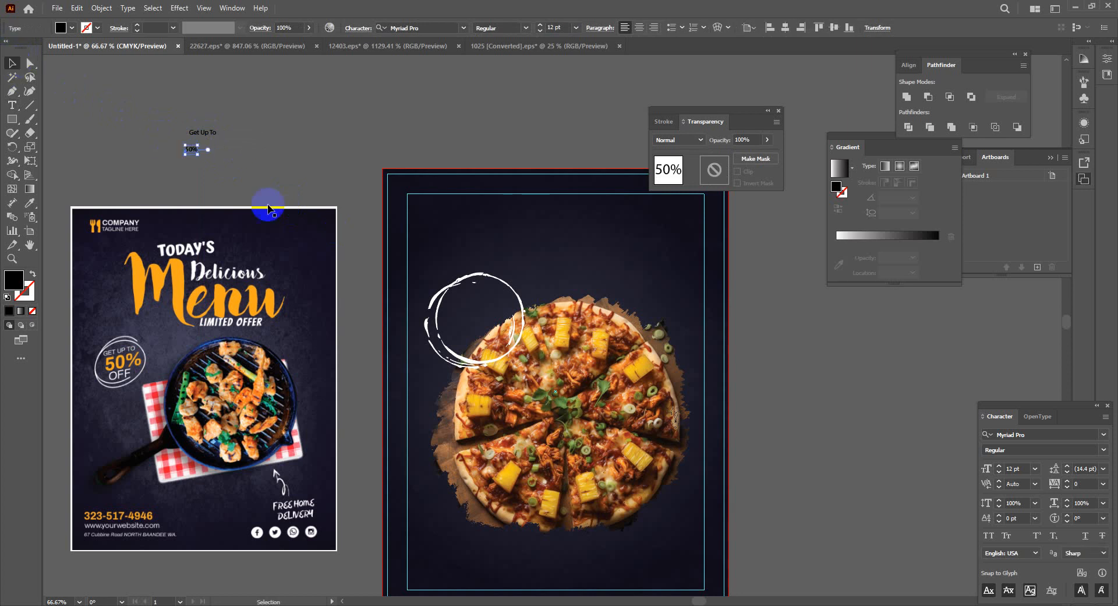
click(267, 209)
click(192, 154)
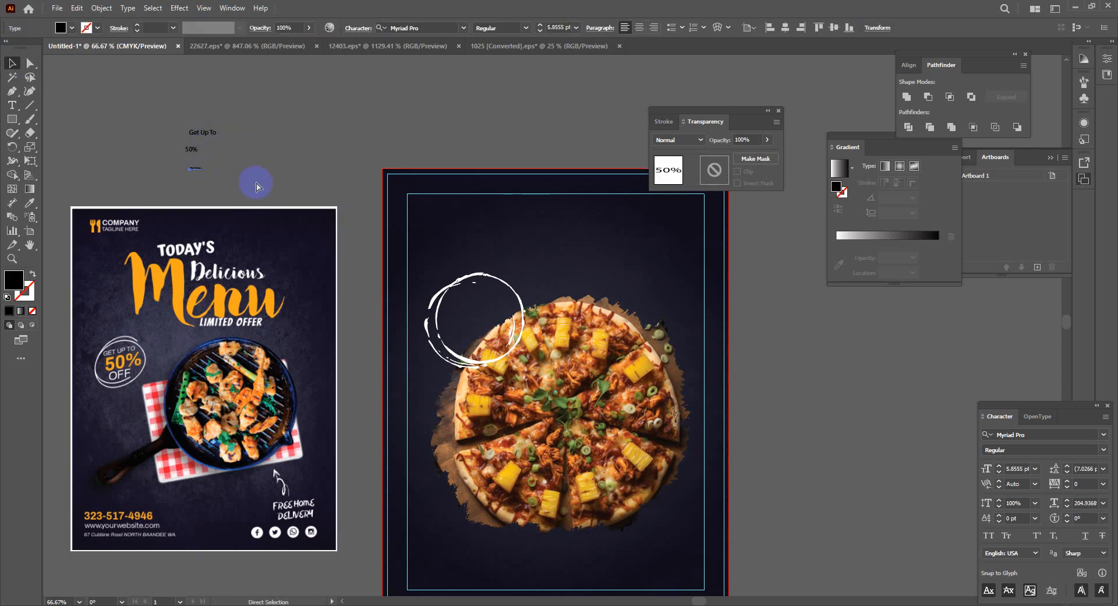
key(ctrl+z)
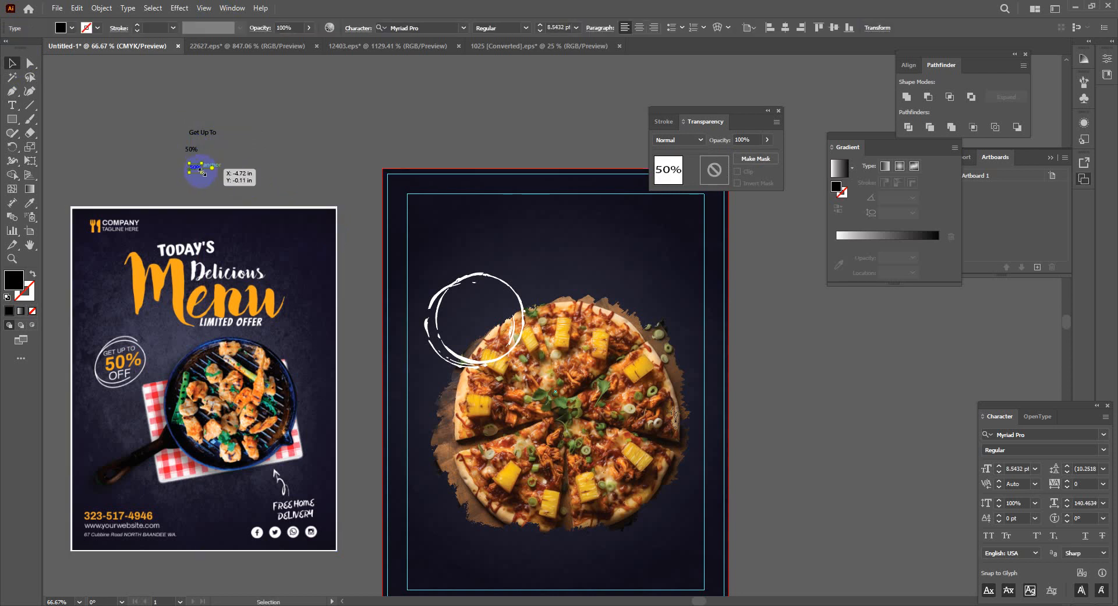
Replace the second 50% copy's text with Off
scroll(227, 181, up, 3)
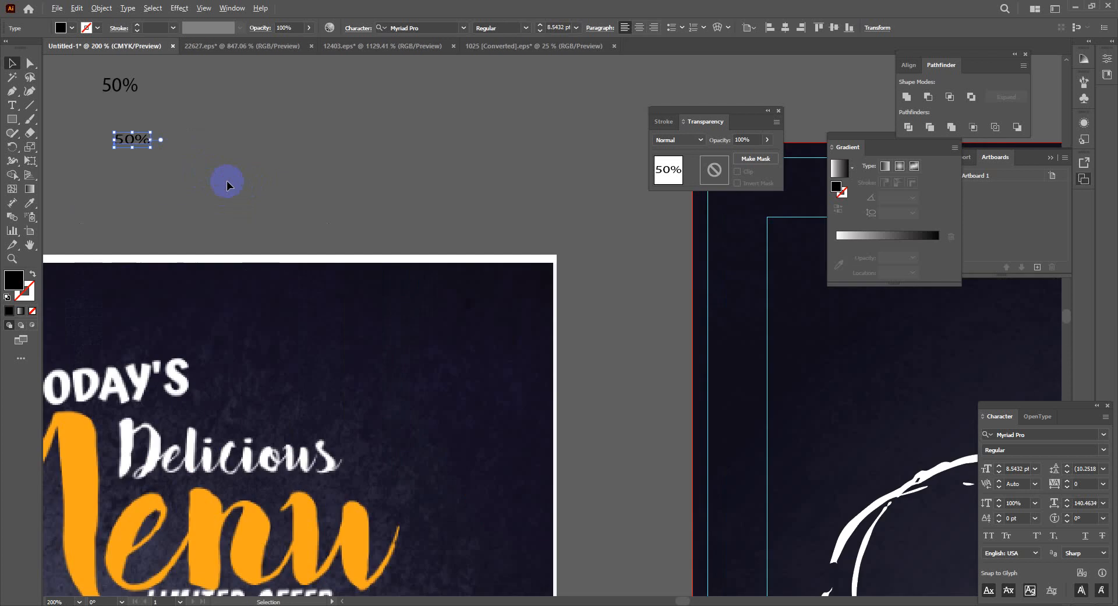
double_click(135, 144)
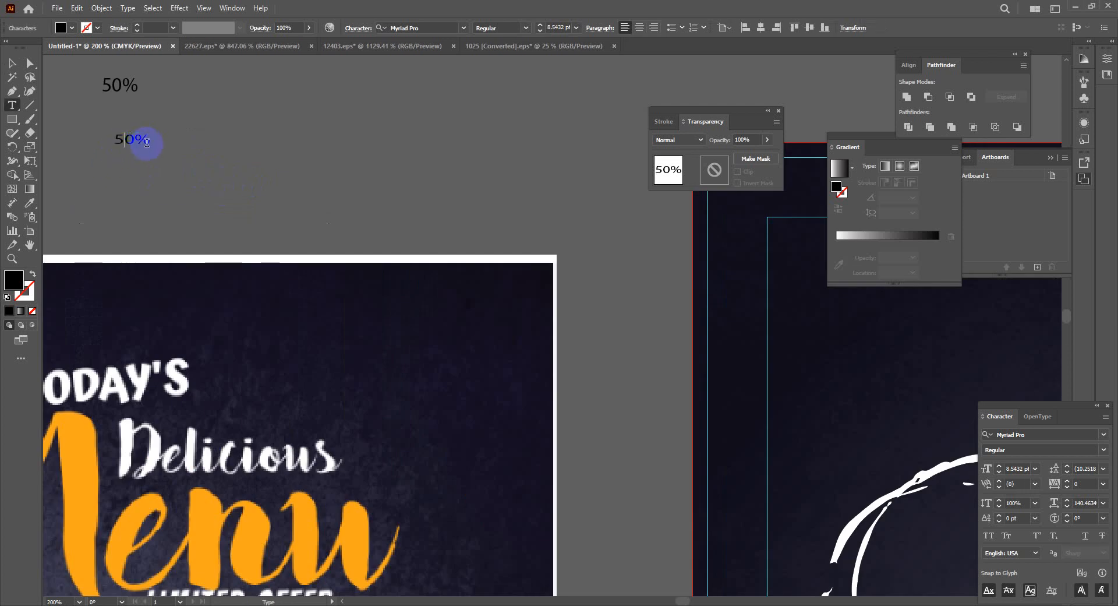
key(Escape)
key(ctrl+z)
double_click(127, 140)
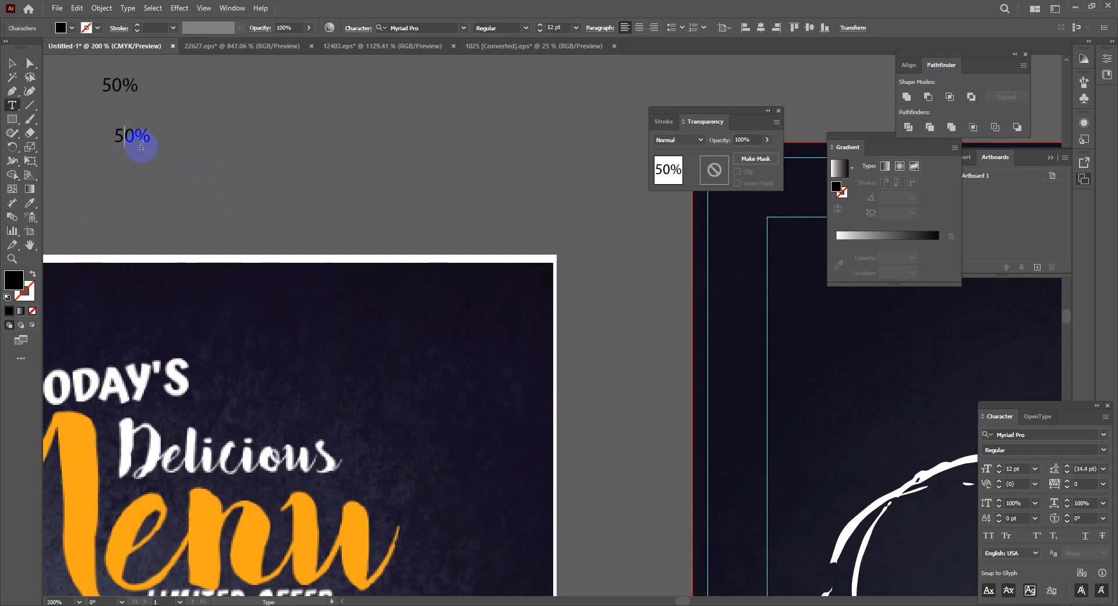
key(Delete)
key(Delete)
key(Delete)
text(Off)
click(13, 64)
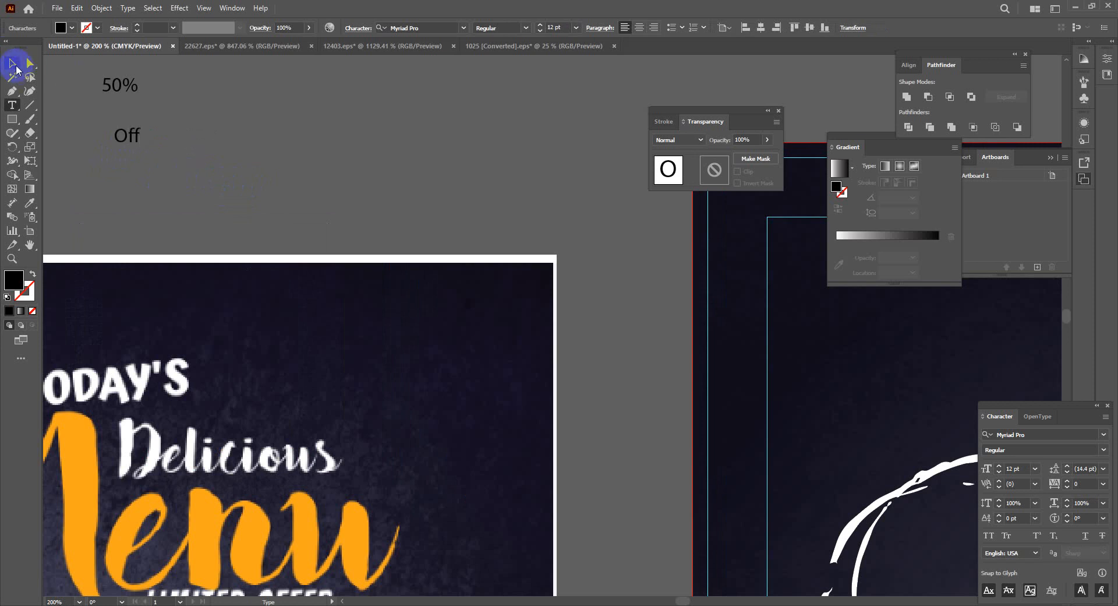
Zoom out to the flyer and marquee-select the three text lines
key(ctrl+minus)
key(ctrl+minus)
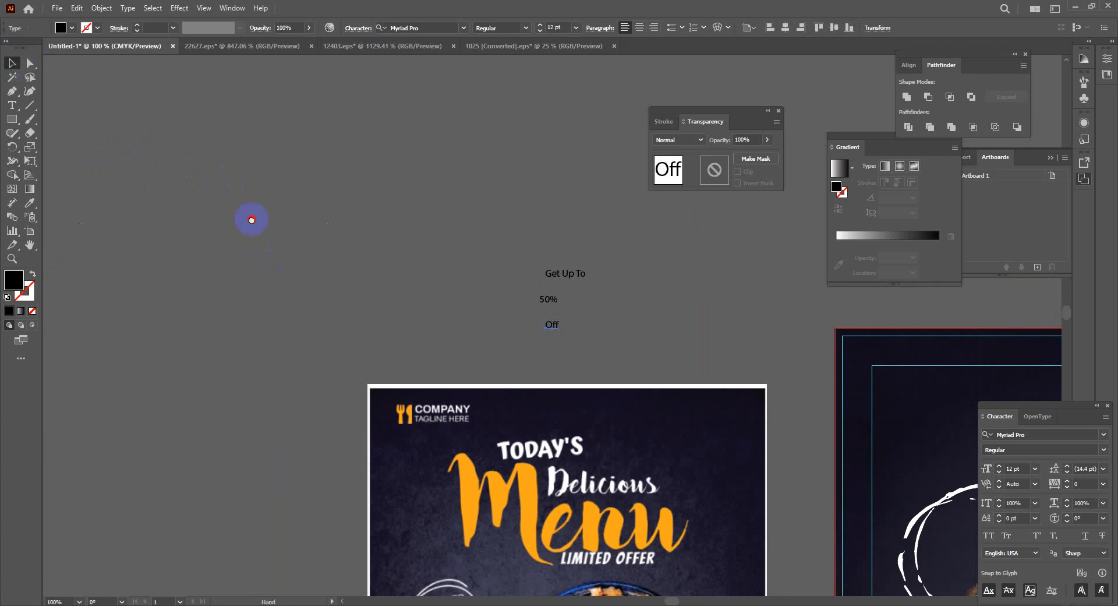
drag(252, 220, 159, 117)
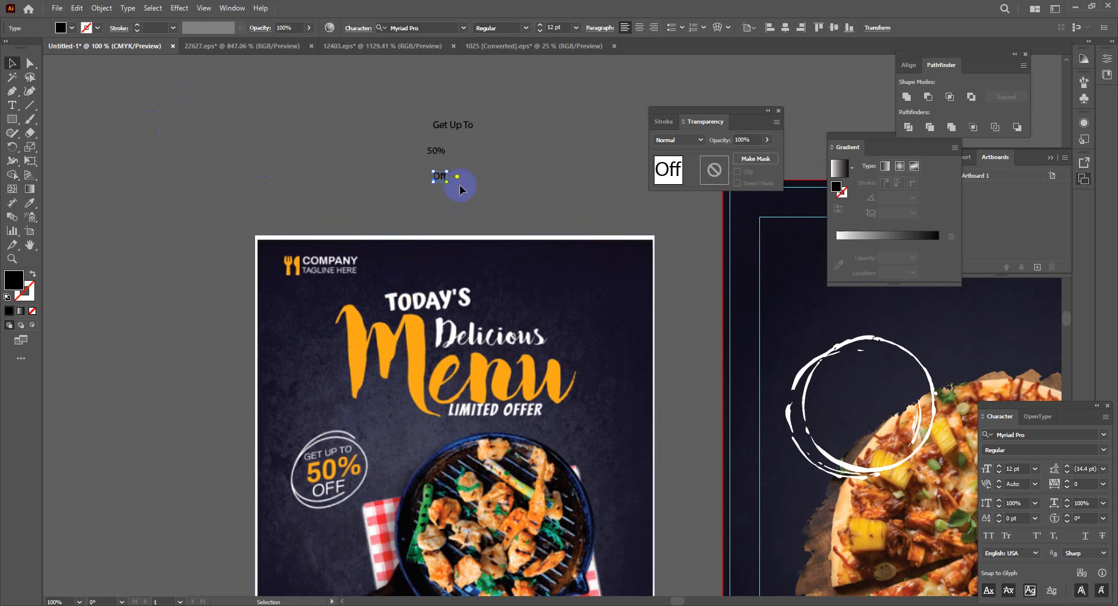
drag(416, 97, 497, 185)
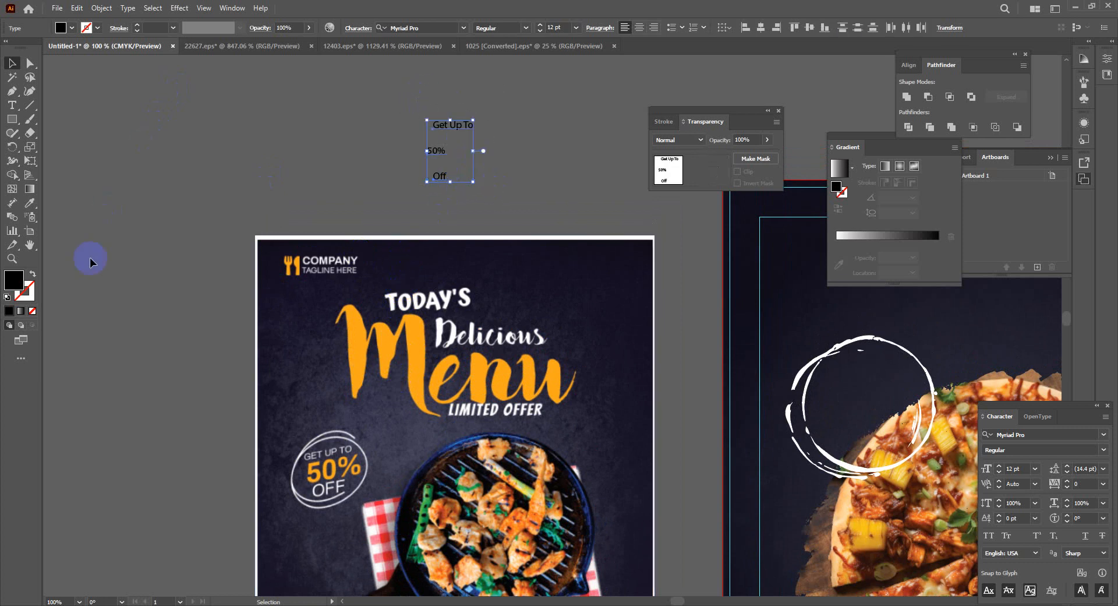
Fill the three text lines with white (FFFFFF)
double_click(16, 282)
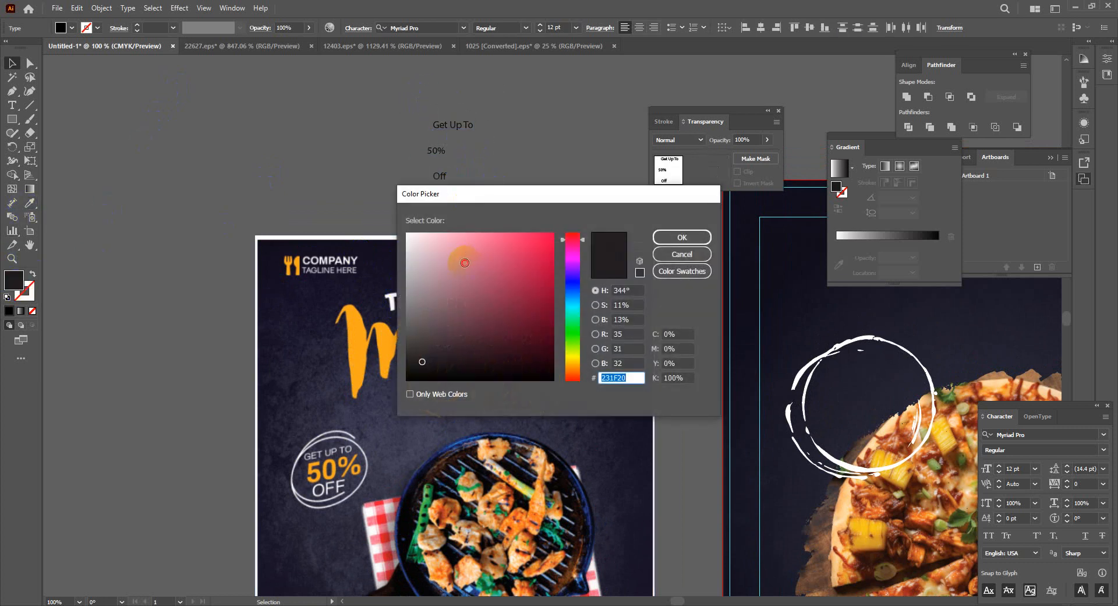
drag(461, 256, 392, 207)
key(Return)
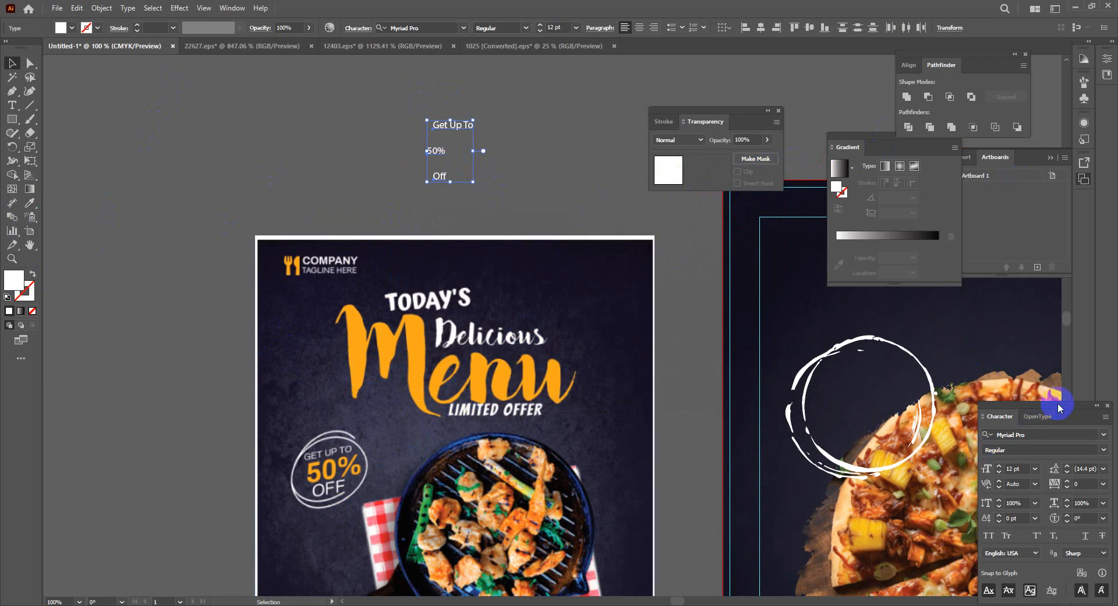
Set the three text lines' font to Montserrat in the Character panel
drag(1058, 403, 169, 167)
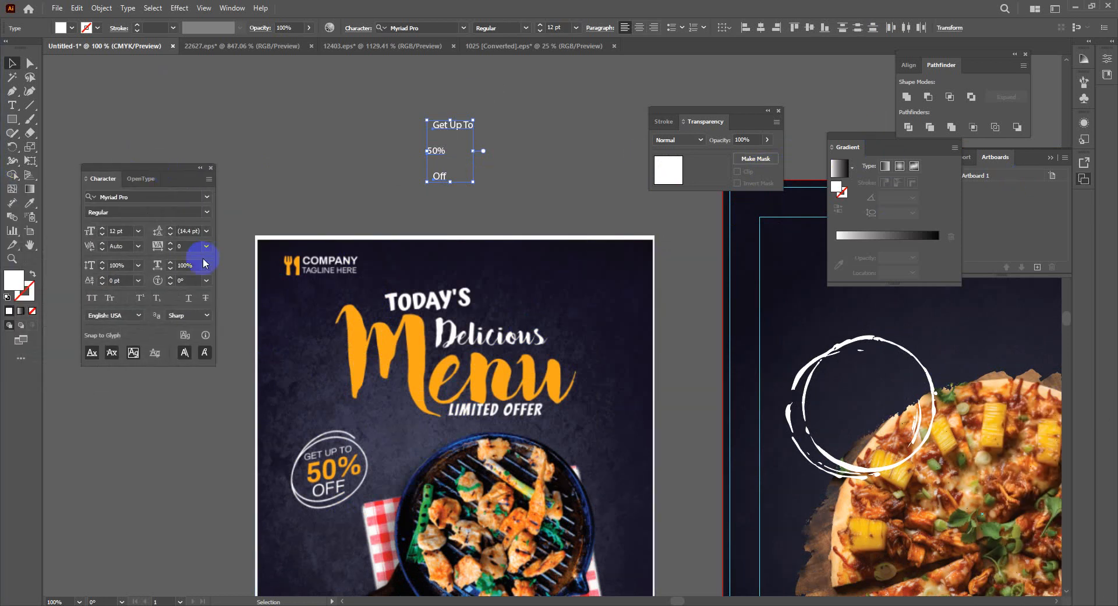
click(207, 196)
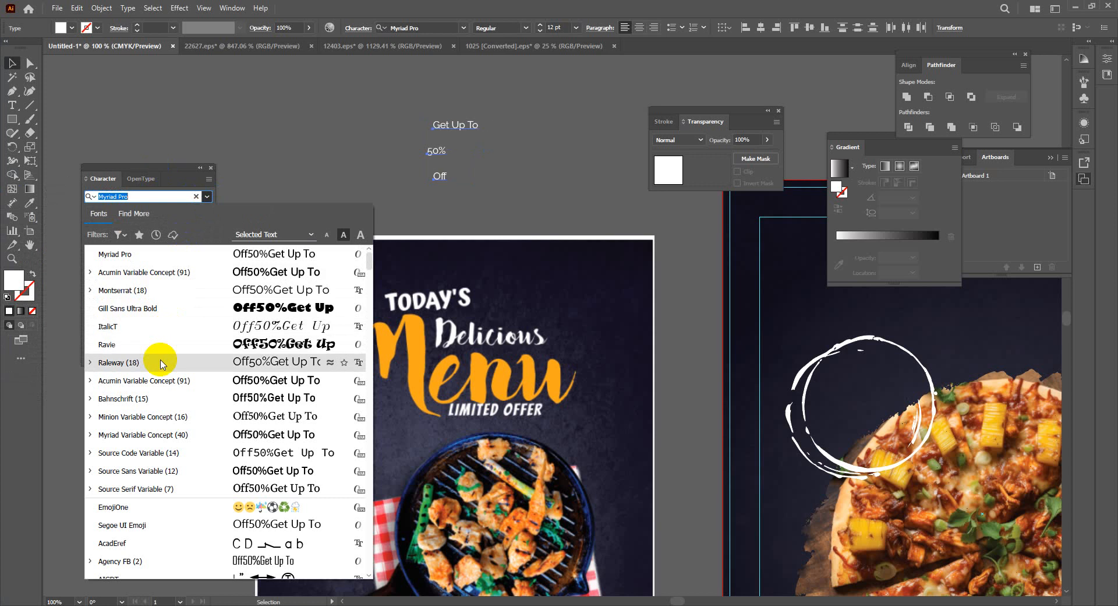
text(ro)
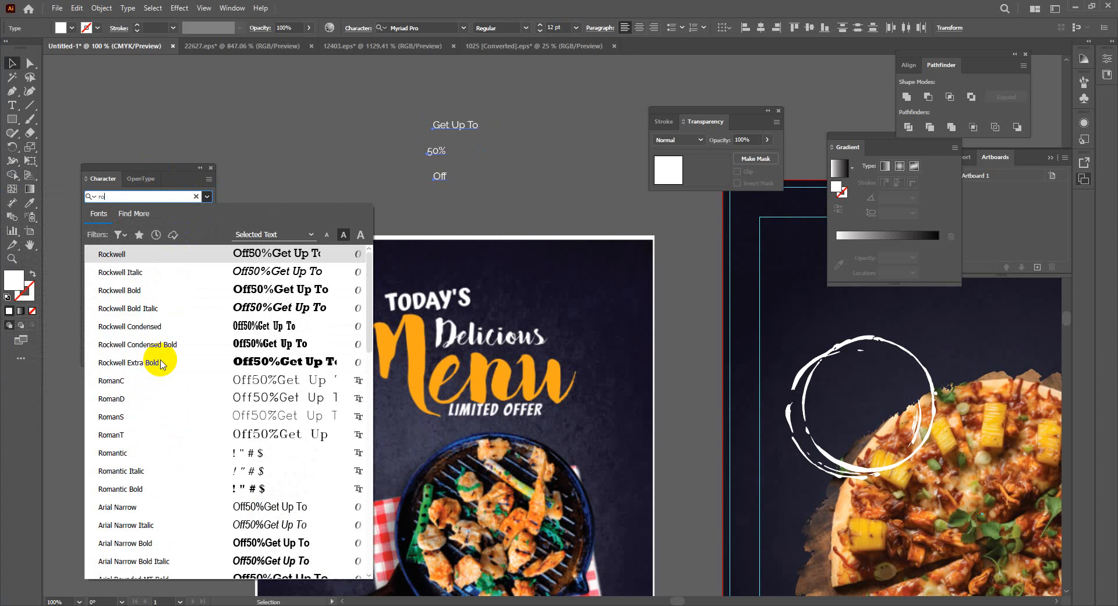
key(BackSpace)
key(BackSpace)
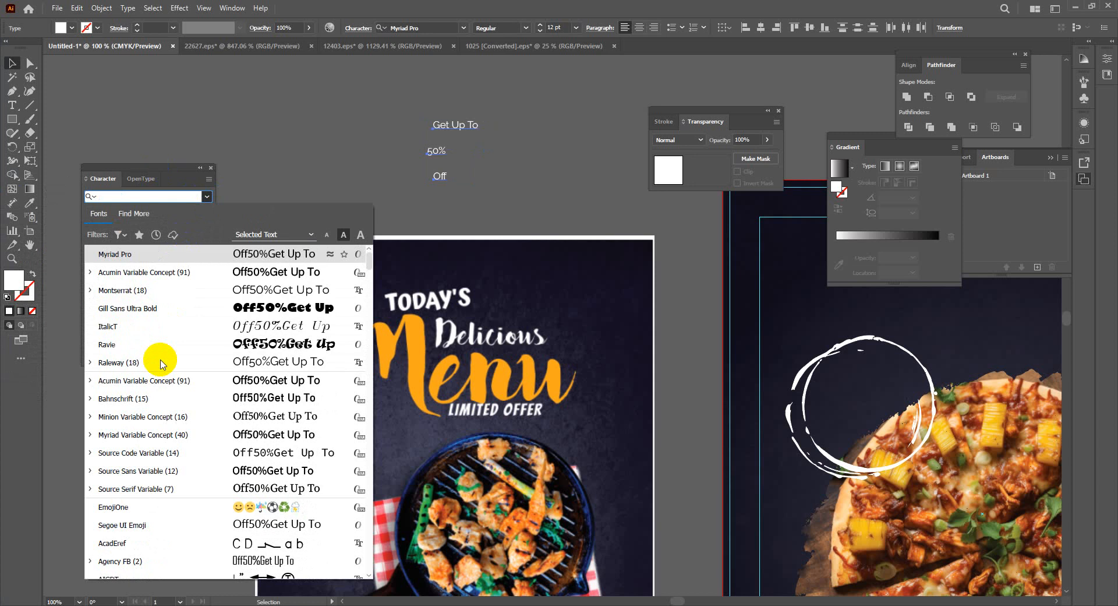
click(160, 290)
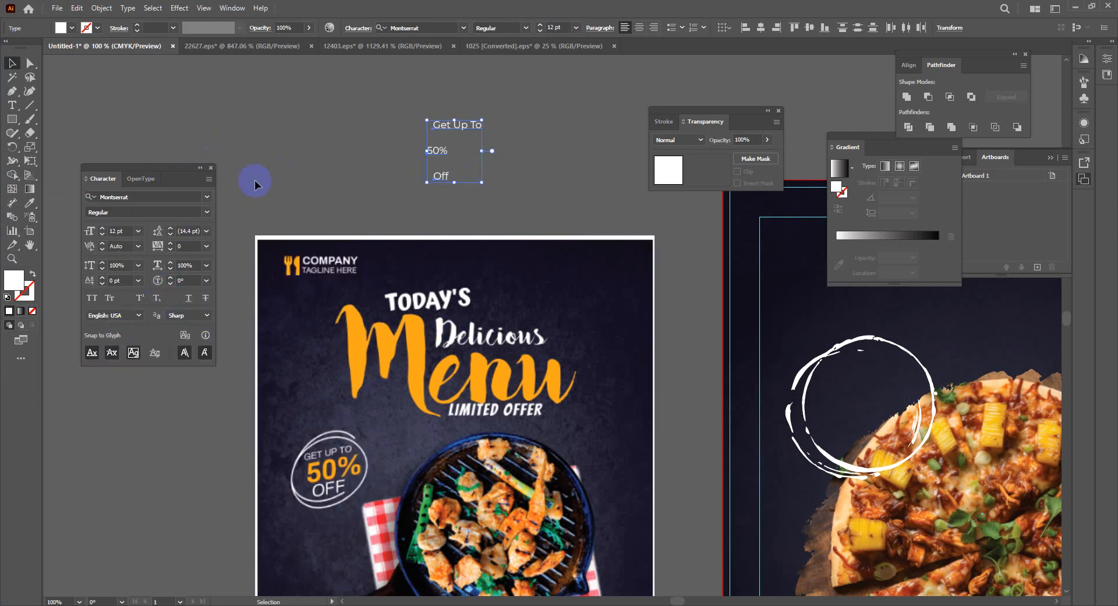
drag(10, 42, 15, 62)
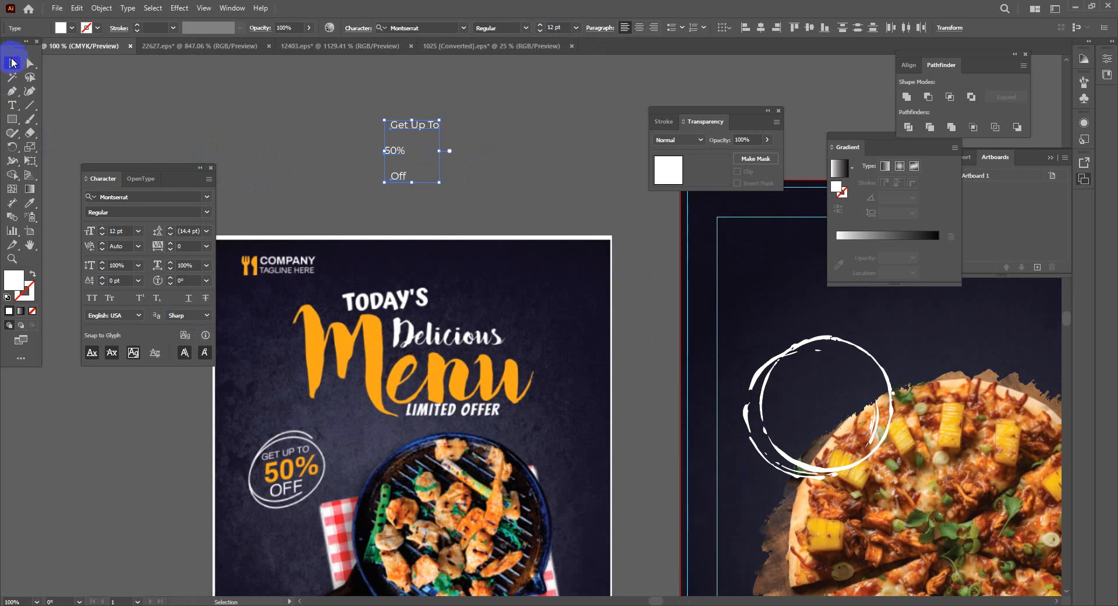
Make 50% Montserrat SemiBold at 26 pt in the orange sampled from Menu
click(258, 142)
click(398, 152)
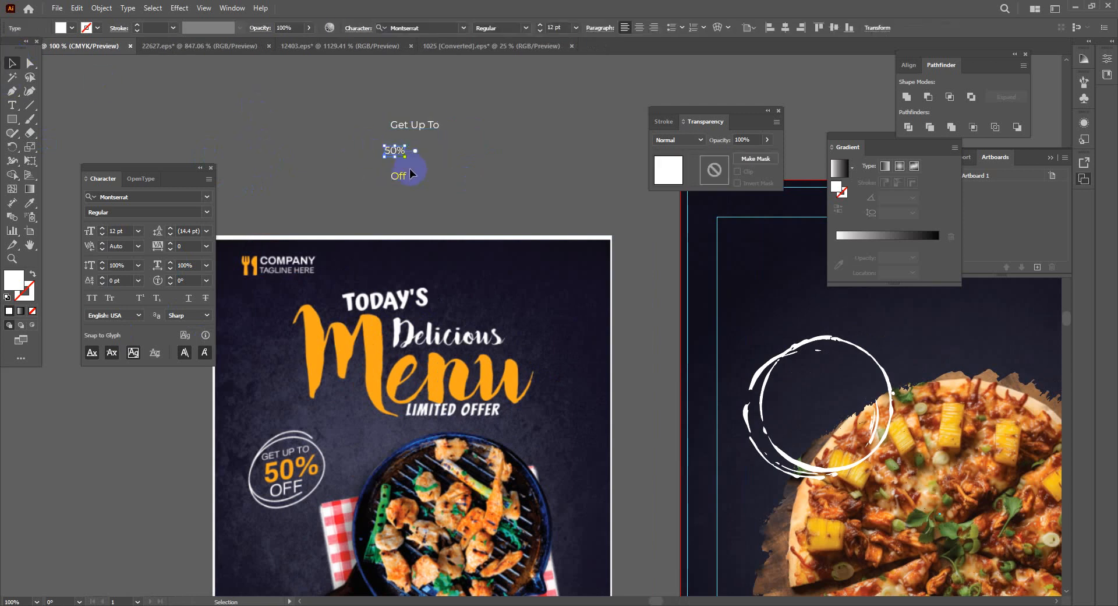
click(102, 228)
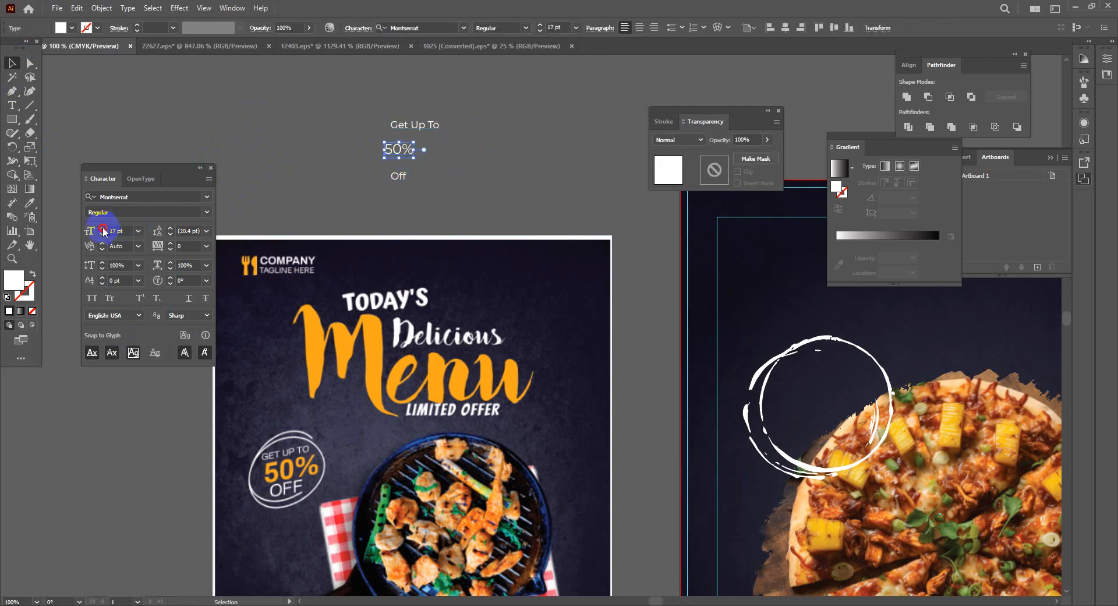
click(206, 211)
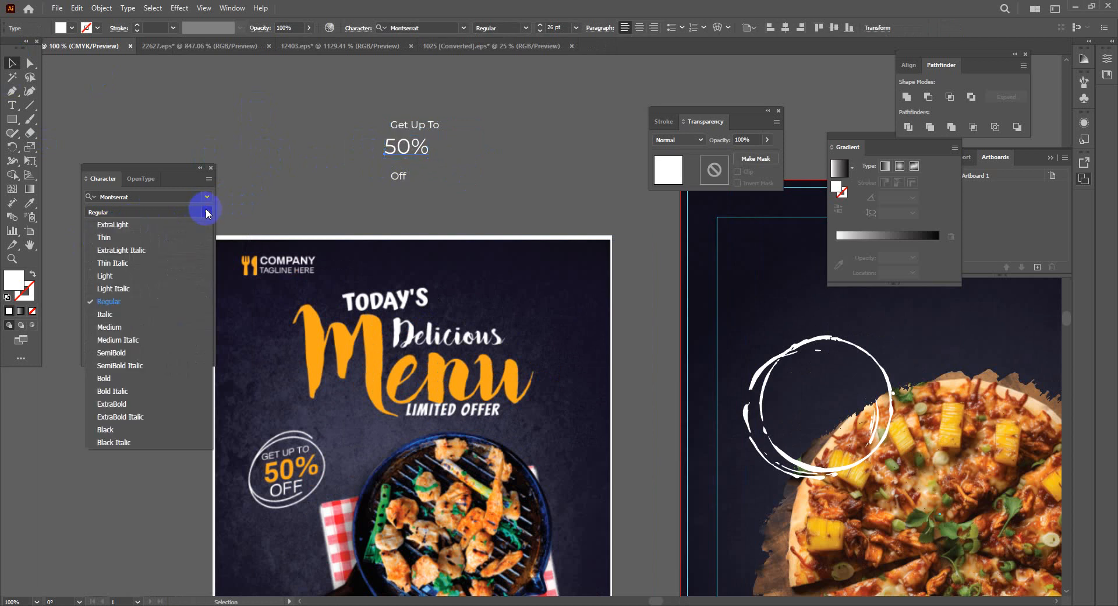
click(116, 352)
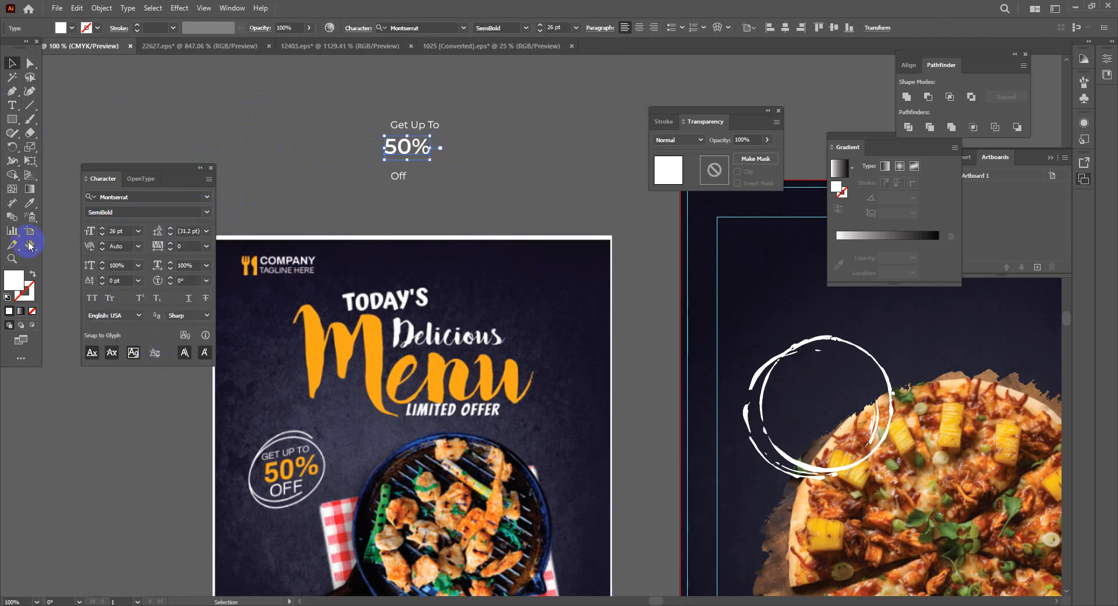
click(29, 202)
click(331, 343)
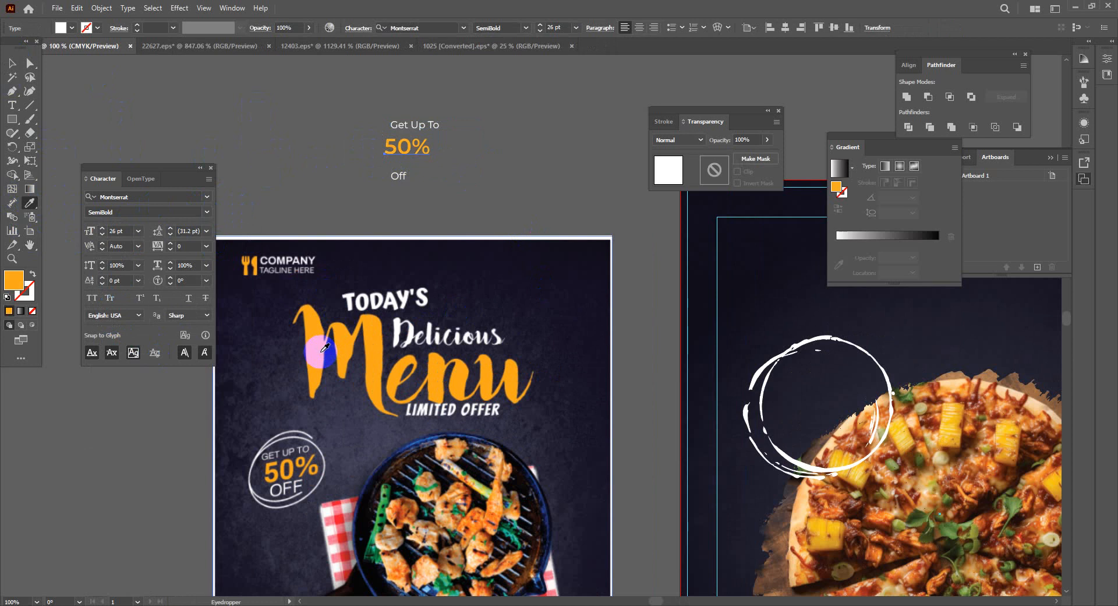
click(12, 62)
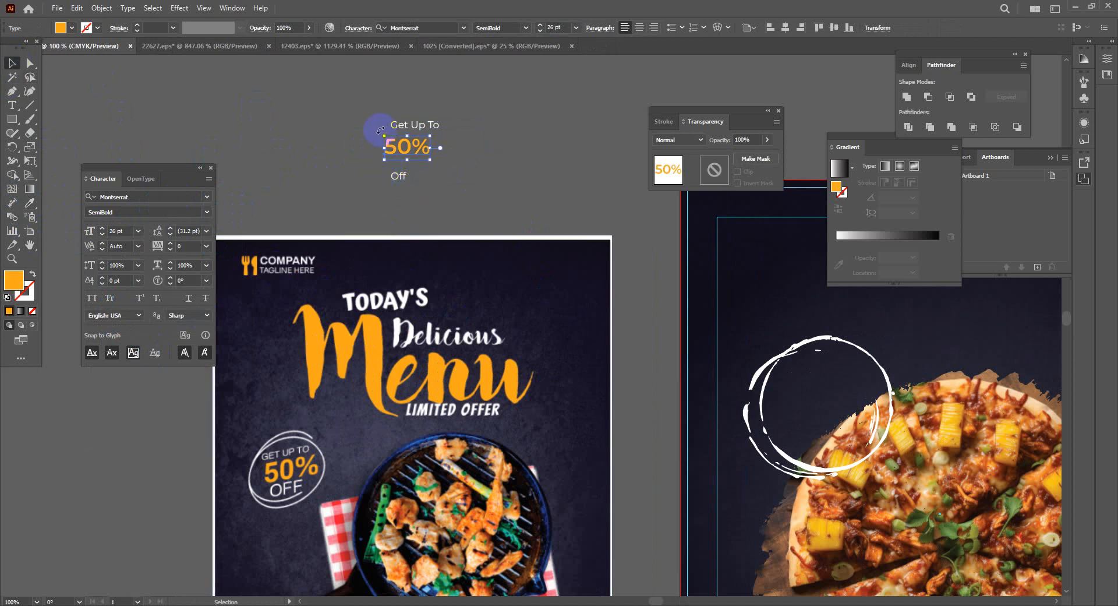
Set Get Up To and Off to All Caps
click(417, 123)
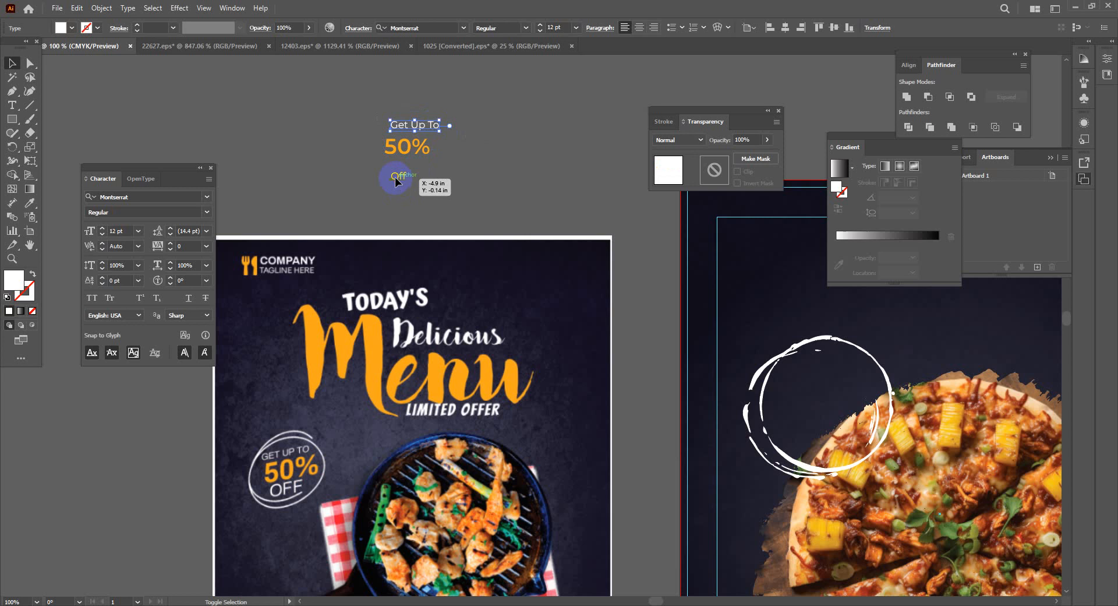
shift+click(396, 182)
click(92, 297)
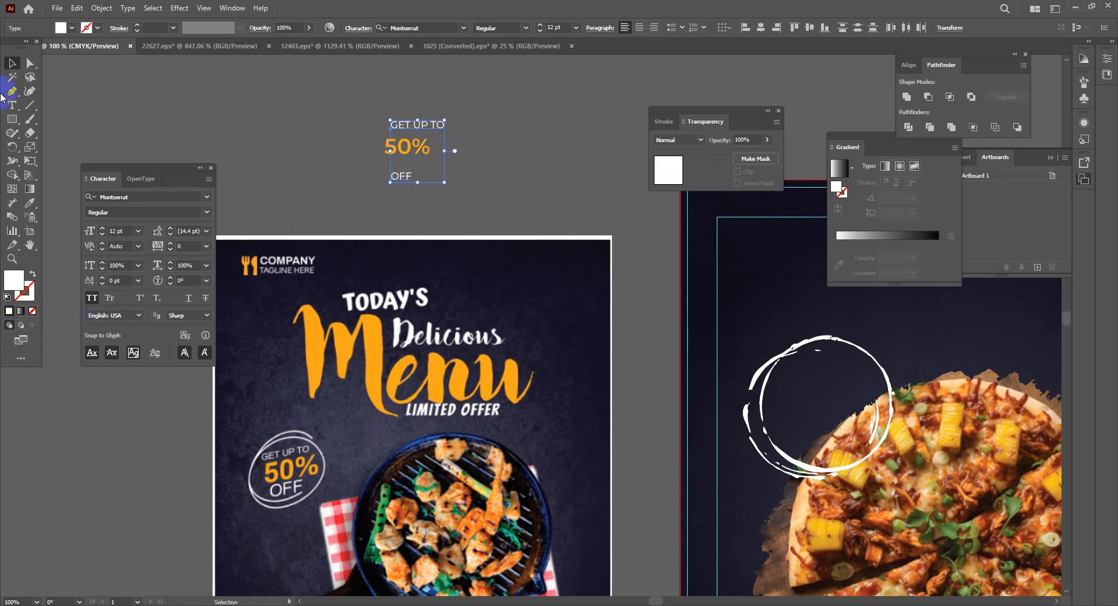
click(339, 186)
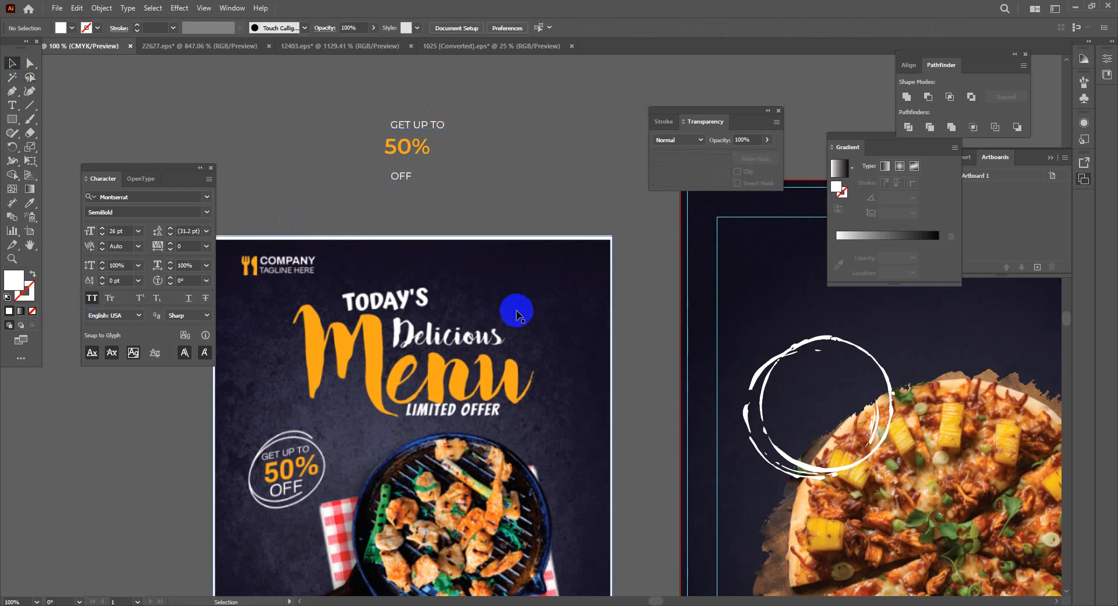
Stack GET UP TO, 50% and OFF inside the white grunge circle, then nudge the circle up-left
drag(419, 124, 819, 380)
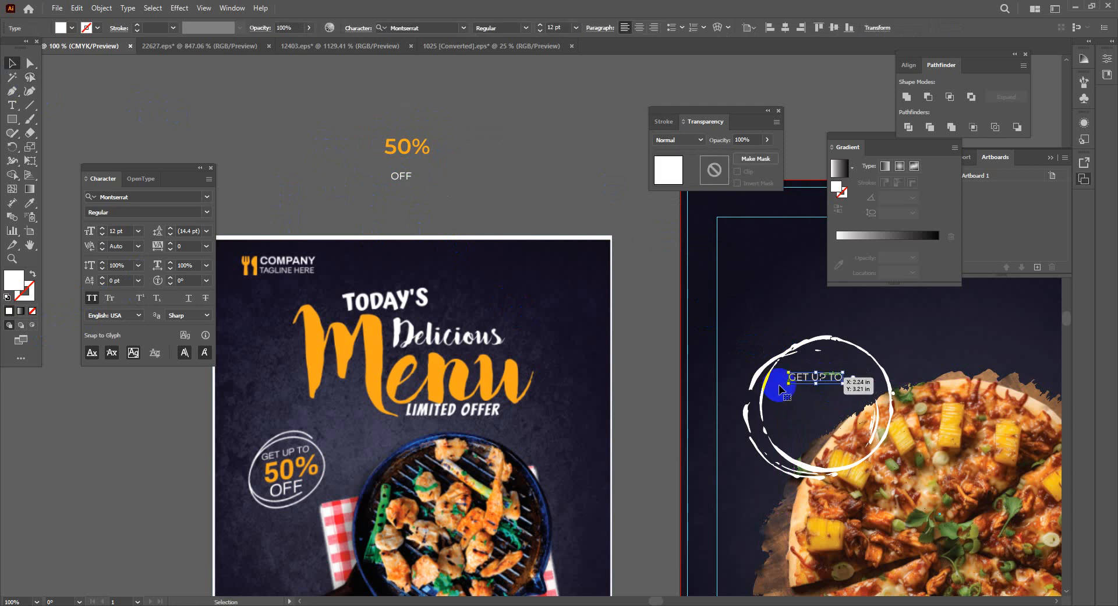
drag(412, 153, 822, 400)
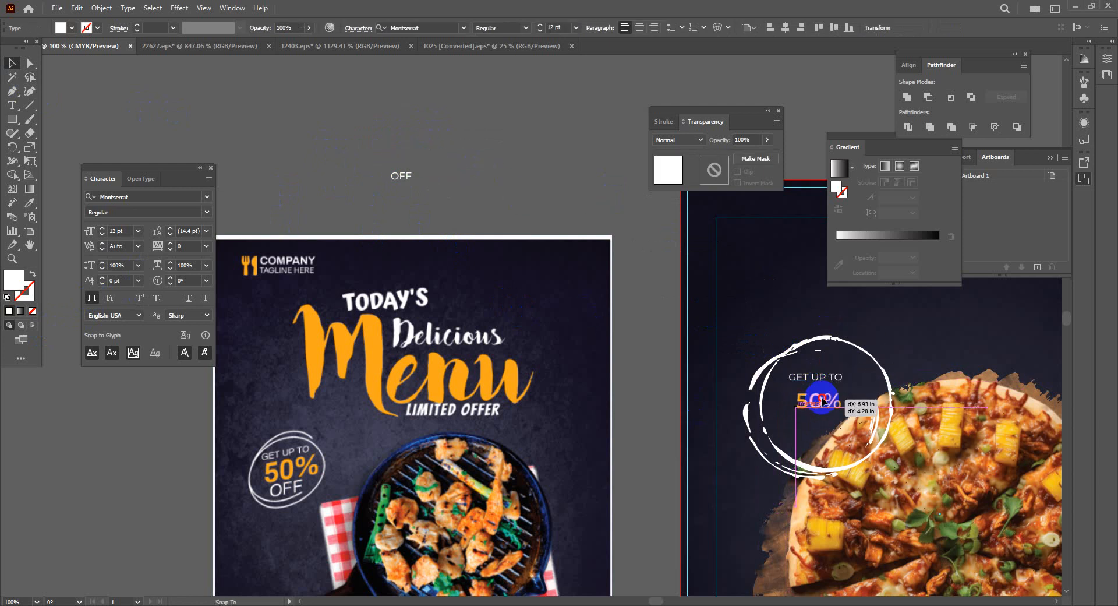
drag(386, 177, 816, 417)
drag(751, 479, 412, 444)
drag(461, 372, 494, 400)
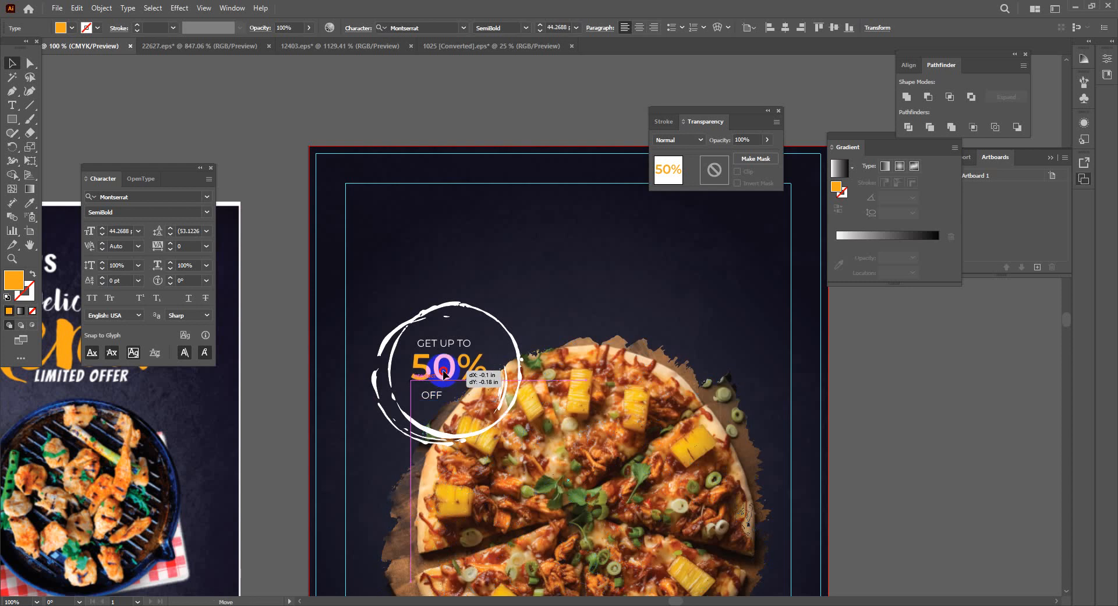
drag(495, 378, 490, 367)
mouse_move(433, 399)
mouse_down()
mouse_move(498, 375)
mouse_move(446, 394)
mouse_move(474, 392)
mouse_move(430, 395)
mouse_up()
shift+click(460, 402)
shift+click(458, 402)
drag(507, 333, 502, 336)
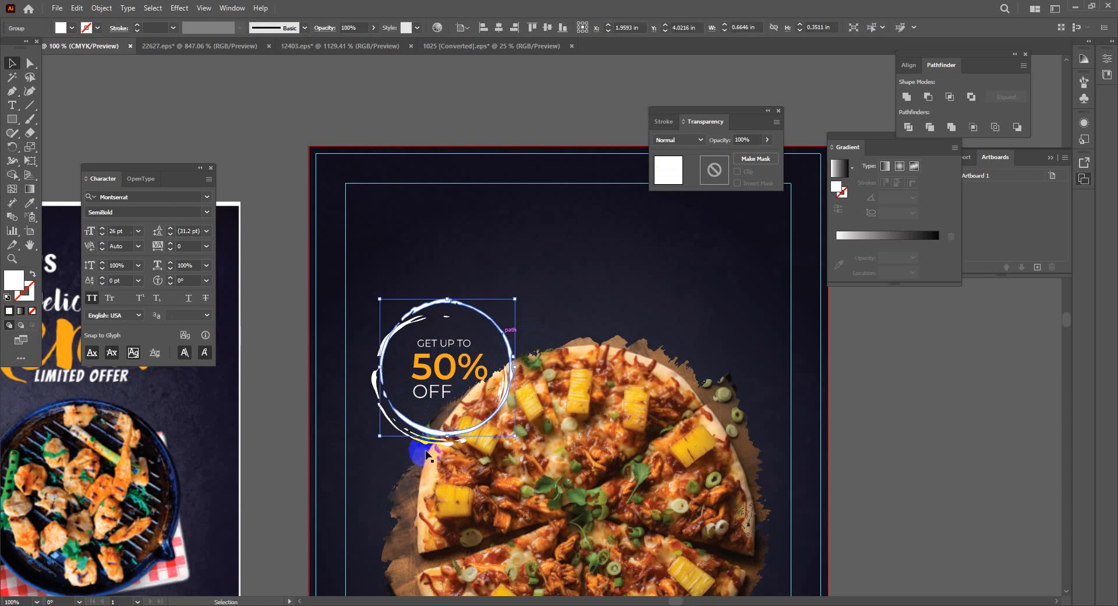
click(357, 379)
click(443, 352)
click(444, 343)
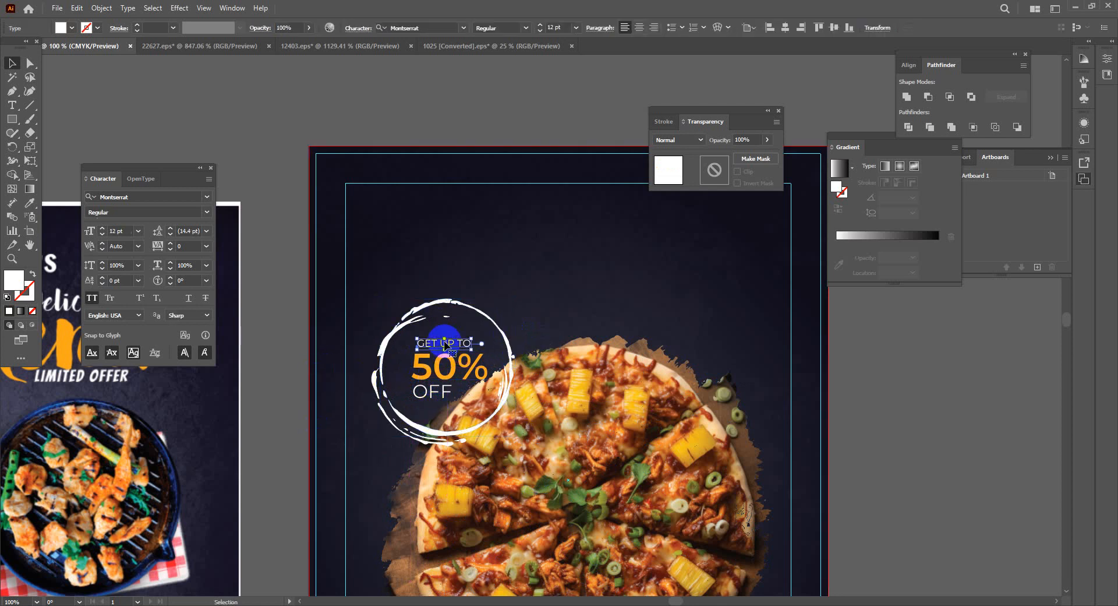
shift+click(449, 365)
shift+click(431, 398)
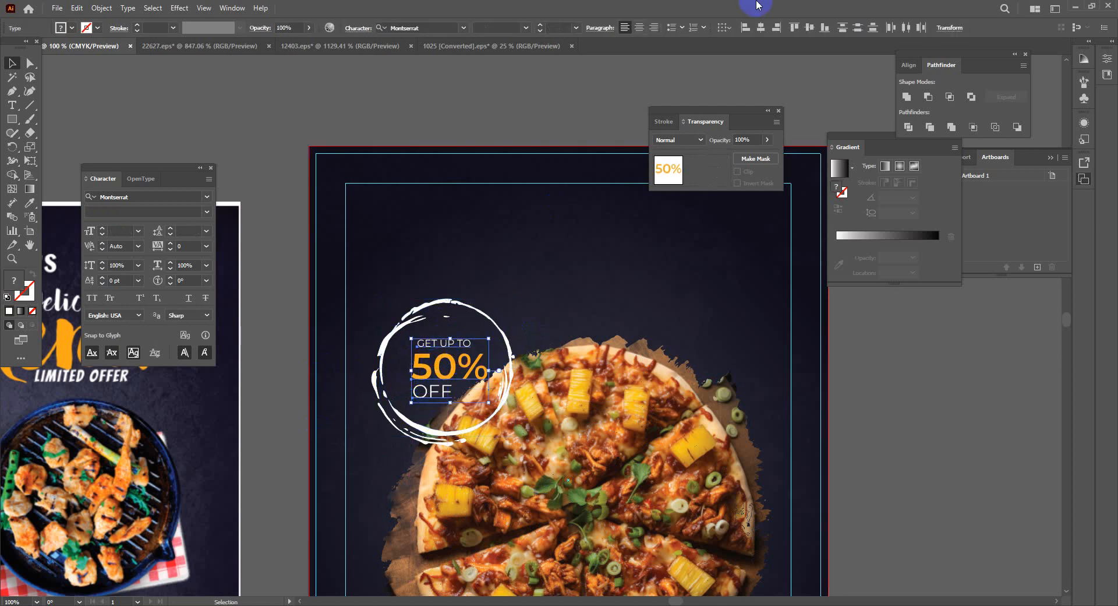
click(624, 27)
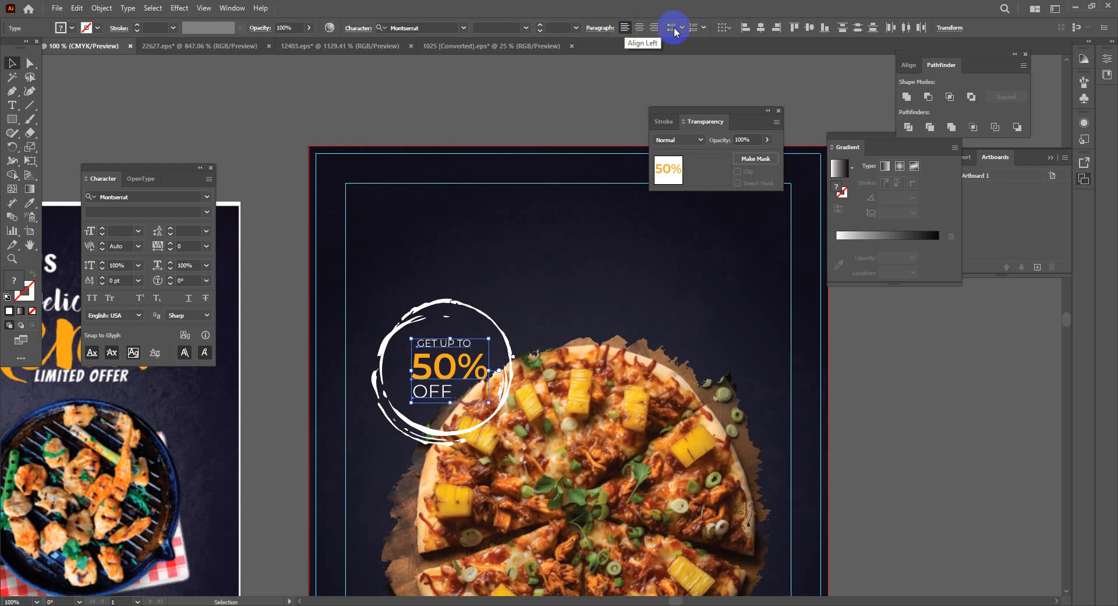
click(746, 29)
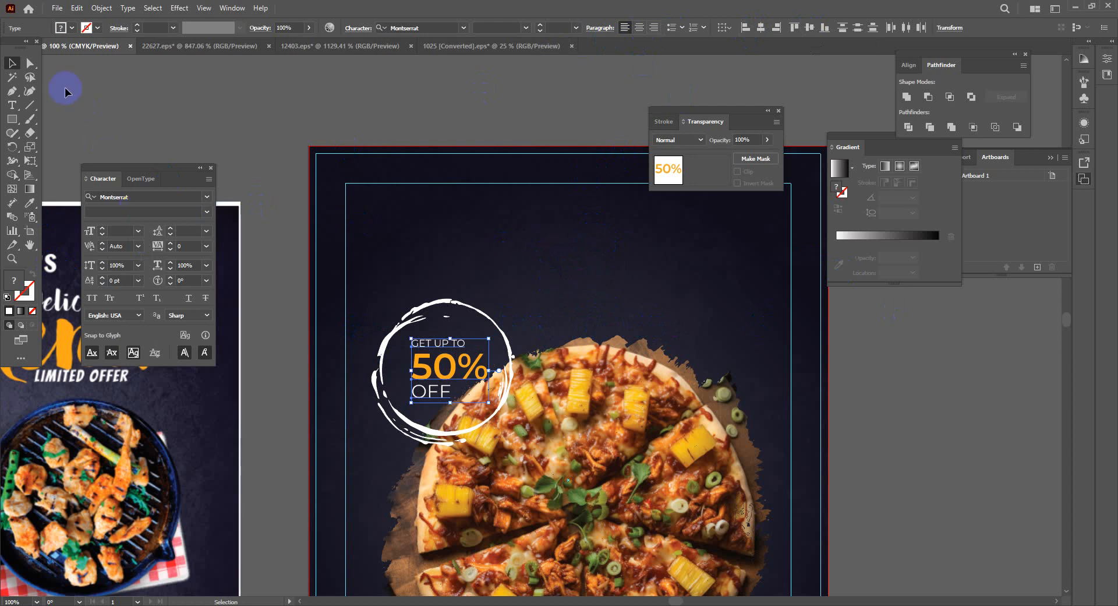
click(30, 63)
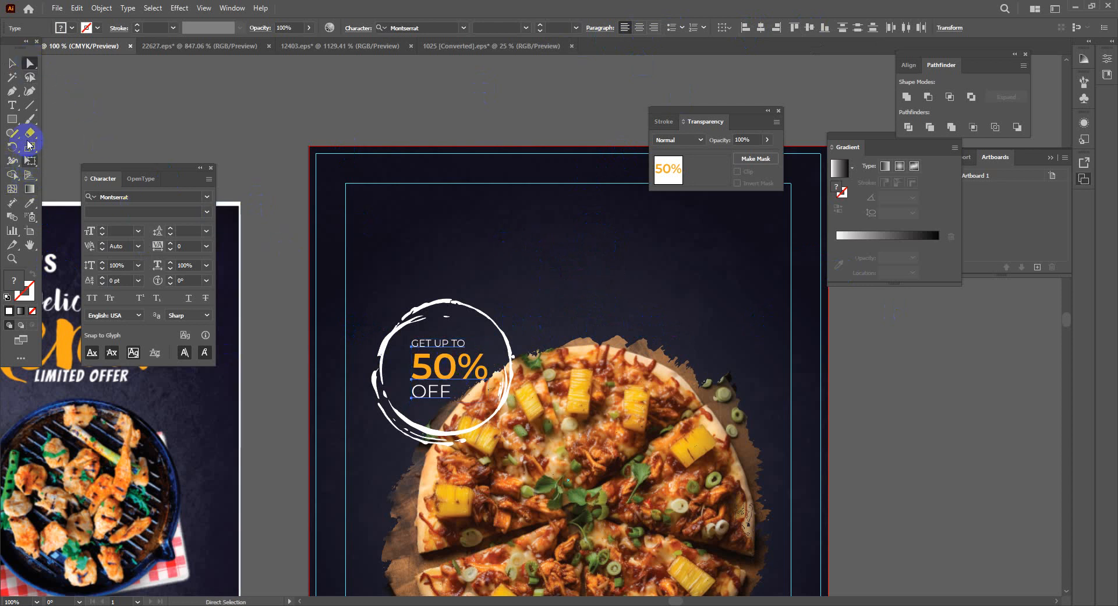
drag(29, 149, 70, 154)
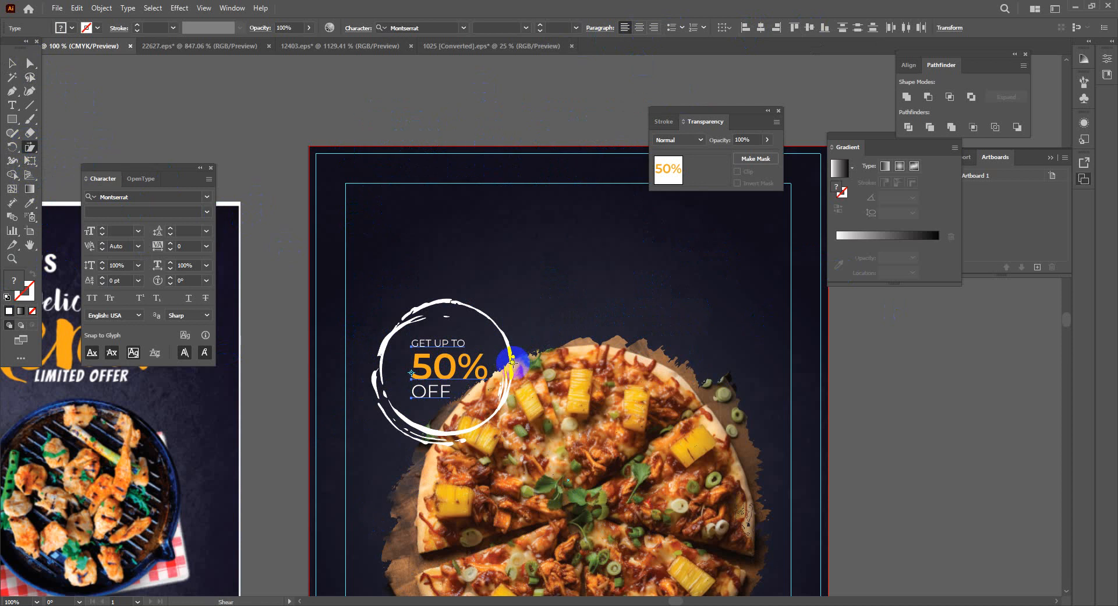
click(16, 63)
click(534, 420)
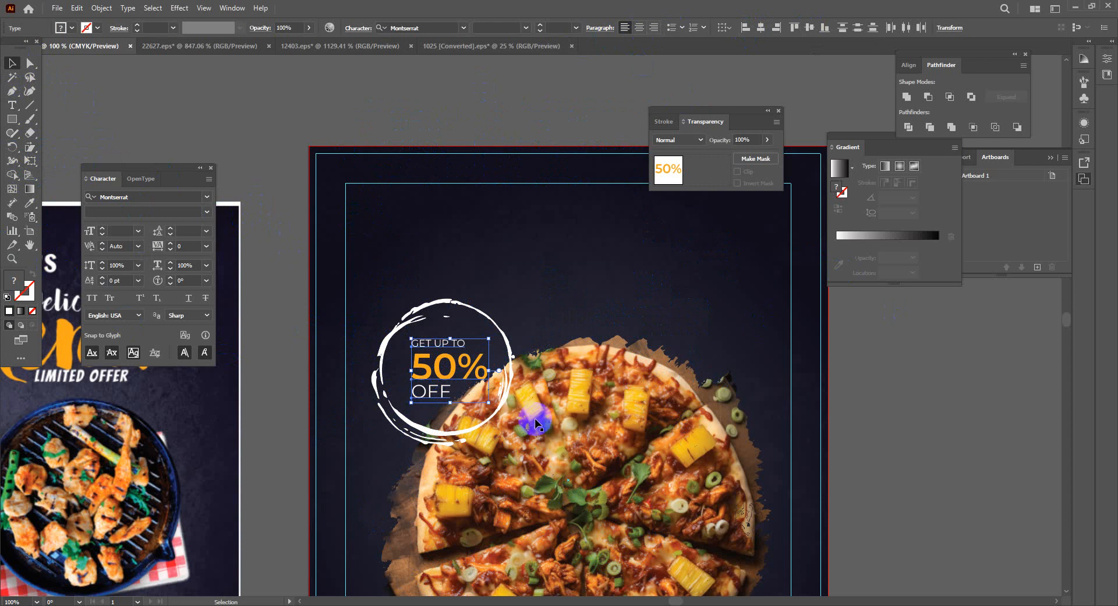
click(419, 367)
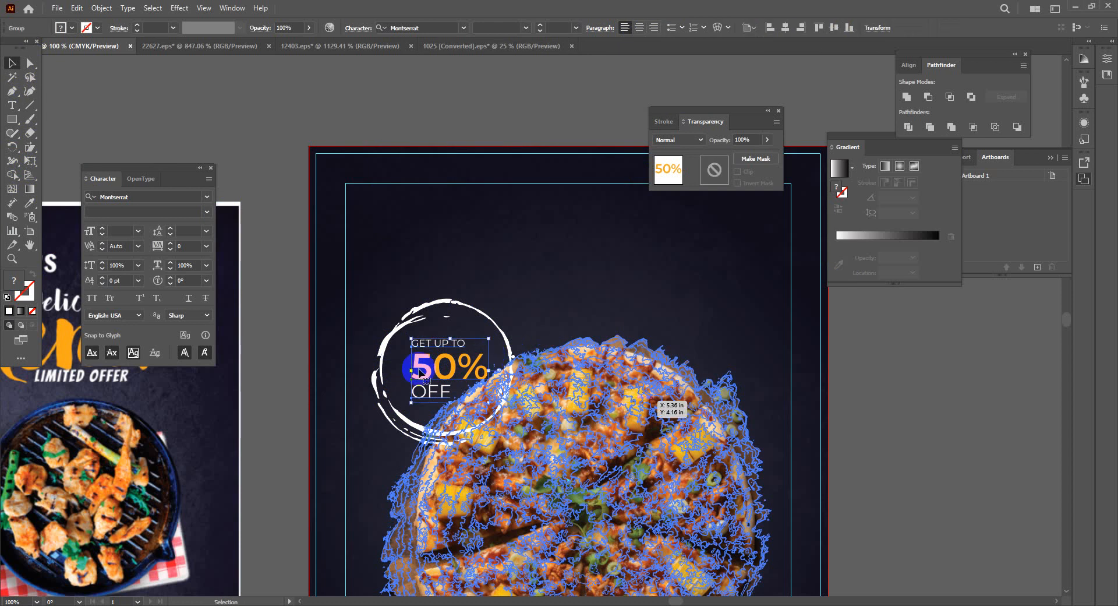
Trial-shear the GET UP TO 50% OFF text, undo it, and open Warp Options previewing a 50% Arc
click(29, 134)
click(29, 151)
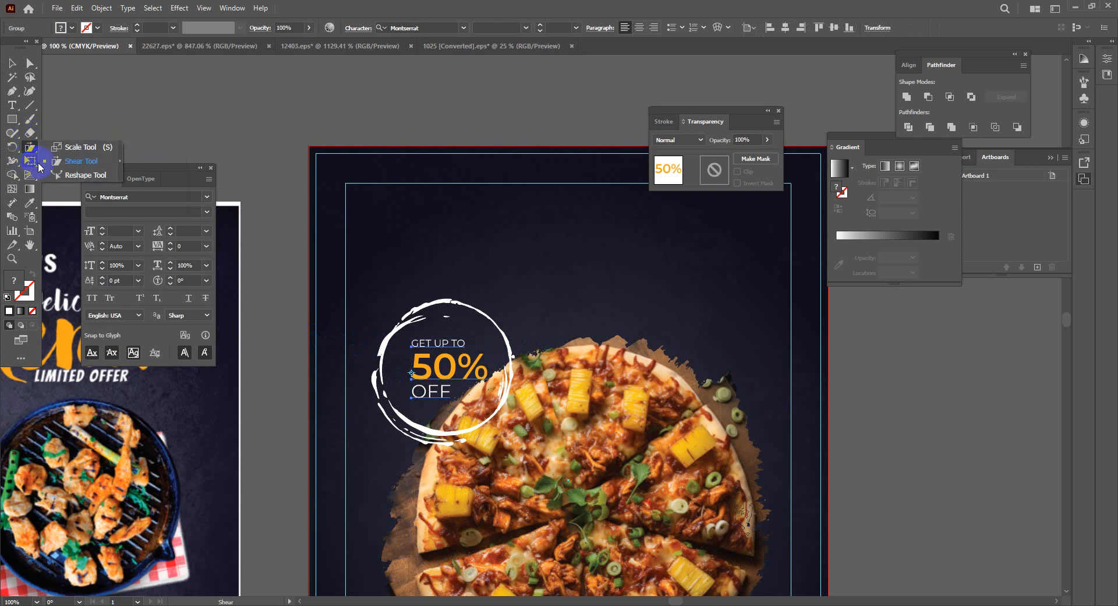
click(67, 160)
click(492, 376)
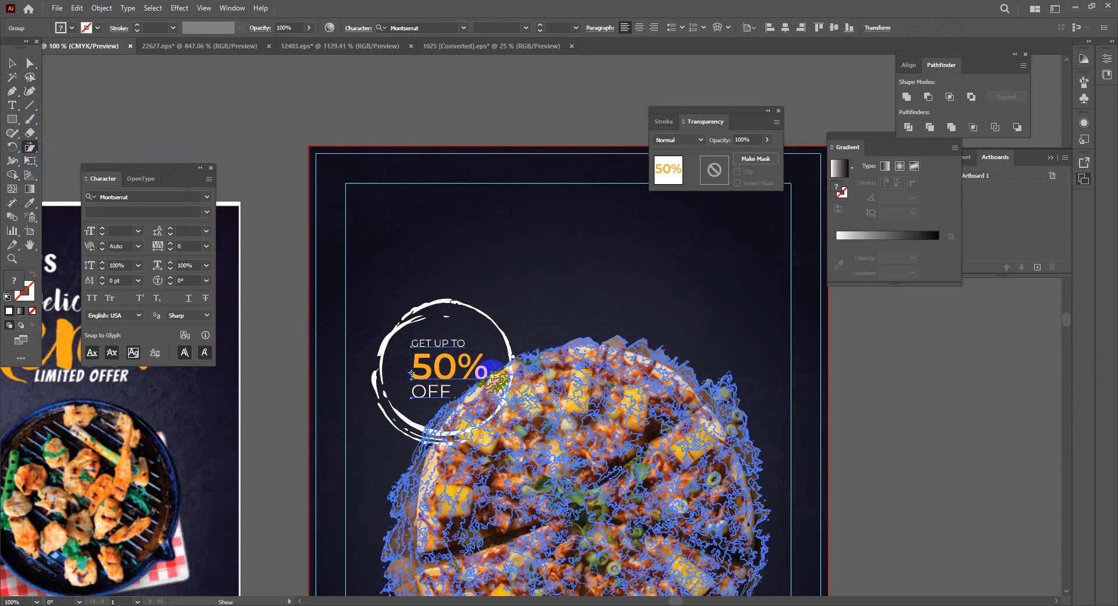
drag(491, 377, 494, 363)
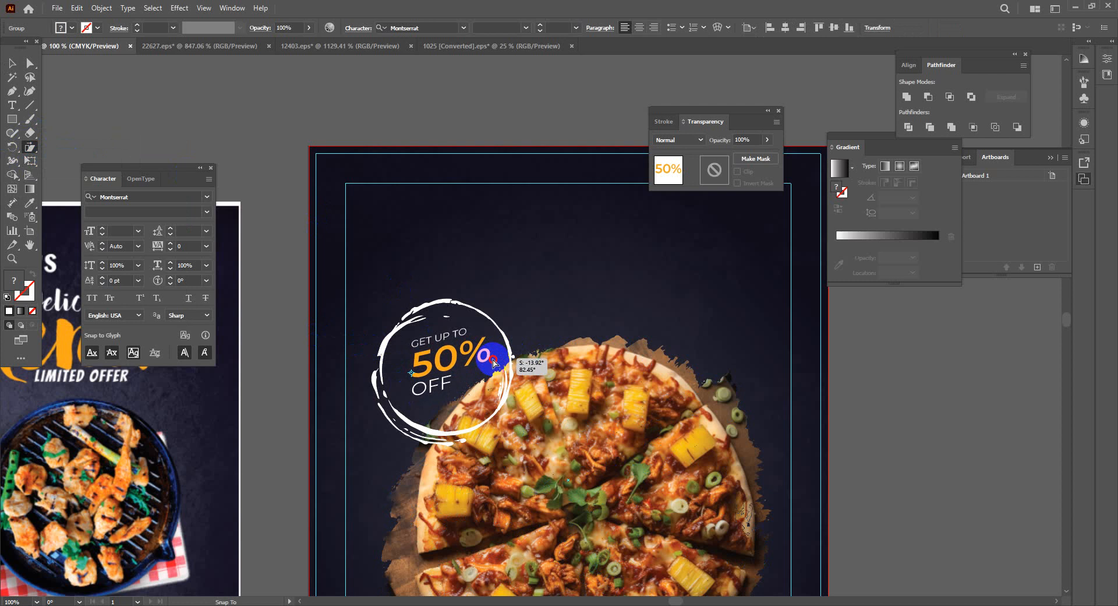
drag(494, 362, 494, 362)
shift+click(602, 405)
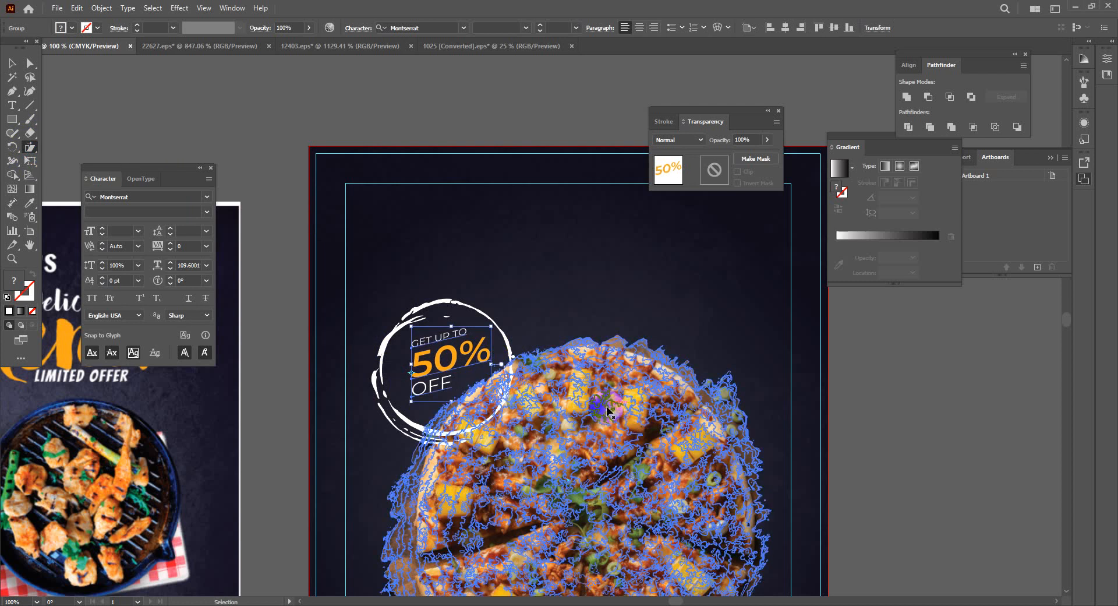
key(ctrl+z)
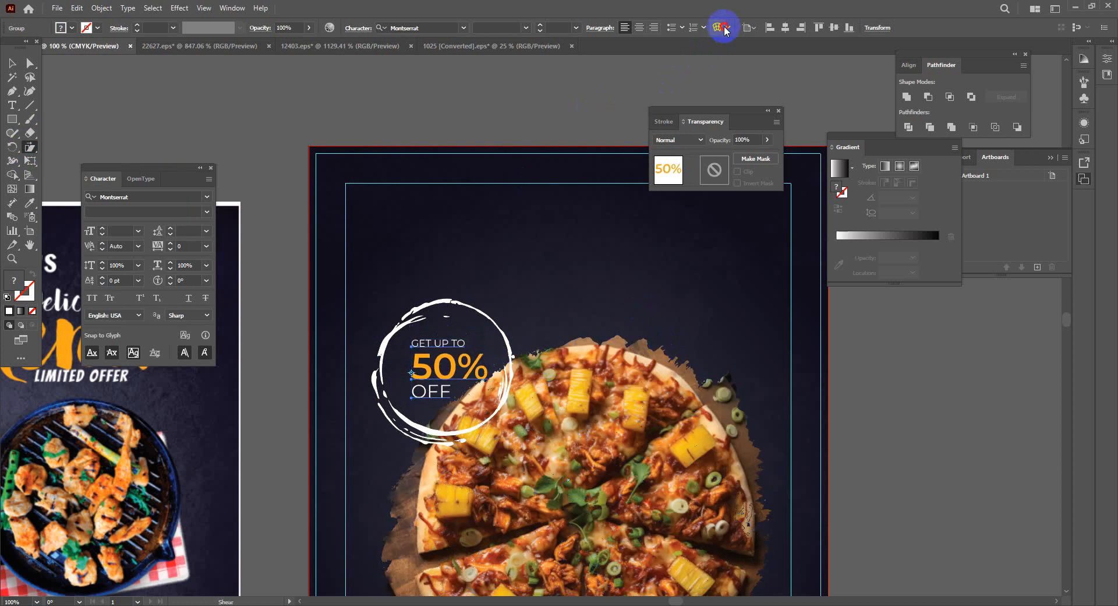
click(727, 29)
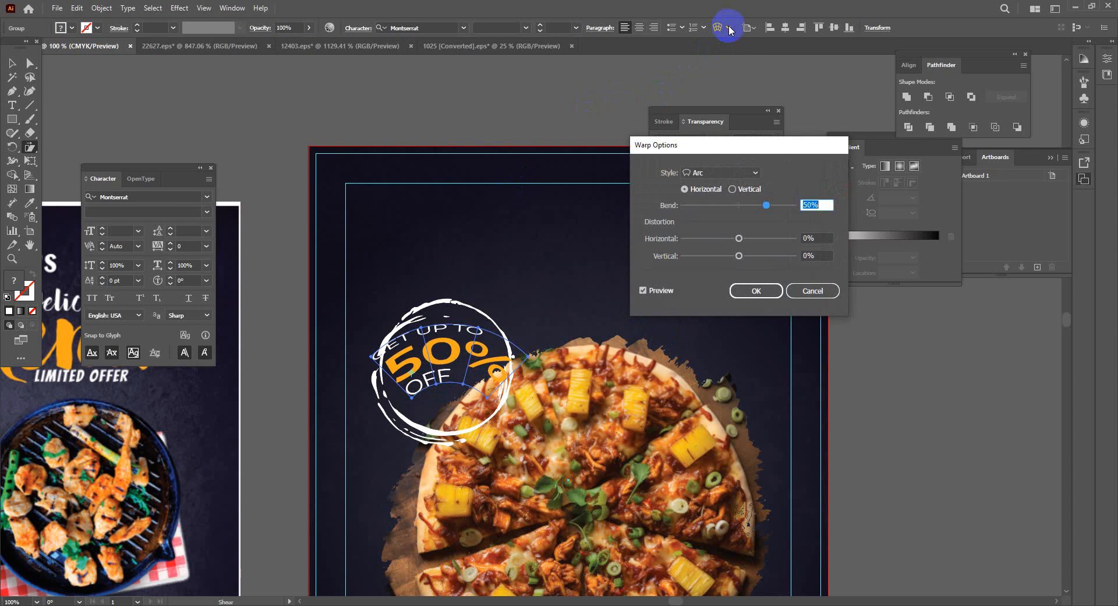
Preview the Rise warp style on the badge text, then cancel so it stays straight
click(754, 173)
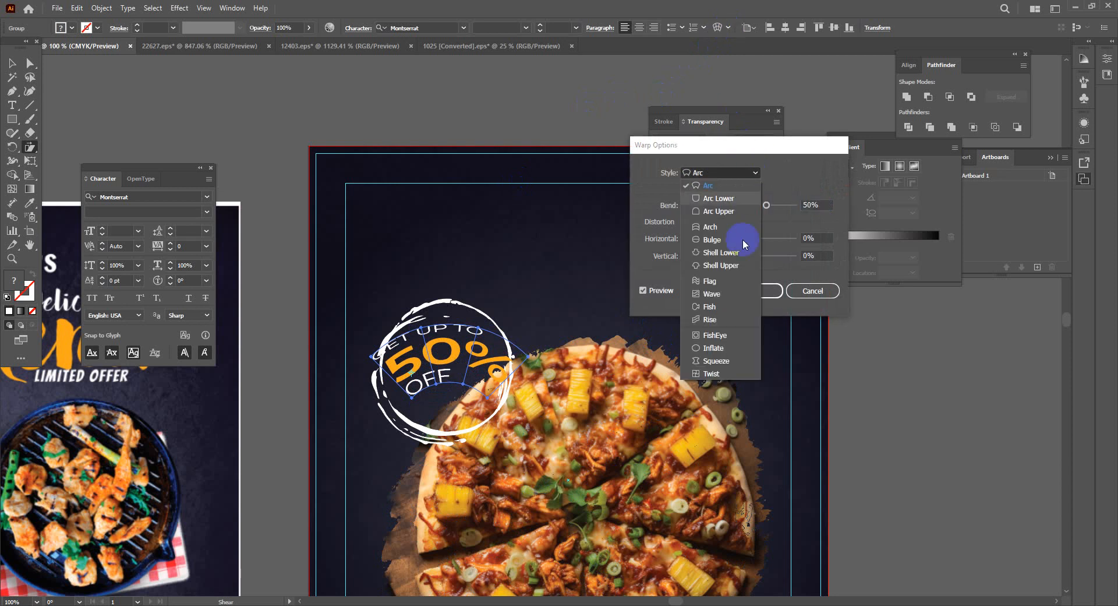
click(710, 319)
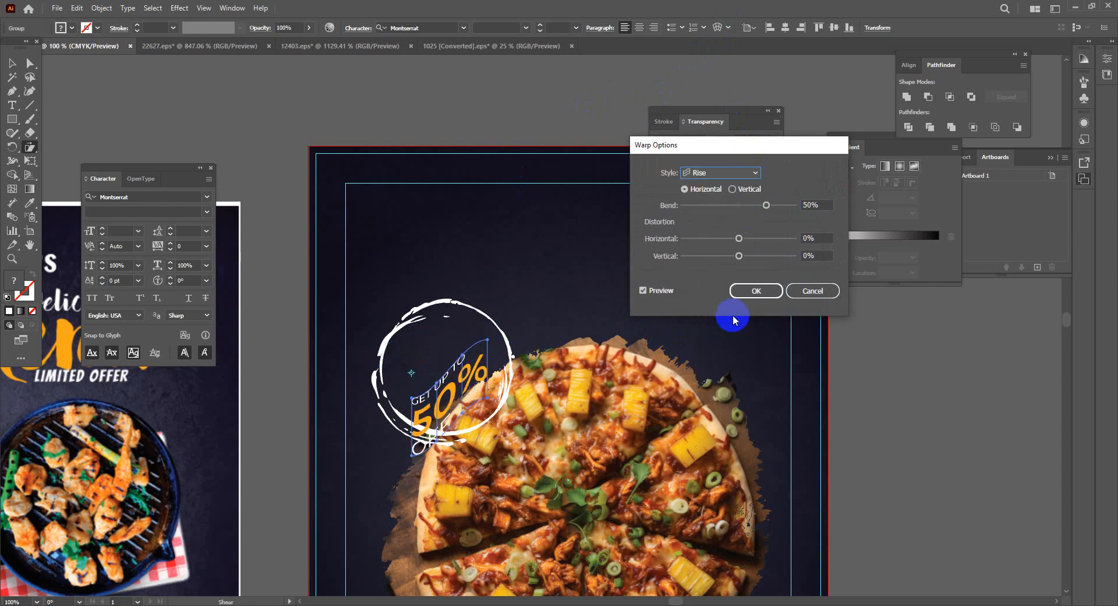
click(812, 290)
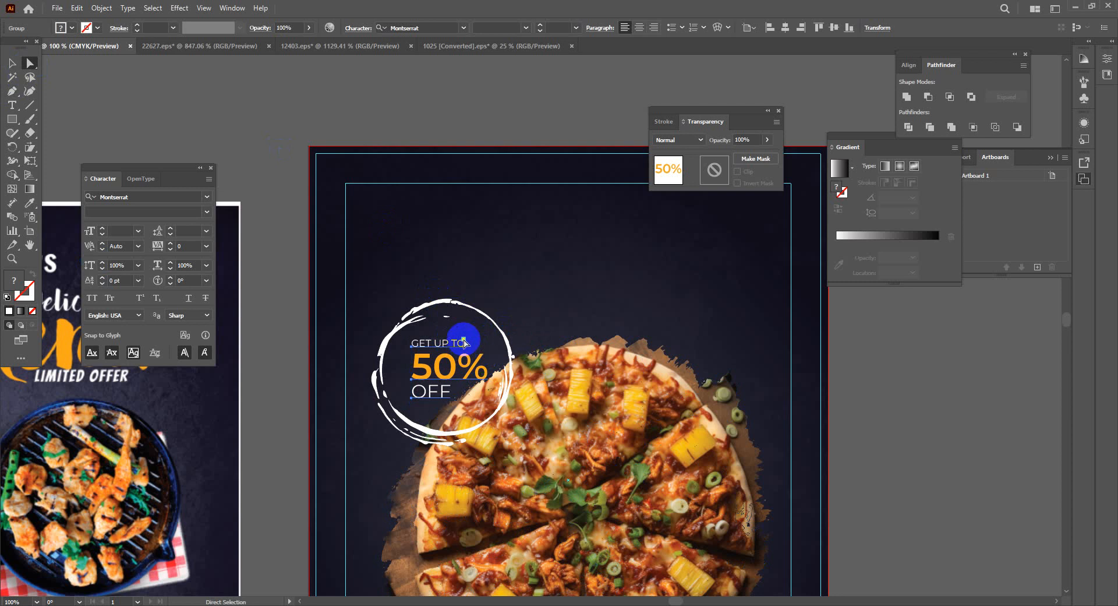
Nudge the badge text up-right, undo the move, and return to the Selection tool
drag(465, 340, 469, 338)
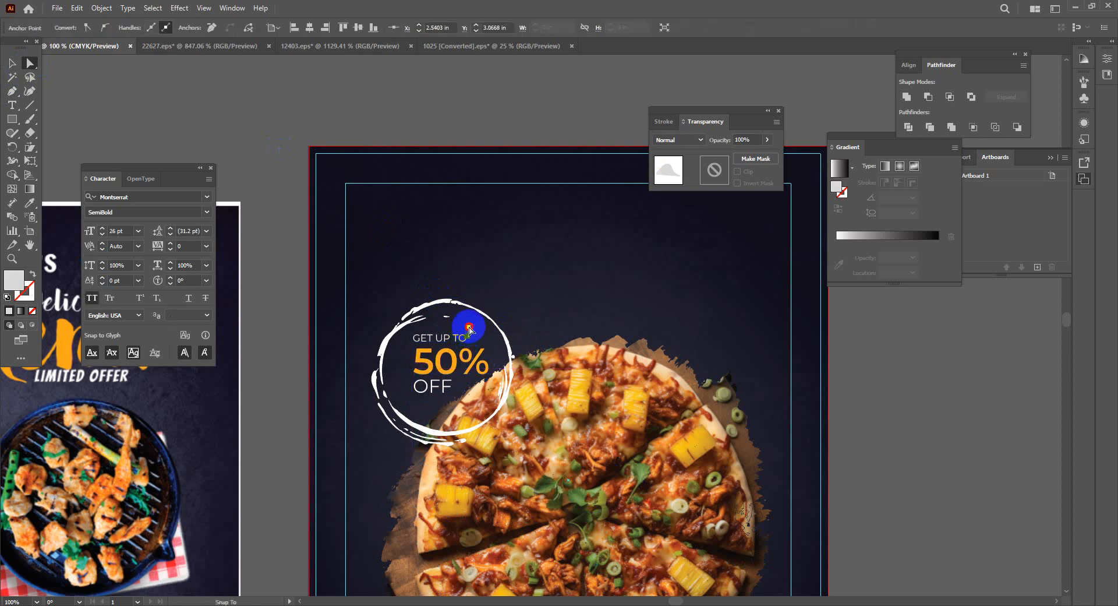
click(509, 362)
key(ctrl+z)
key(ctrl+z)
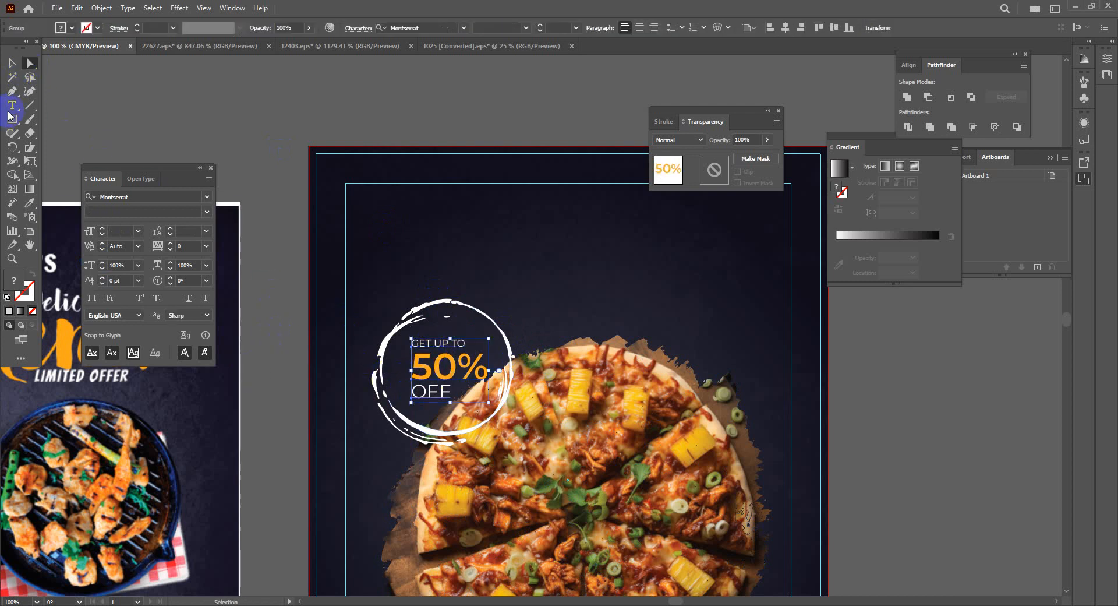
click(16, 61)
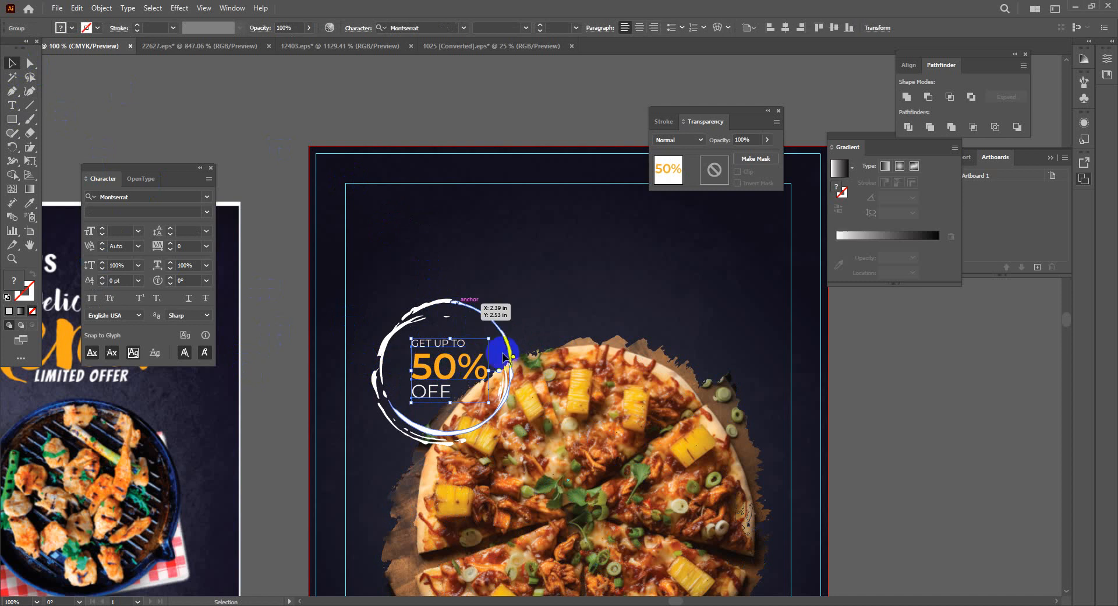
Shear the GET UP TO 50% OFF text into a tilt, deselect, and return to Freepik in Chrome
click(29, 150)
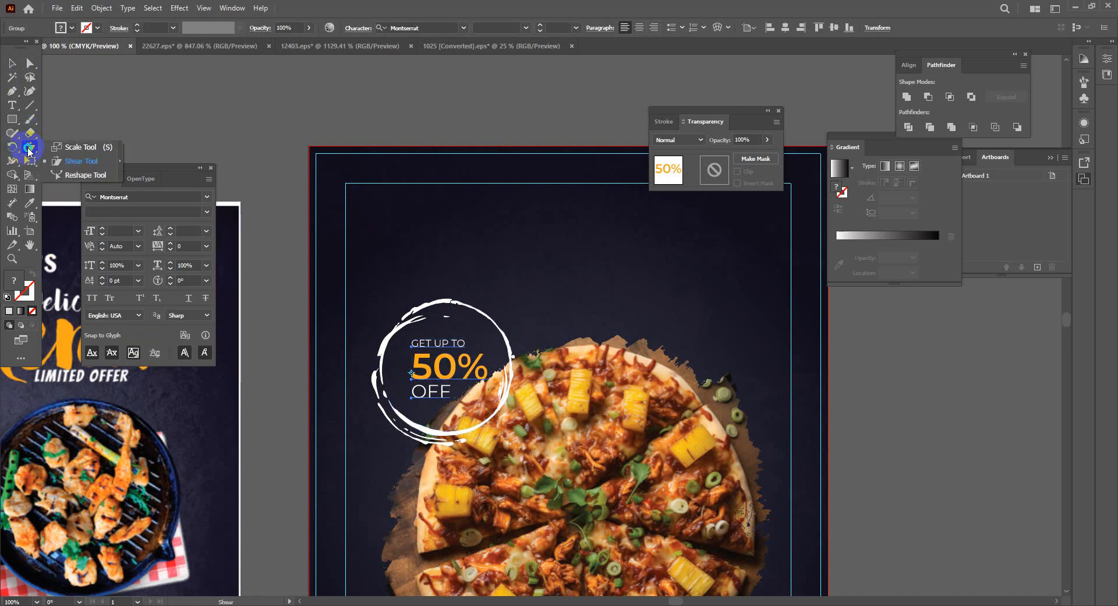
click(83, 163)
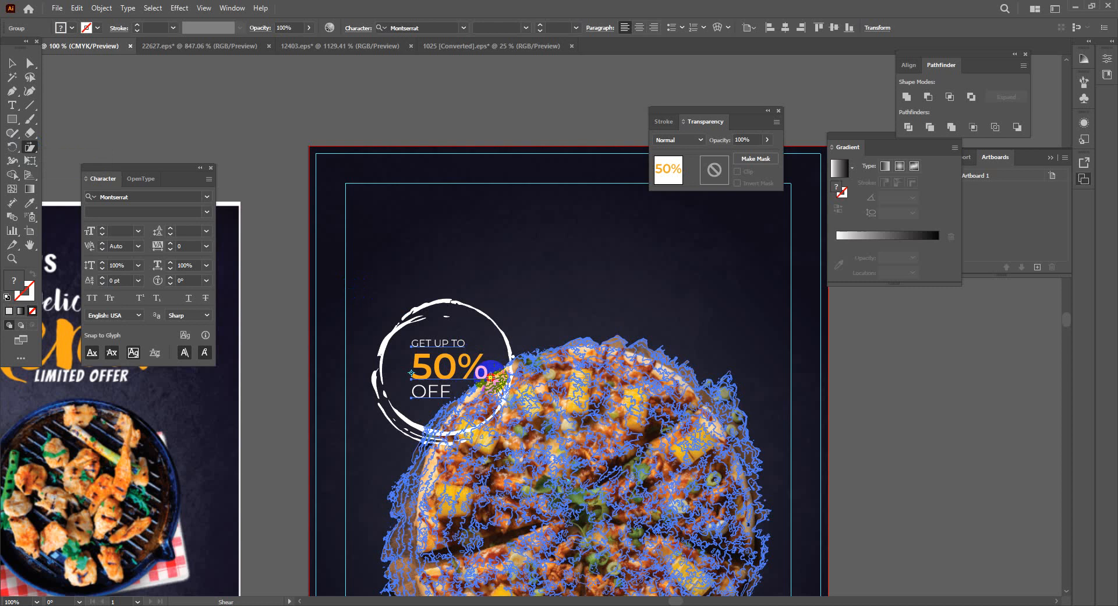
drag(491, 376, 485, 368)
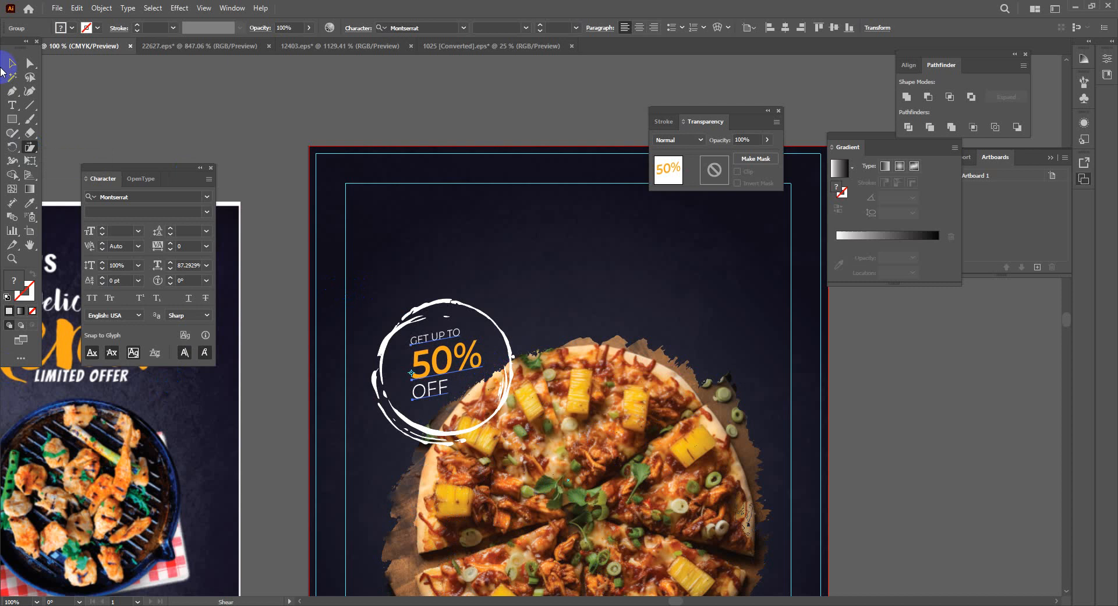
click(208, 70)
drag(652, 389, 833, 150)
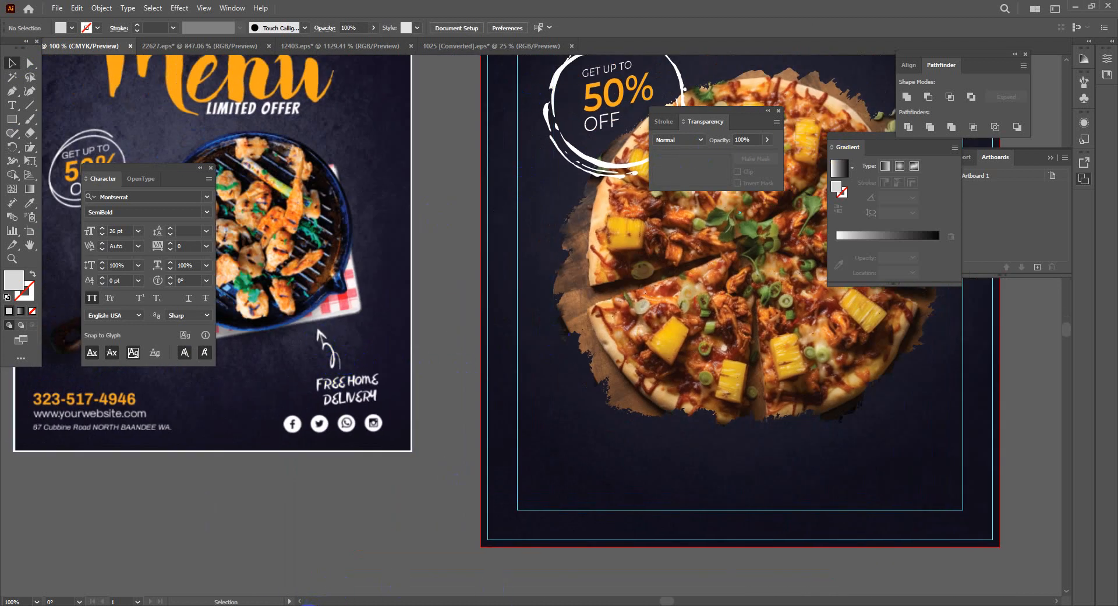
click(308, 605)
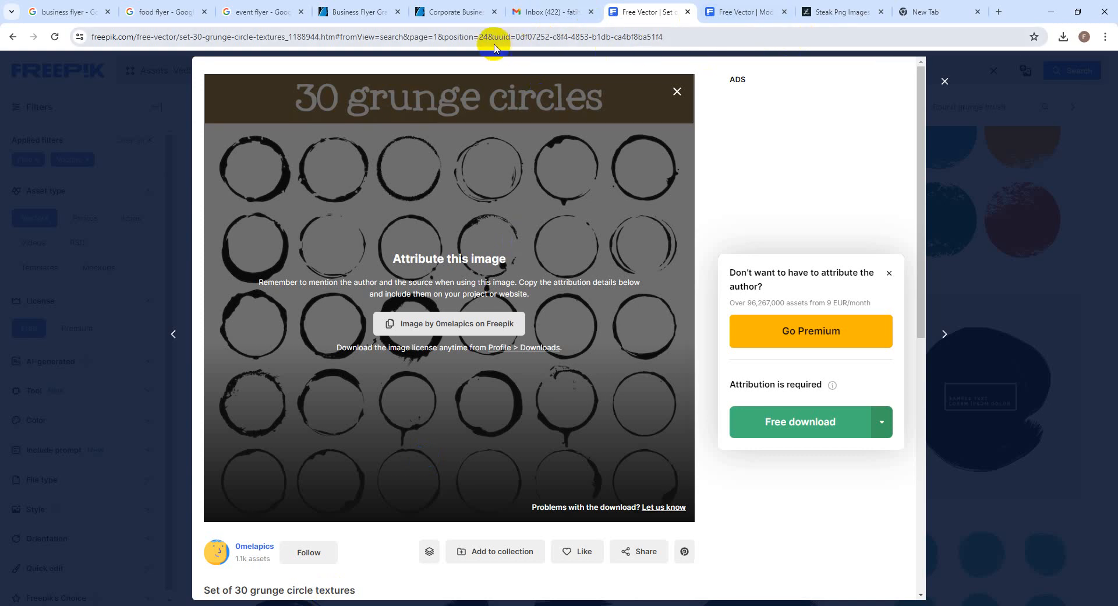
Close the grunge circles preview and replace the round Brush query with a new search starting 'G'
click(945, 81)
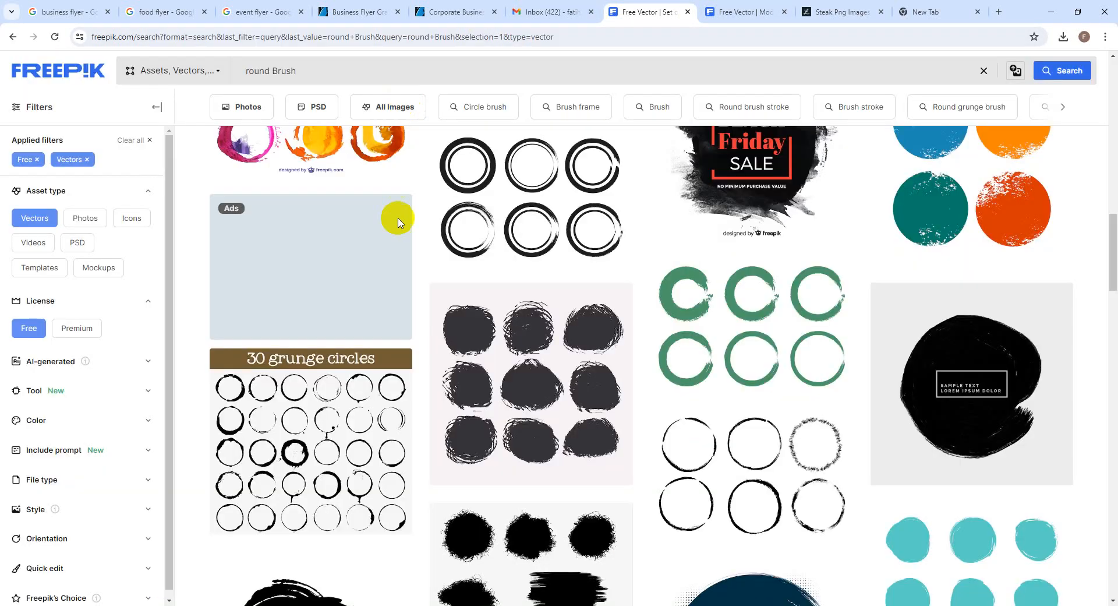
click(303, 75)
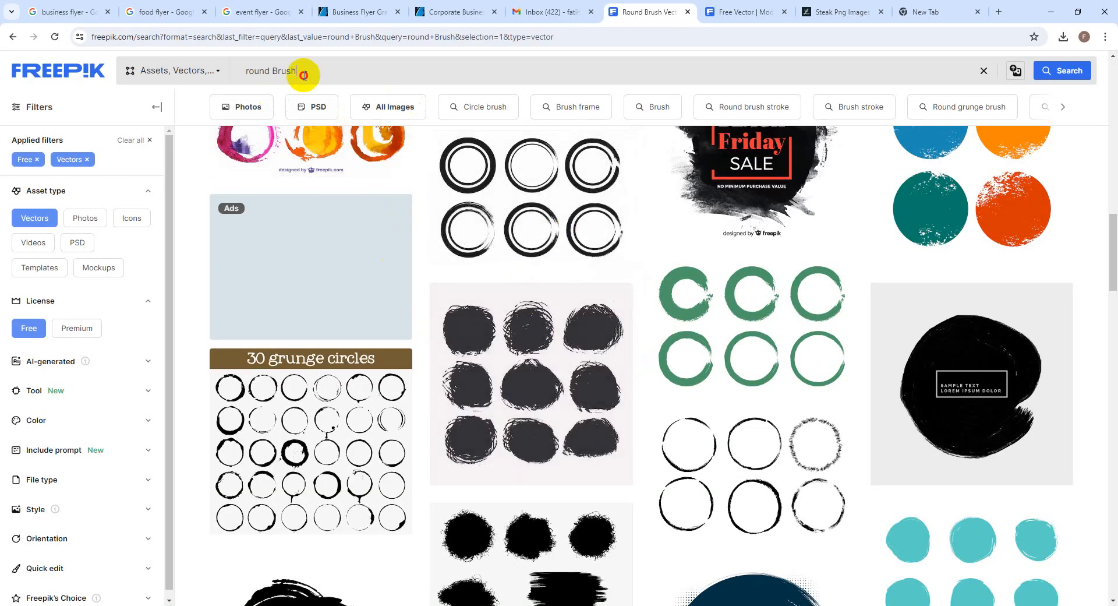
key(BackSpace)
key(BackSpace)
key(BackSpace)
key(BackSpace)
key(BackSpace)
key(BackSpace)
key(BackSpace)
key(BackSpace)
key(BackSpace)
key(BackSpace)
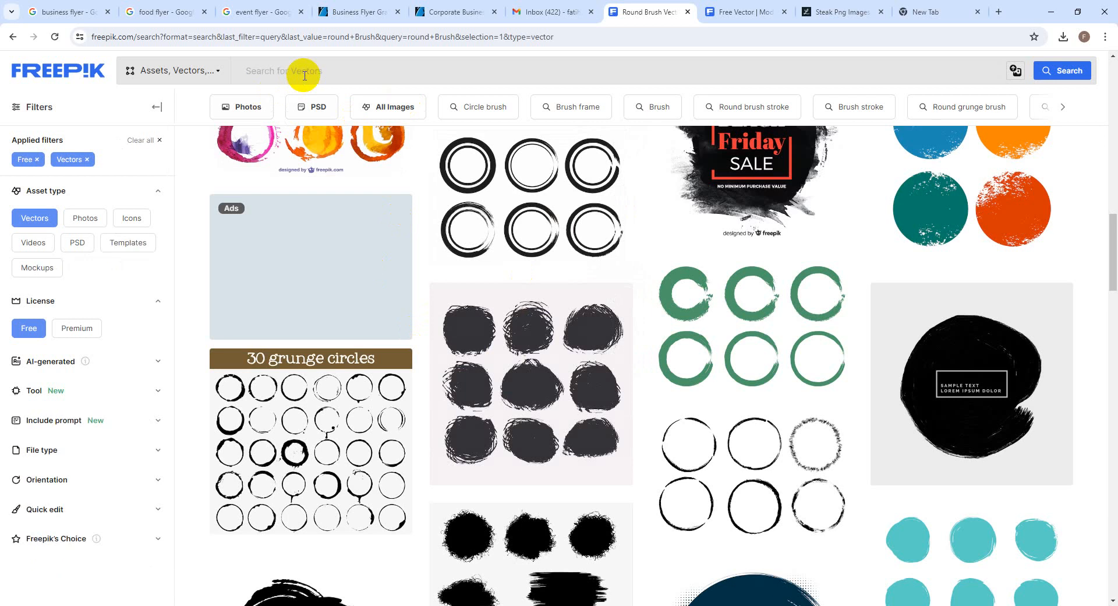
text(Grunge arrow)
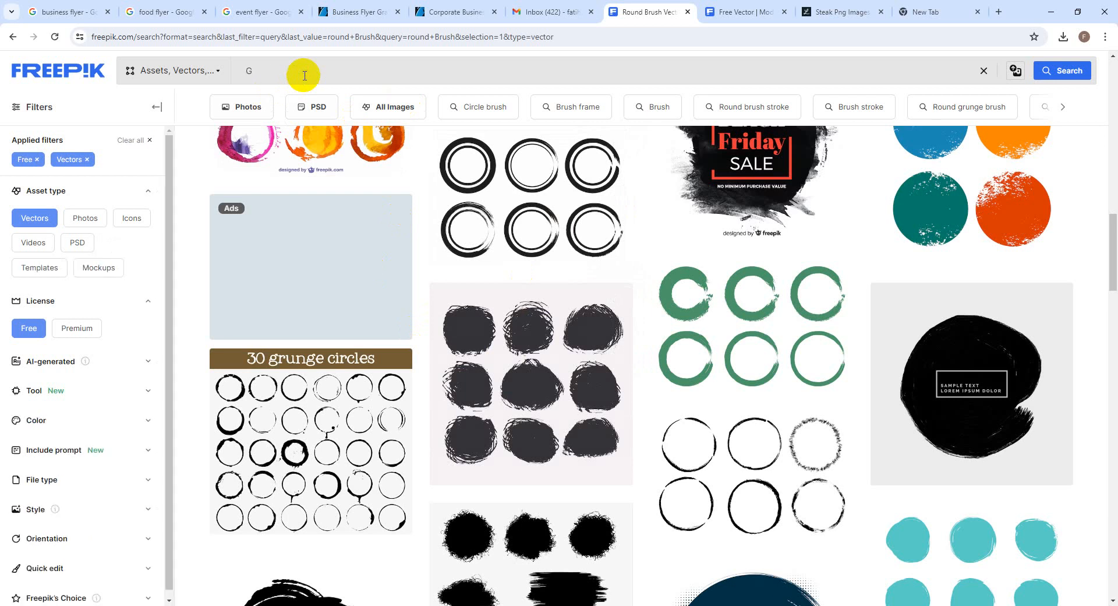
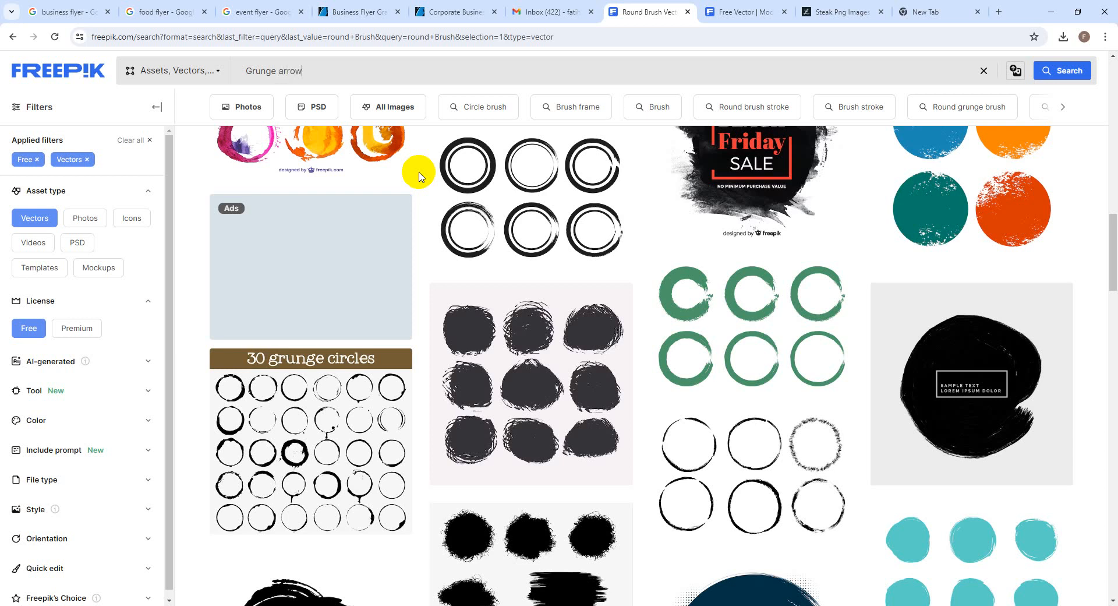
Search Freepik for 'Grunge arrow' and scroll through the results
key(Return)
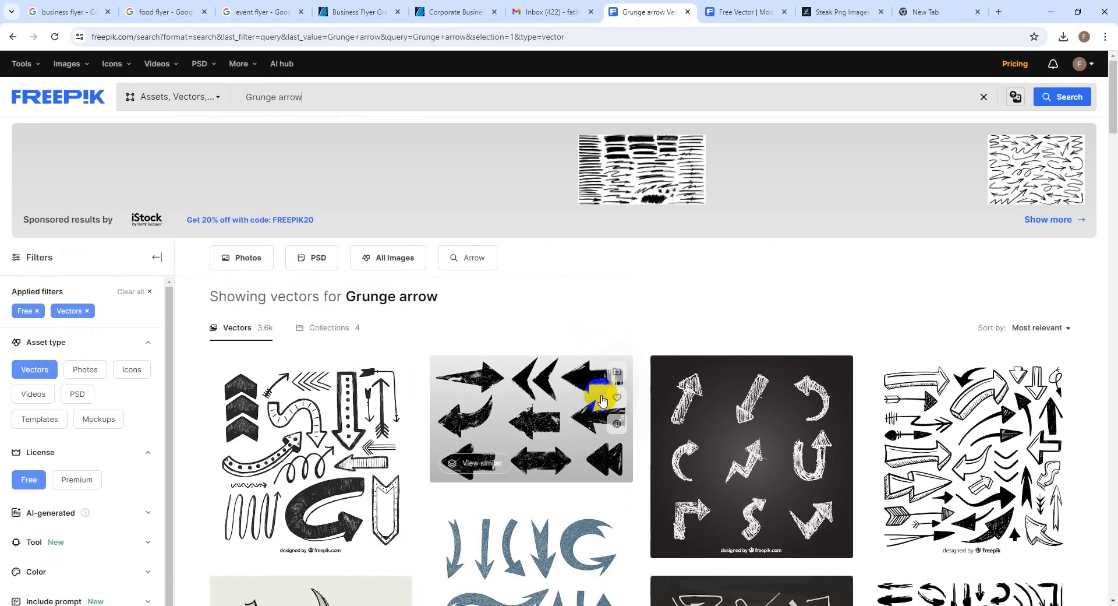
scroll(670, 437, down, 2)
scroll(760, 504, down, 3)
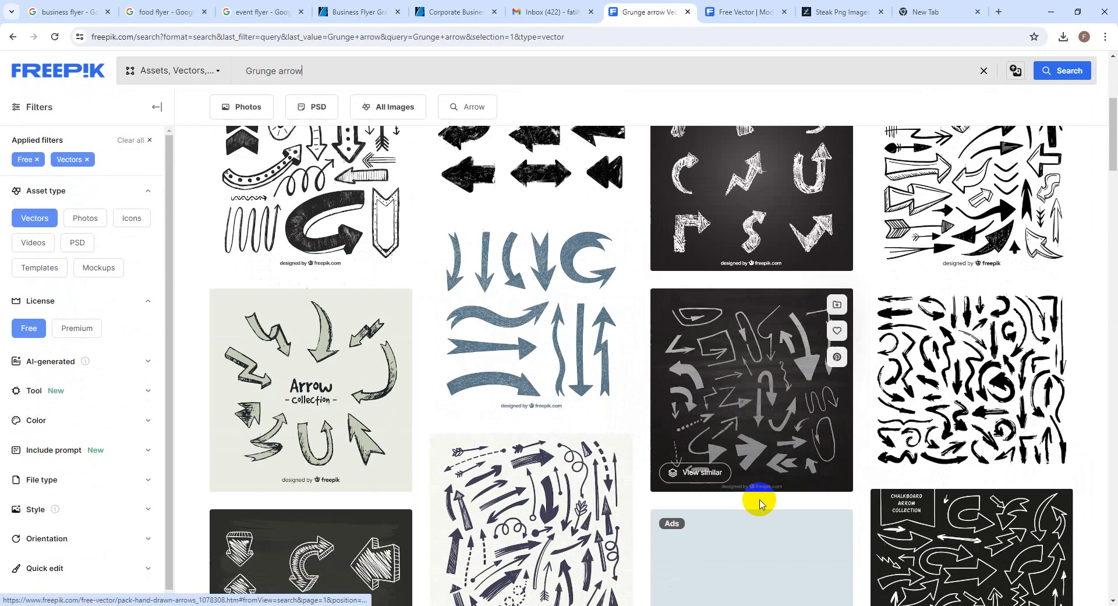
scroll(903, 436, down, 2)
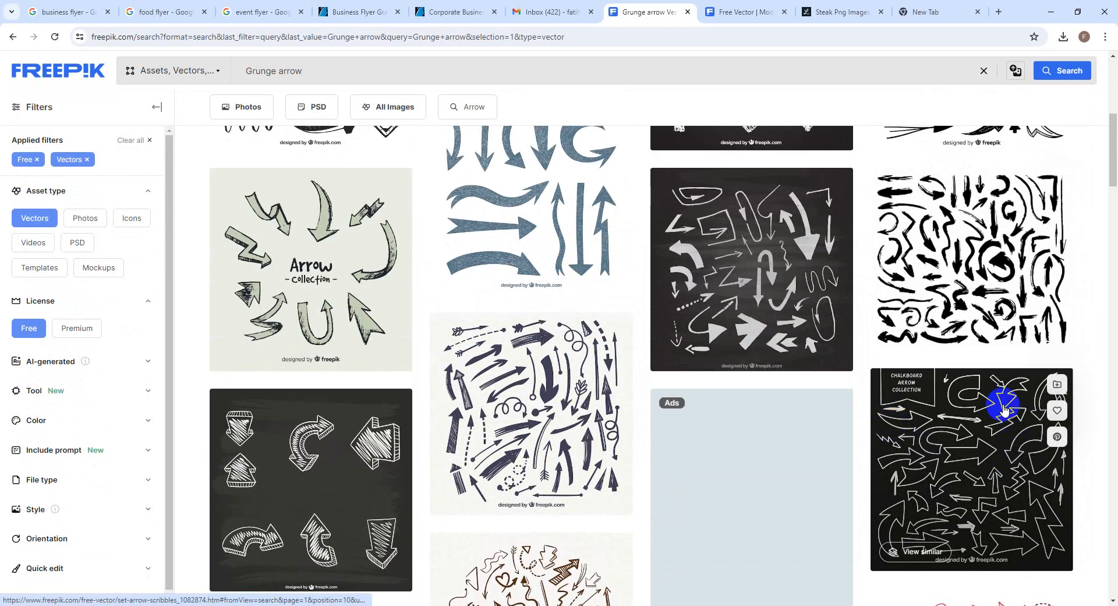
scroll(829, 503, down, 5)
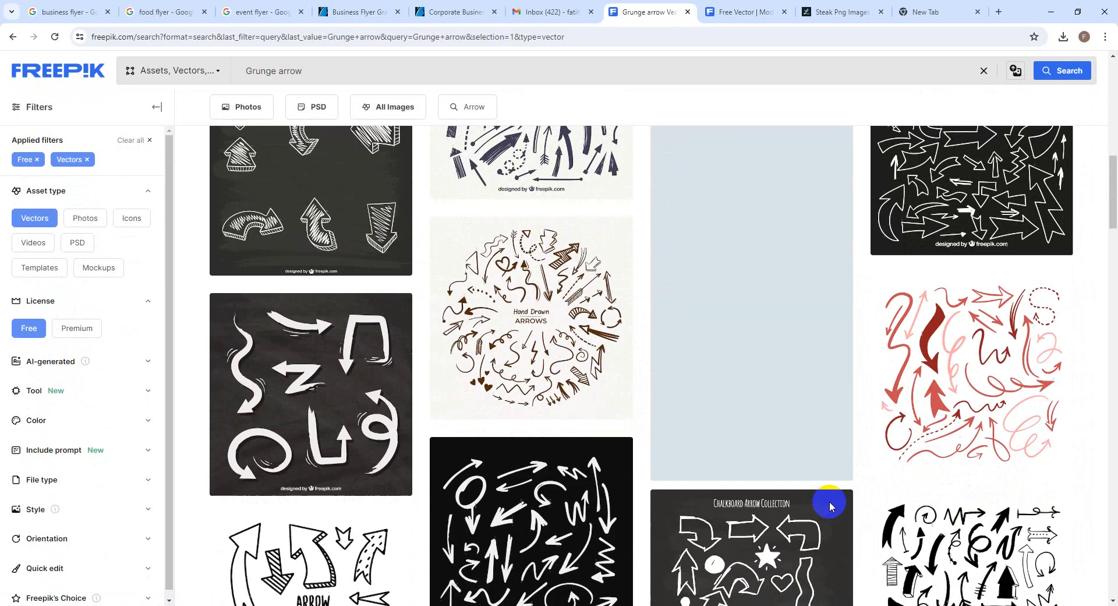
scroll(830, 502, down, 6)
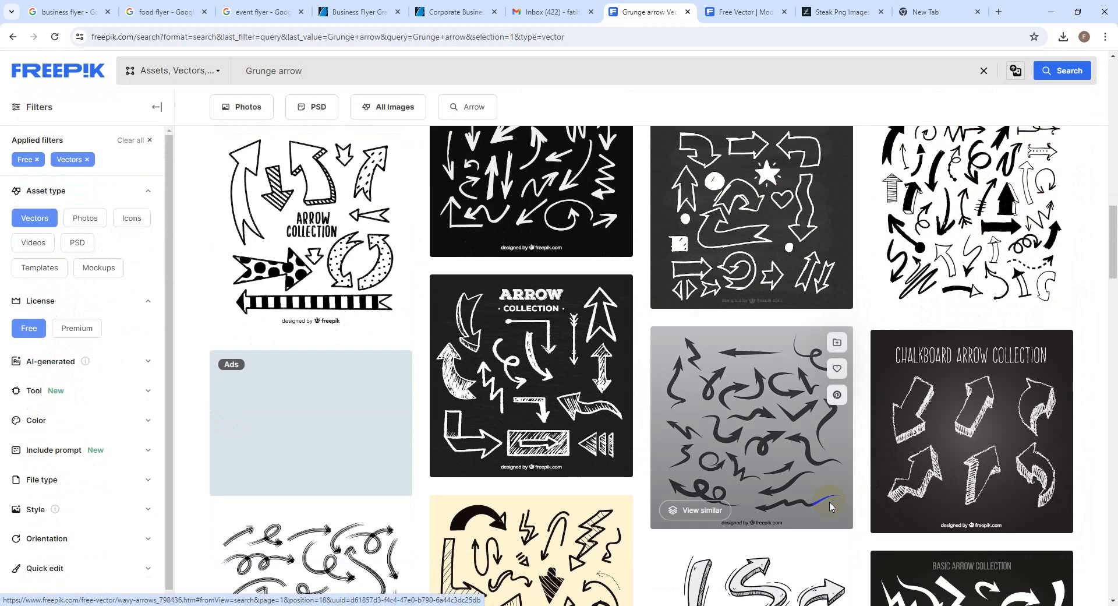
Download the 'Set of arrow sketches' chalk arrow collection with the free license
click(571, 415)
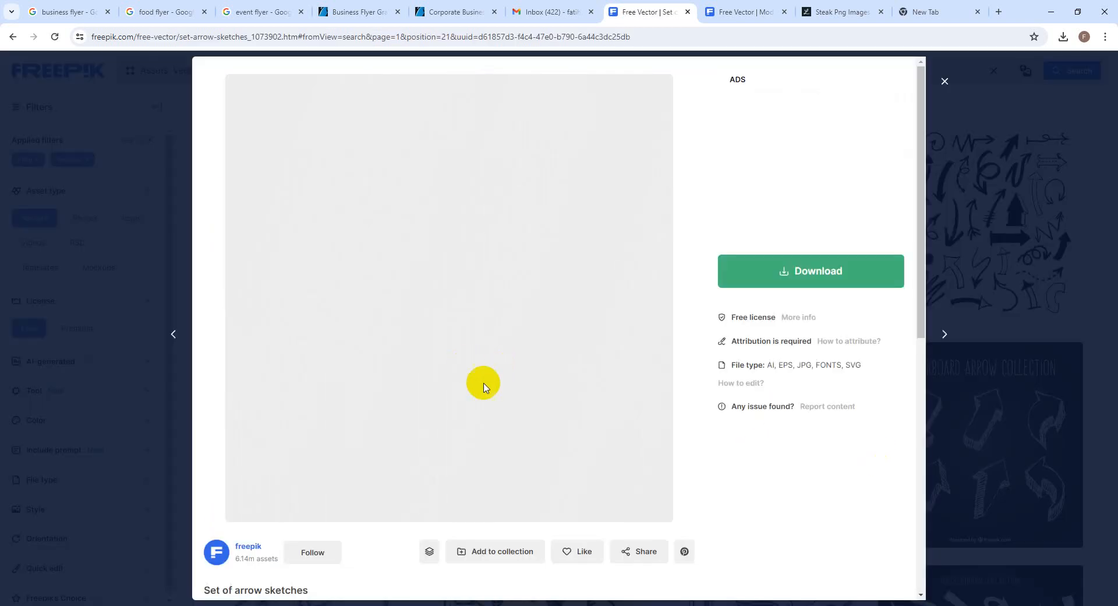
click(976, 379)
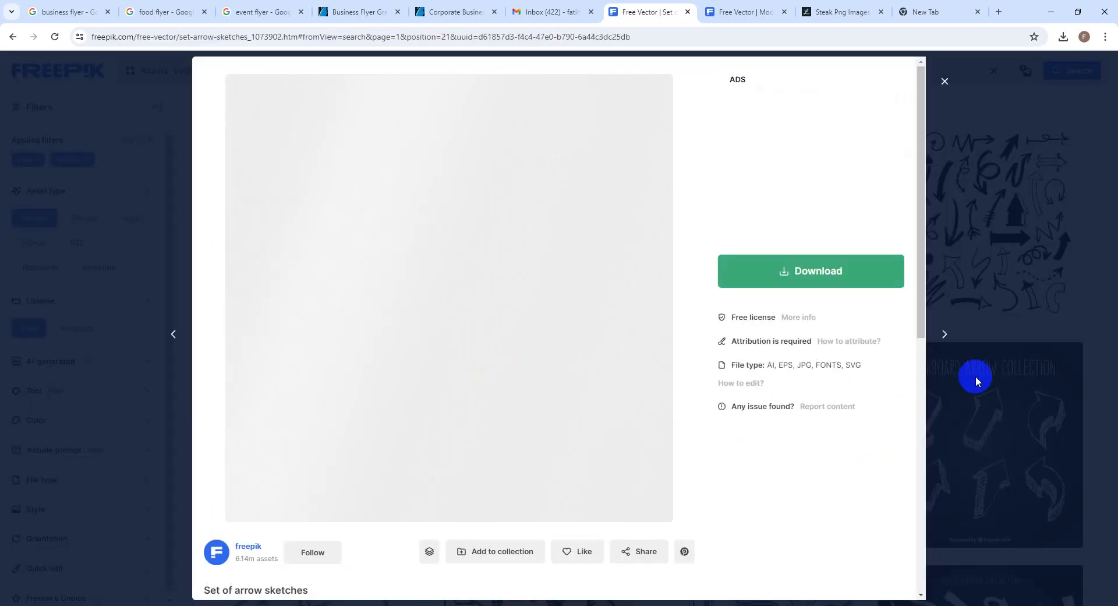
click(814, 270)
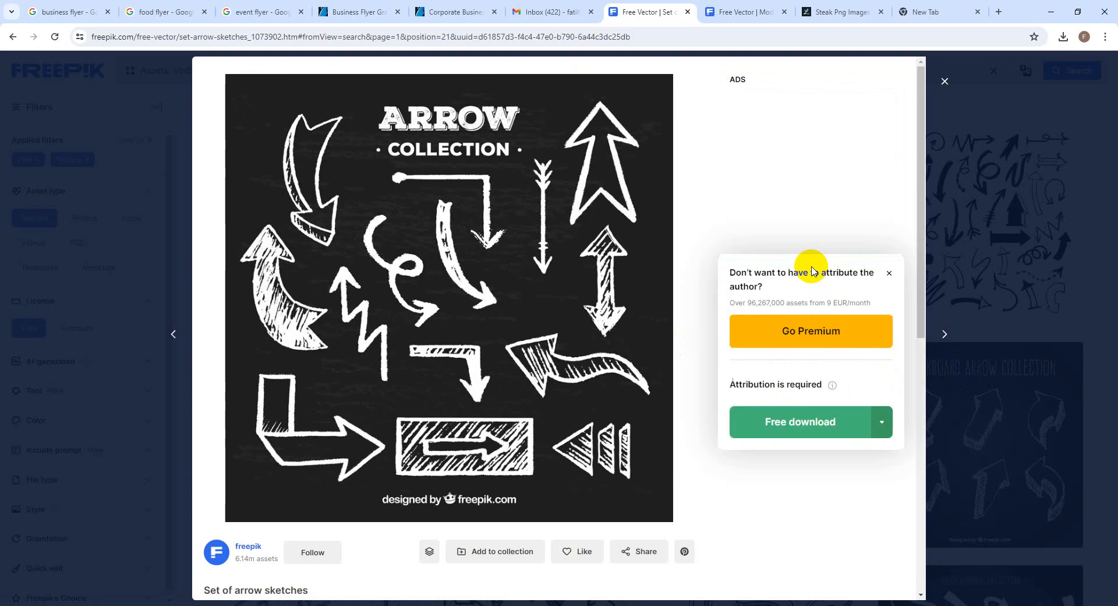
click(826, 430)
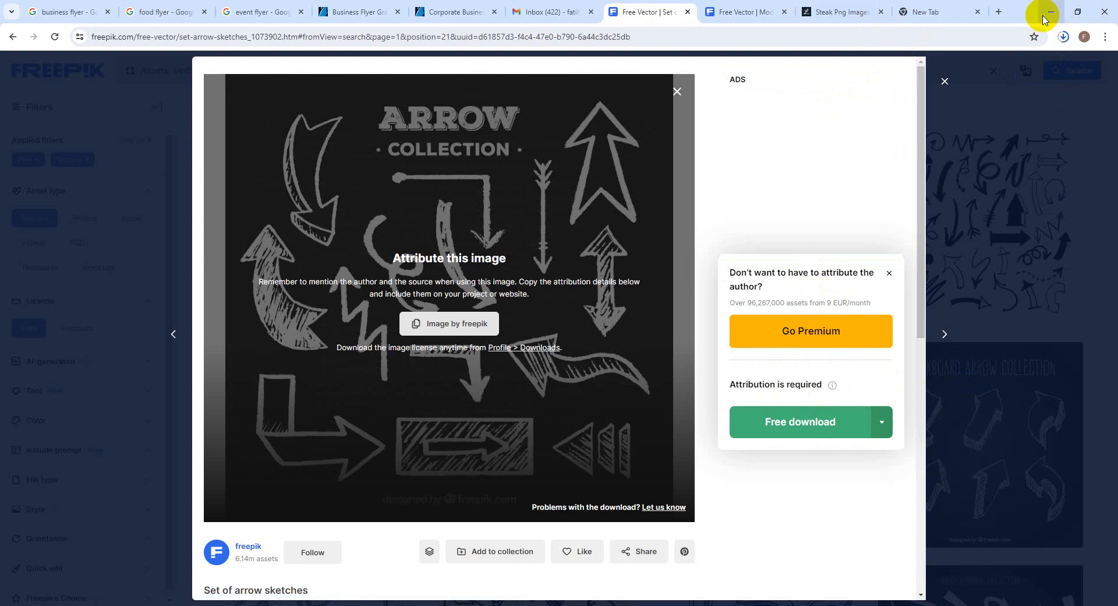
click(999, 12)
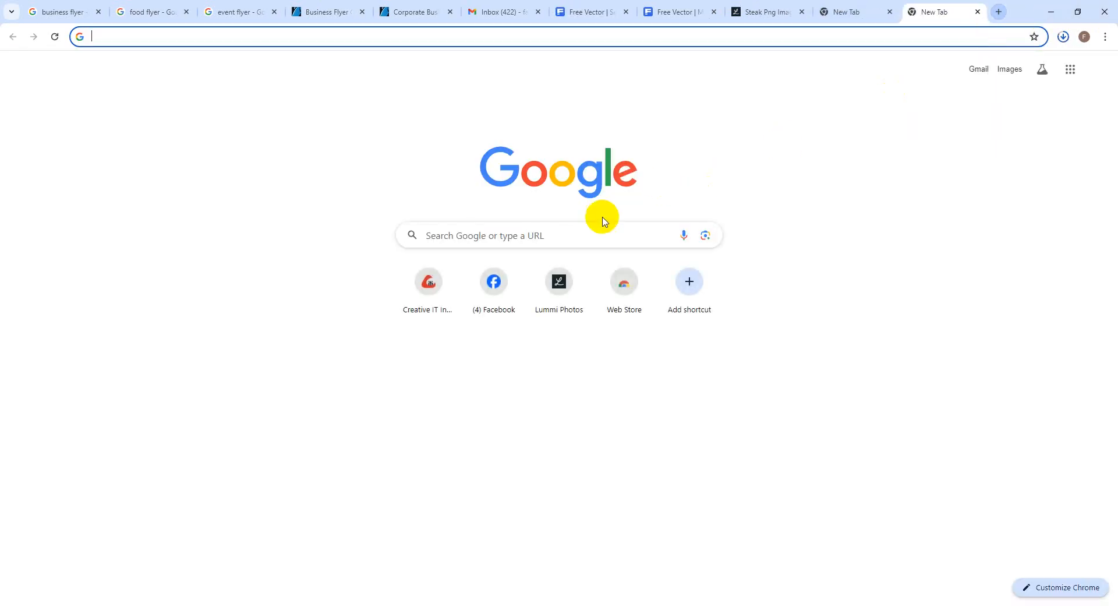
Search Google for dafont and bring up the dafont.com home page in Chrome
click(593, 234)
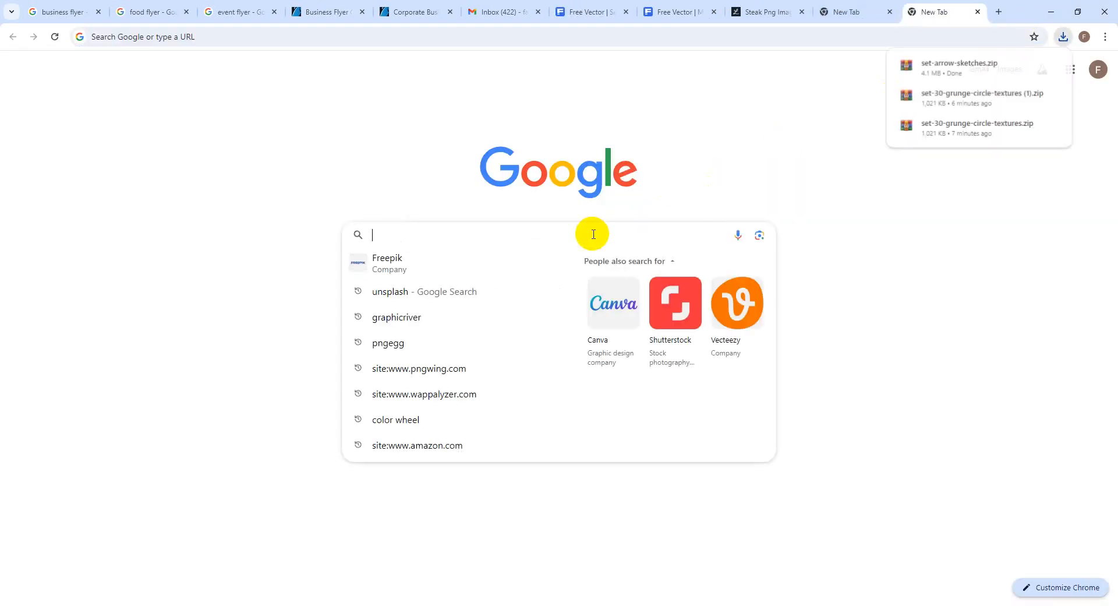
text(Da)
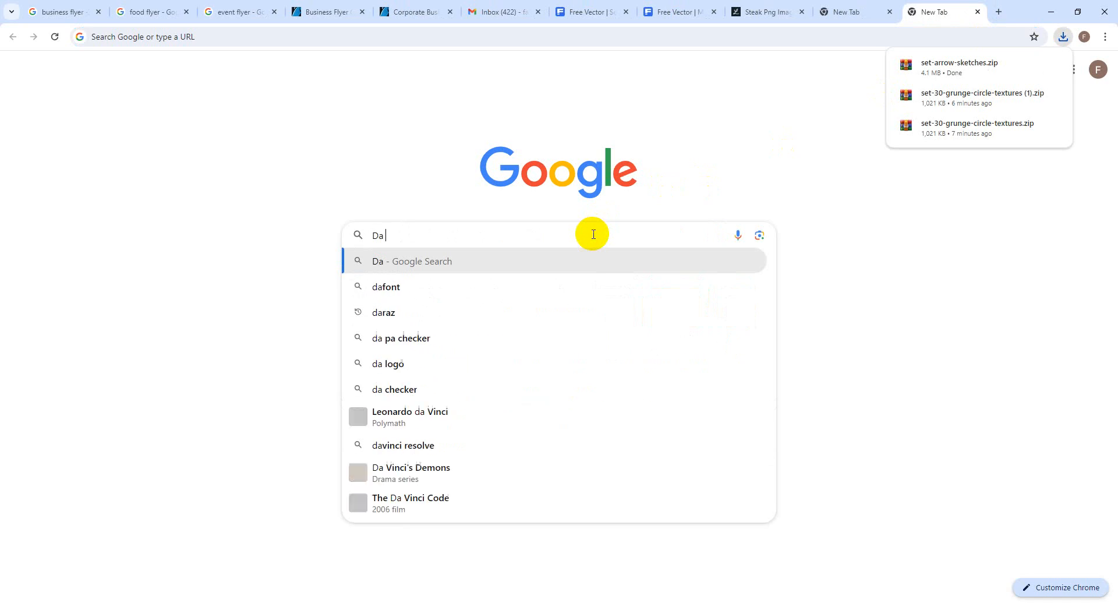
key(Down)
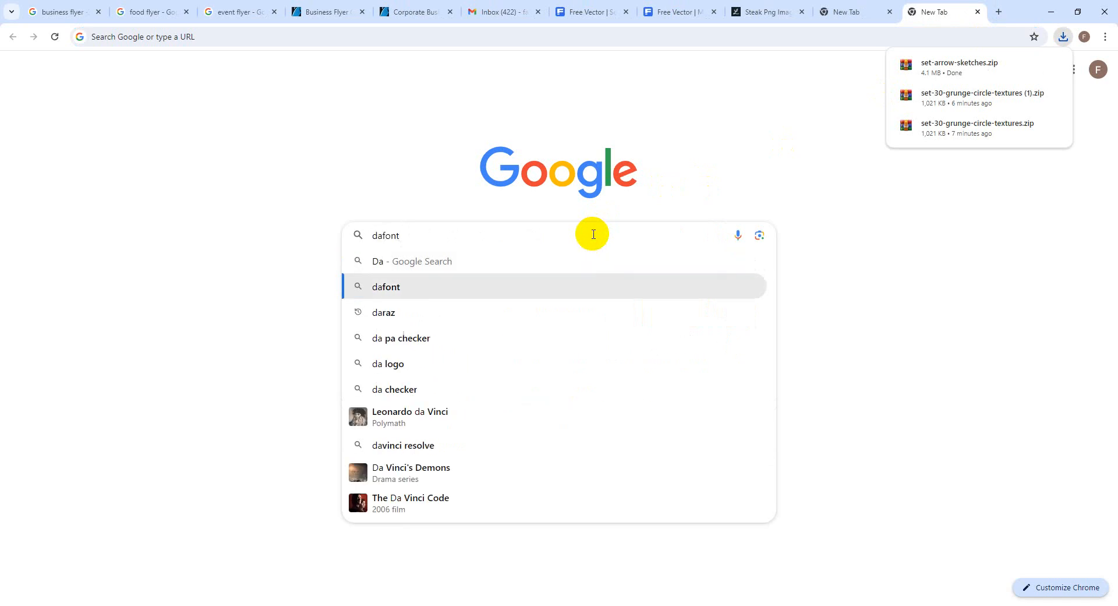
key(Return)
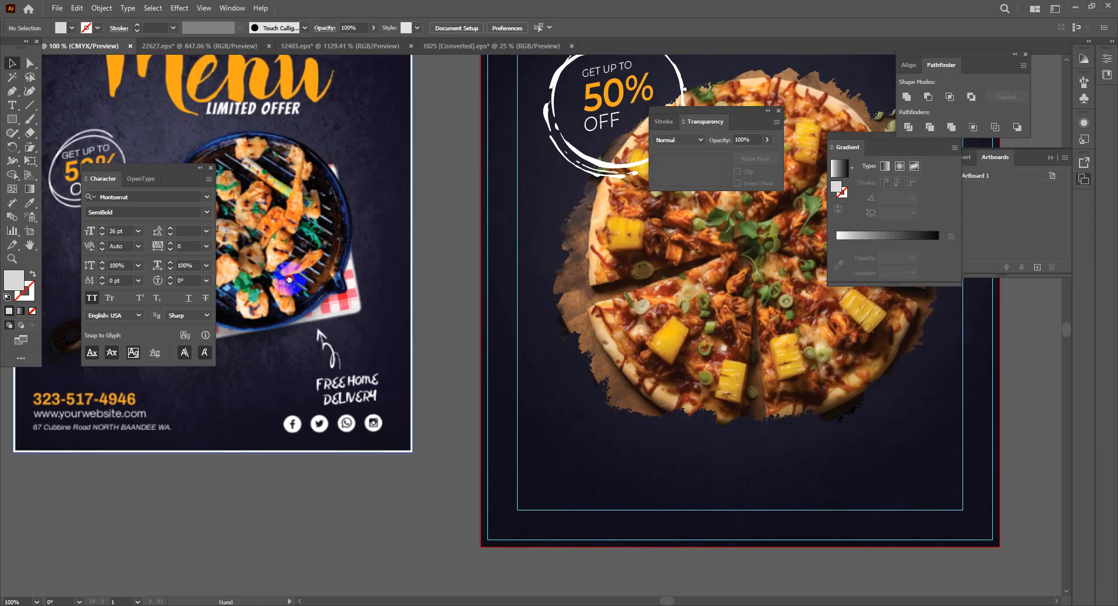
drag(290, 279, 383, 431)
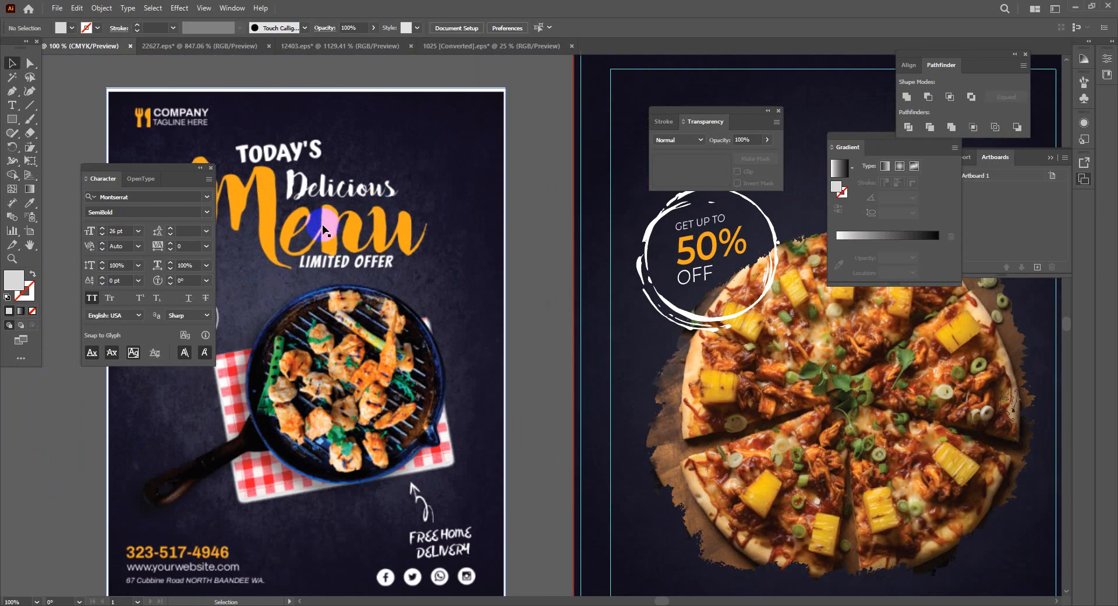
click(1075, 10)
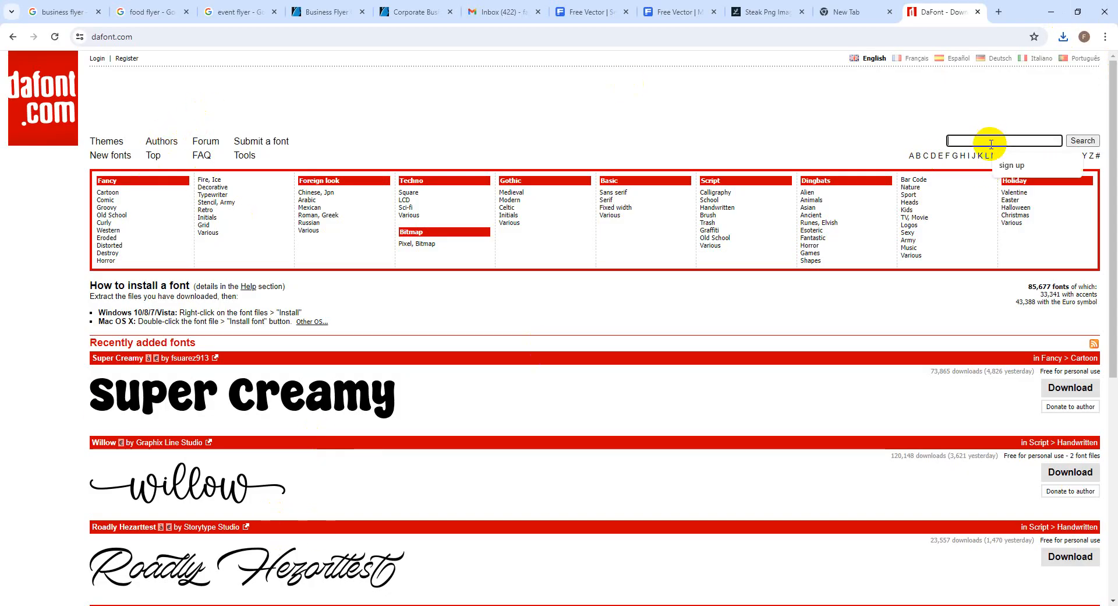
Search DaFont for 'brush font' and download Zem Brush from page 2 of the results
text(Brush font)
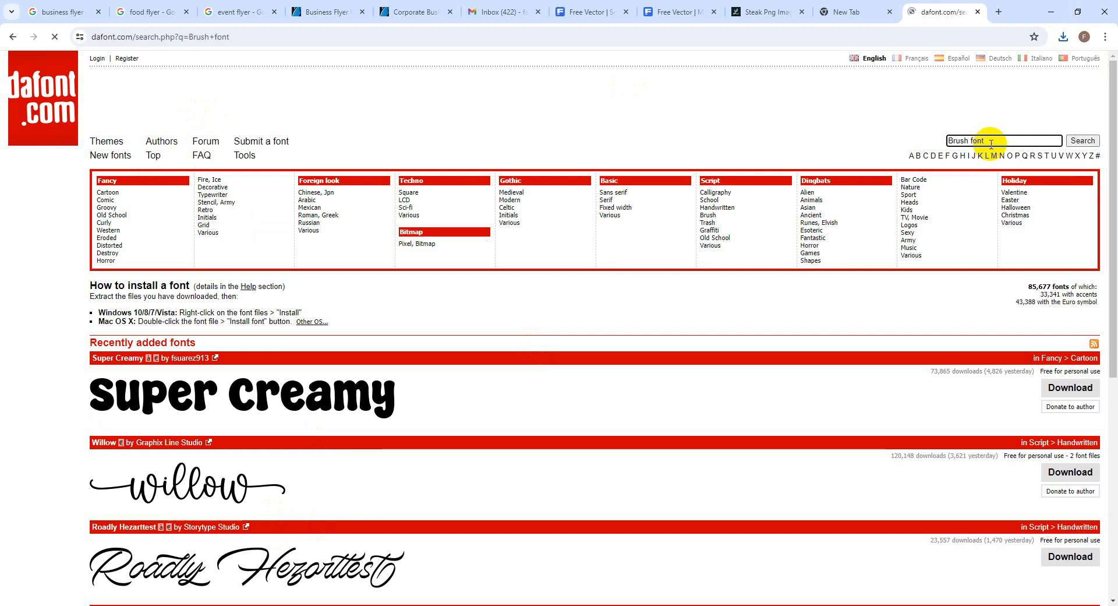
scroll(871, 317, down, 7)
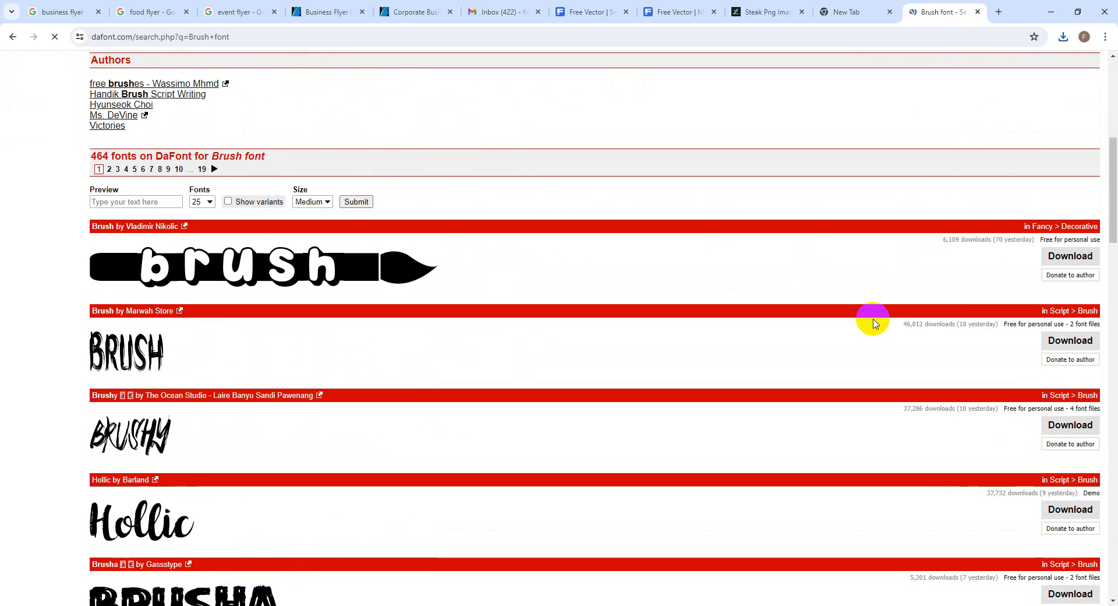
scroll(873, 322, down, 8)
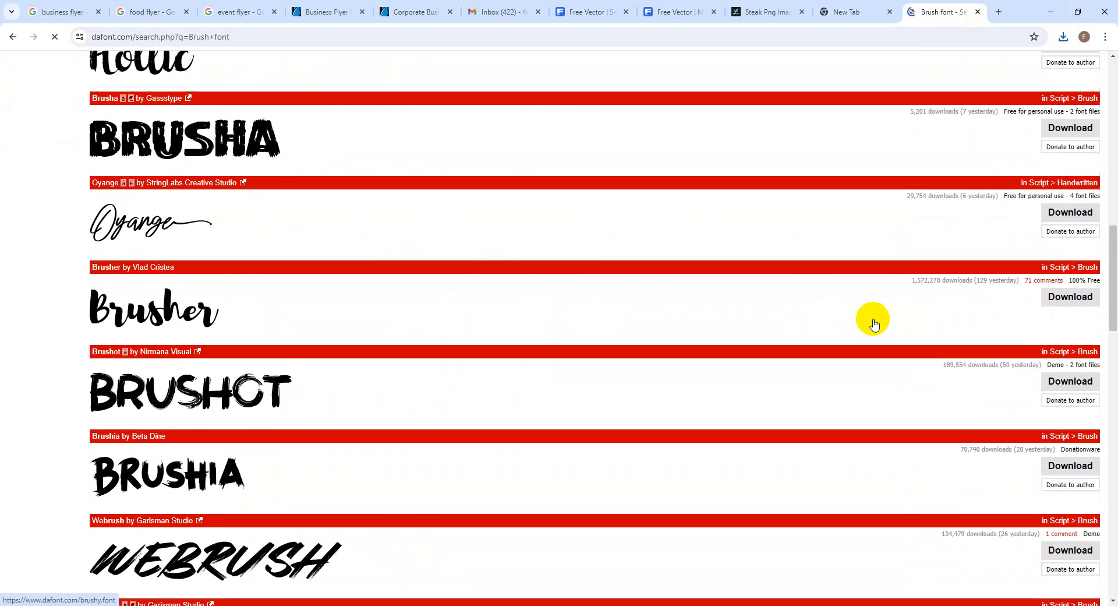
scroll(873, 322, down, 9)
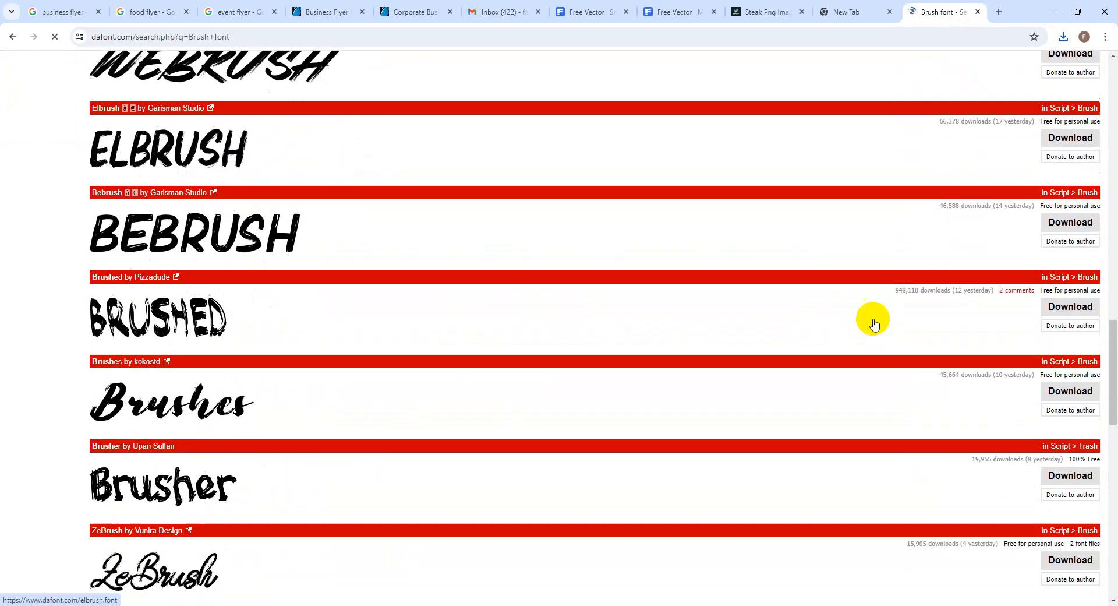
scroll(873, 322, down, 1)
scroll(873, 322, down, 6)
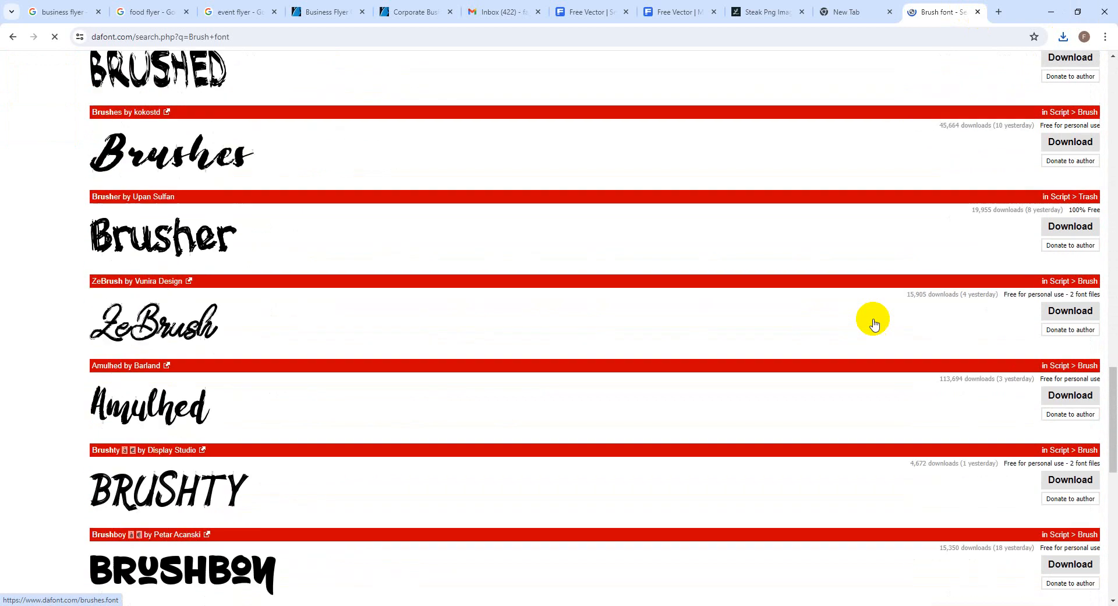
scroll(873, 322, down, 3)
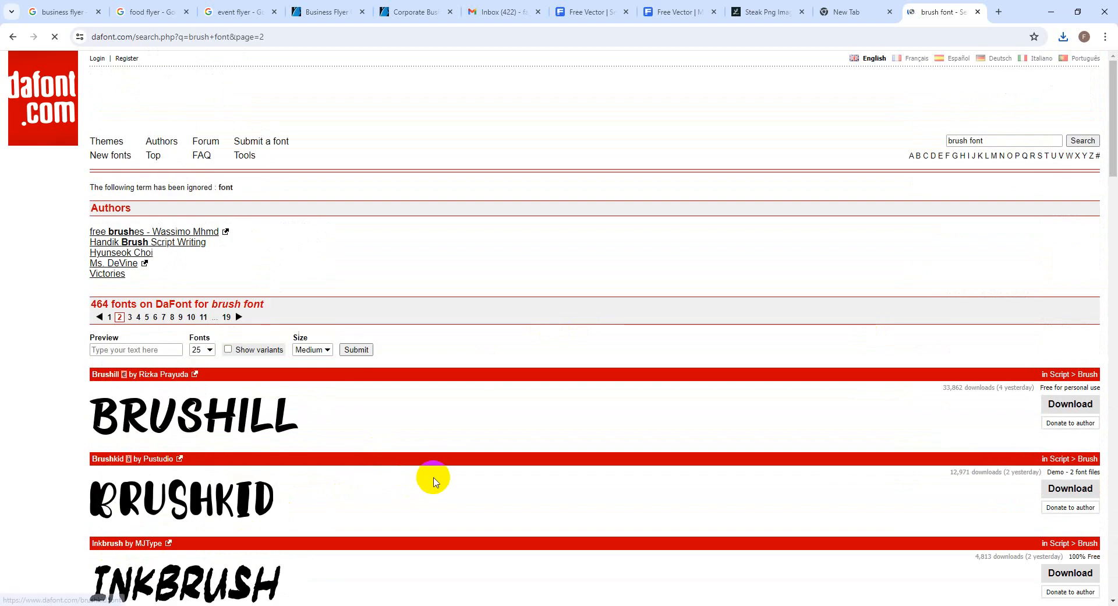
scroll(431, 477, down, 3)
scroll(433, 481, down, 2)
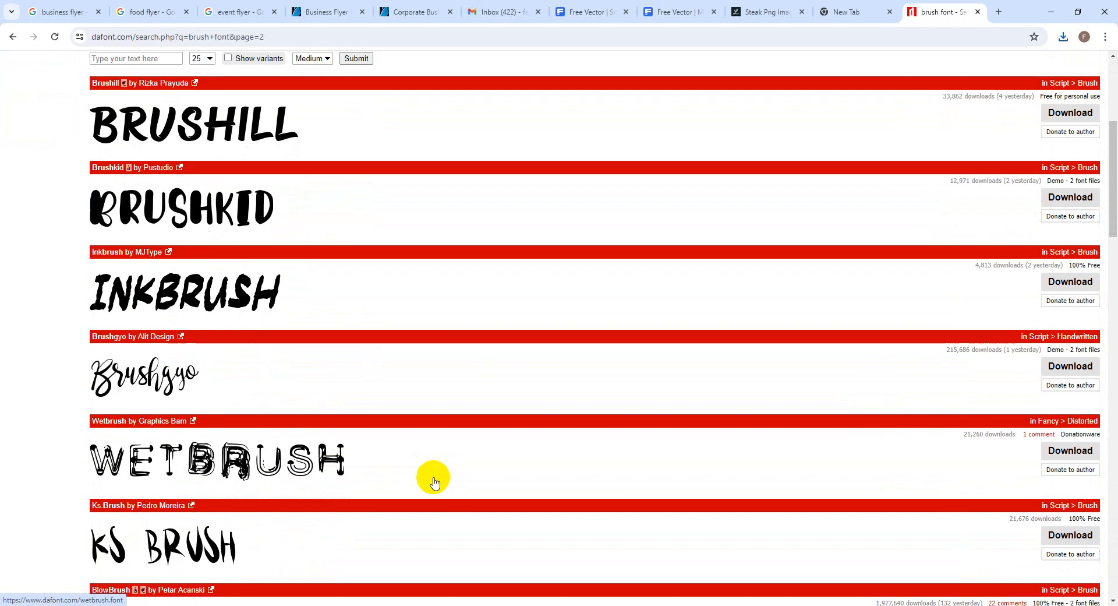
scroll(433, 481, down, 9)
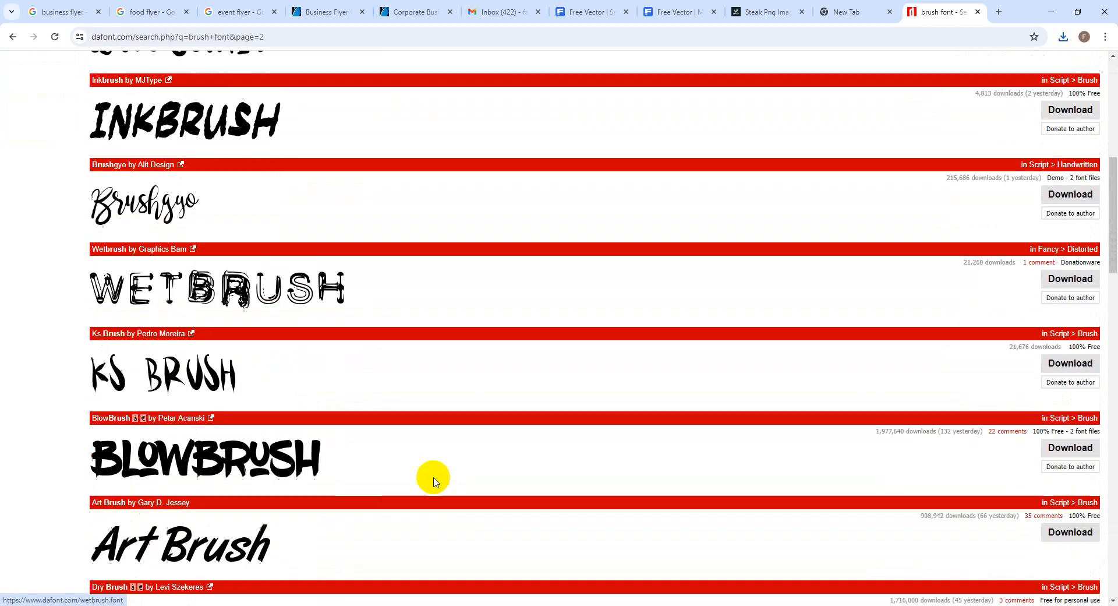
scroll(433, 481, down, 8)
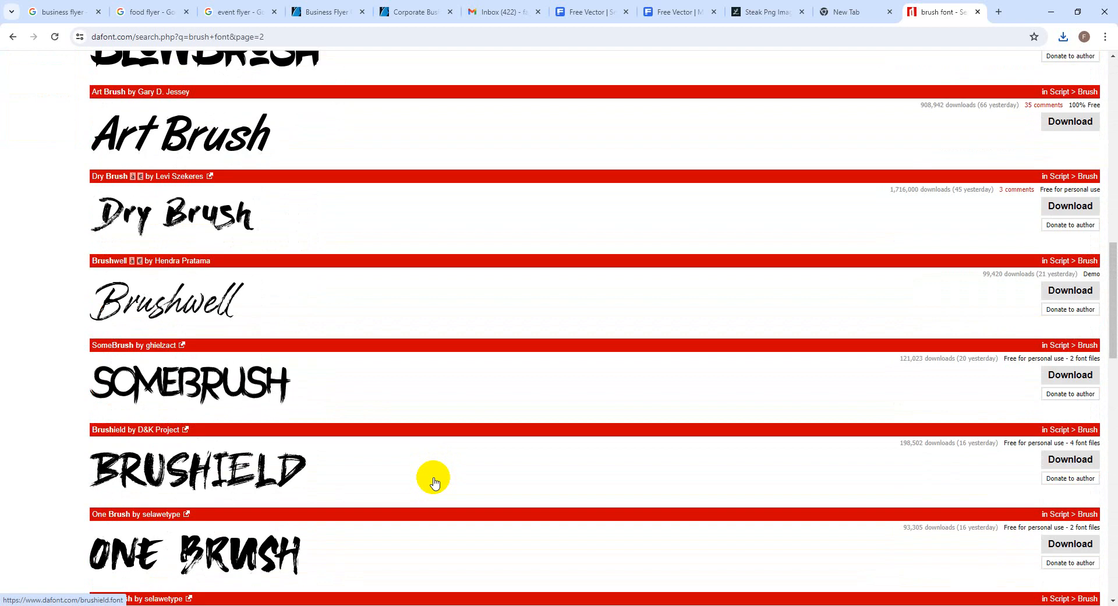
scroll(434, 481, down, 10)
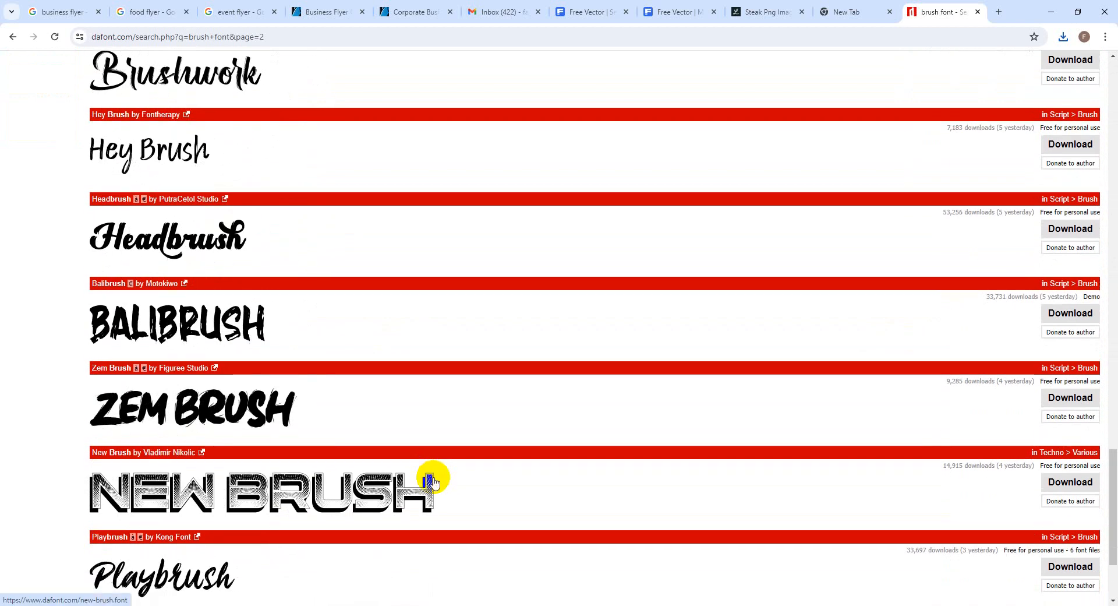
scroll(433, 481, down, 2)
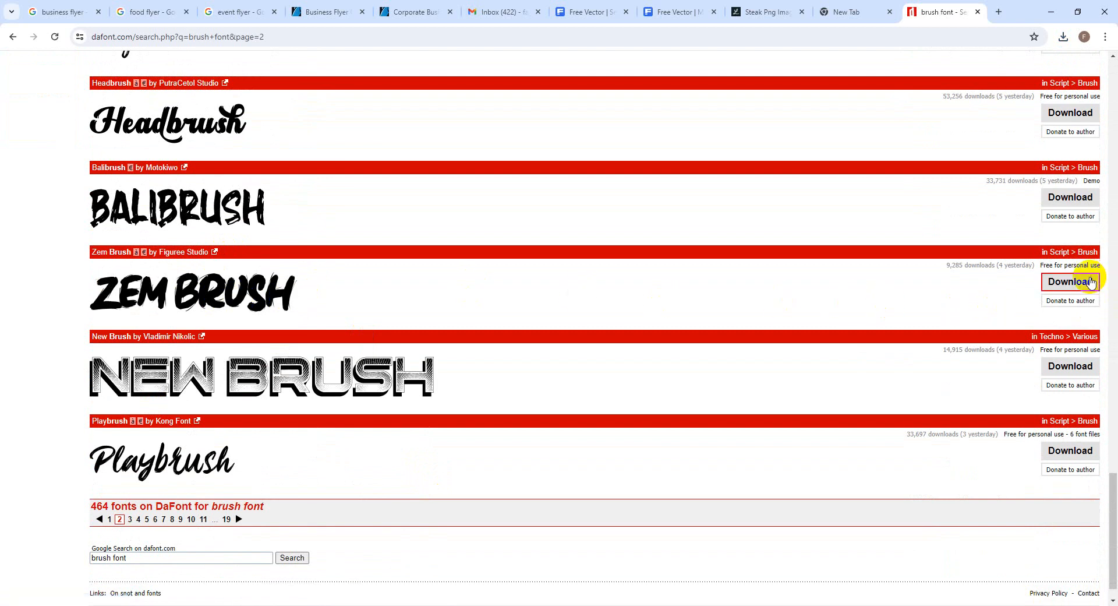
click(1070, 282)
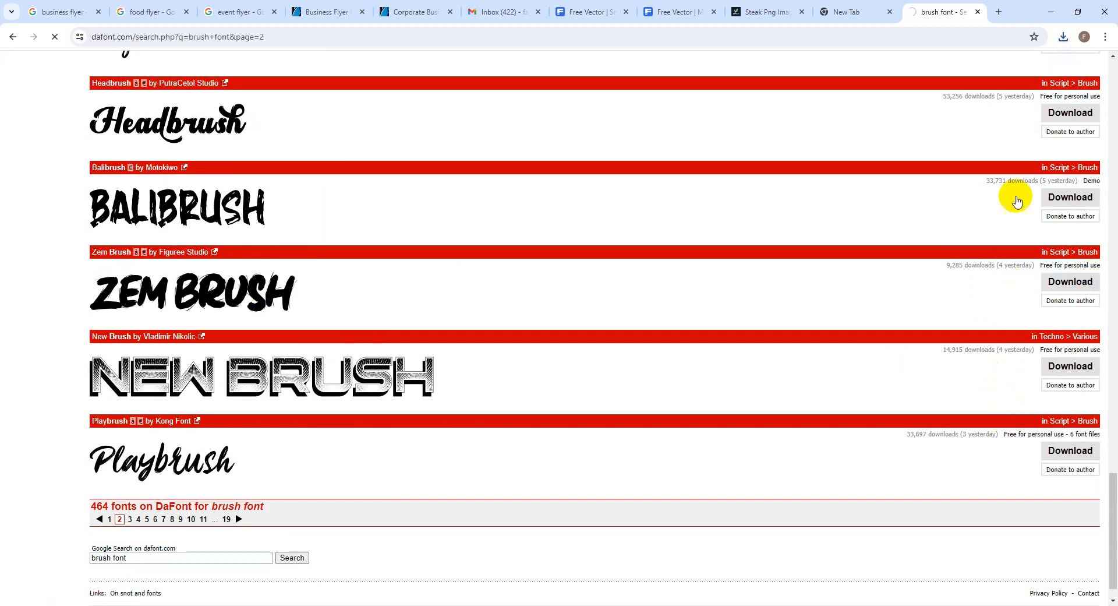
click(1026, 65)
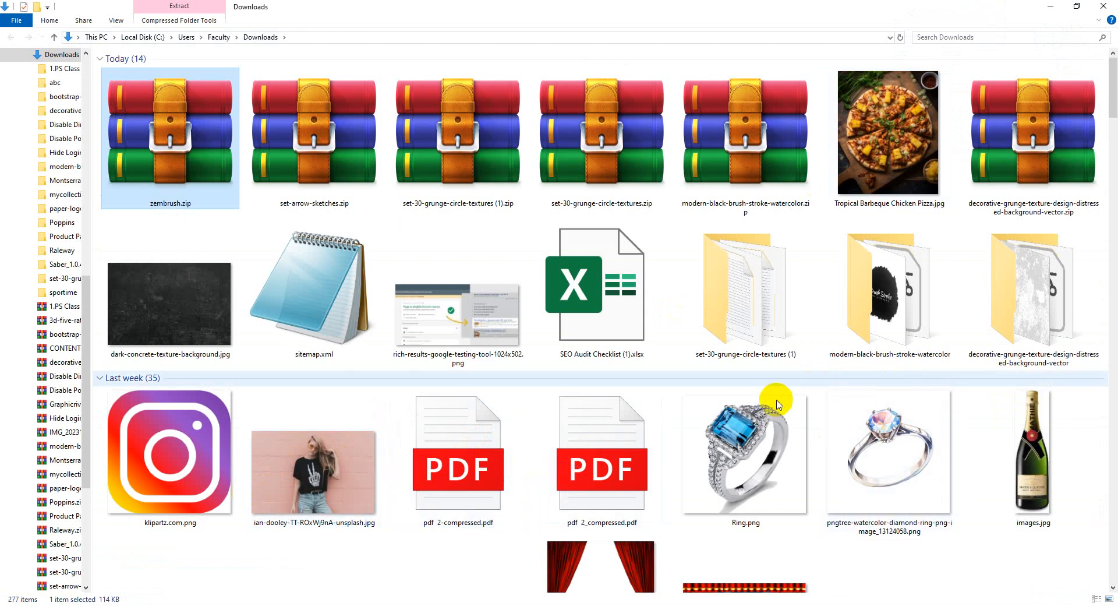
Extract zembrush.zip into its own zembrush folder
click(197, 130)
right_click(197, 130)
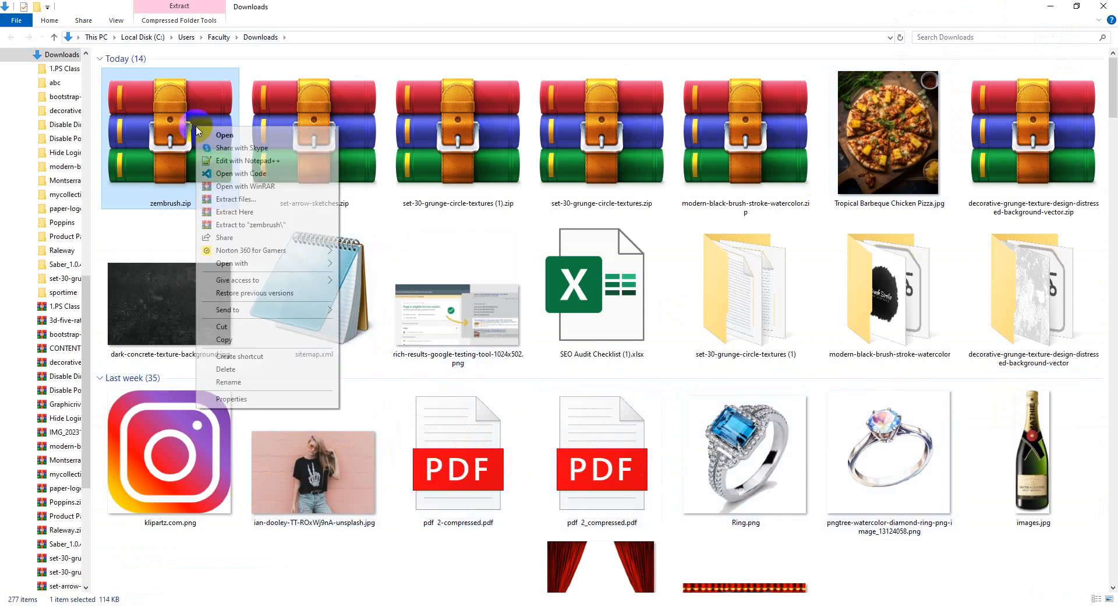
click(269, 227)
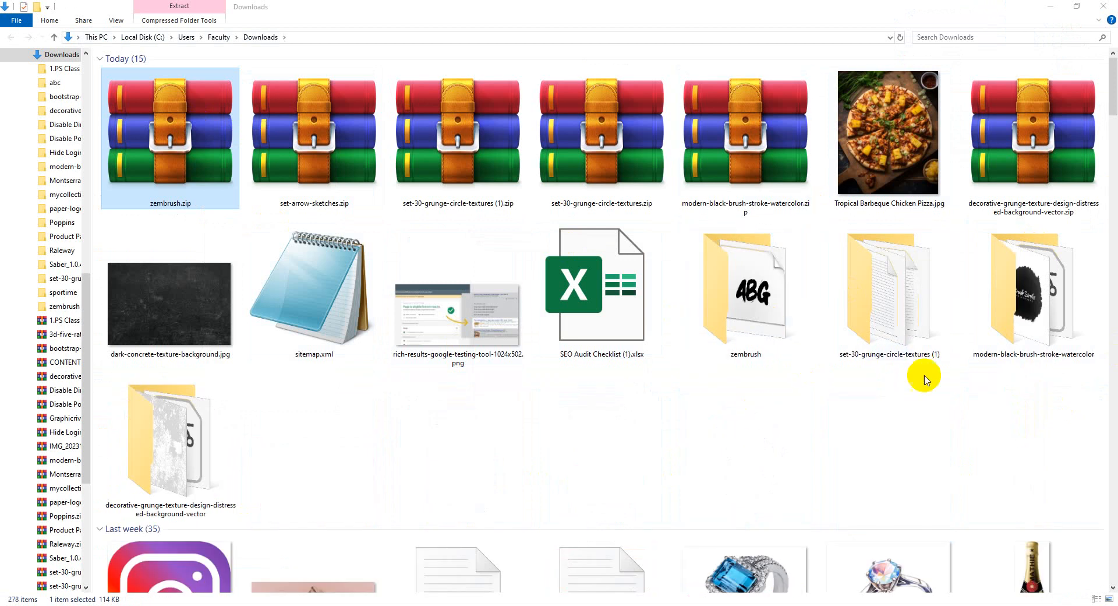
click(194, 460)
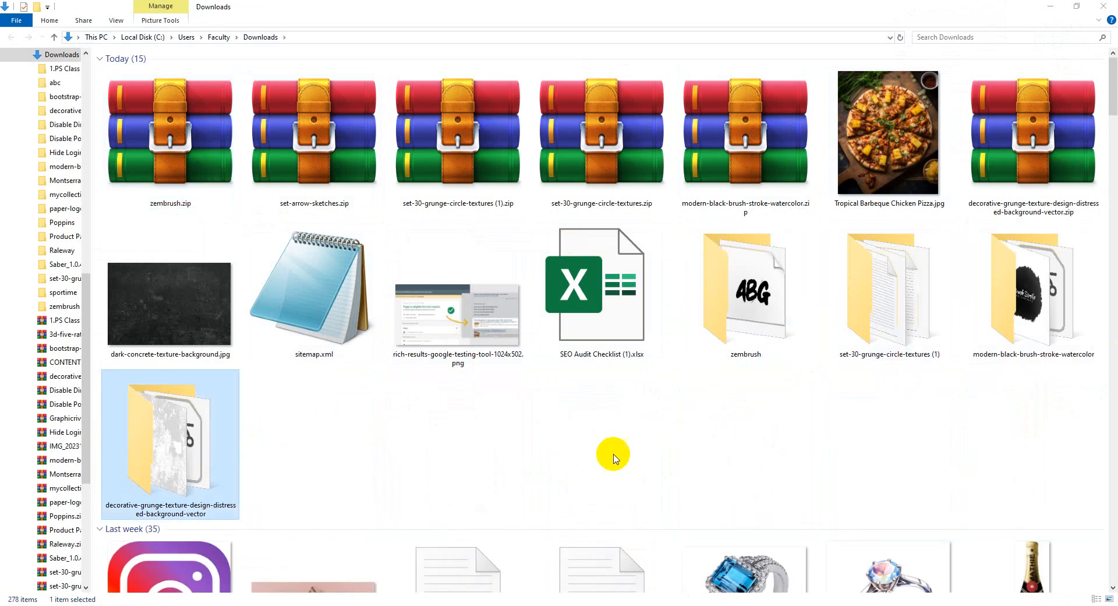
Install the Zembrush.otf font from the zembrush folder
click(748, 302)
double_click(748, 301)
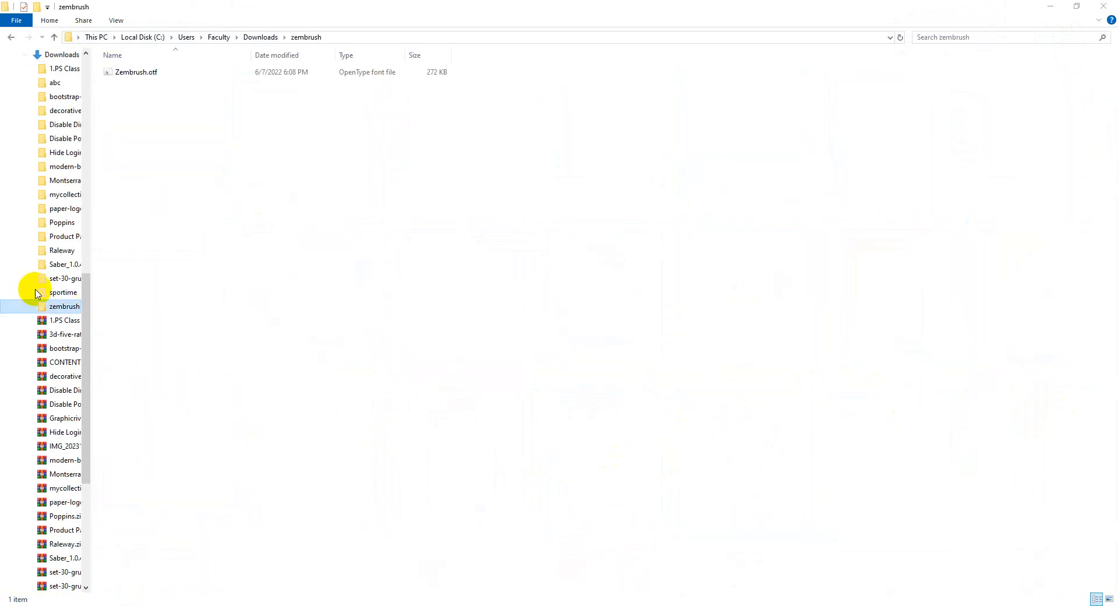
click(138, 71)
right_click(142, 73)
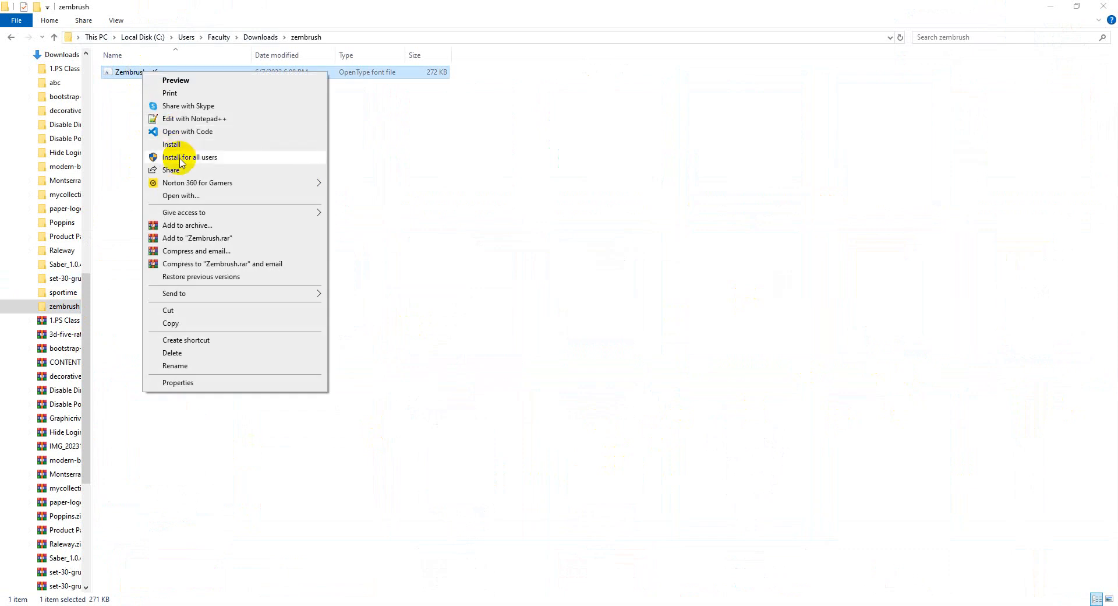
click(193, 144)
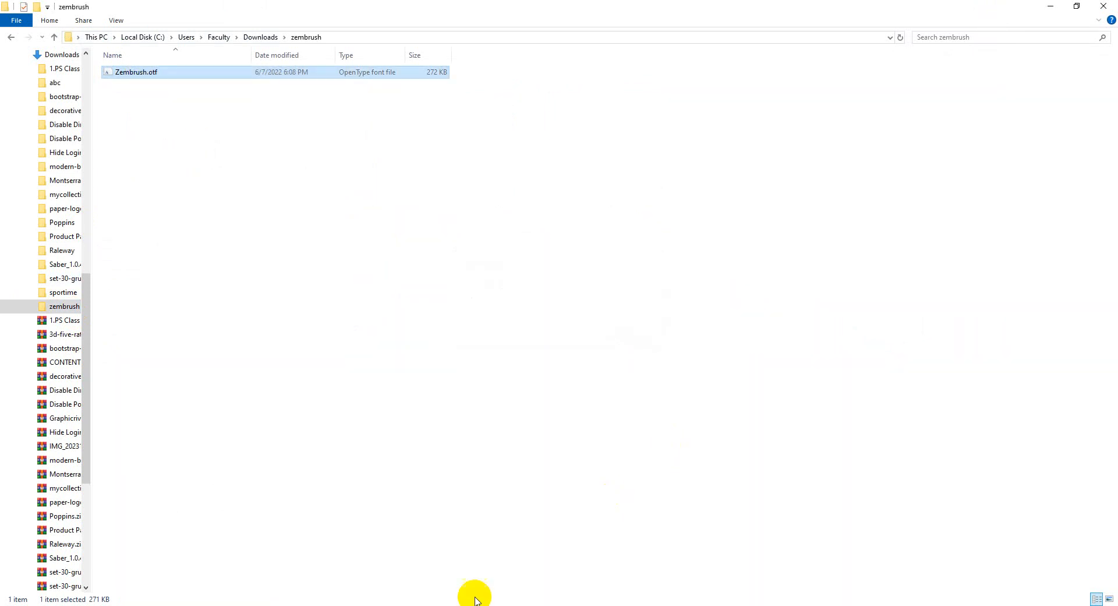
click(298, 603)
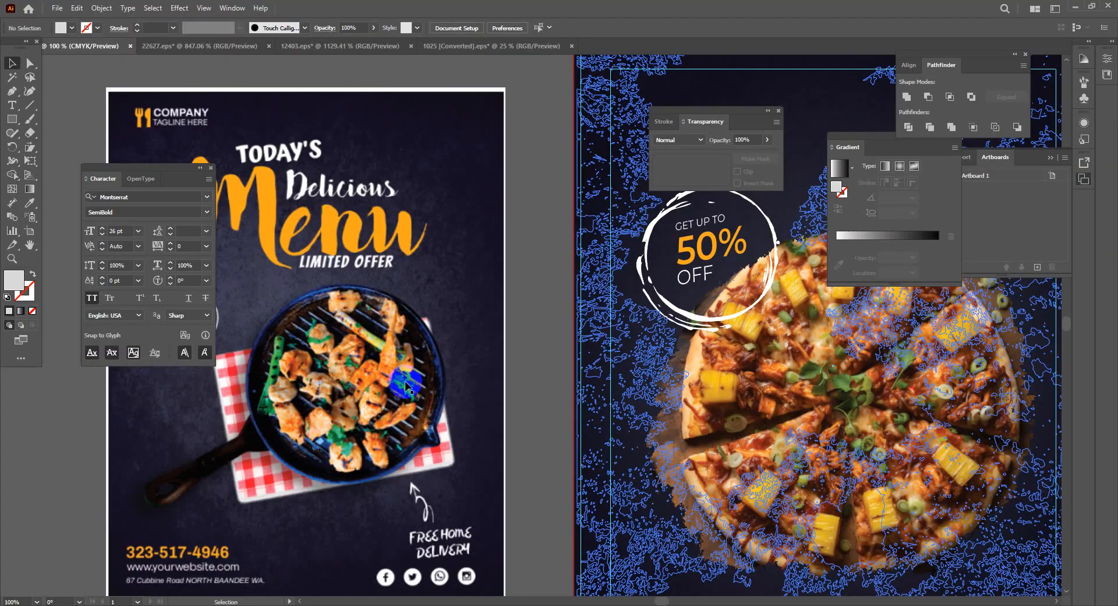
Write TODAY'S as a new text line above the left flyer
drag(529, 363, 599, 440)
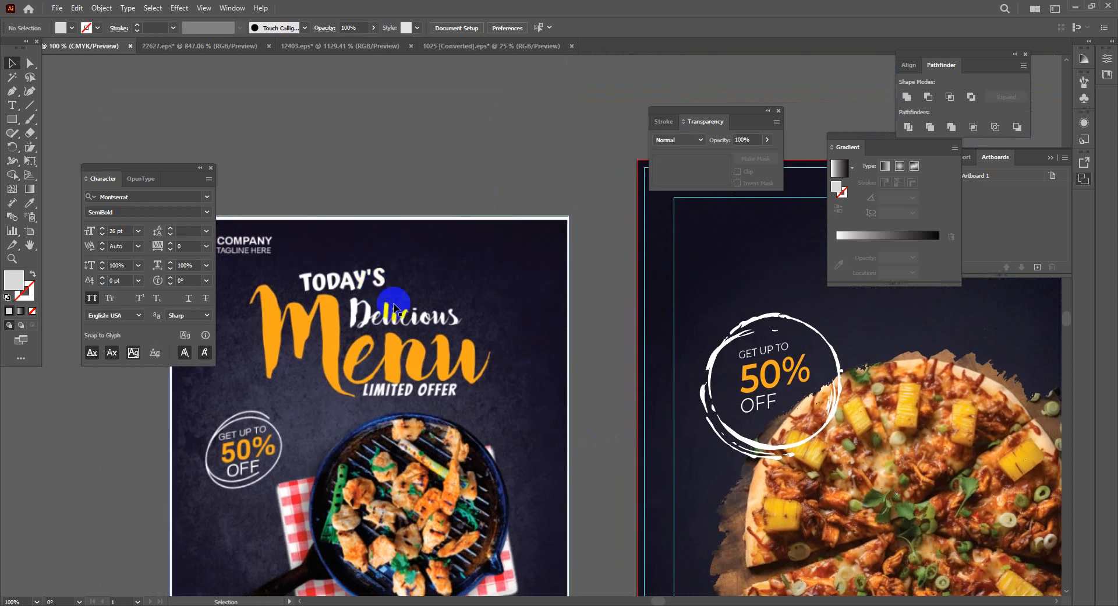
click(12, 106)
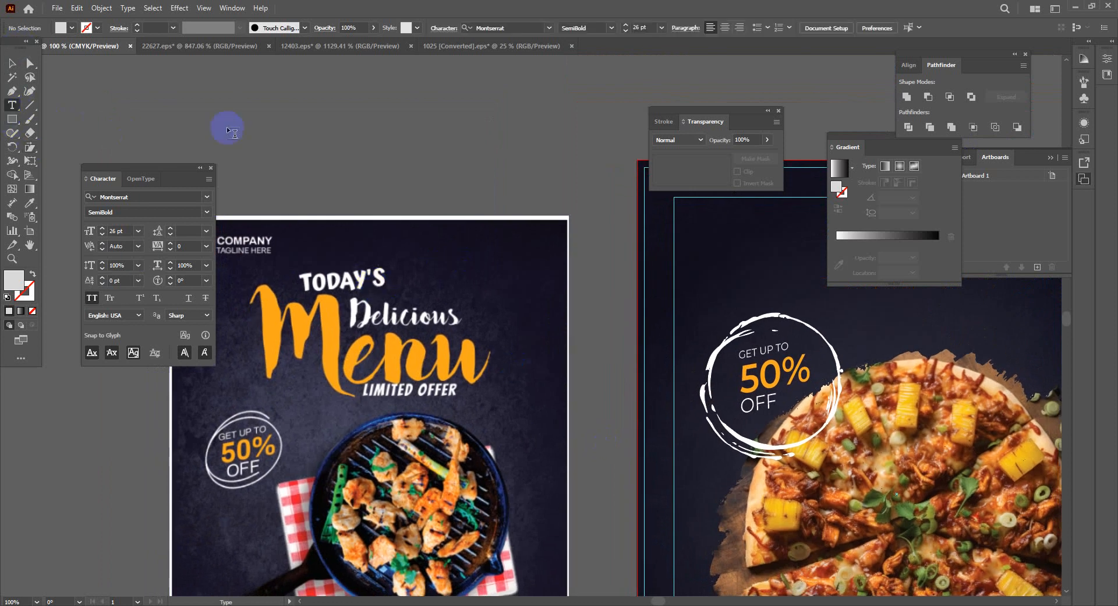
click(345, 140)
key(BackSpace)
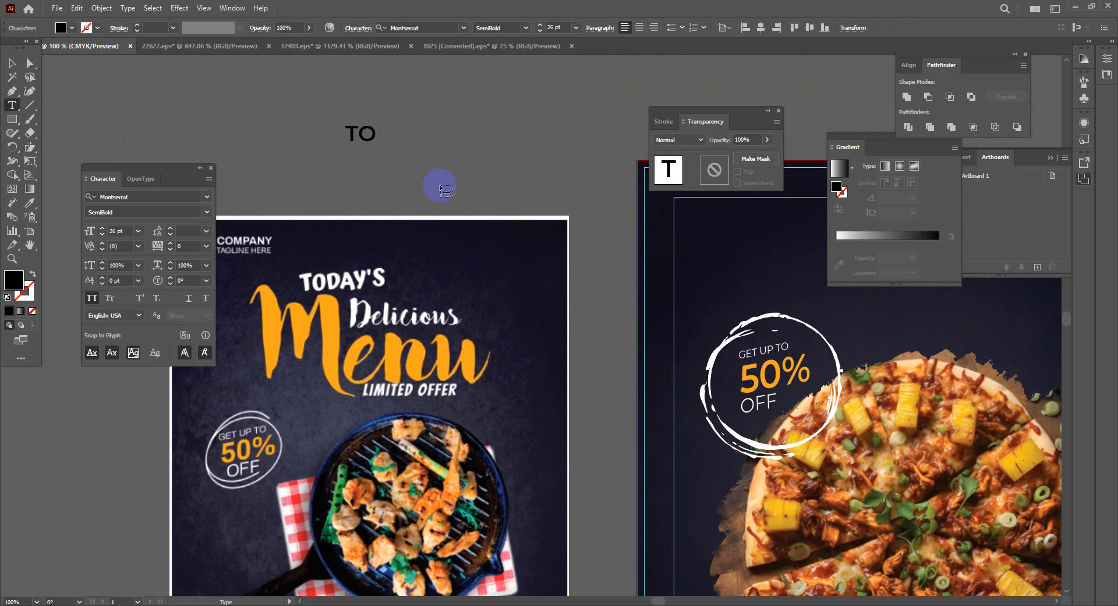
text(DAYS)
key(BackSpace)
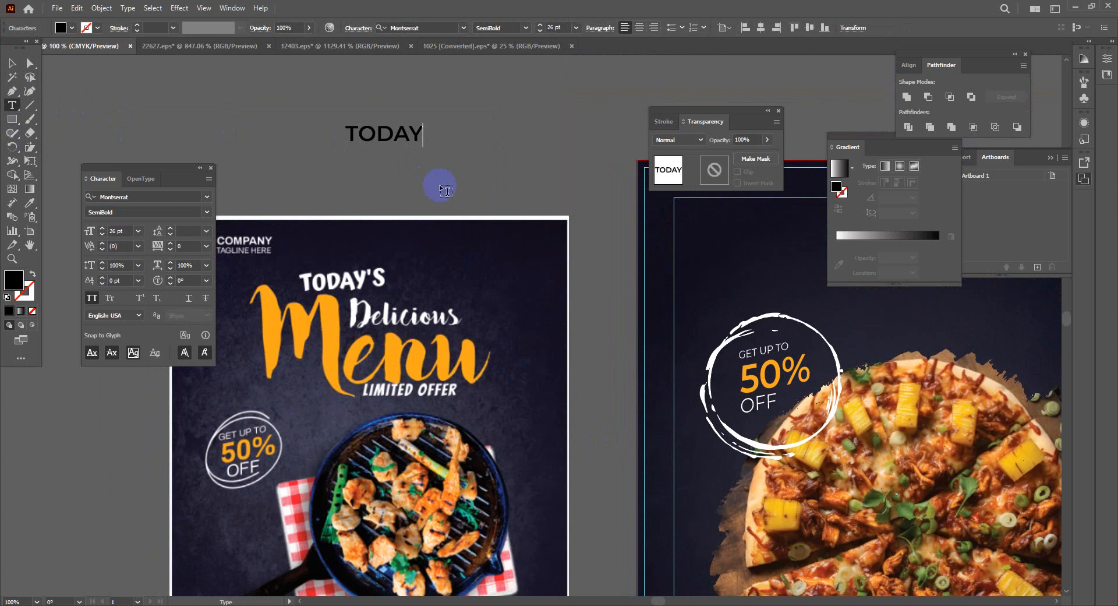
text('S)
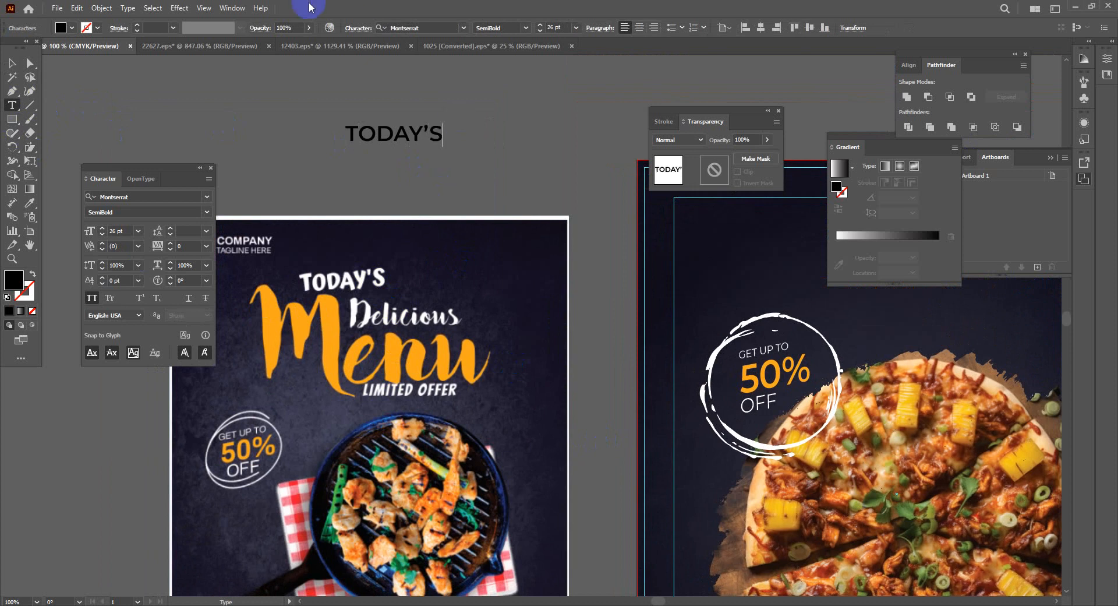
click(11, 65)
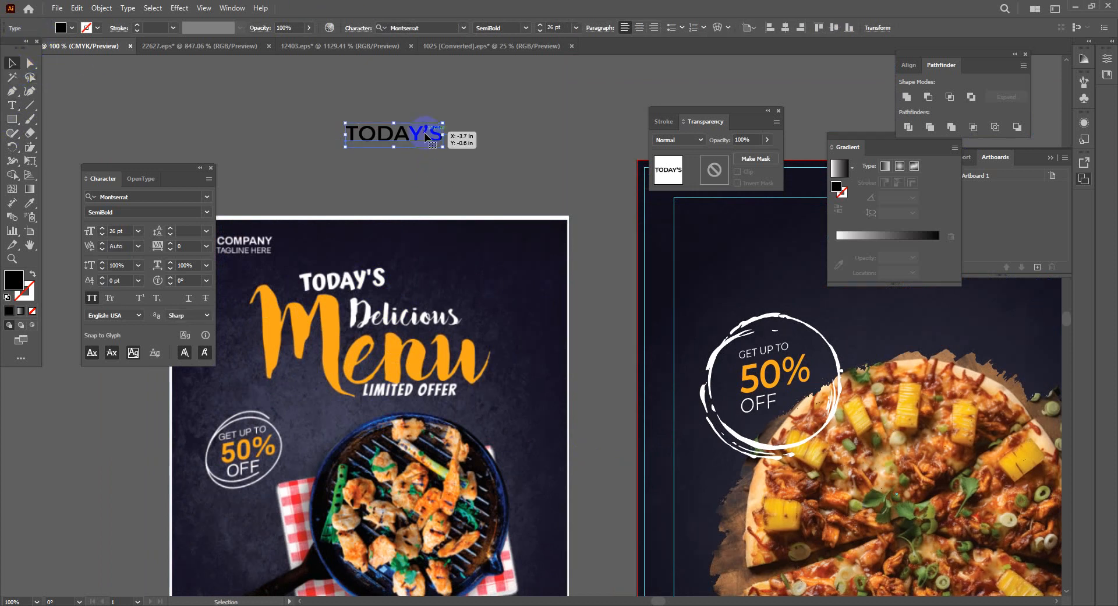
Duplicate the line twice downward and retype the copies as Delicious and menu
drag(424, 132, 427, 165)
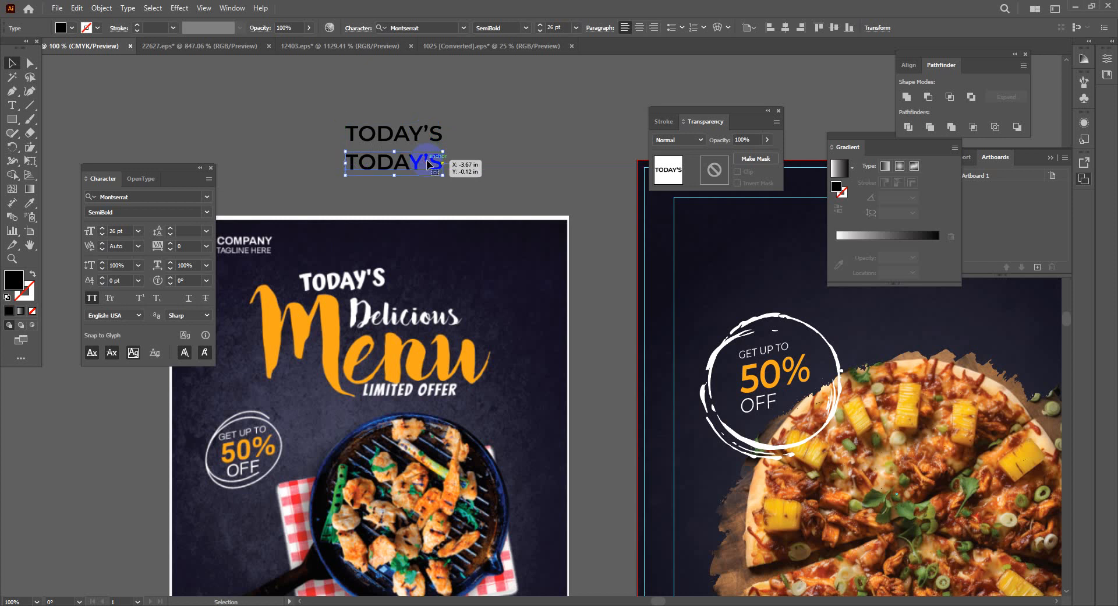
double_click(428, 164)
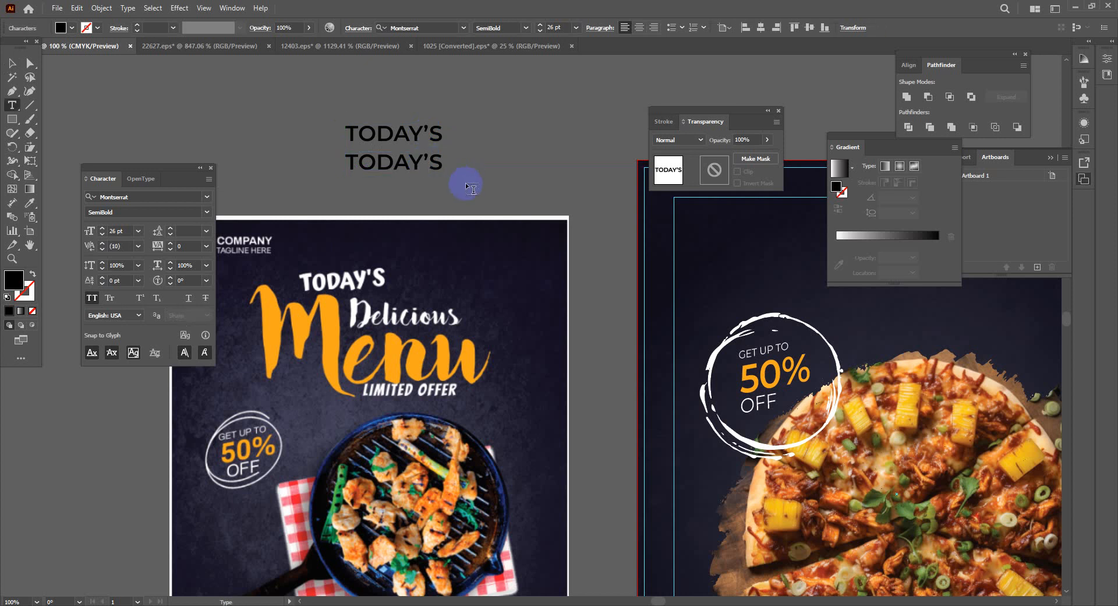
key(BackSpace)
key(BackSpace)
key(BackSpace)
key(BackSpace)
key(BackSpace)
key(BackSpace)
key(Delete)
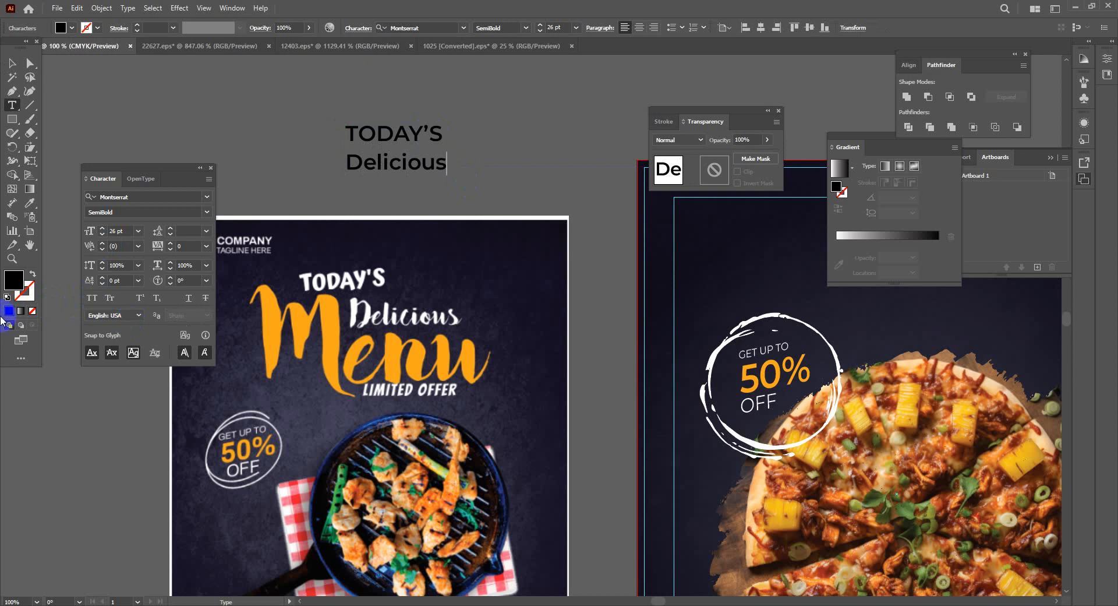
click(13, 63)
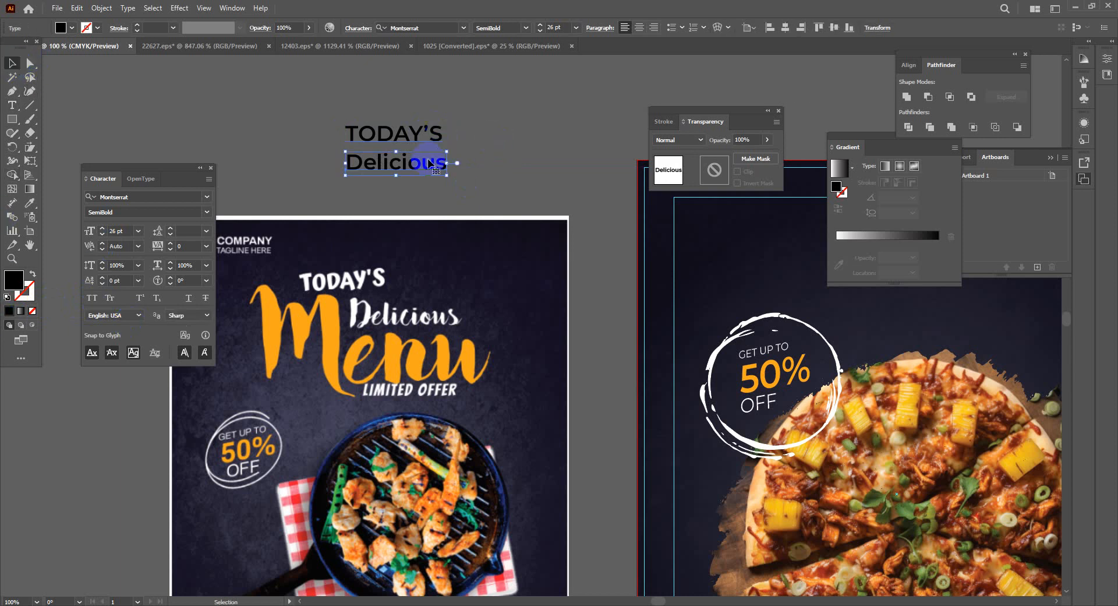
drag(424, 171, 423, 198)
double_click(423, 187)
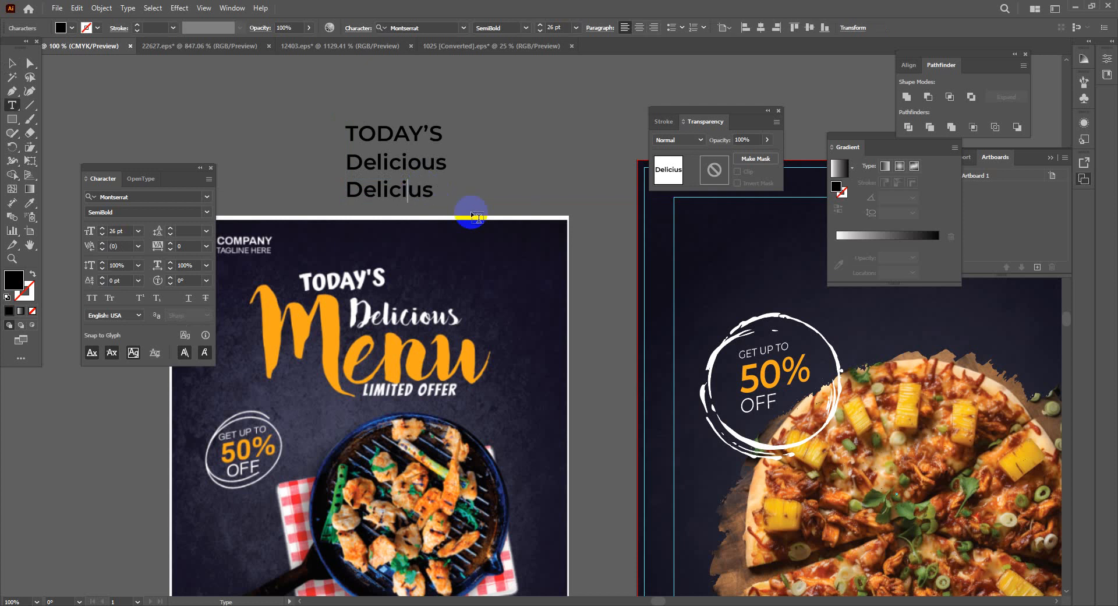
key(BackSpace)
key(BackSpace)
key(BackSpace)
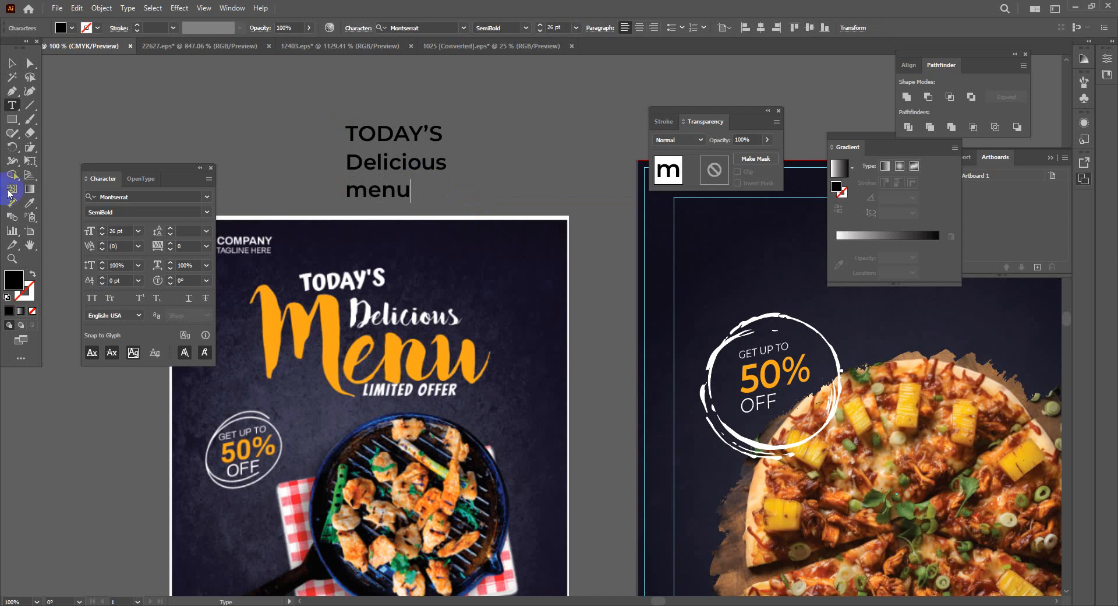
click(11, 62)
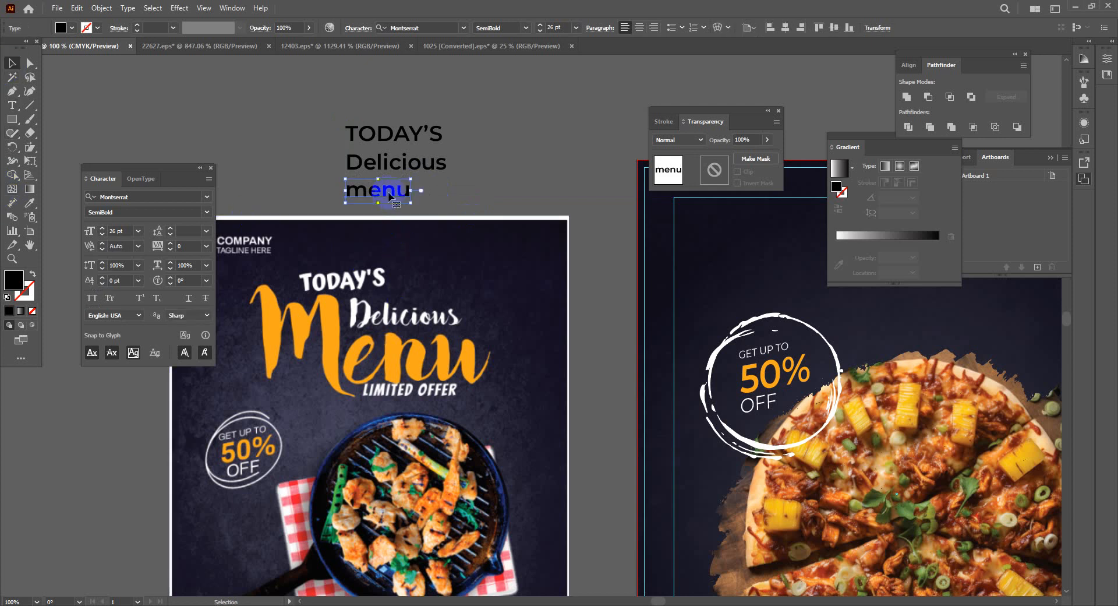
Add a fourth copy reading Limited Offer and select the four-line text block
drag(388, 191, 387, 216)
key(t)
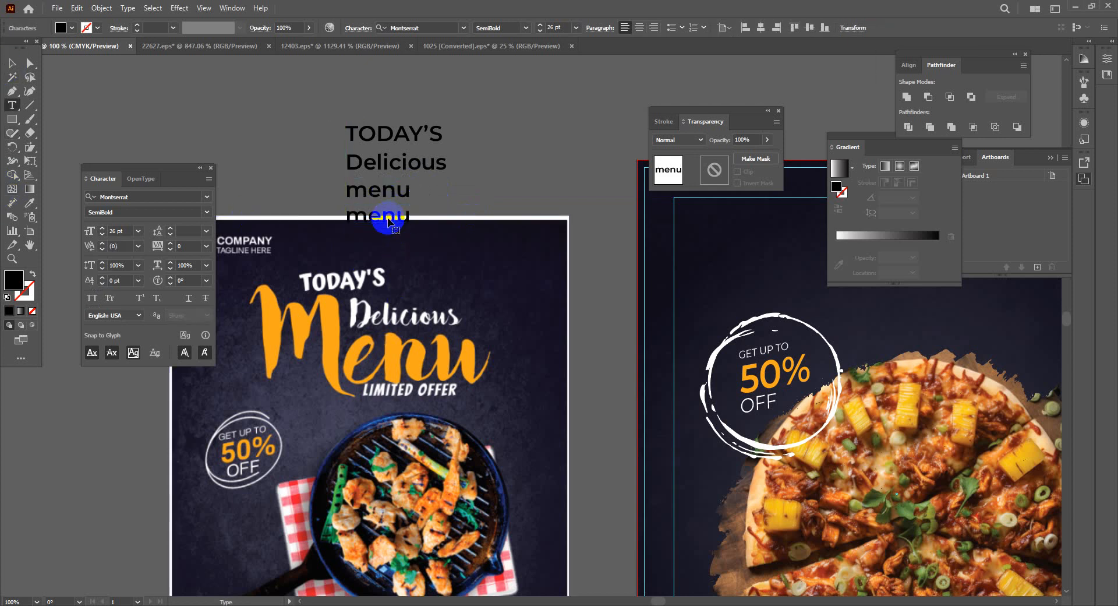
click(480, 296)
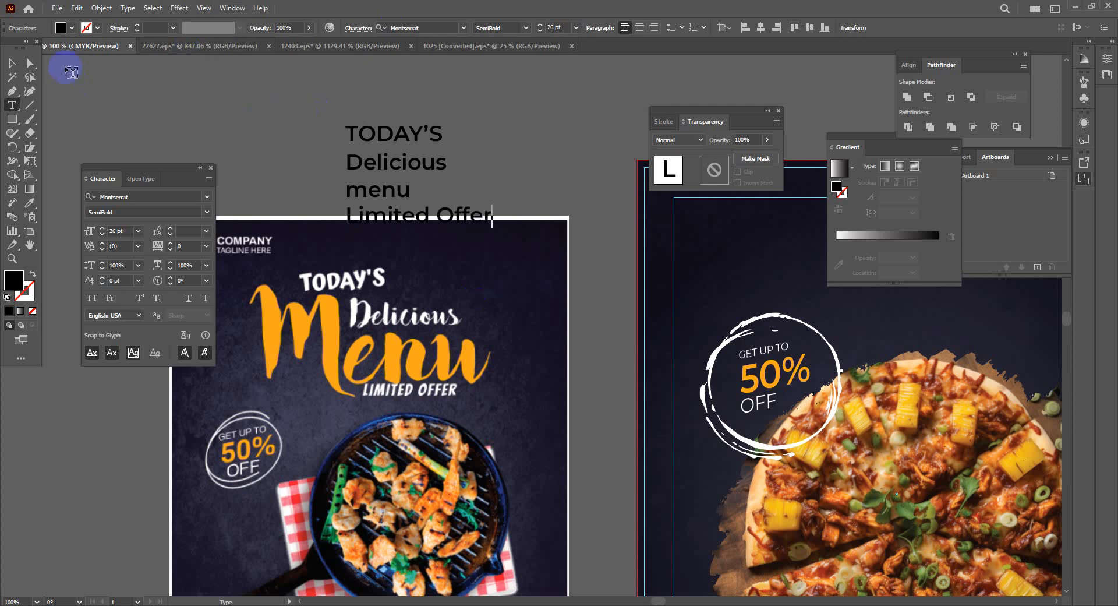
click(13, 66)
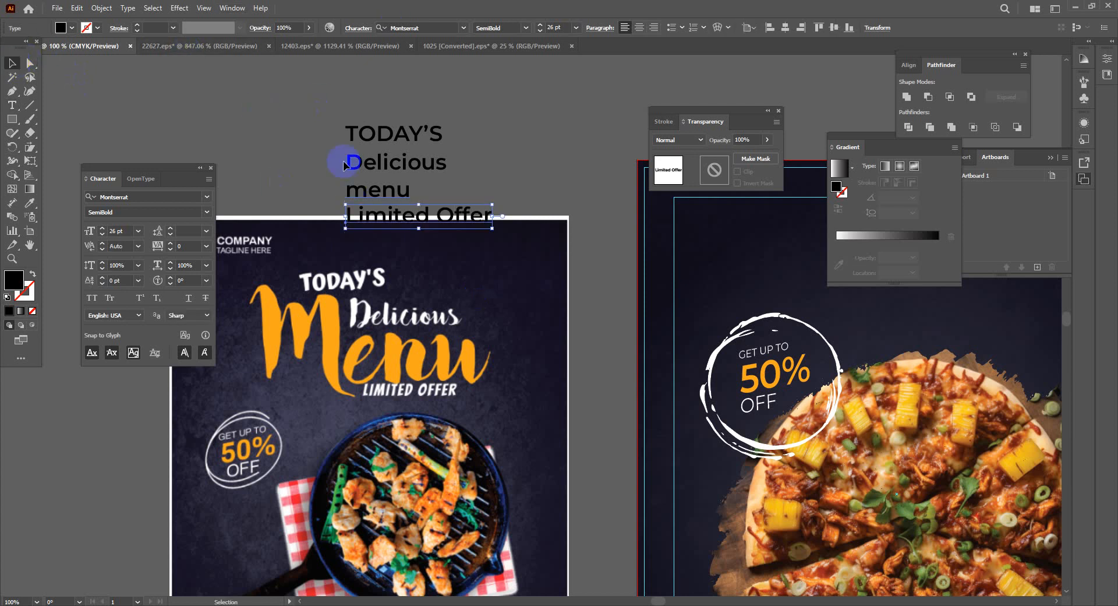
click(511, 237)
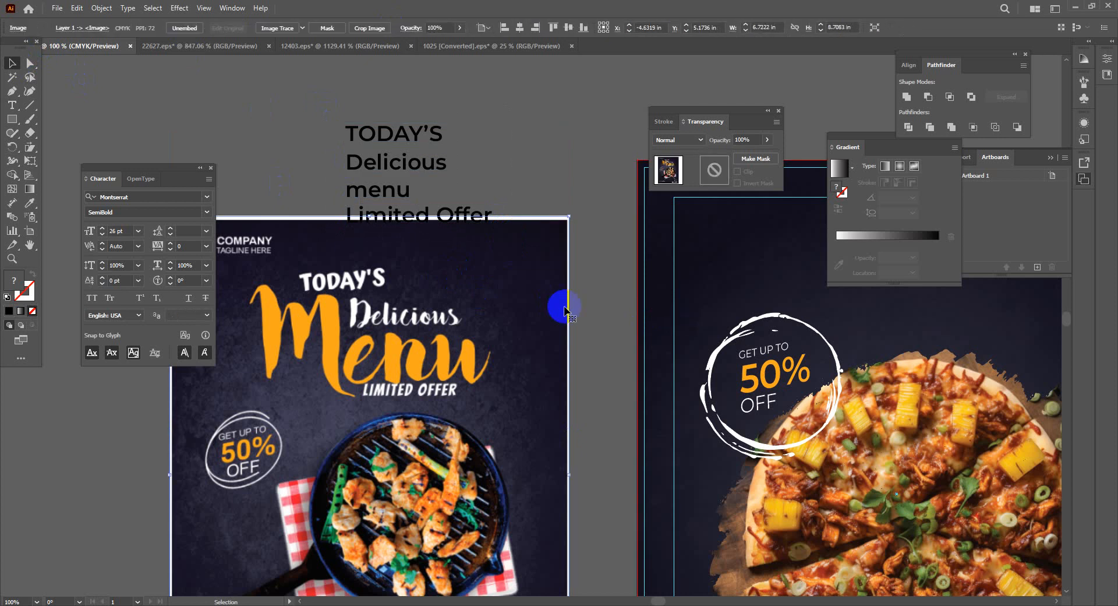
click(565, 310)
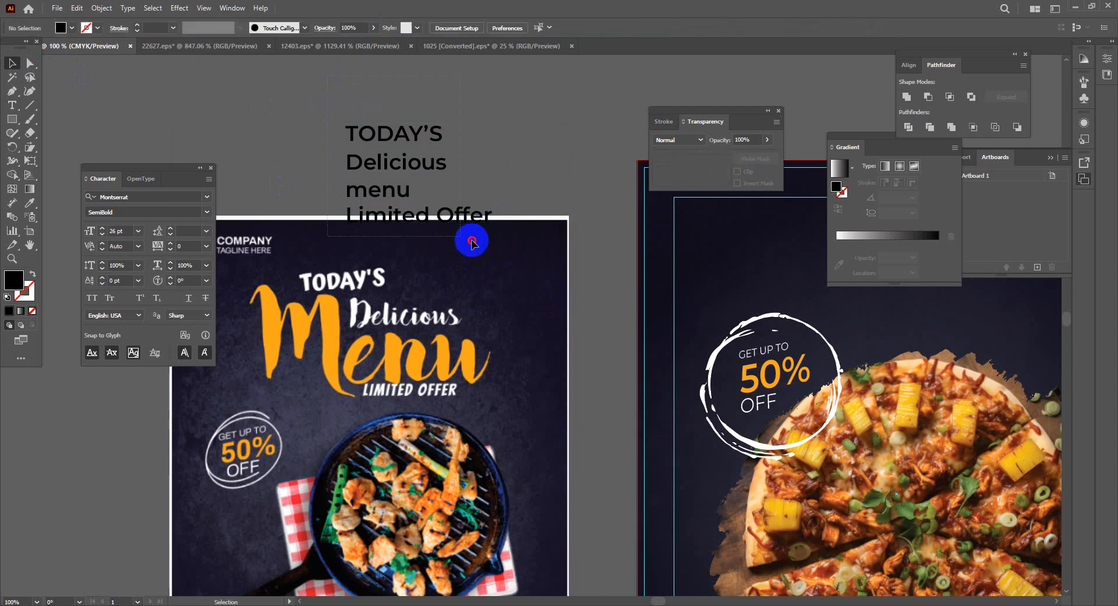
click(466, 216)
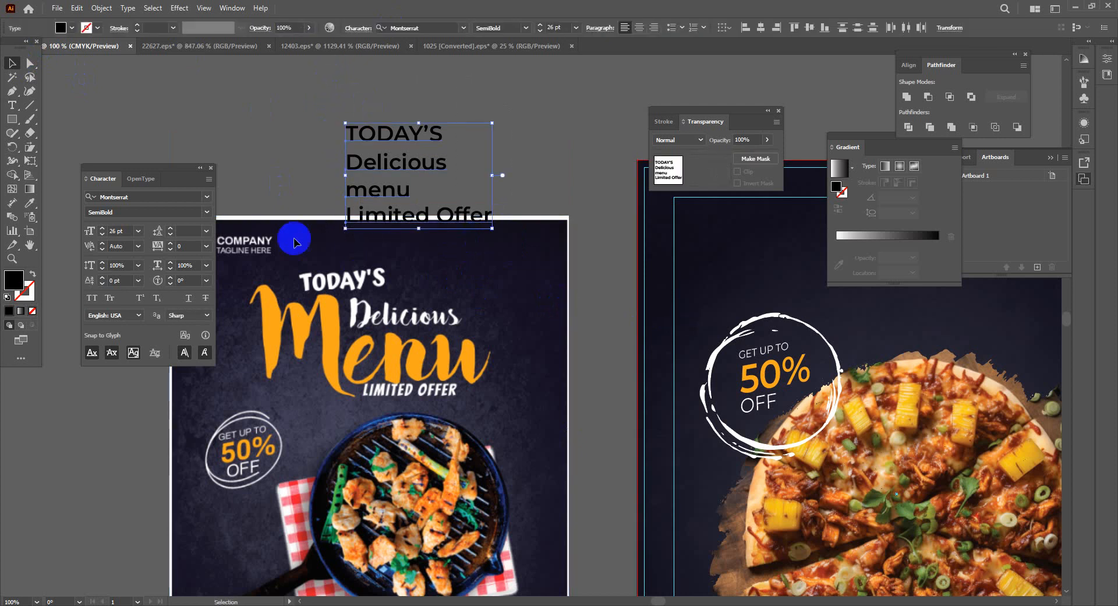
Set the four-line headline in the Zembrush font
click(192, 196)
click(206, 197)
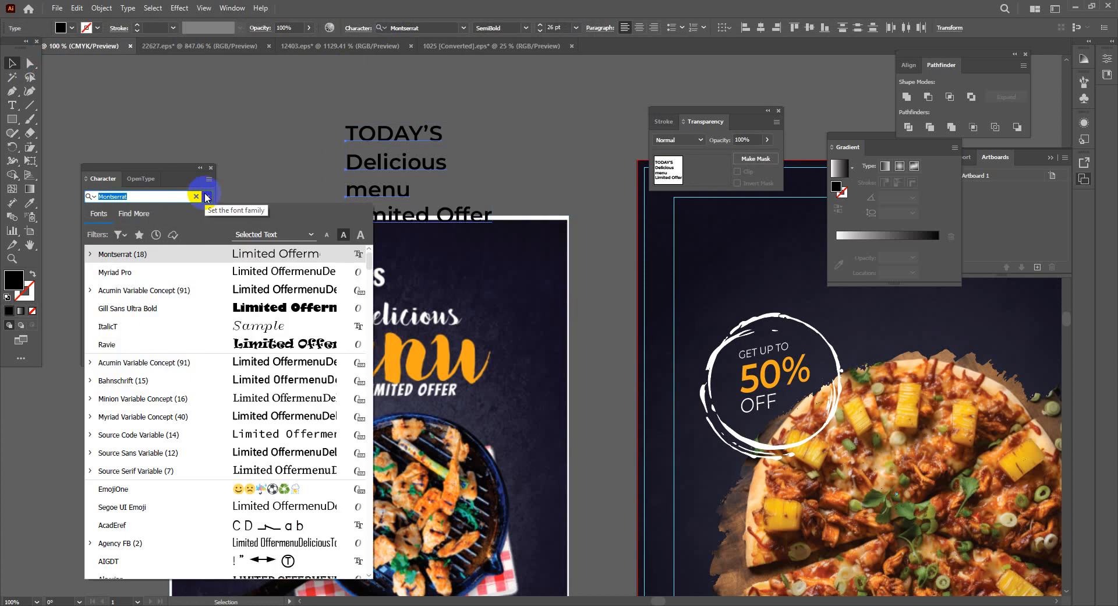
text(ze)
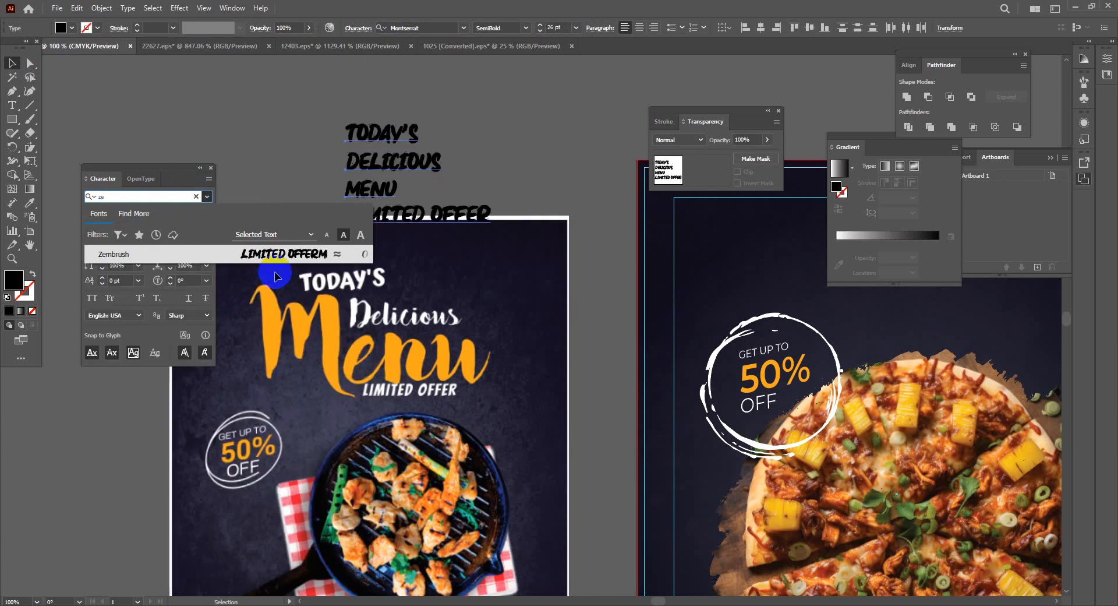
click(273, 260)
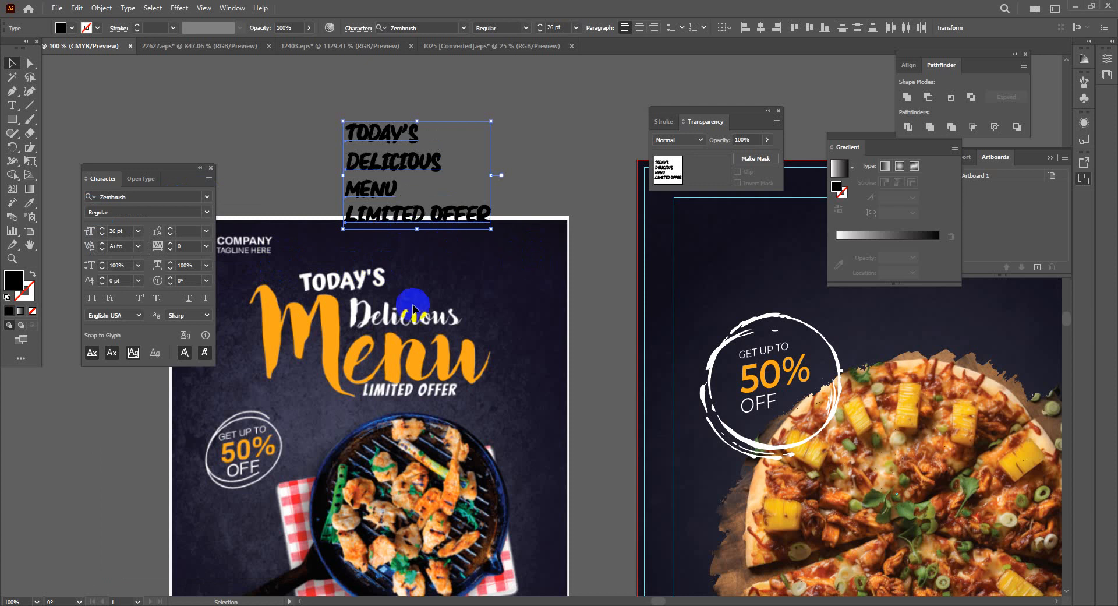
Stagger TODAY'S, DELICIOUS, MENU and LIMITED OFFER up and to the right, then select all four
click(505, 152)
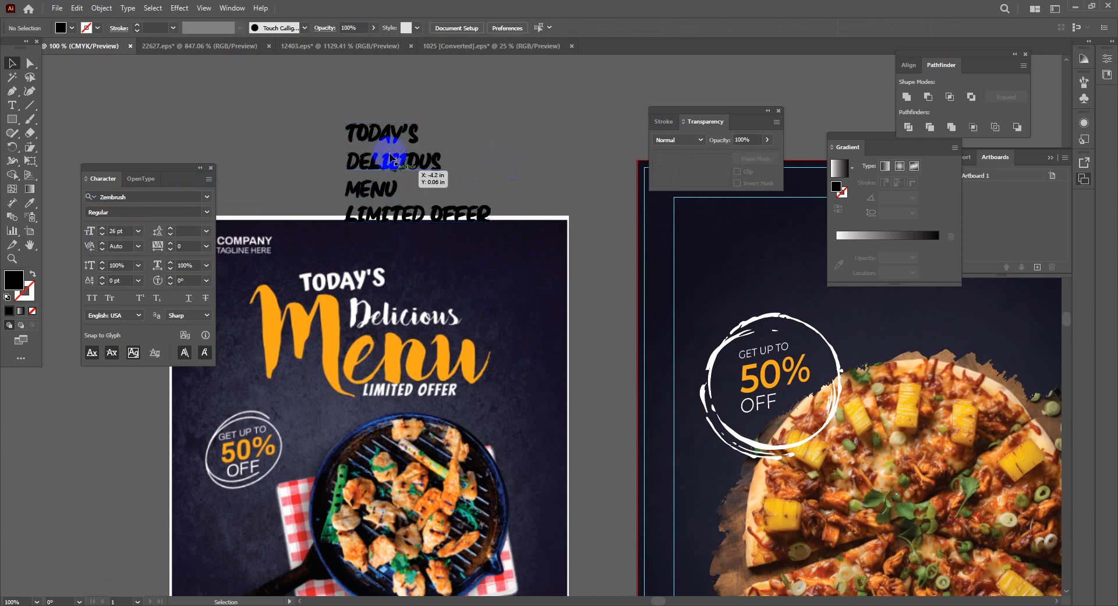
drag(373, 133, 406, 103)
drag(393, 154, 445, 134)
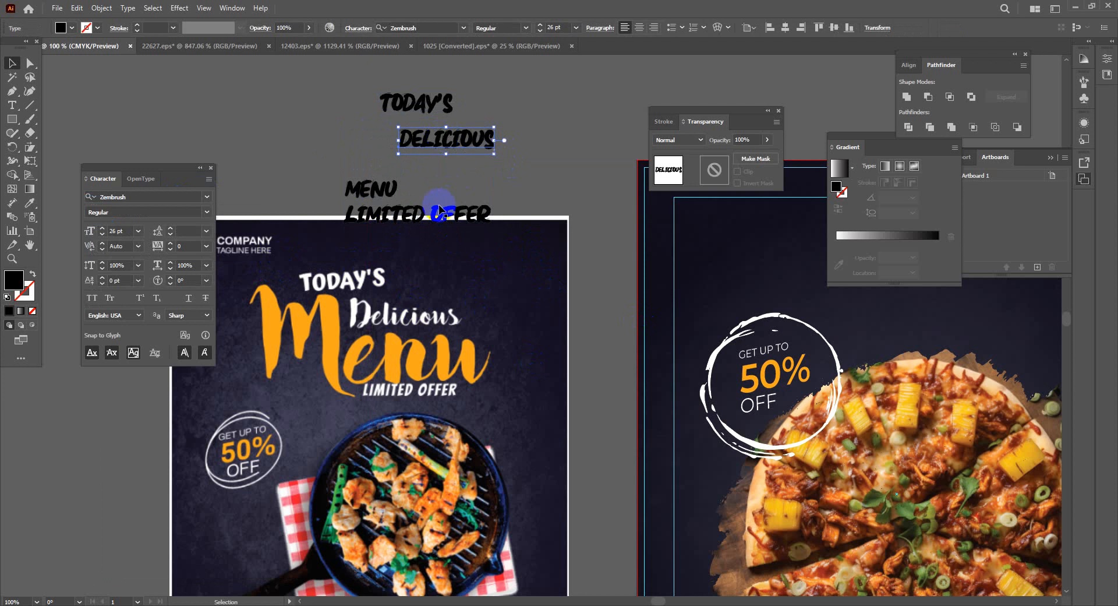
drag(366, 193, 378, 170)
drag(400, 220, 452, 196)
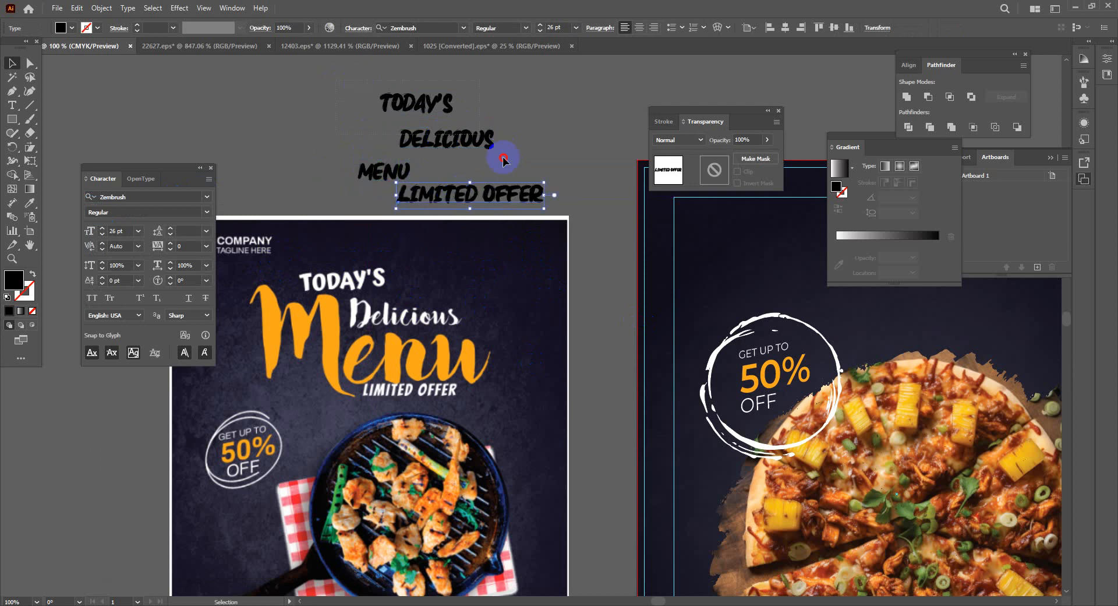
drag(547, 210, 349, 84)
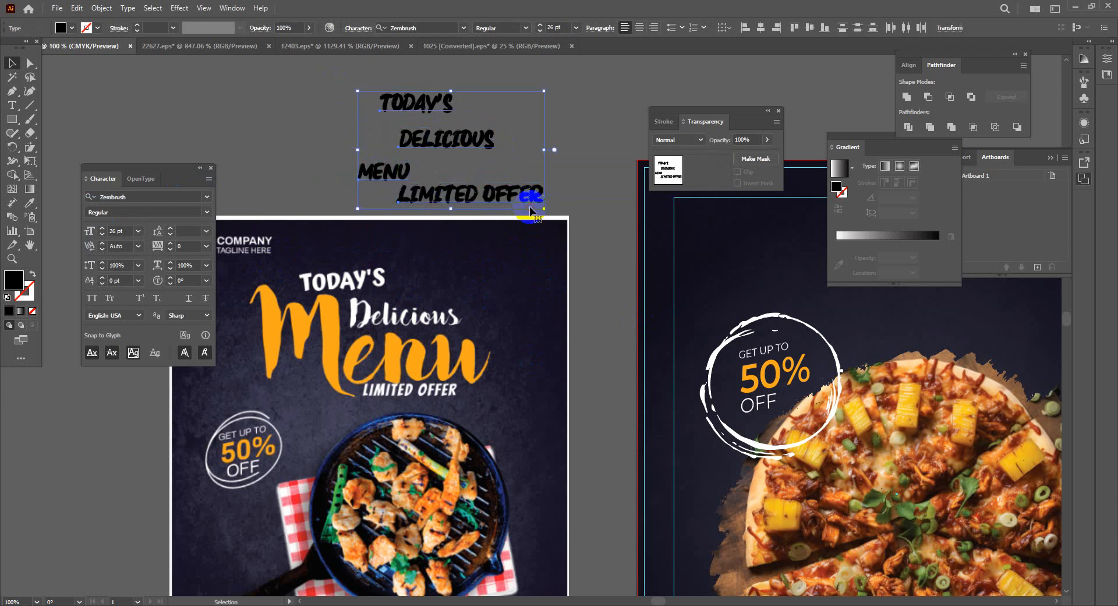
Make the headline fill white (#FFFFFF)
double_click(12, 281)
click(407, 234)
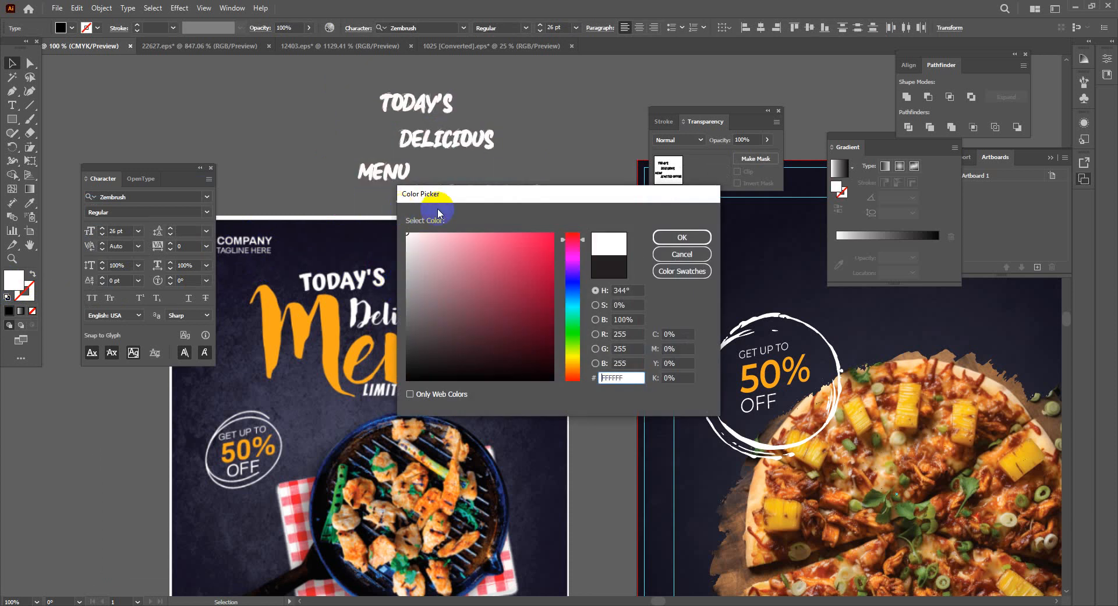
click(680, 238)
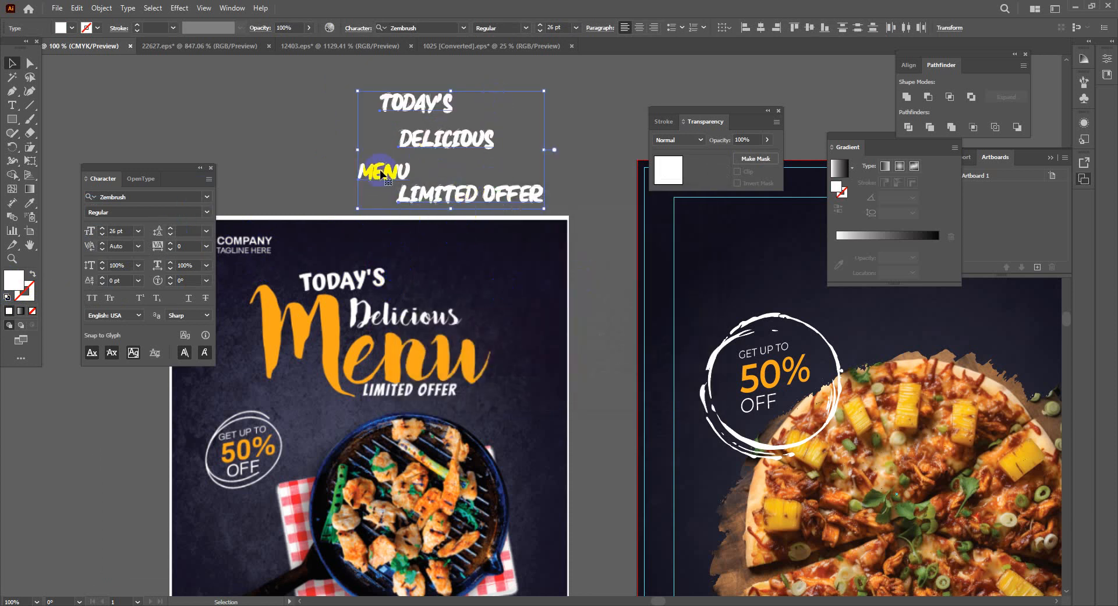
click(324, 146)
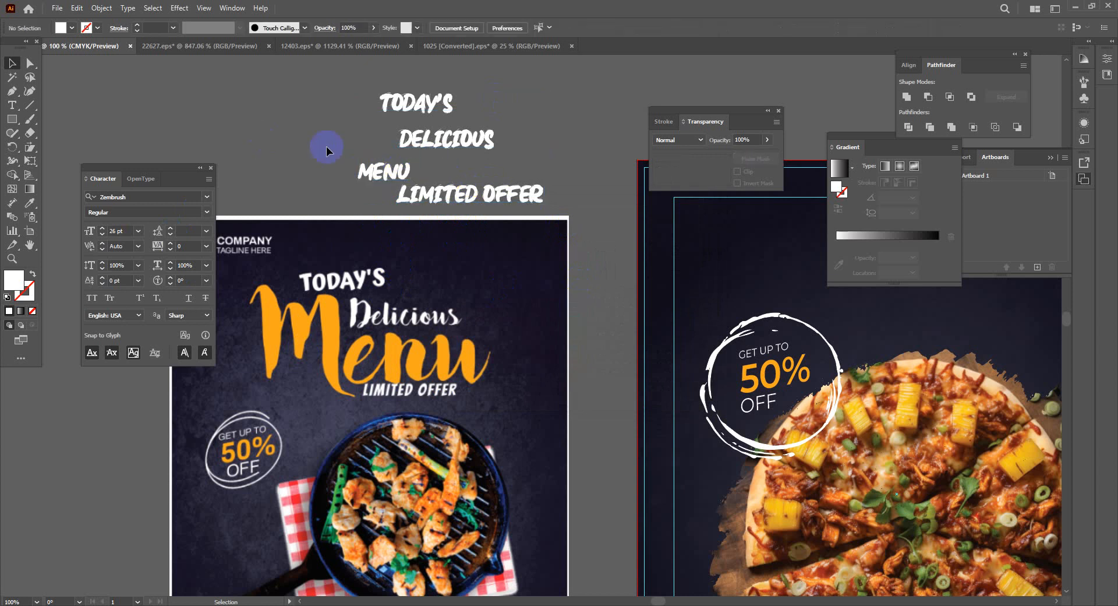
Recolour MENU with the orange sampled from the reference flyer's Menu lettering
click(384, 171)
click(16, 278)
click(17, 279)
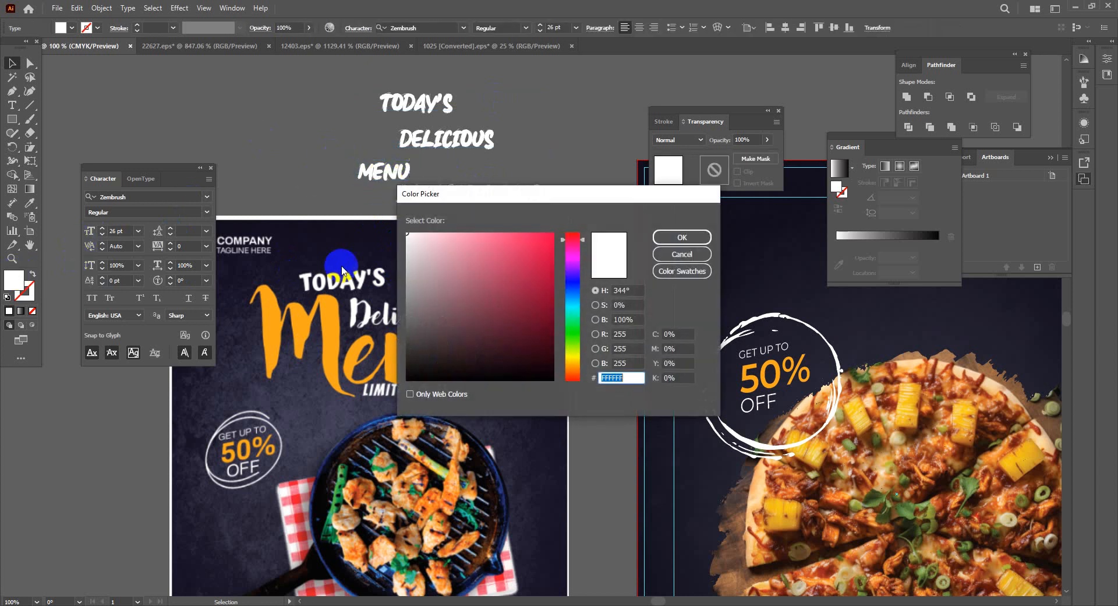
click(675, 255)
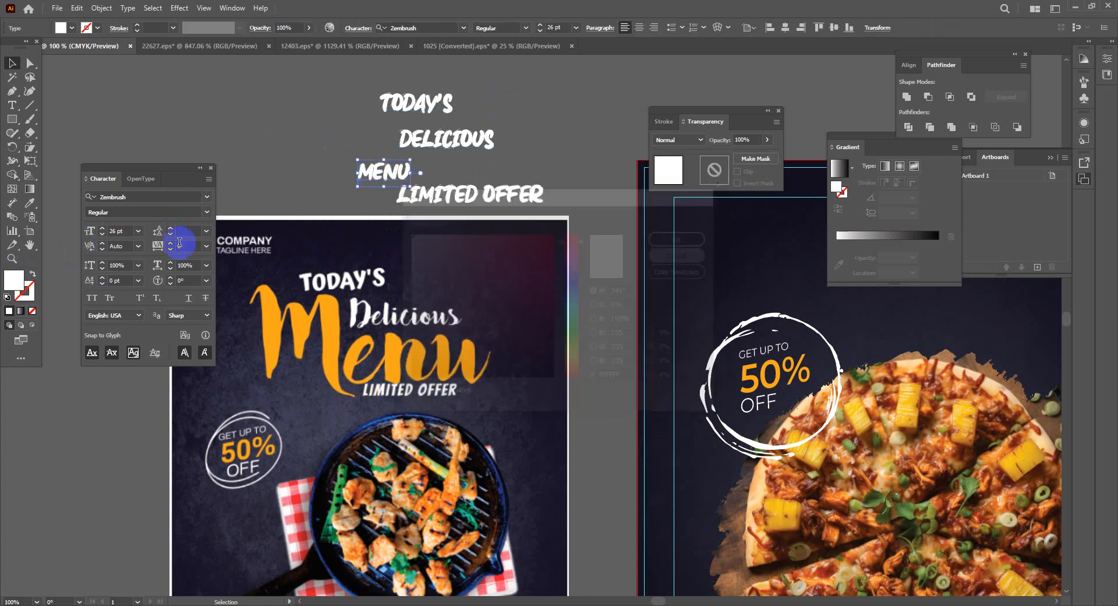
click(29, 203)
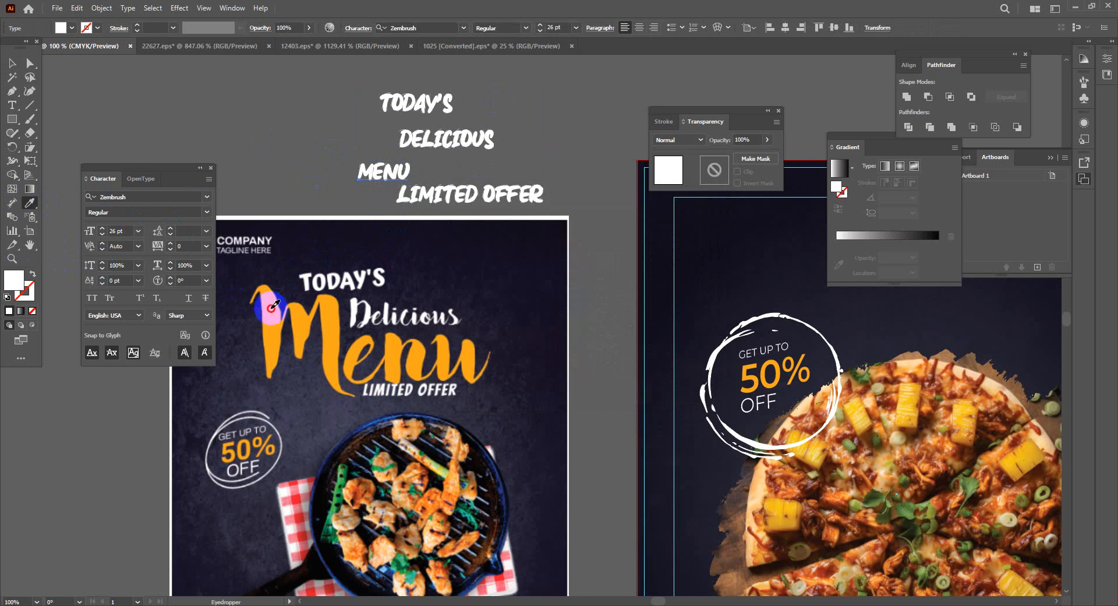
click(251, 300)
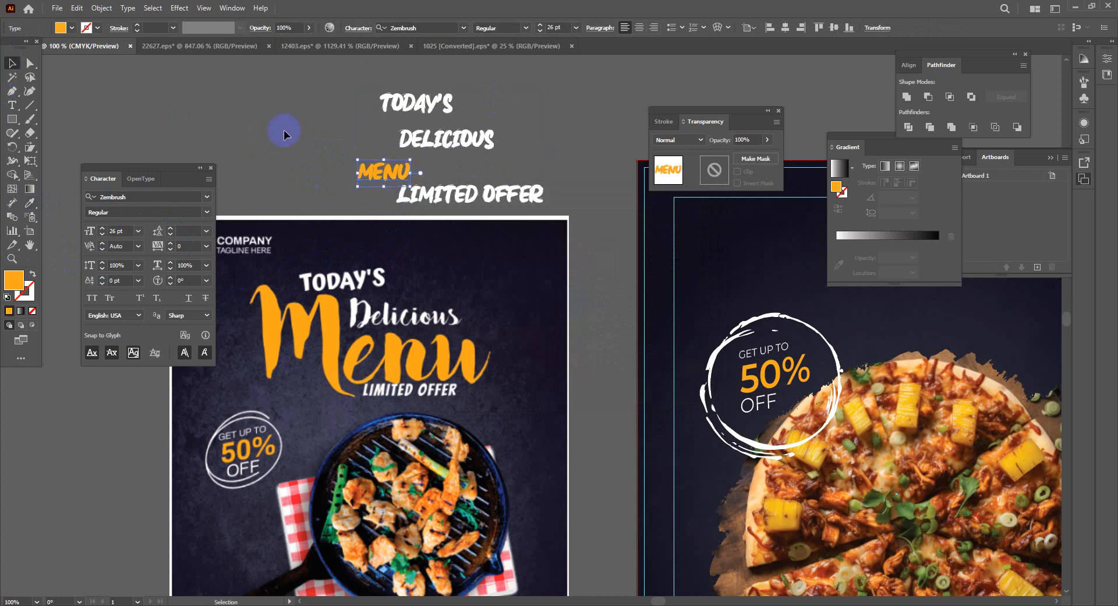
drag(569, 338, 379, 429)
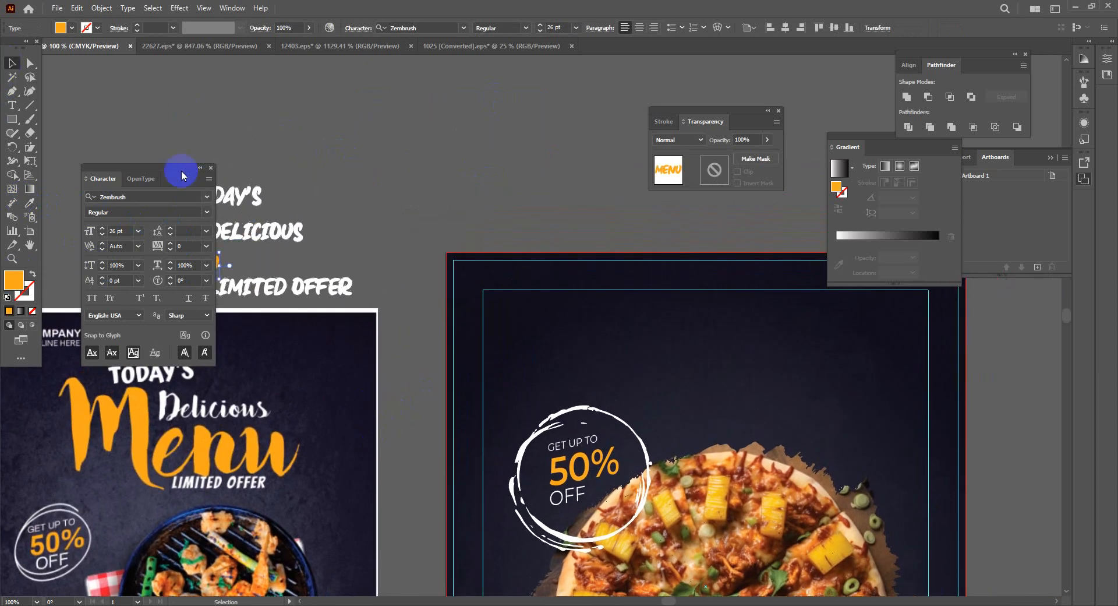
Move the headline text group over toward the pizza poster
drag(181, 168, 186, 350)
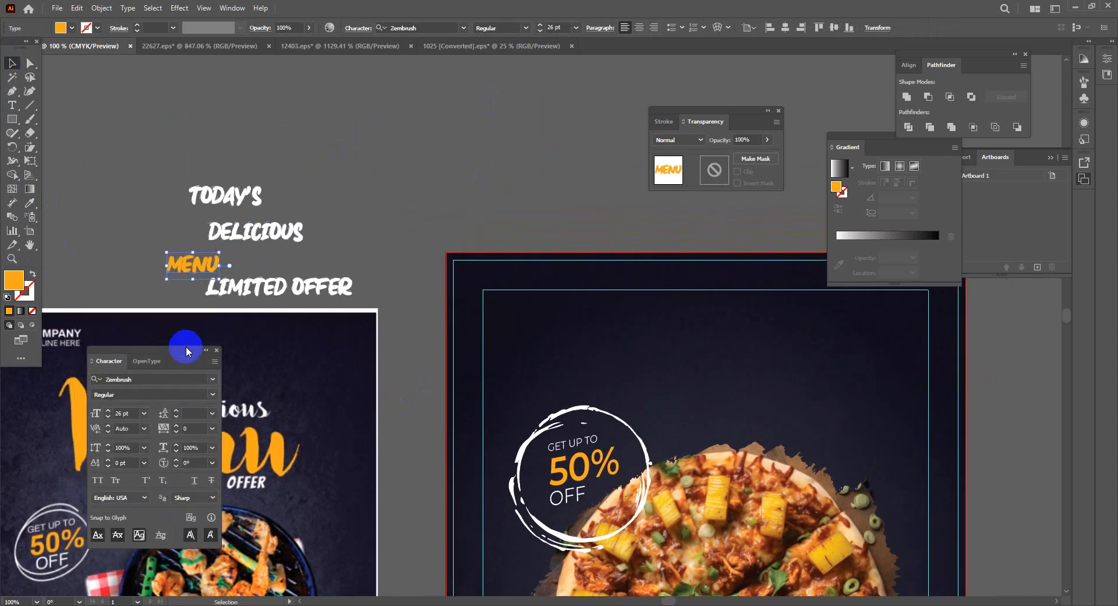
click(265, 274)
drag(200, 273, 513, 188)
click(726, 367)
drag(766, 377, 725, 371)
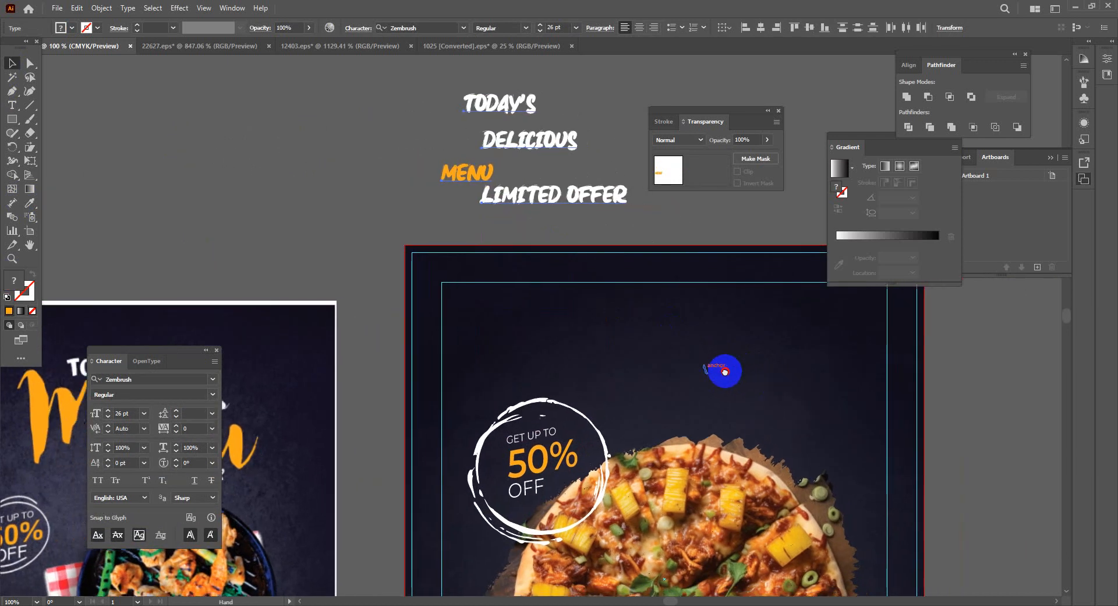
drag(499, 109, 651, 322)
Place TODAY'S, DELICIOUS and MENU onto the top of the poster
click(581, 85)
click(611, 219)
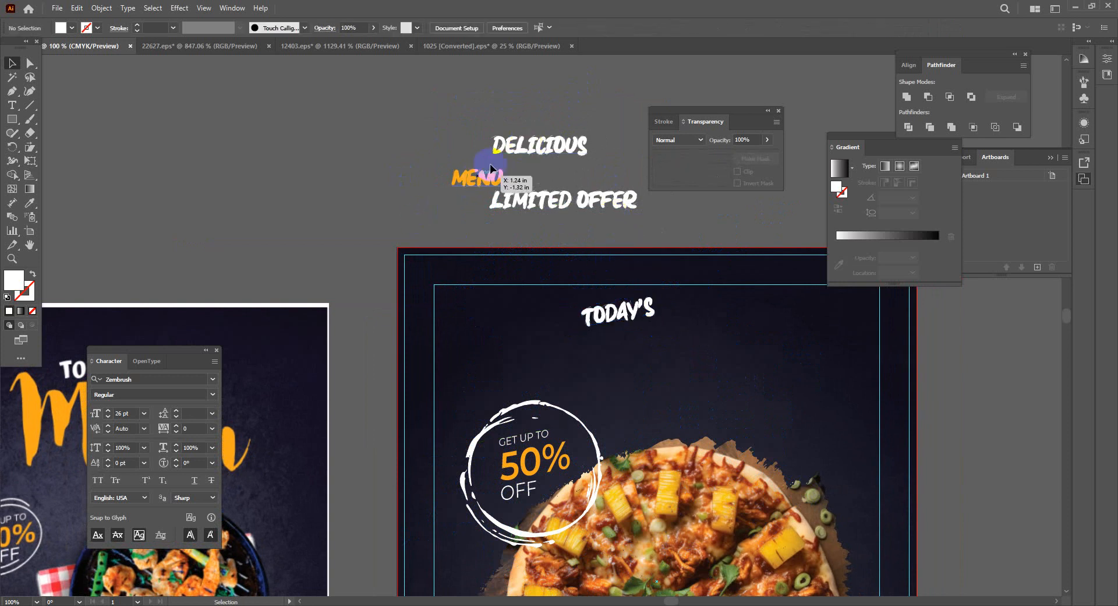
drag(518, 153, 650, 340)
drag(437, 175, 807, 508)
drag(687, 432, 652, 393)
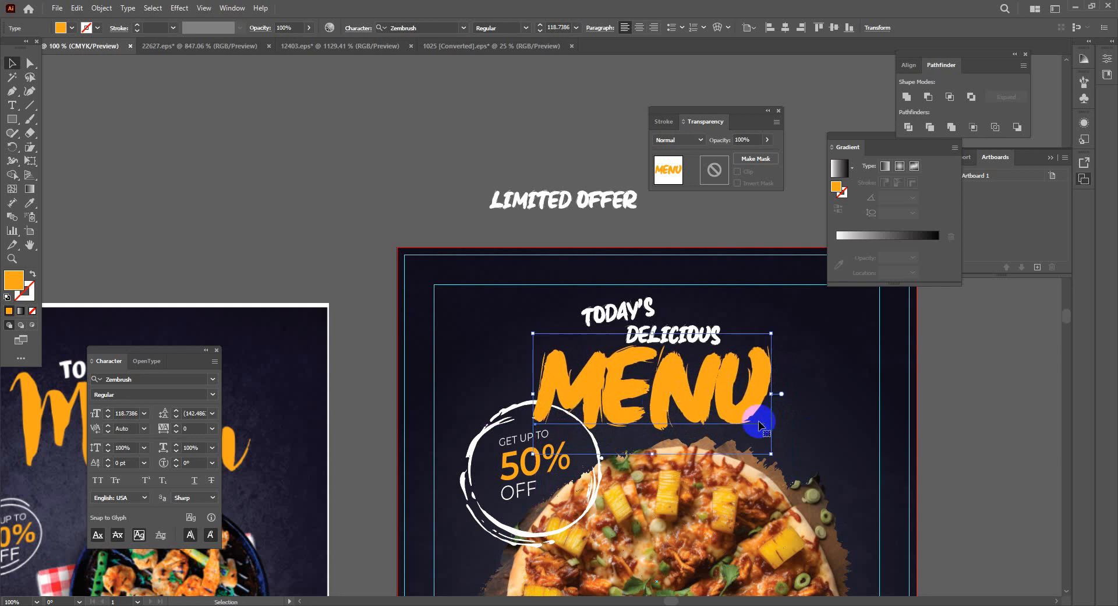
Scale MENU to about 90 pt and fine-tune MENU and DELICIOUS positions
drag(771, 453, 713, 424)
drag(665, 391, 691, 401)
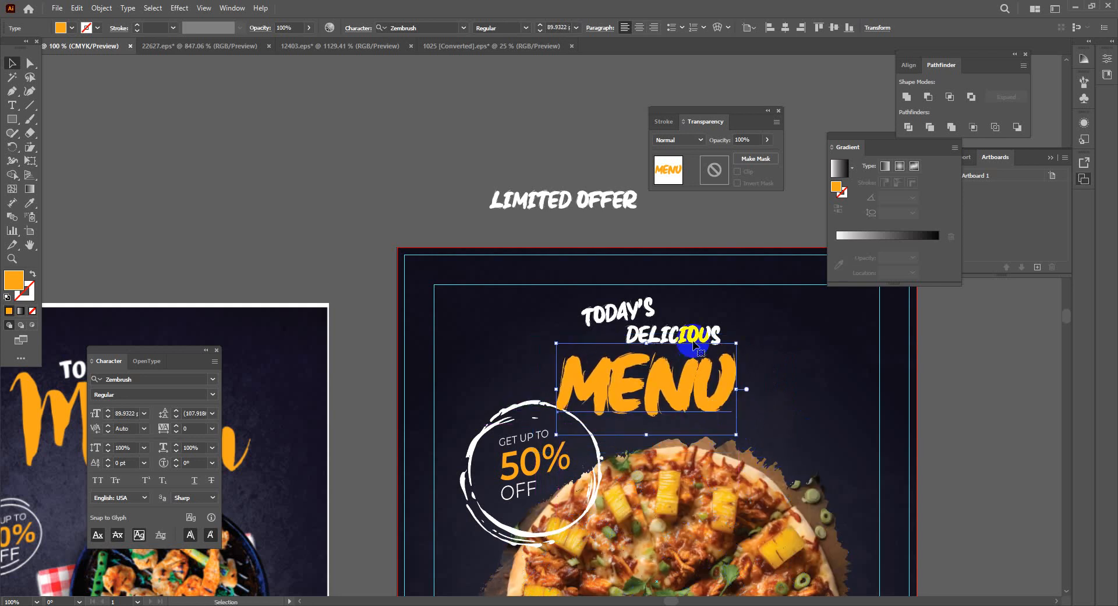
drag(701, 337, 763, 324)
drag(689, 369, 706, 349)
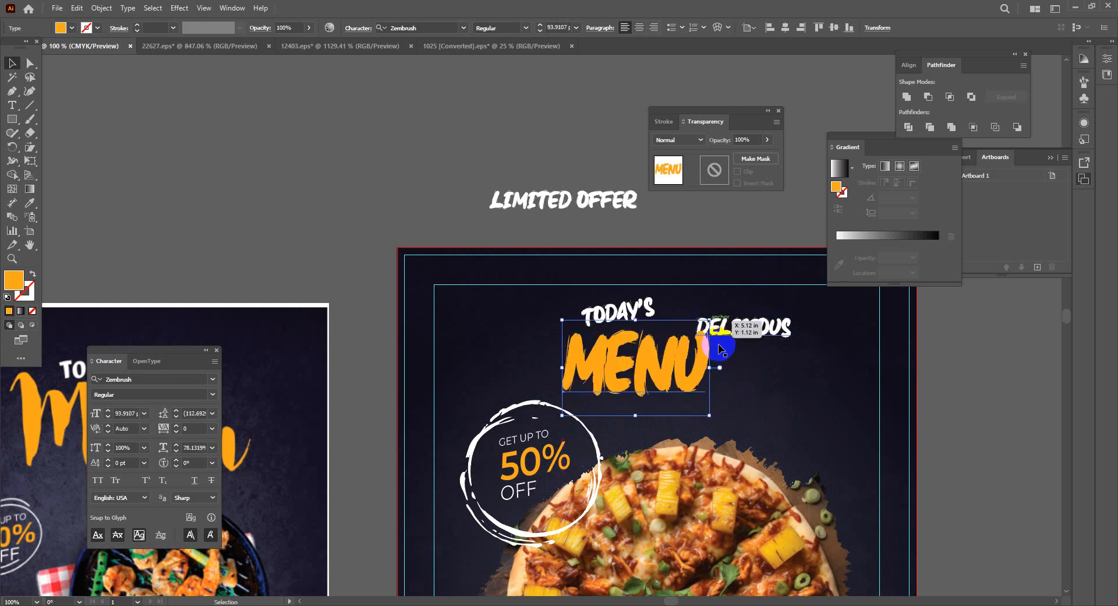
click(795, 395)
drag(778, 331, 735, 328)
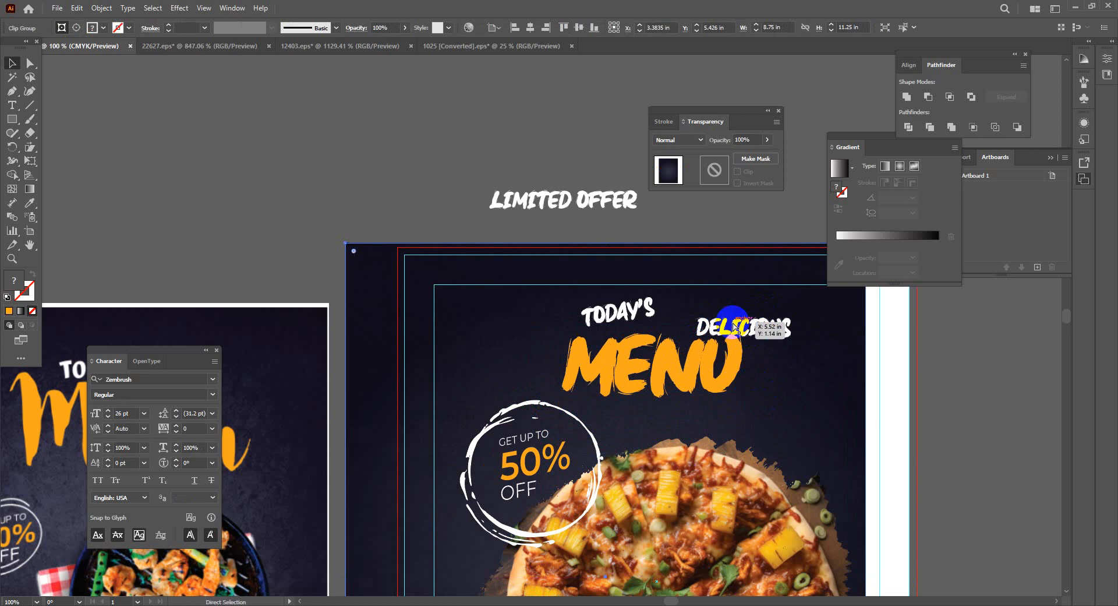
Undo the accidental background move and tuck DELICIOUS under TODAY'S
key(ctrl+z)
click(839, 398)
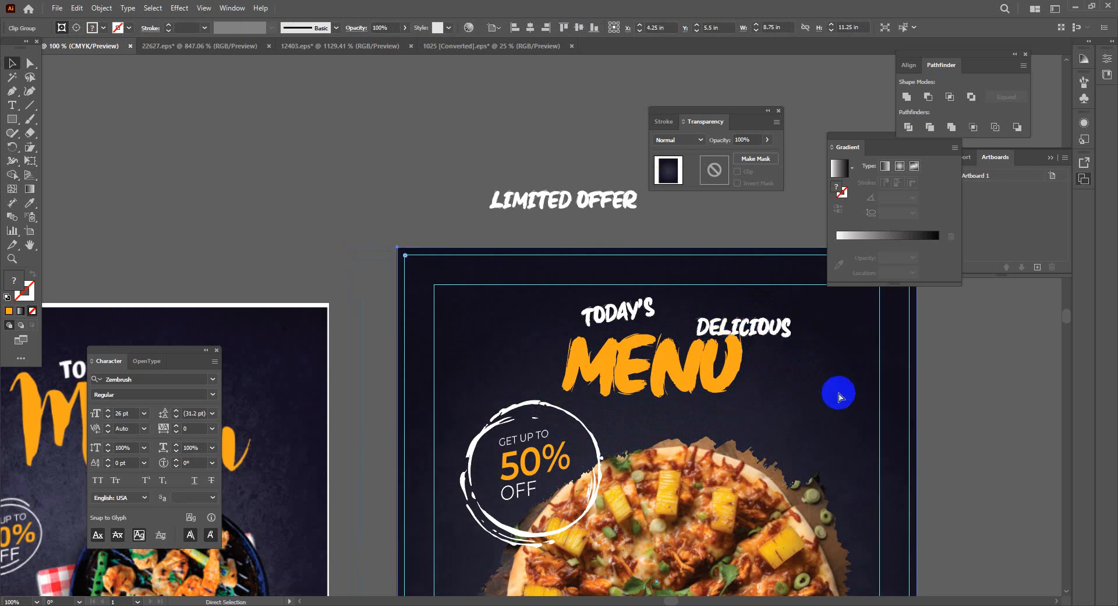
key(ctrl+shift+a)
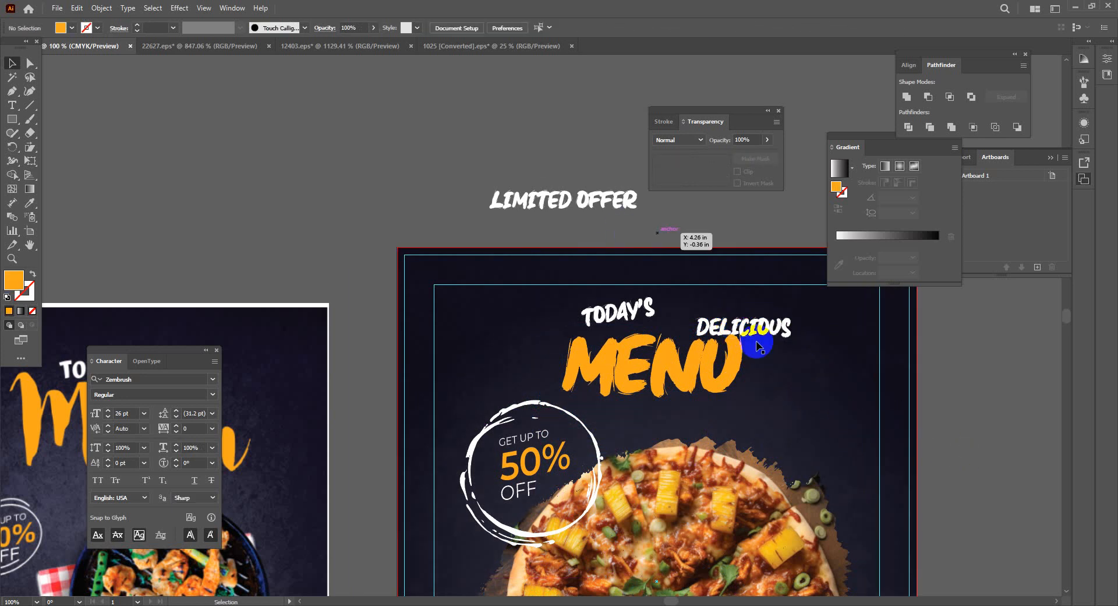
drag(761, 325, 701, 326)
right_click(701, 326)
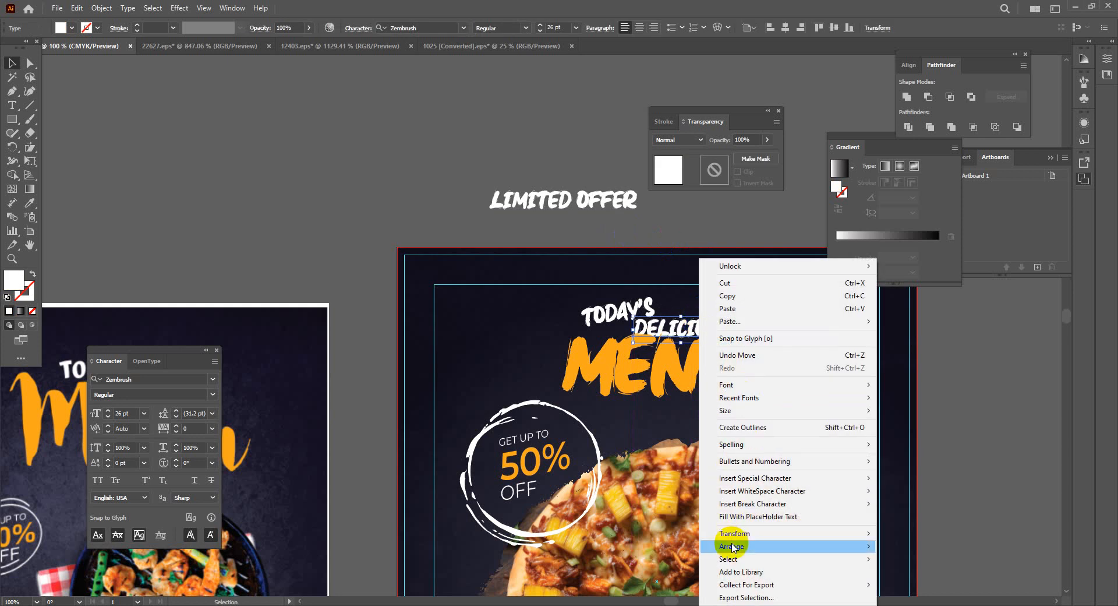
Bring DELICIOUS to the front over MENU and nudge TODAY'S into place
mouse_move(799, 544)
click(894, 544)
click(1006, 482)
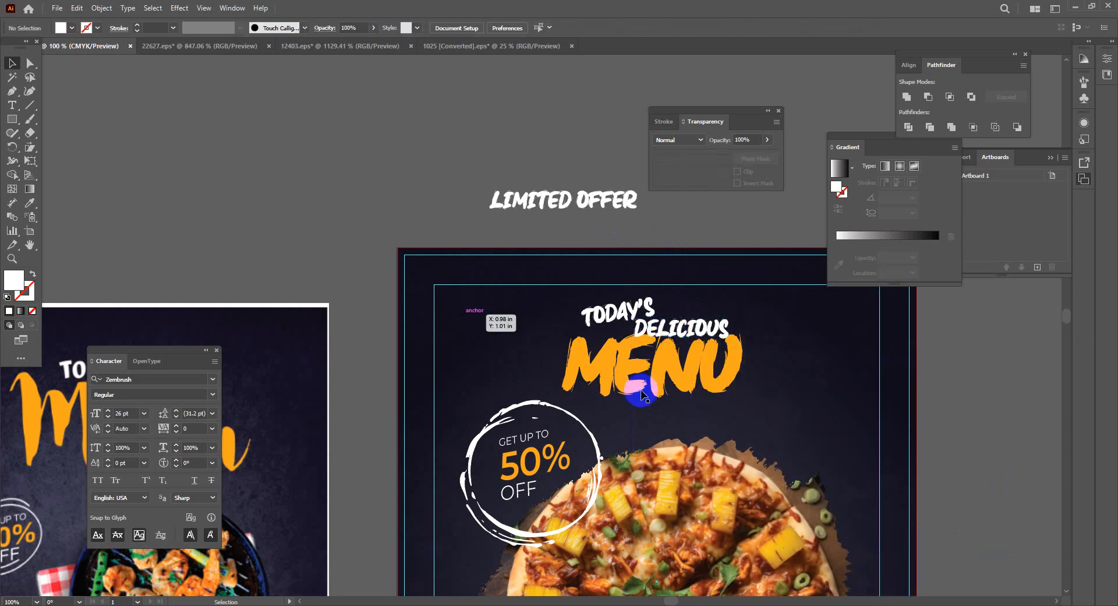
drag(626, 307, 624, 303)
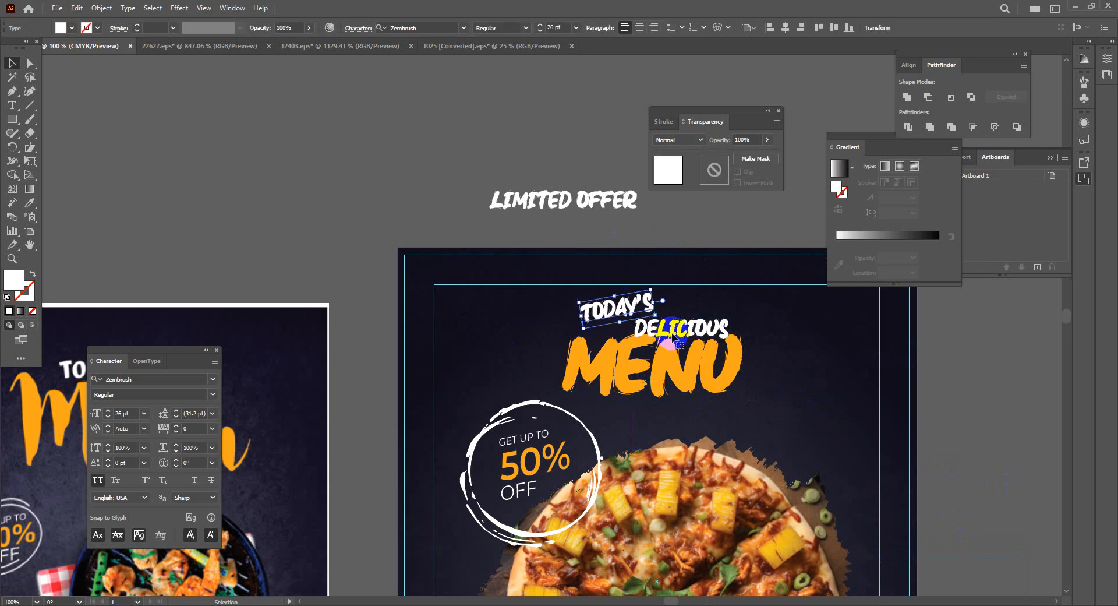
Move LIMITED OFFER onto the poster just below MENU at 14 pt
drag(540, 206, 658, 420)
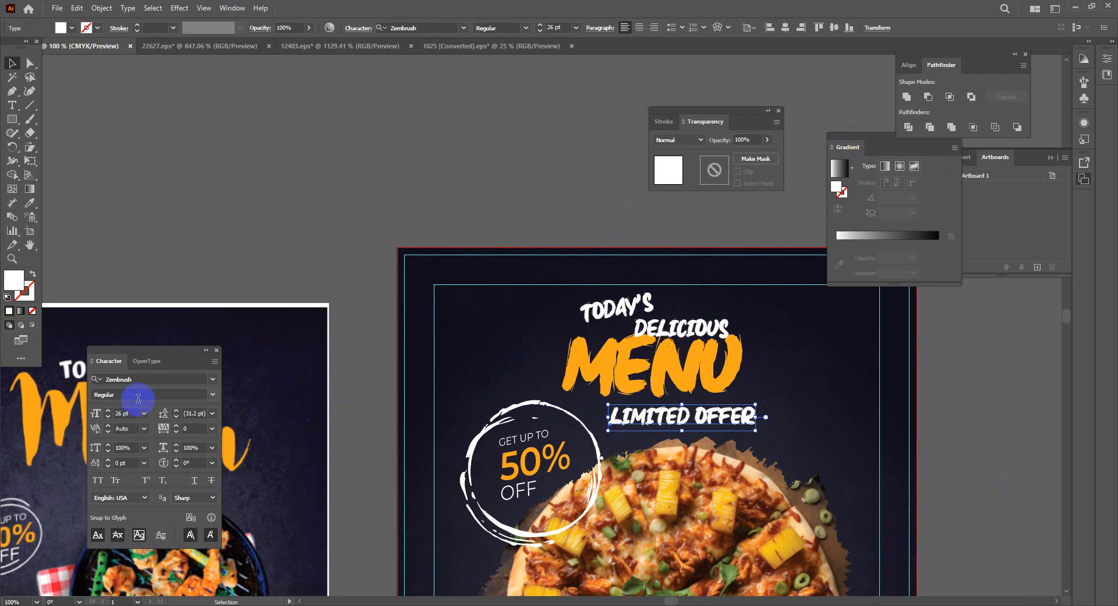
click(107, 417)
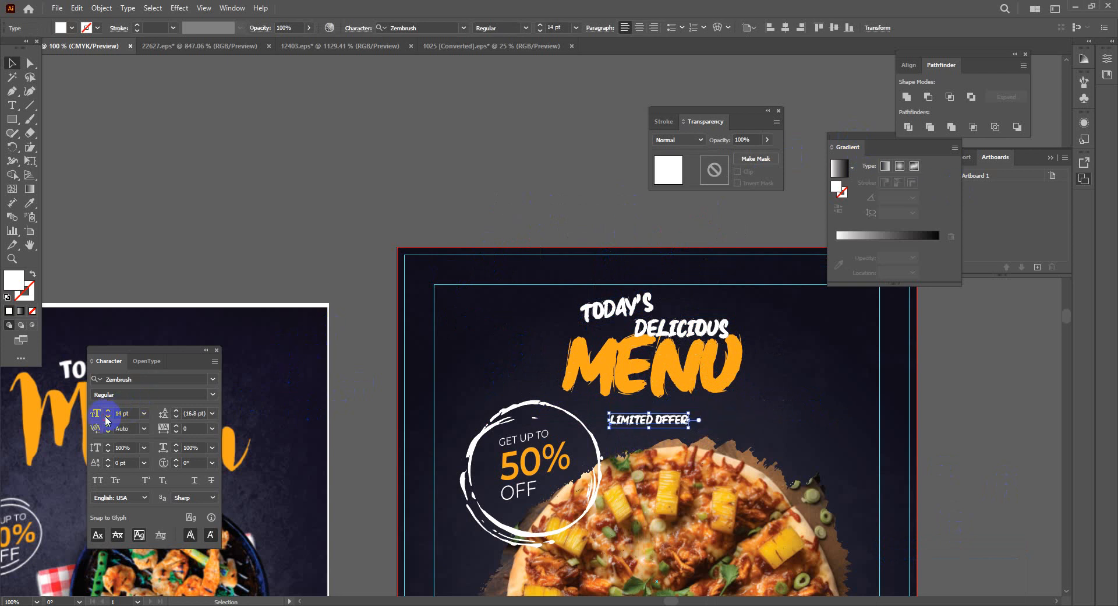
click(128, 175)
drag(660, 424, 701, 410)
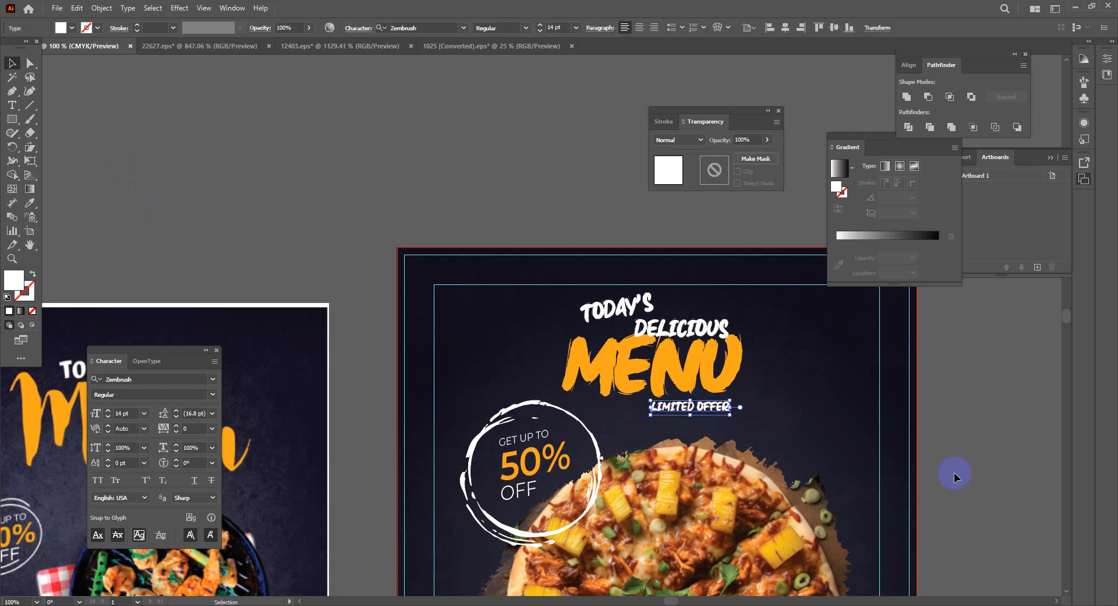
scroll(961, 412, down, 3)
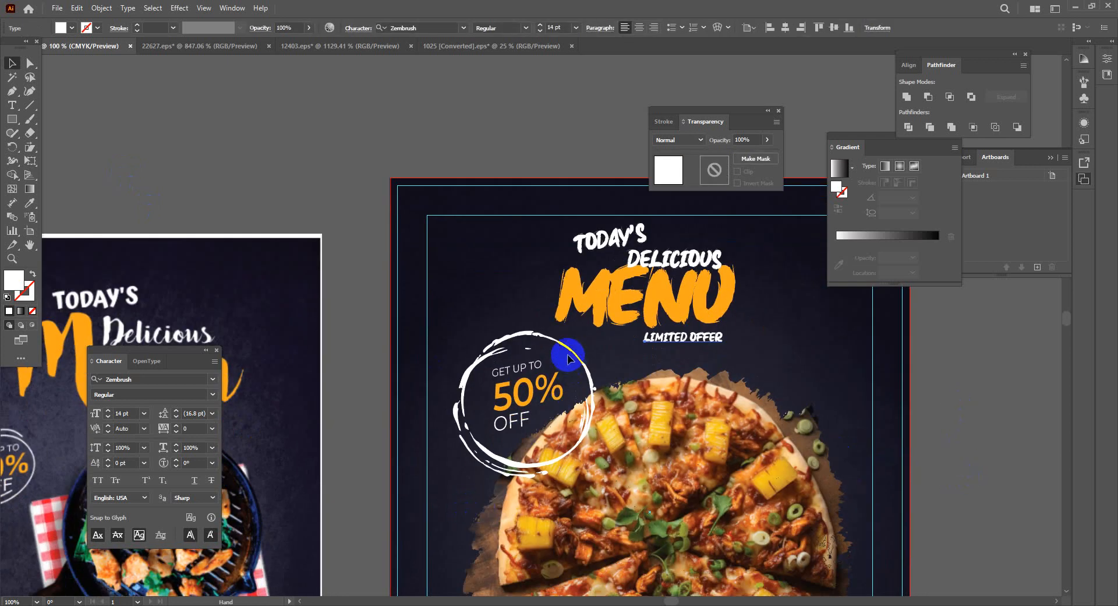
Scale the GET UP TO 50% OFF badge down to about 1.86 × 1.79 in
click(561, 337)
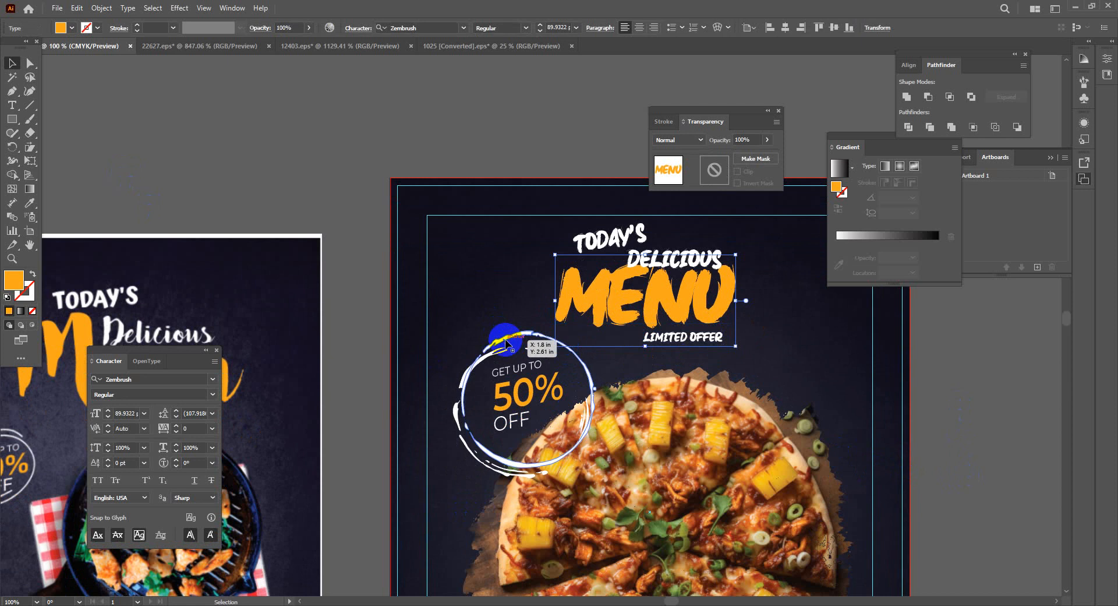
click(525, 341)
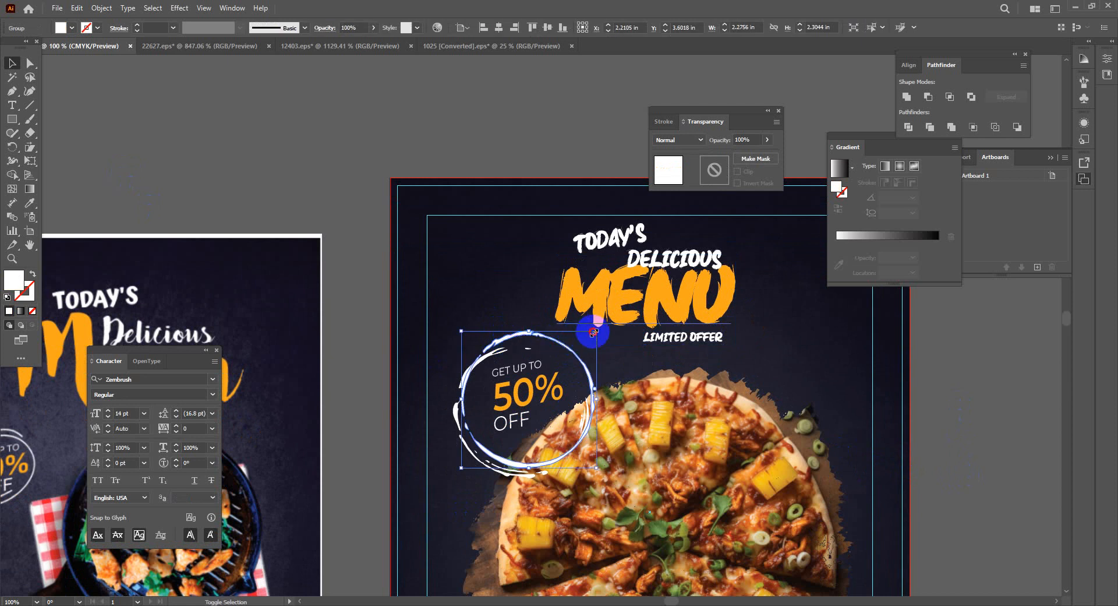
drag(593, 332, 587, 338)
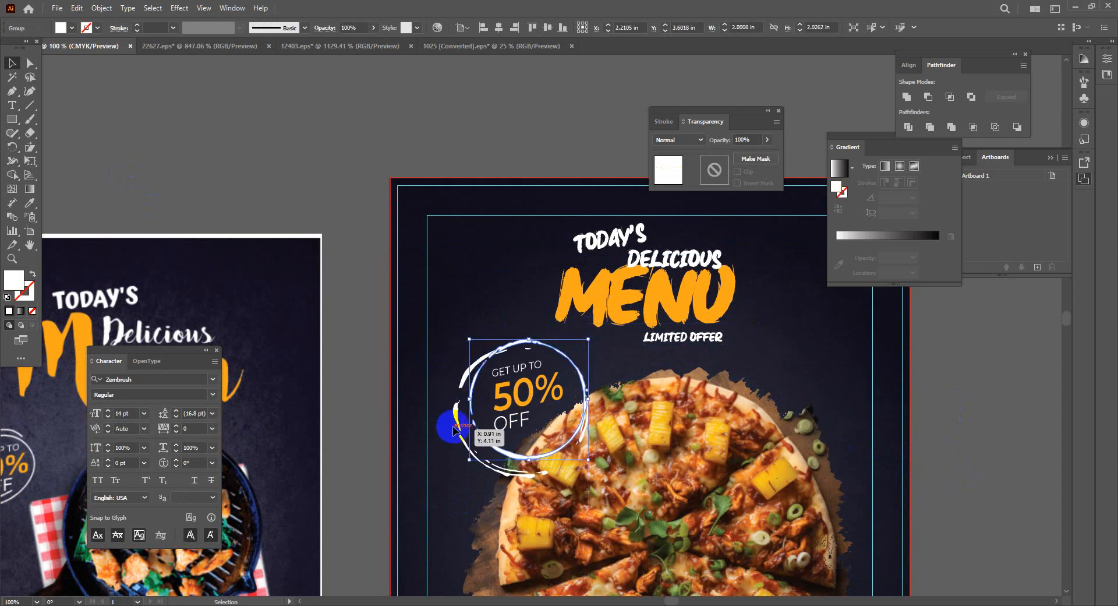
drag(454, 430, 452, 412)
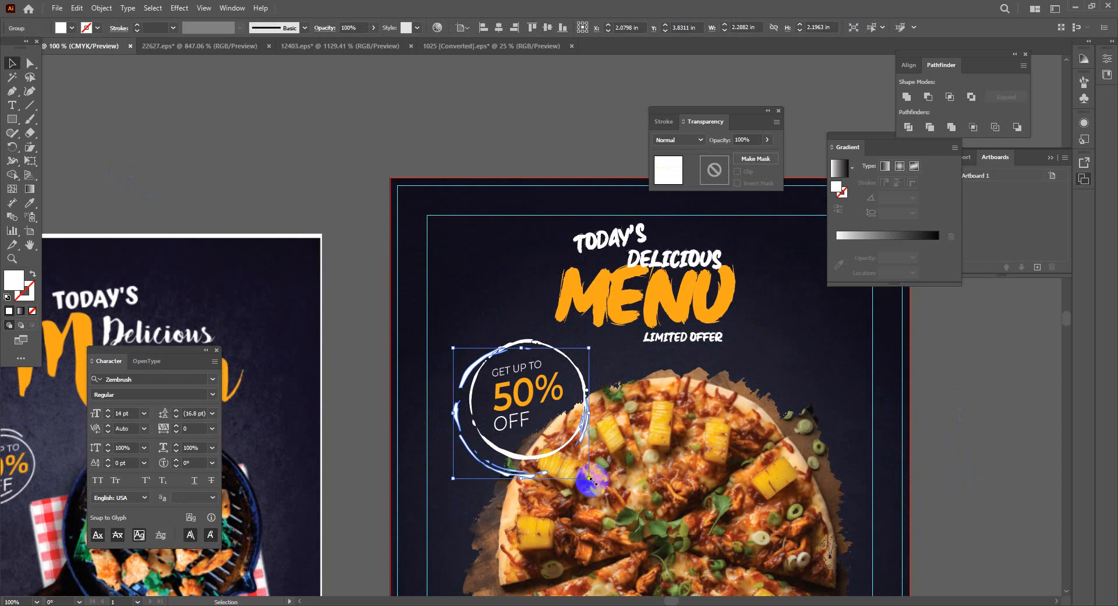
drag(590, 478, 582, 463)
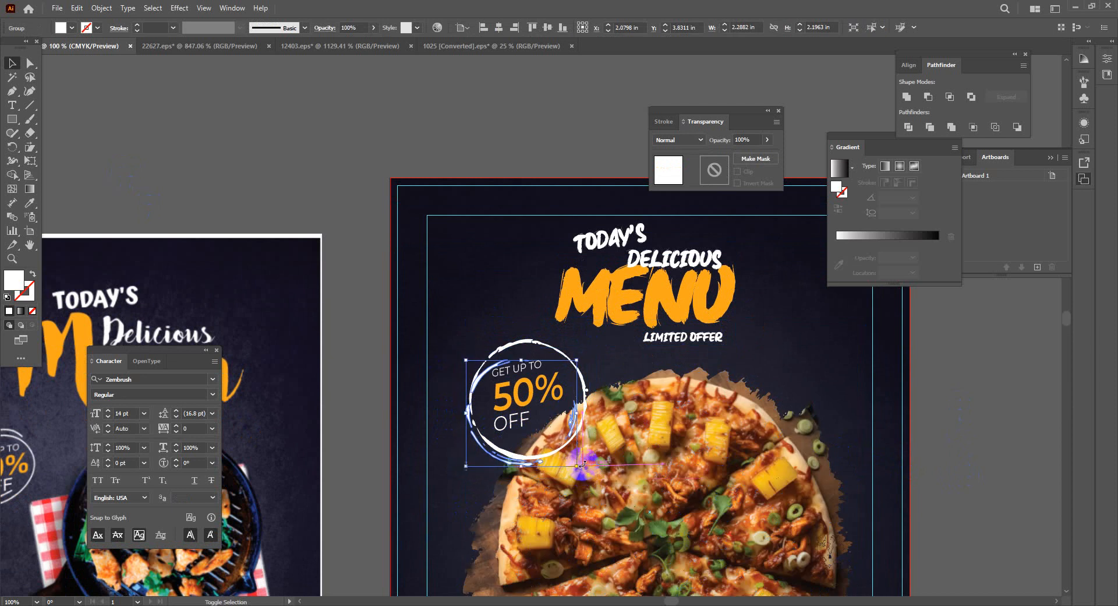
mouse_move(499, 461)
mouse_down()
mouse_move(477, 450)
mouse_move(495, 448)
mouse_up()
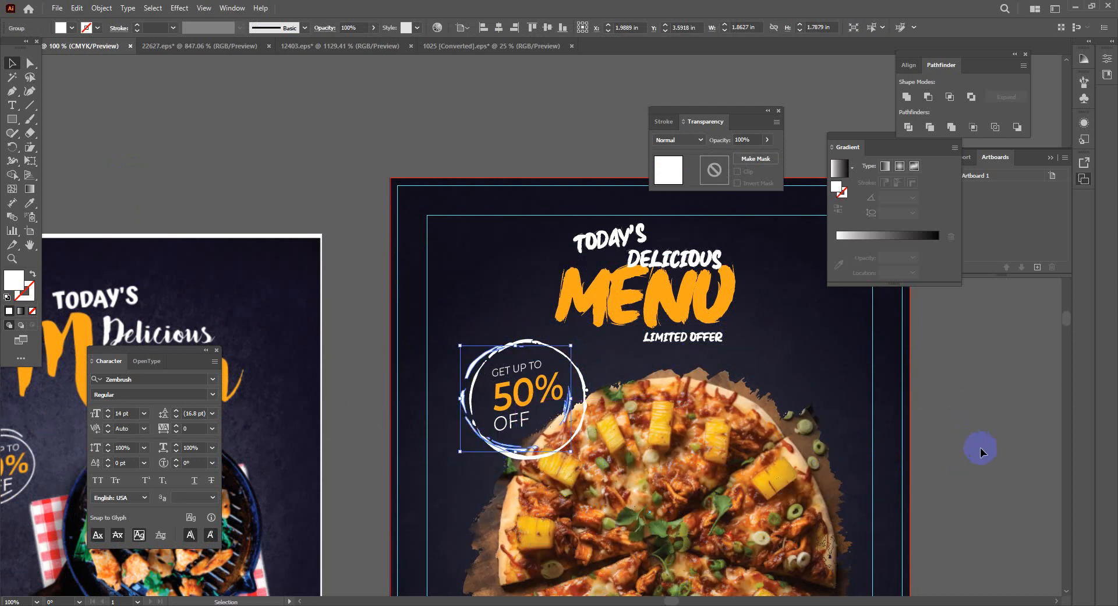
Group TODAY'S DELICIOUS, MENU and LIMITED OFFER and centre the group horizontally
click(868, 474)
drag(743, 446, 565, 460)
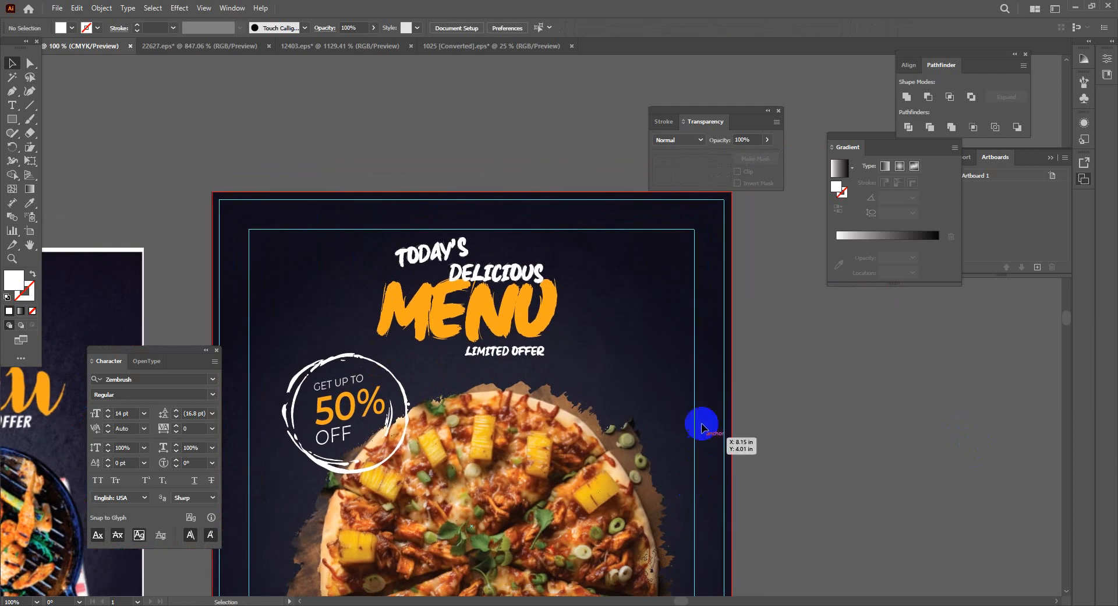
click(425, 251)
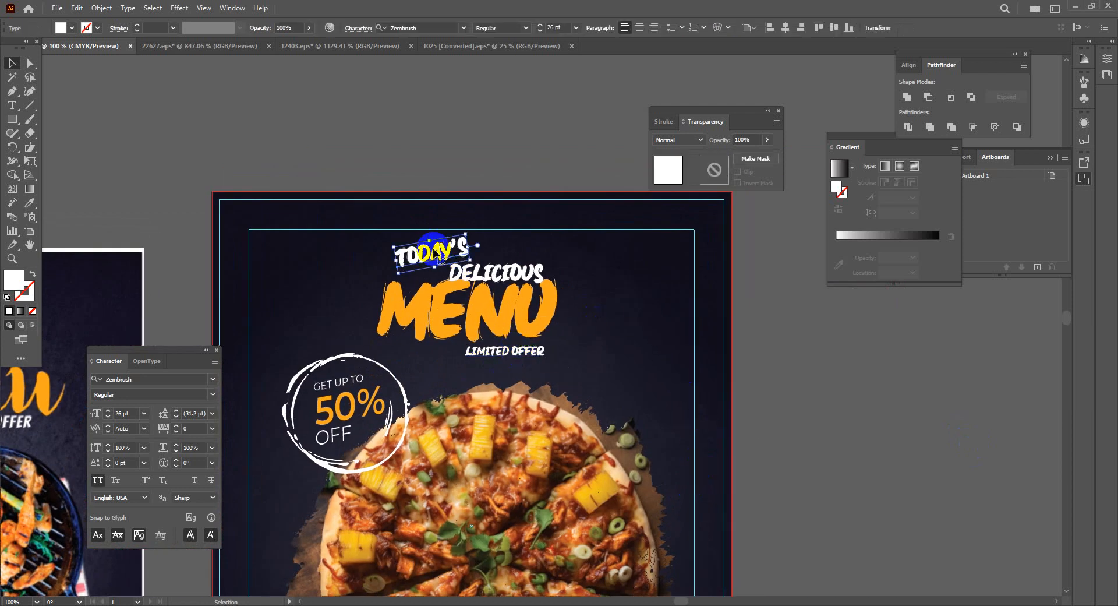
shift+click(473, 312)
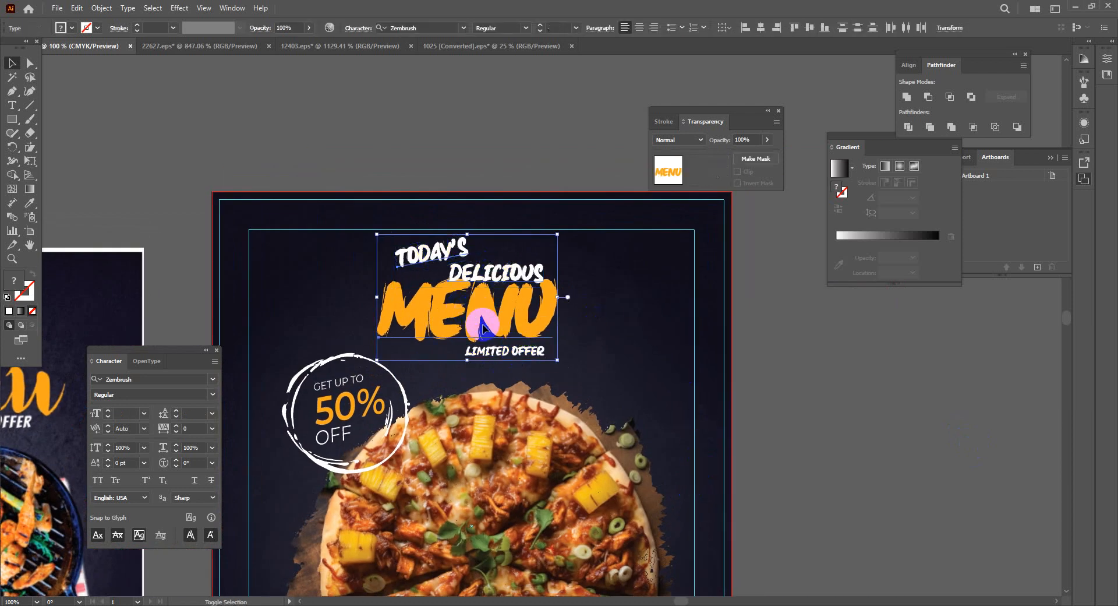
shift+click(498, 350)
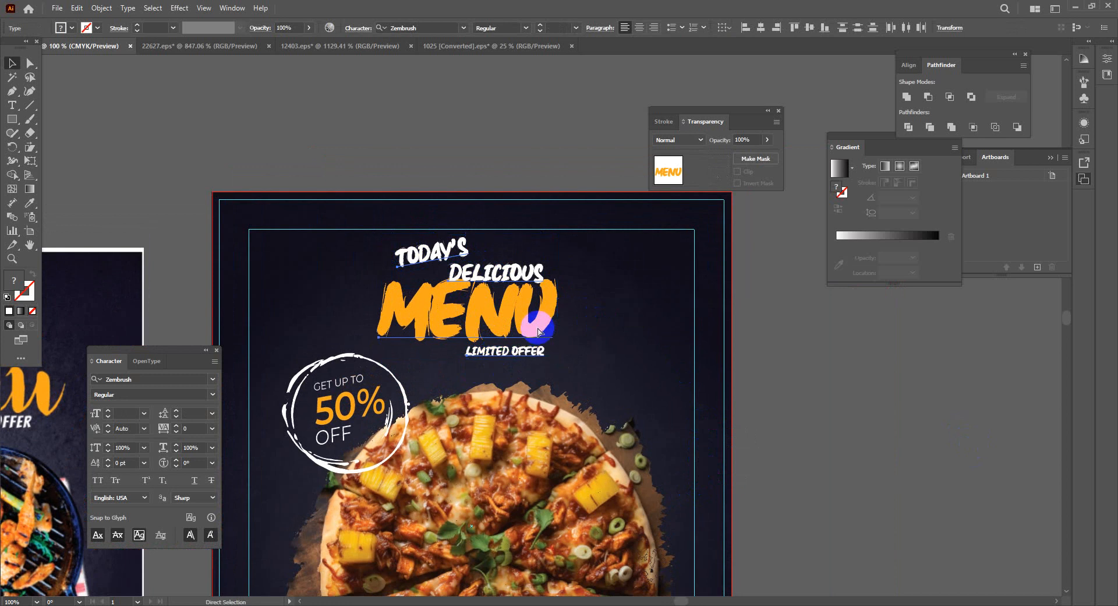
key(ctrl+g)
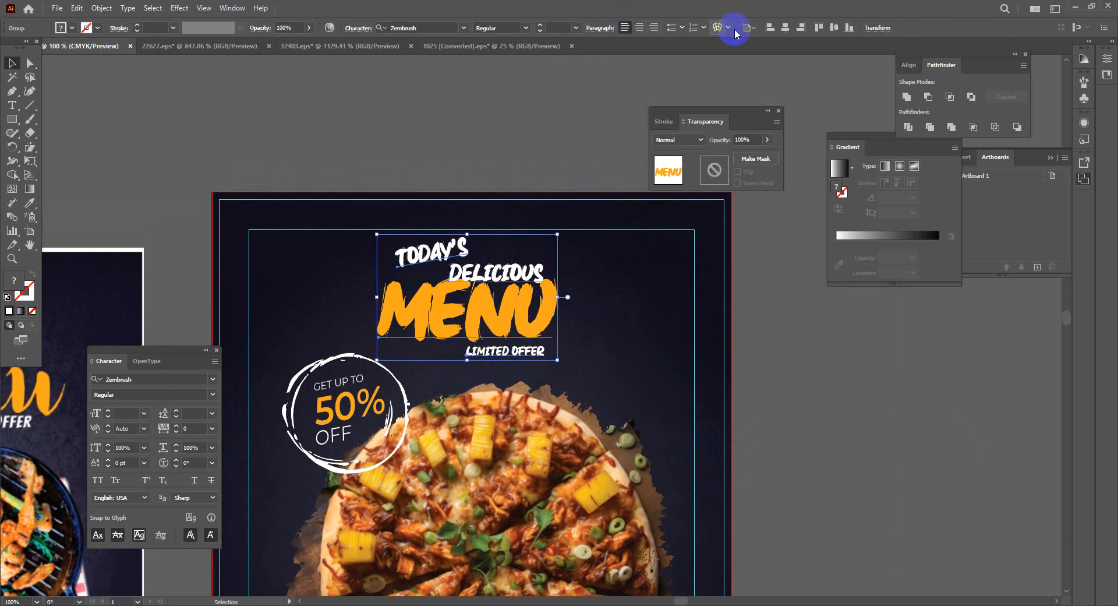
click(785, 28)
click(512, 151)
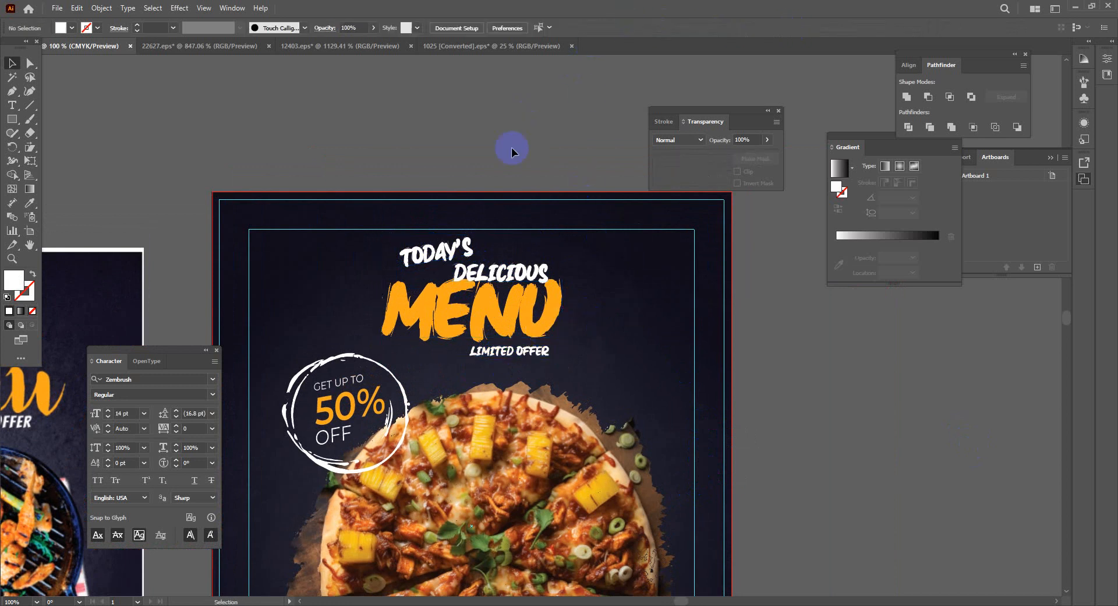
Enlarge MENU to about 111 pt, recentre it on the artboard, and nudge LIMITED OFFER down
click(540, 328)
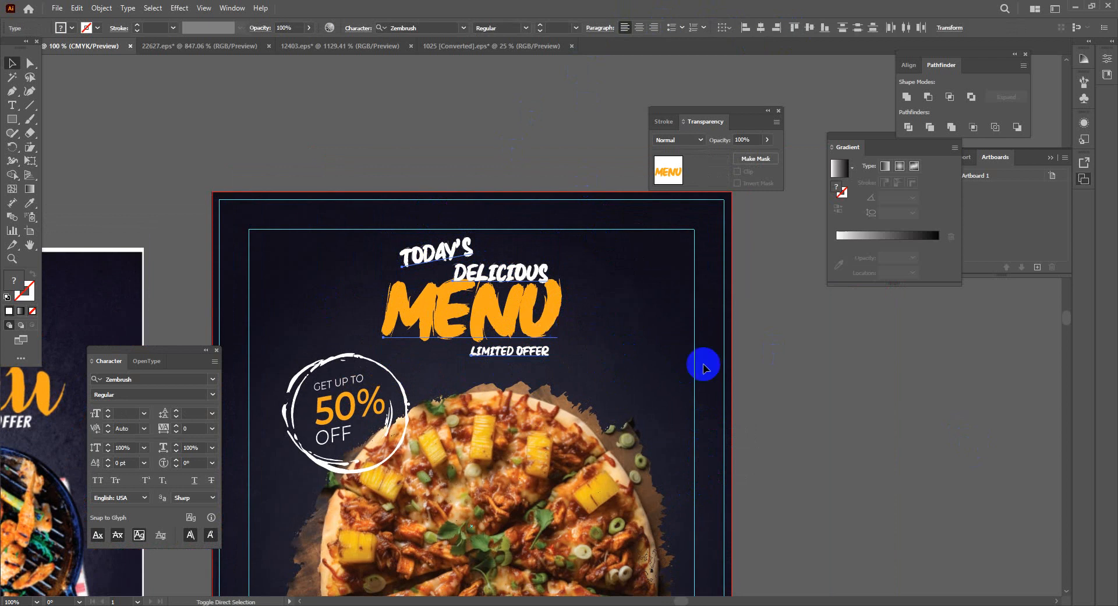
click(749, 414)
drag(526, 350, 604, 395)
click(517, 316)
drag(517, 327, 509, 327)
click(784, 33)
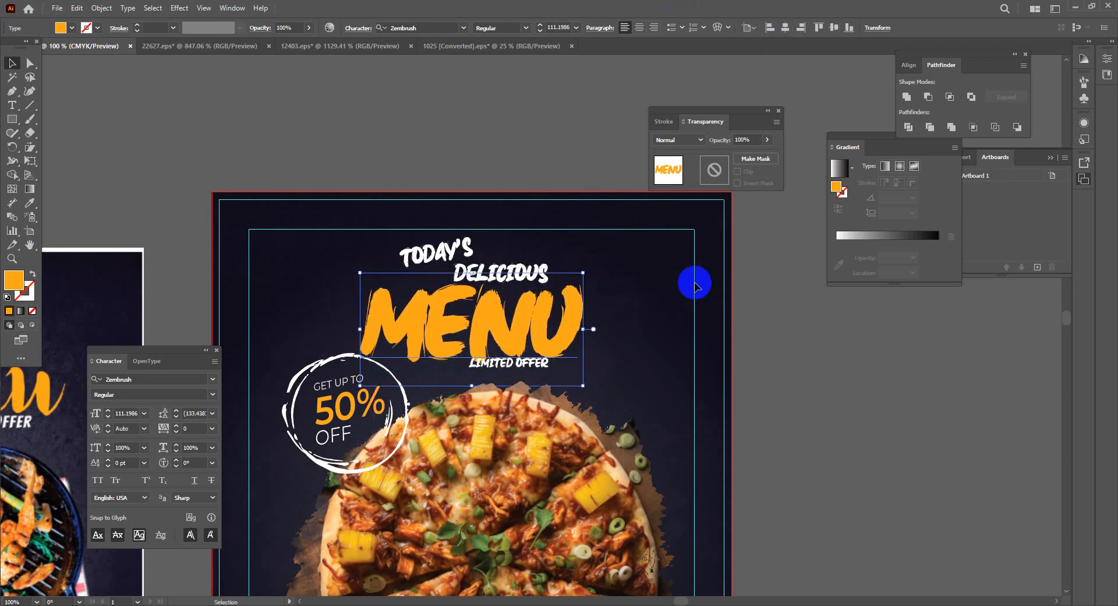
click(615, 352)
Shift DELICIOUS right and place LIMITED OFFER just below MENU
drag(519, 274, 544, 287)
click(422, 251)
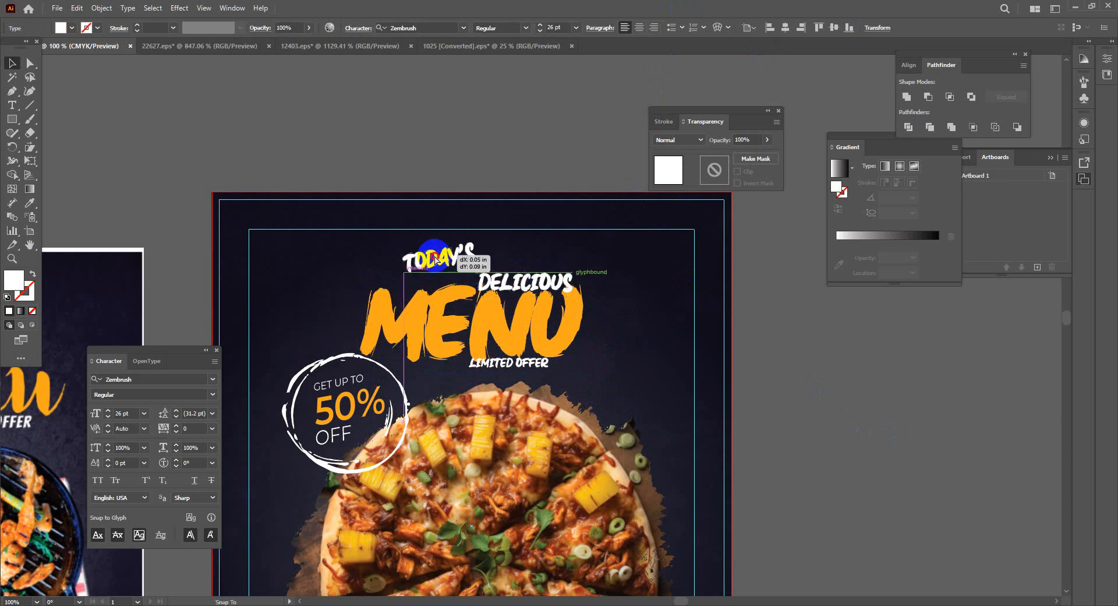
drag(527, 367, 550, 375)
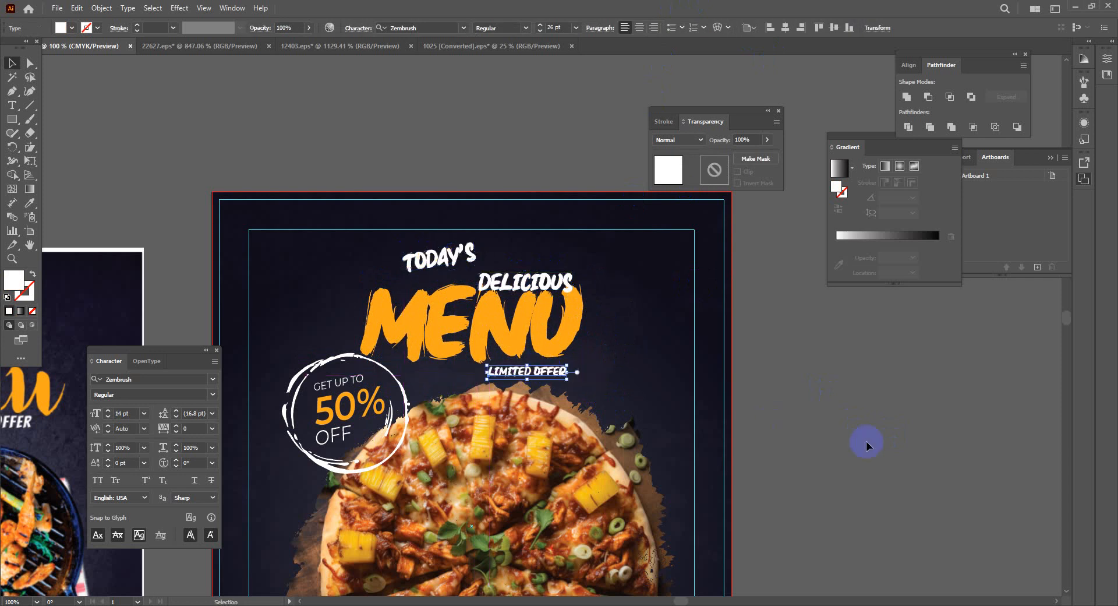
click(834, 454)
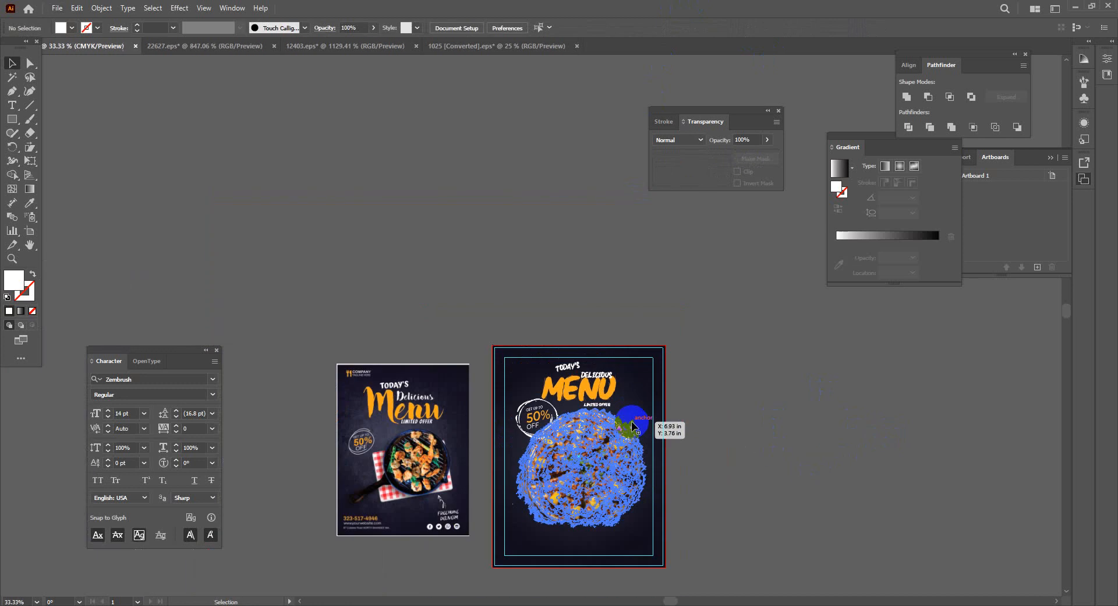
Scale the pizza photo down to about 6.46 × 5.79 in below the headline
scroll(652, 431, down, 3)
scroll(652, 443, up, 1)
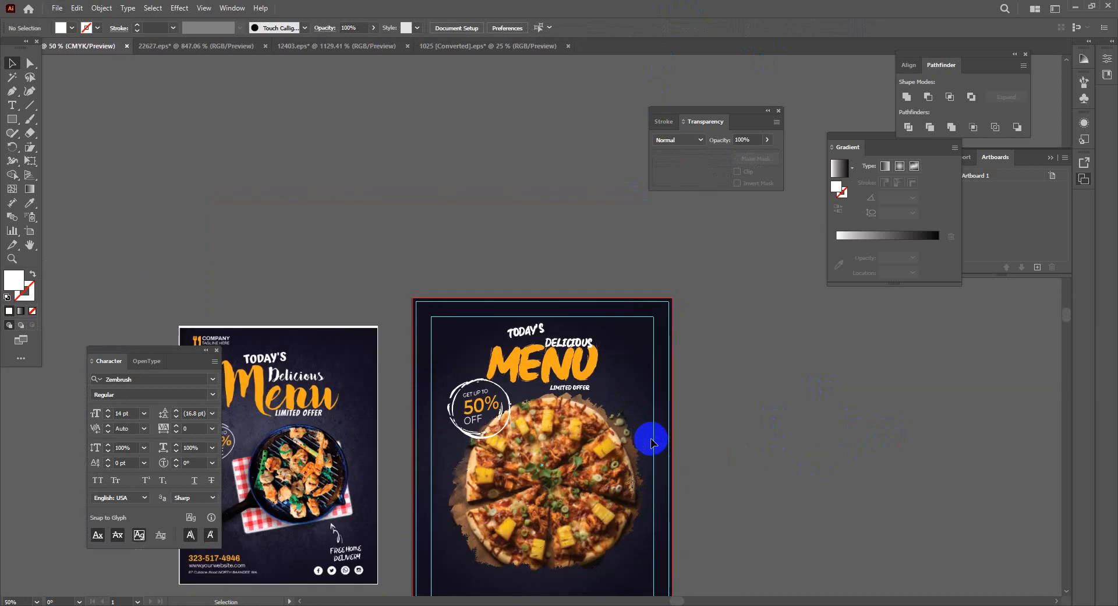
scroll(652, 442, down, 1)
scroll(649, 438, up, 1)
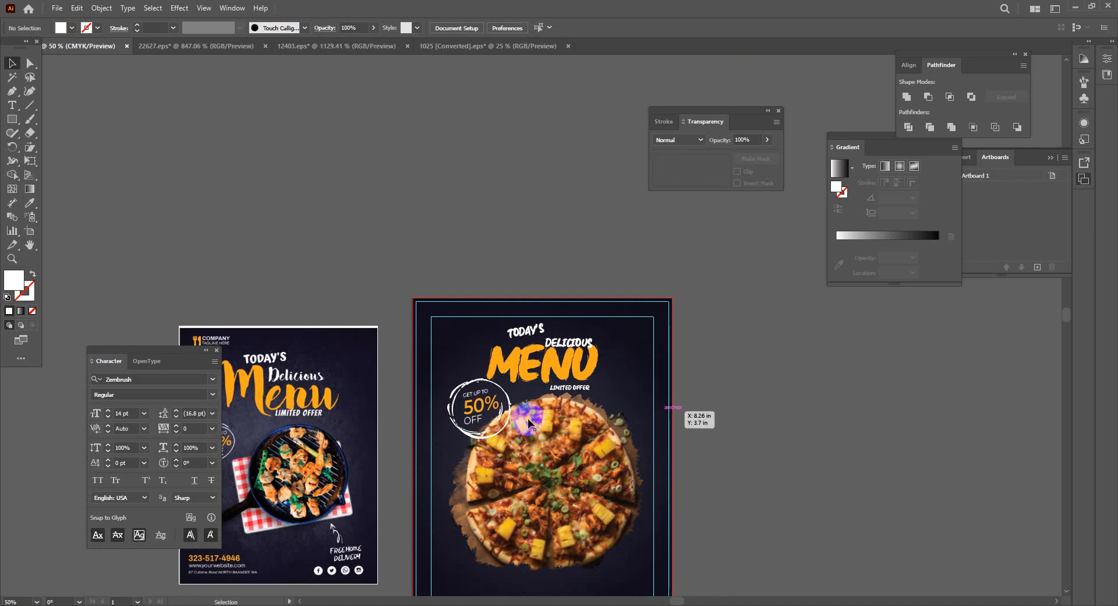
click(617, 428)
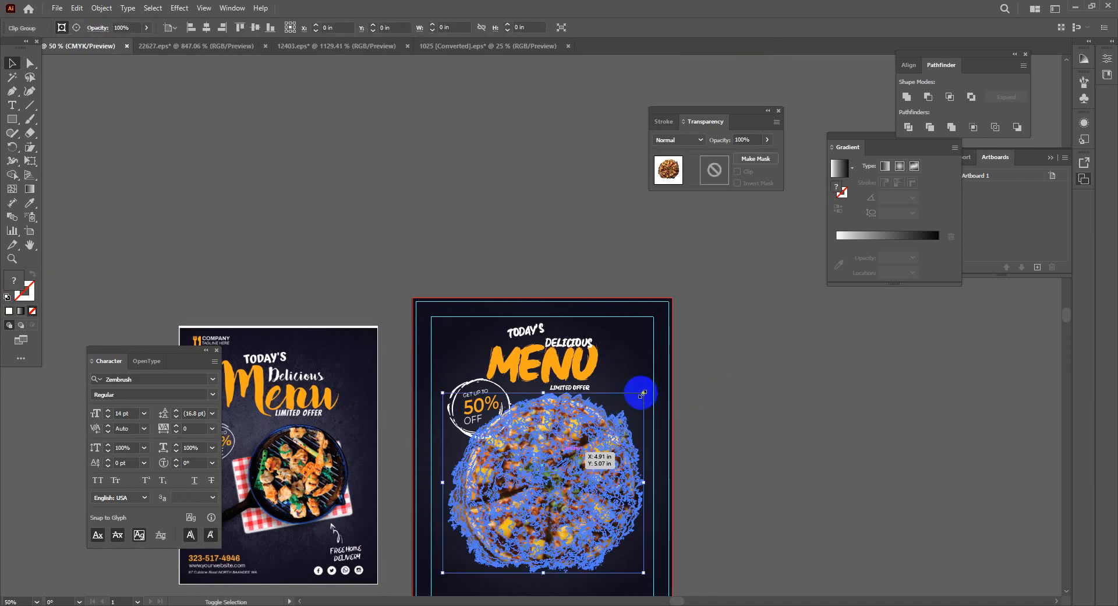
drag(640, 395, 635, 396)
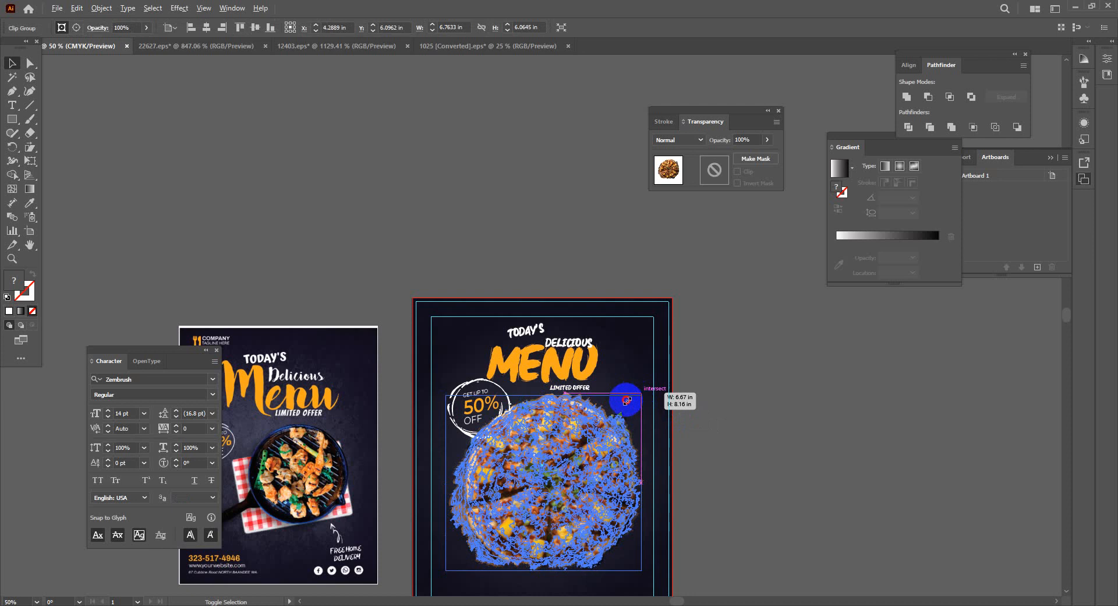
drag(623, 401, 619, 404)
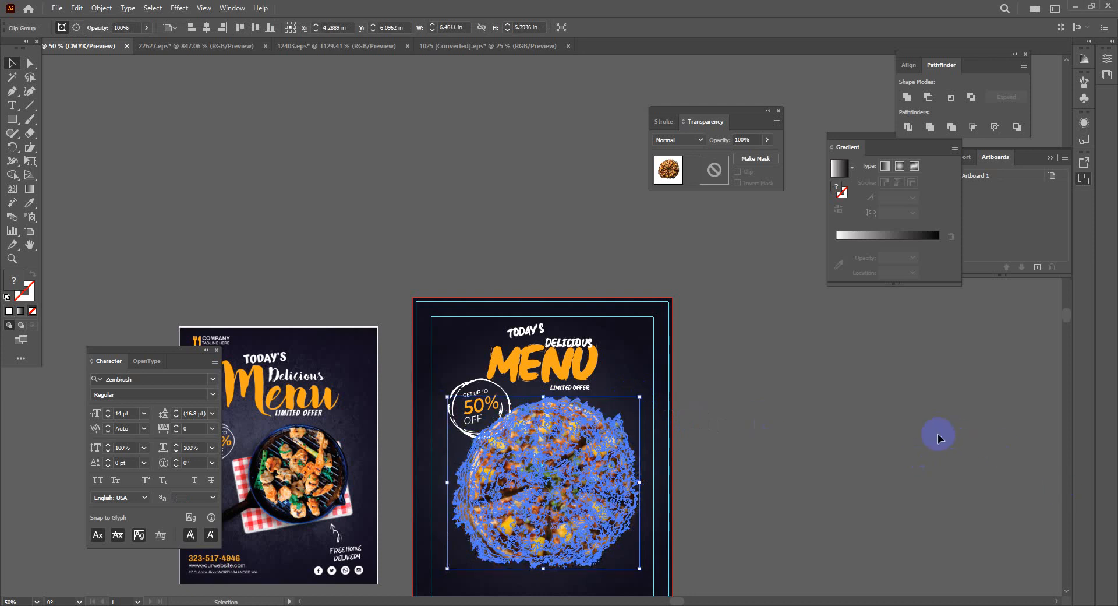
click(938, 436)
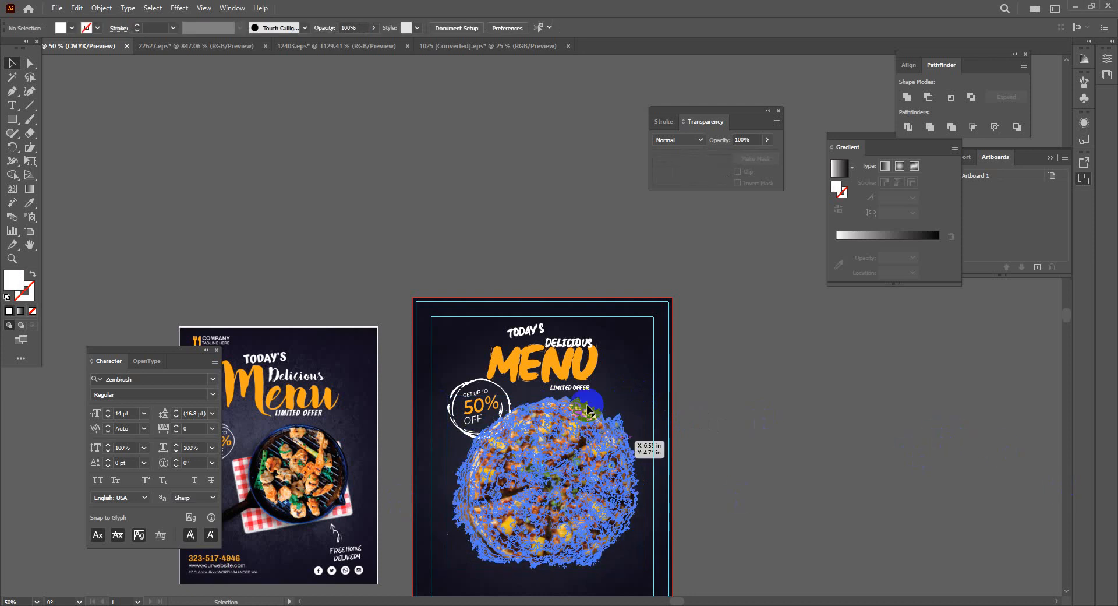
Zoom in on DELICIOUS and select the whole text group
click(580, 346)
key(ctrl+=)
key(ctrl+=)
key(ctrl+=)
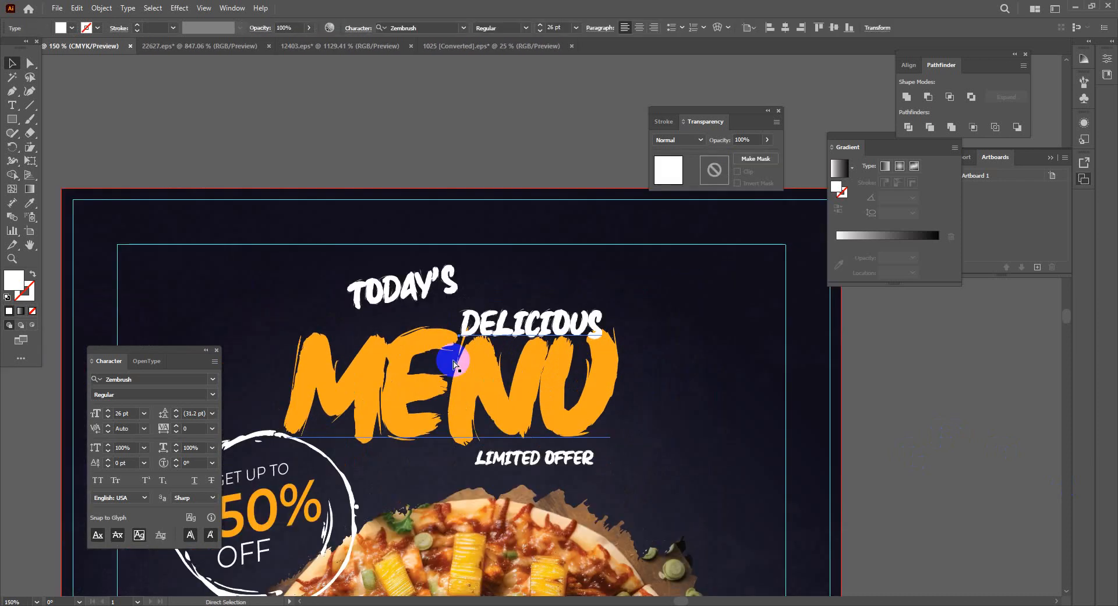
key(ctrl+=)
key(v)
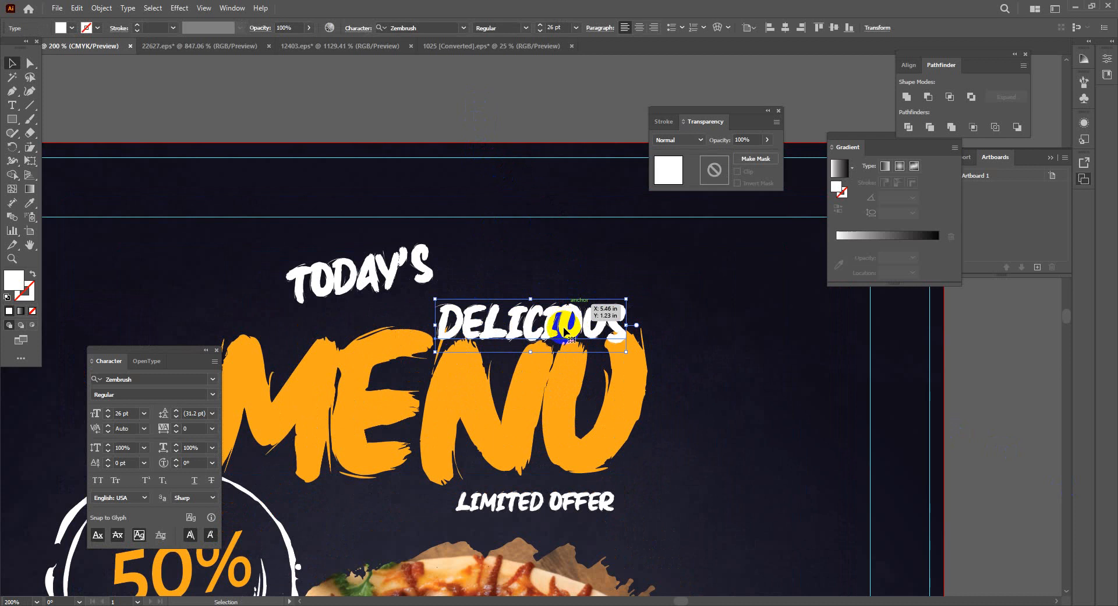
key(a)
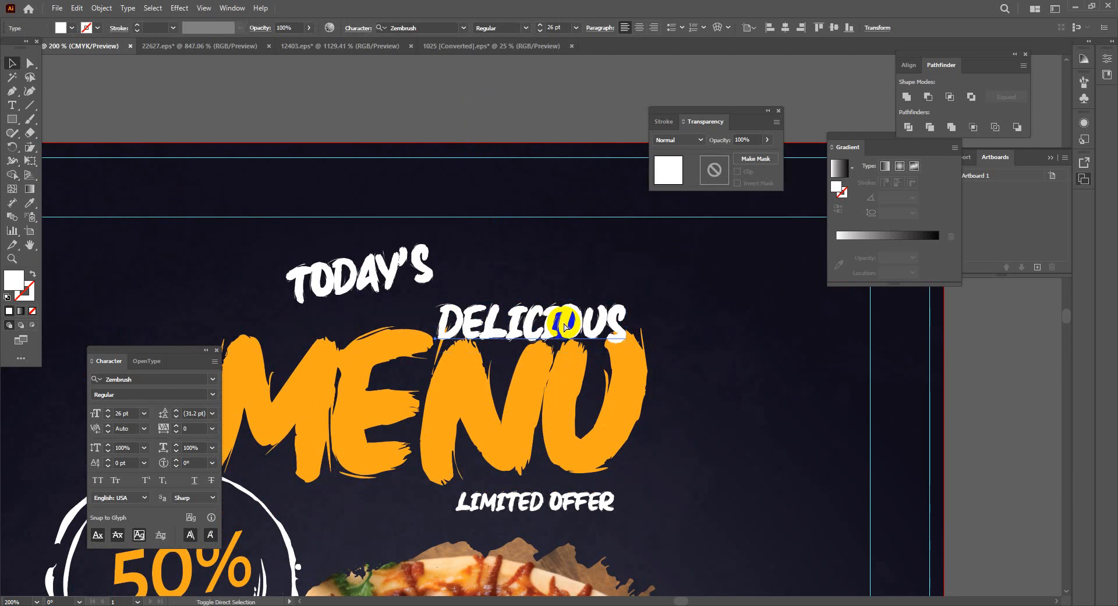
key(v)
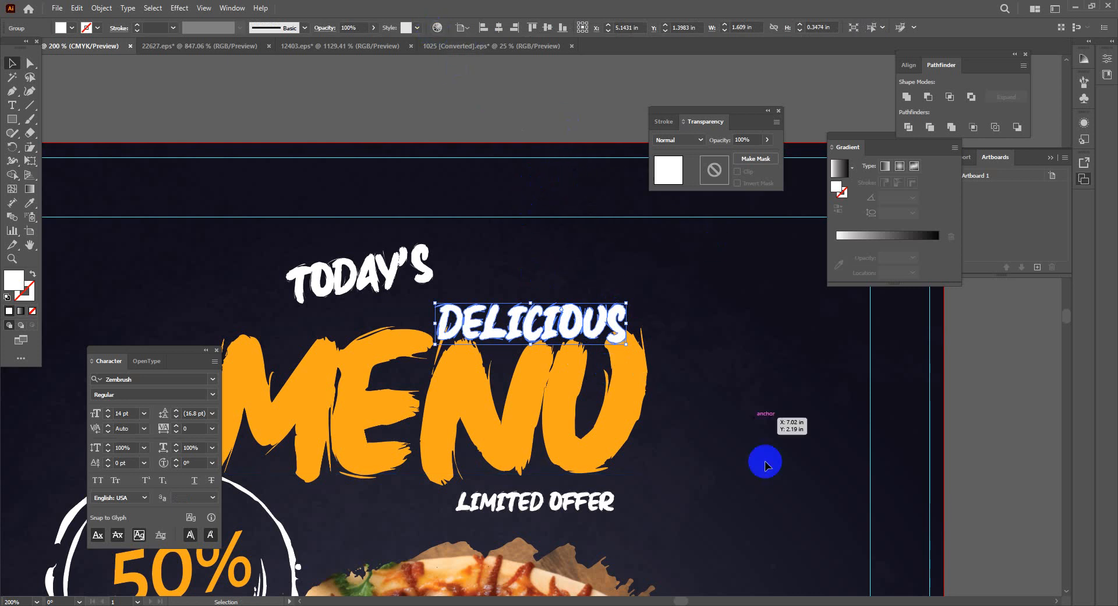
Give DELICIOUS a 40% drop shadow with 0.125 in Y offset and blur, then nudge it over MENU
click(180, 13)
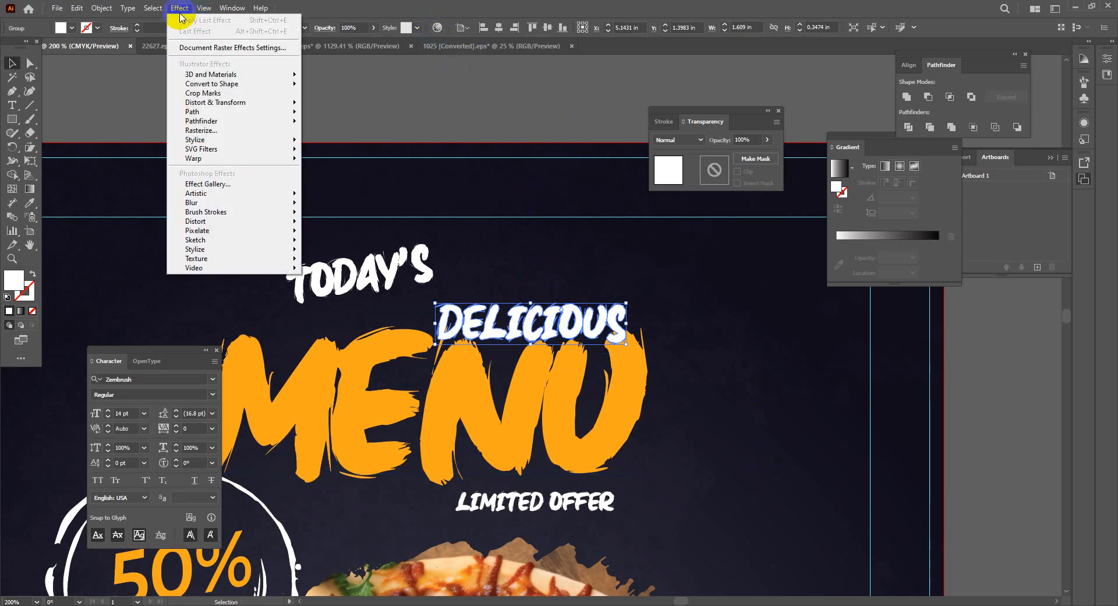
mouse_move(269, 137)
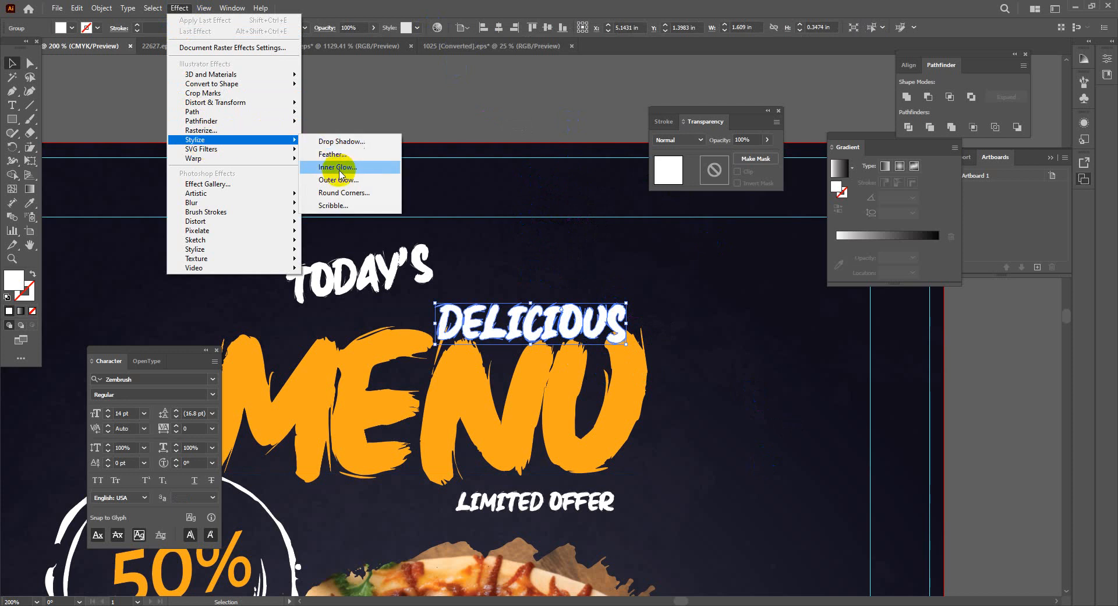
click(342, 141)
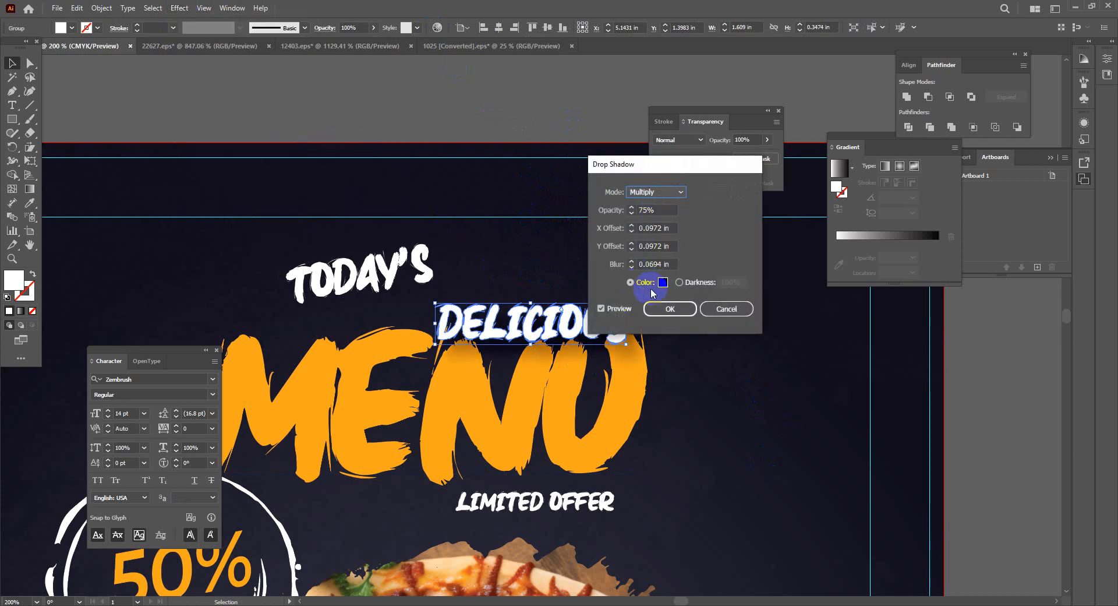
click(651, 209)
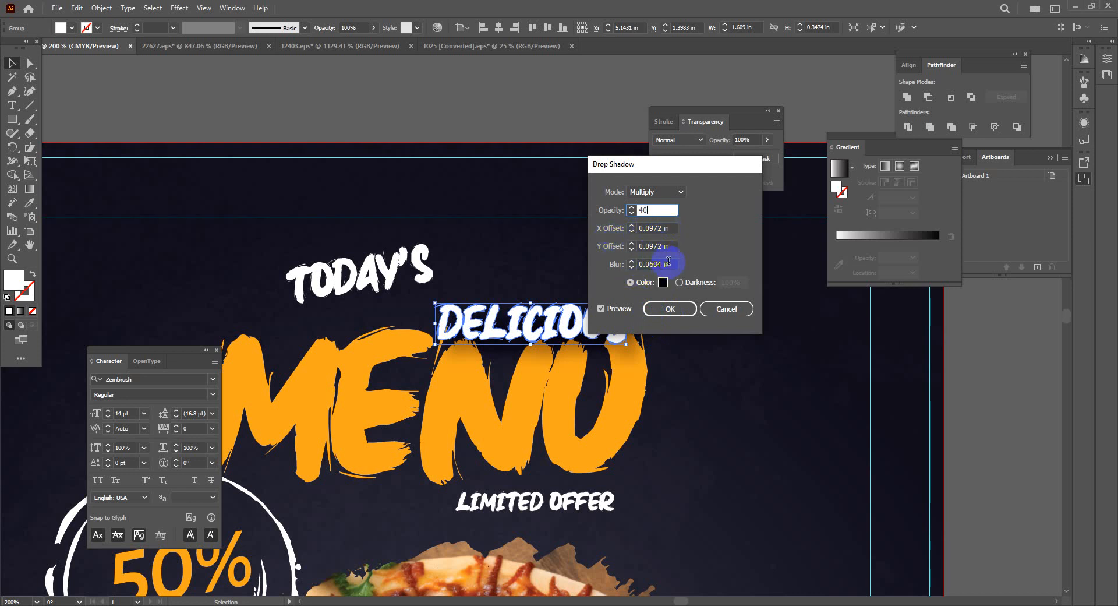
click(615, 263)
click(631, 267)
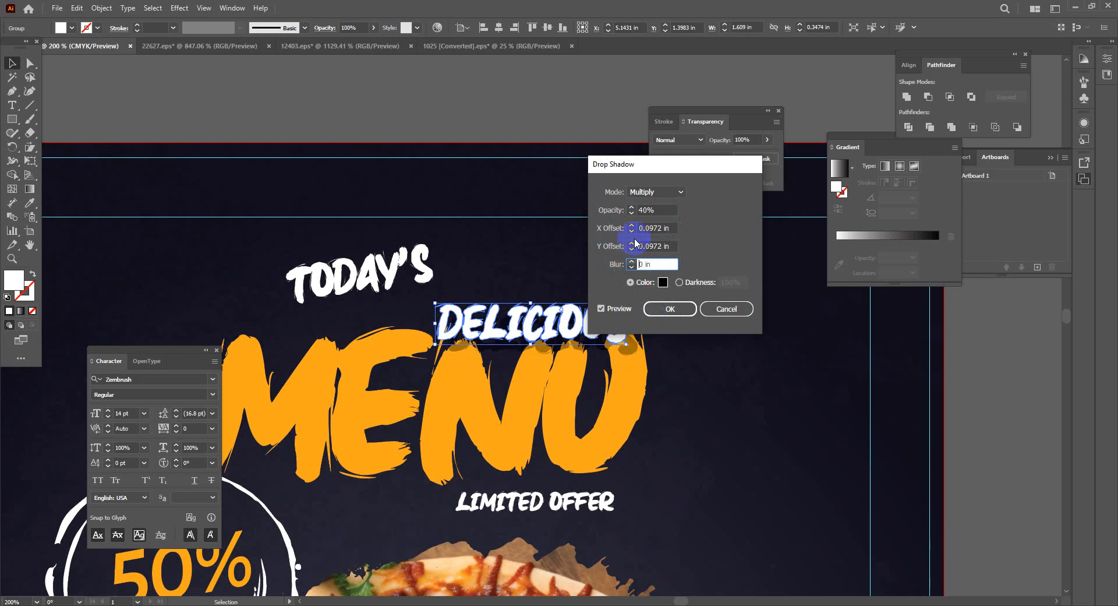
click(632, 243)
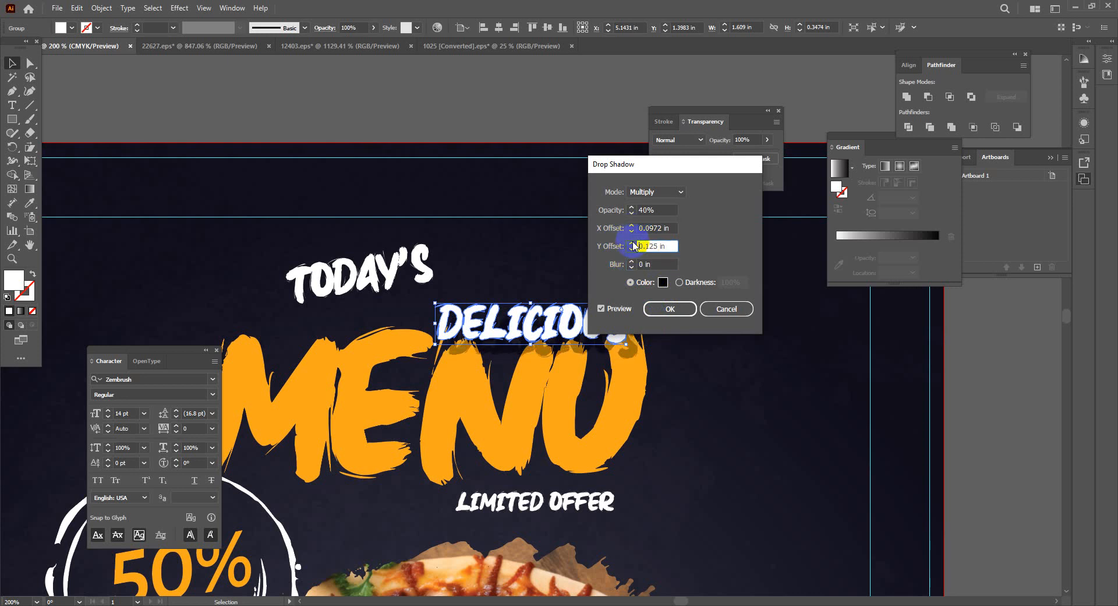
click(632, 249)
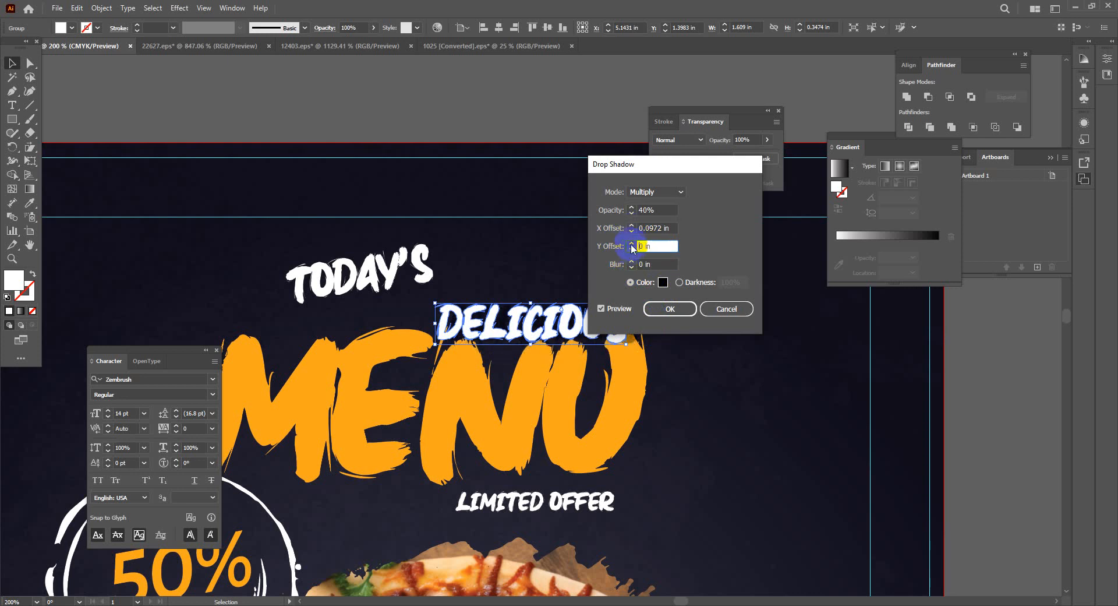
click(632, 244)
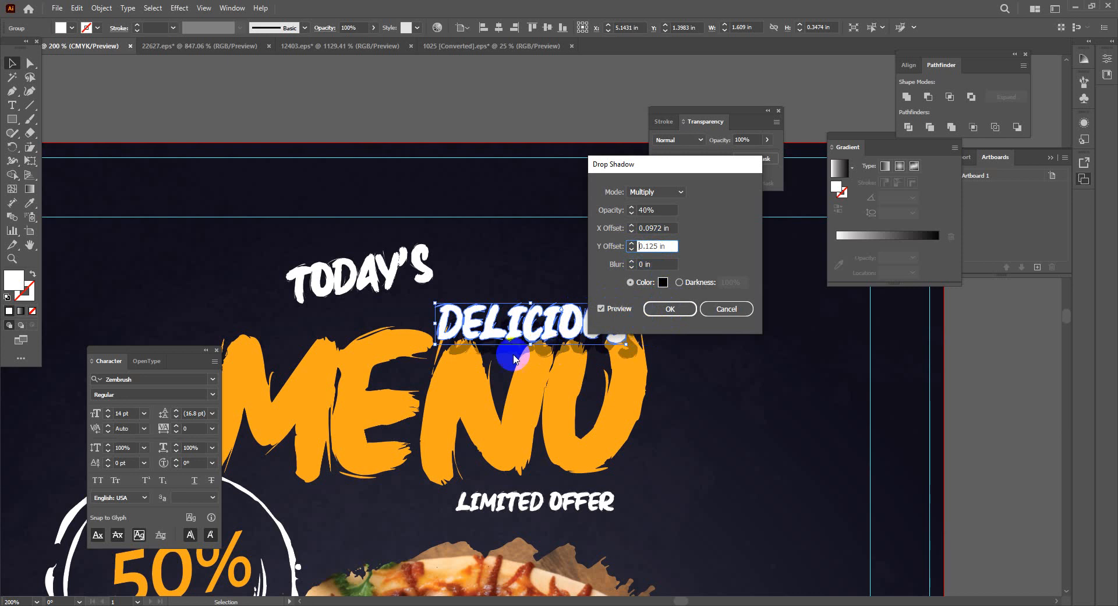
click(632, 262)
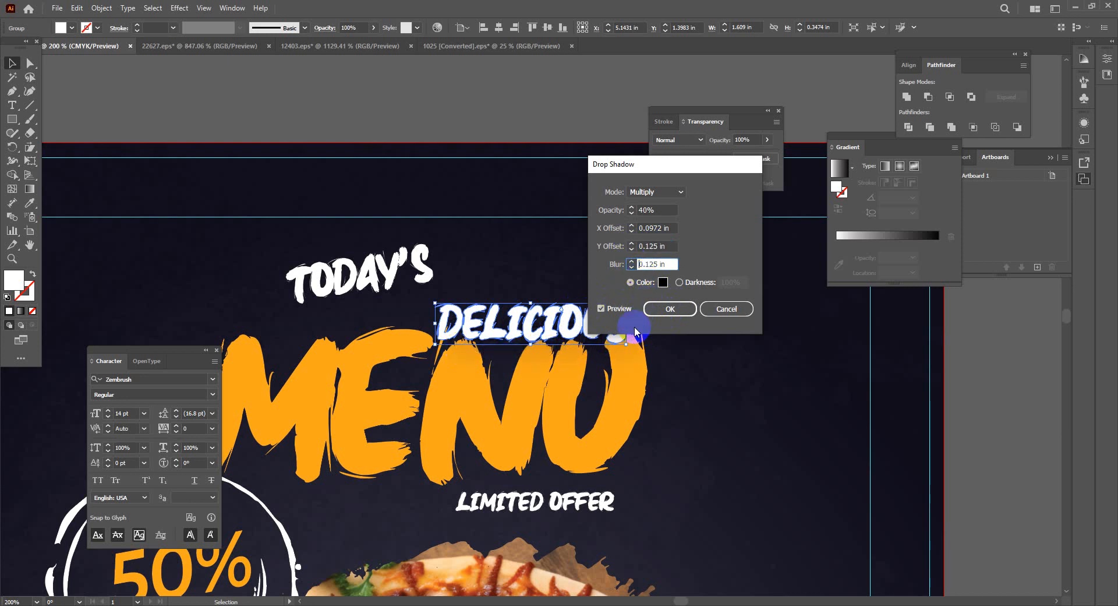
click(663, 310)
drag(518, 332, 536, 349)
click(591, 435)
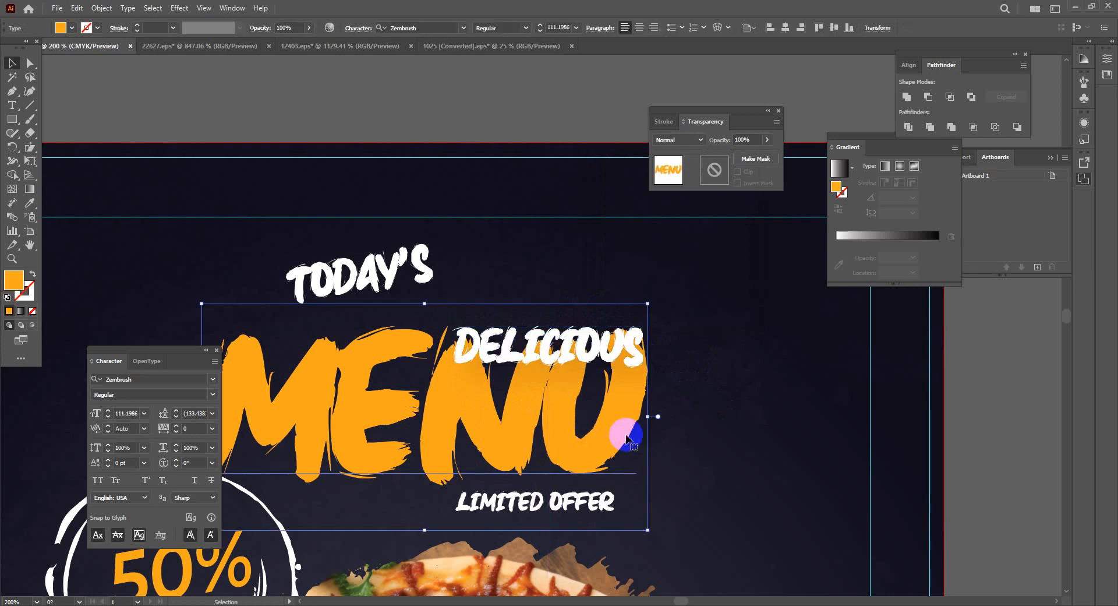
Raise the DELICIOUS drop shadow opacity to 50% via the Appearance panel
click(670, 352)
click(639, 344)
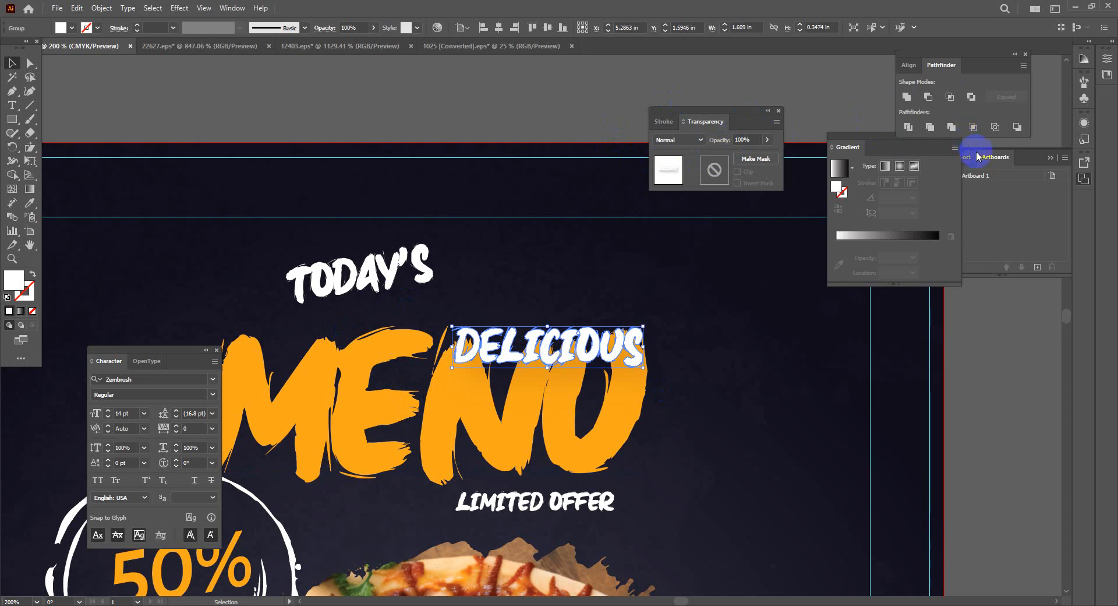
click(232, 8)
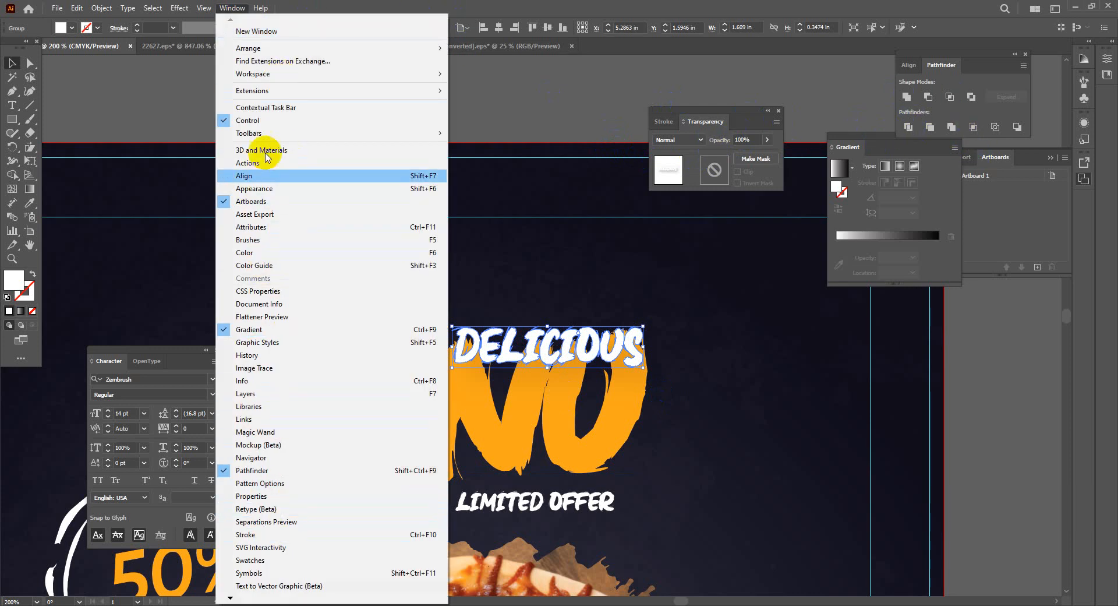
click(281, 189)
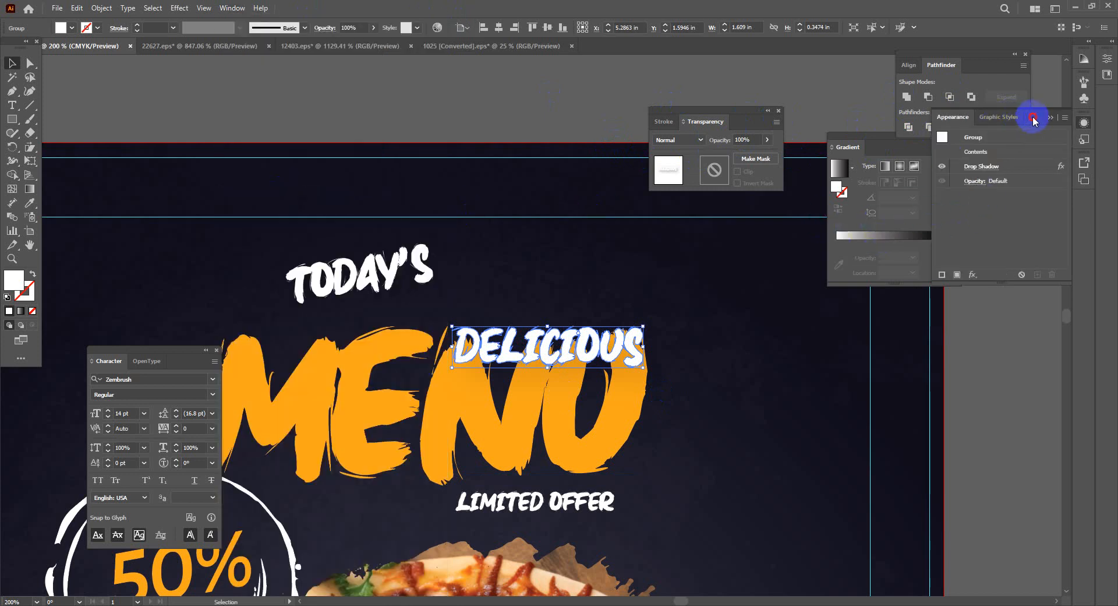
drag(1032, 119, 554, 96)
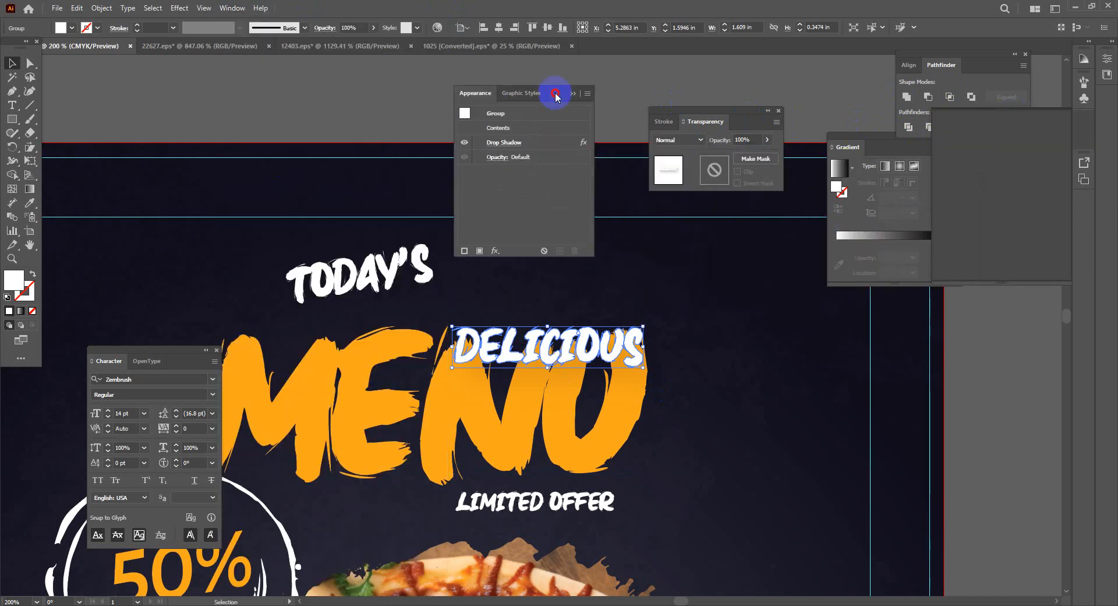
click(507, 143)
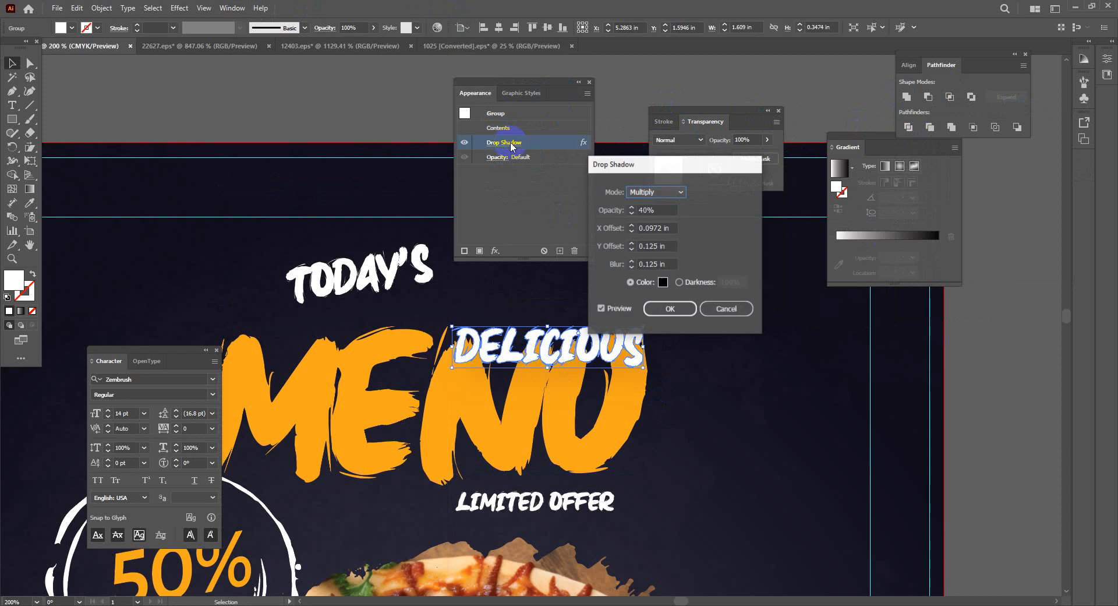
click(632, 208)
click(632, 207)
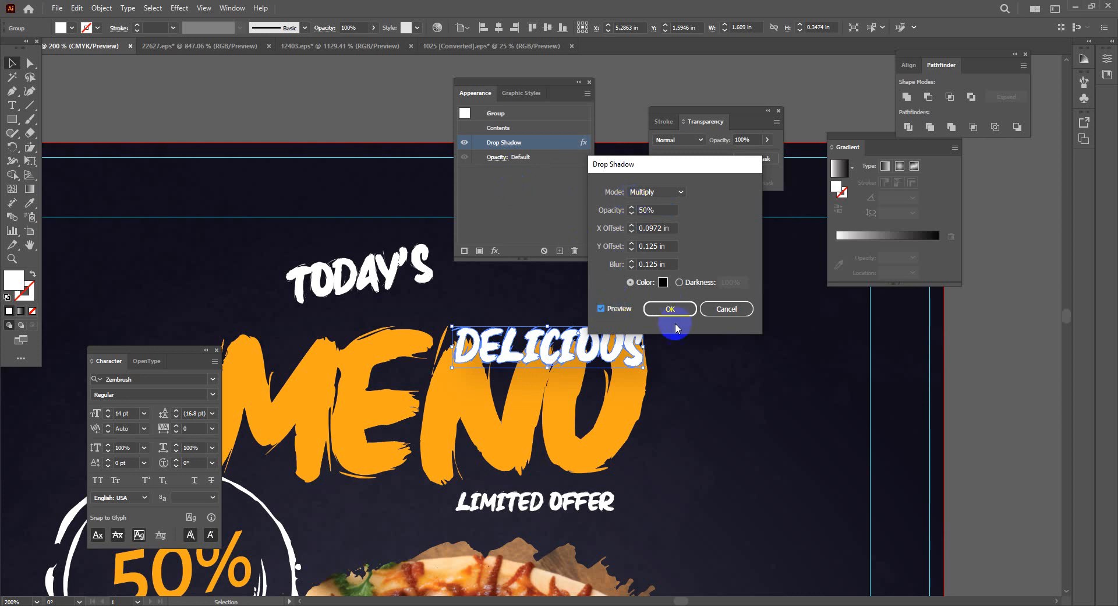
click(669, 309)
Nudge DELICIOUS and TODAY'S slightly higher above MENU
drag(562, 352, 554, 302)
click(763, 405)
click(728, 442)
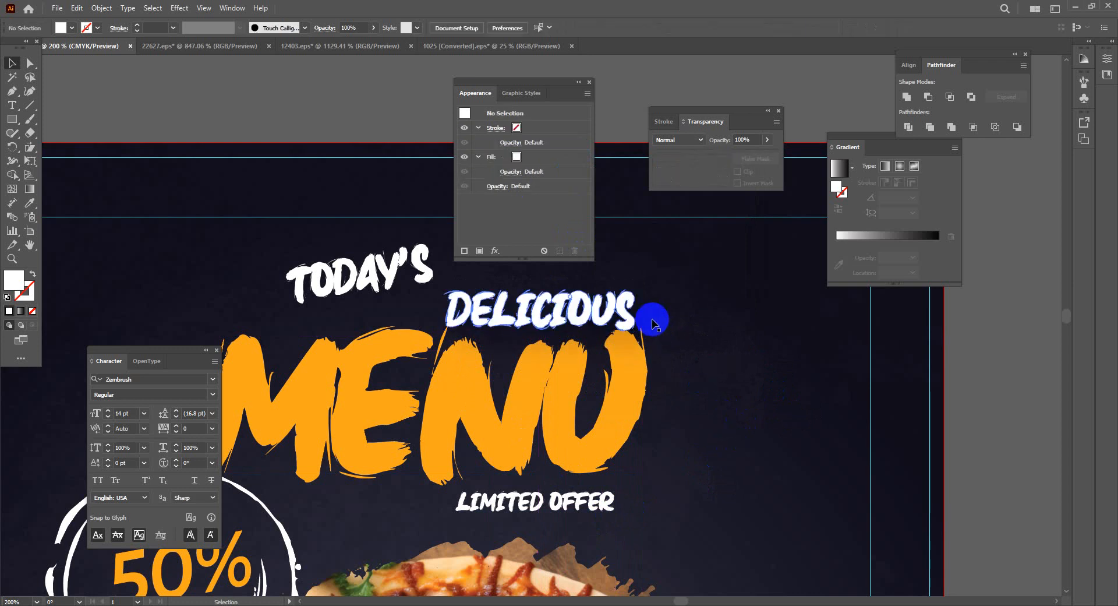
drag(354, 292, 359, 277)
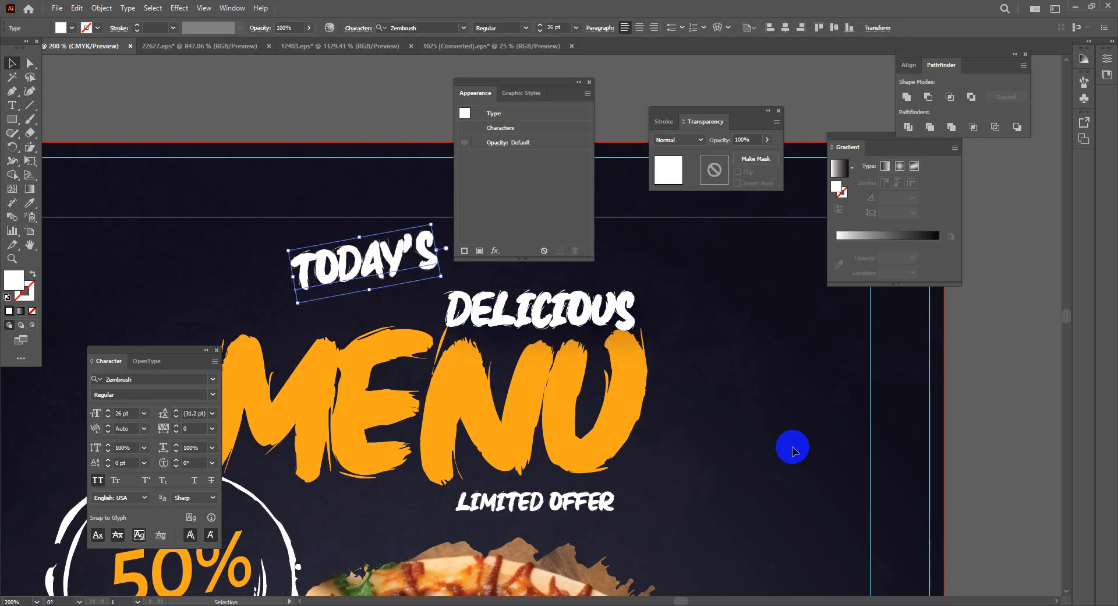
Convert the MENU headline text to outlines with Ctrl+Shift+O
click(791, 447)
key(space)
drag(524, 544, 704, 442)
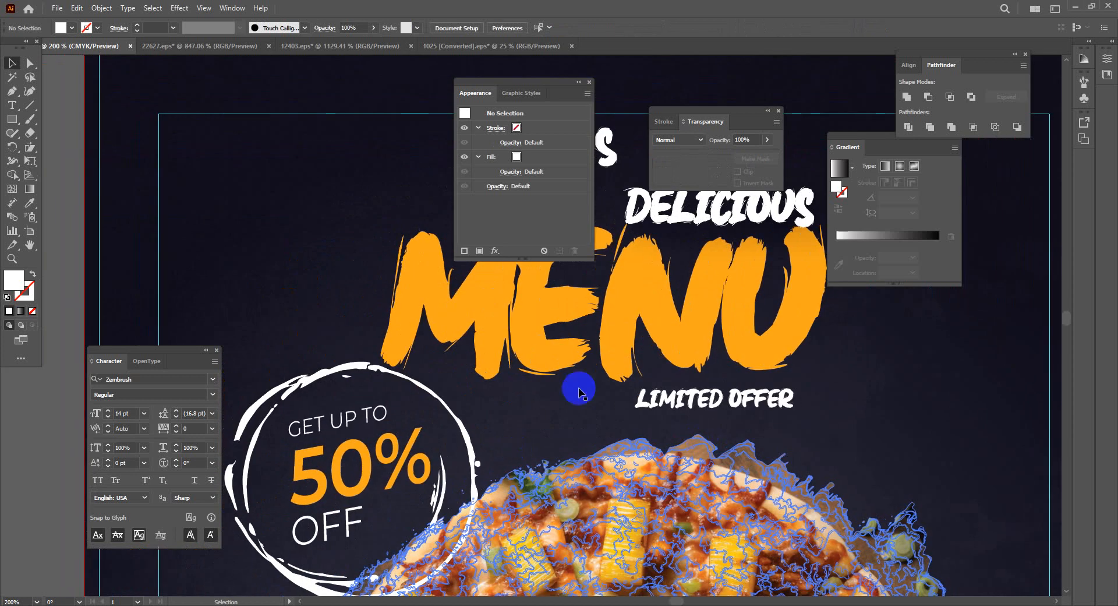
click(542, 349)
click(668, 310)
key(ctrl)
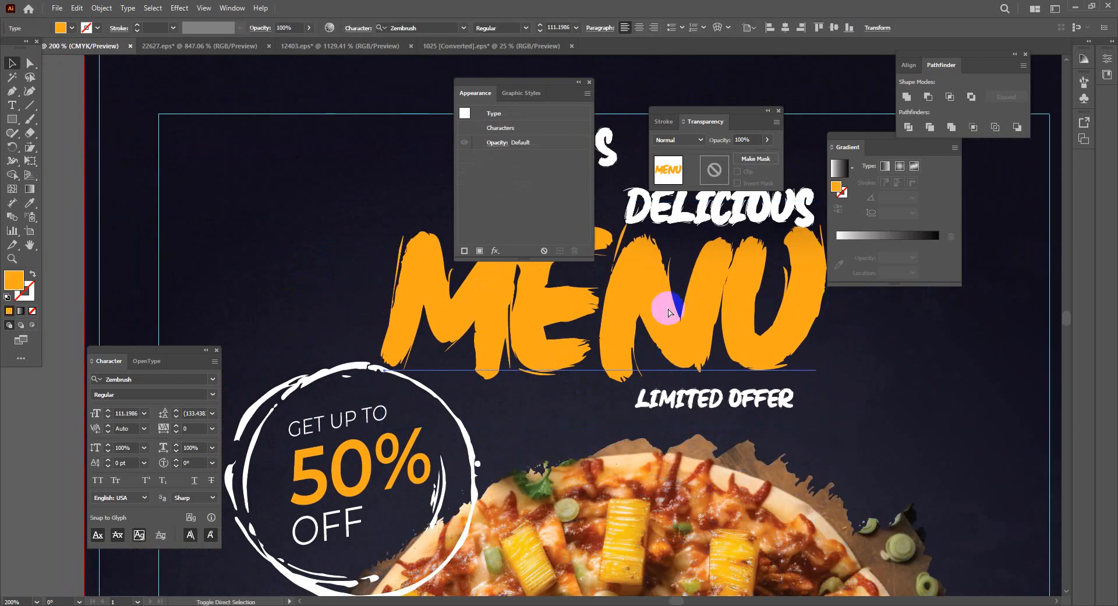
key(ctrl+shift+o)
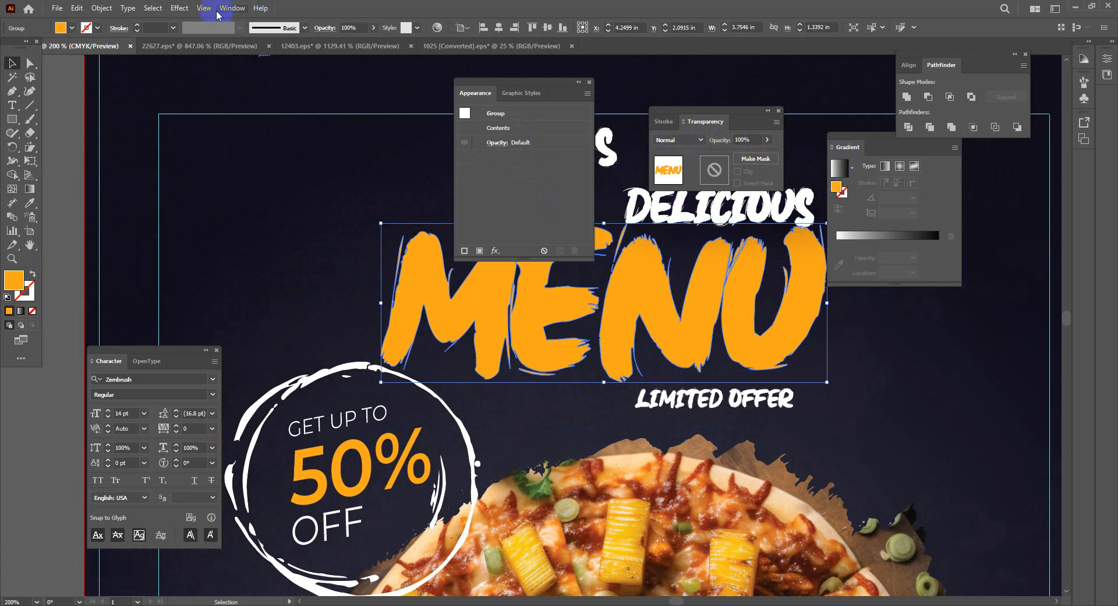
Add a black Multiply drop shadow at 50% opacity to MENU
click(181, 8)
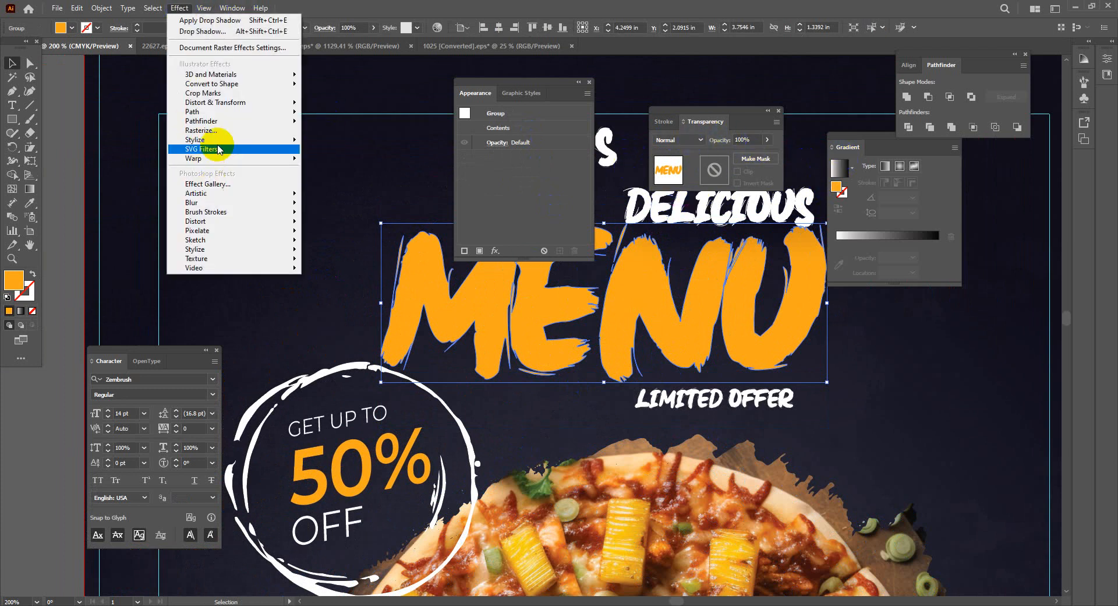
mouse_move(221, 144)
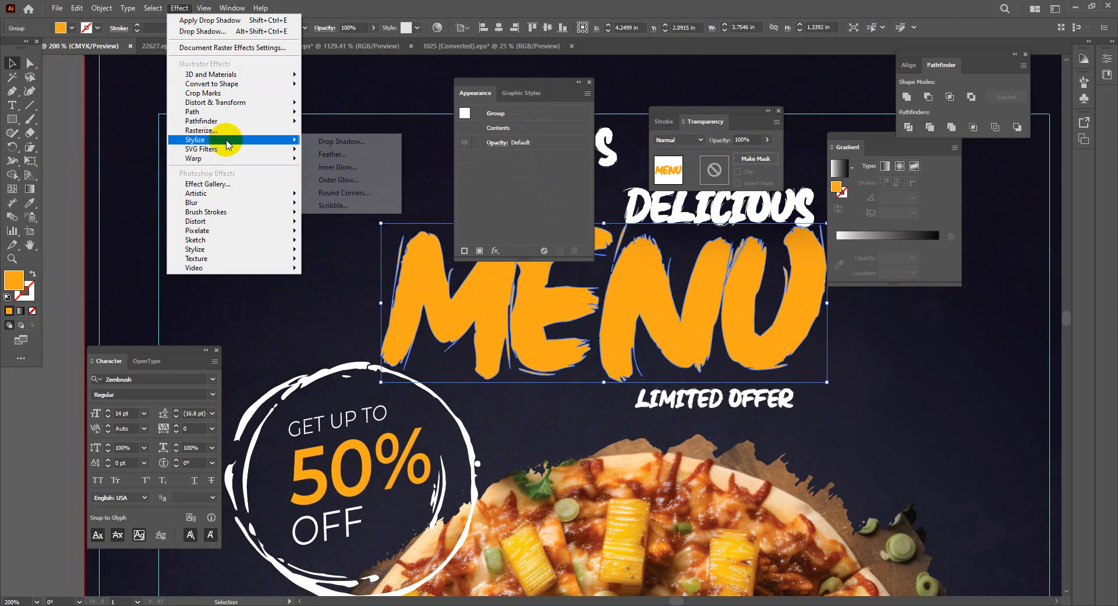
click(340, 141)
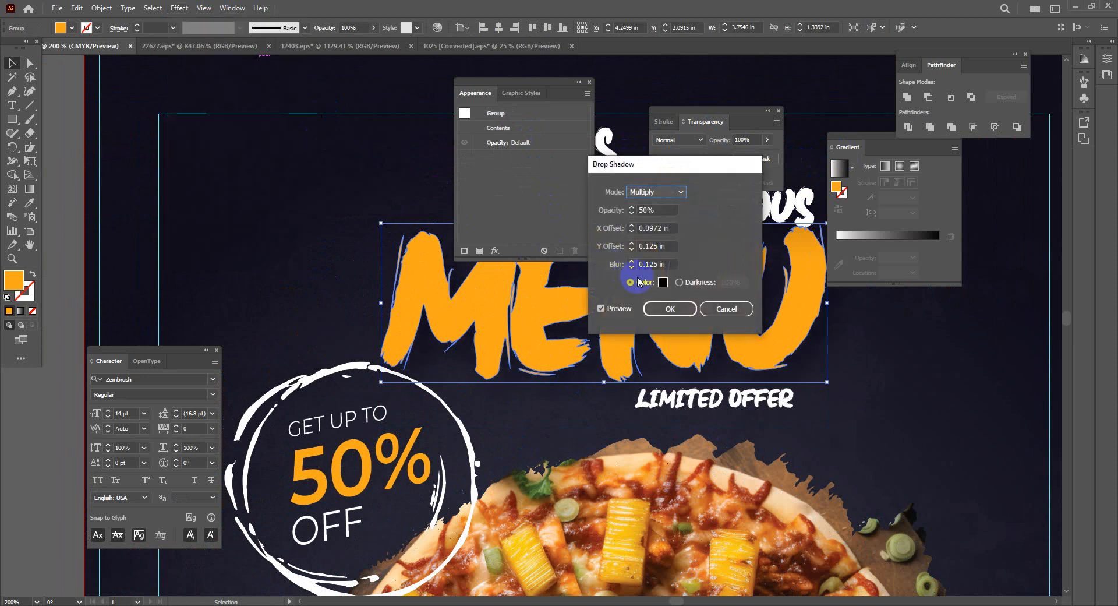
click(617, 310)
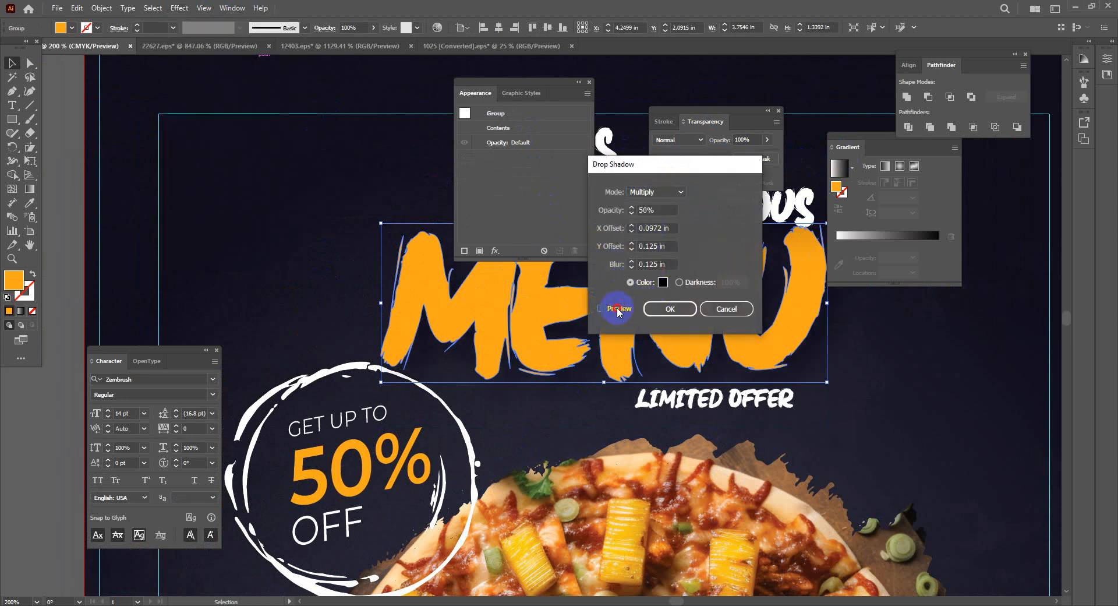
click(662, 263)
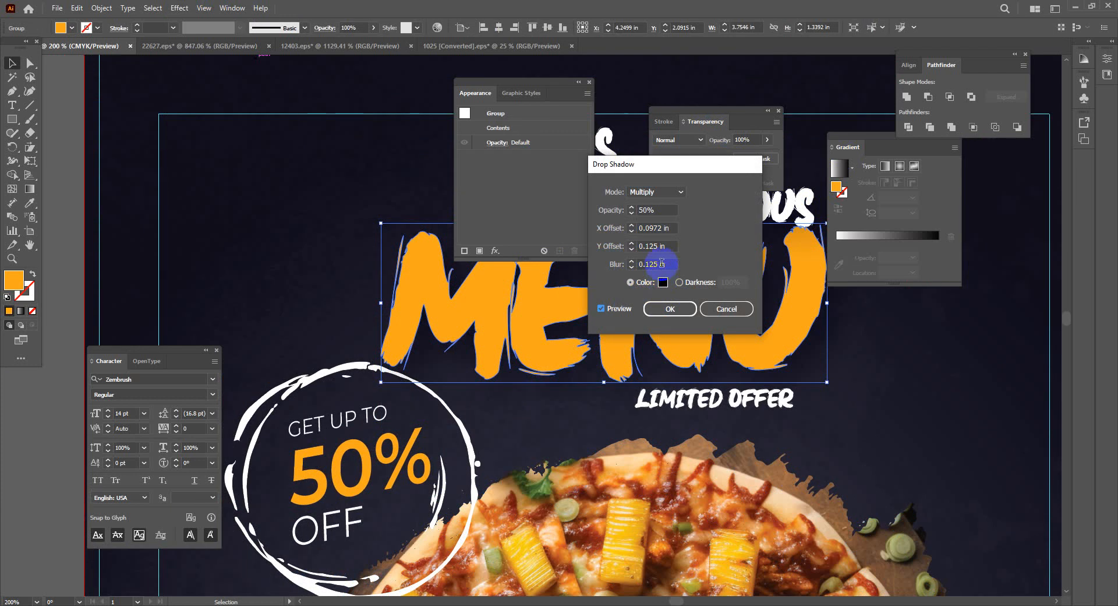
click(669, 308)
click(867, 395)
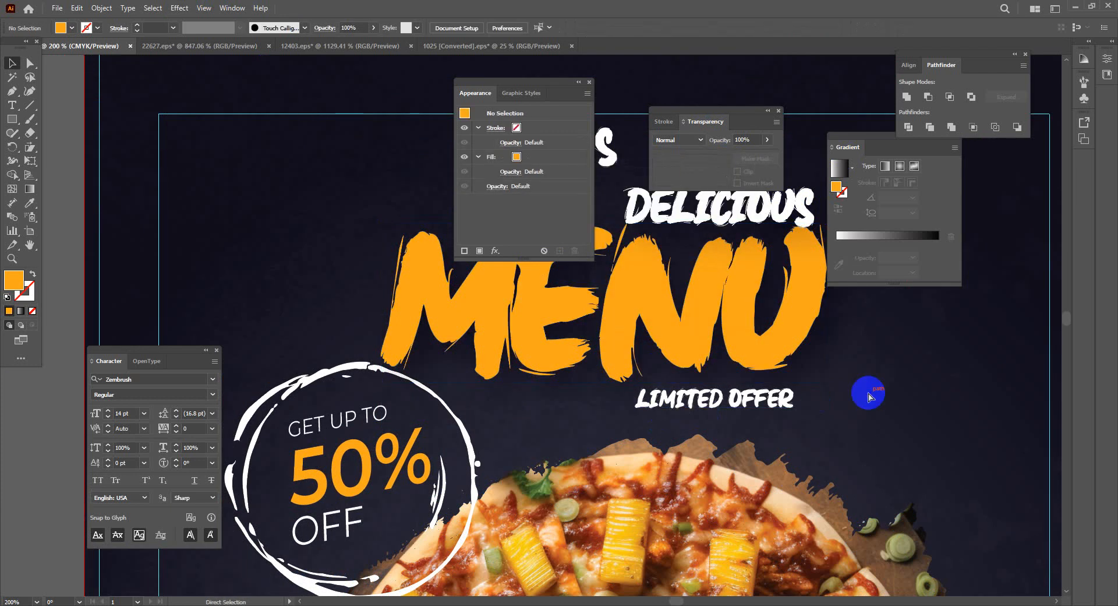
key(ctrl+minus)
key(ctrl+minus)
key(ctrl+minus)
key(ctrl+minus)
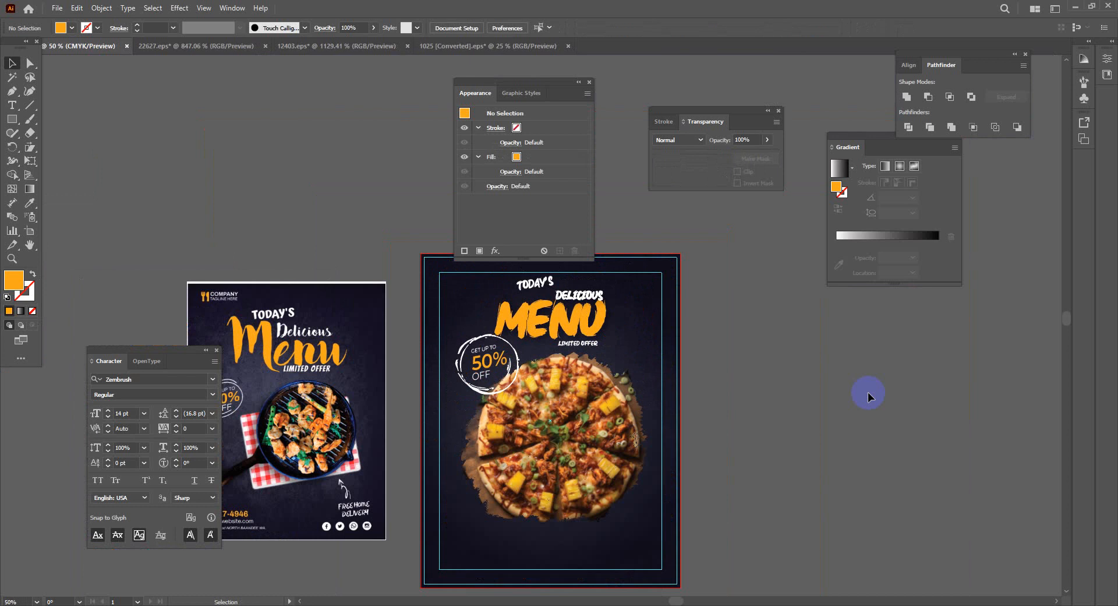
Move the pizza photo and the 50% OFF badge about half an inch lower
key(space)
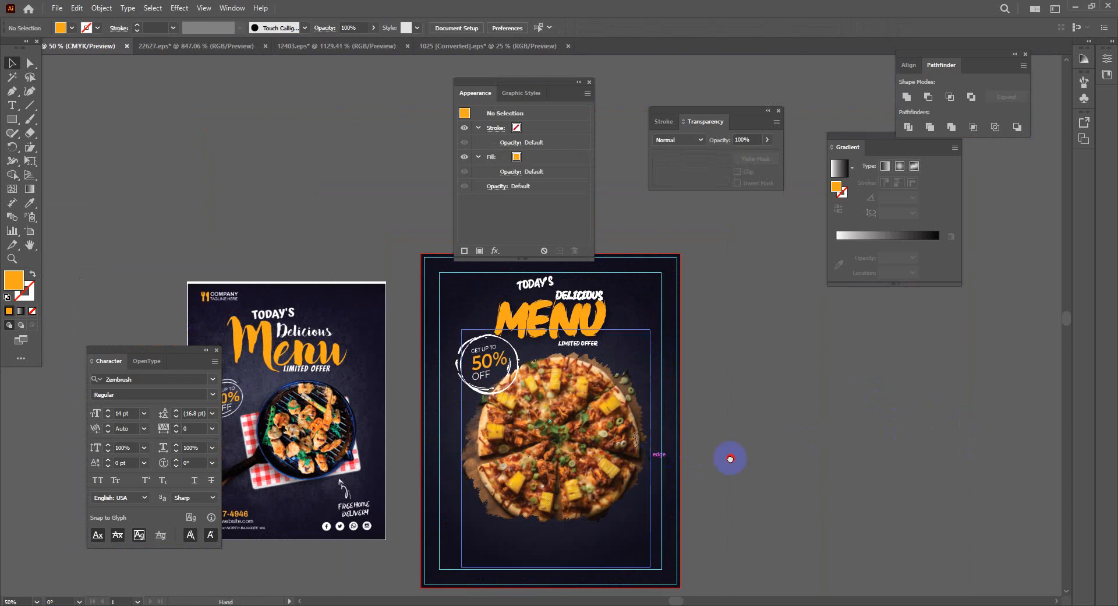
drag(731, 458, 787, 446)
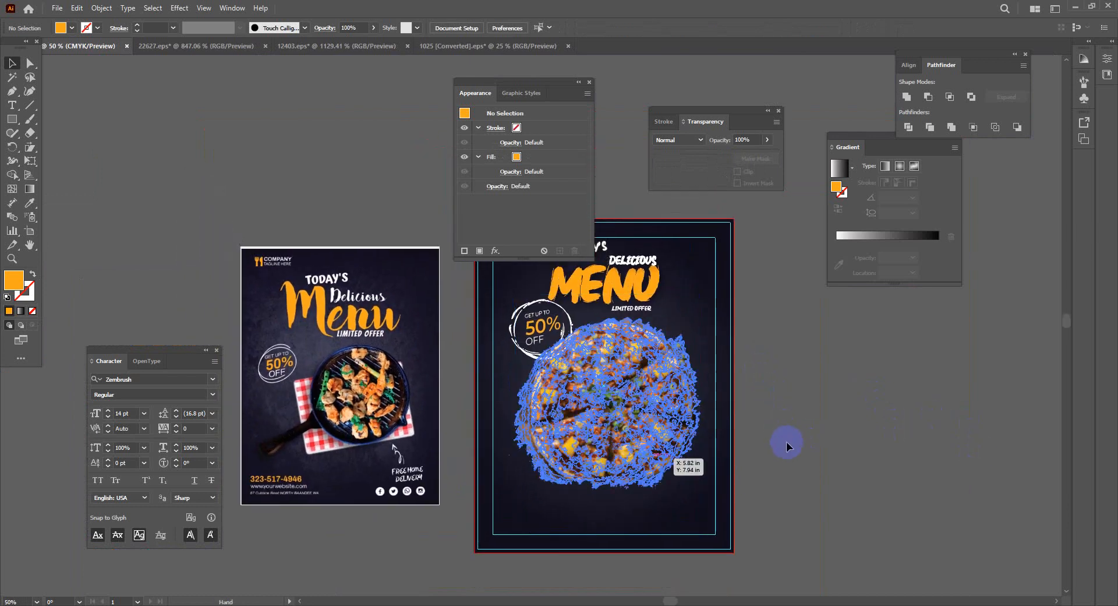
drag(651, 419, 651, 422)
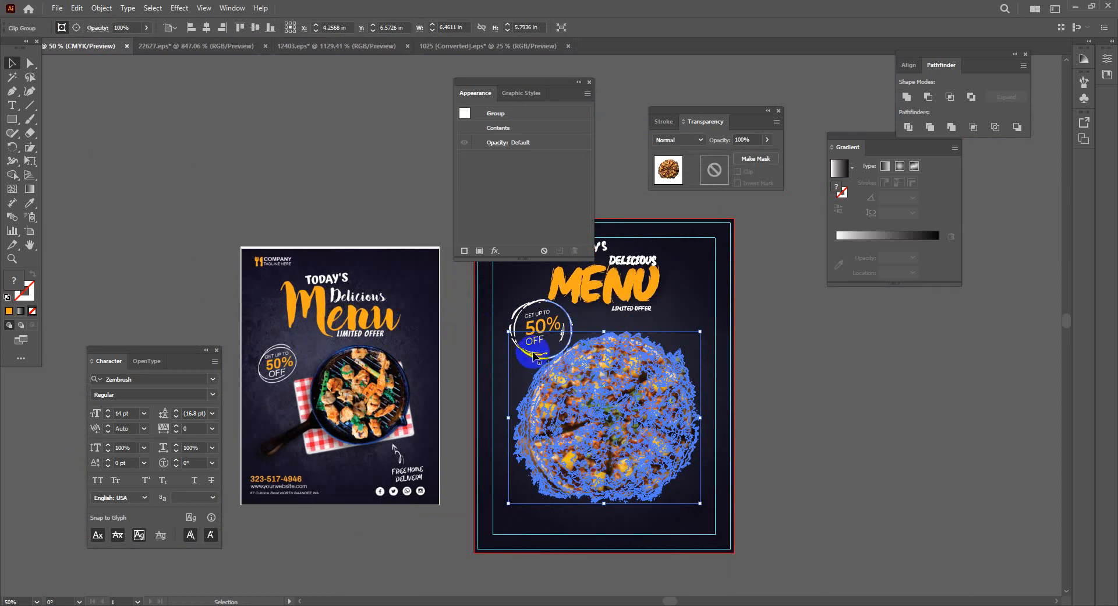
click(539, 353)
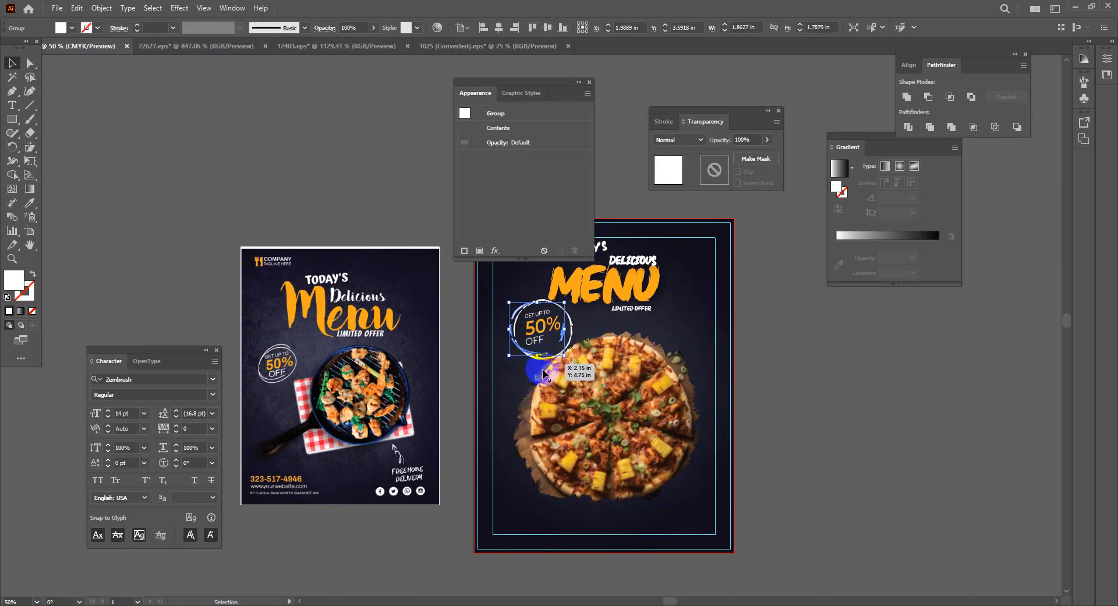
scroll(543, 369, up, 4)
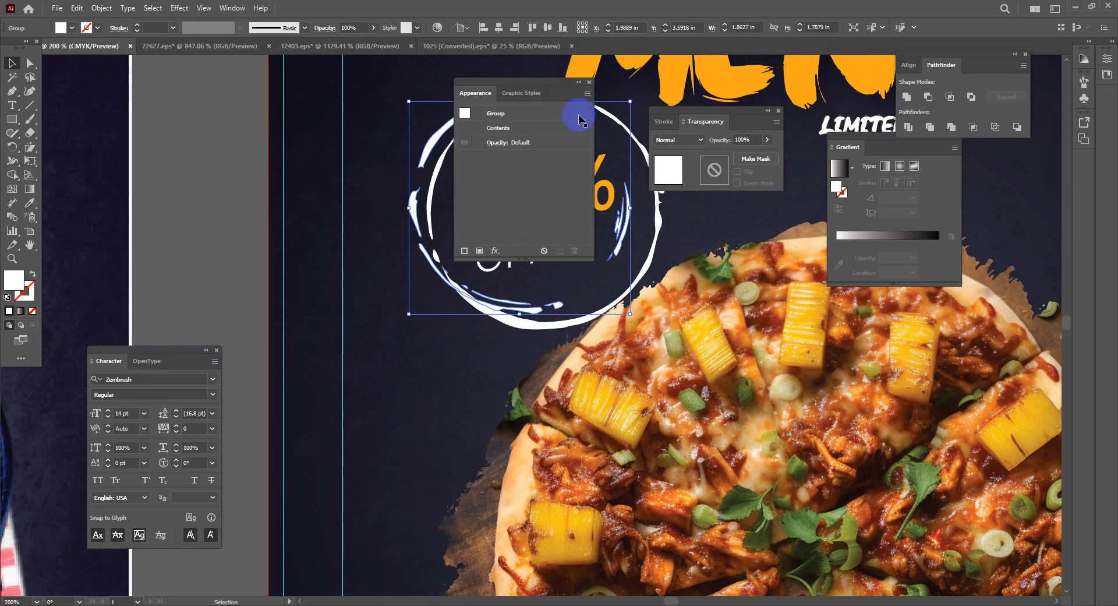
click(588, 88)
click(513, 155)
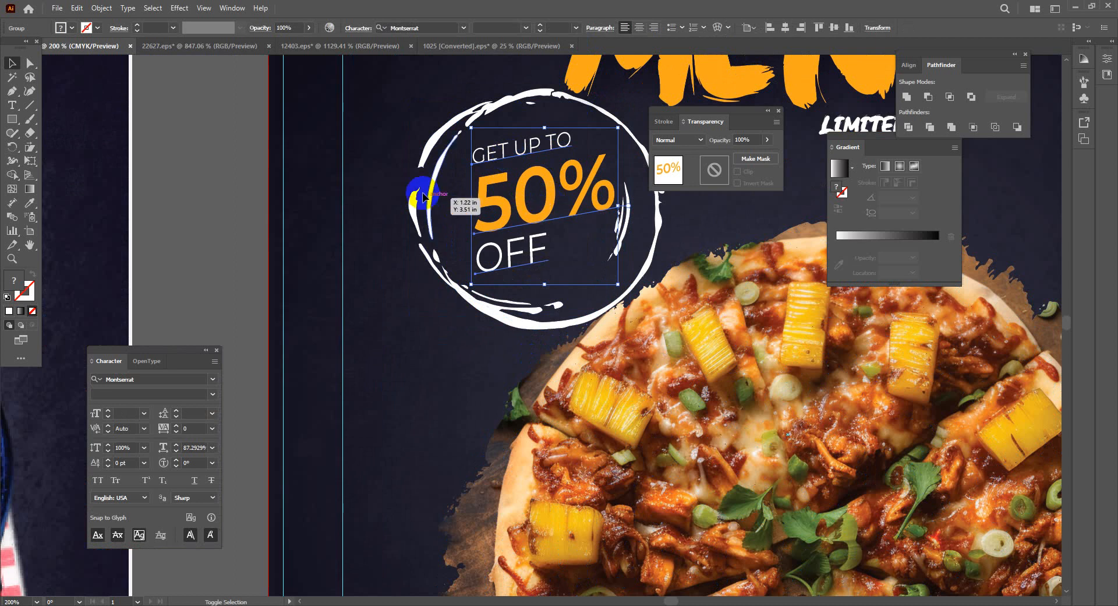
click(424, 169)
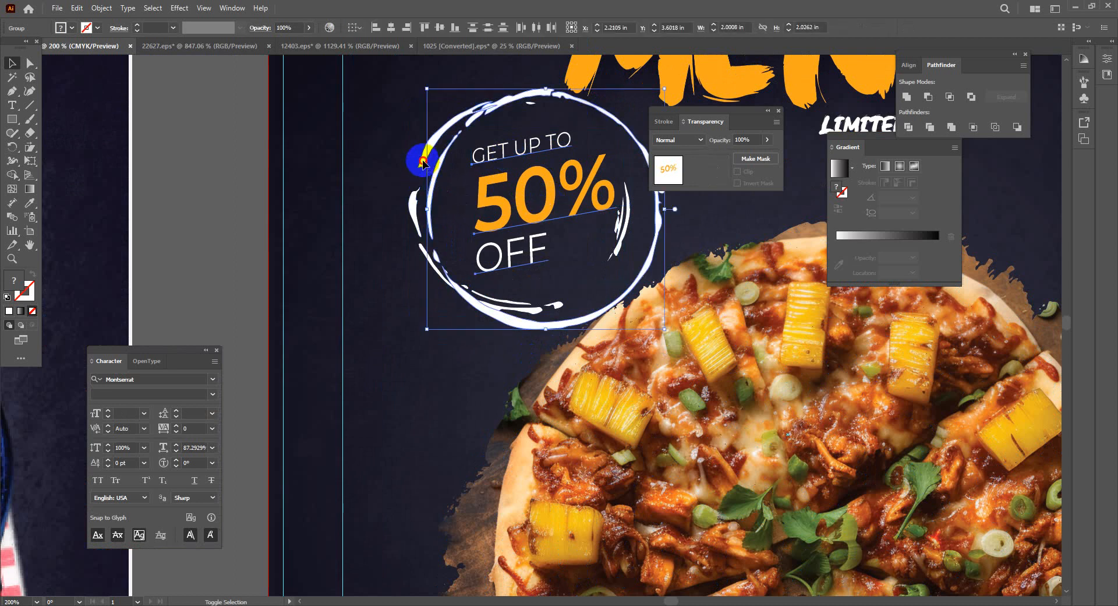
drag(423, 169, 423, 222)
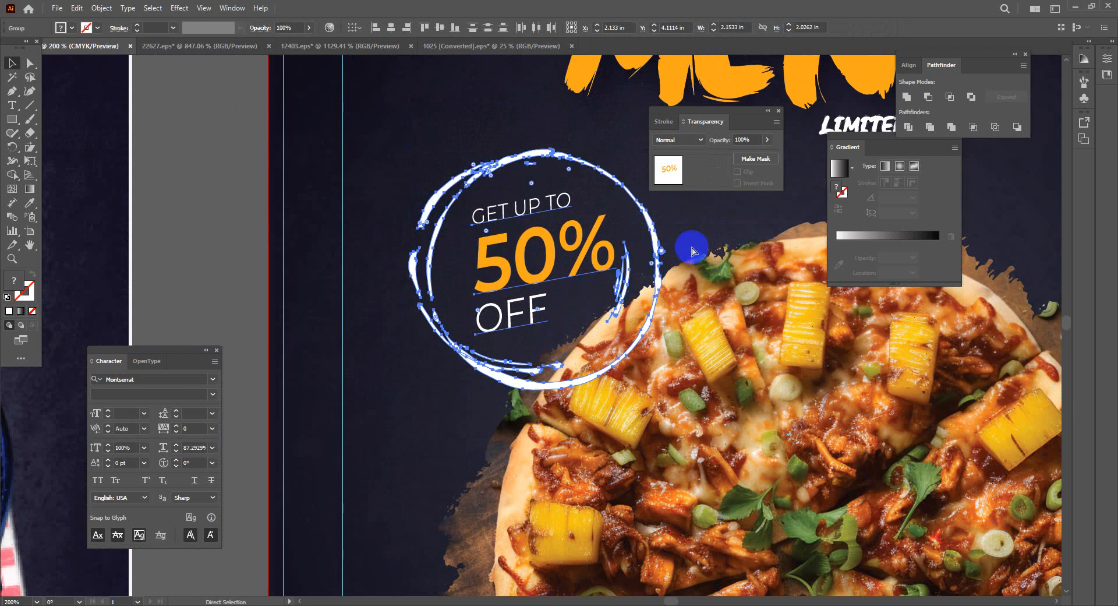
key(ctrl+minus)
key(ctrl+minus)
key(ctrl+minus)
key(ctrl+minus)
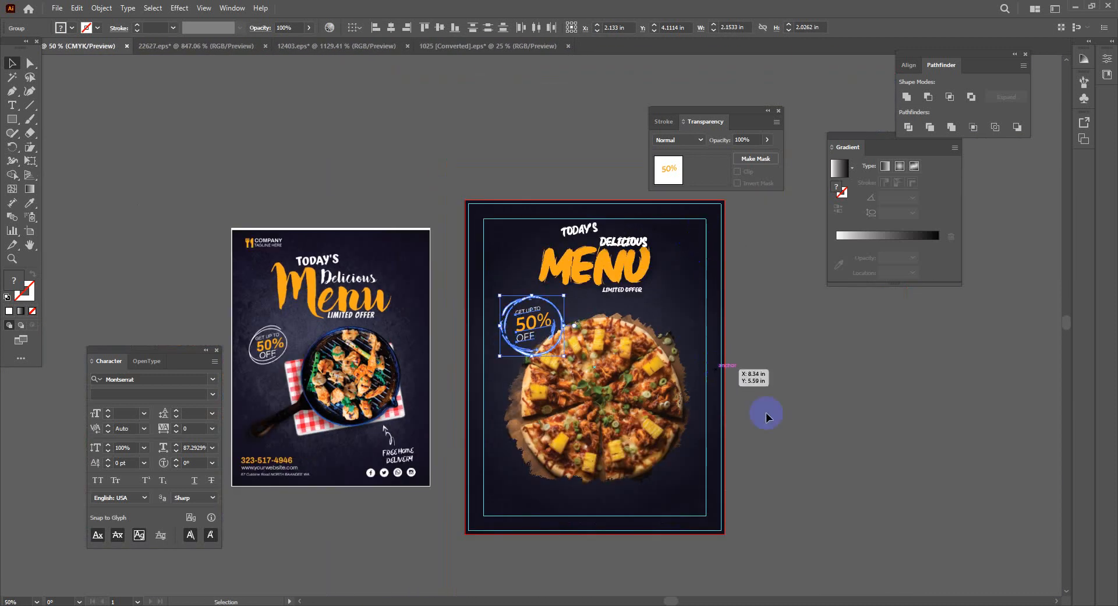
click(792, 459)
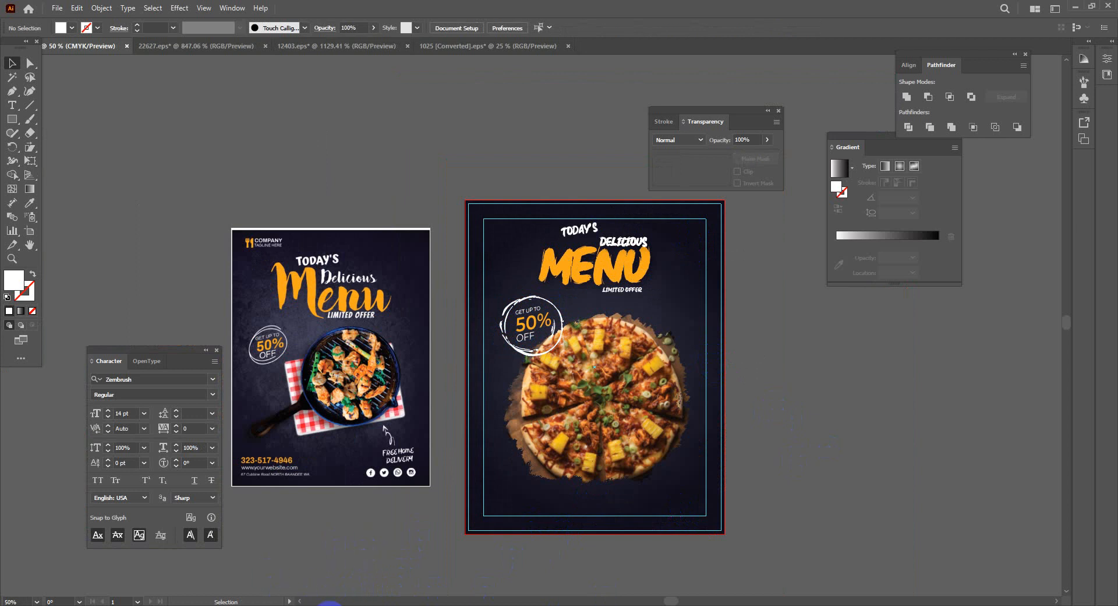
Show the downloaded zembrush.zip in its Downloads folder from Chrome
click(330, 605)
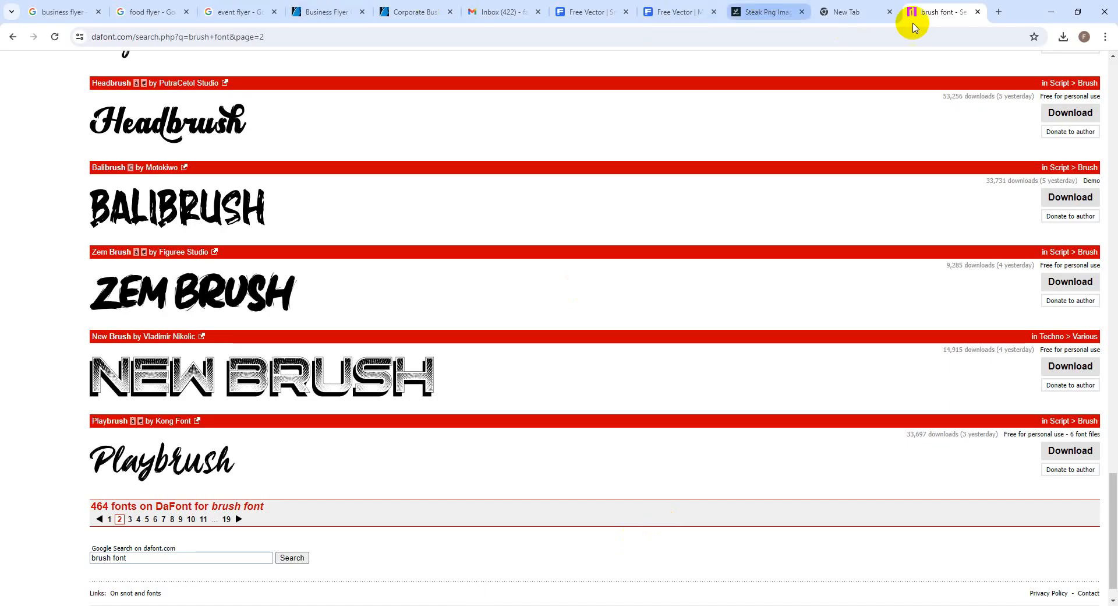
click(1064, 37)
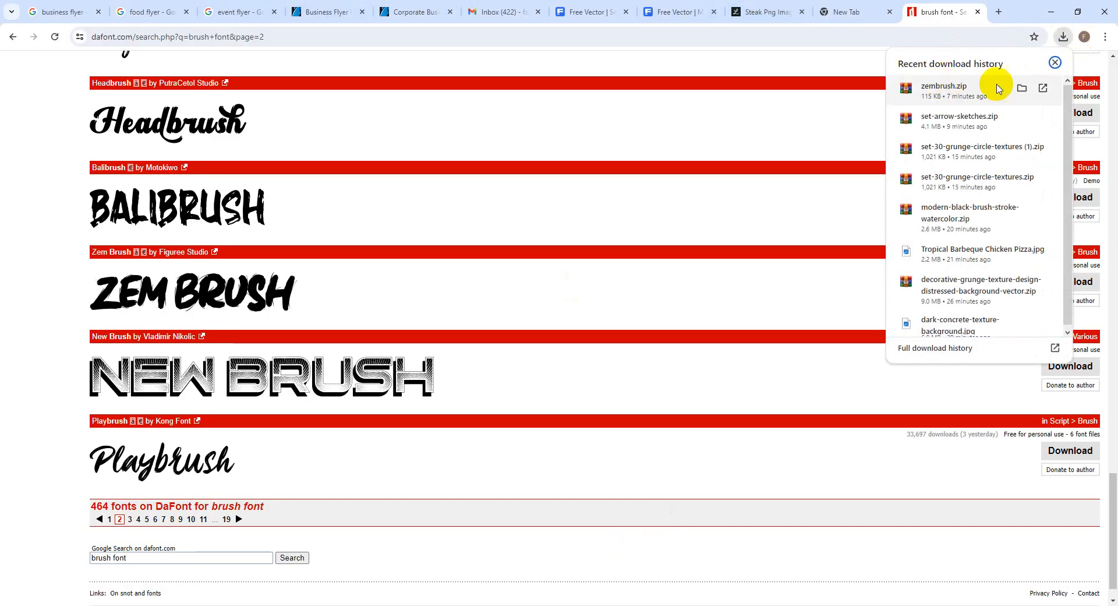
click(1023, 88)
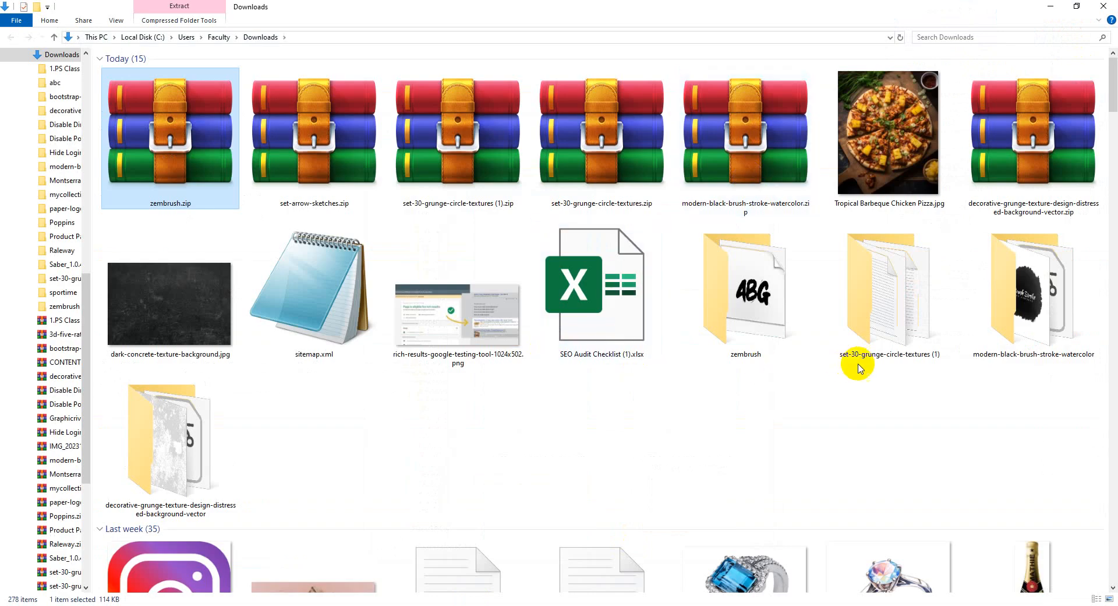
Extract set-arrow-sketches.zip into its own folder and open 105799-OMQRQG-790.eps
click(298, 160)
right_click(297, 162)
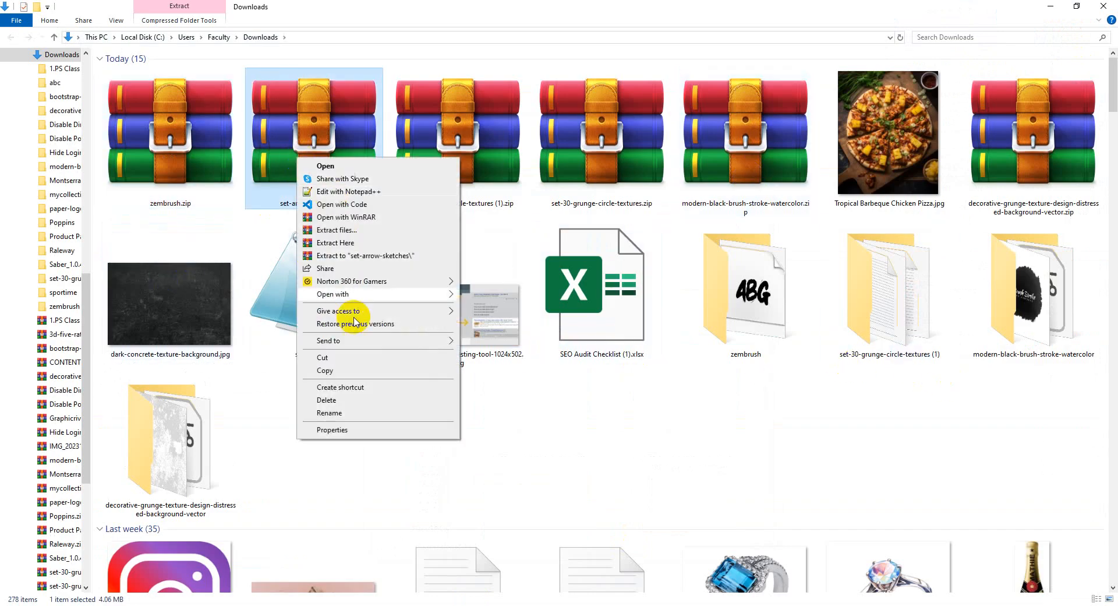
click(359, 254)
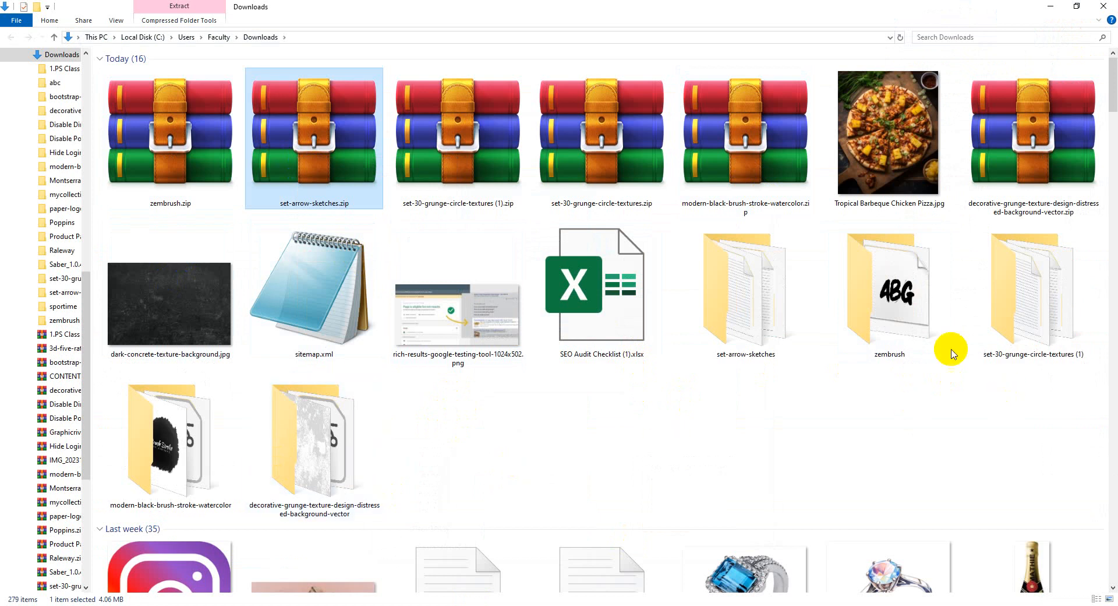
double_click(789, 323)
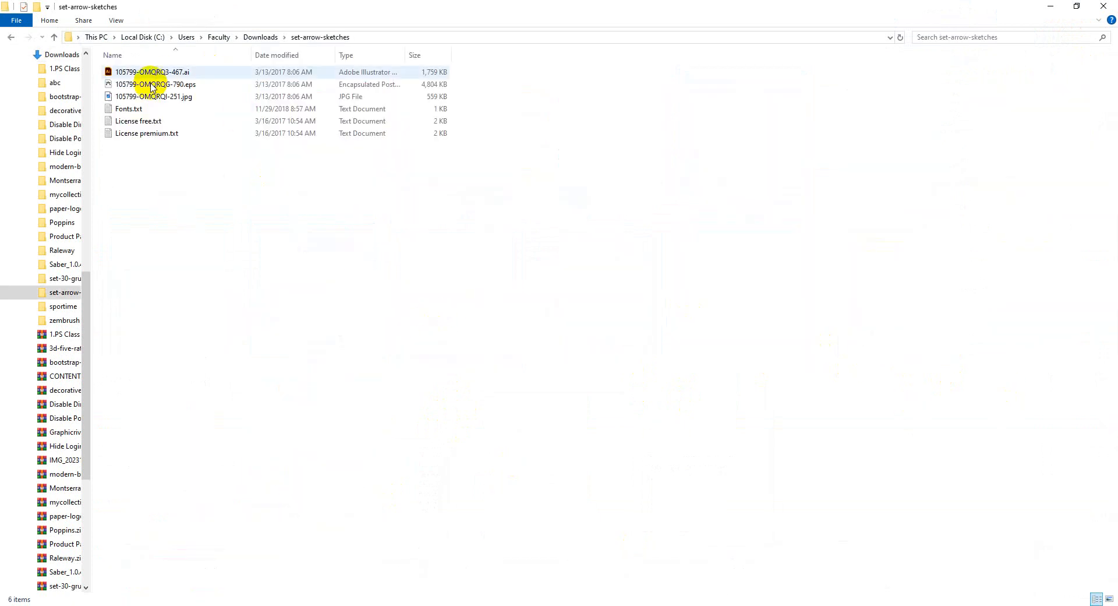
double_click(152, 84)
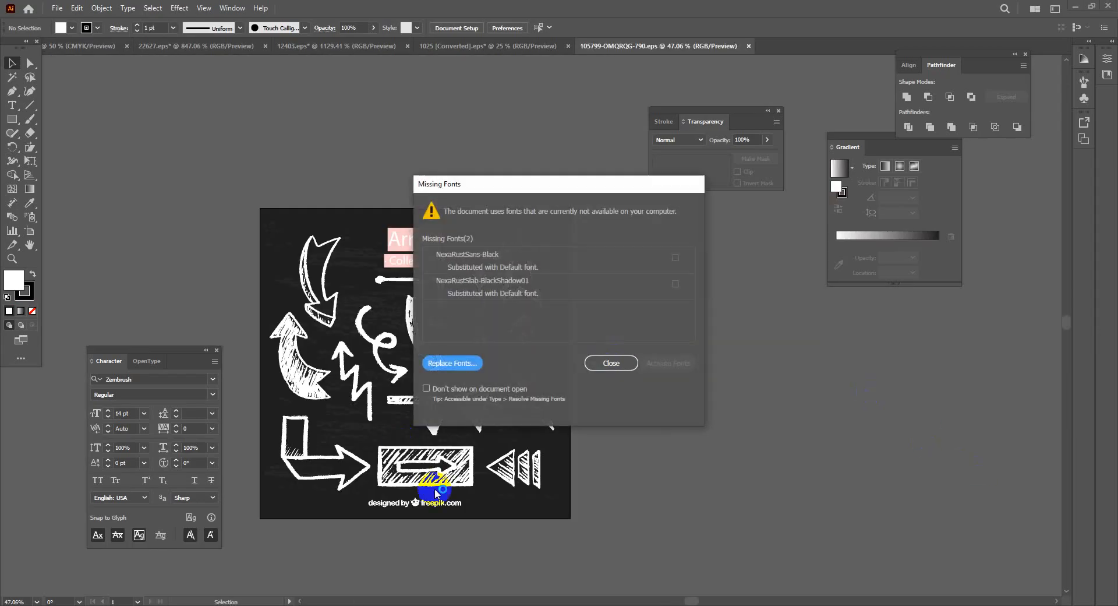
Dismiss the missing-fonts warning and drag the wavy arrow away from the collection
click(615, 363)
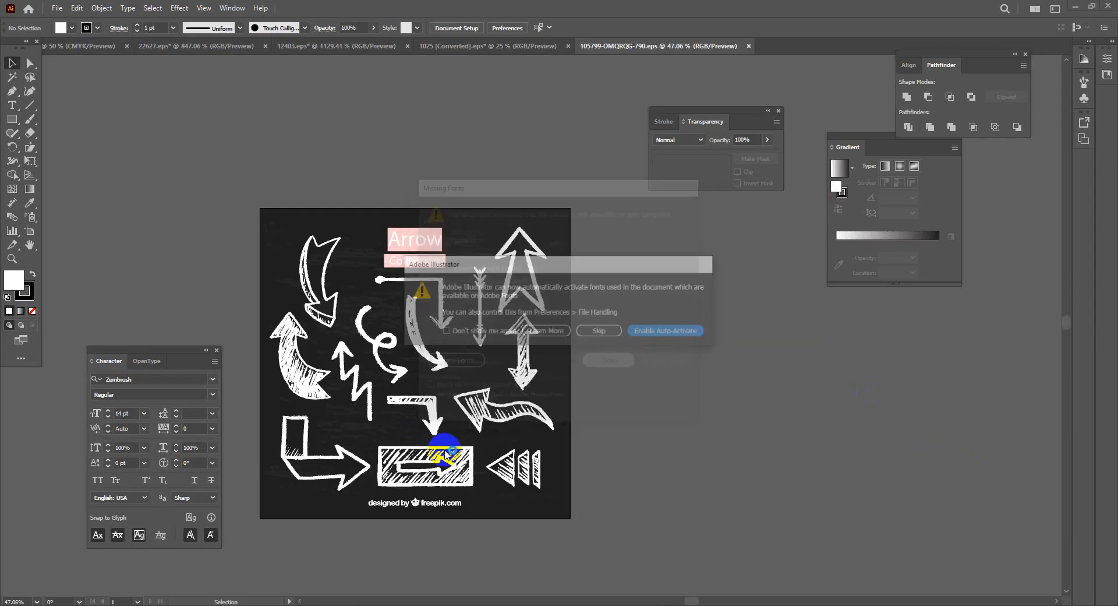
click(599, 332)
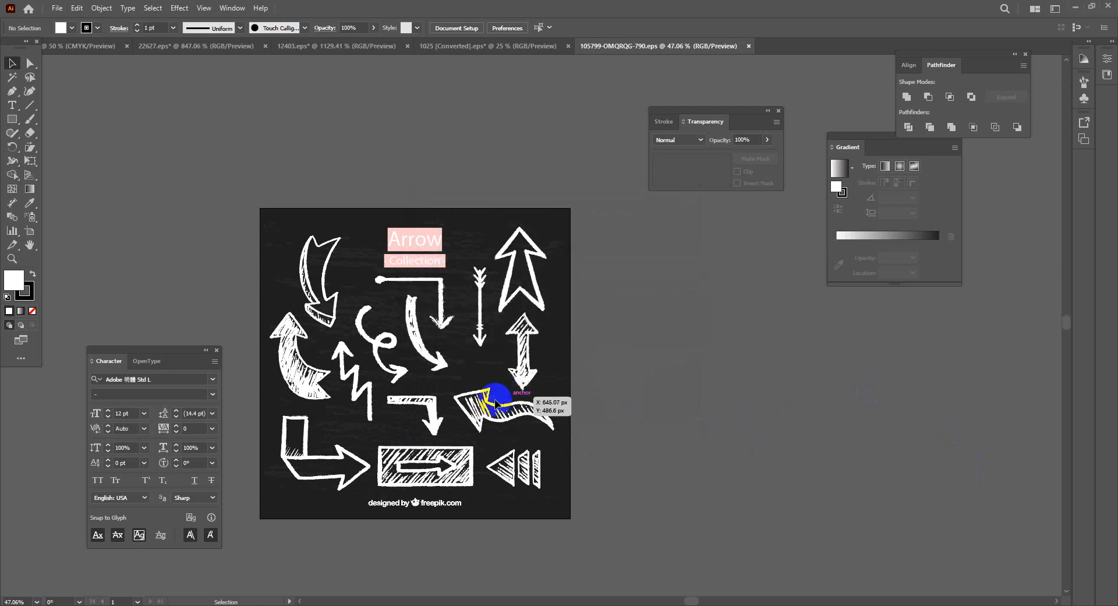
drag(492, 402, 712, 402)
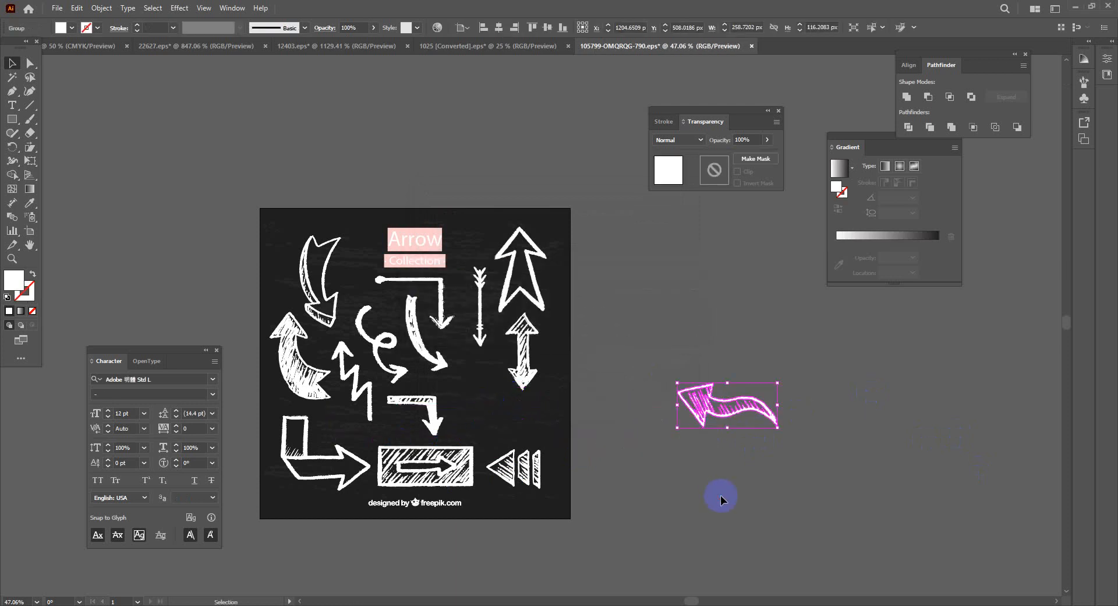
click(721, 499)
Copy the wavy arrow and return to the pizza menu flyer document
drag(616, 358, 882, 464)
key(a)
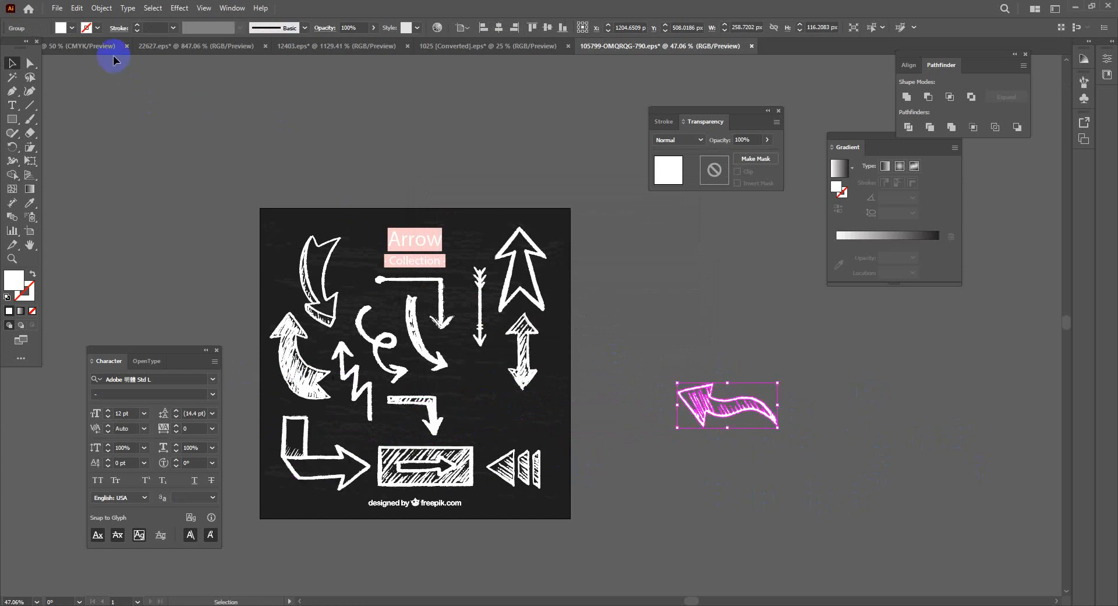
click(99, 46)
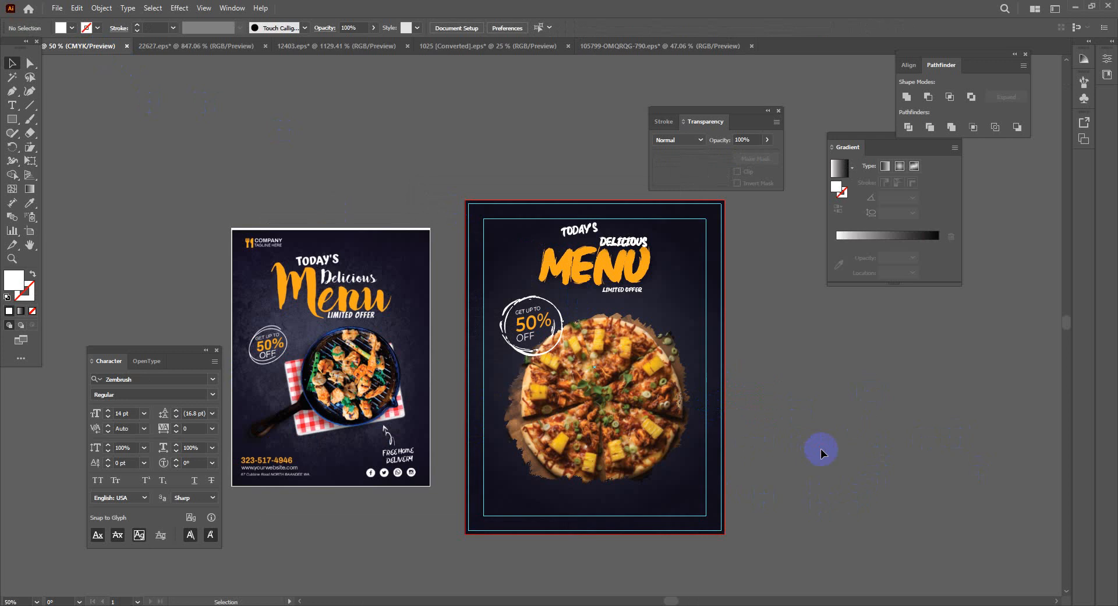
Paste the chalk arrow, rotate it to 315°, and shrink it to about 0.94 × 1.45 in at the pizza's lower right
key(ctrl+v)
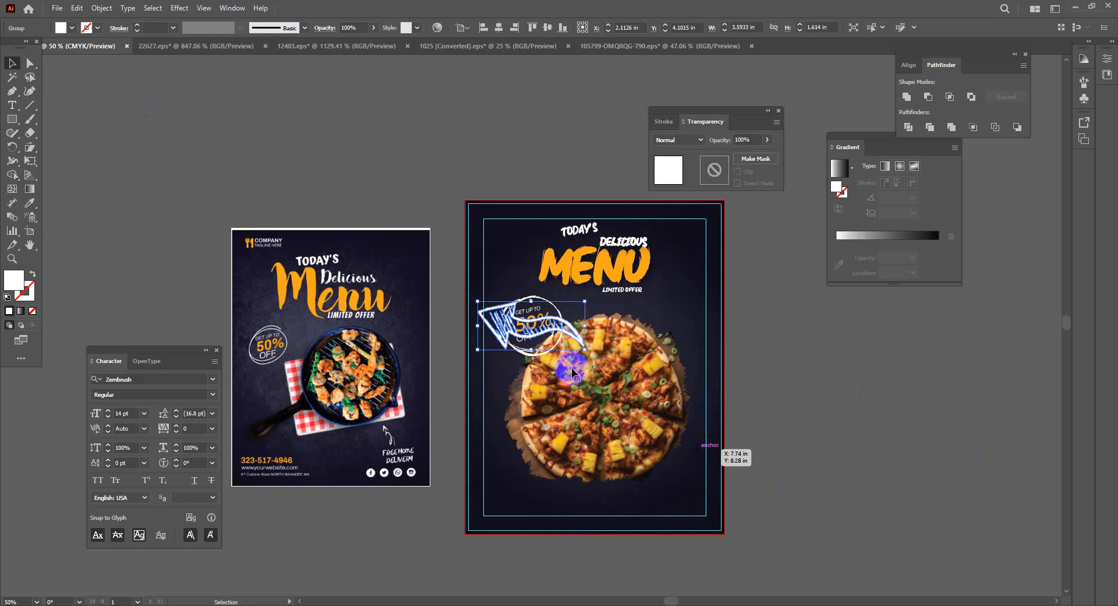
drag(505, 314, 836, 437)
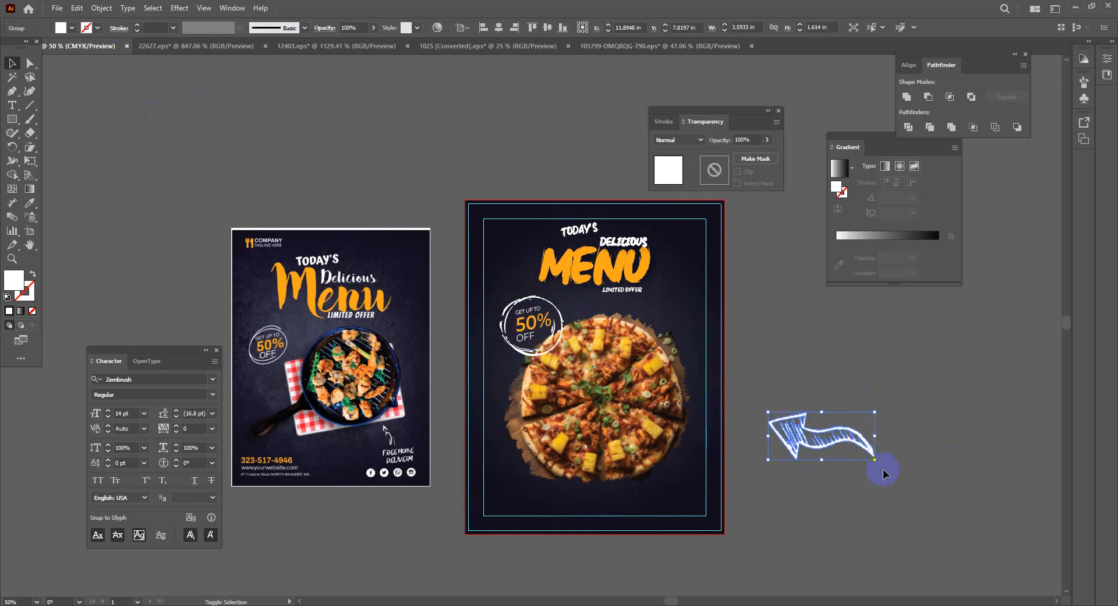
drag(878, 465, 844, 494)
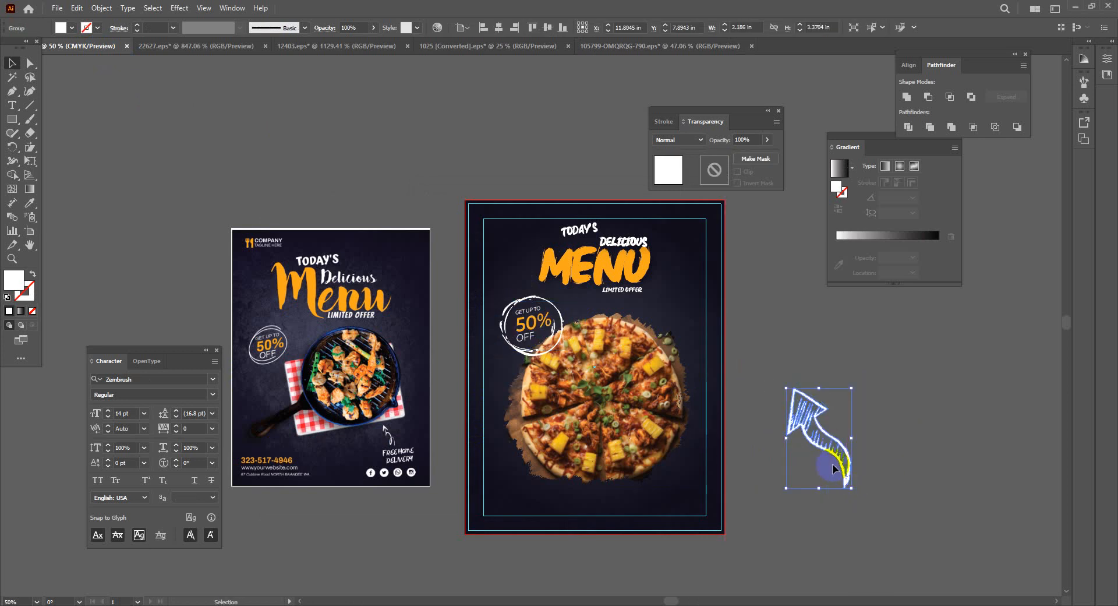
drag(827, 447, 677, 467)
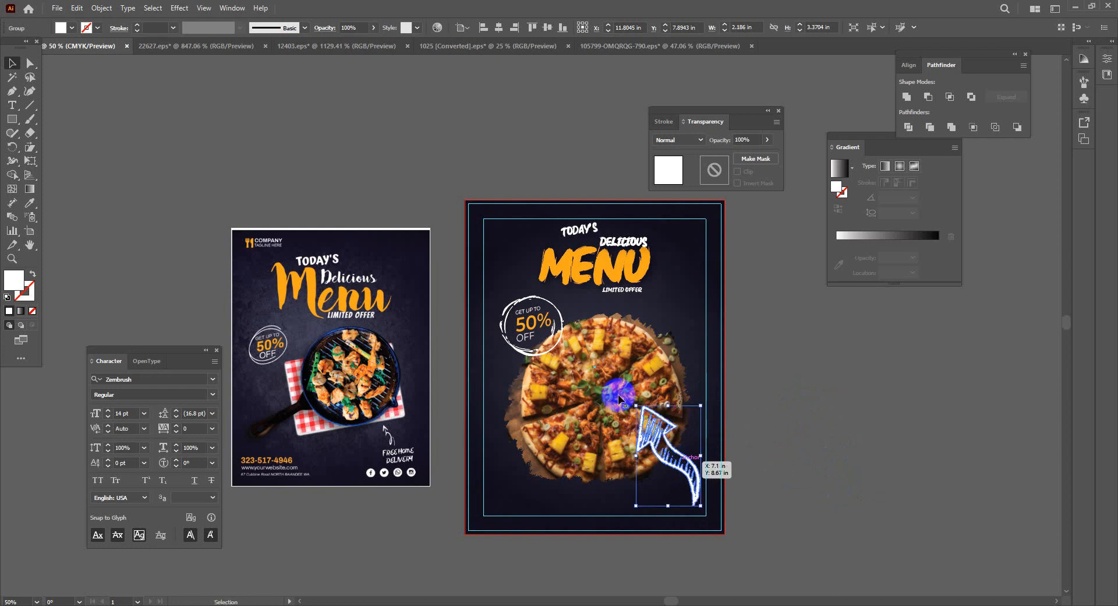
drag(635, 402, 680, 459)
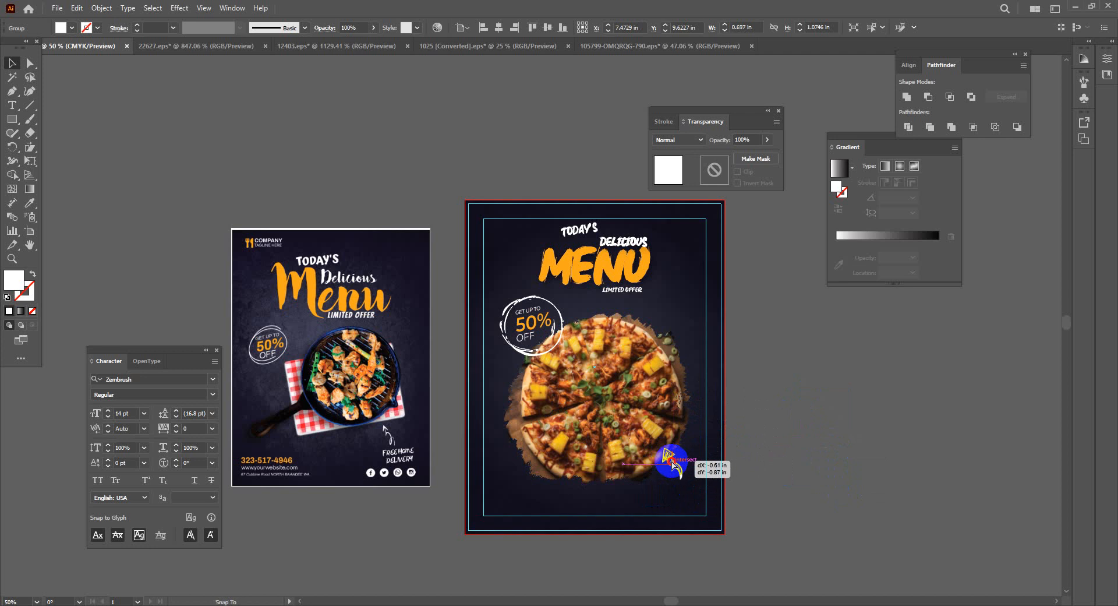
click(831, 457)
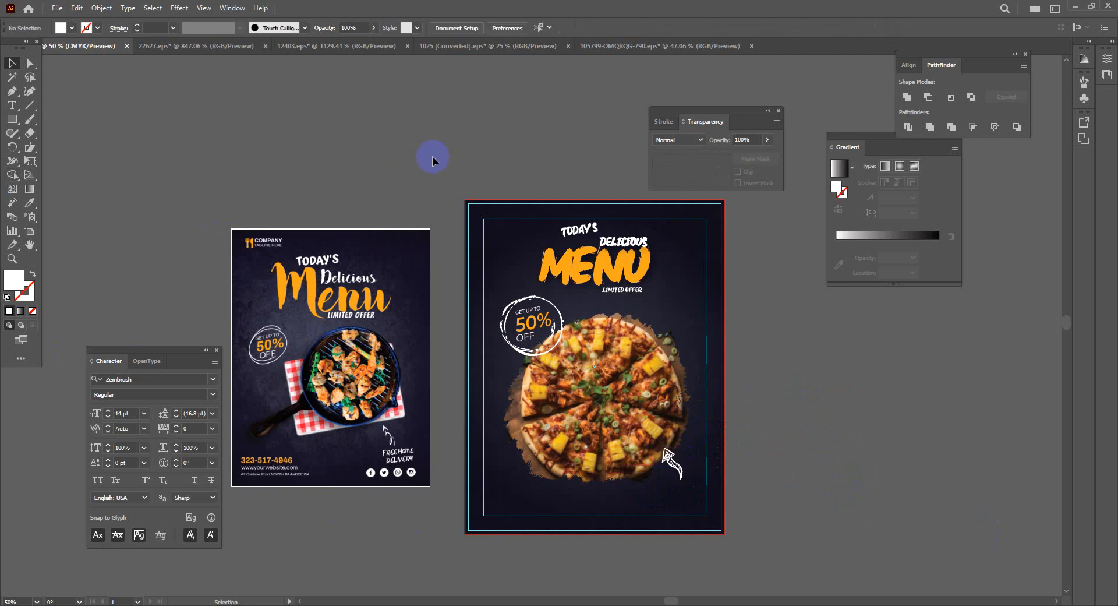
Type FREE HOME DELIVERY as text, breaking DELIVERY onto a second line
click(12, 105)
click(350, 539)
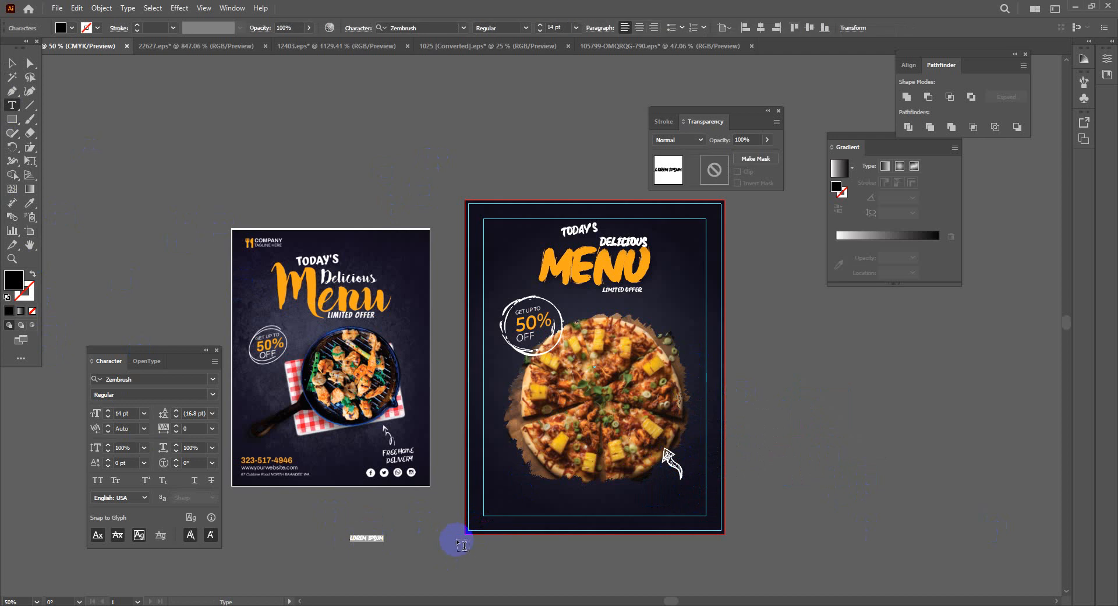
key(BackSpace)
text(FREE)
key(BackSpace)
key(BackSpace)
text(EE HOME)
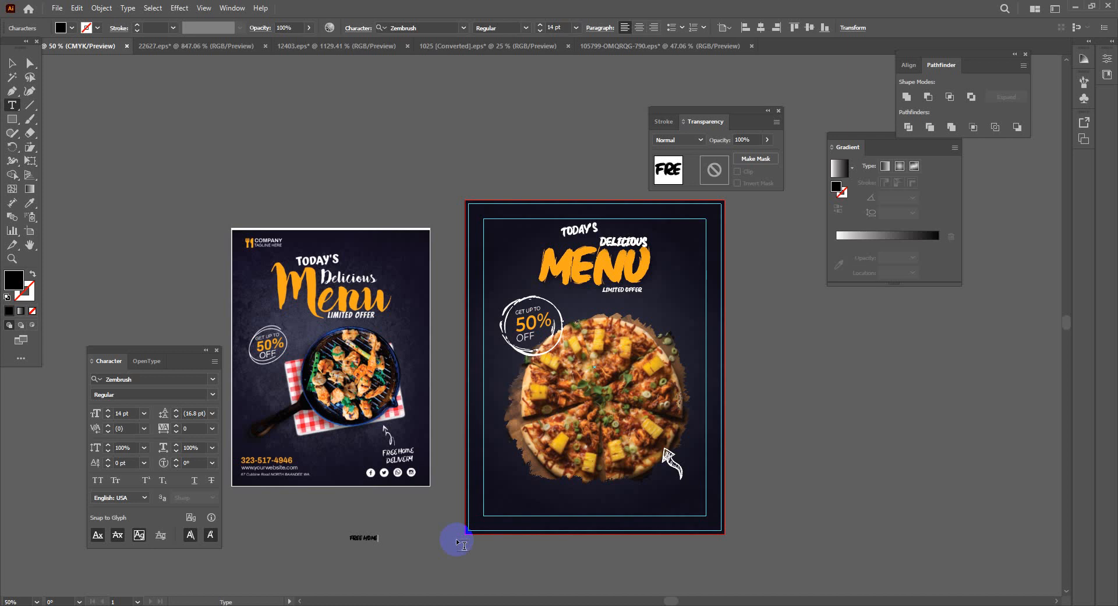
text( DELIVERY)
scroll(407, 538, left, 2)
scroll(438, 557, up, 3)
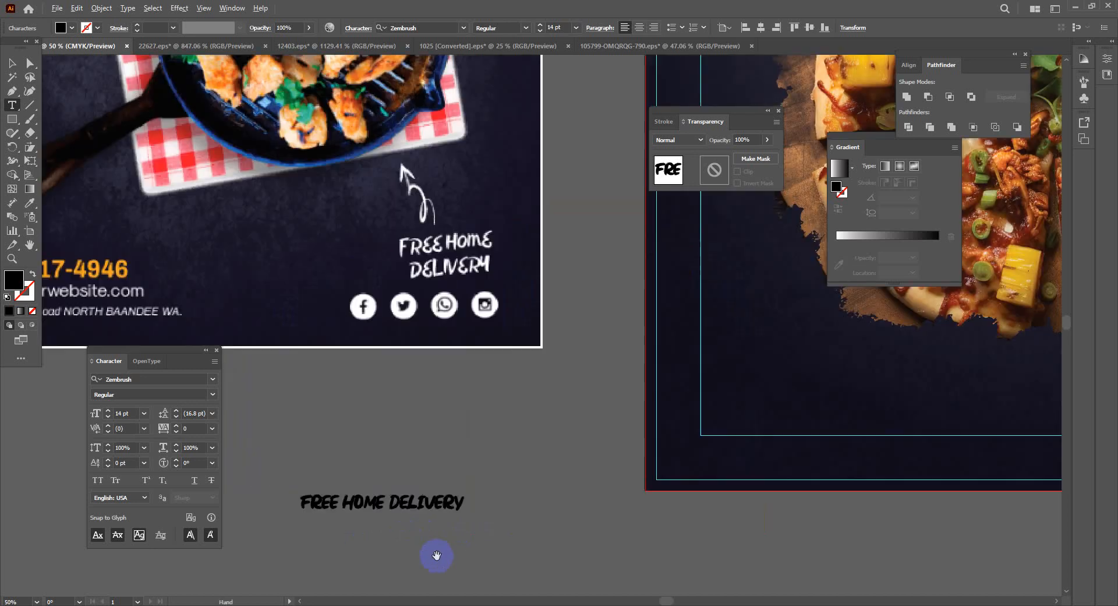
drag(399, 505, 416, 523)
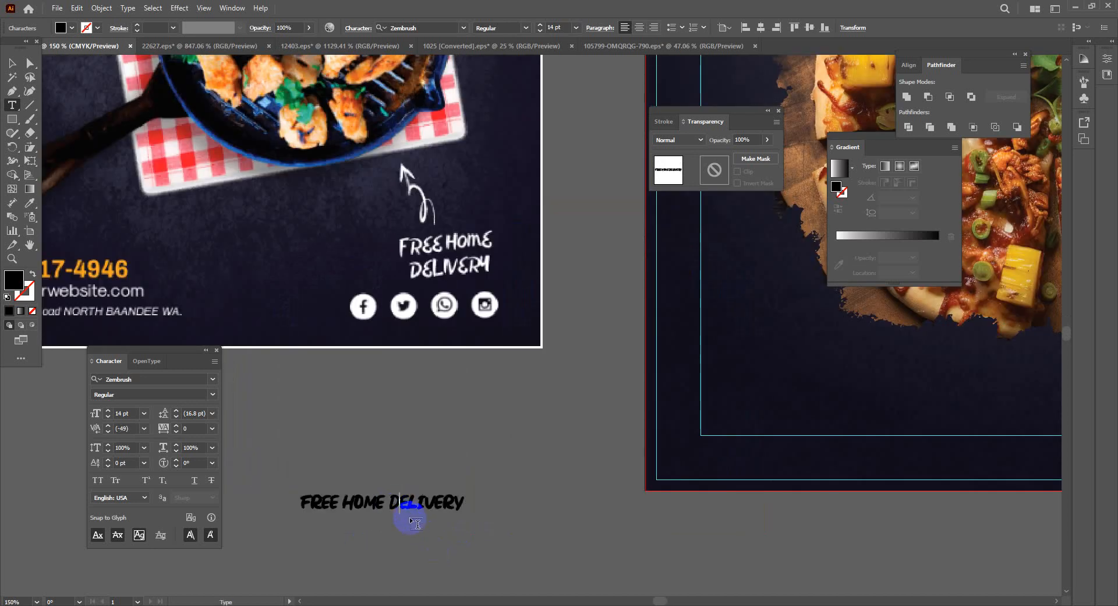
key(Left)
key(BackSpace)
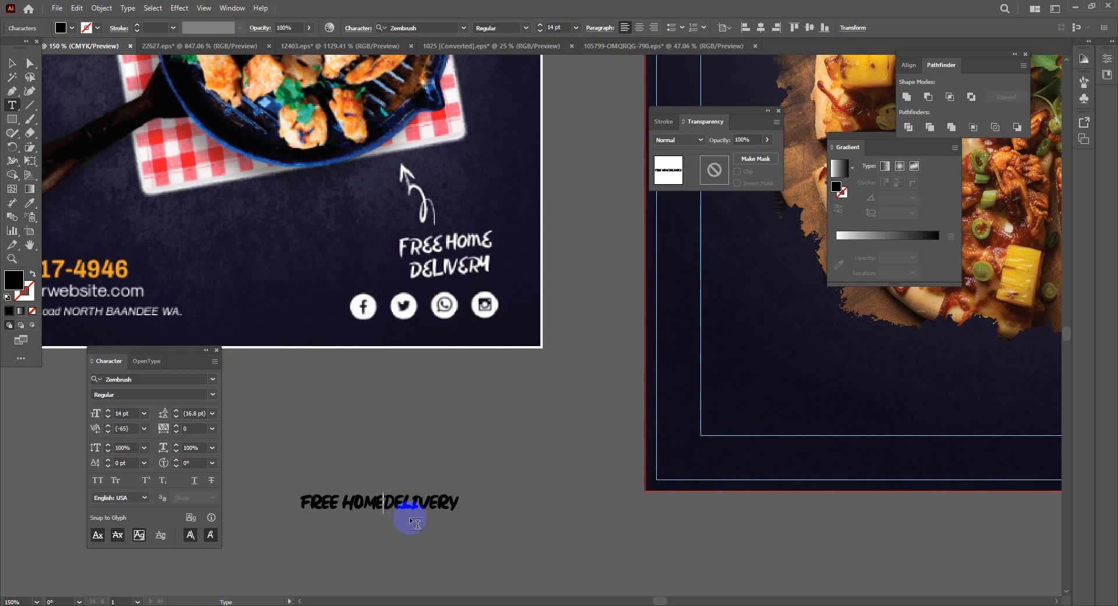
key(Return)
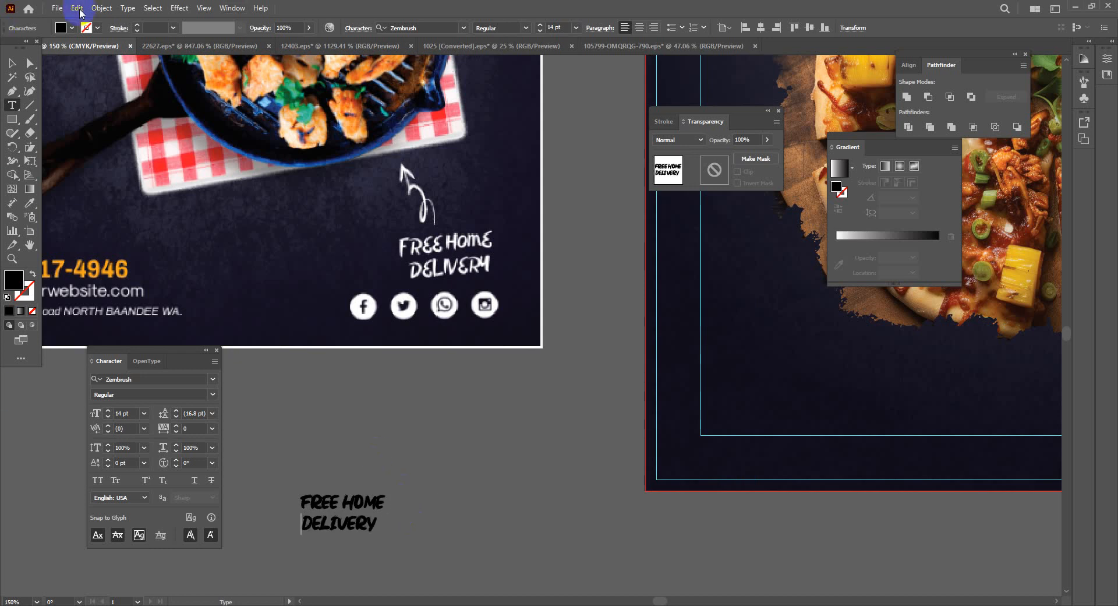
Set the caption's fill colour to white
click(11, 63)
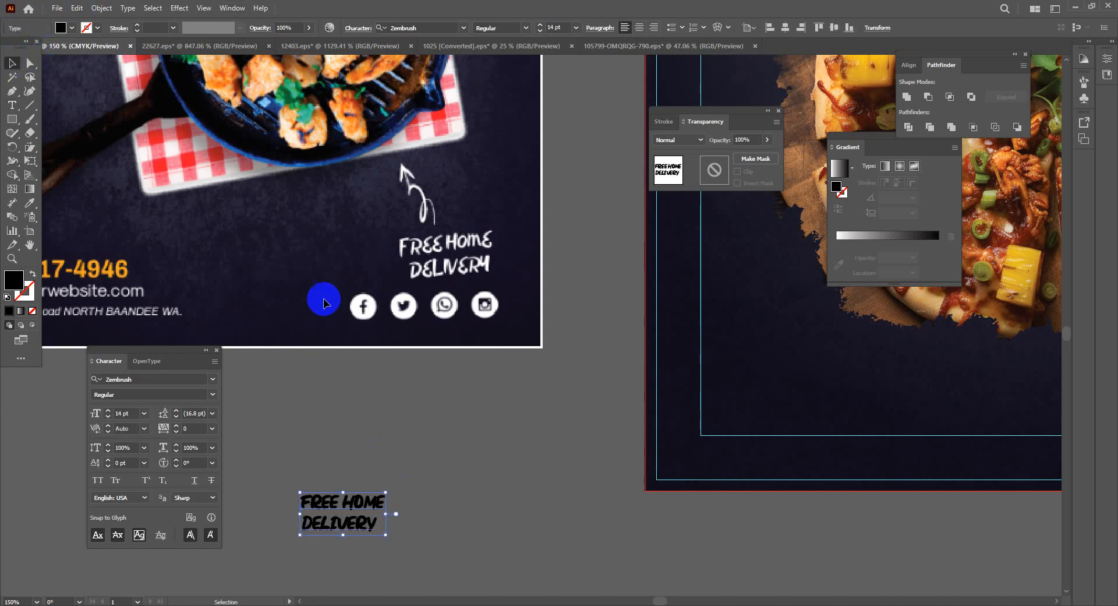
click(288, 478)
double_click(14, 280)
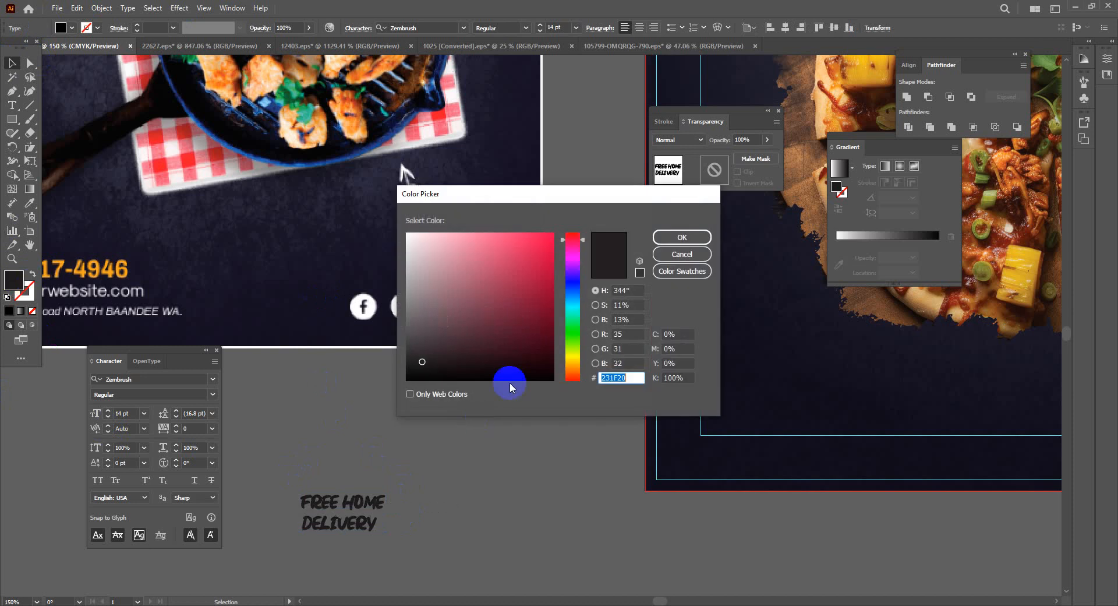
drag(510, 382, 382, 204)
click(682, 237)
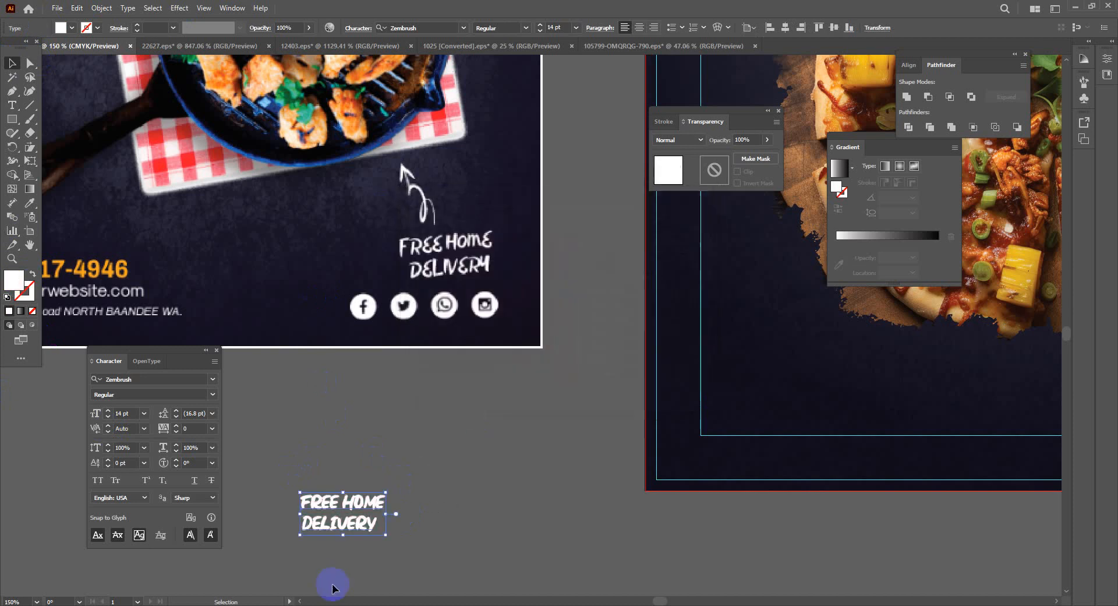
Place the white caption beside the chalk arrow below the pizza
drag(344, 519, 964, 442)
drag(835, 477, 281, 541)
drag(396, 436, 733, 410)
click(565, 528)
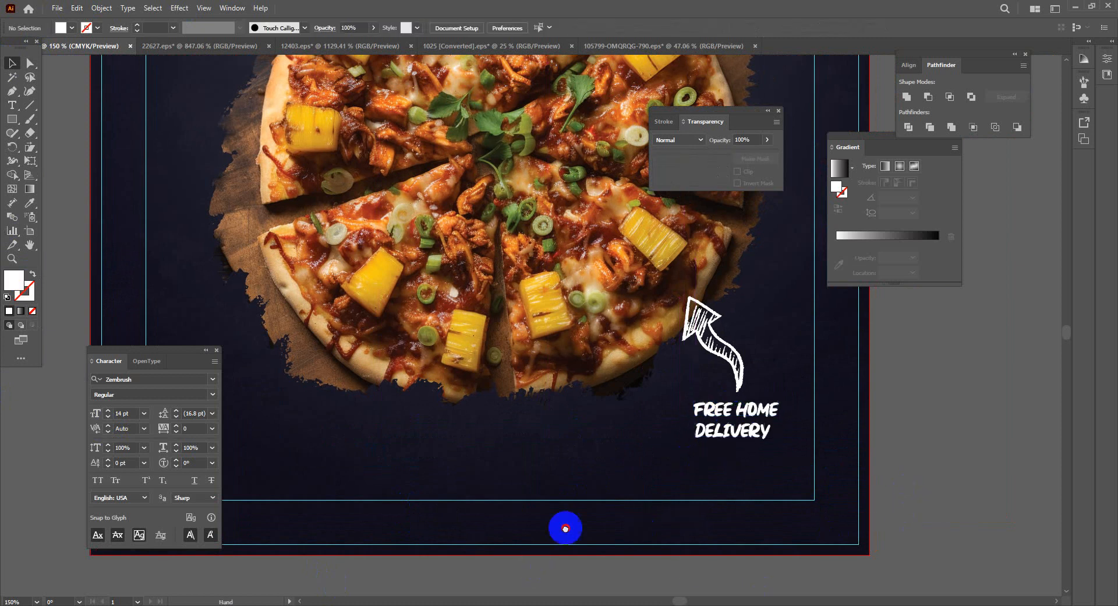
drag(565, 529, 1043, 374)
drag(788, 508, 986, 571)
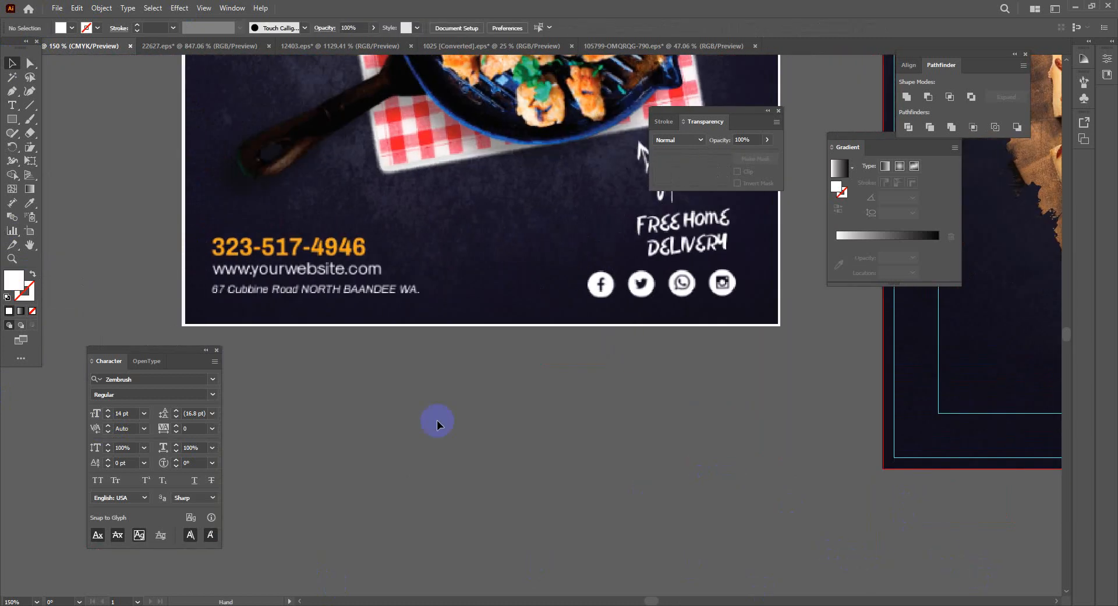
Type the flyer's phone number in Montserrat as a new text line below the flyer
click(12, 105)
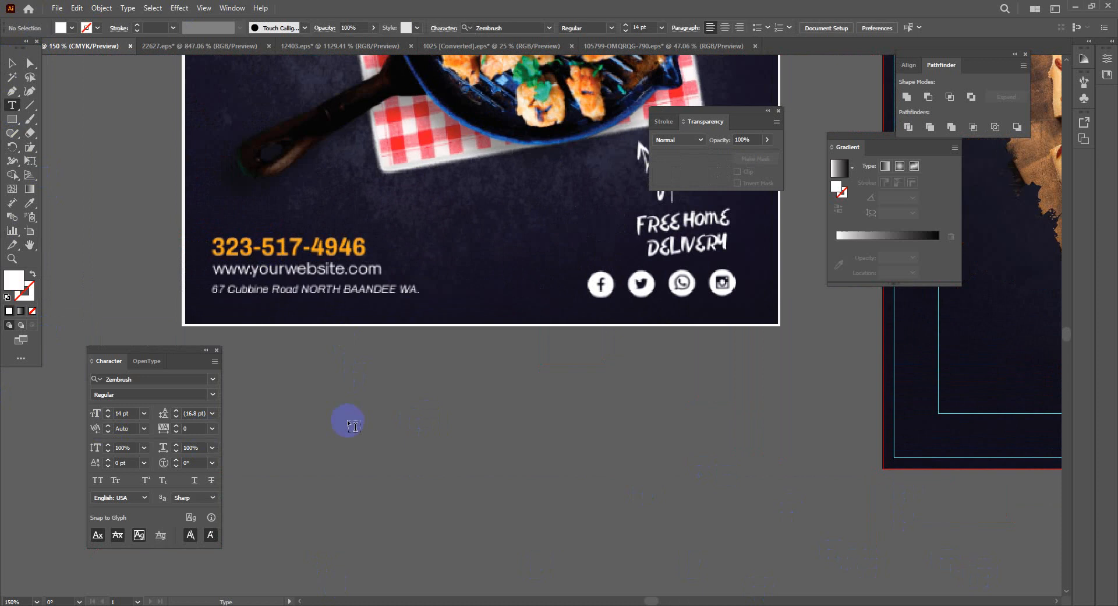
click(347, 420)
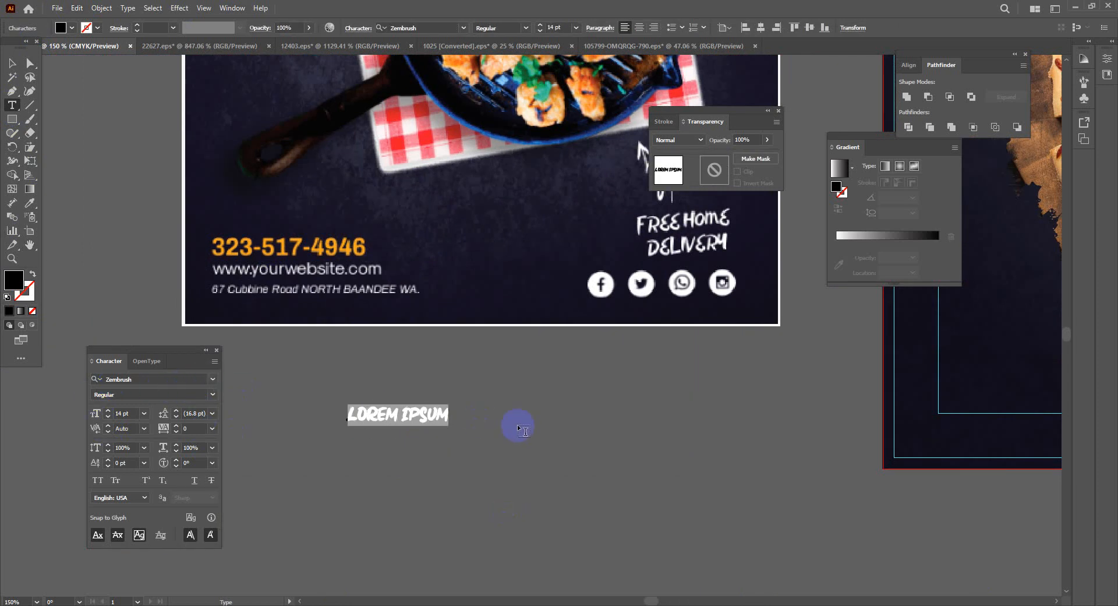
drag(378, 414, 408, 415)
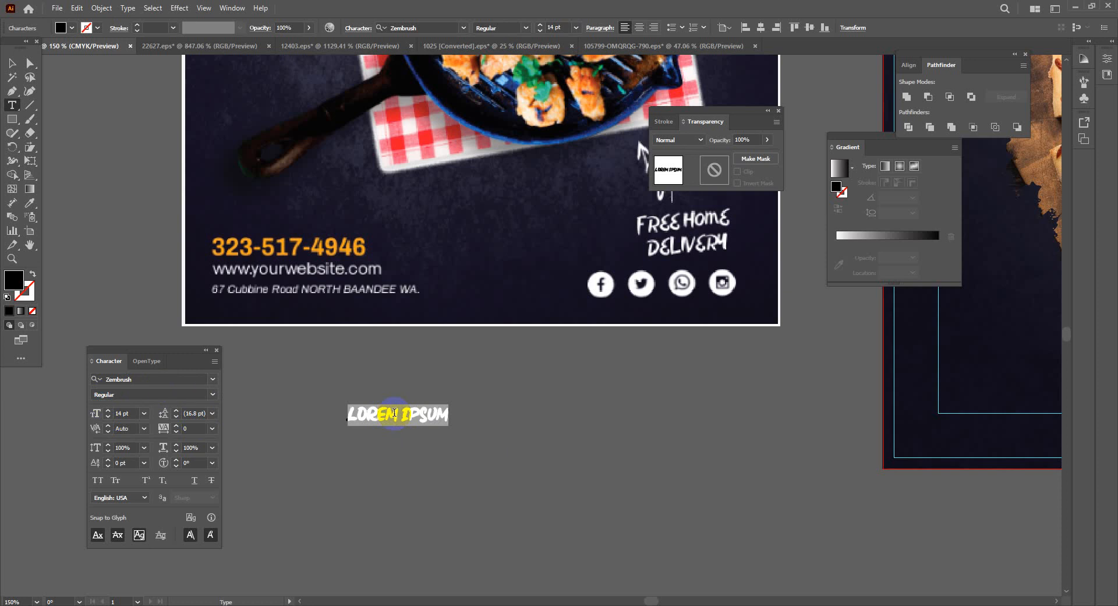
click(213, 379)
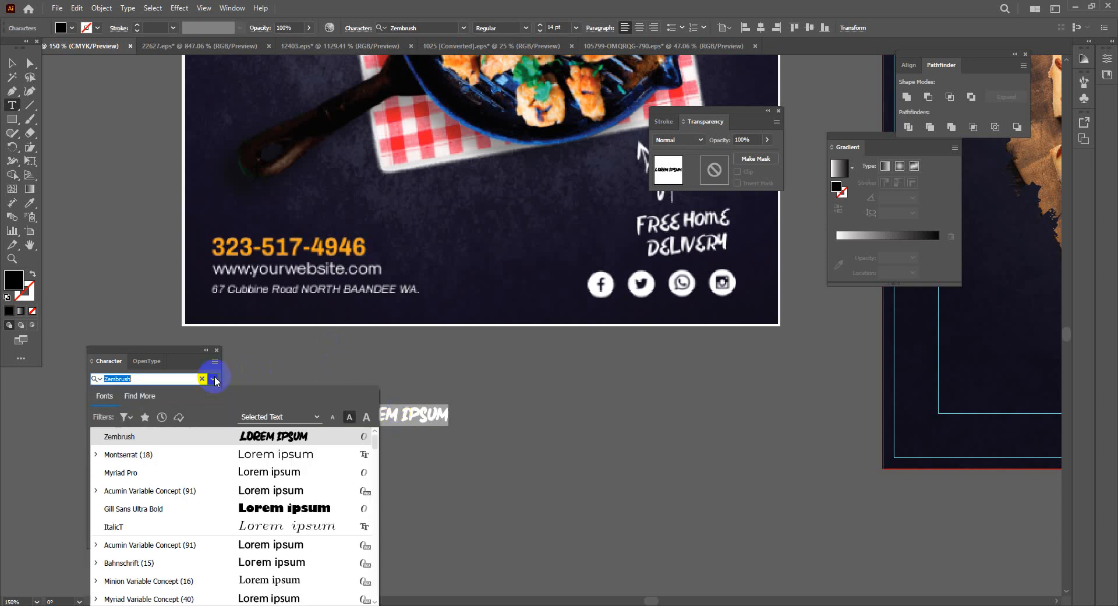
click(238, 455)
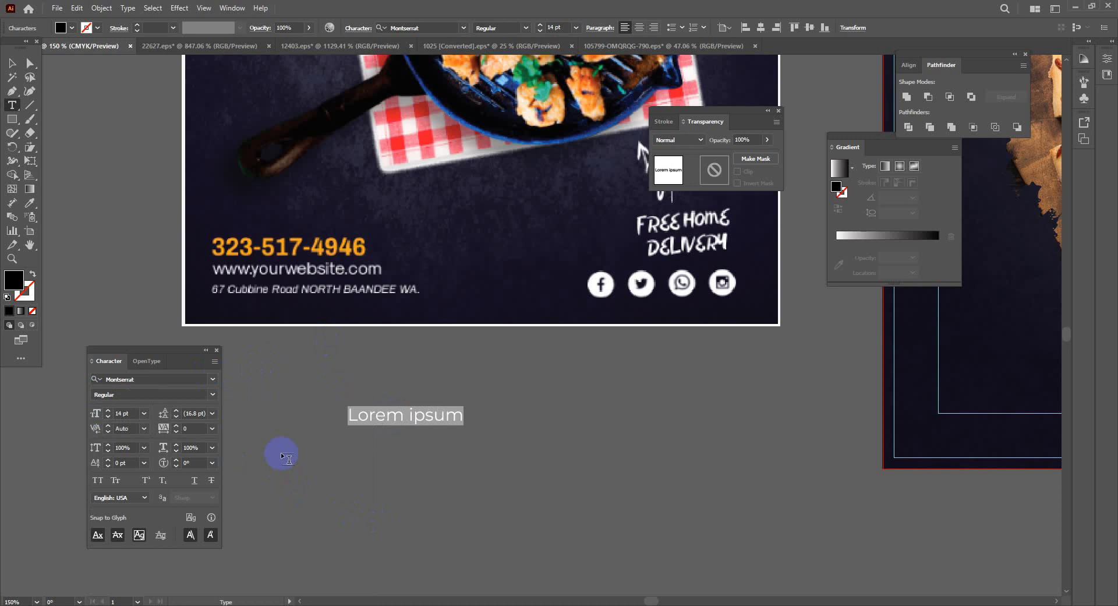
key(BackSpace)
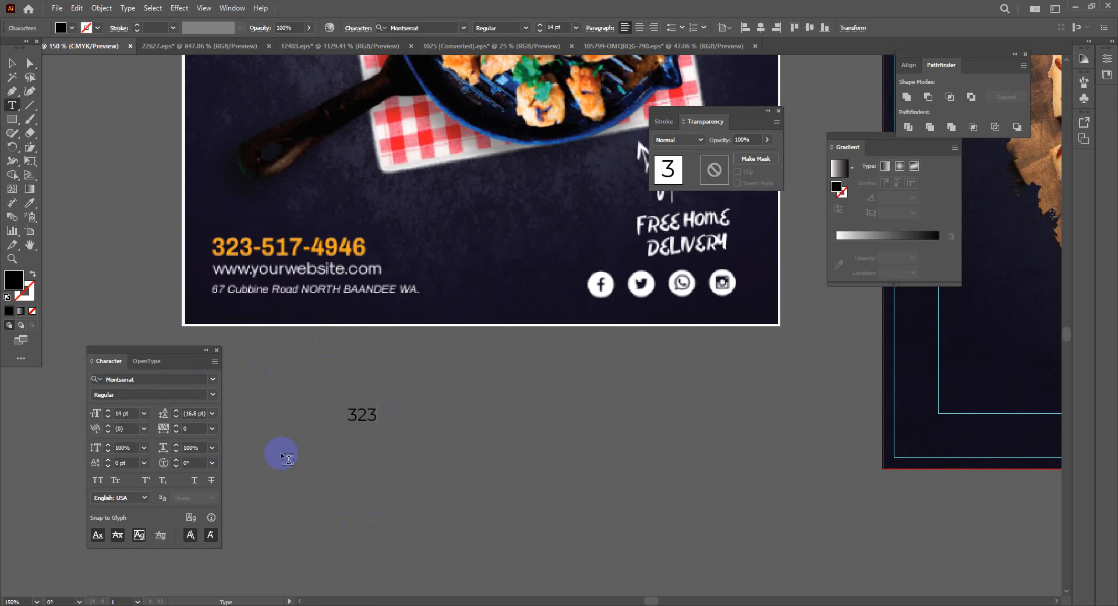
Duplicate the phone number line just beneath and select all of the copy's text
click(12, 62)
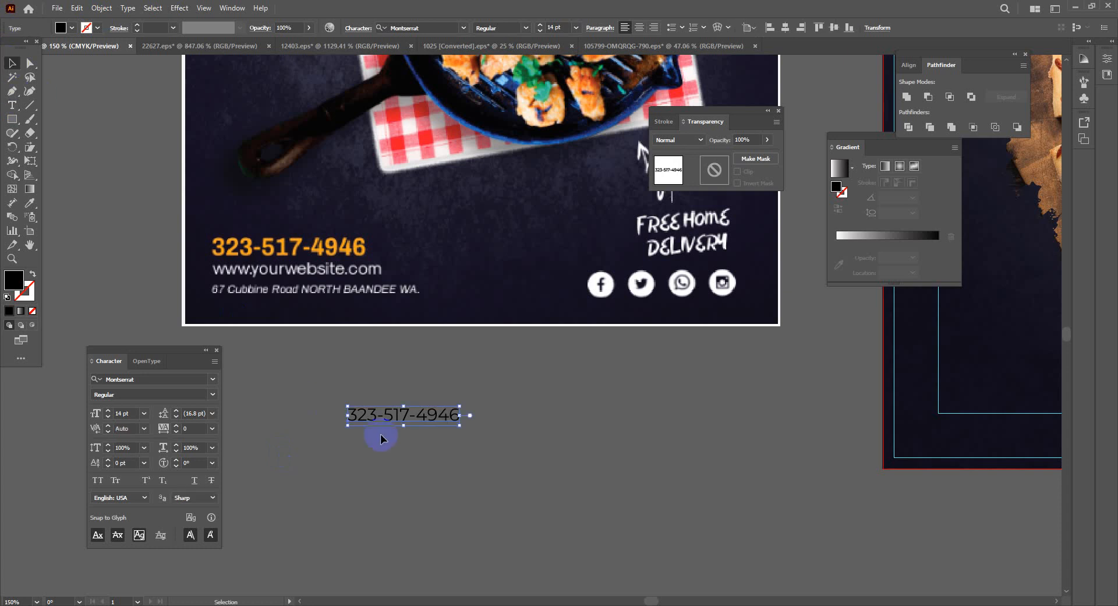
drag(431, 421, 430, 445)
double_click(430, 445)
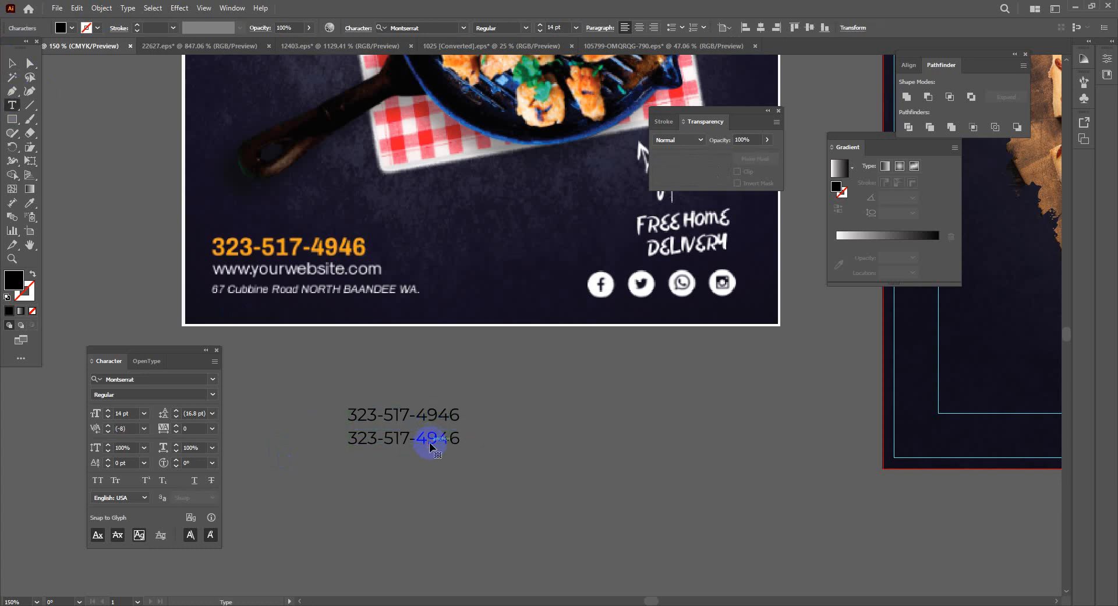
drag(350, 439, 580, 460)
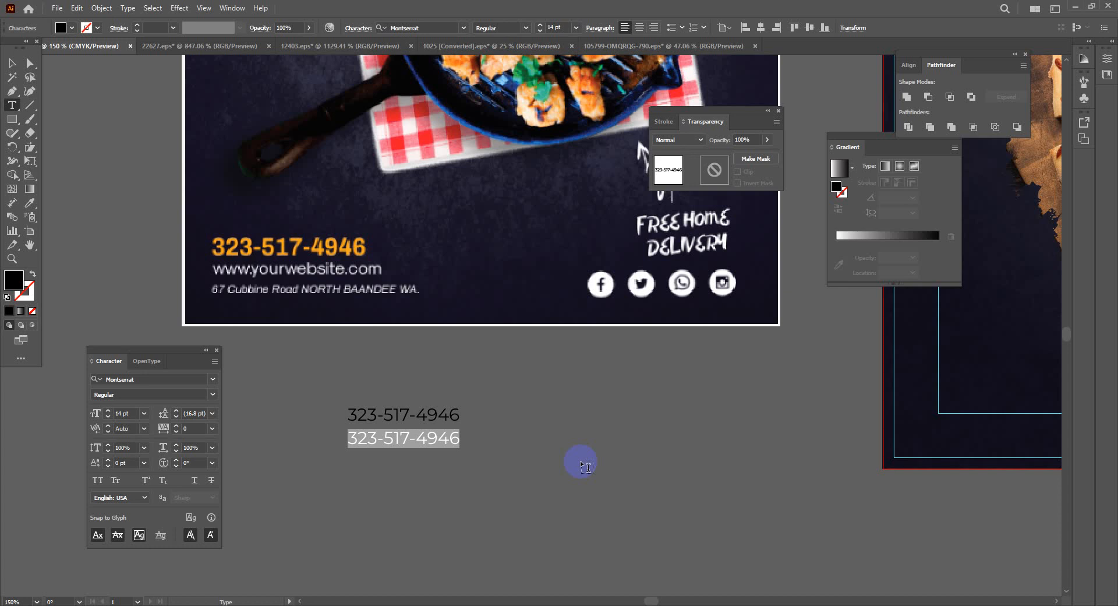
text(www)
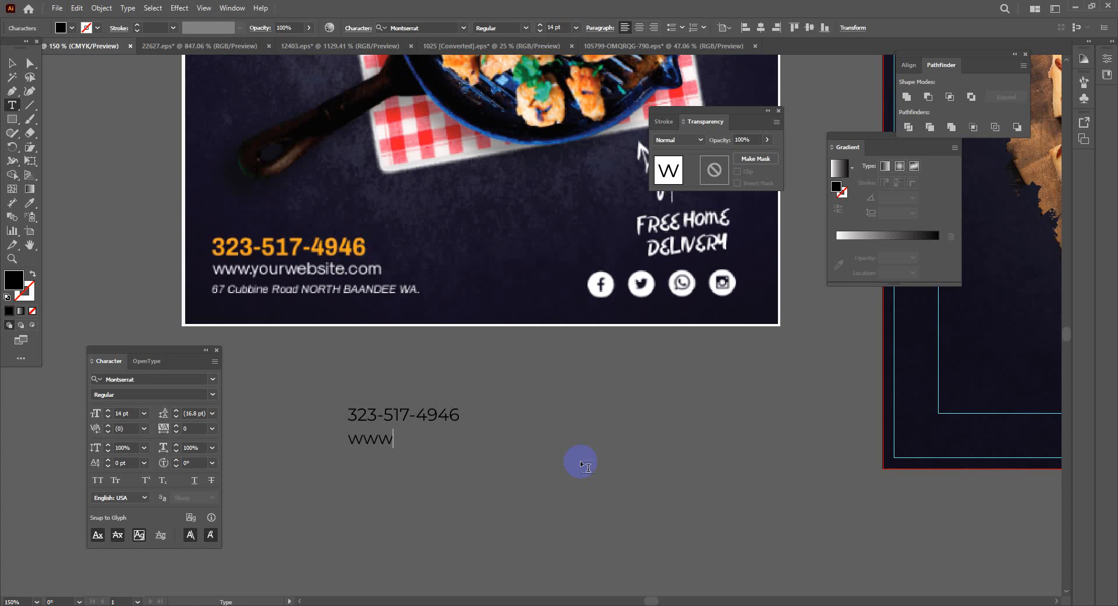
text(.yourwebsite)
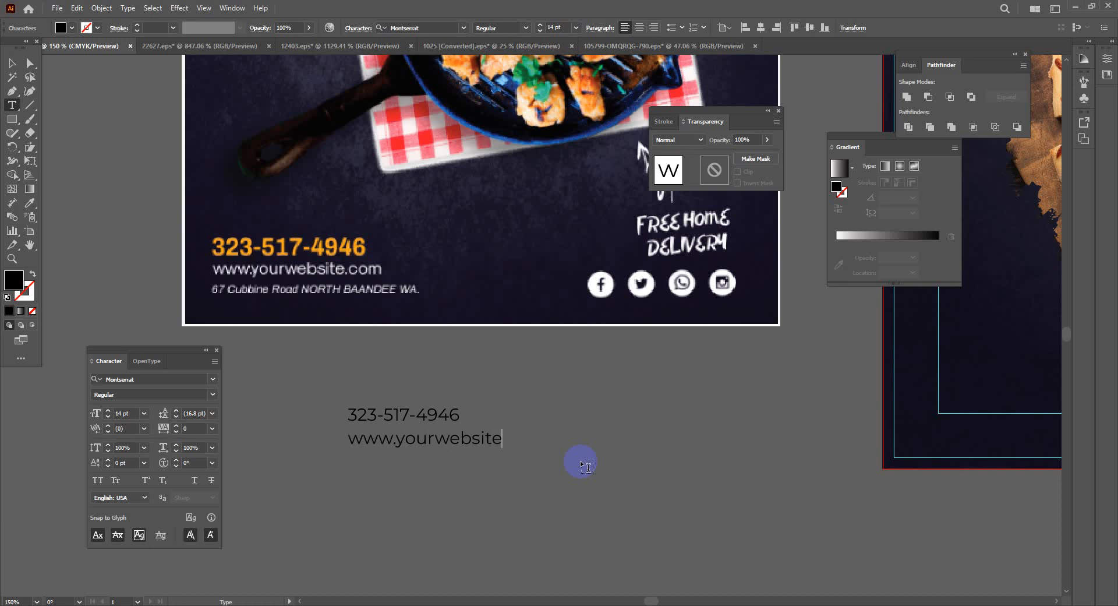
text(.com)
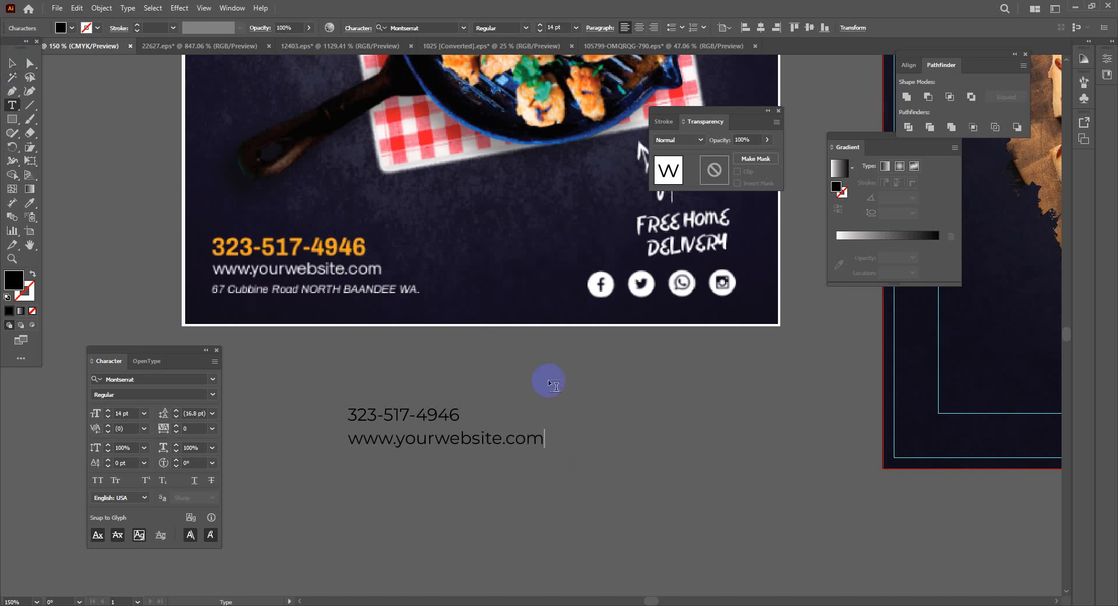
click(11, 62)
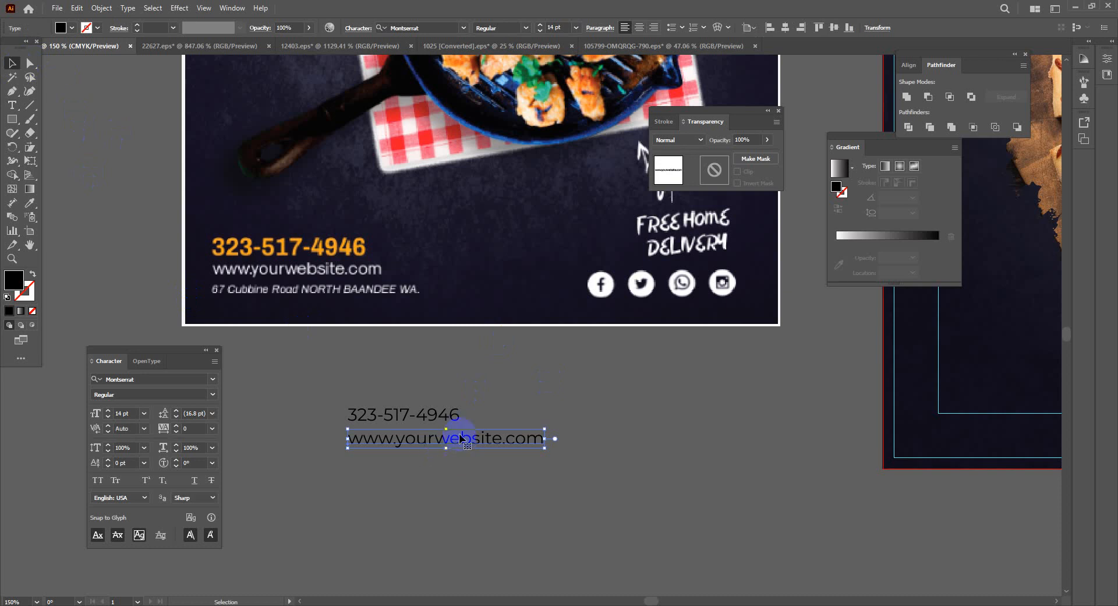
drag(460, 441, 462, 469)
Replace the third line's text with a short Dhaka area-and-city address
double_click(466, 462)
key(BackSpace)
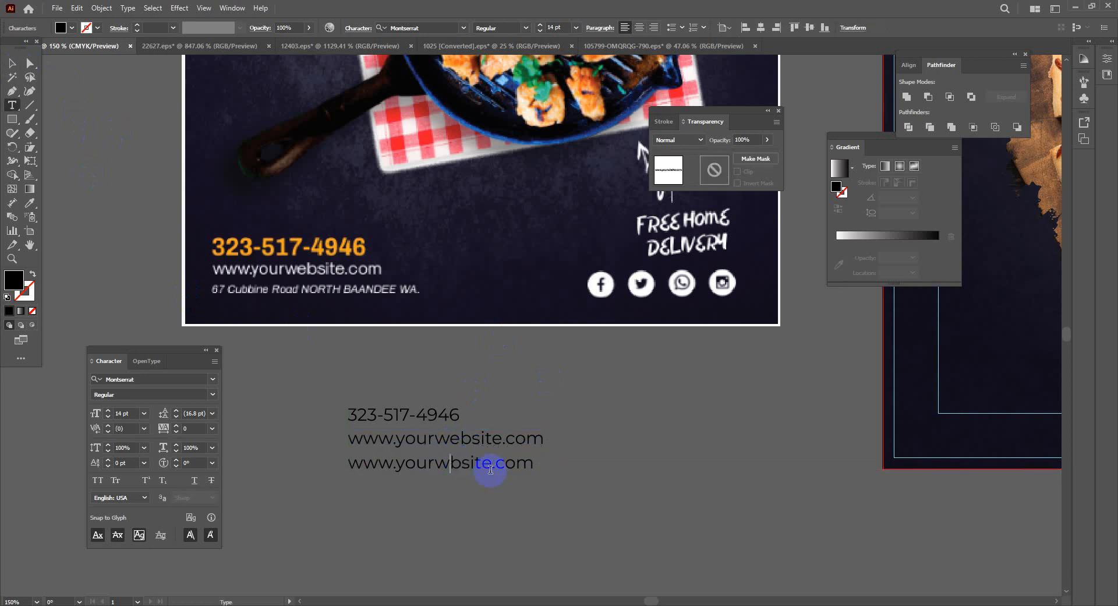
key(BackSpace)
key(BackSpace)
key(BackSpace)
key(BackSpace)
key(BackSpace)
key(BackSpace)
key(BackSpace)
key(BackSpace)
key(BackSpace)
key(Delete)
key(Delete)
key(Delete)
key(Delete)
key(Delete)
key(Delete)
key(Delete)
key(Delete)
key(Delete)
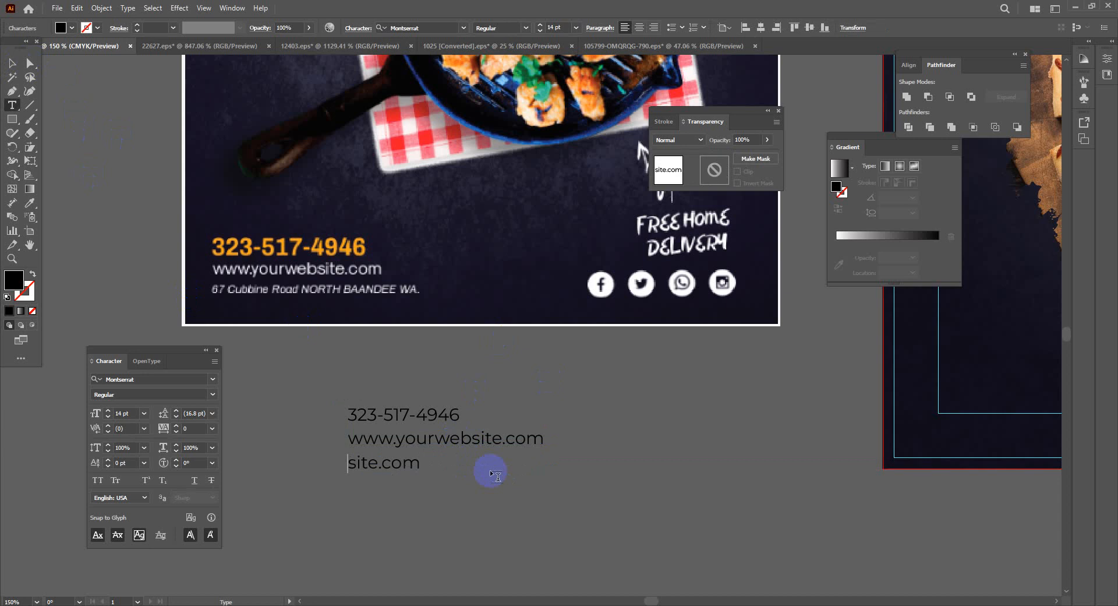
text(Dhanmon)
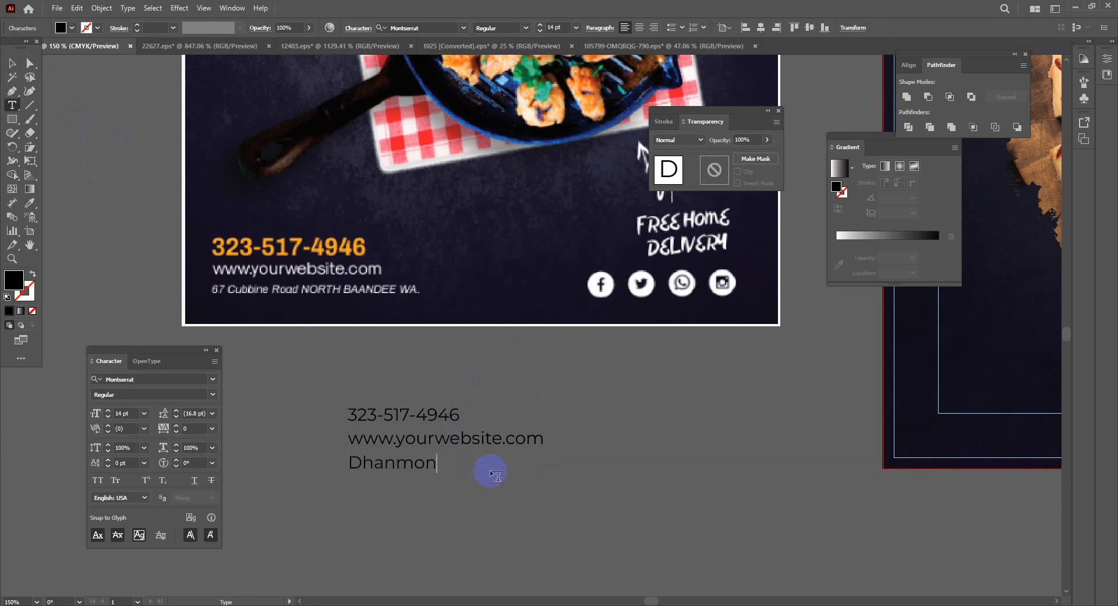
key(BackSpace)
text(nd)
text(5, Dhaka)
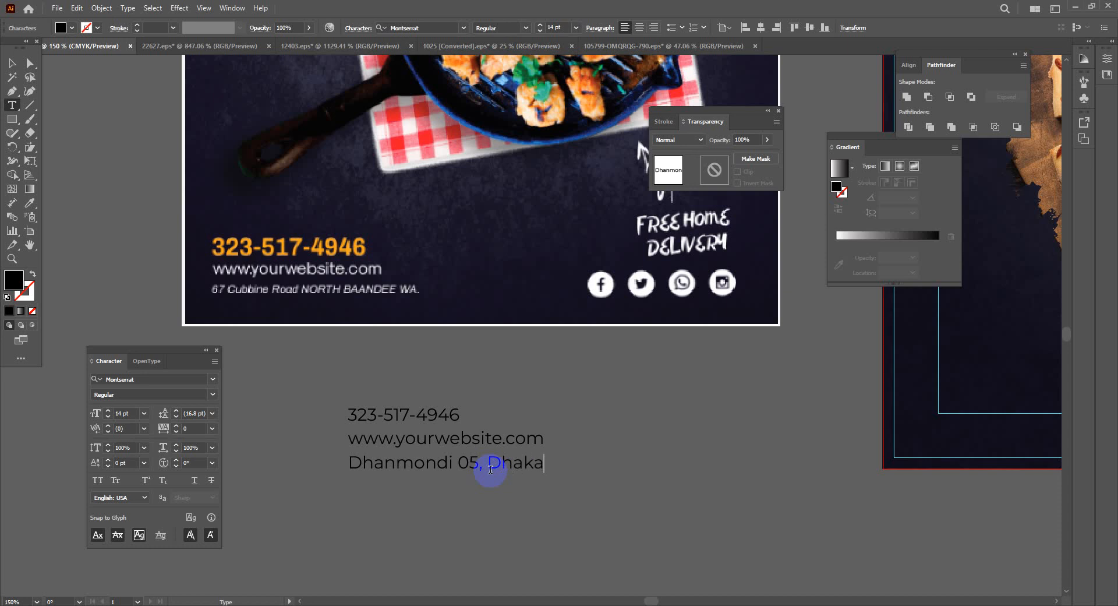
click(12, 62)
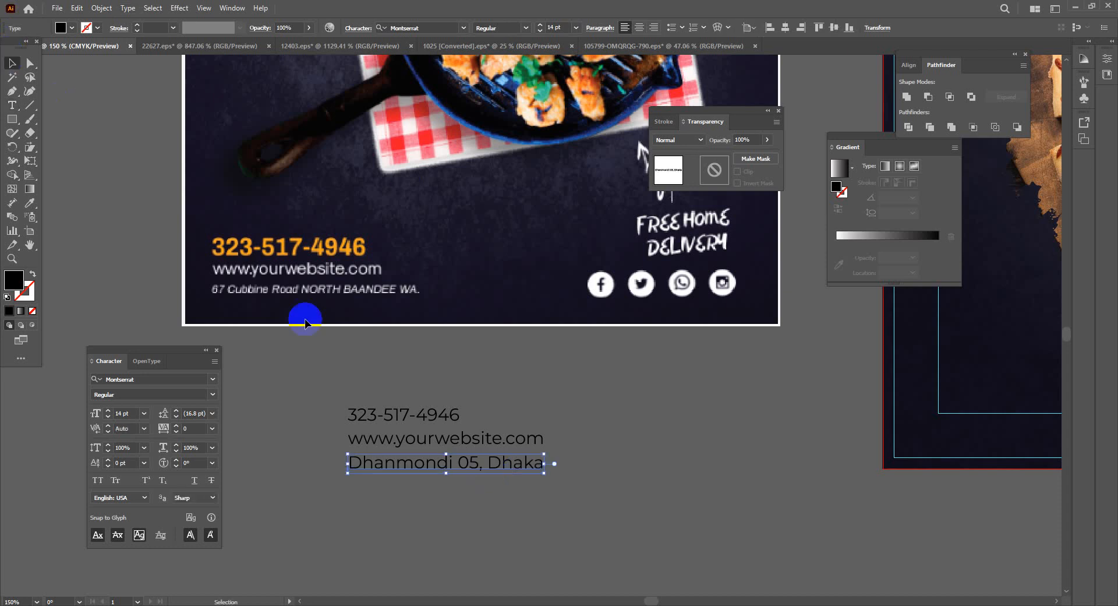
click(608, 504)
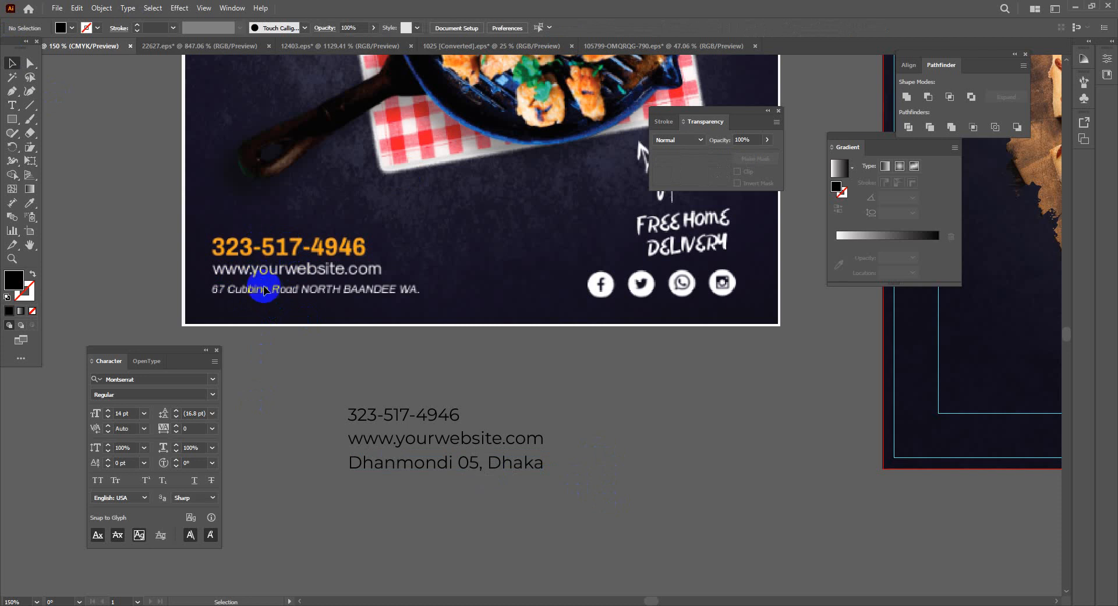
Make the phone number 19 pt Montserrat SemiBold in the flyer's orange
click(416, 414)
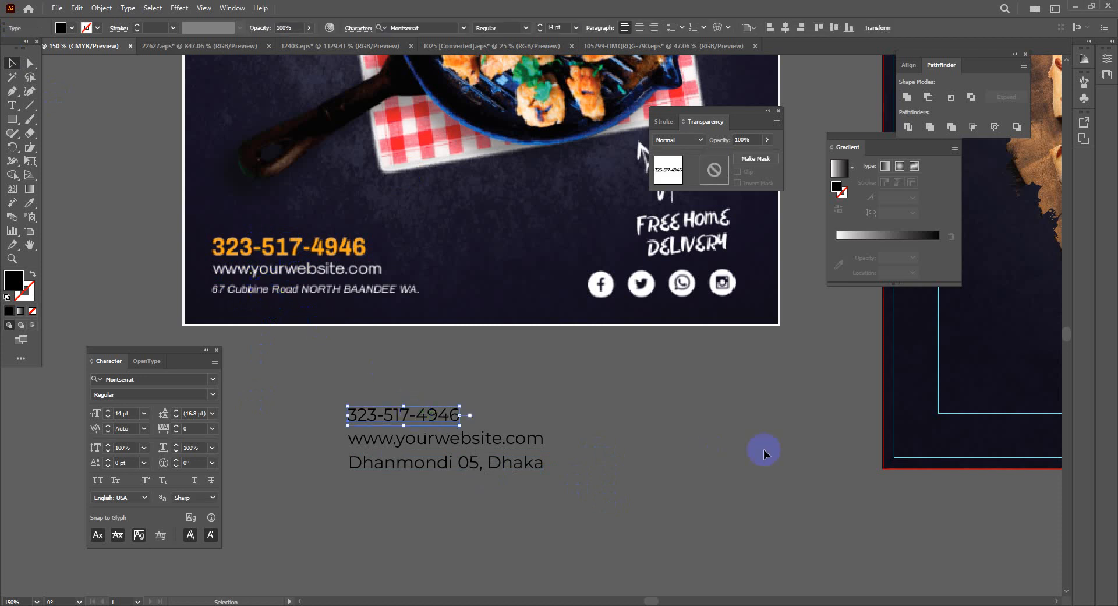
click(108, 411)
click(107, 410)
click(108, 410)
click(108, 410)
click(108, 410)
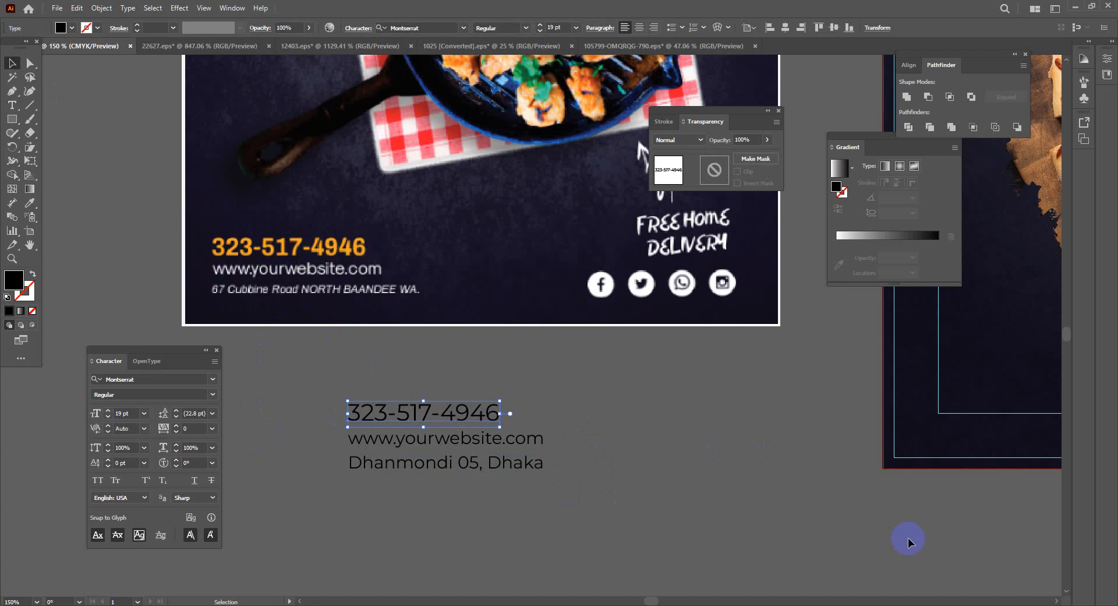
click(213, 394)
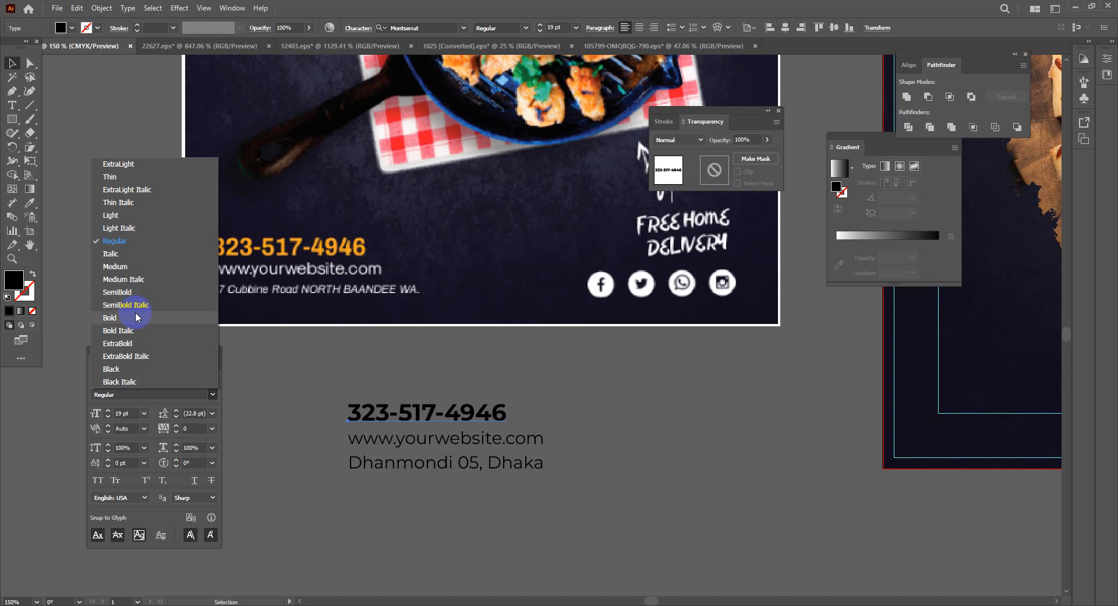
click(131, 292)
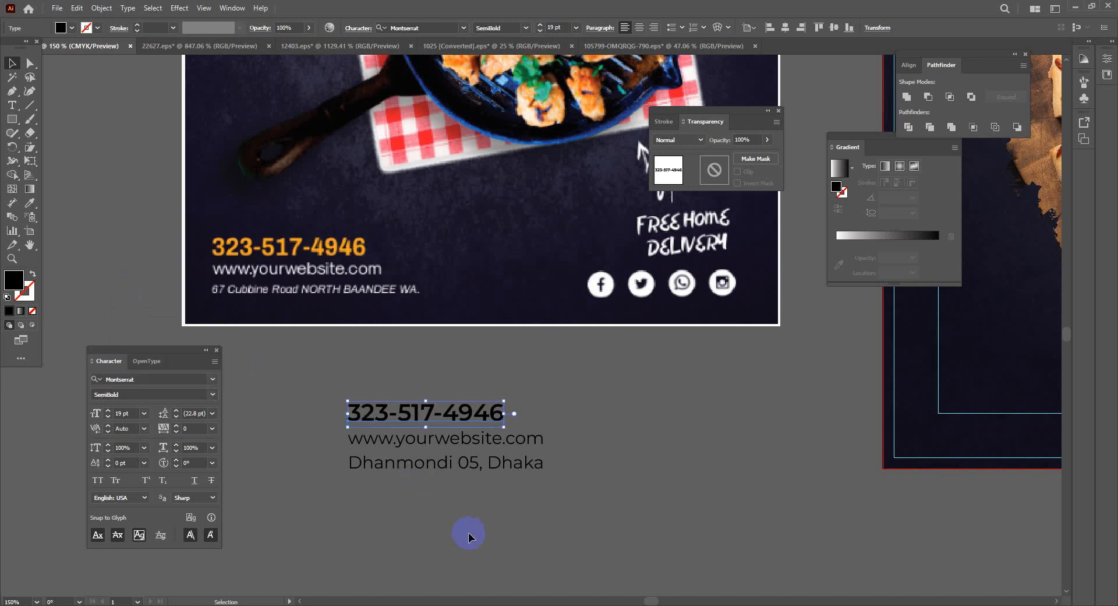
click(29, 203)
click(237, 233)
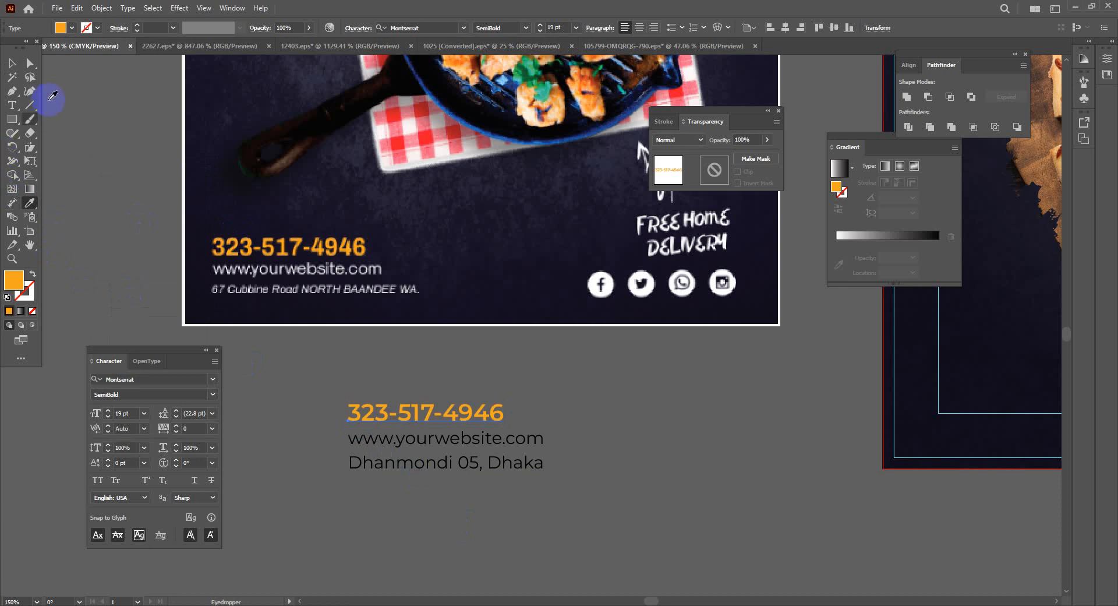
click(12, 63)
click(646, 485)
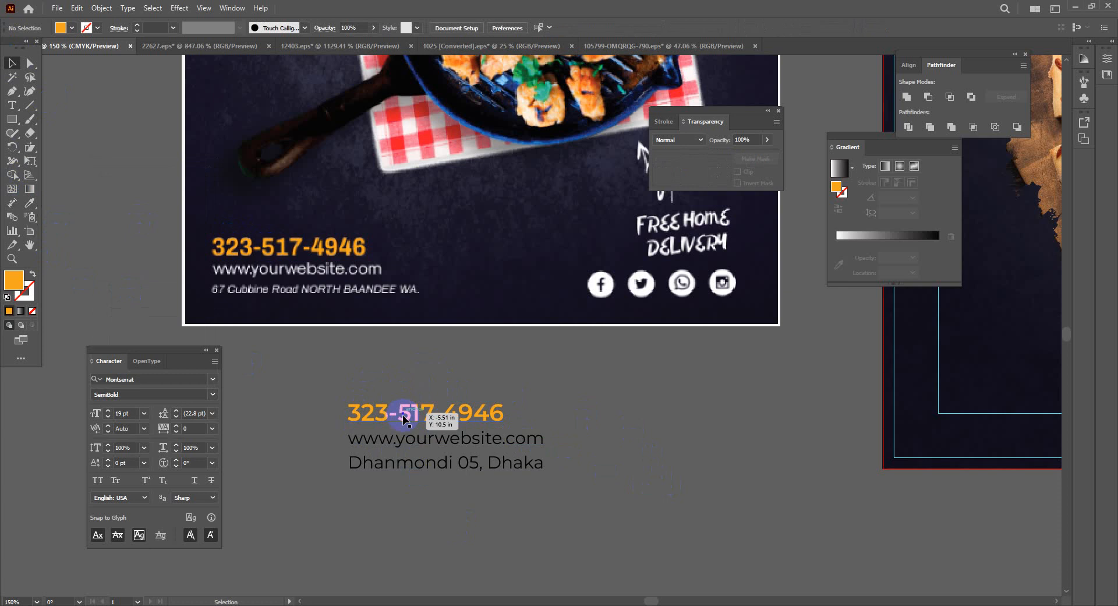
Fill the website line with white
click(435, 444)
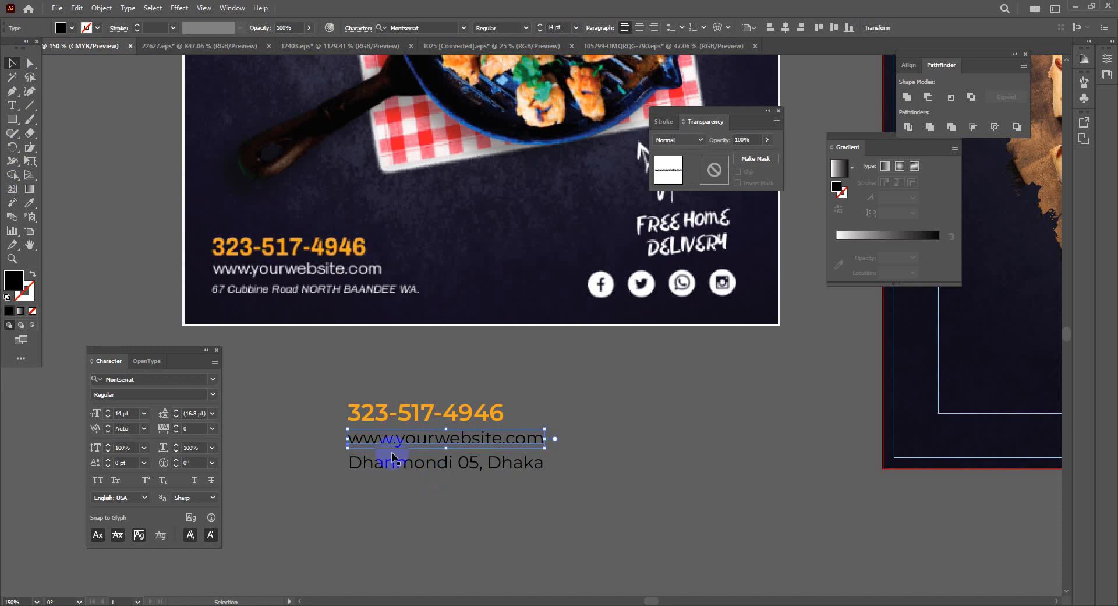
click(87, 32)
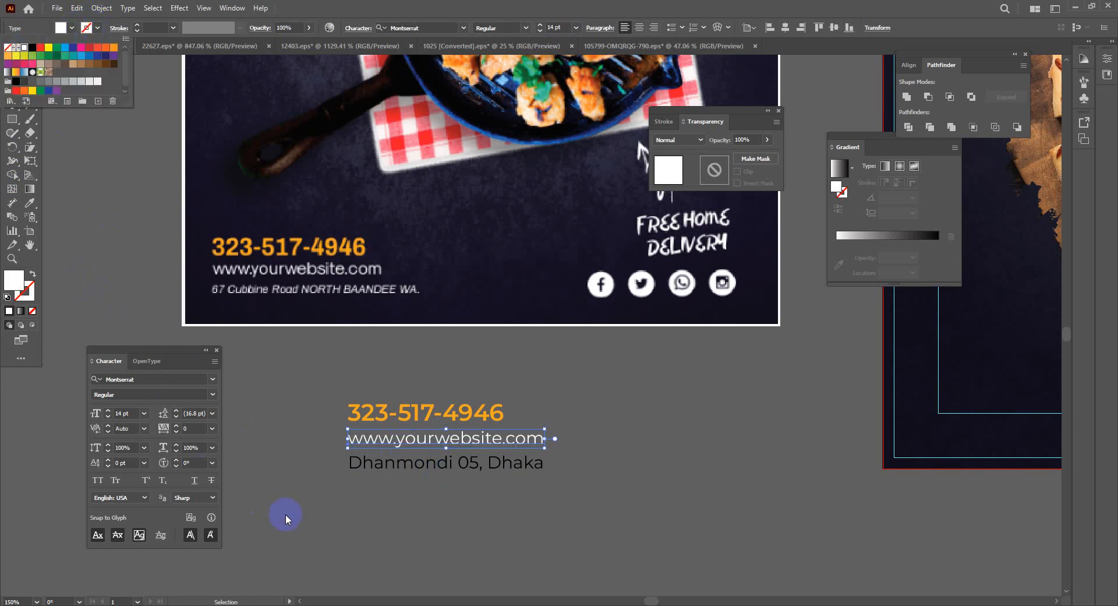
click(473, 556)
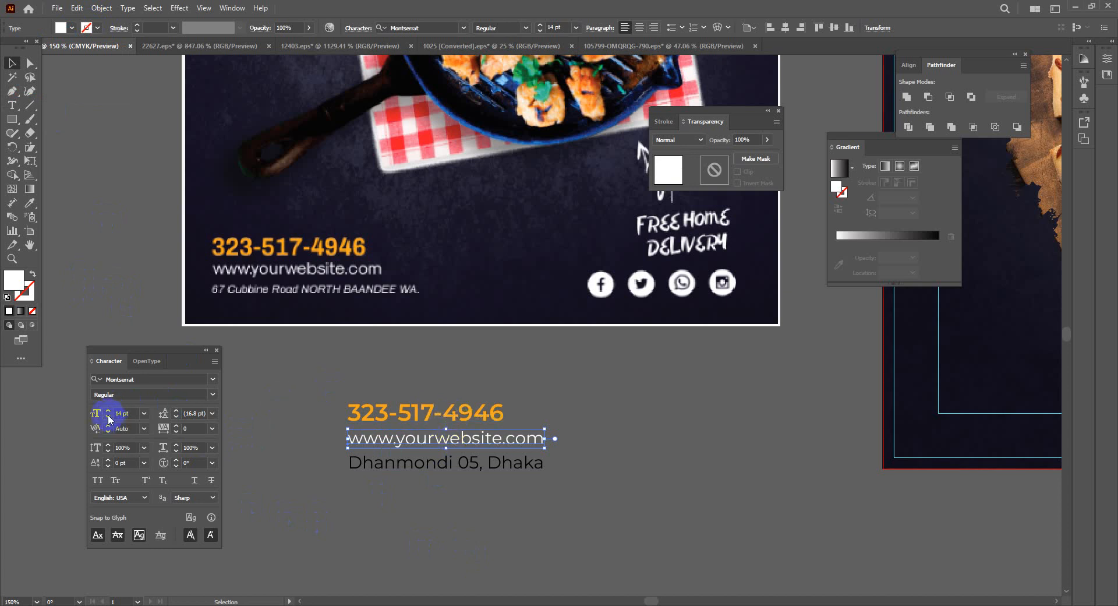
click(487, 516)
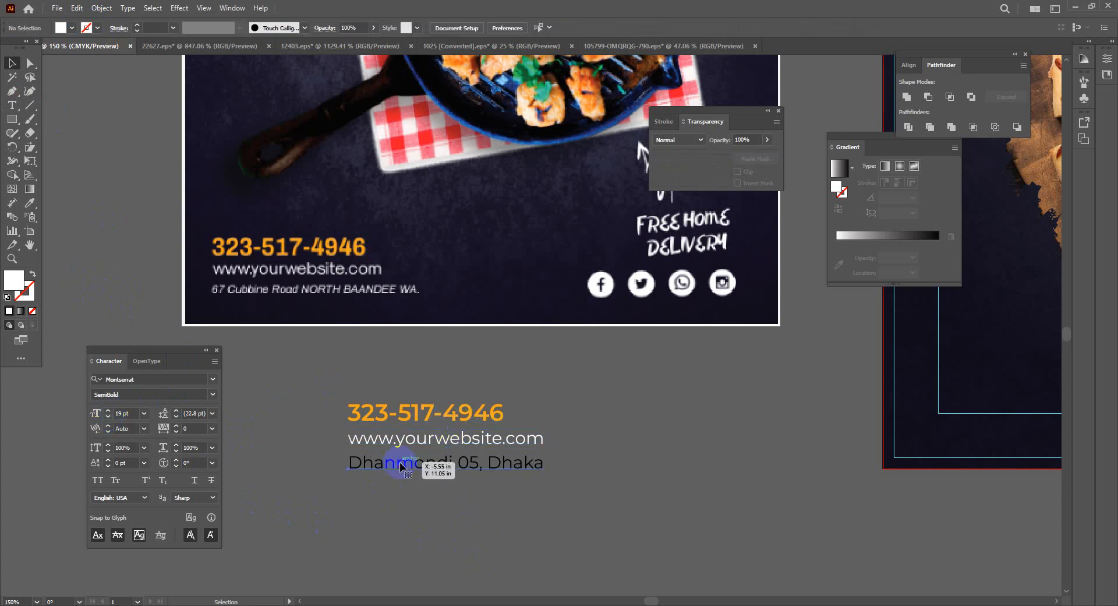
Make the address line white and shrink it to 10 pt
click(400, 466)
click(72, 28)
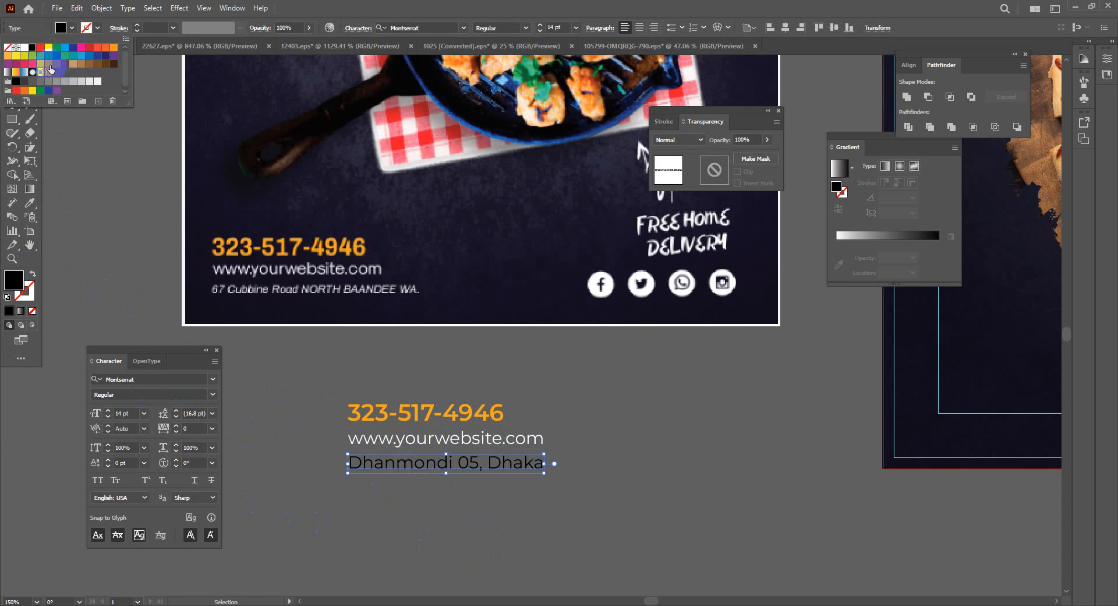
click(24, 47)
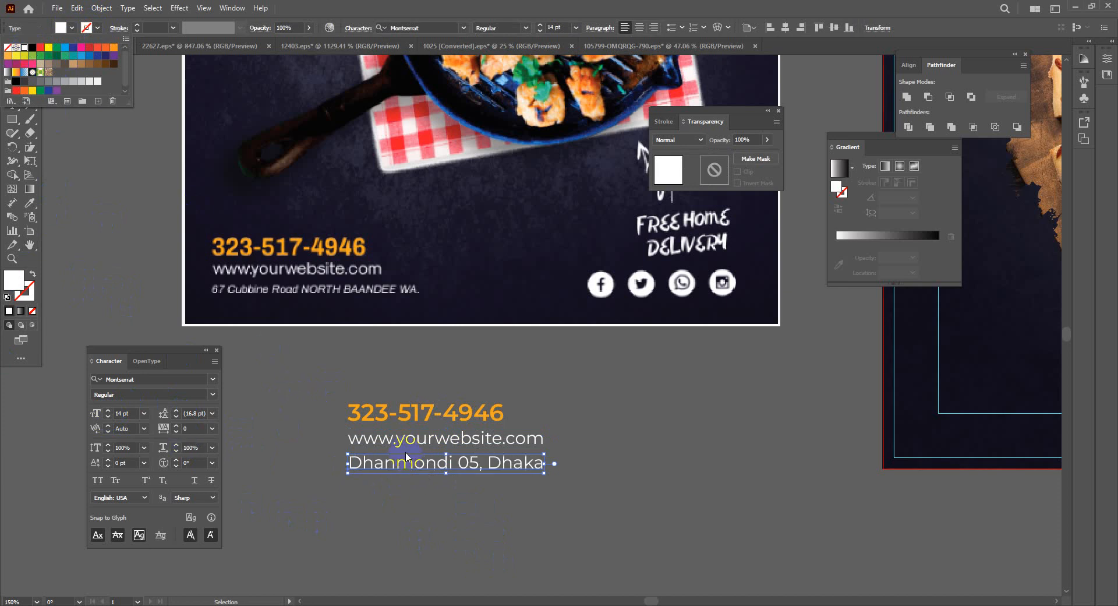
click(108, 416)
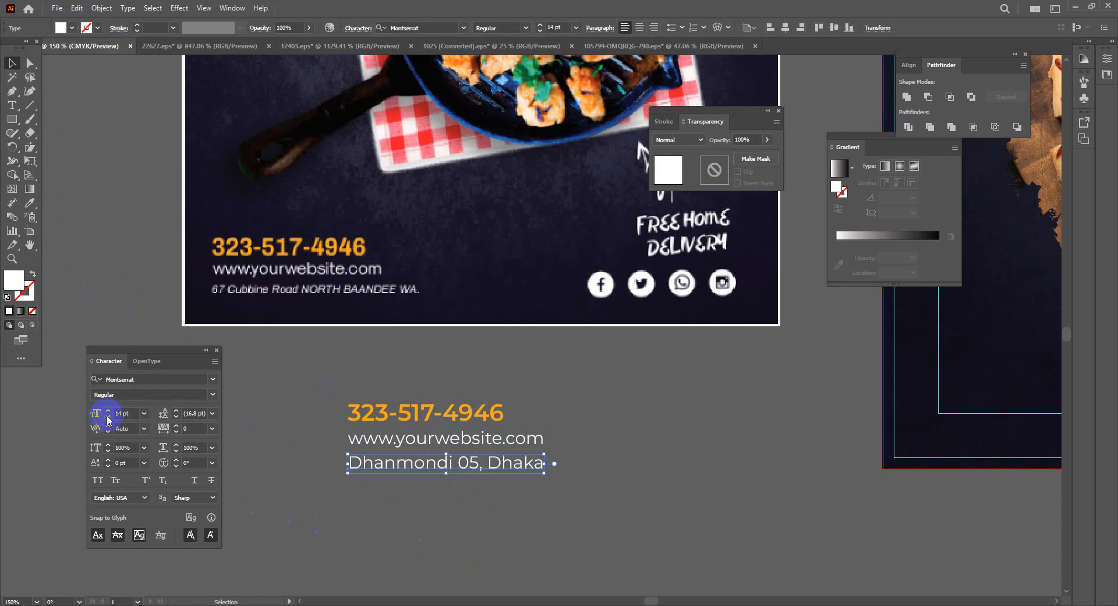
click(108, 416)
click(107, 416)
click(108, 416)
click(108, 416)
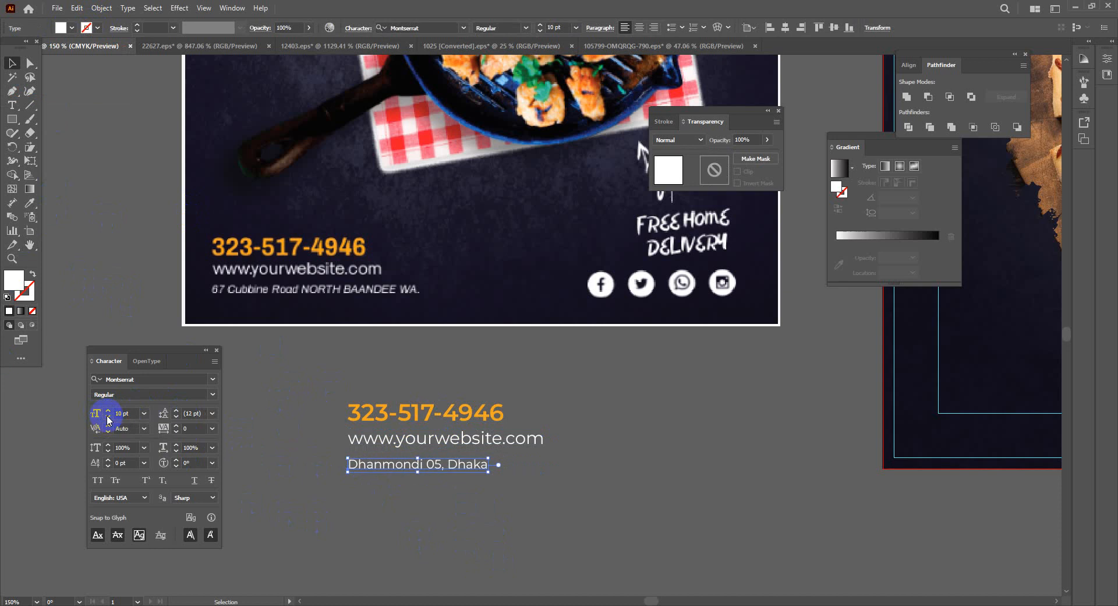
click(467, 564)
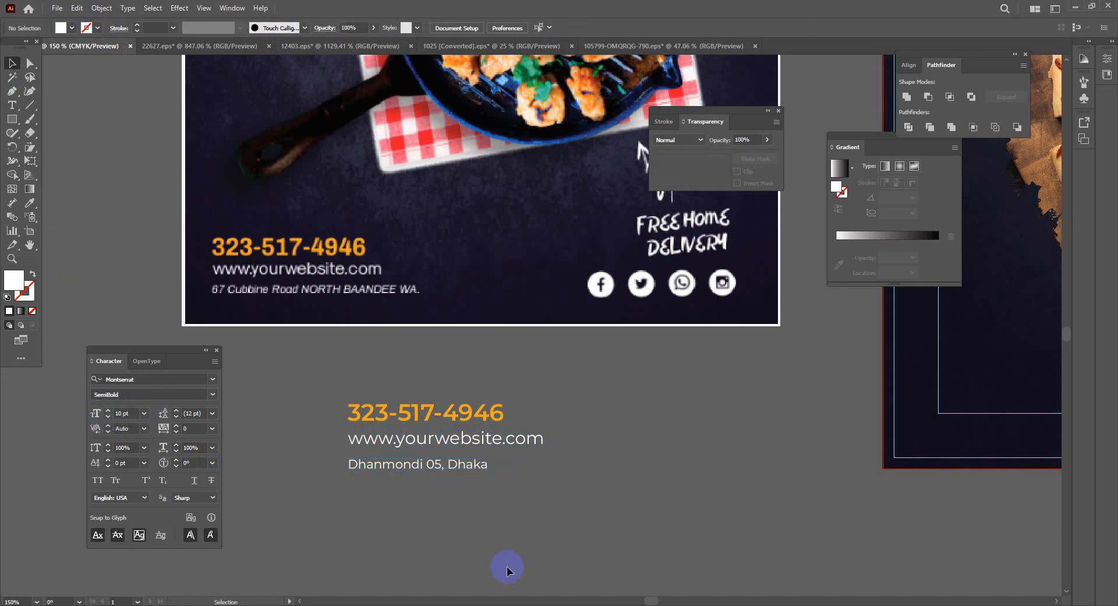
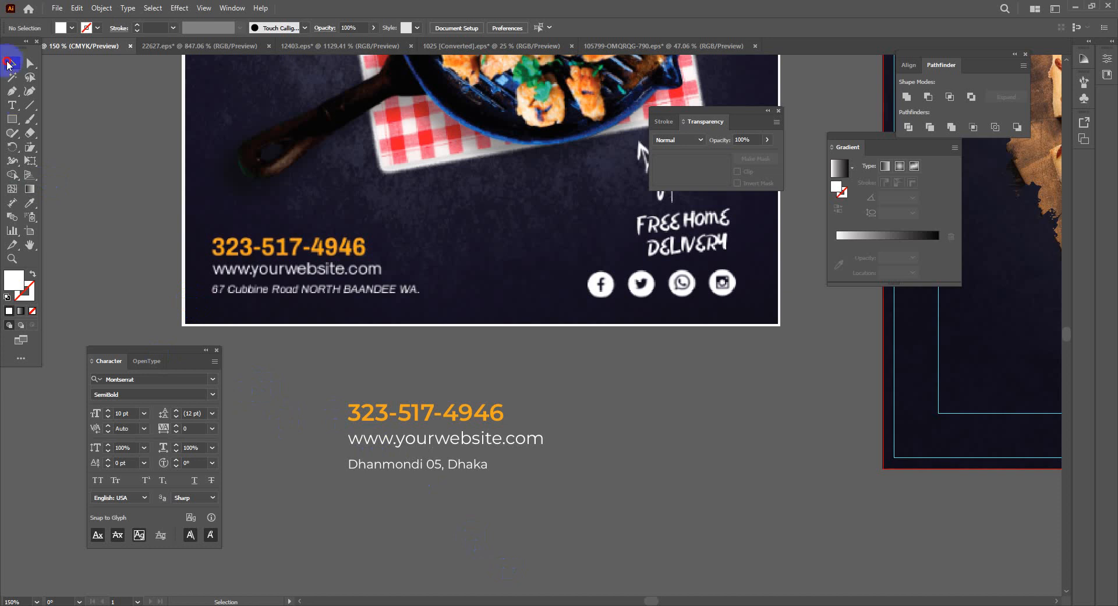
Nudge the Dhanmondi 05, Dhaka address into place beneath the website line
click(408, 439)
drag(409, 464, 411, 469)
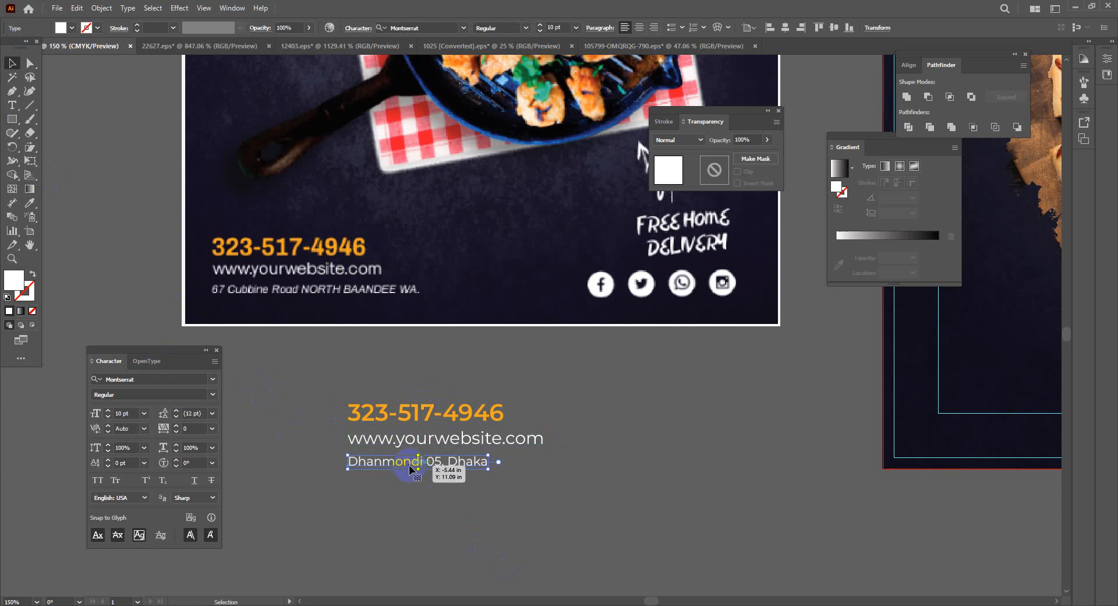
click(520, 536)
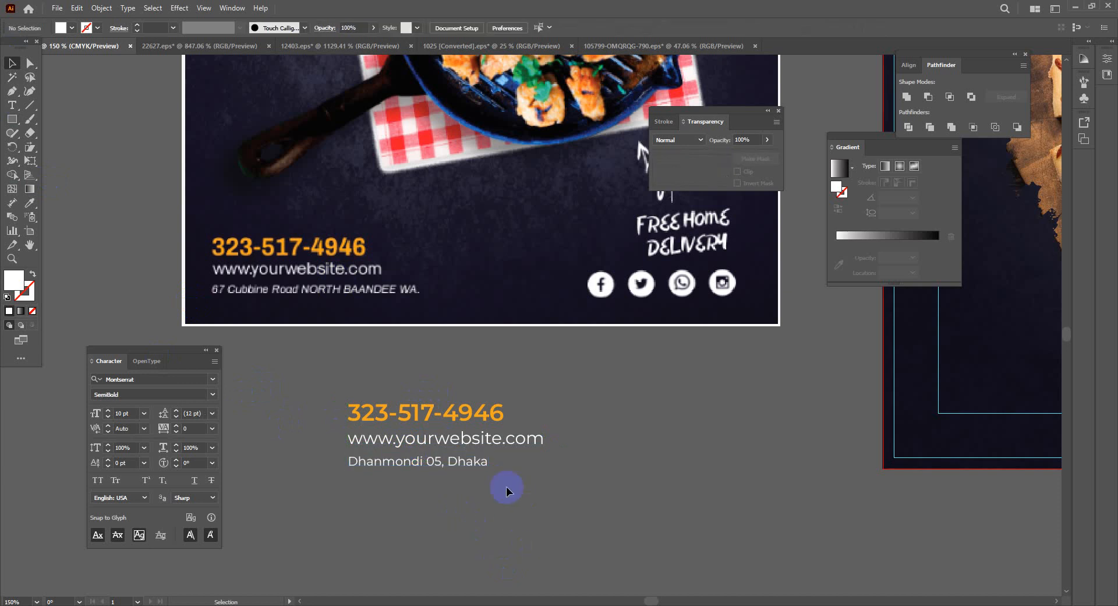
Select the phone number, website and address lines together
click(461, 465)
click(467, 414)
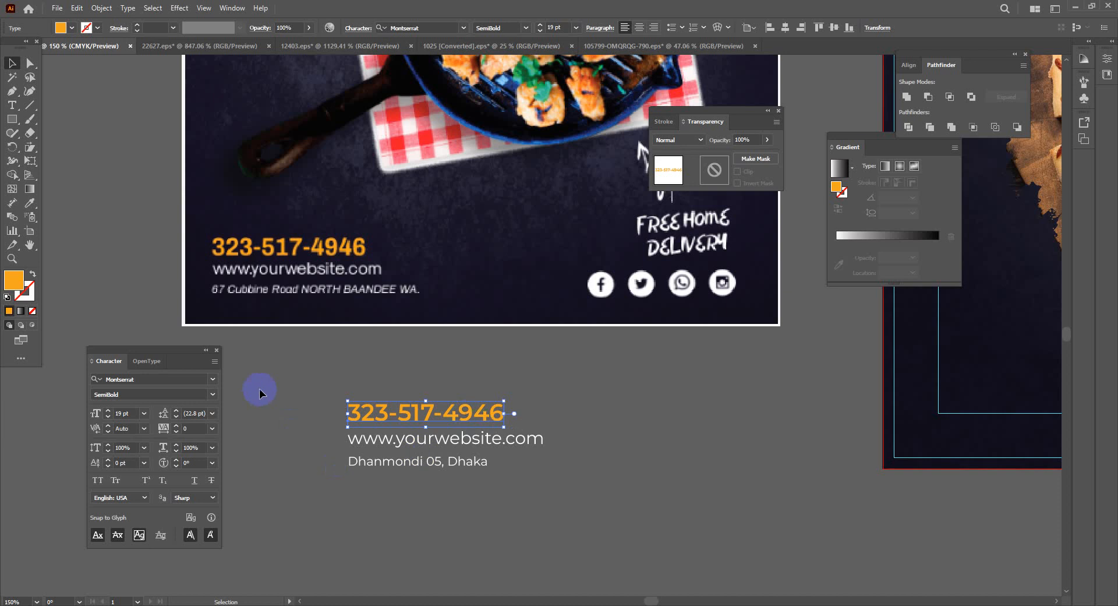
drag(529, 500, 597, 516)
drag(672, 524, 448, 564)
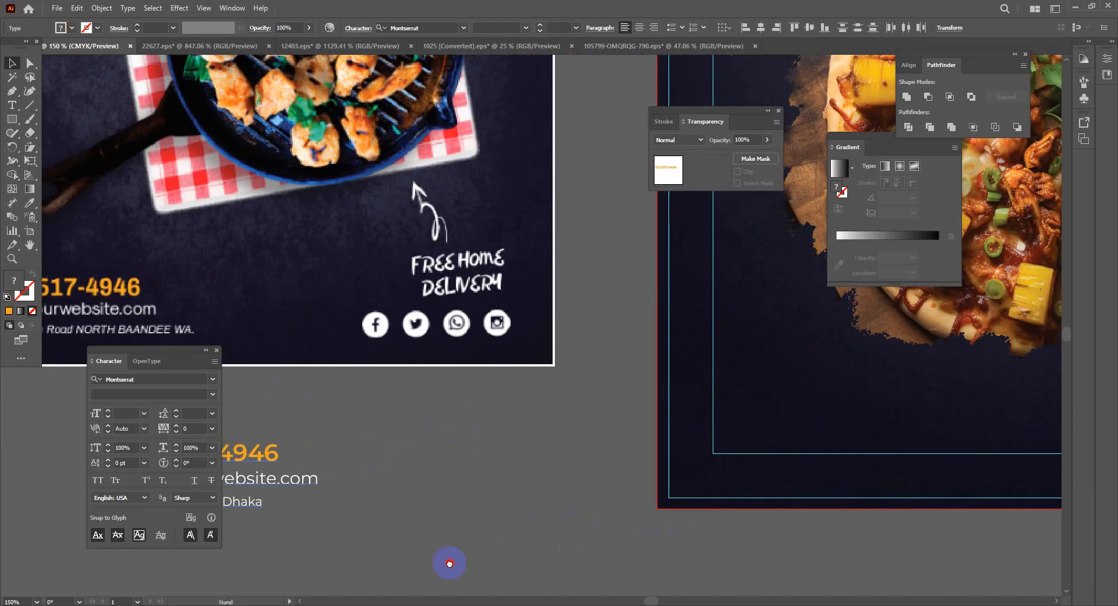
Move the three contact lines onto the right flyer below the pizza, then view the menu flyer's top
drag(325, 480, 854, 414)
drag(498, 492, 275, 457)
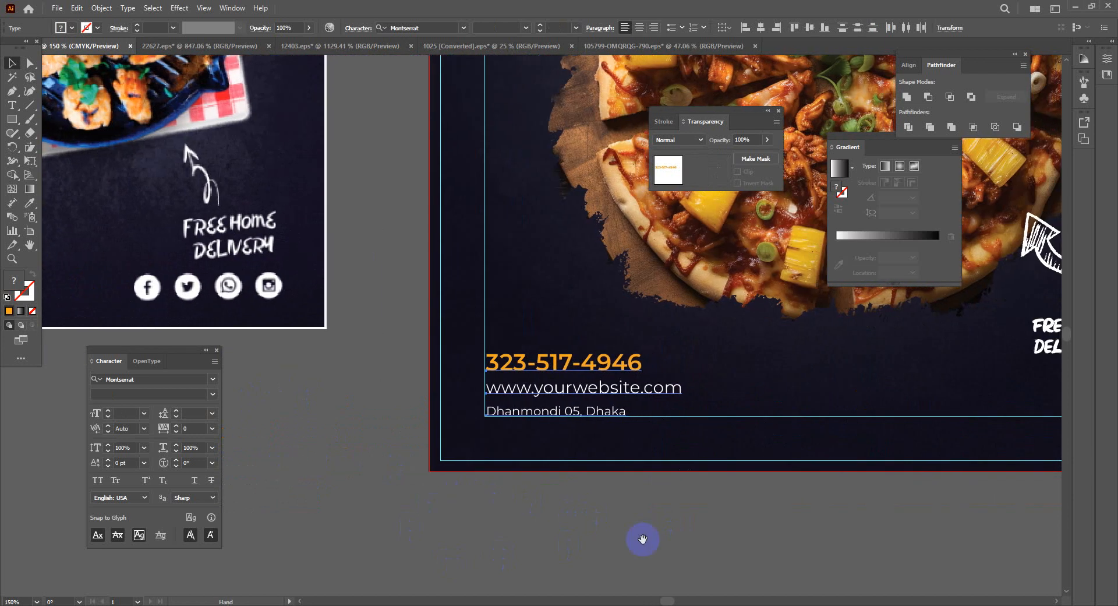
drag(725, 540, 601, 591)
drag(519, 322, 945, 557)
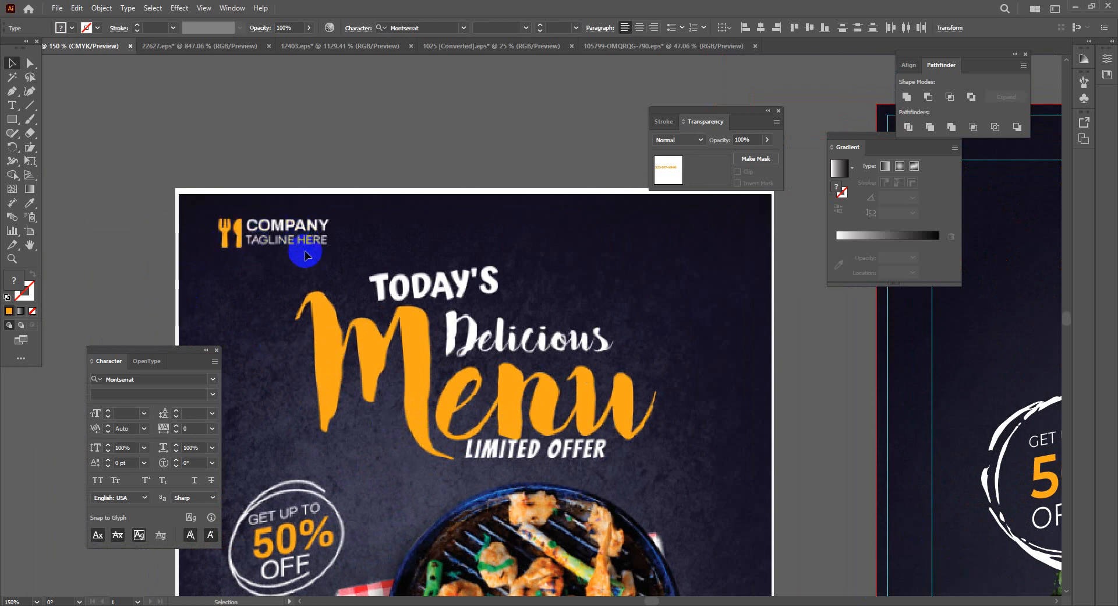
drag(319, 239, 324, 322)
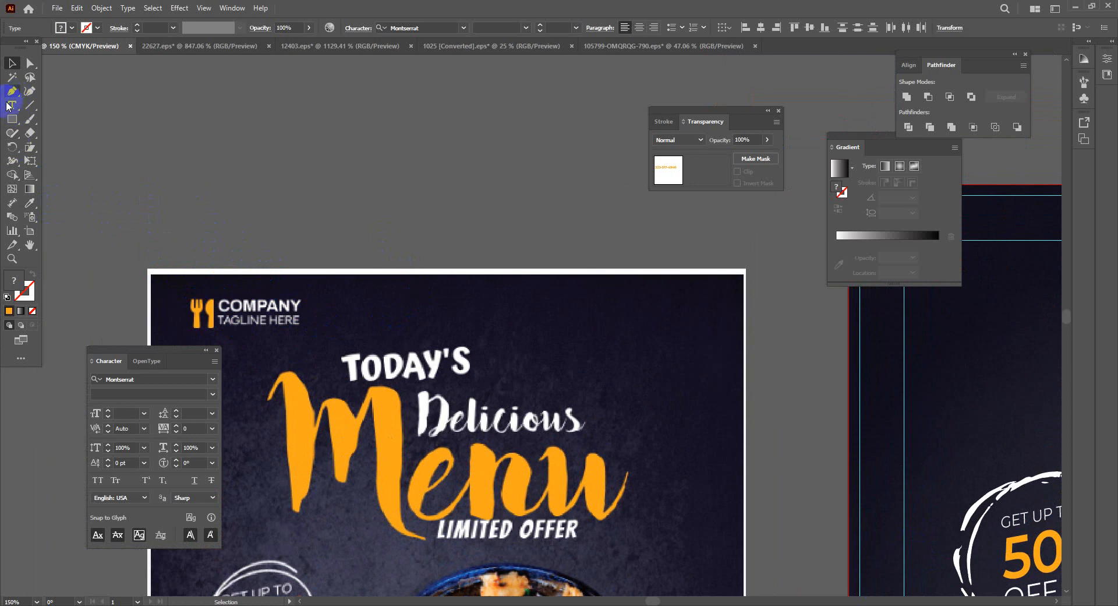
click(20, 120)
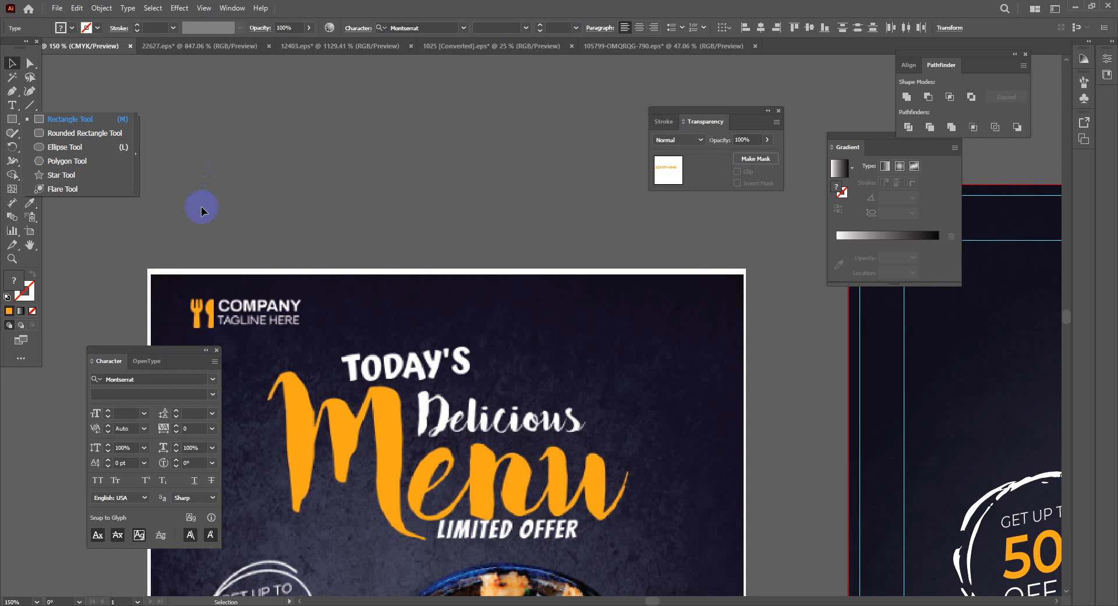
Draw a small orange ellipse above the flyer and delete its top anchor to leave the lower half
click(44, 147)
drag(192, 149, 221, 196)
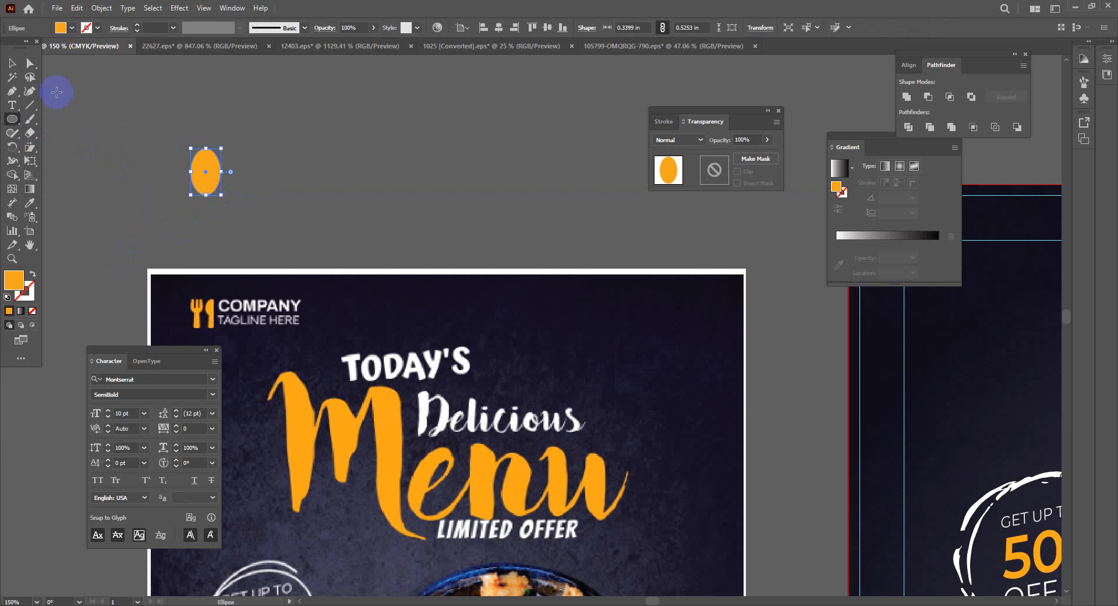
click(32, 70)
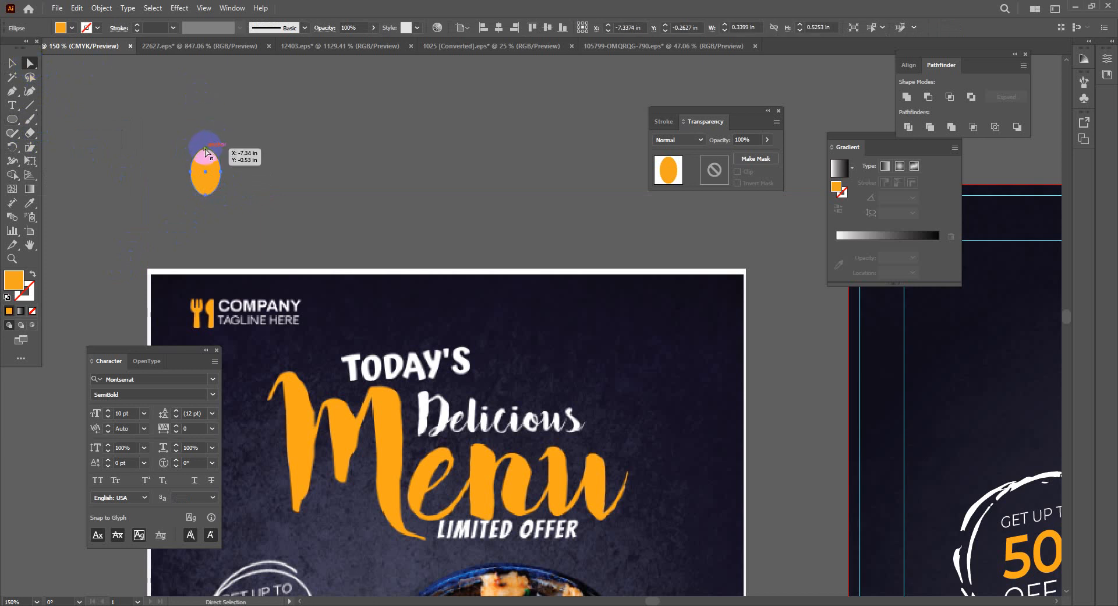
key(Delete)
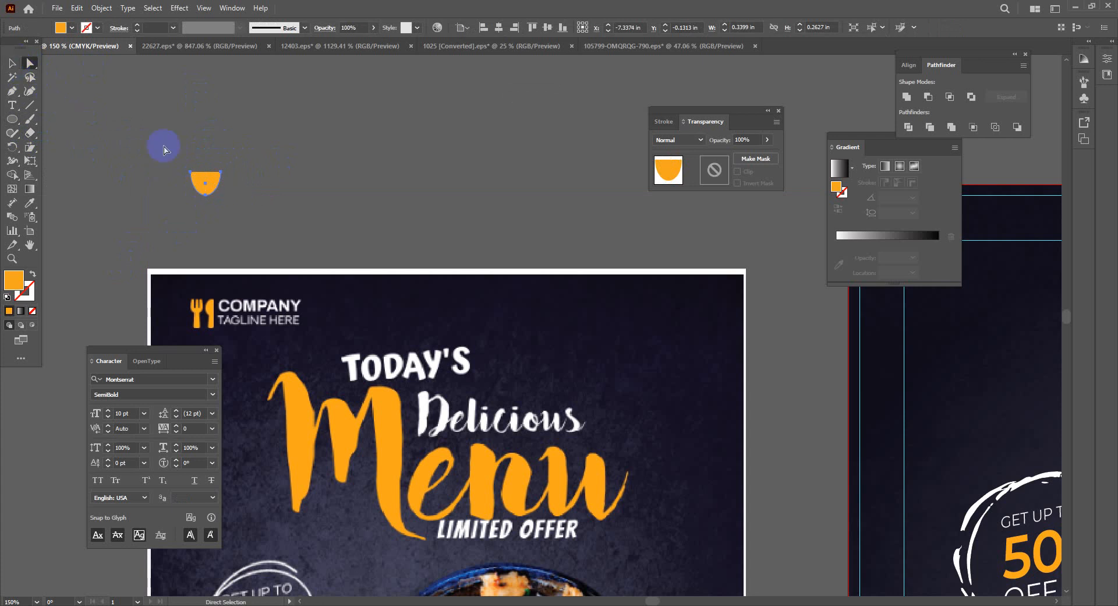
Stretch the half-ellipse taller and adjust its top anchor points
click(12, 63)
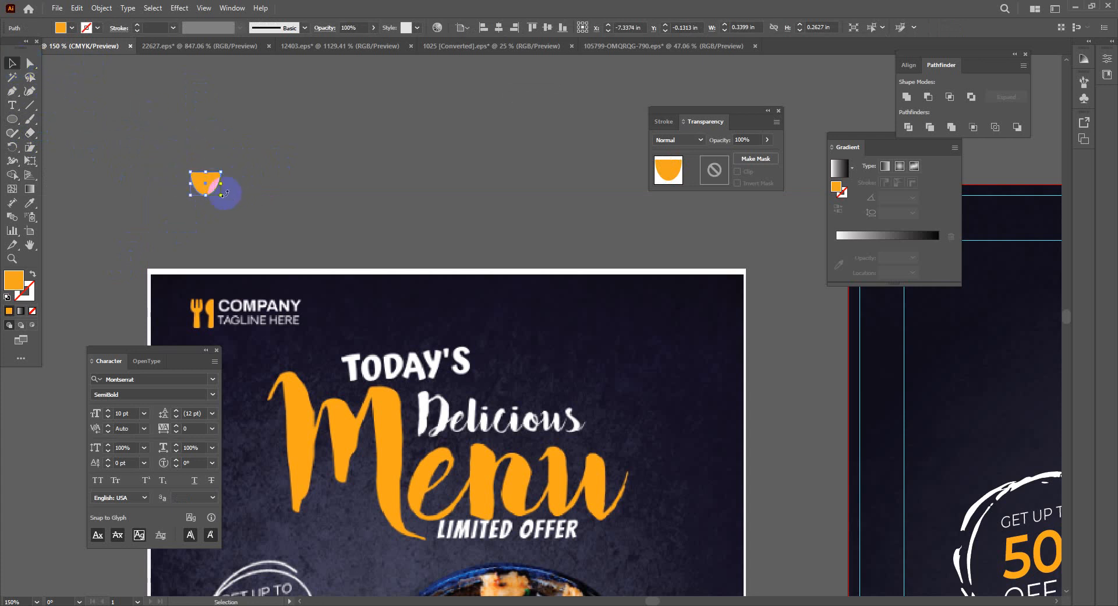
drag(205, 181, 208, 206)
click(30, 63)
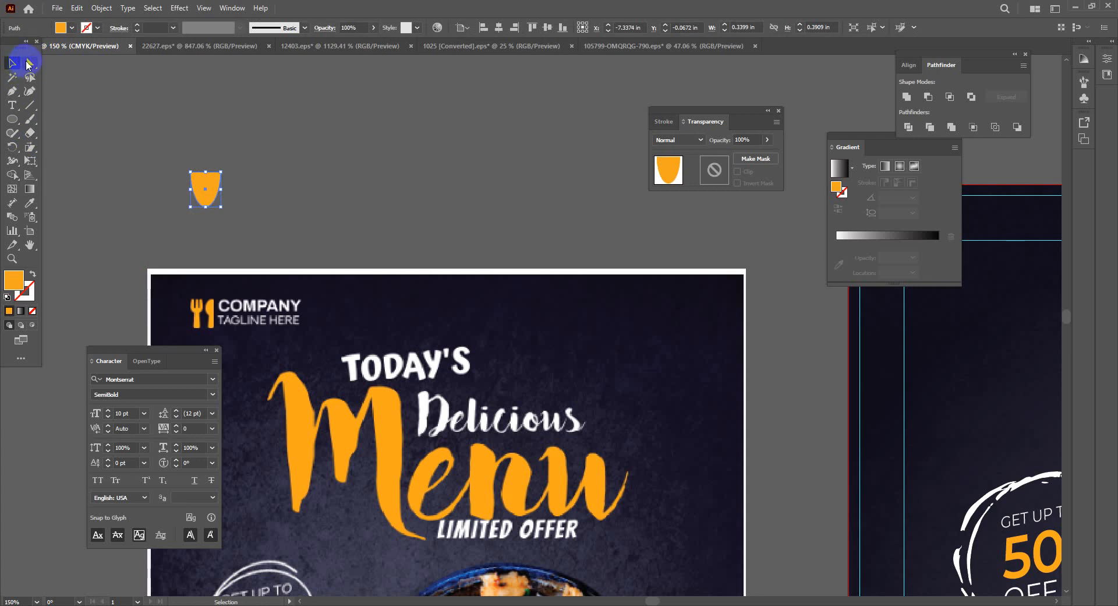
drag(192, 170, 191, 173)
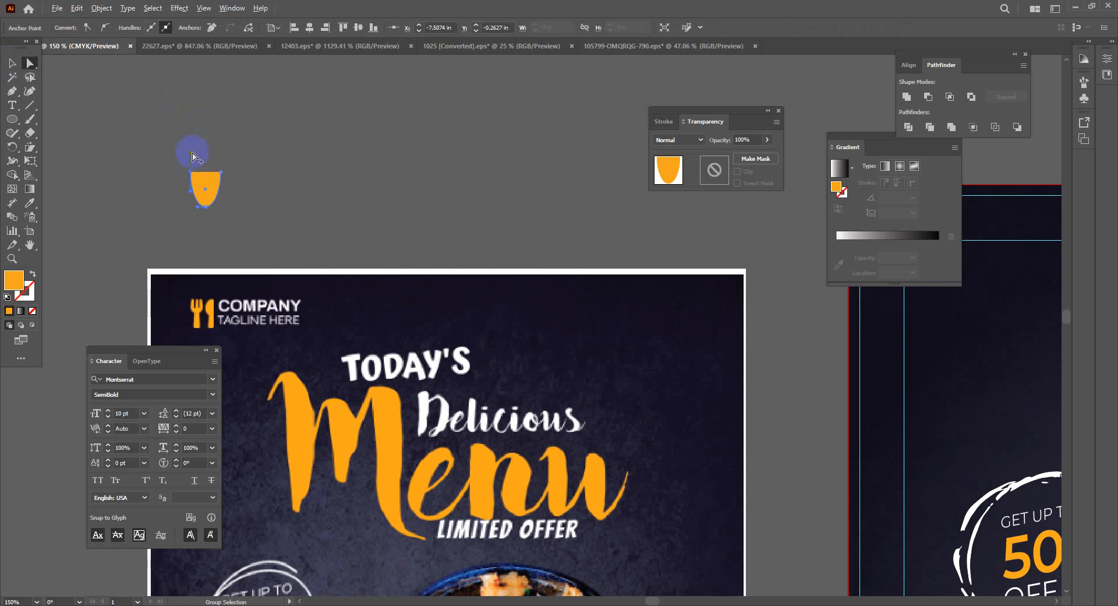
drag(194, 156, 198, 154)
Zoom in and drag the top-left anchor's handle outward to bulge the cup's left side
key(ctrl+plus)
key(ctrl+plus)
key(ctrl+plus)
key(ctrl+plus)
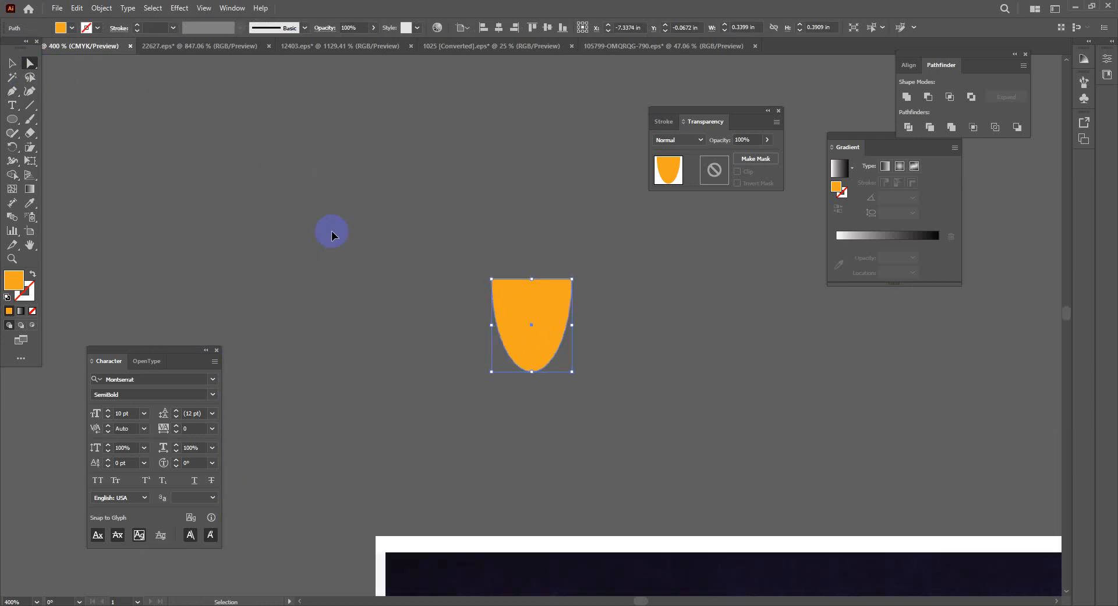
click(562, 283)
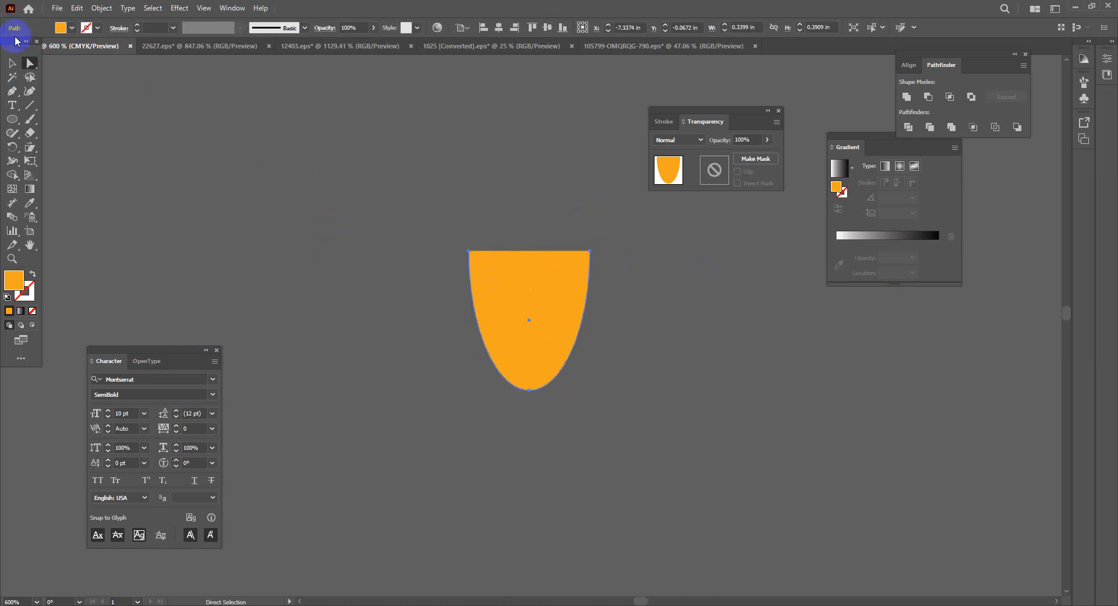
click(510, 294)
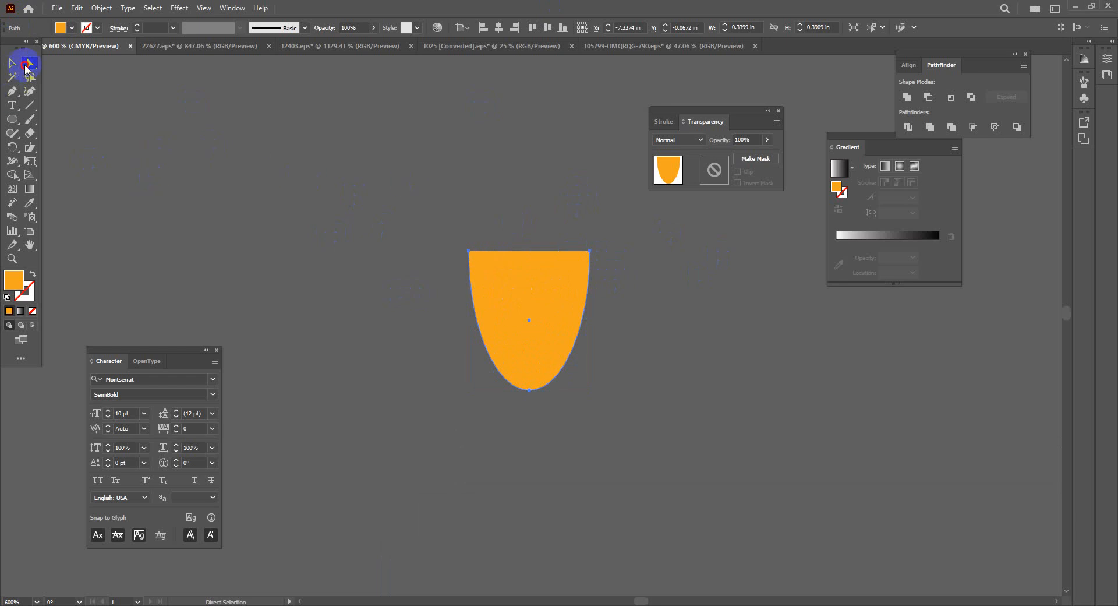
key(ctrl)
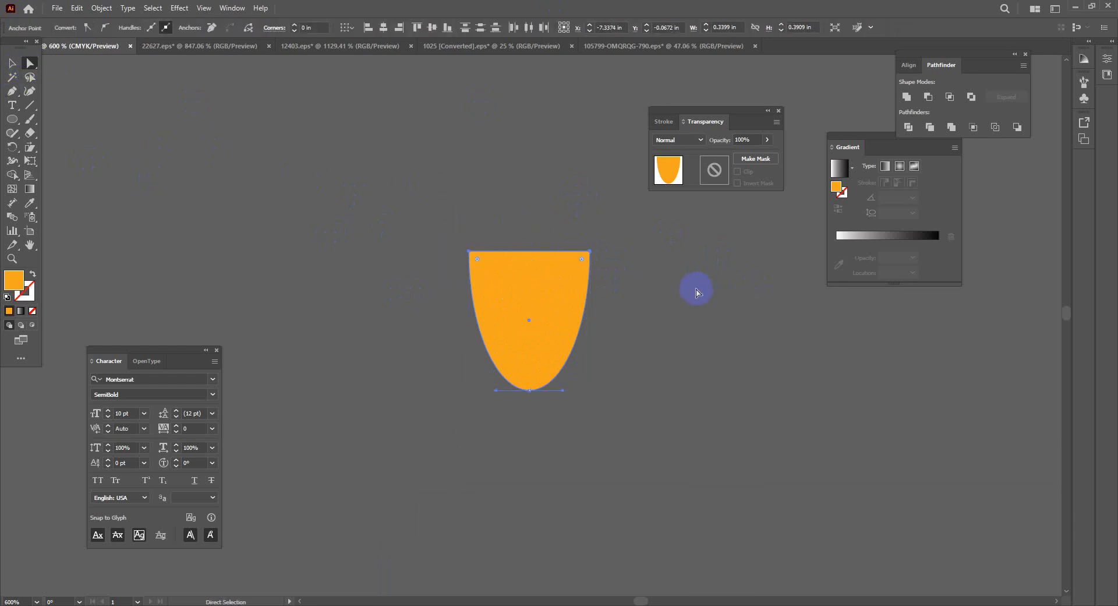
click(12, 62)
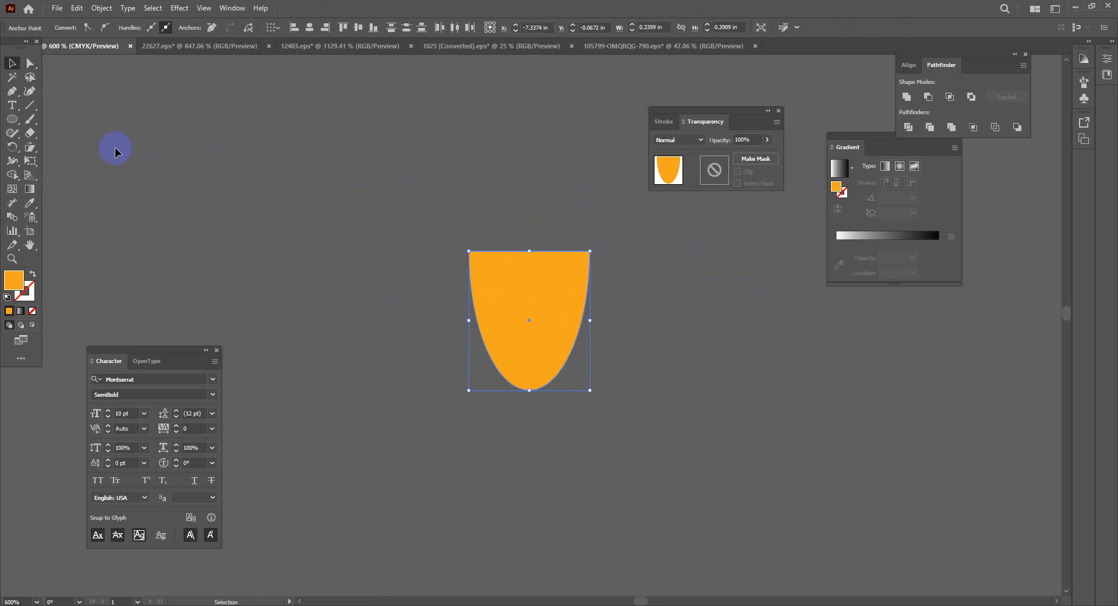
click(30, 63)
click(477, 298)
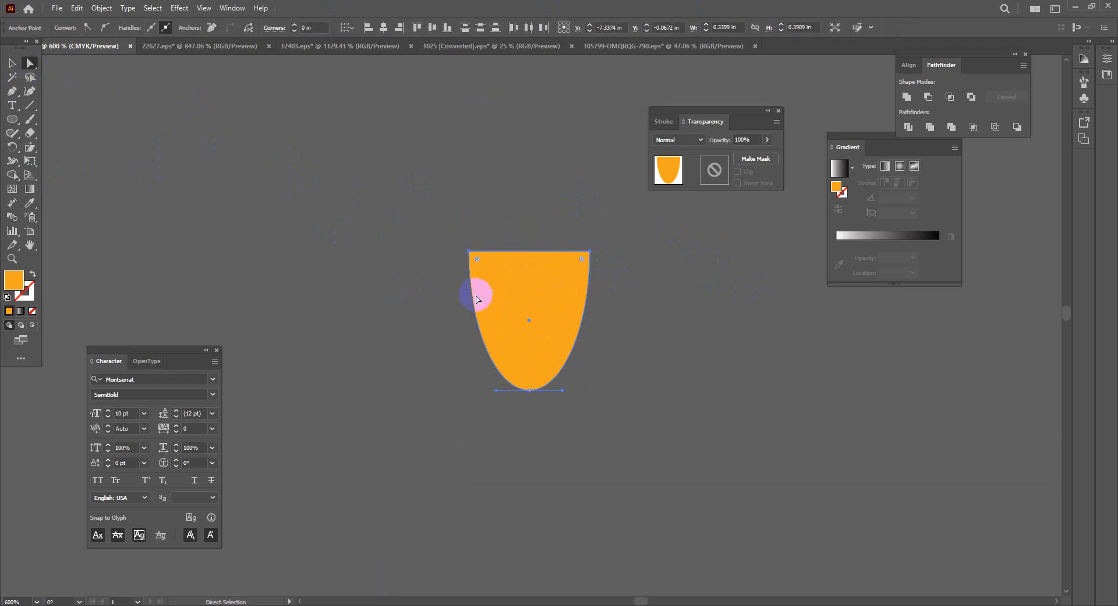
click(469, 252)
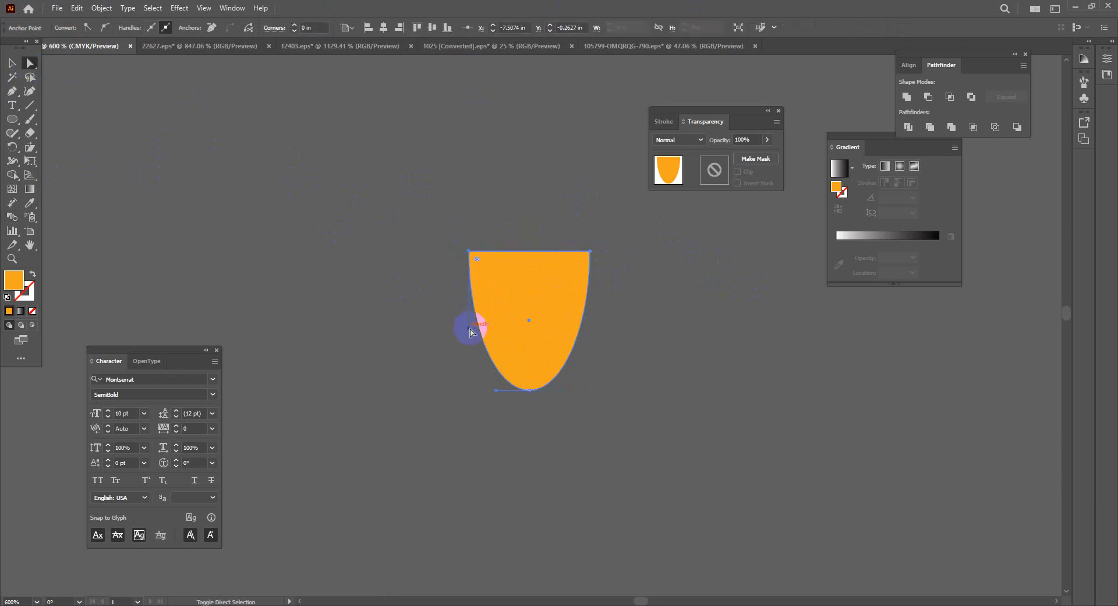
drag(470, 331, 446, 329)
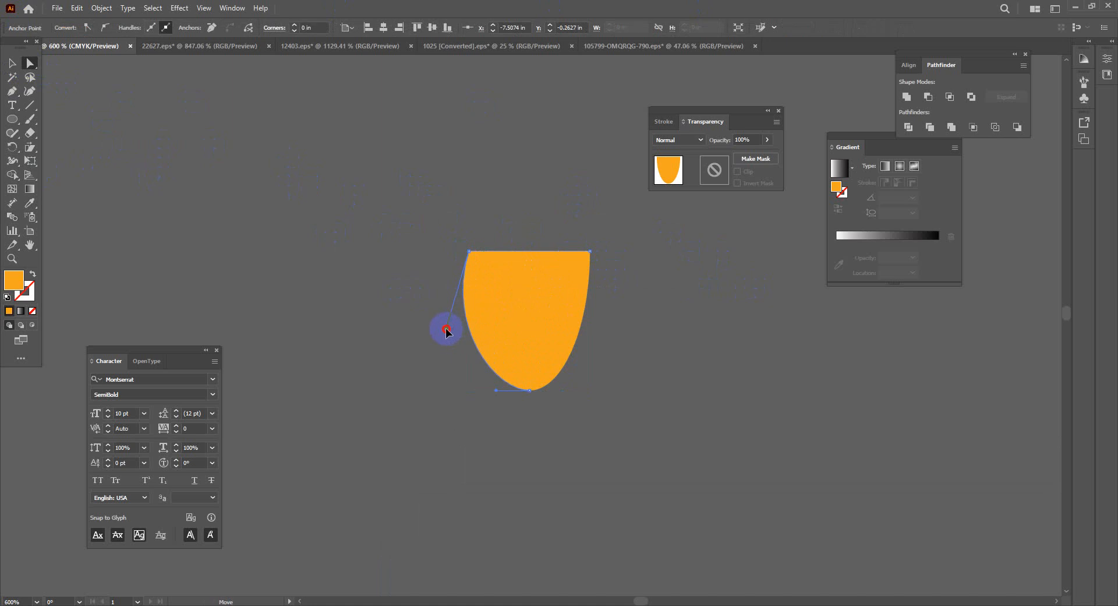
Drag the top-right anchor's handle outward so the right side bulges to match
click(516, 294)
click(588, 252)
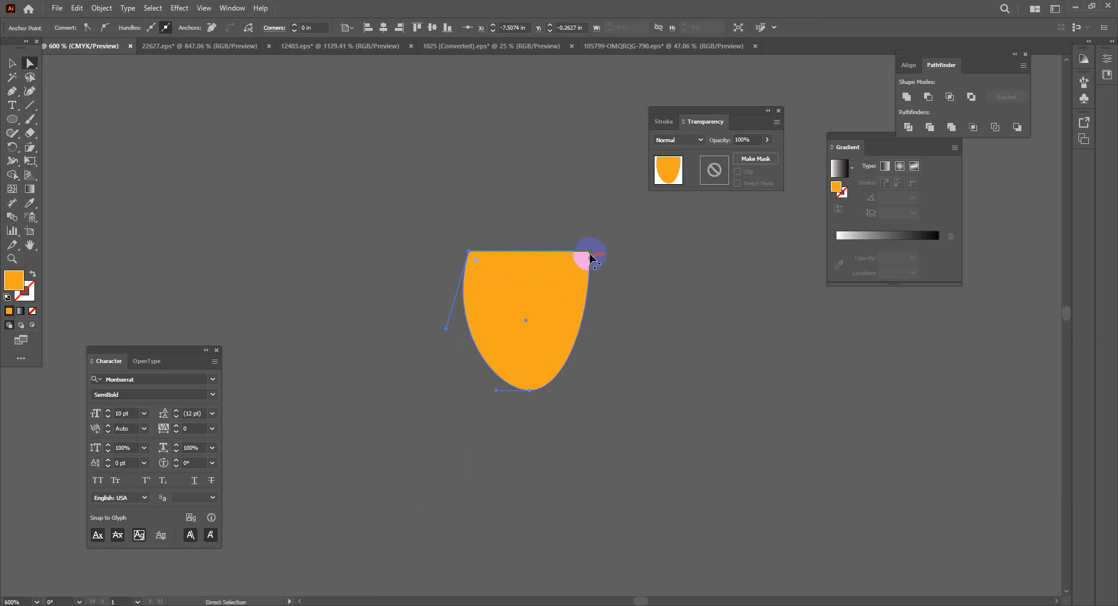
drag(591, 327, 610, 330)
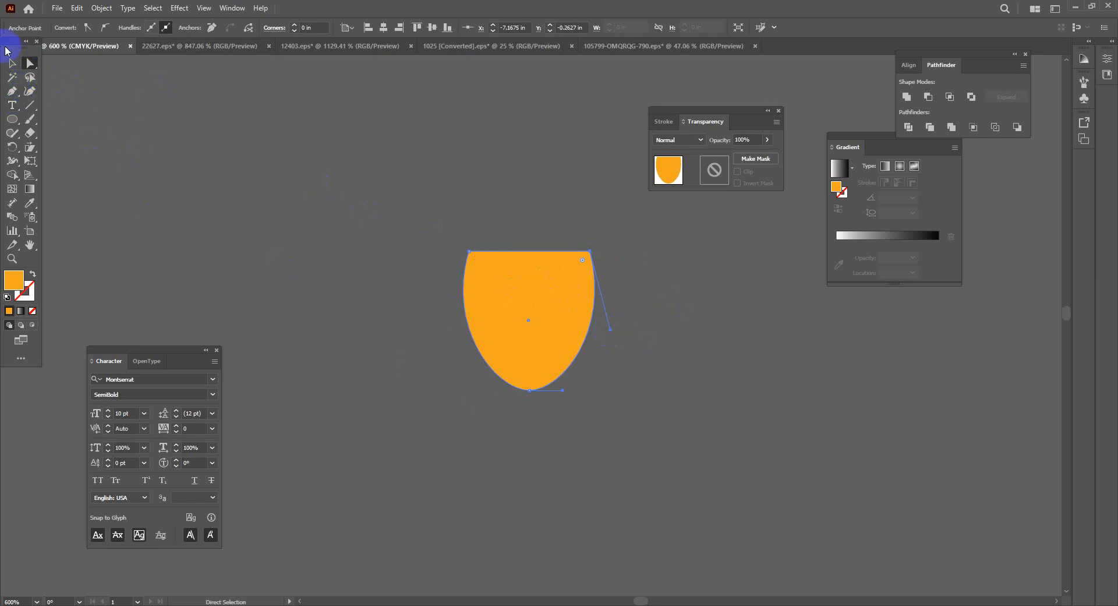
drag(13, 122, 55, 119)
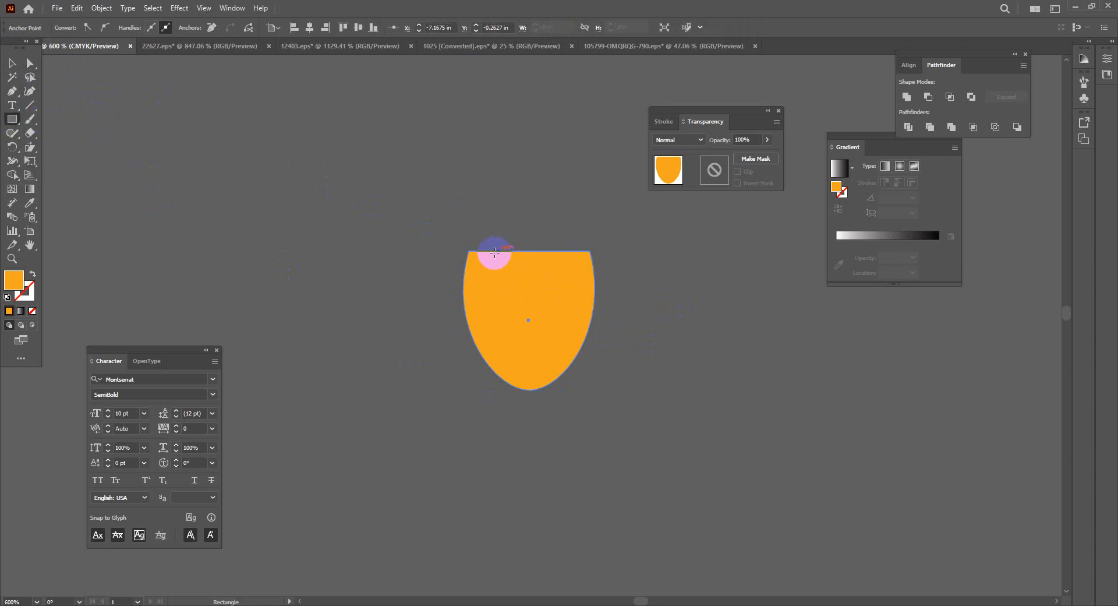
Draw a thin rectangle down from the cup's top and stretch it up above the cup as a prong
drag(494, 249, 515, 329)
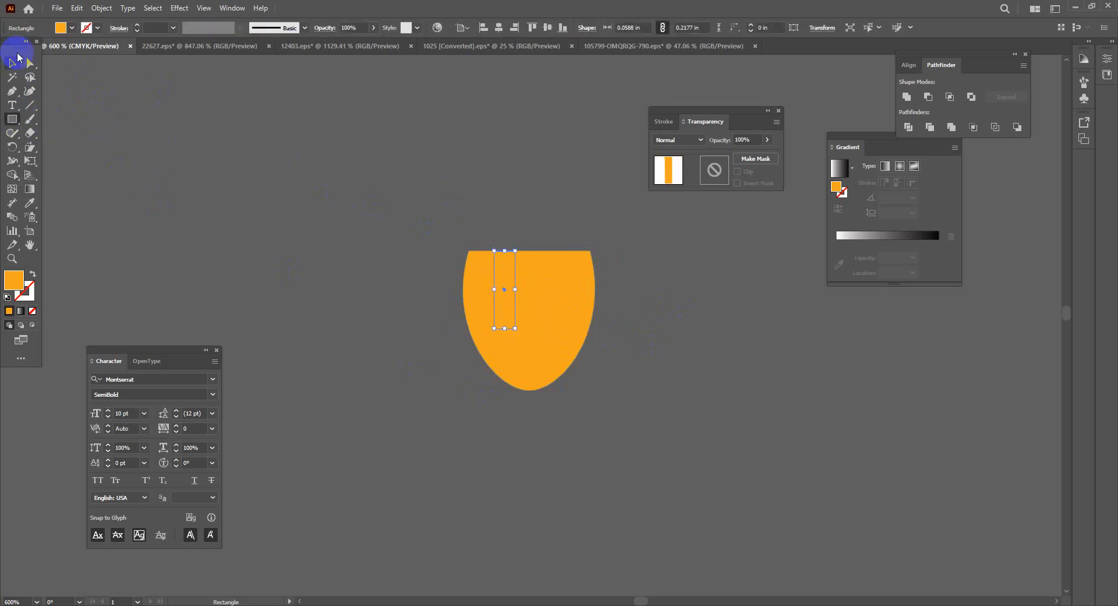
click(12, 62)
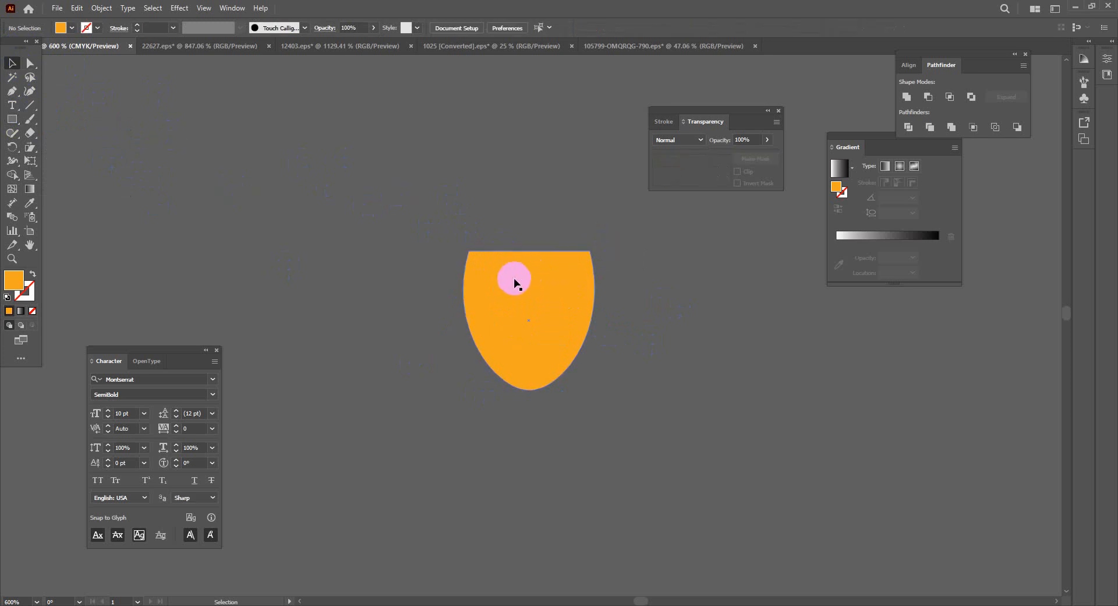
double_click(508, 278)
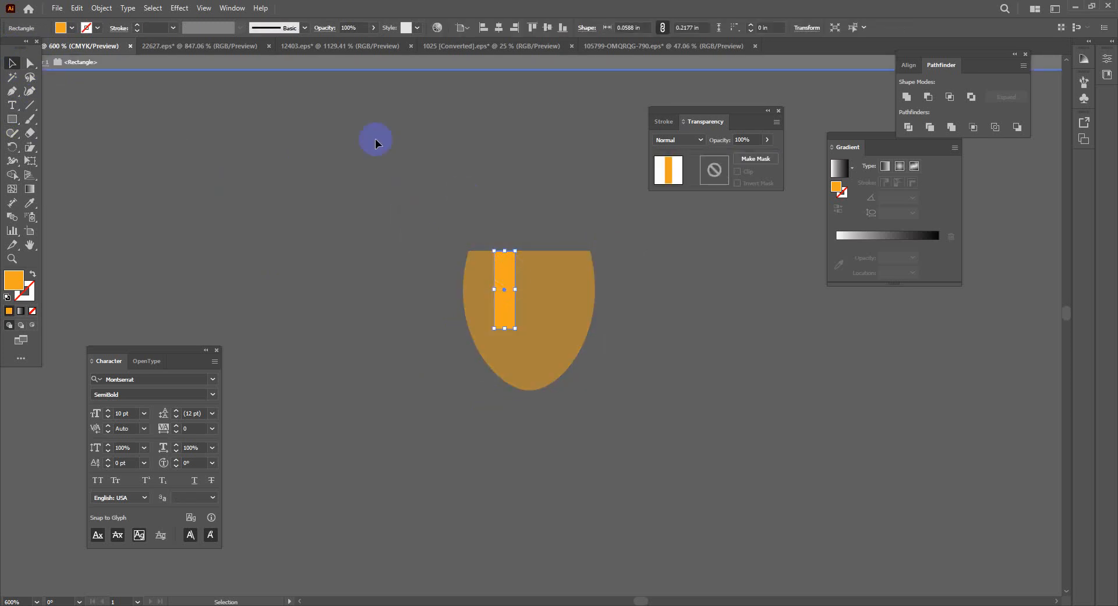
drag(19, 42, 10, 66)
click(50, 62)
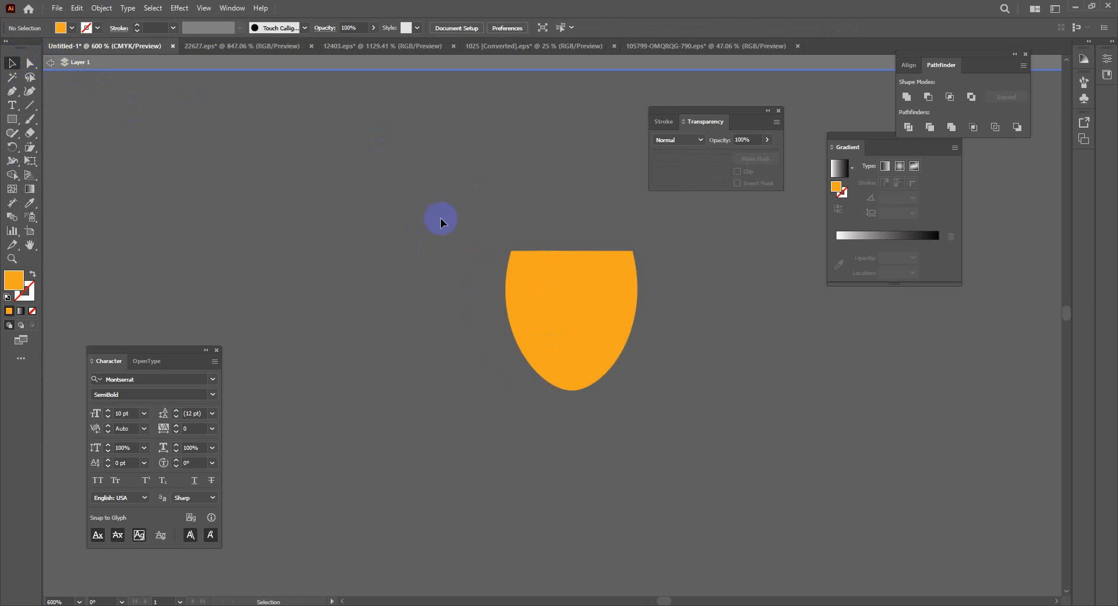
click(554, 274)
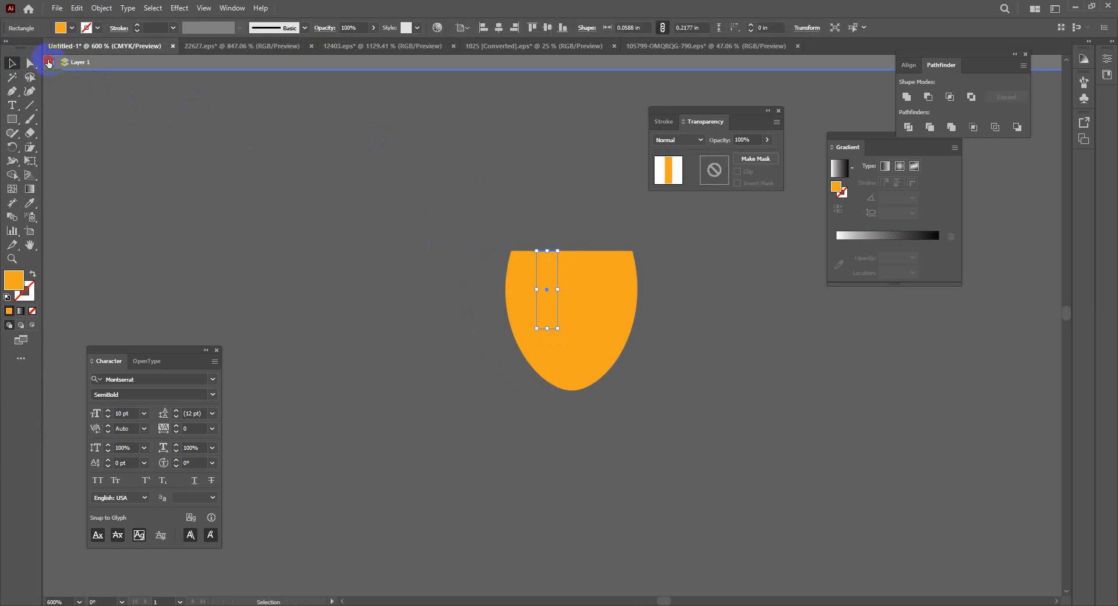
click(49, 62)
click(532, 274)
click(549, 264)
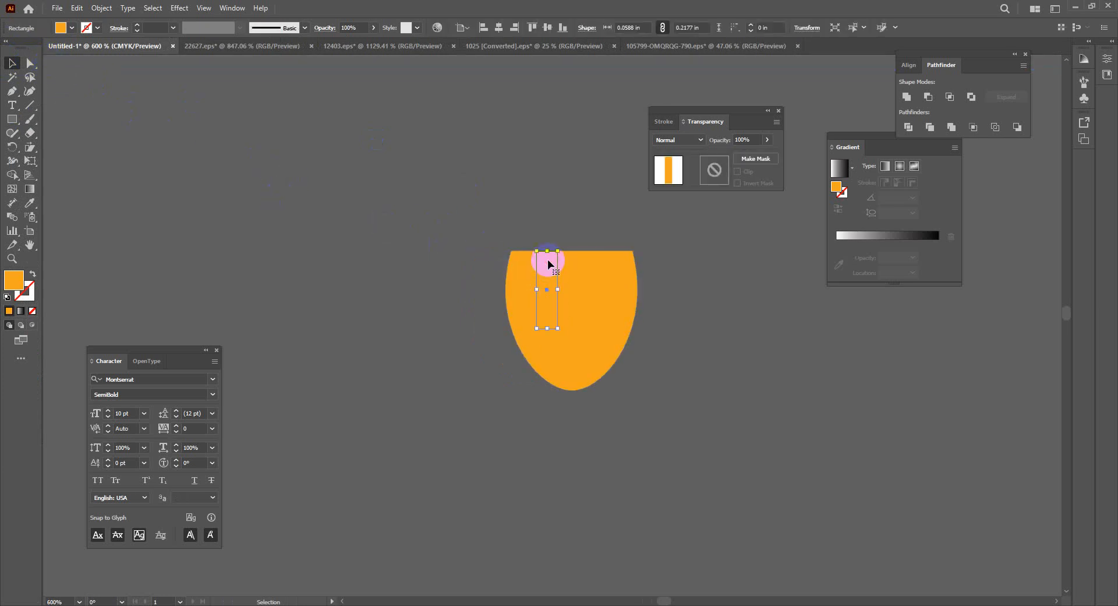
drag(547, 251, 547, 228)
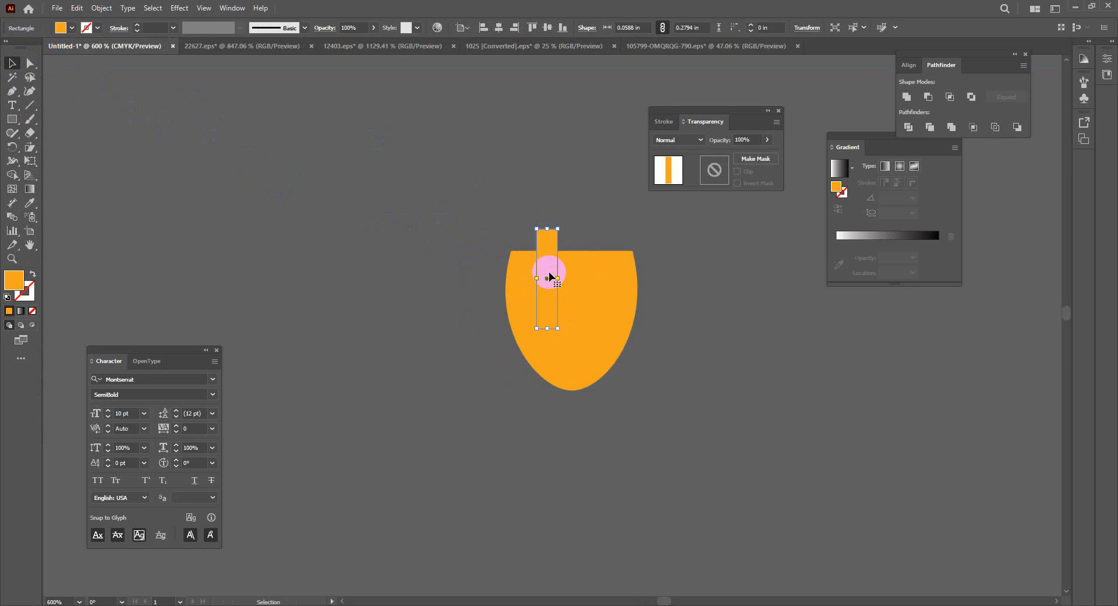
Alt-drag copies of the prong: one to the right as a second prong, one down as the handle
drag(550, 276, 602, 277)
click(749, 337)
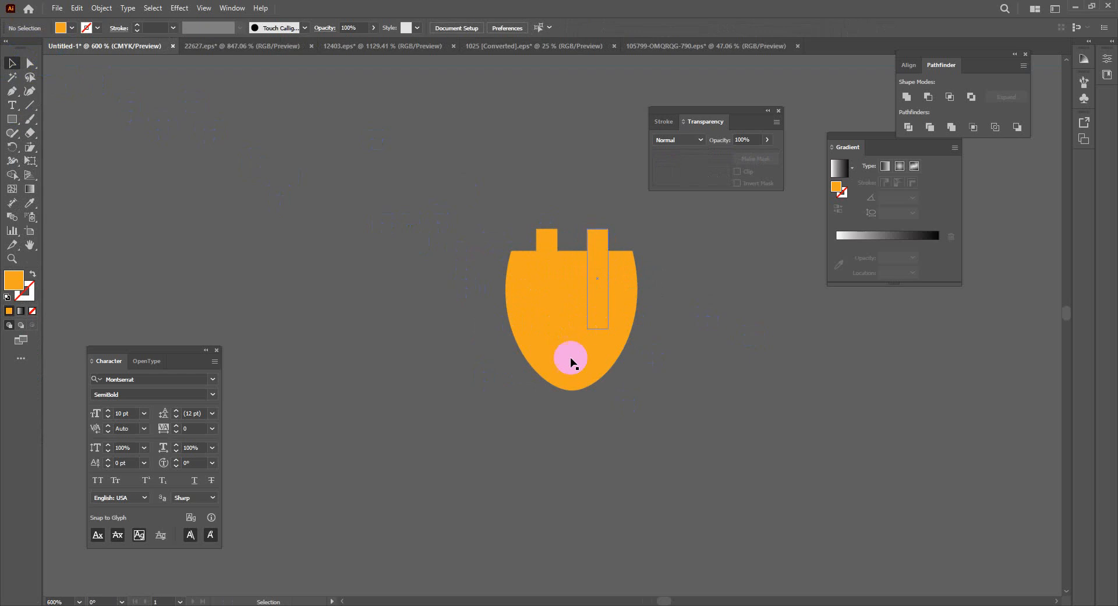
click(548, 250)
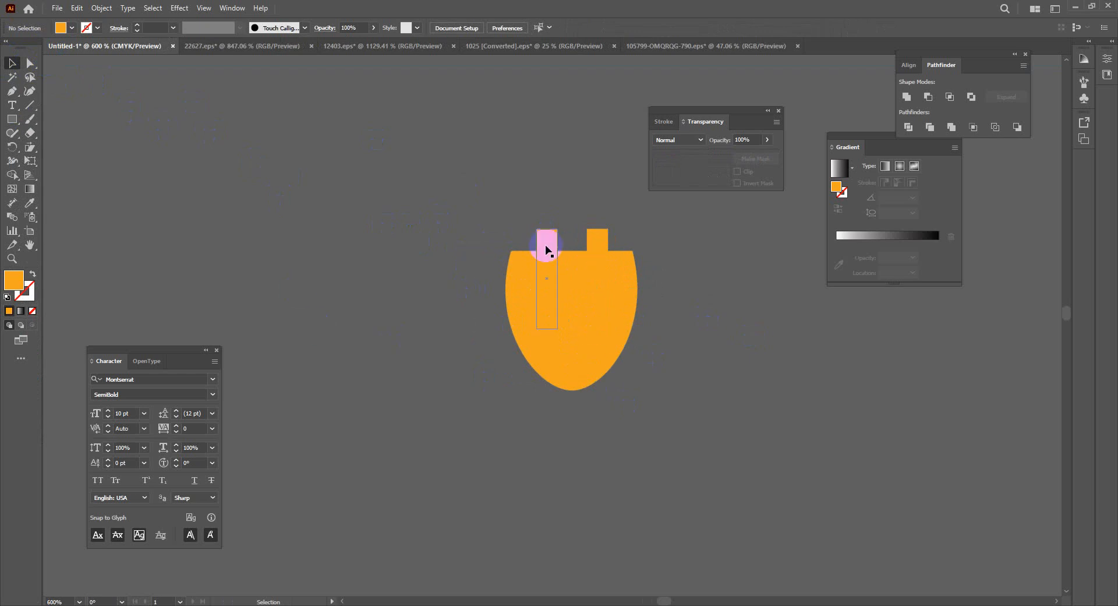
drag(547, 251, 571, 376)
key(a)
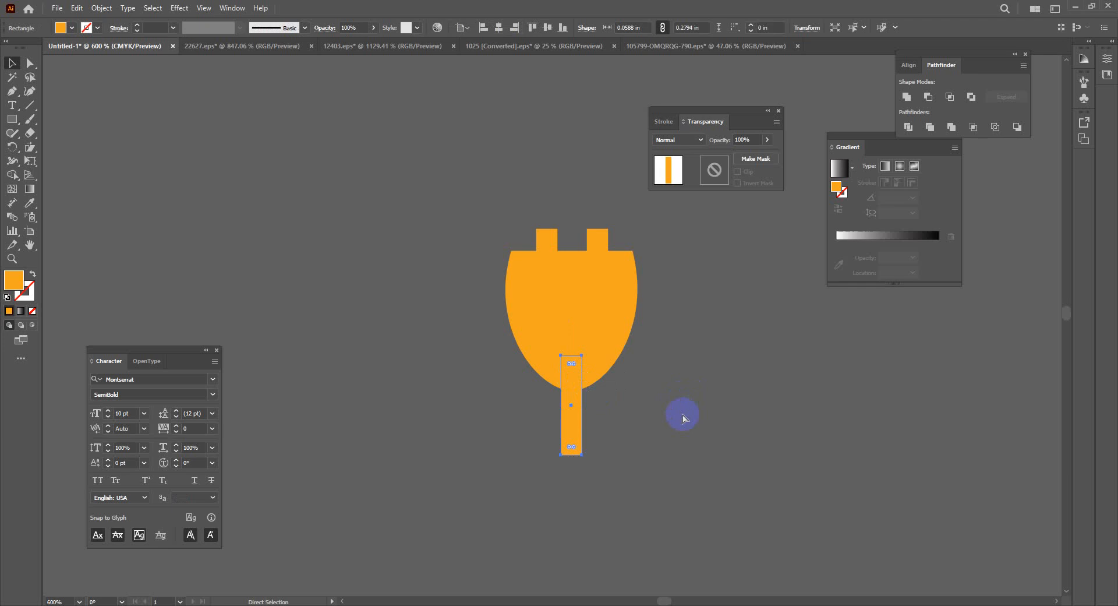
key(ctrl+minus)
key(ctrl+minus)
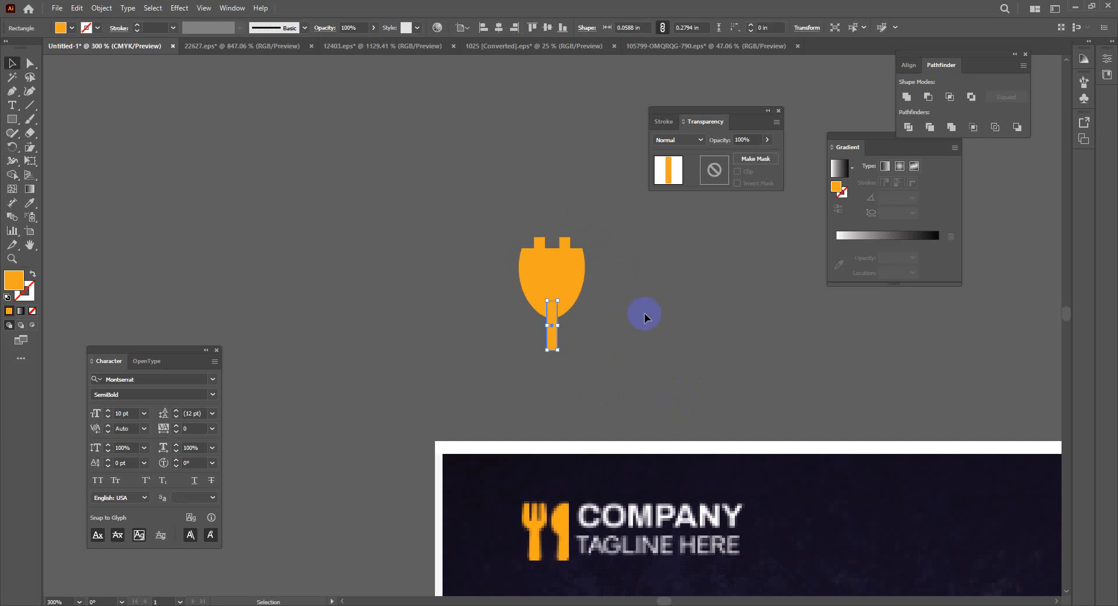
Enlarge the handle below the cup, then select all the fork pieces together
click(627, 373)
click(554, 331)
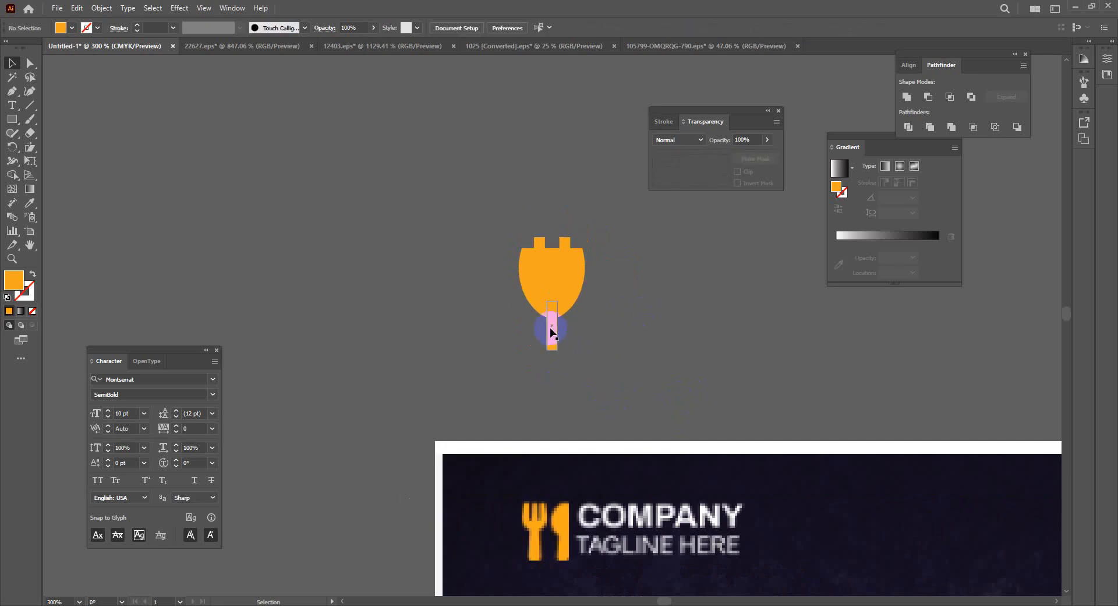
mouse_move(558, 326)
mouse_down()
mouse_move(571, 326)
mouse_move(550, 333)
mouse_up()
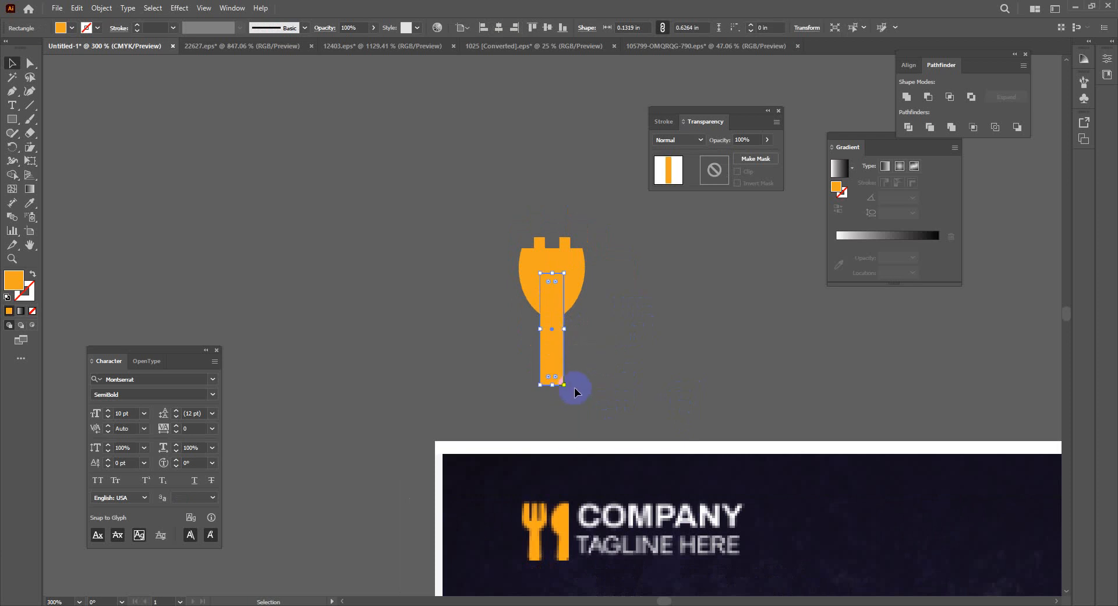
click(577, 396)
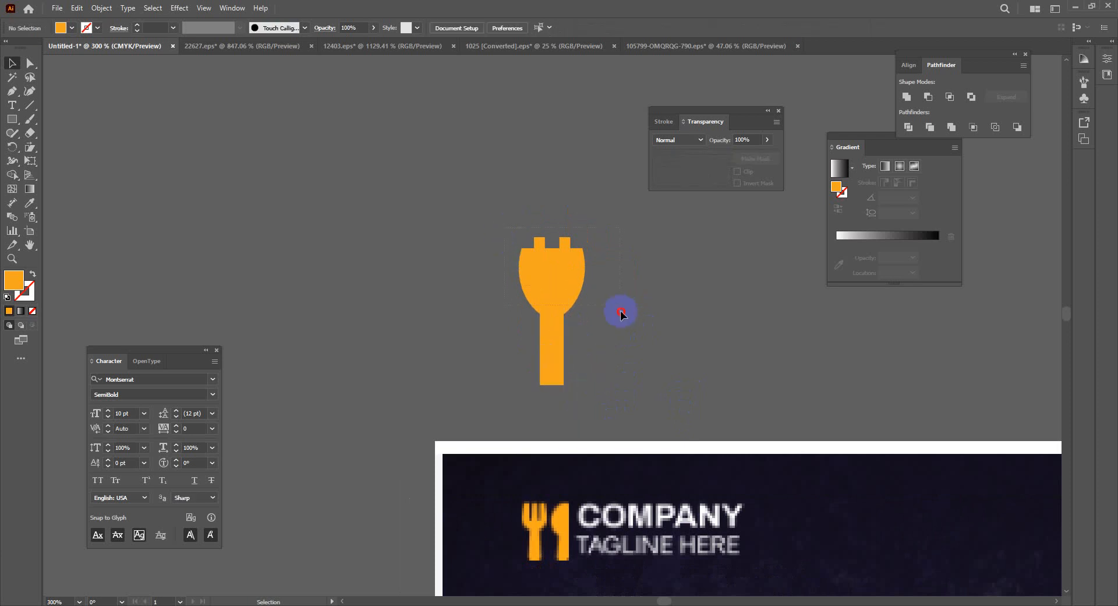
drag(621, 313, 476, 357)
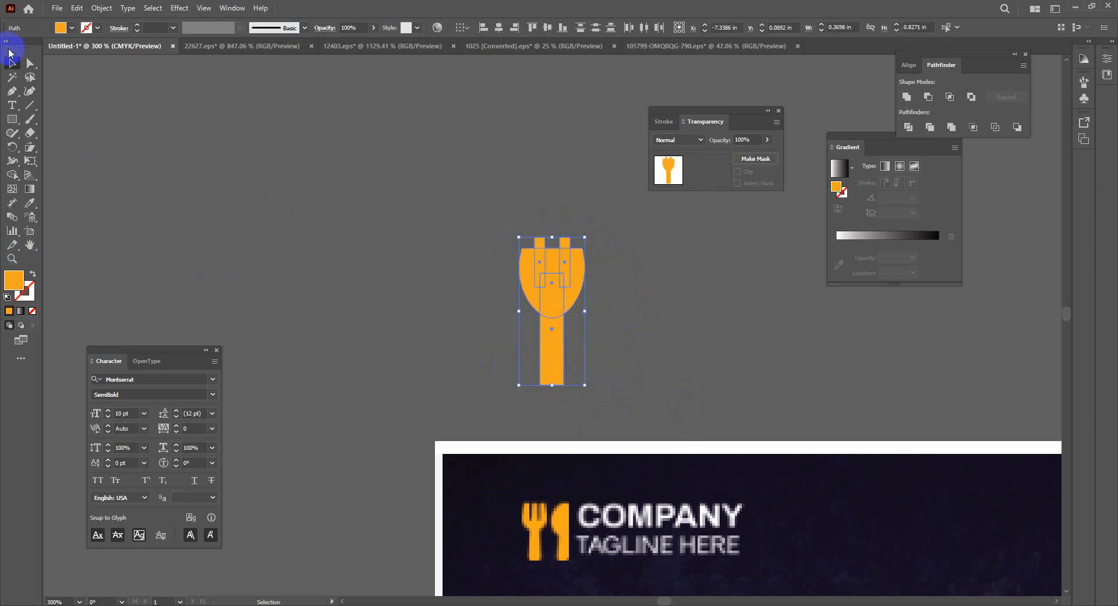
click(12, 174)
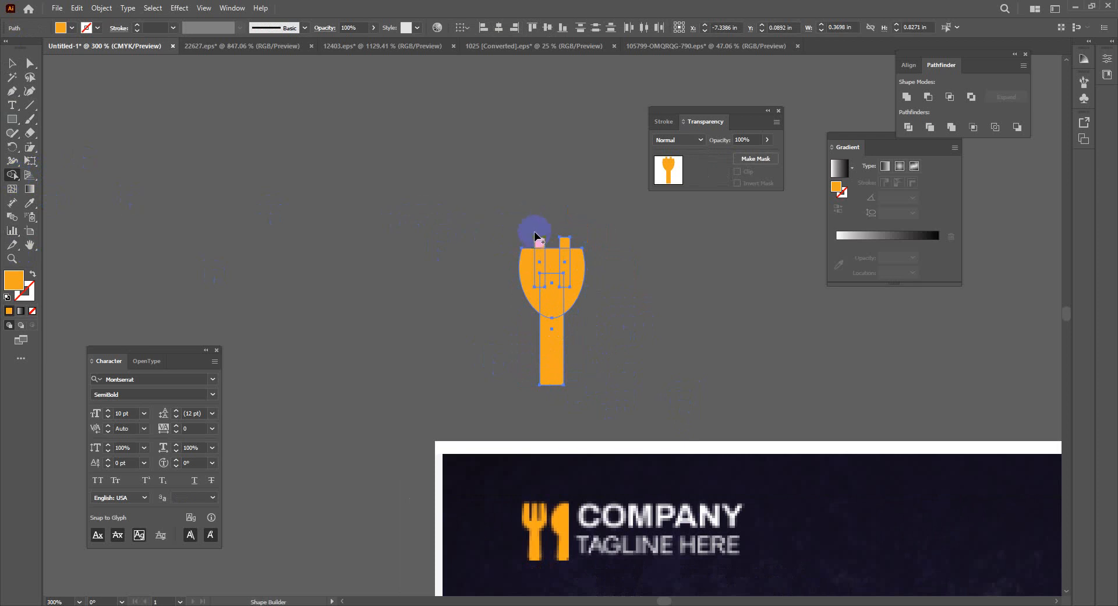
With Shape Builder, delete the slots under both prongs and merge the prongs into the cup
drag(540, 230, 542, 286)
drag(567, 217, 563, 285)
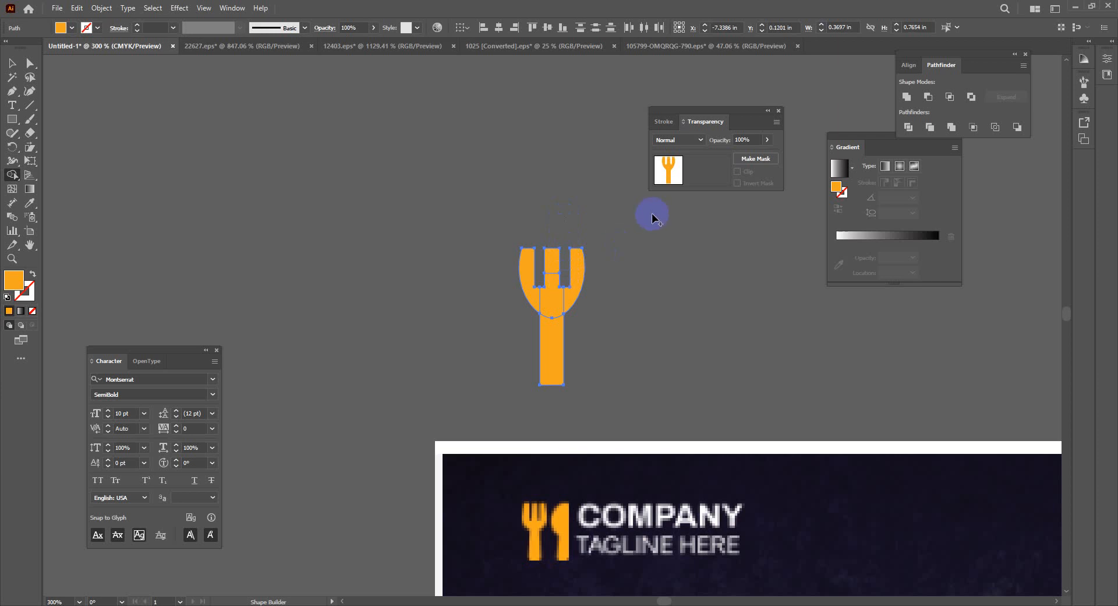
mouse_move(527, 253)
mouse_down()
mouse_move(543, 301)
mouse_move(553, 267)
mouse_move(568, 297)
mouse_move(550, 349)
mouse_up()
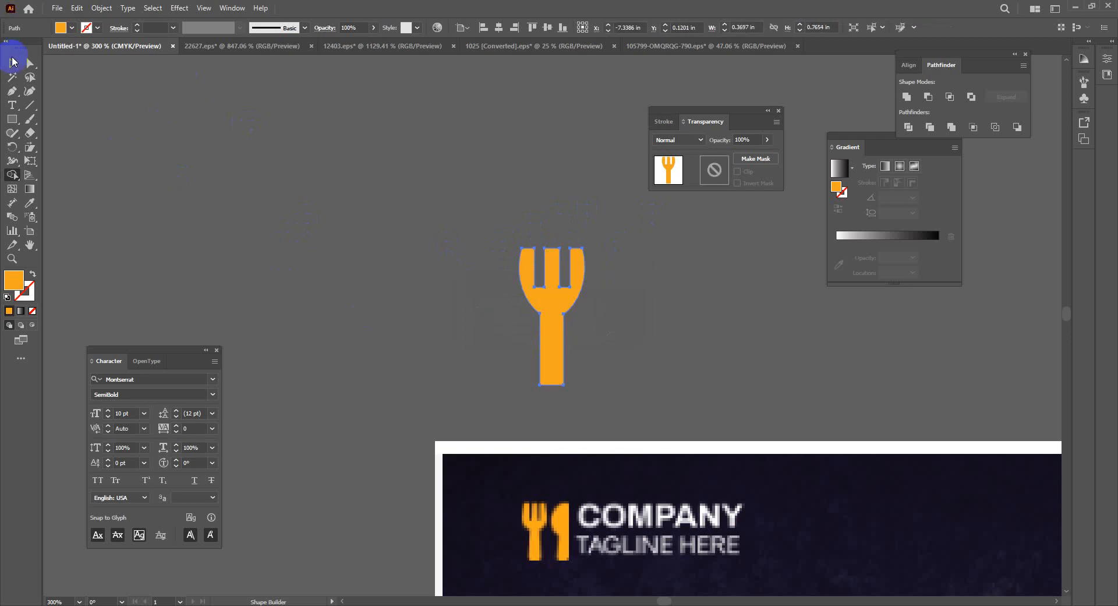
click(11, 64)
click(291, 222)
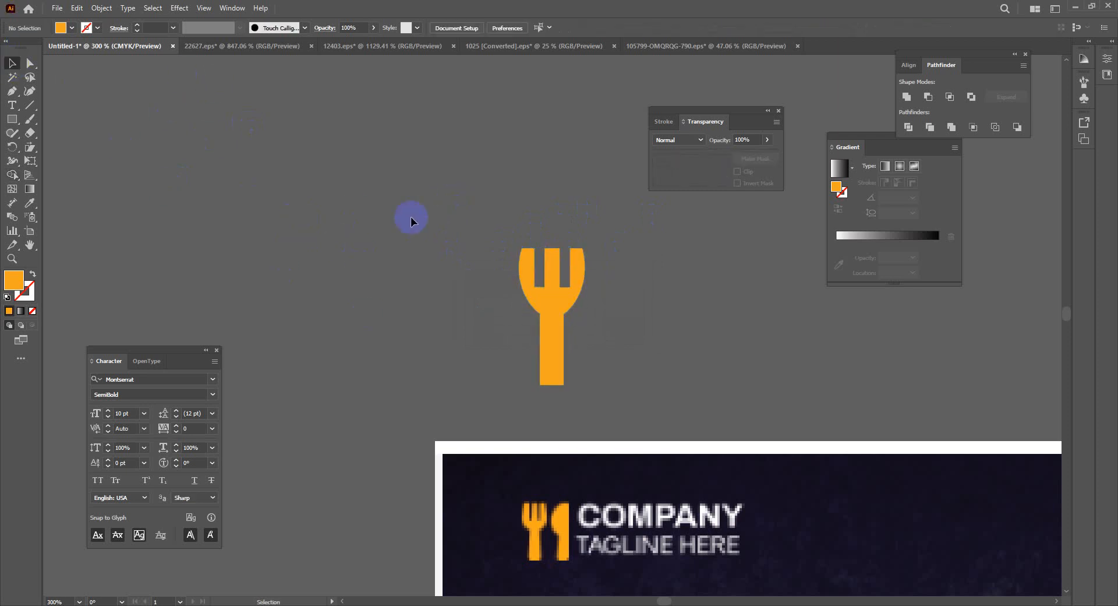
click(8, 63)
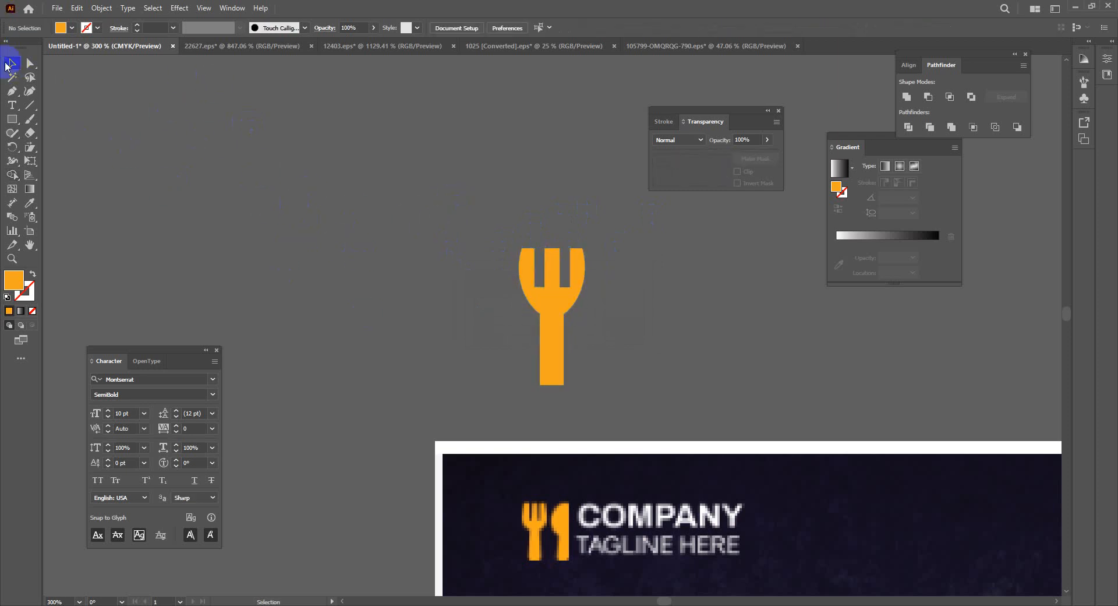
click(12, 119)
click(682, 232)
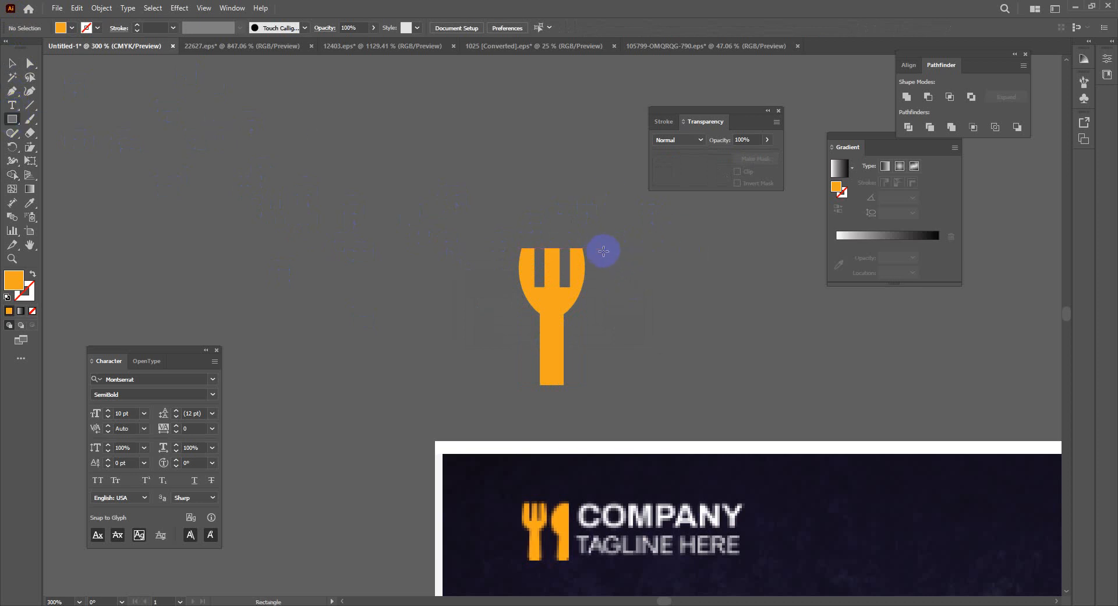
Draw a tall rectangle right of the fork with a circle over its top
drag(603, 250, 673, 385)
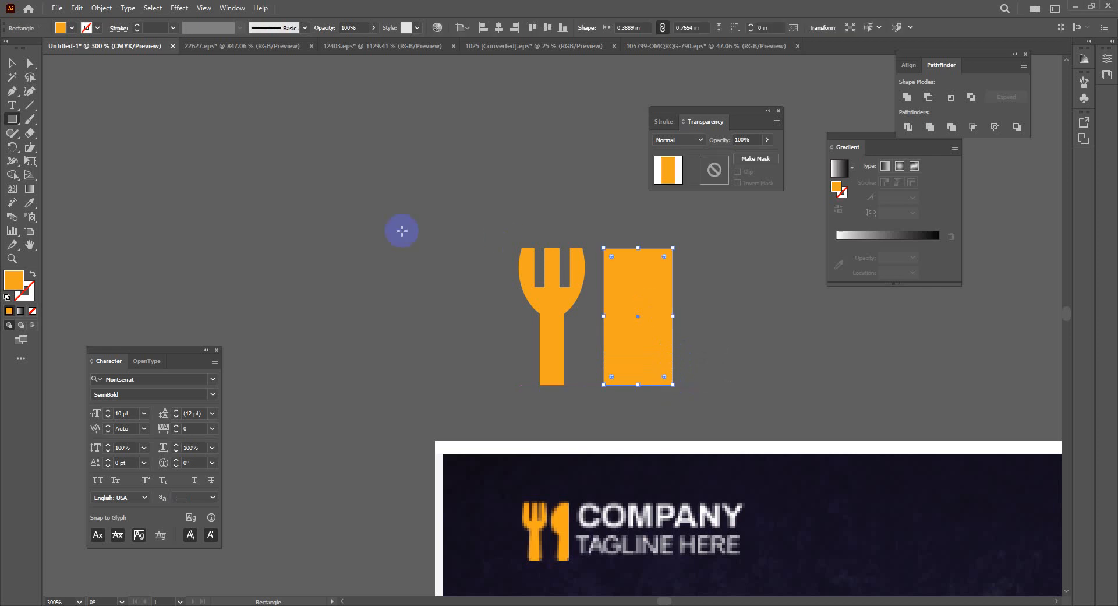
click(12, 119)
click(42, 151)
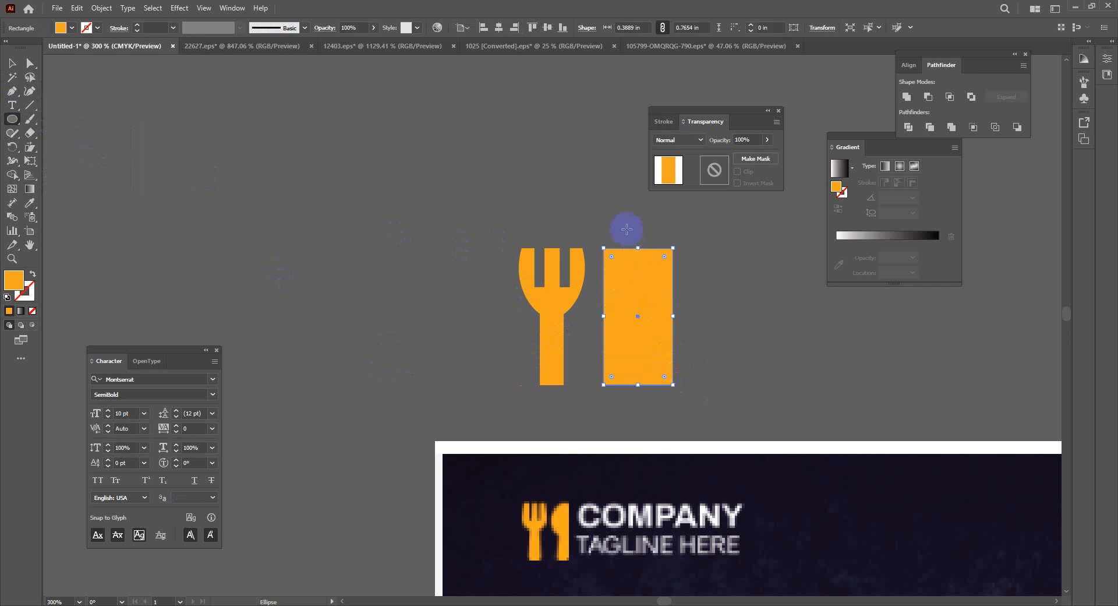
drag(627, 229, 703, 318)
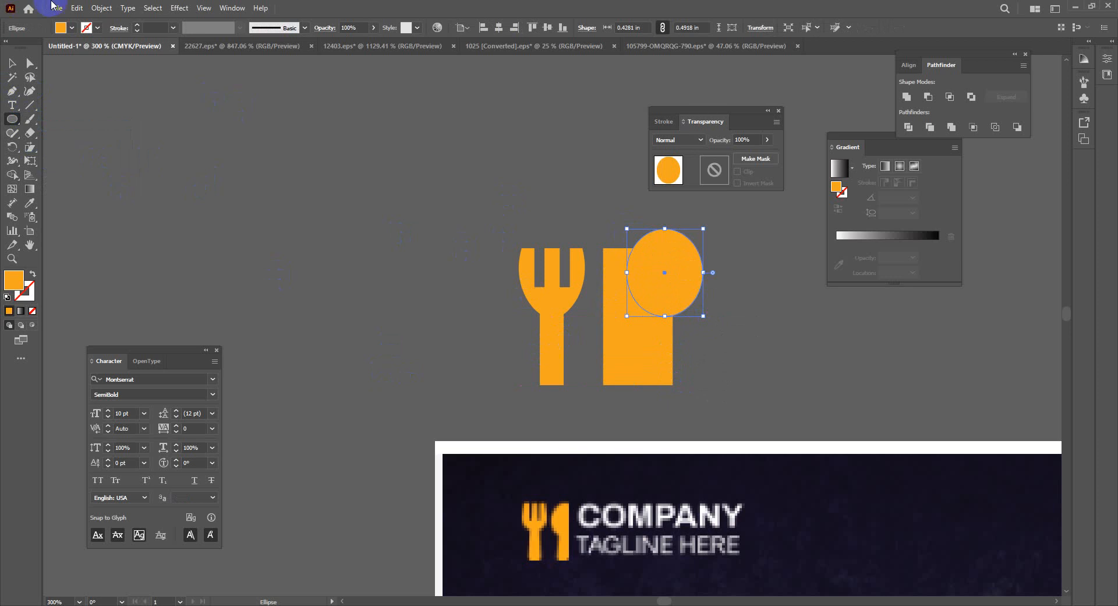
click(12, 62)
click(685, 276)
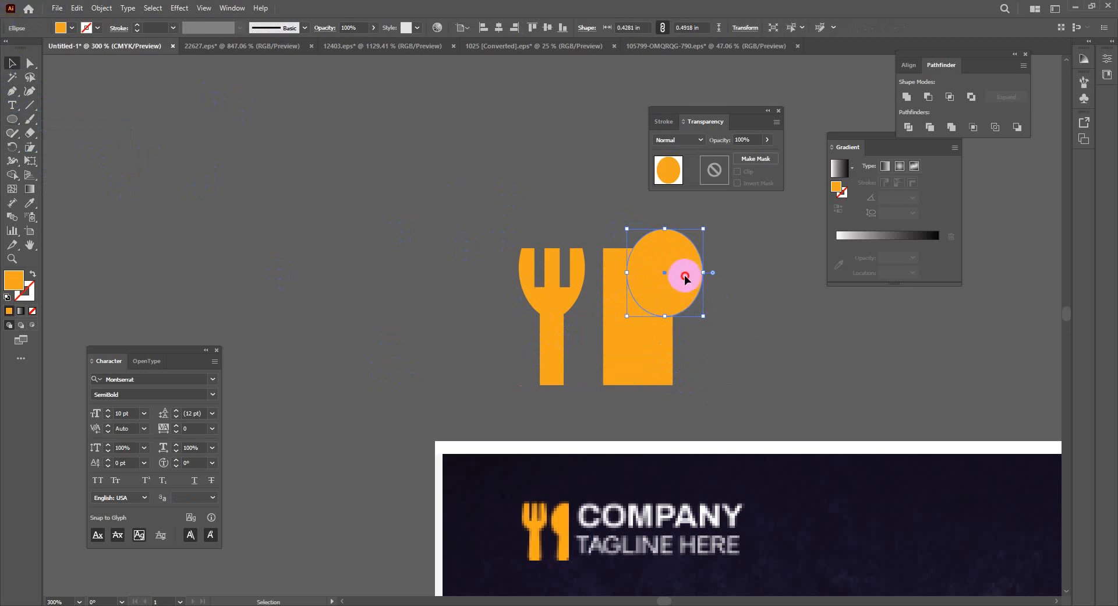
mouse_move(685, 276)
mouse_down()
mouse_move(705, 275)
mouse_move(683, 297)
mouse_move(671, 294)
mouse_move(690, 285)
mouse_up()
click(784, 343)
click(793, 316)
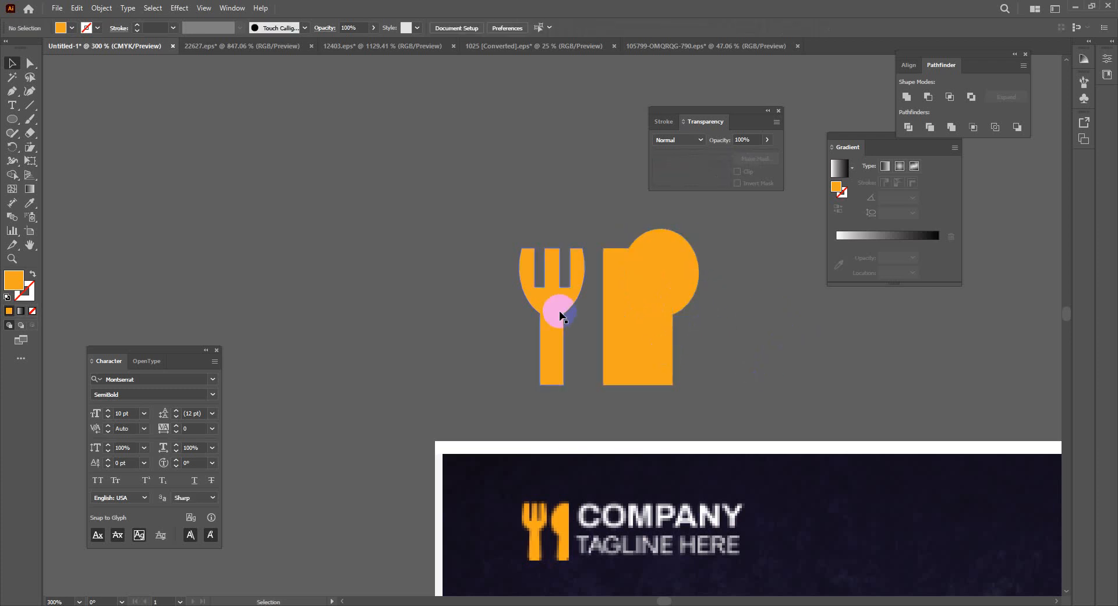
Draw a narrow bar, move it left of the fork and fill it blue
click(10, 120)
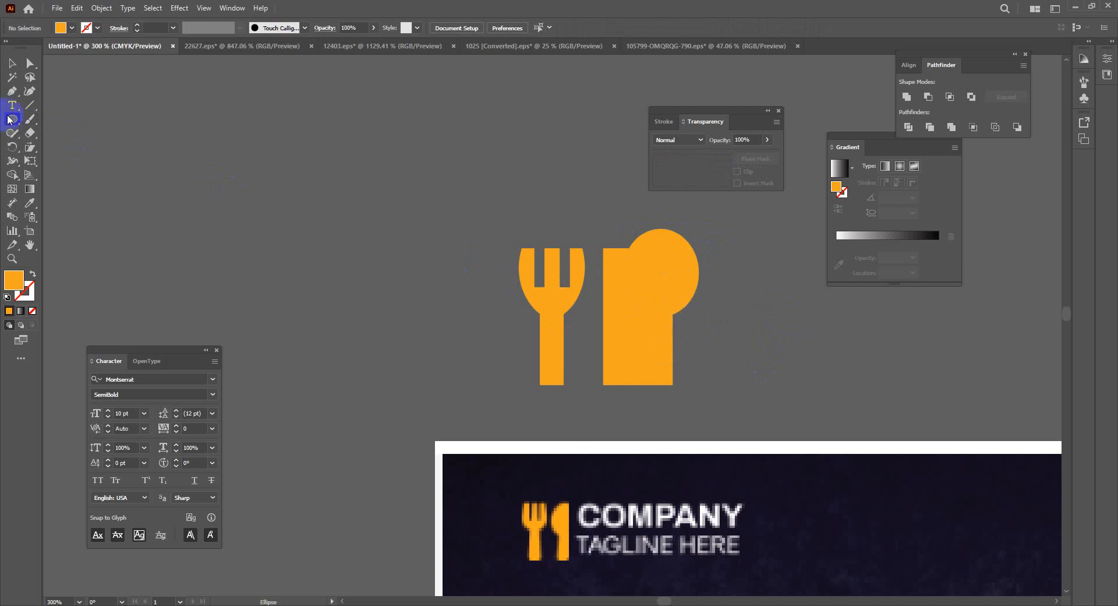
drag(9, 120, 52, 119)
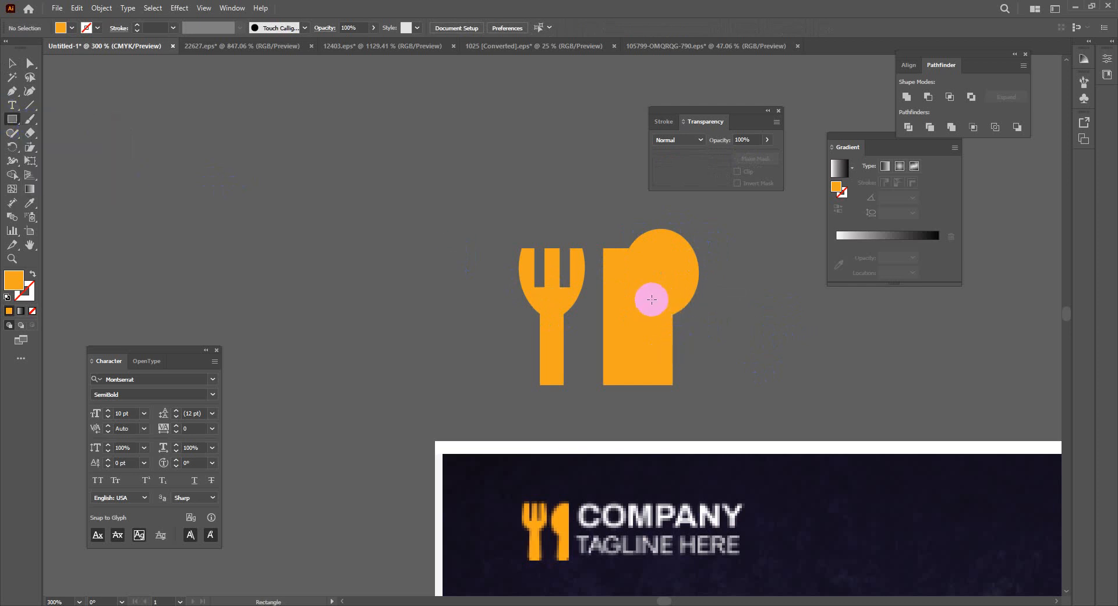
drag(645, 301, 673, 387)
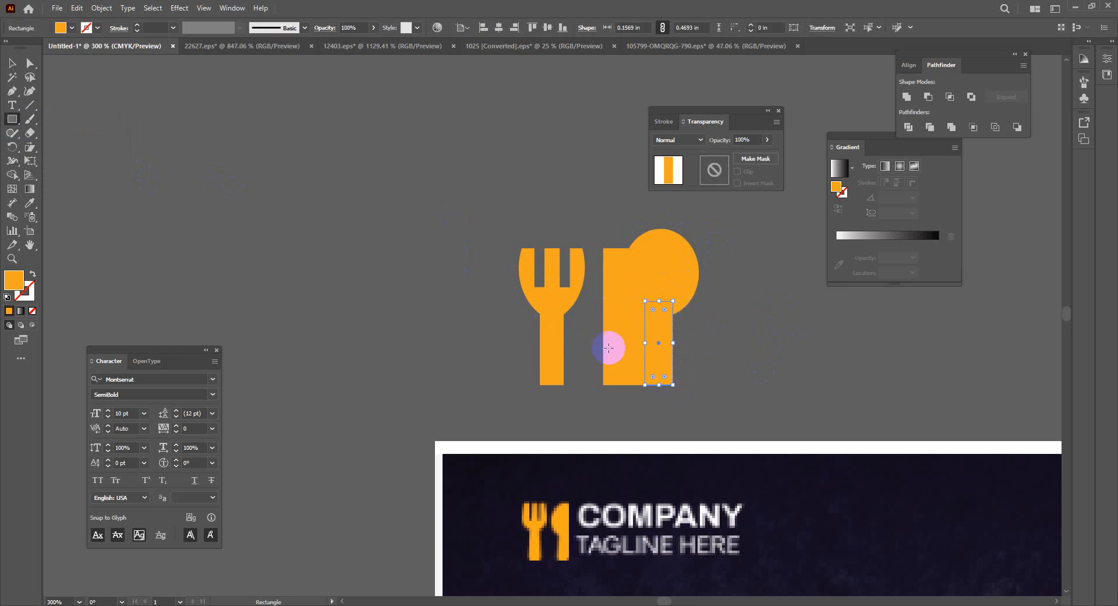
key(v)
drag(664, 330, 505, 325)
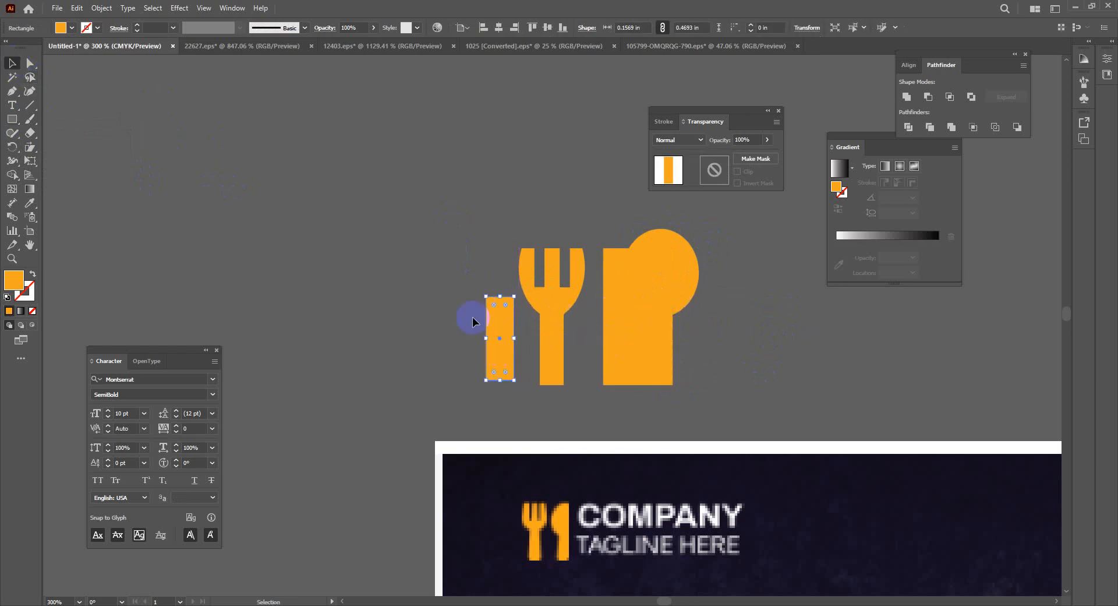
click(72, 27)
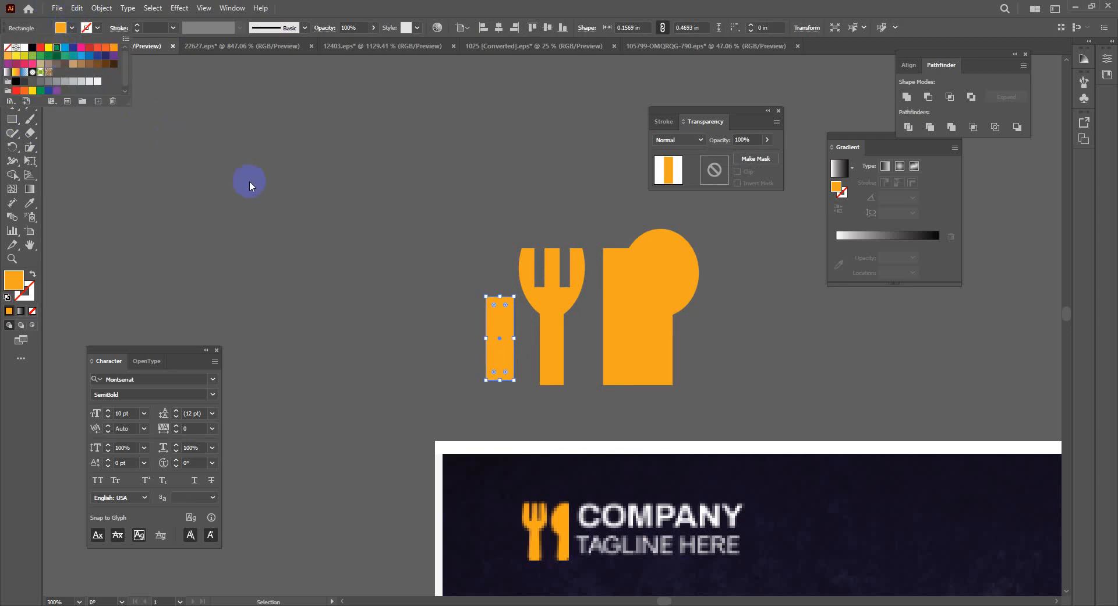
click(483, 311)
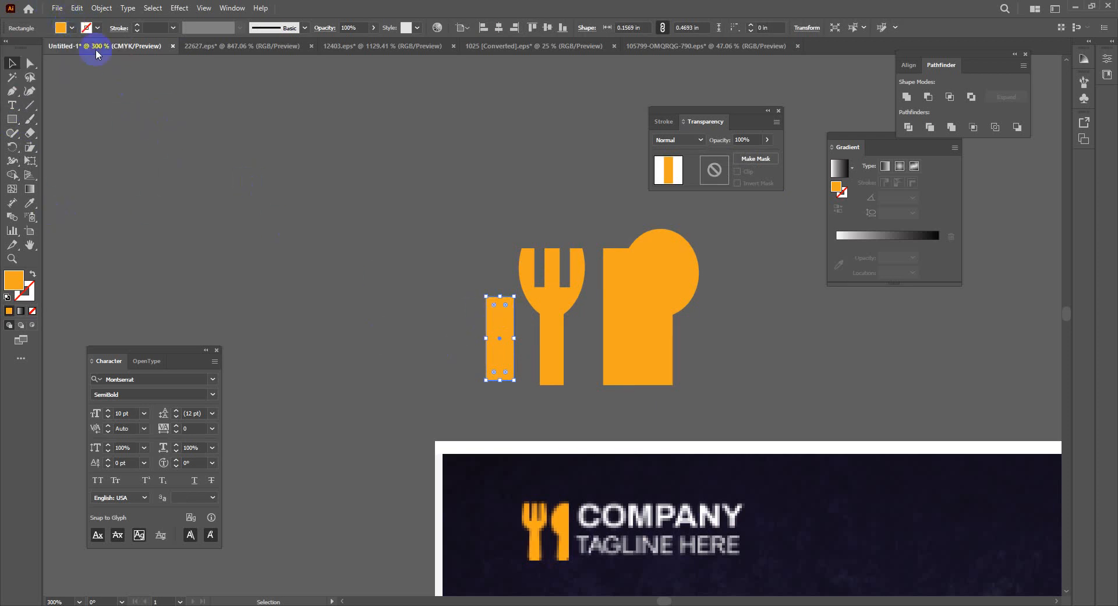
click(72, 27)
click(65, 47)
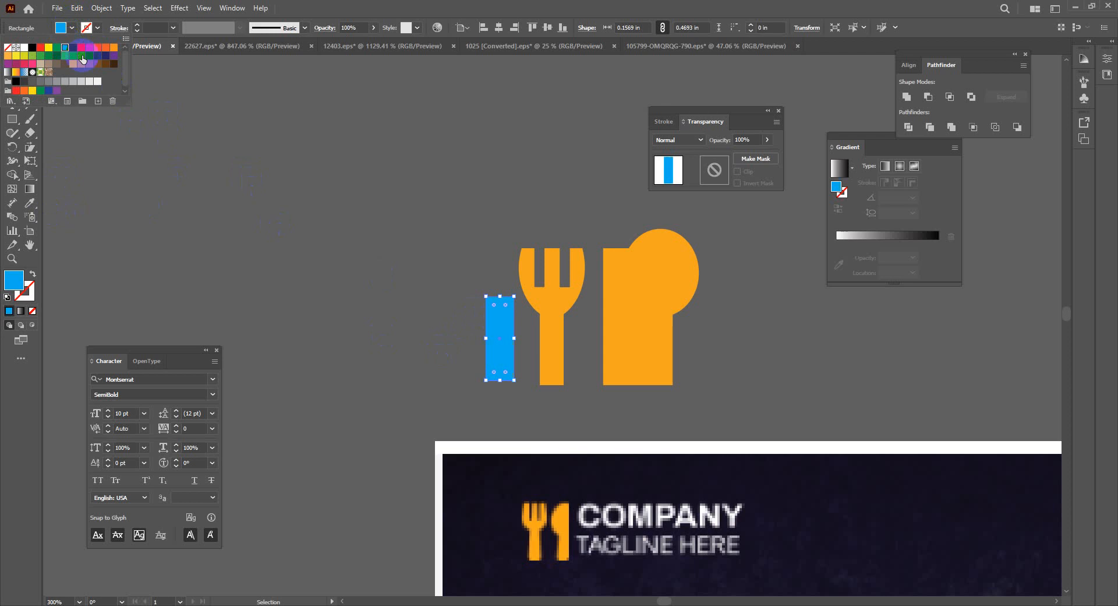
Move the blue bar onto the tall rectangle's right side
click(299, 270)
drag(491, 325, 709, 364)
click(781, 336)
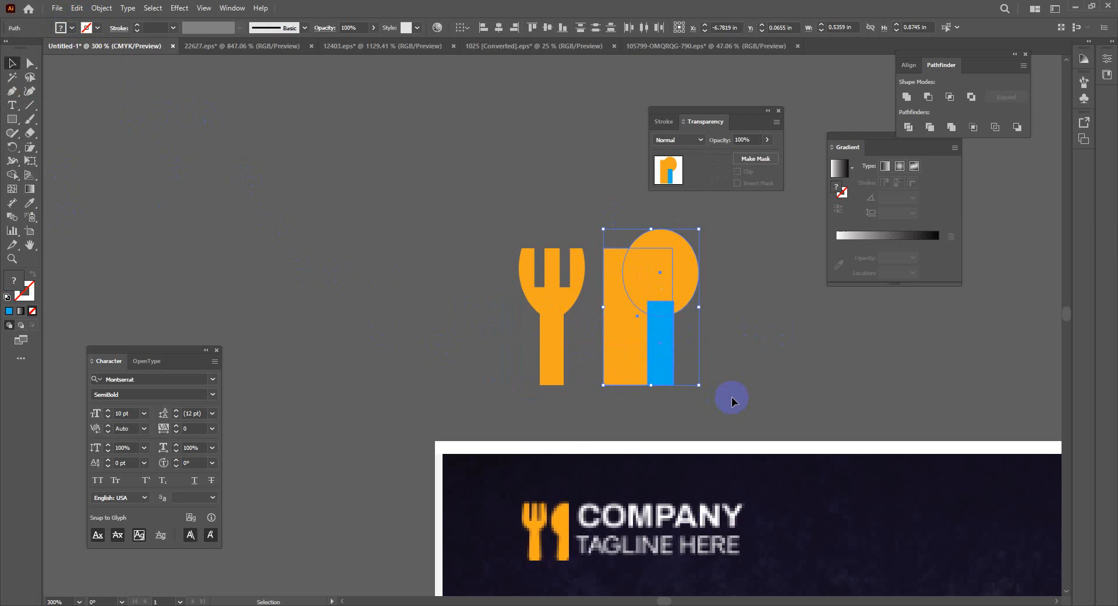
key(shift+m)
click(689, 298)
drag(683, 265, 701, 283)
click(771, 302)
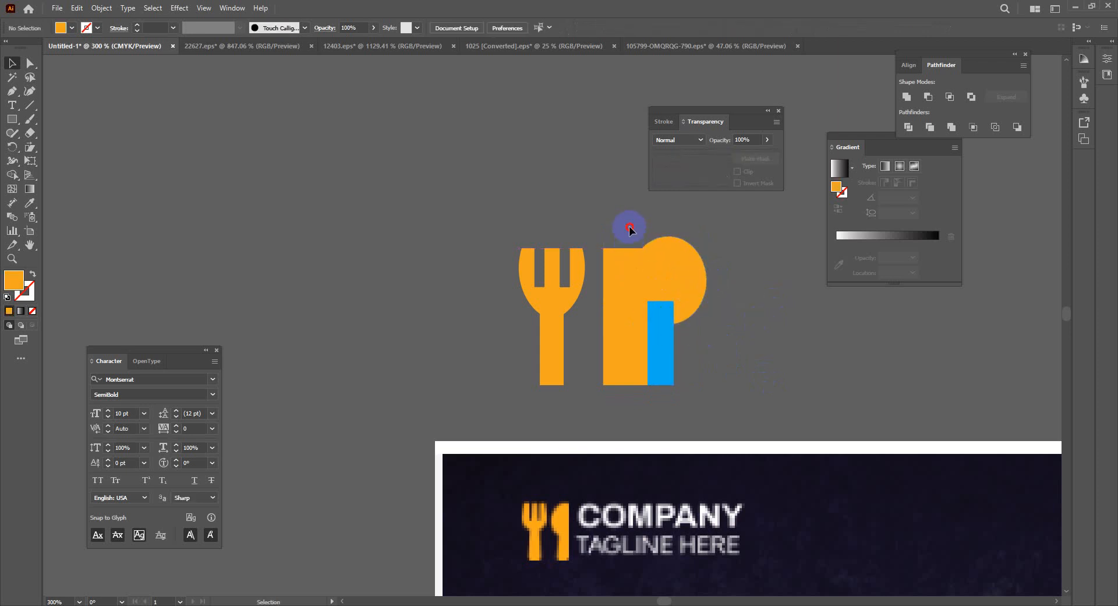
Nudge the circle slightly down and select the rectangle, circle and blue bar together
drag(631, 230, 745, 389)
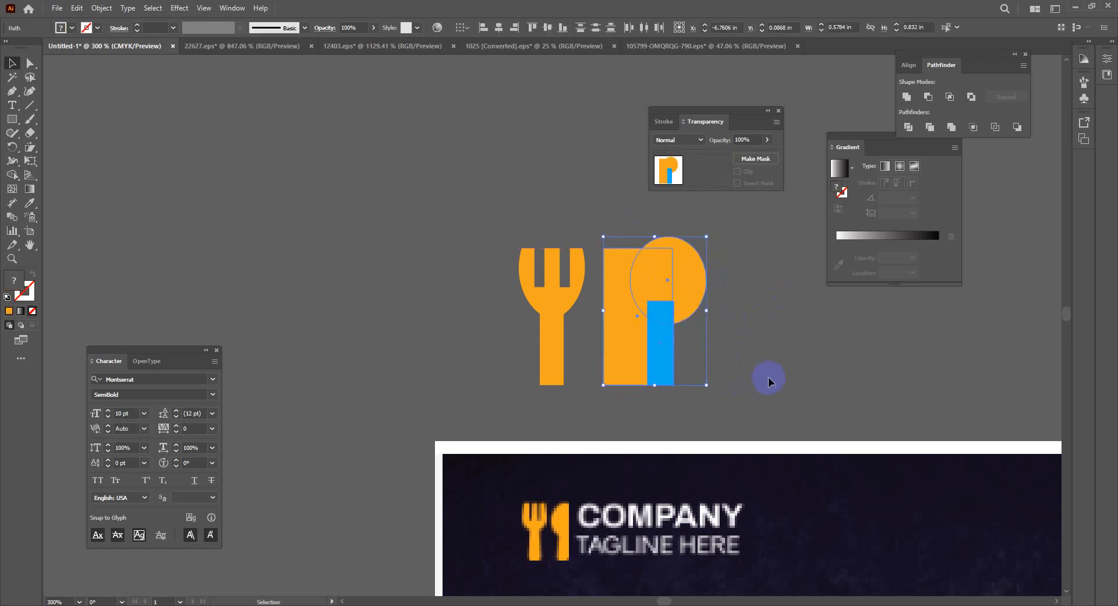
click(768, 377)
drag(699, 275, 700, 288)
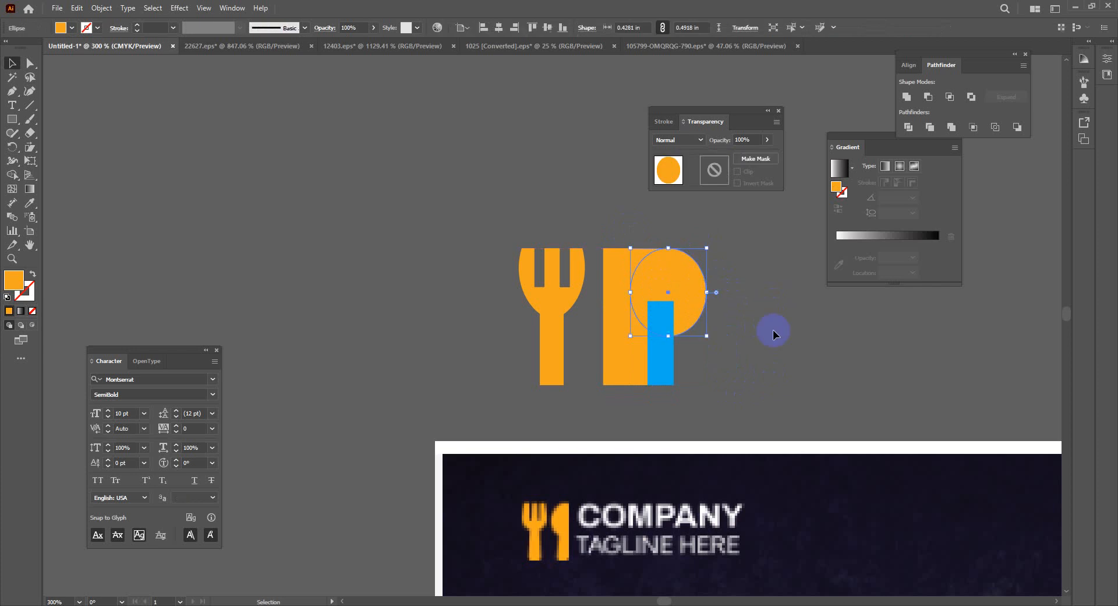
drag(712, 367, 670, 350)
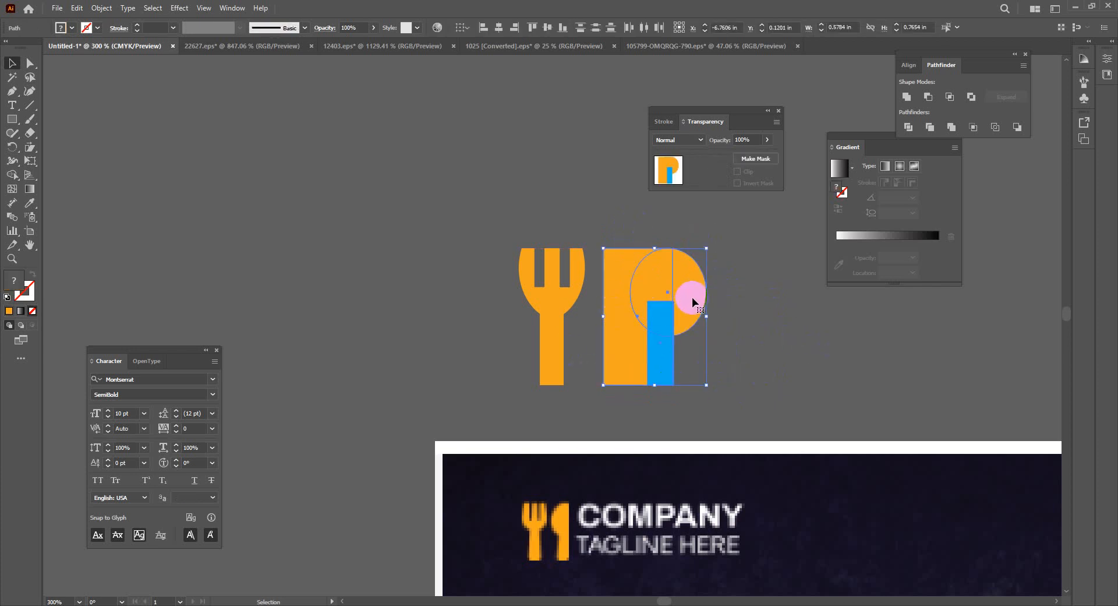
click(700, 279)
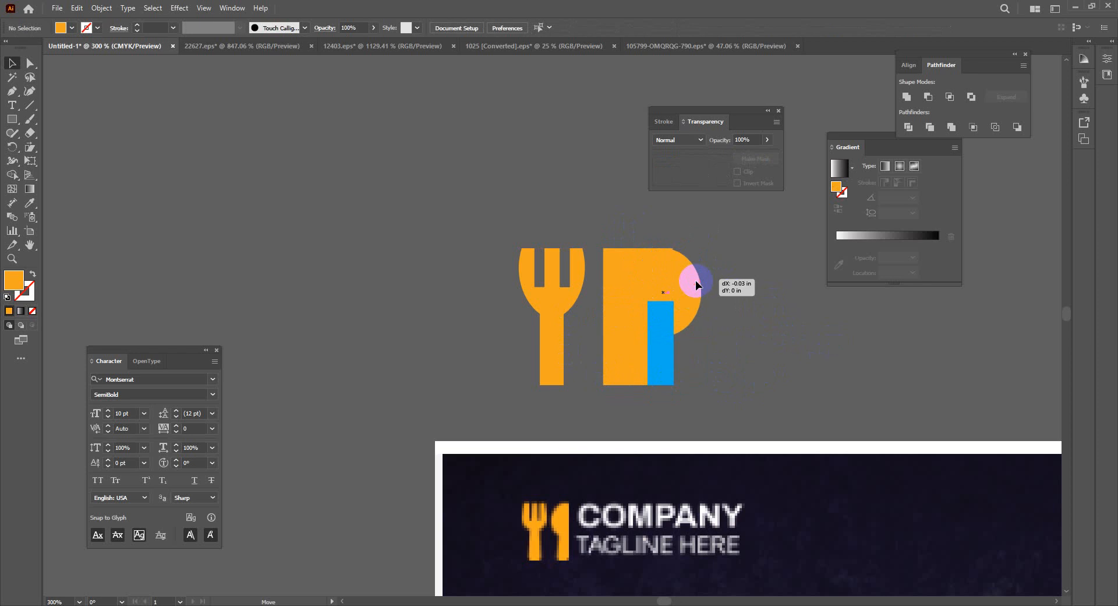
click(696, 281)
click(778, 333)
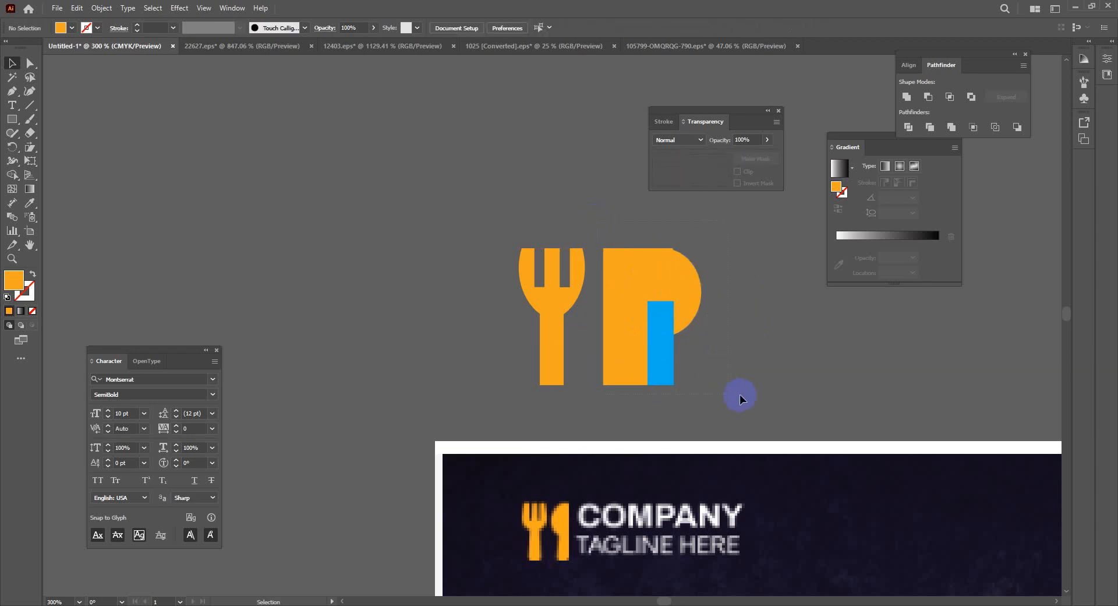
drag(740, 396, 738, 395)
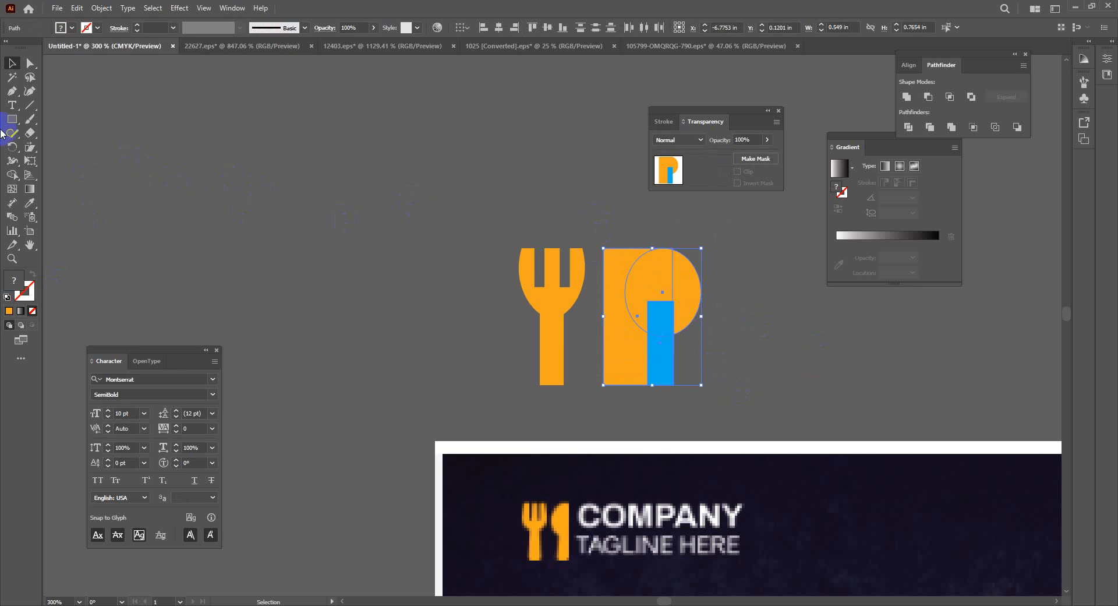
Remove the rectangle's left region with Shape Builder, undoing the extra deletion
click(11, 175)
drag(602, 297, 617, 320)
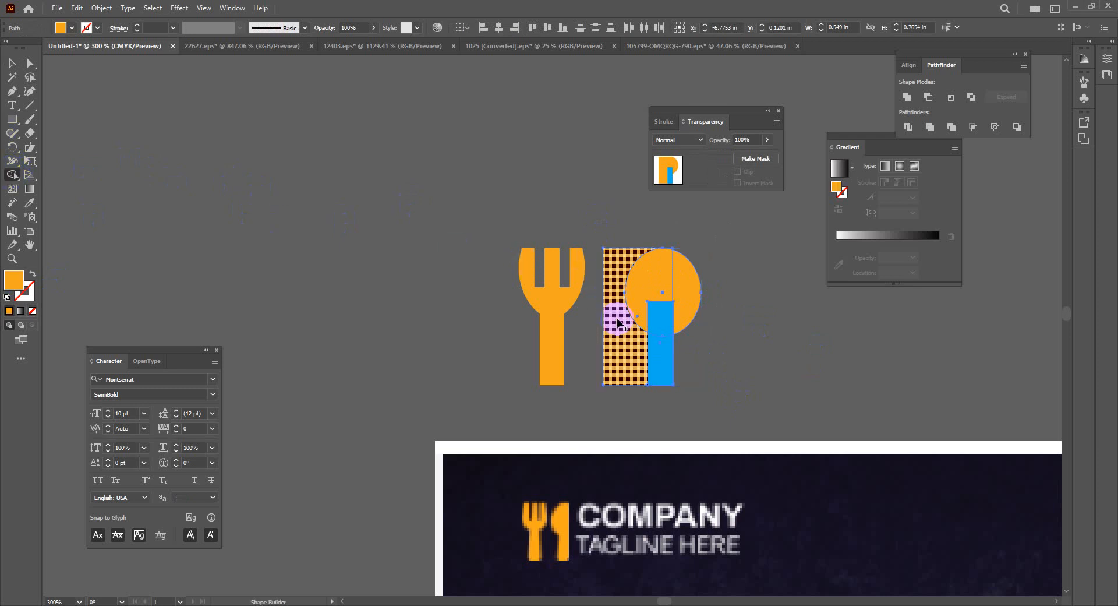
click(693, 282)
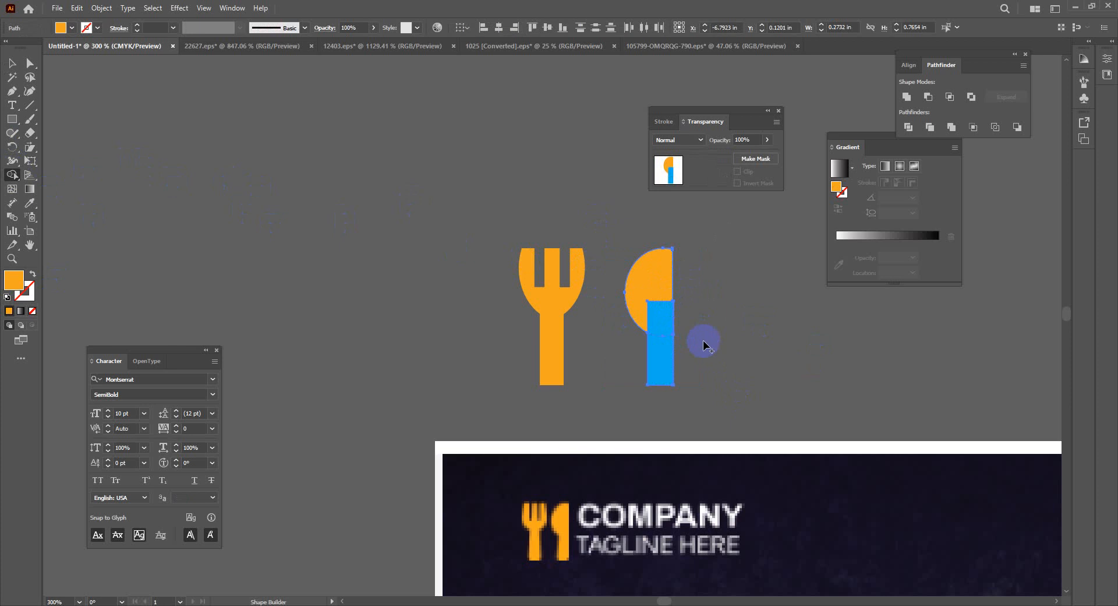
key(ctrl+z)
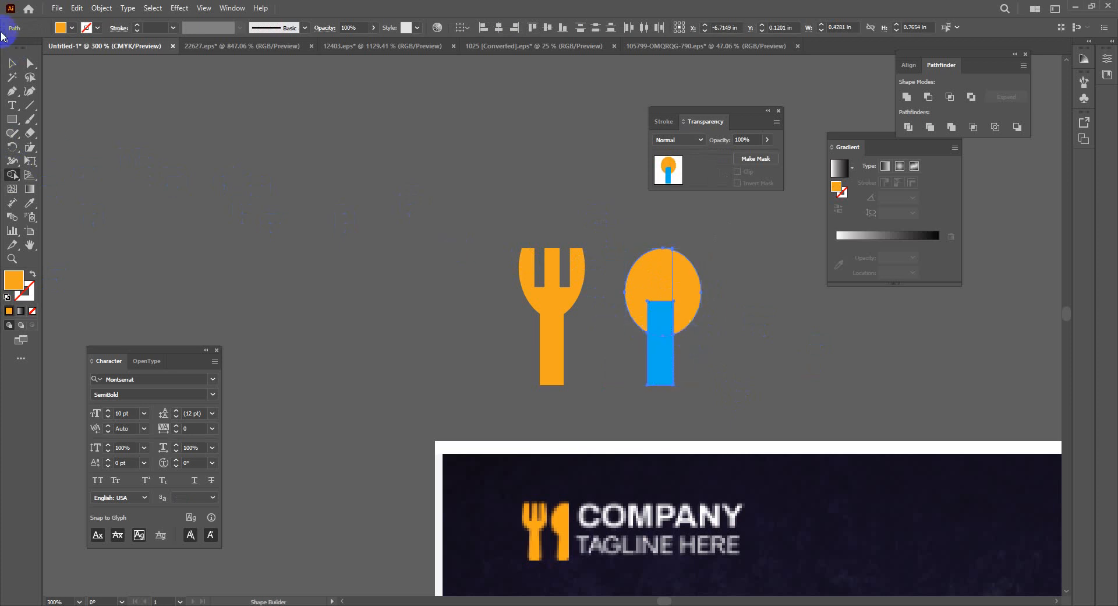
click(11, 62)
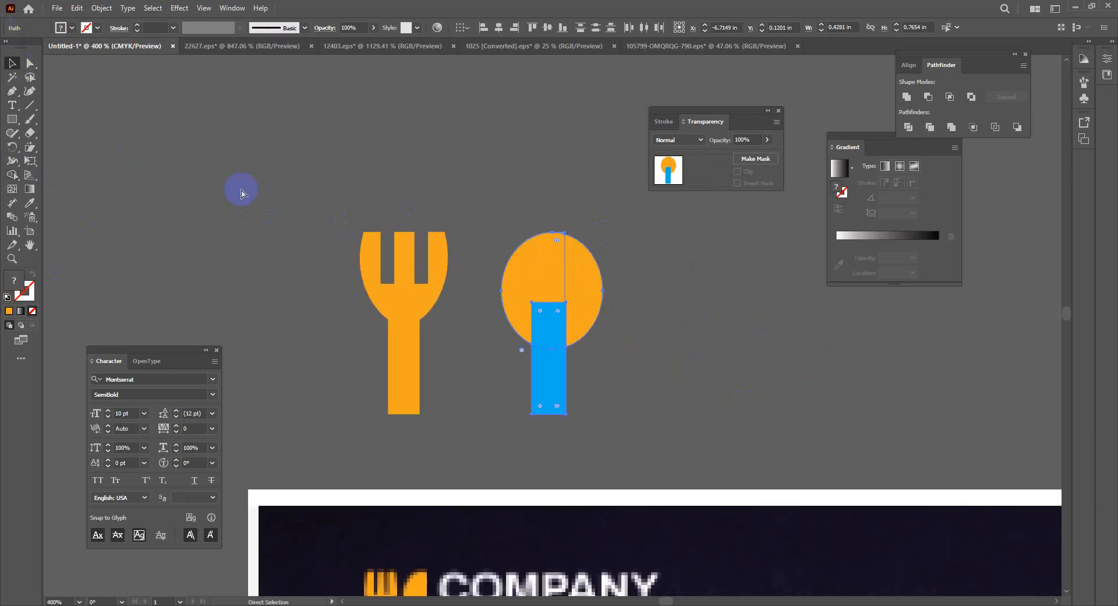
Zoom in, reposition the blue bar, and select the orange circle and bar together
key(ctrl+equal)
key(ctrl+equal)
key(ctrl+equal)
key(ctrl+equal)
click(782, 359)
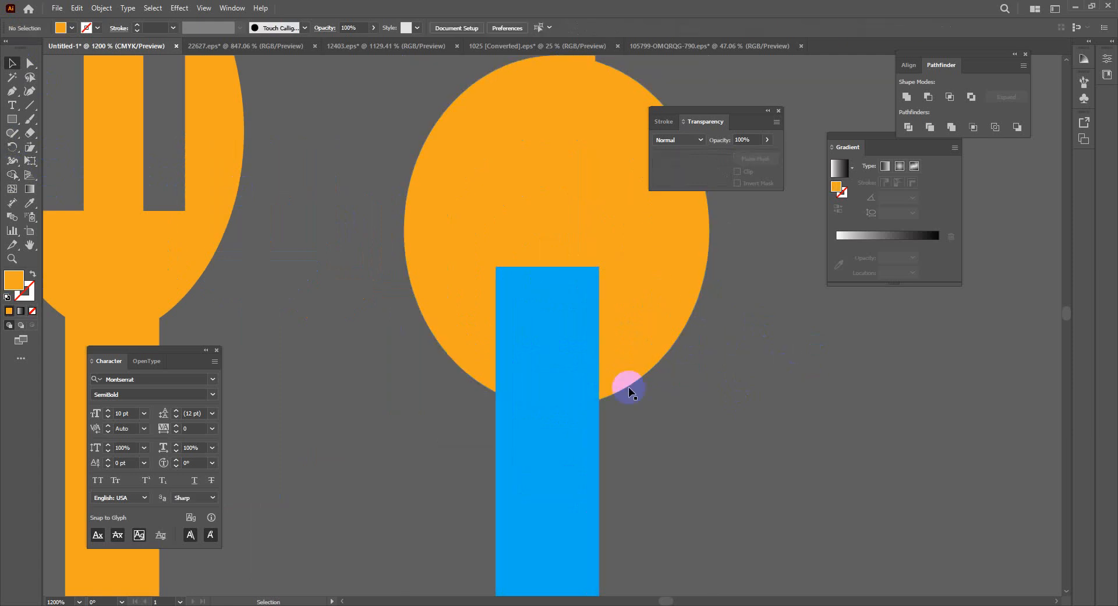
drag(576, 457, 581, 452)
click(843, 452)
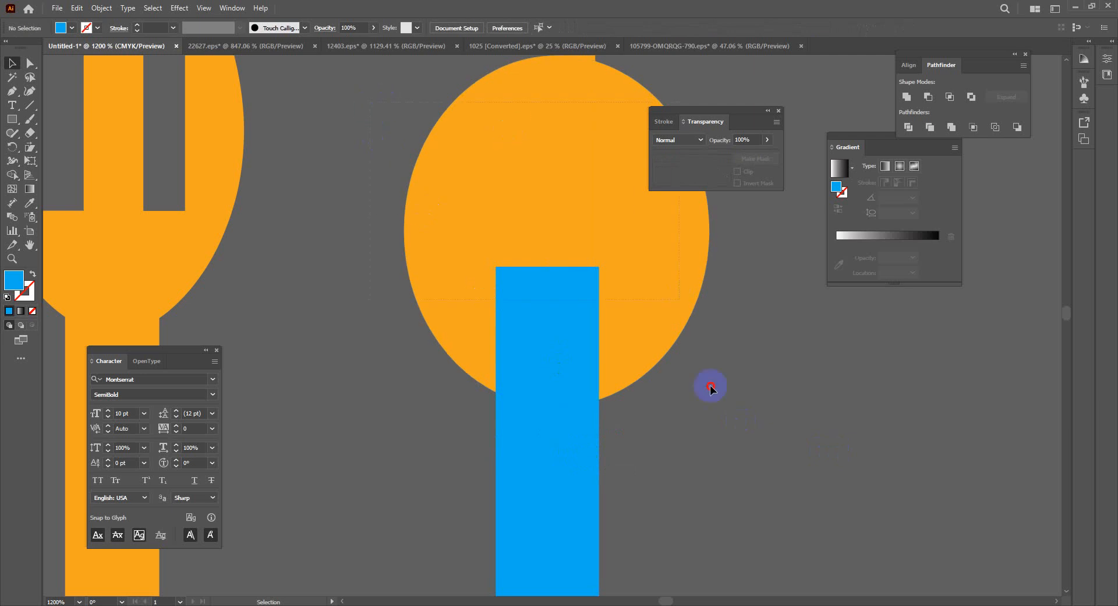
drag(745, 501, 583, 384)
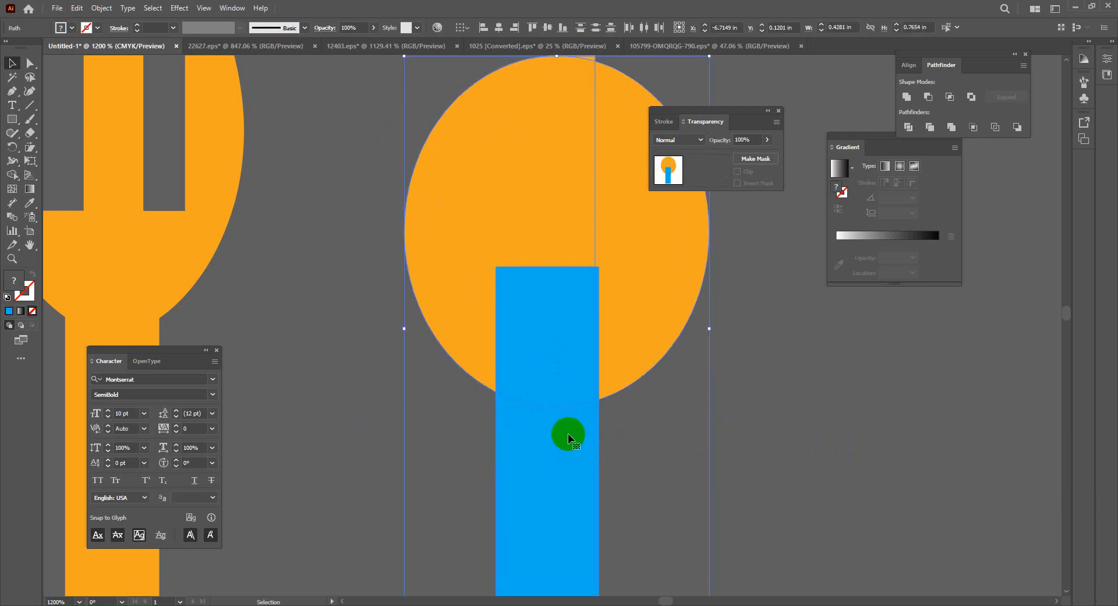
click(791, 449)
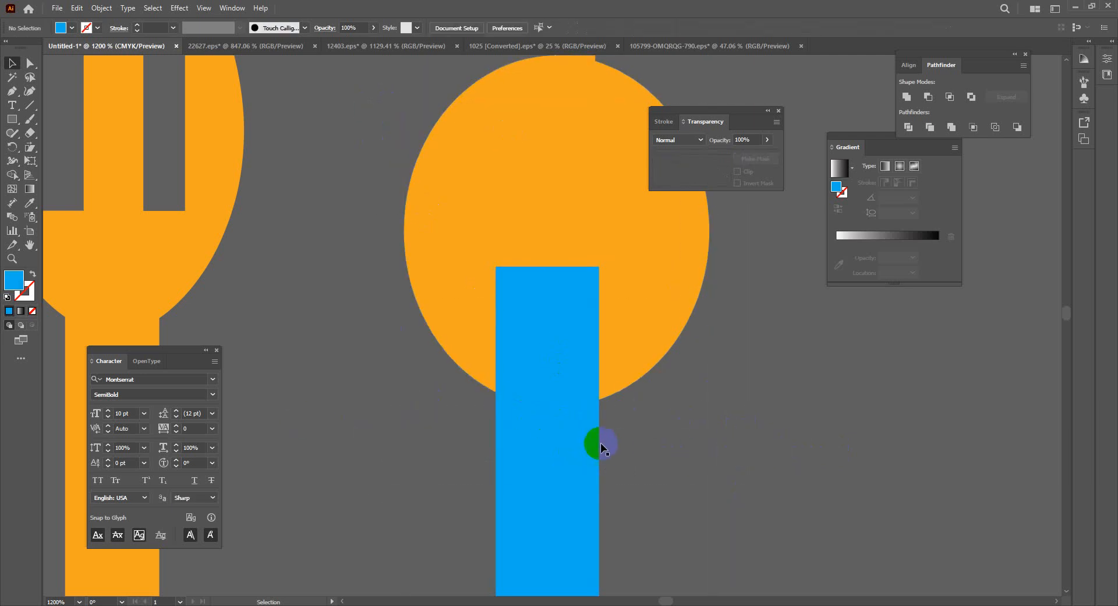
drag(591, 445, 587, 445)
click(435, 211)
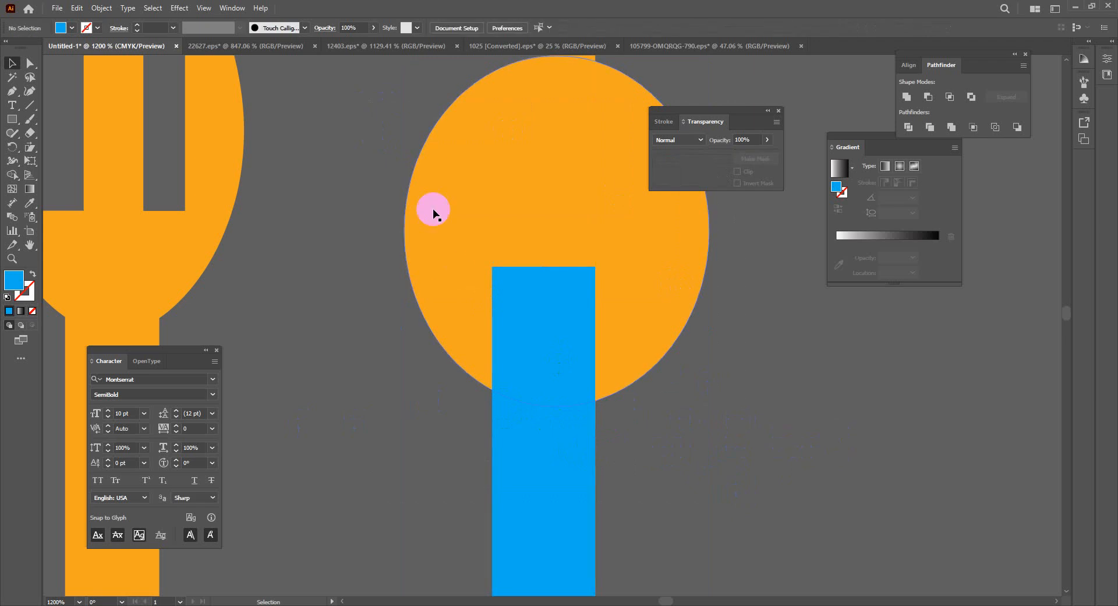
drag(773, 517, 452, 259)
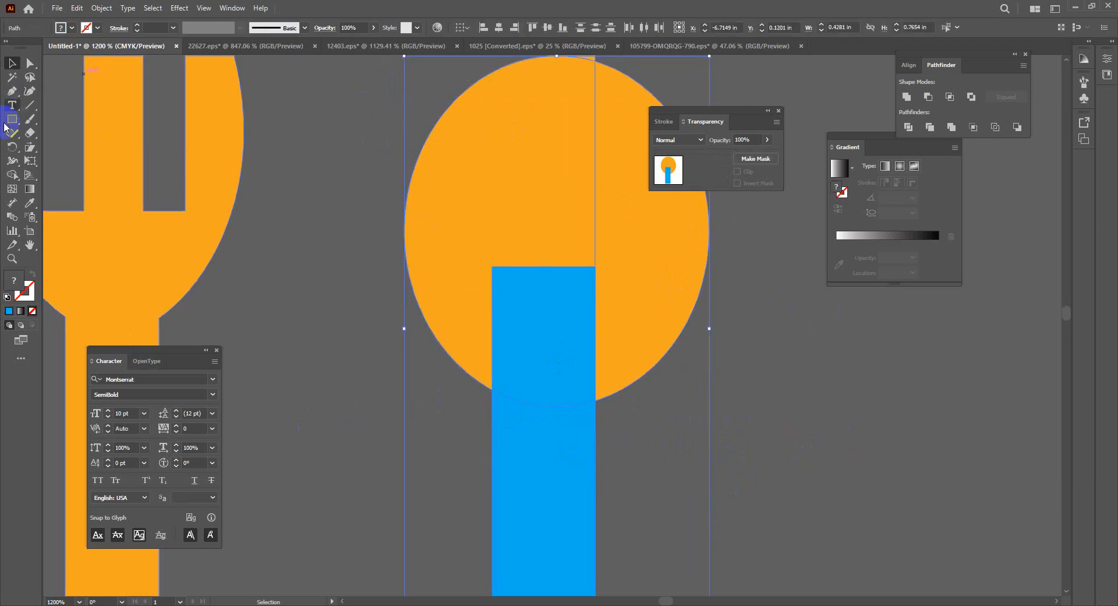
Delete the circle's right half, merge the rest with the bar, and Eyedropper the fork's orange
click(12, 174)
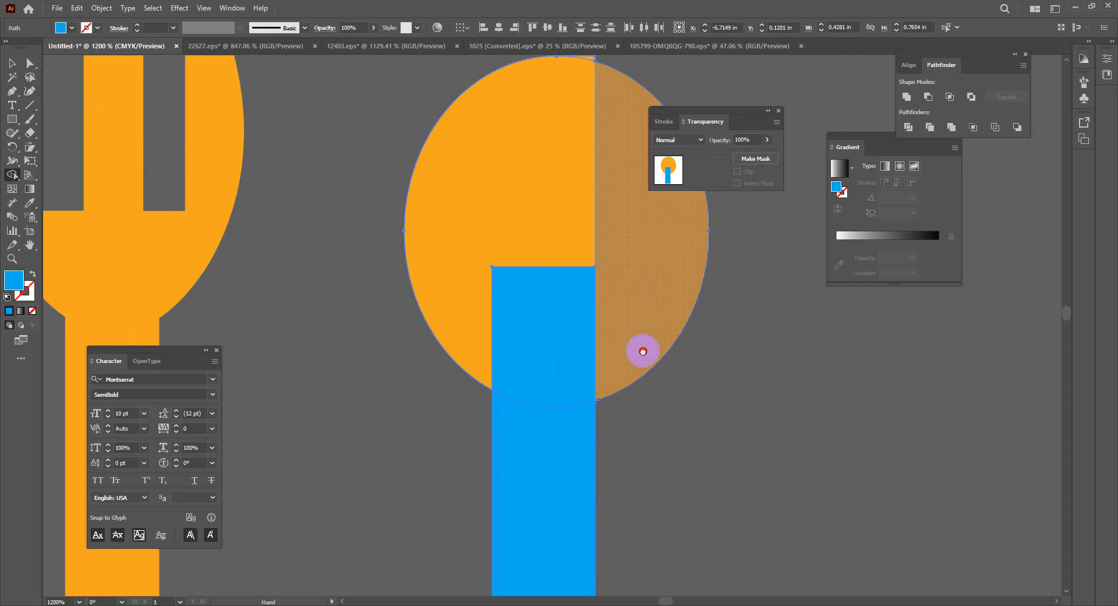
scroll(643, 352, up, 3)
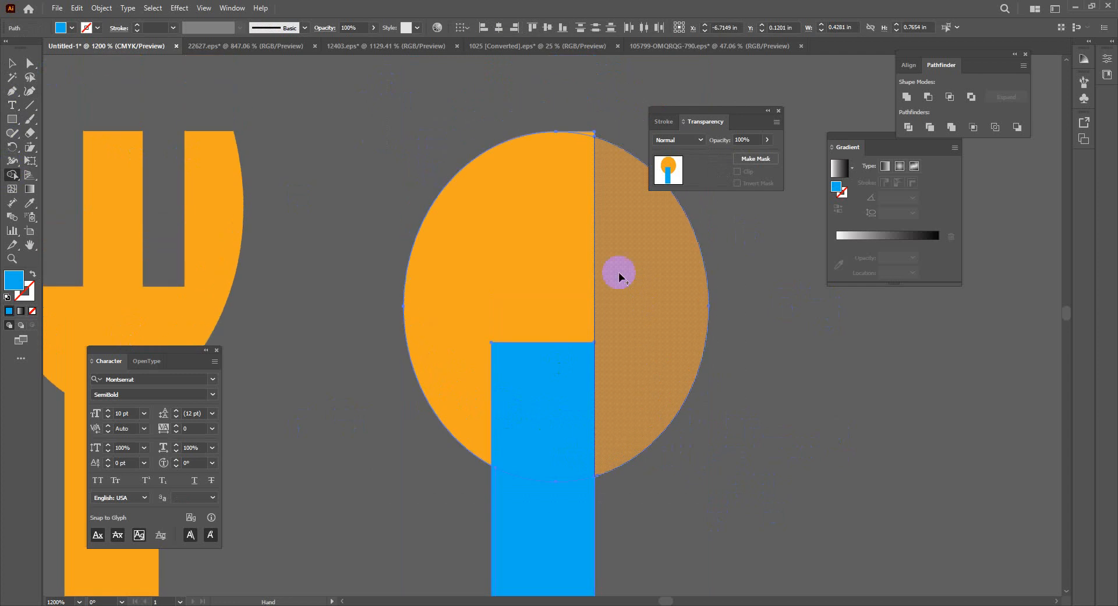
alt+click(616, 173)
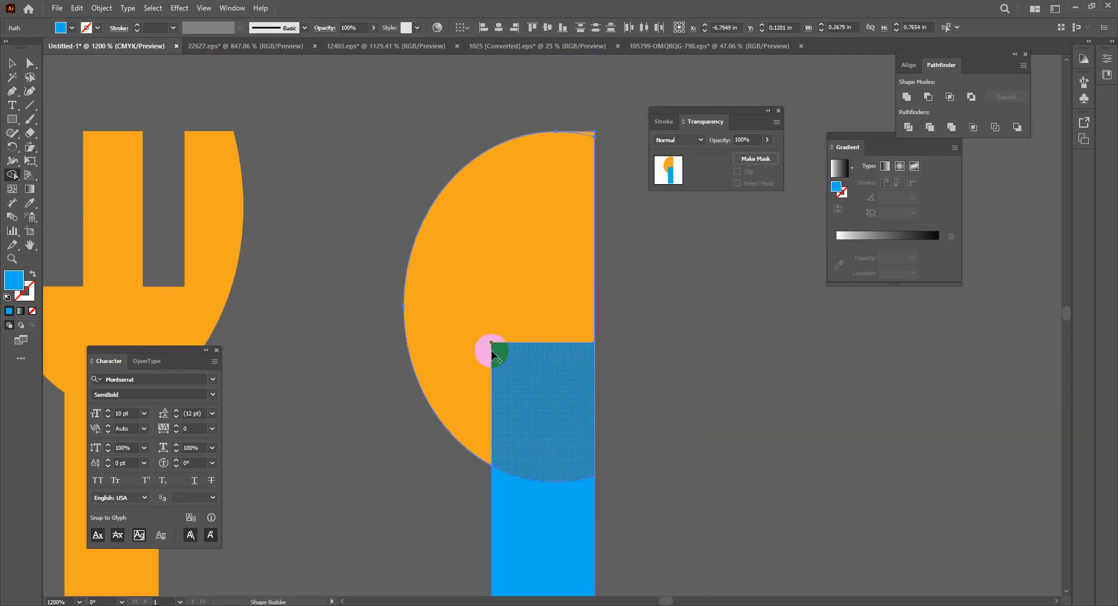
mouse_move(492, 352)
mouse_down()
mouse_move(486, 219)
mouse_move(584, 140)
mouse_up()
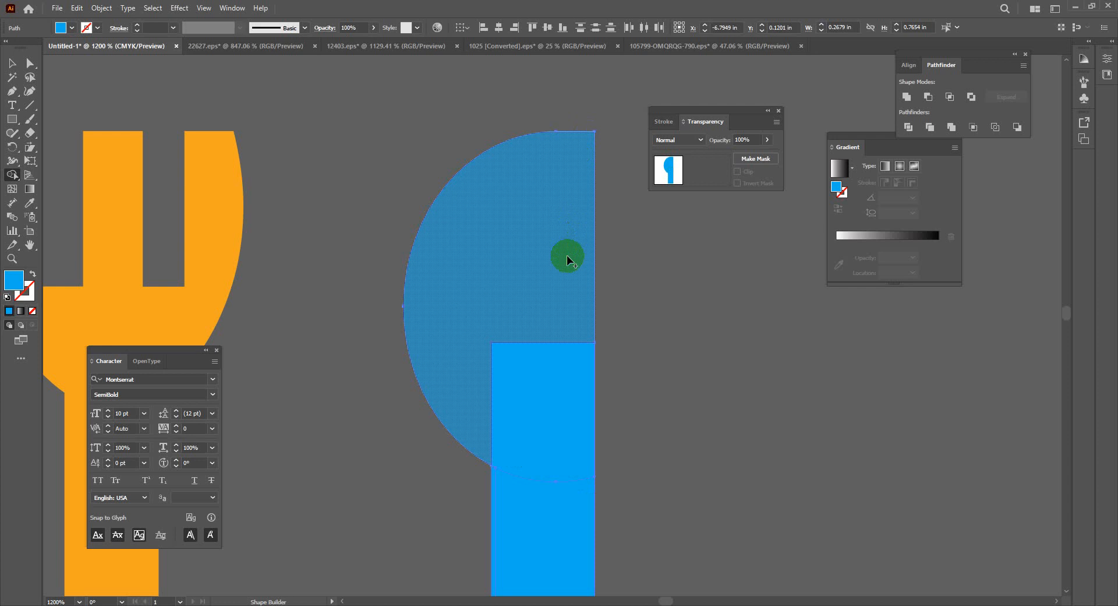
mouse_move(567, 252)
mouse_down()
mouse_move(547, 499)
mouse_move(519, 517)
mouse_move(519, 252)
mouse_move(537, 297)
mouse_move(497, 308)
mouse_move(444, 192)
mouse_up()
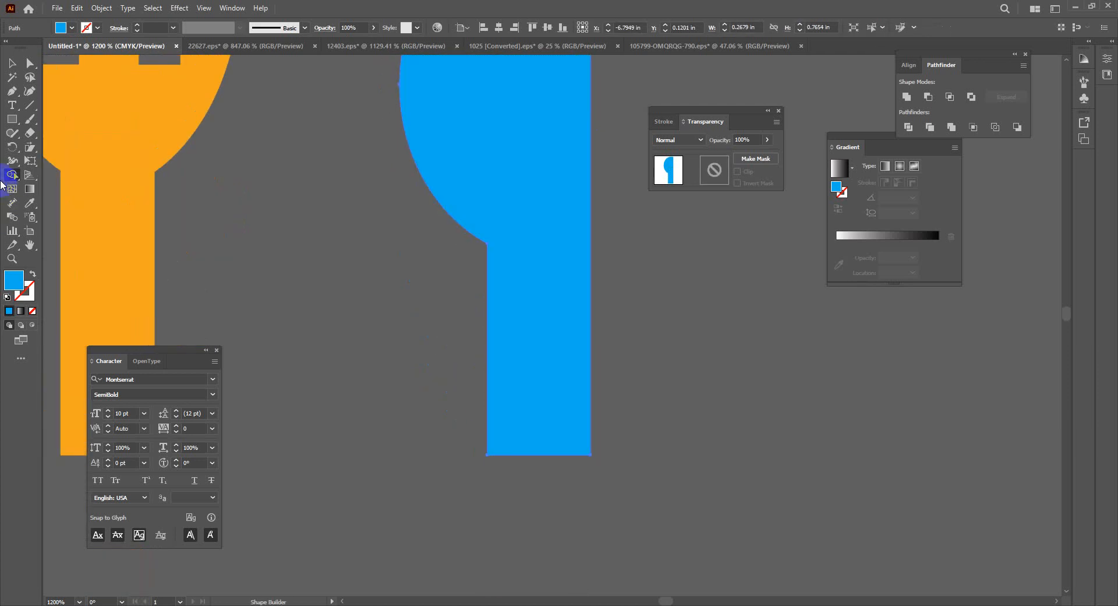
click(30, 203)
click(76, 207)
click(12, 63)
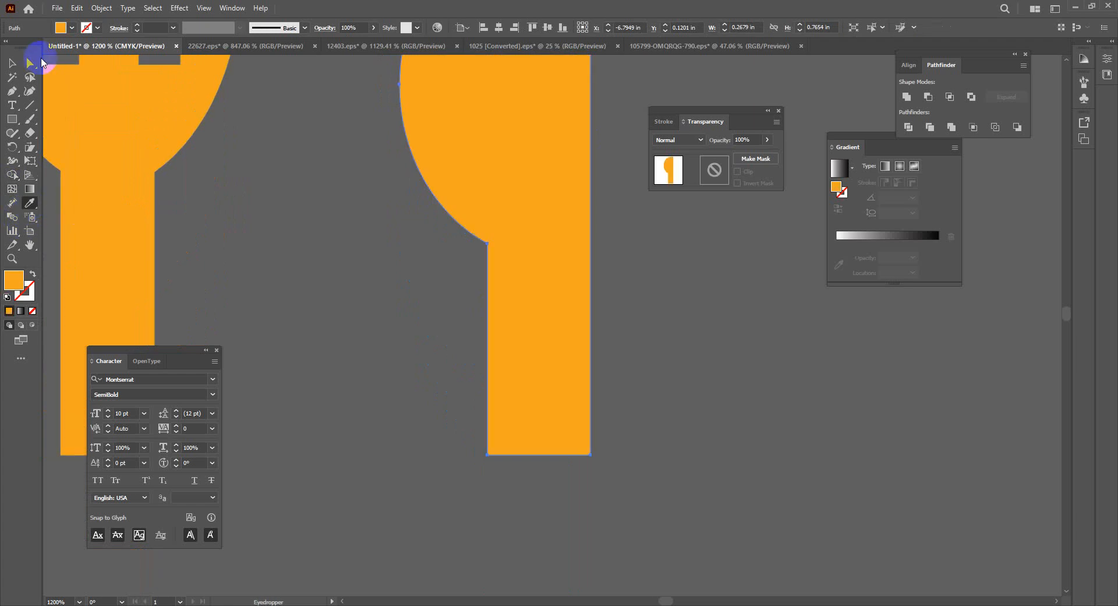
Zoom out and move the knife closer to the fork
click(313, 285)
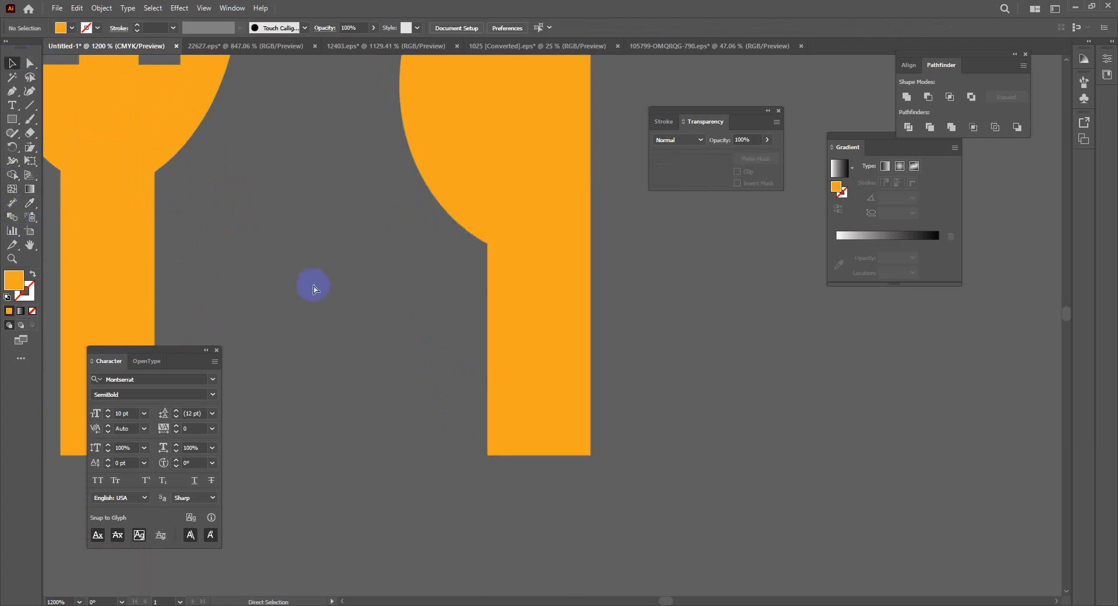
key(ctrl+minus)
key(ctrl+minus)
key(ctrl+minus)
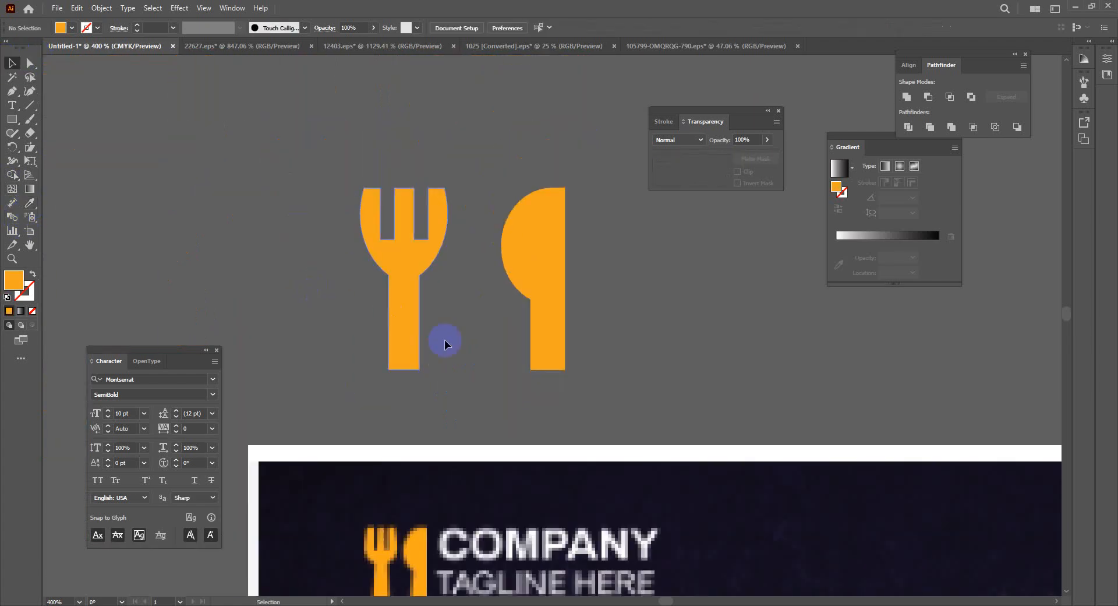
drag(434, 406, 411, 406)
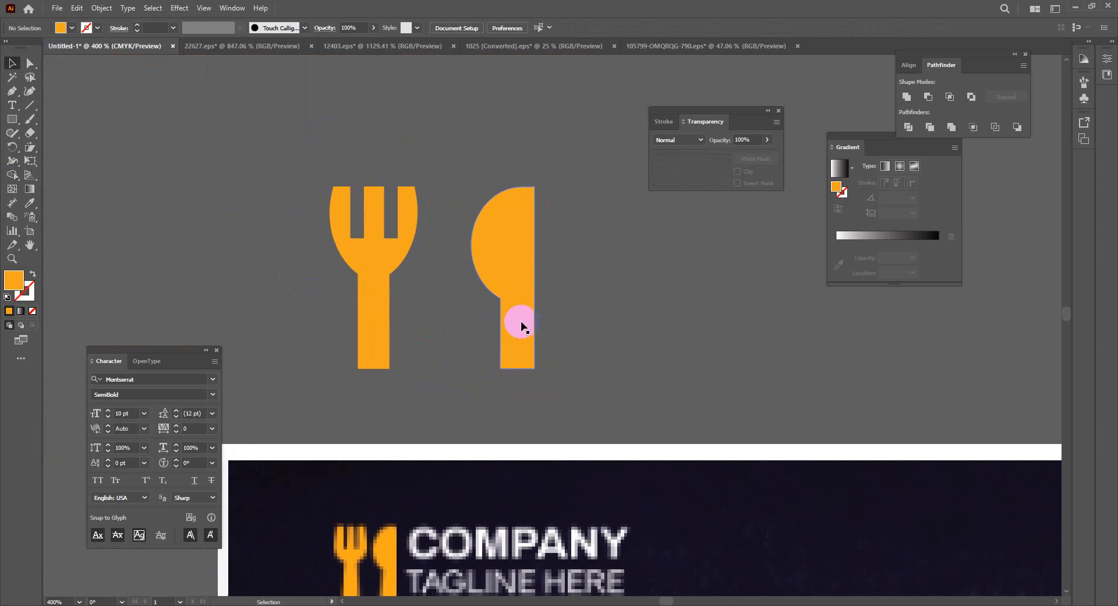
drag(522, 324, 477, 324)
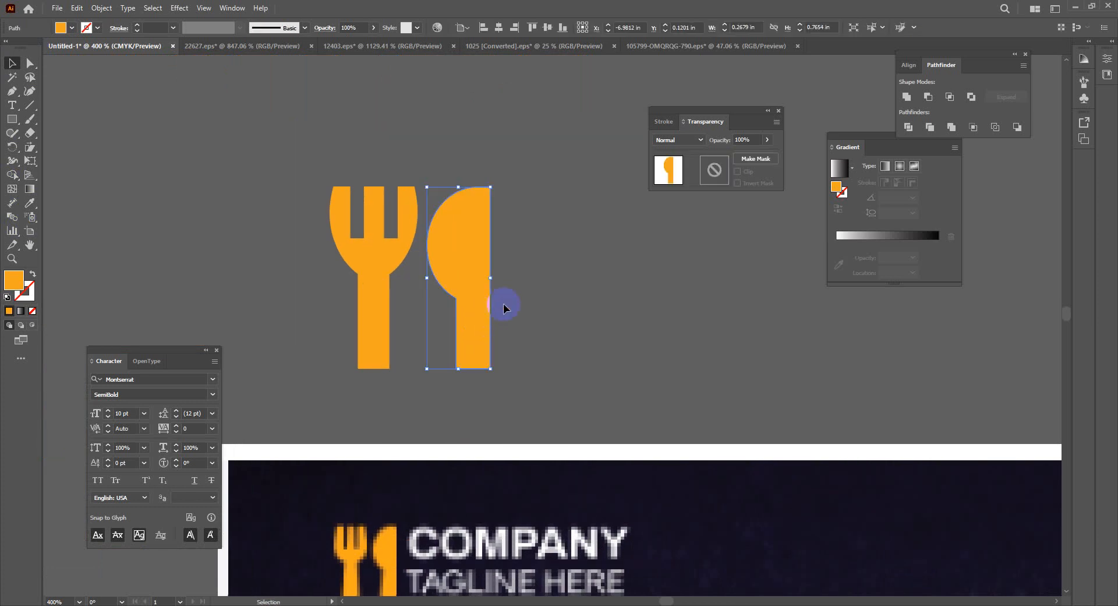
Select the fork and knife together and scale them down into a small icon
drag(609, 307, 567, 292)
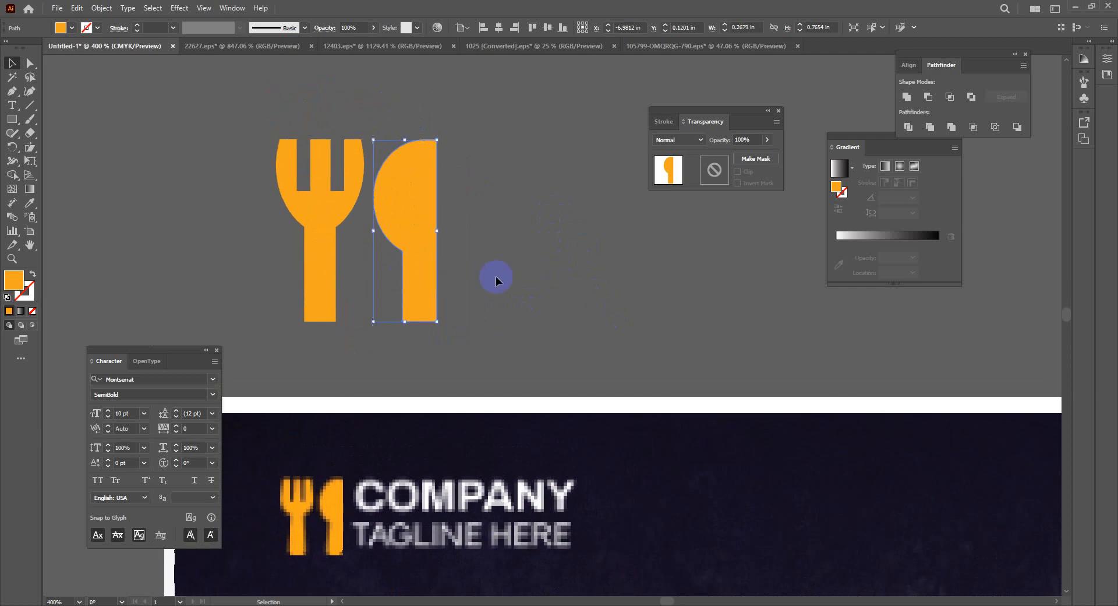
key(ctrl+a)
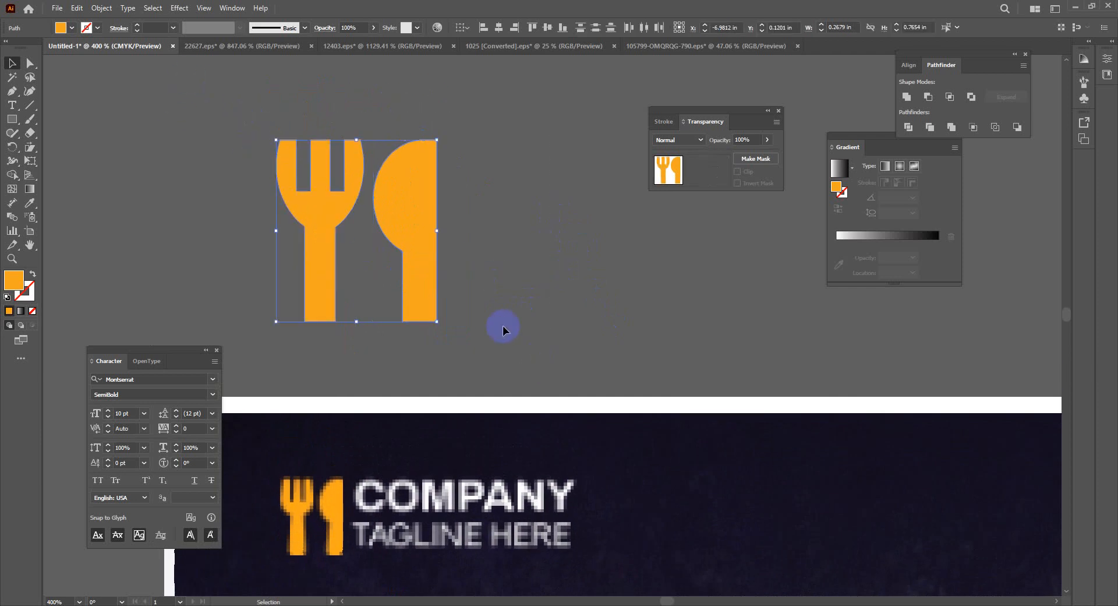
drag(437, 321, 373, 249)
click(464, 326)
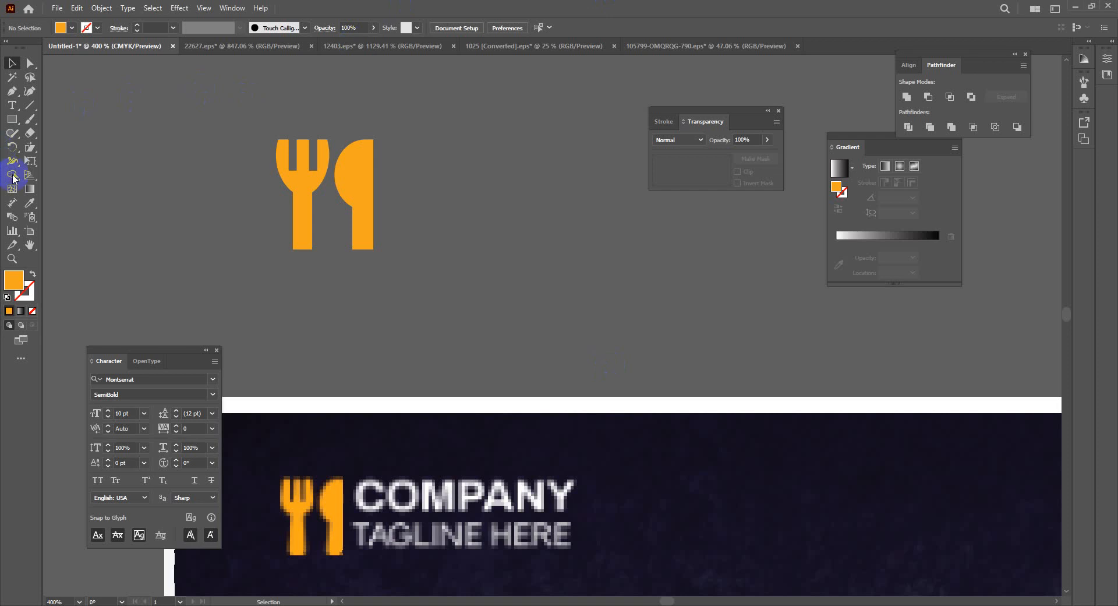
Add a 'Company' text line to the right of the fork-and-knife icon
click(12, 105)
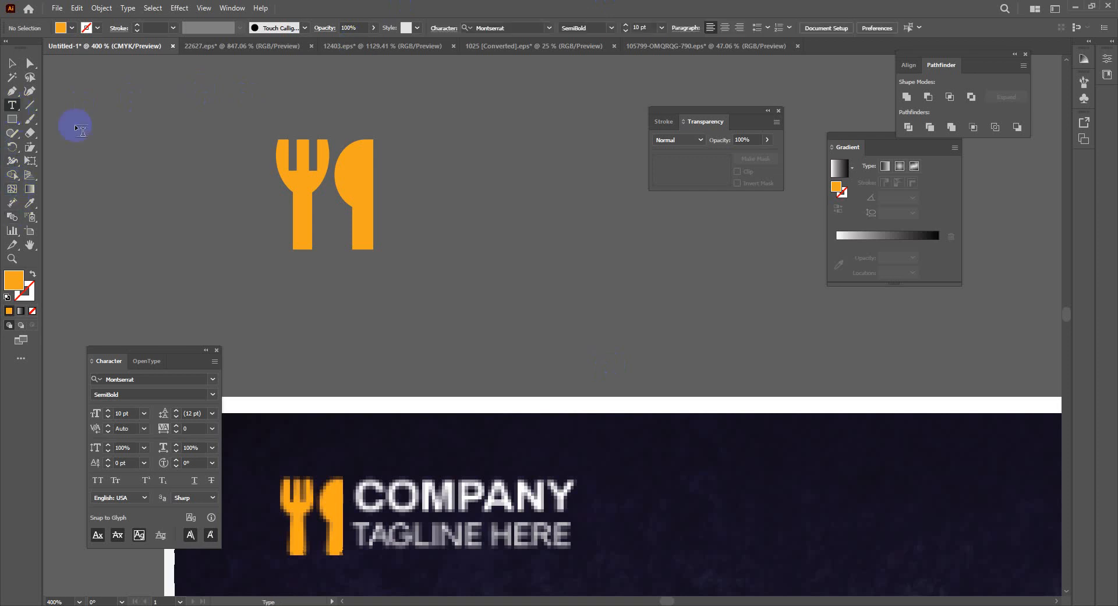
click(464, 169)
key(BackSpace)
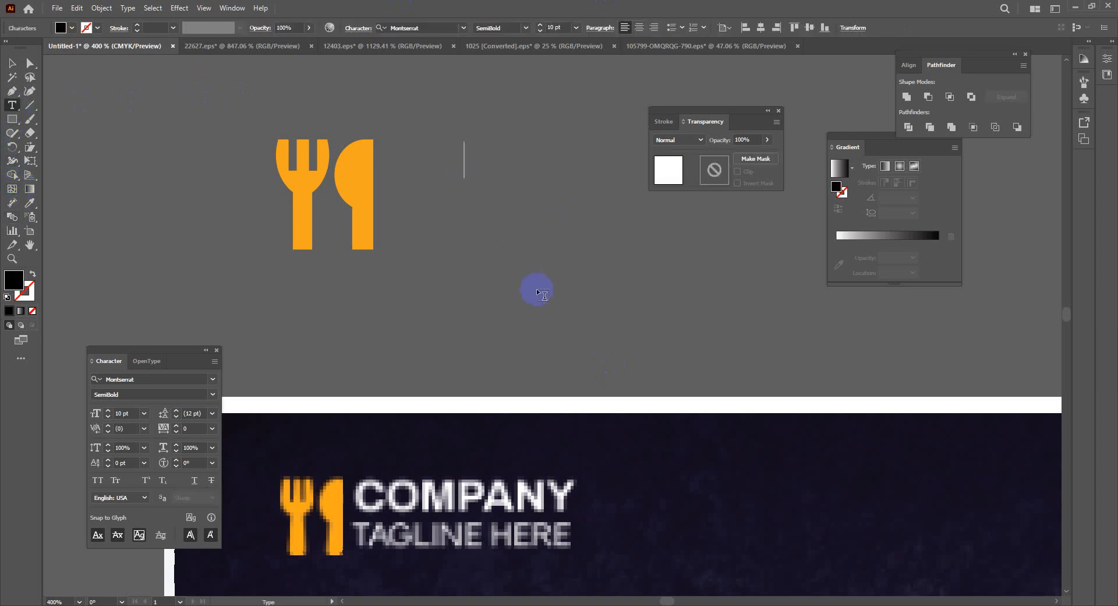
text(Com)
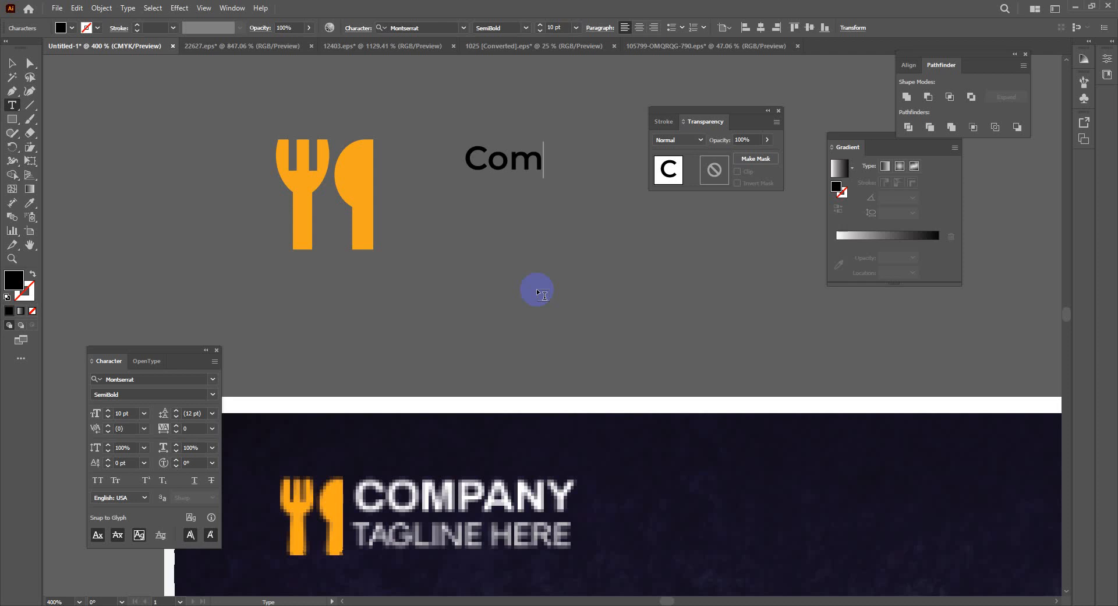
text(pany)
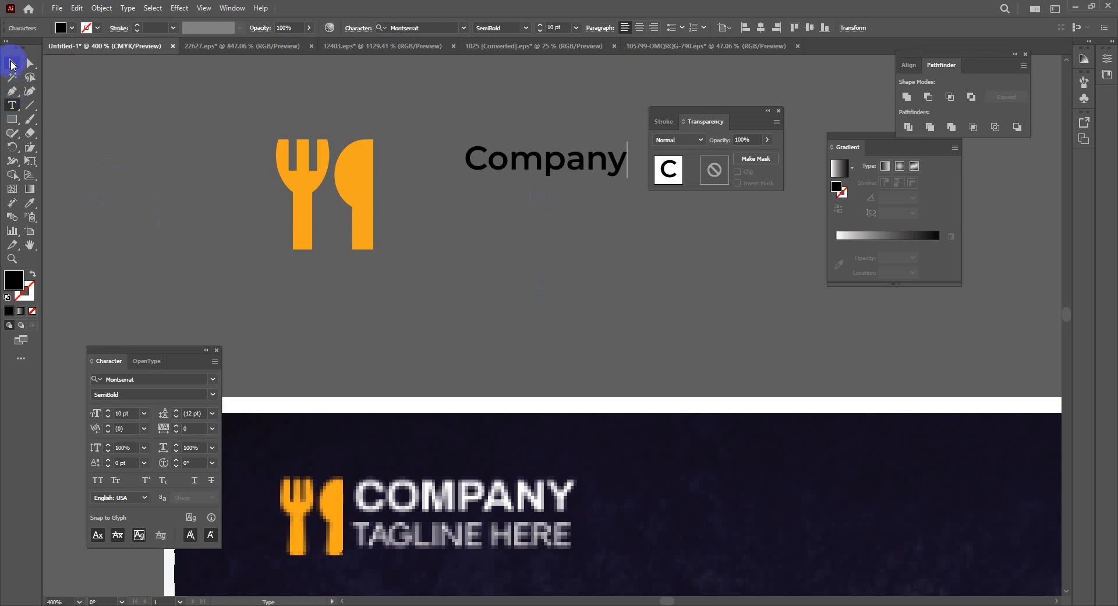
click(12, 62)
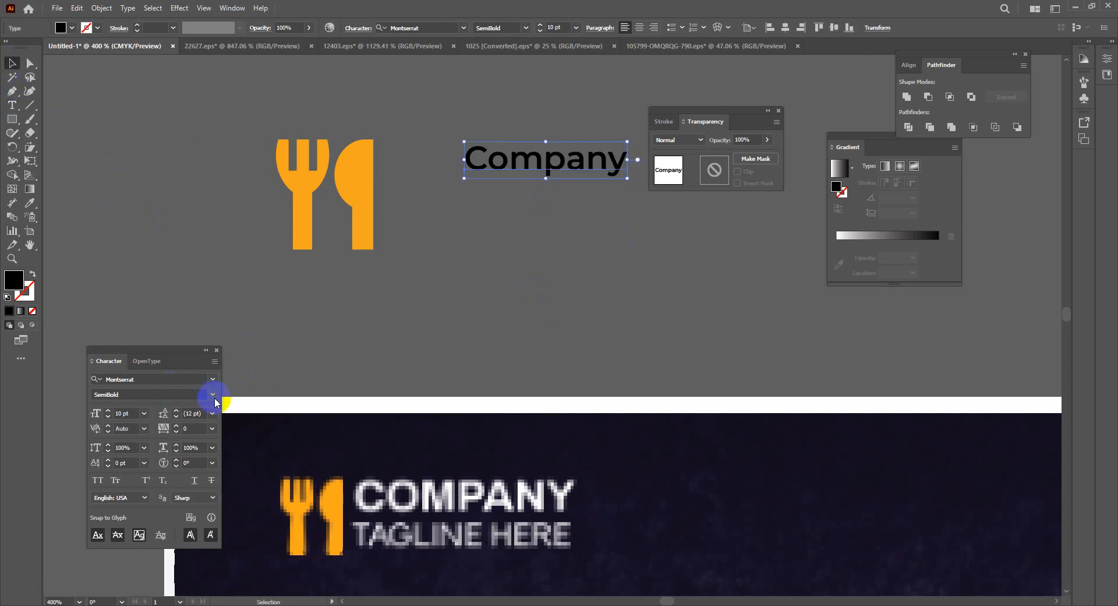
Make the Company text All Caps and give it a white #FFFFFF fill
click(97, 480)
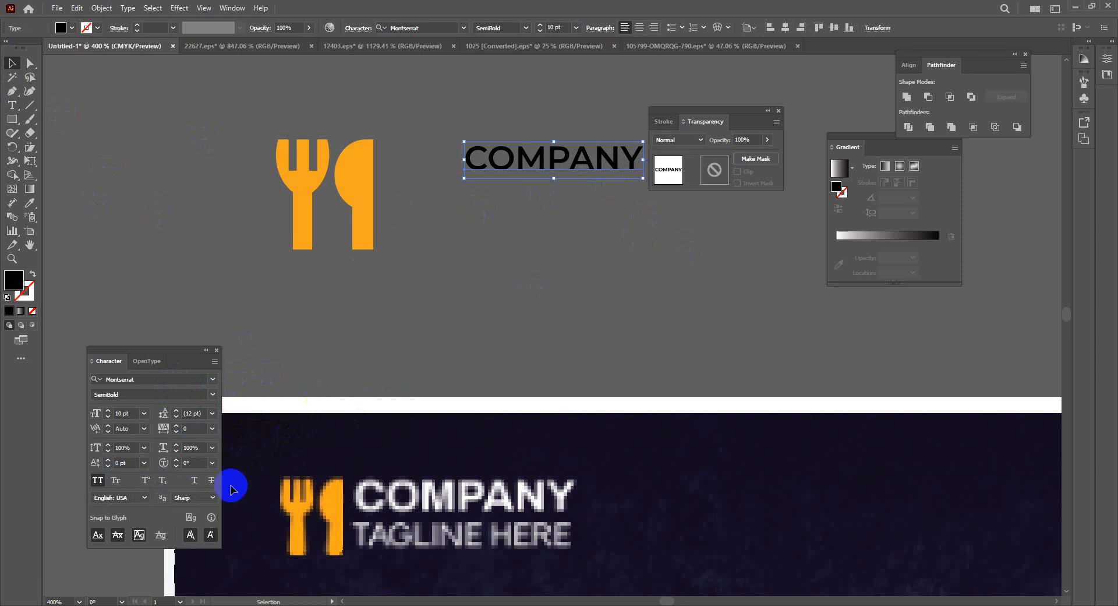
click(26, 207)
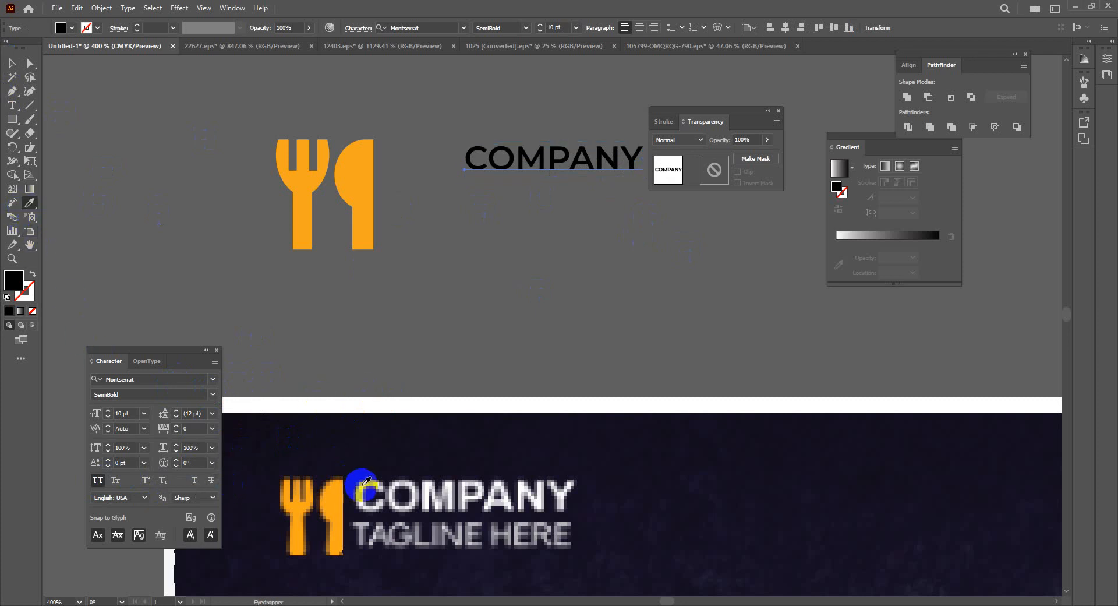
click(364, 482)
double_click(13, 279)
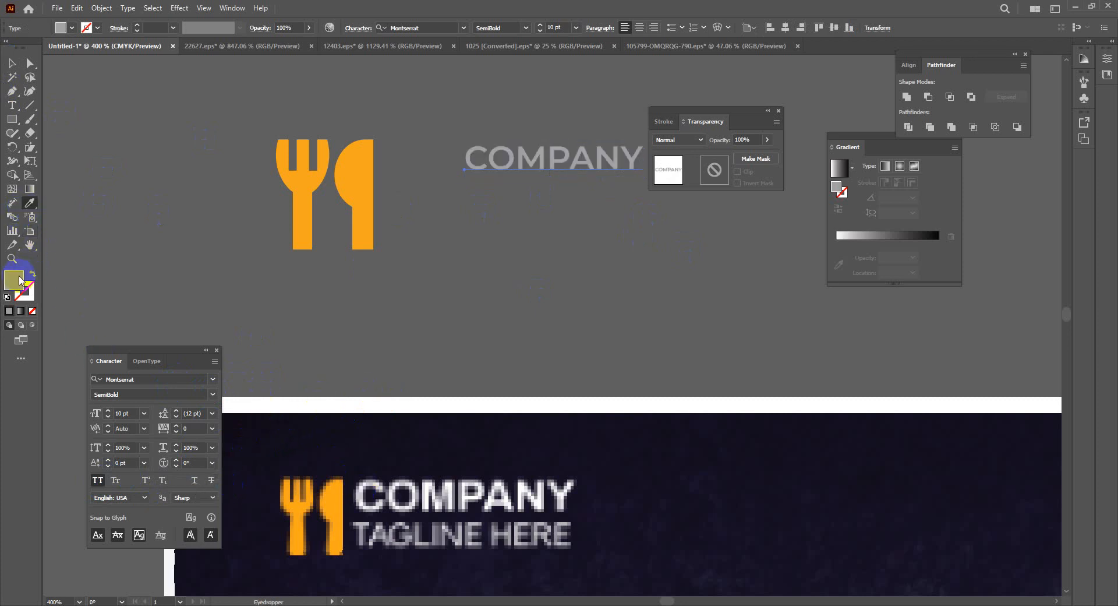
drag(474, 249, 387, 221)
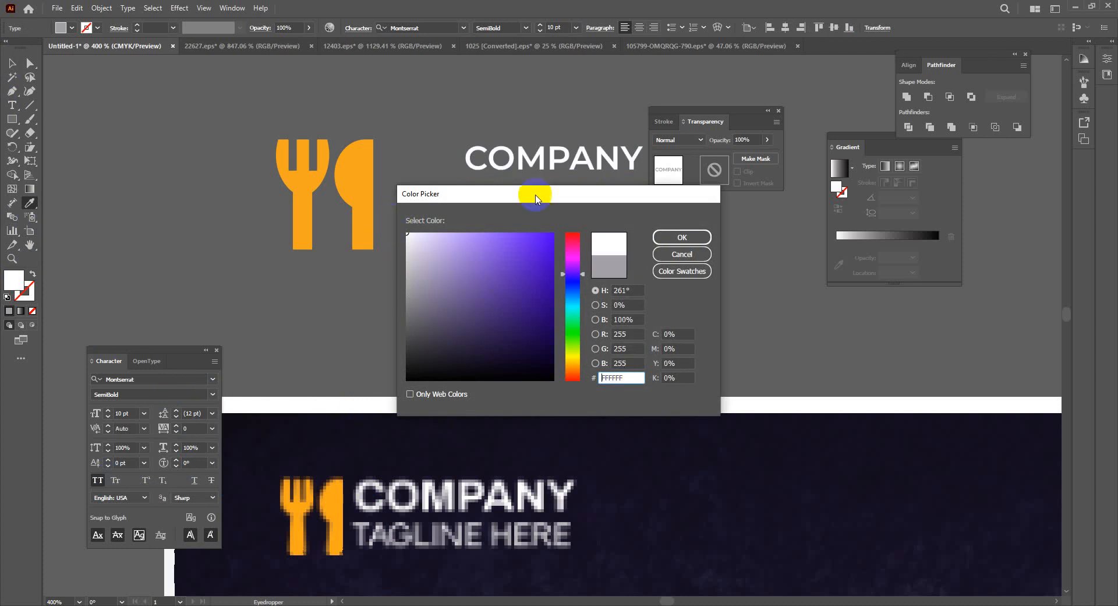
click(705, 238)
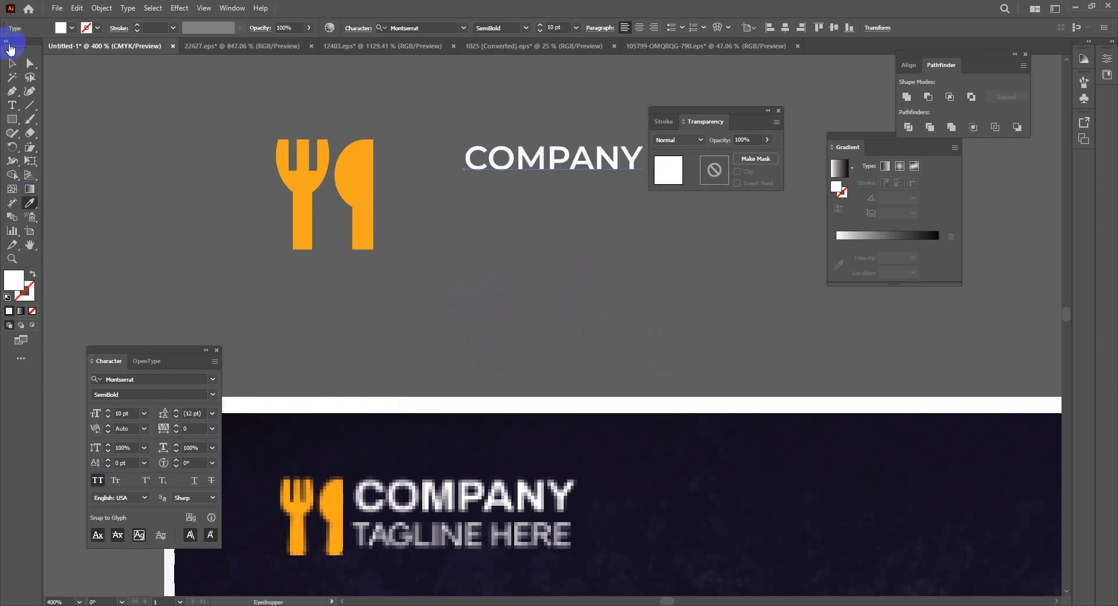
click(11, 66)
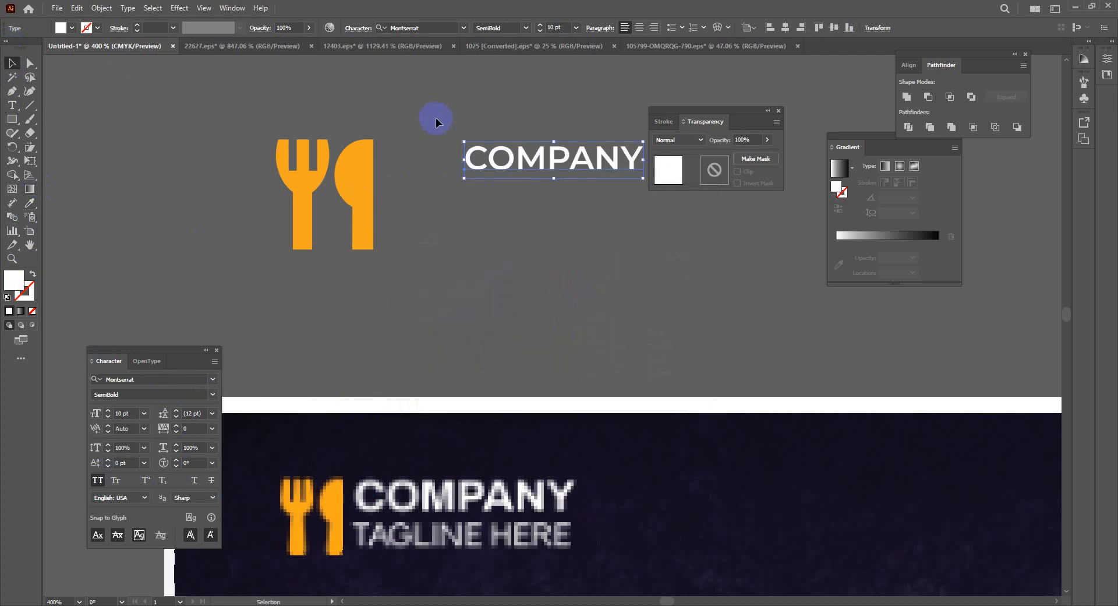
click(71, 27)
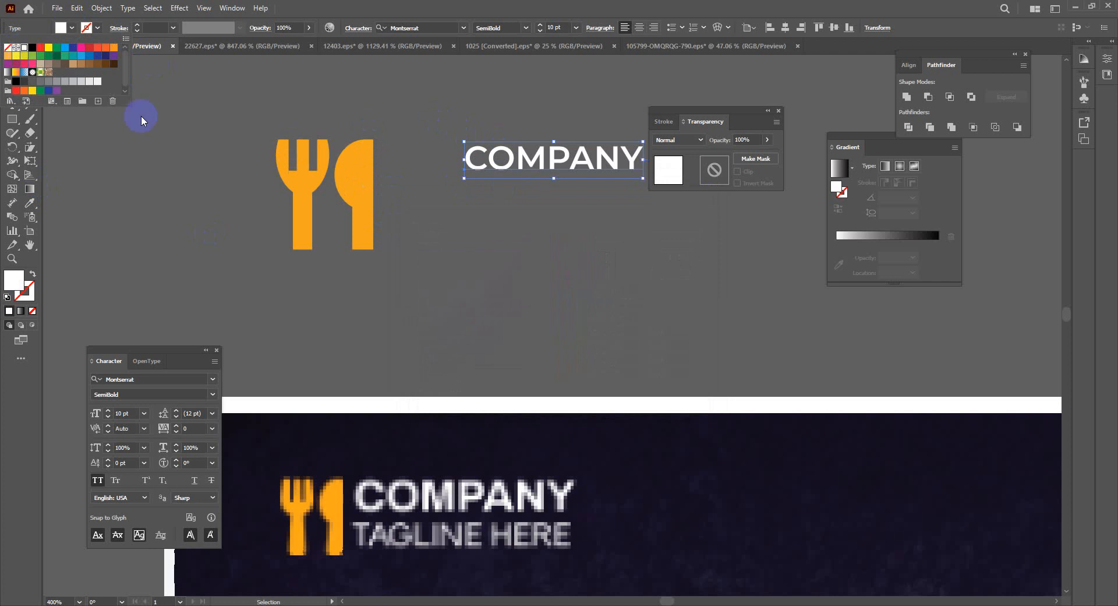
Move and enlarge COMPANY beside the icon, with a duplicate copy placed just below
click(532, 251)
drag(532, 160, 464, 156)
drag(577, 174, 549, 175)
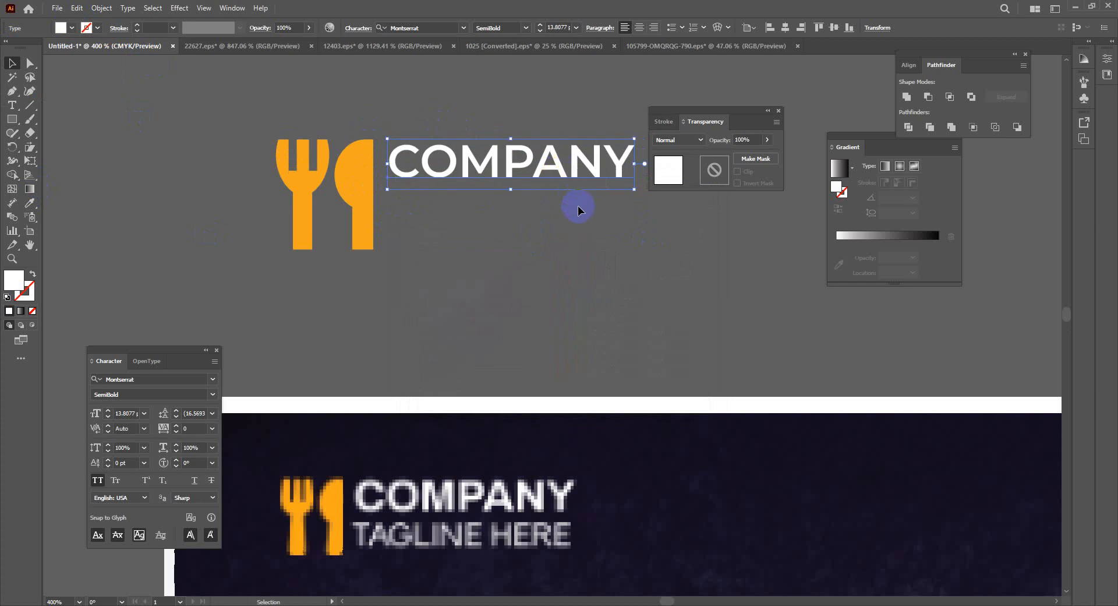
mouse_move(718, 119)
mouse_down()
mouse_move(482, 87)
mouse_move(157, 133)
mouse_up()
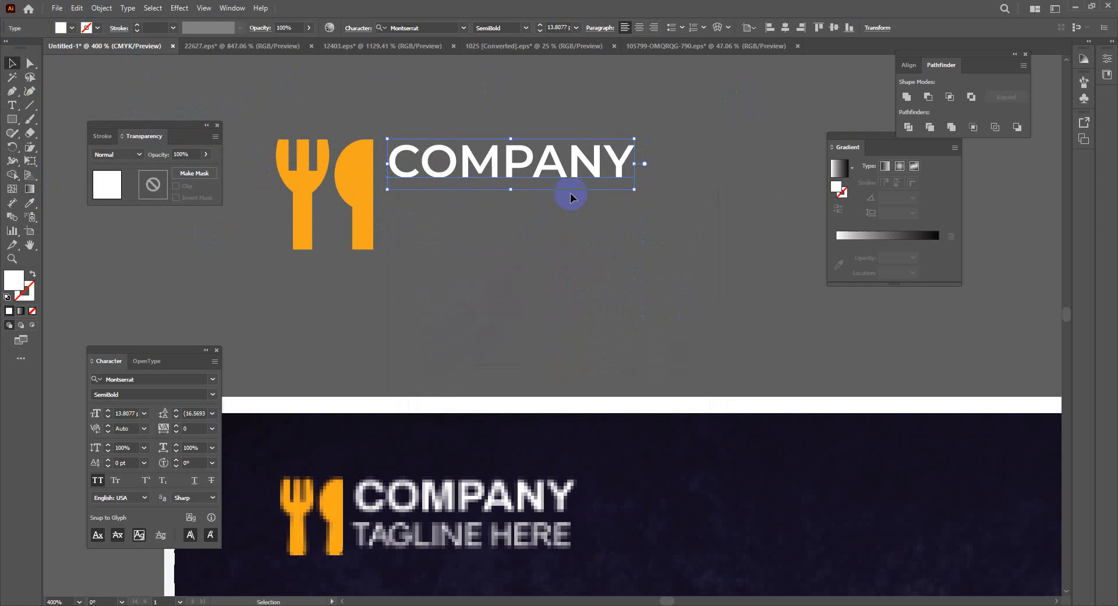
click(569, 162)
drag(575, 169, 576, 236)
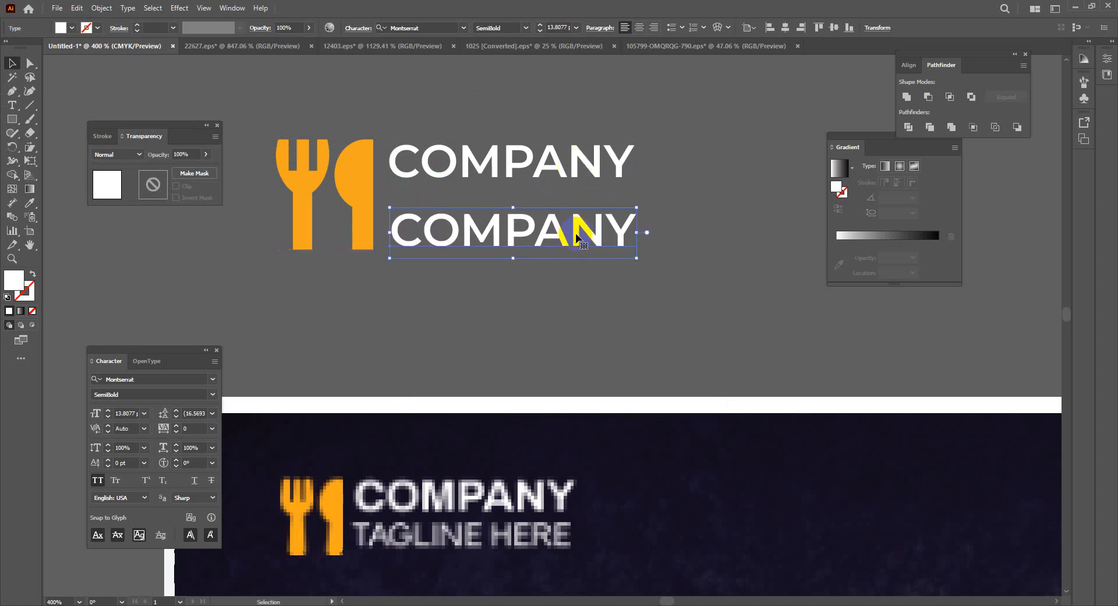
click(576, 157)
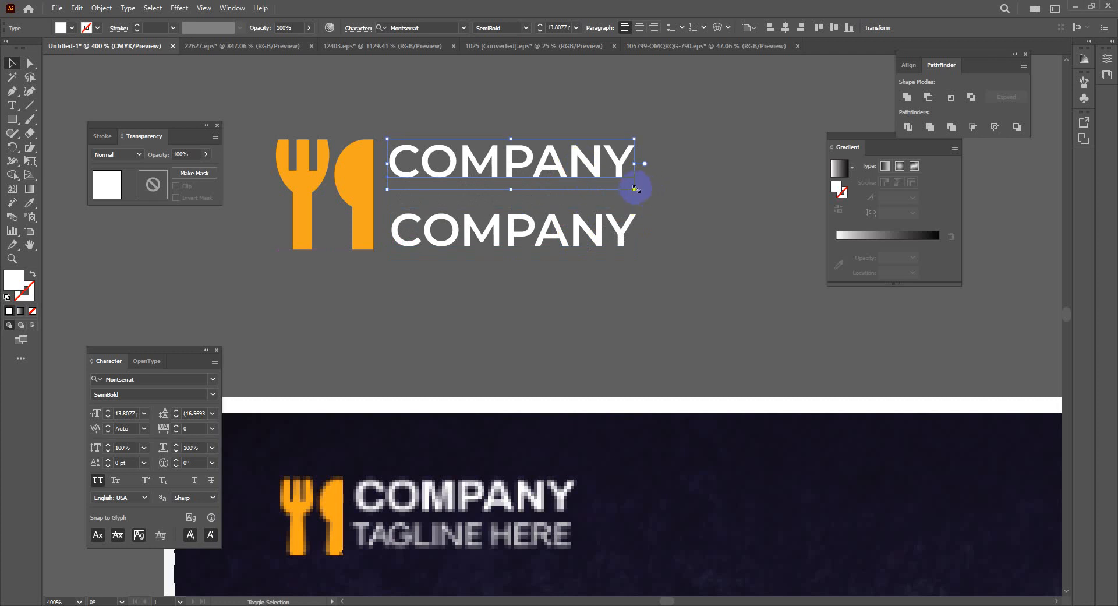
drag(635, 188, 721, 231)
Retype the lower copy as 'TAGLINE HERE' and resize COMPANY to match its width
click(707, 304)
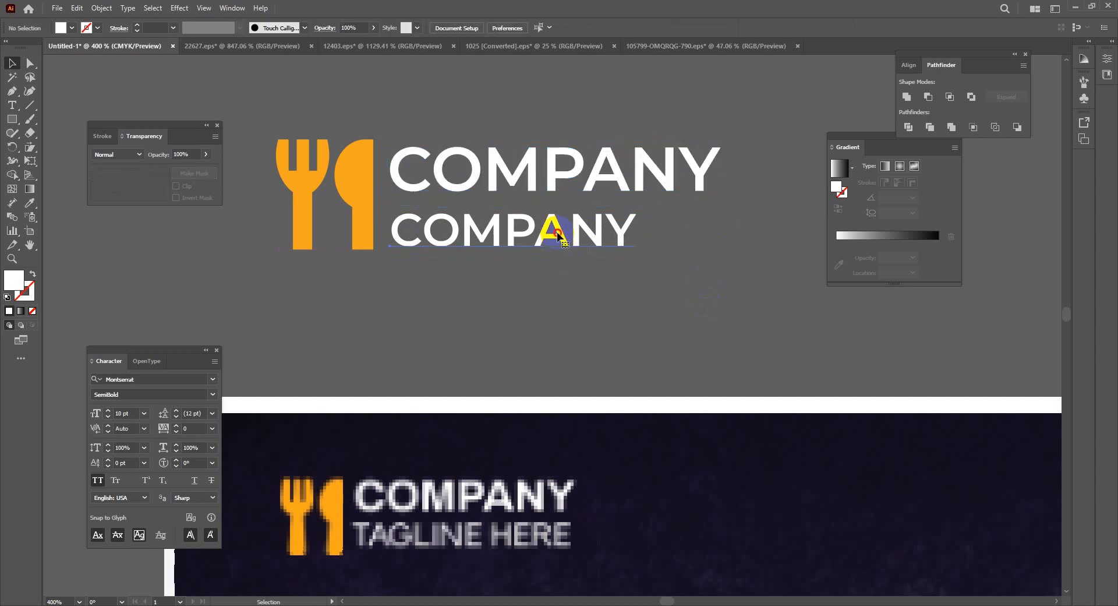
key(t)
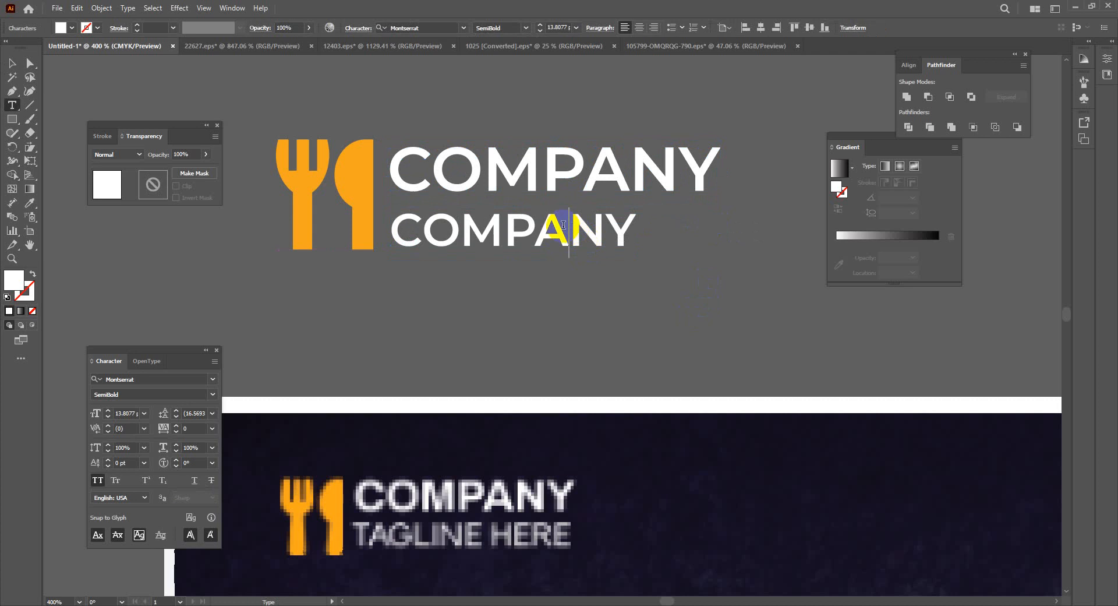
key(BackSpace)
key(BackSpace)
key(BackSpace)
key(BackSpace)
key(BackSpace)
key(Delete)
key(Delete)
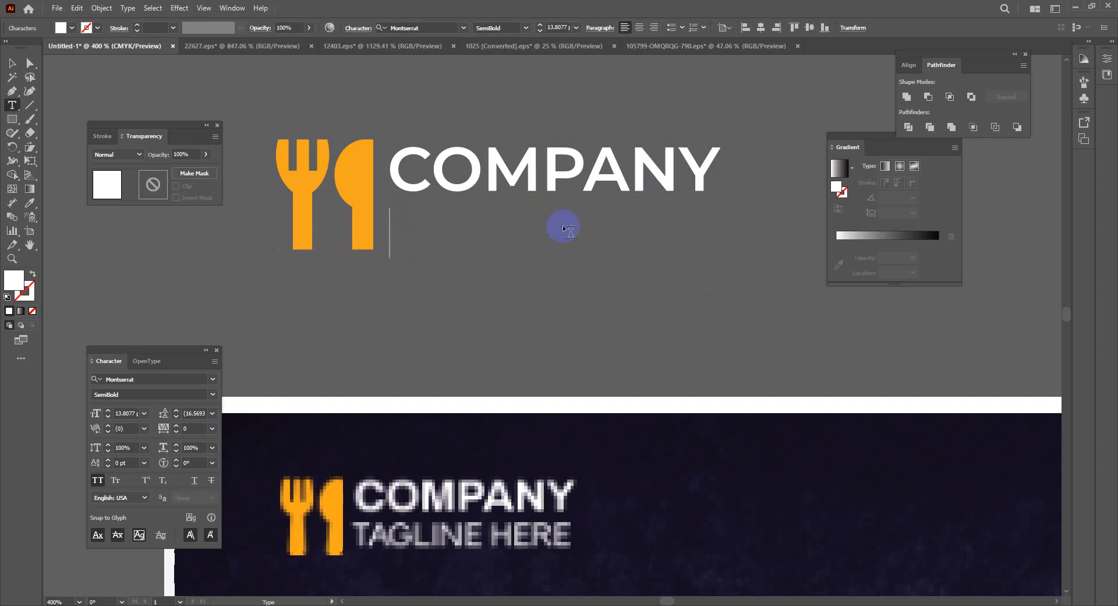
text(TAG)
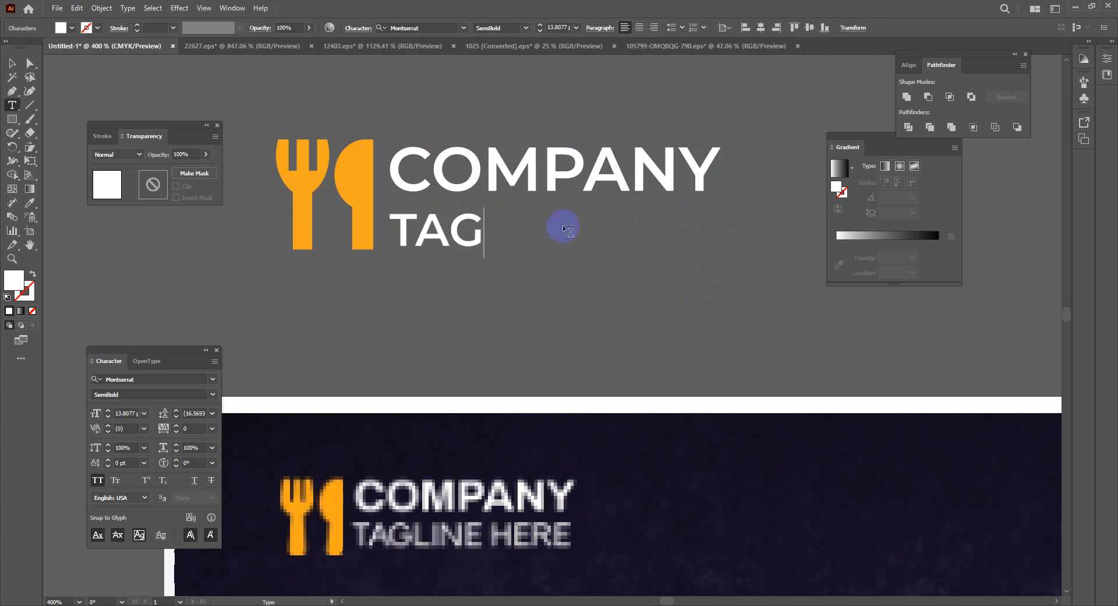
text(LINE )
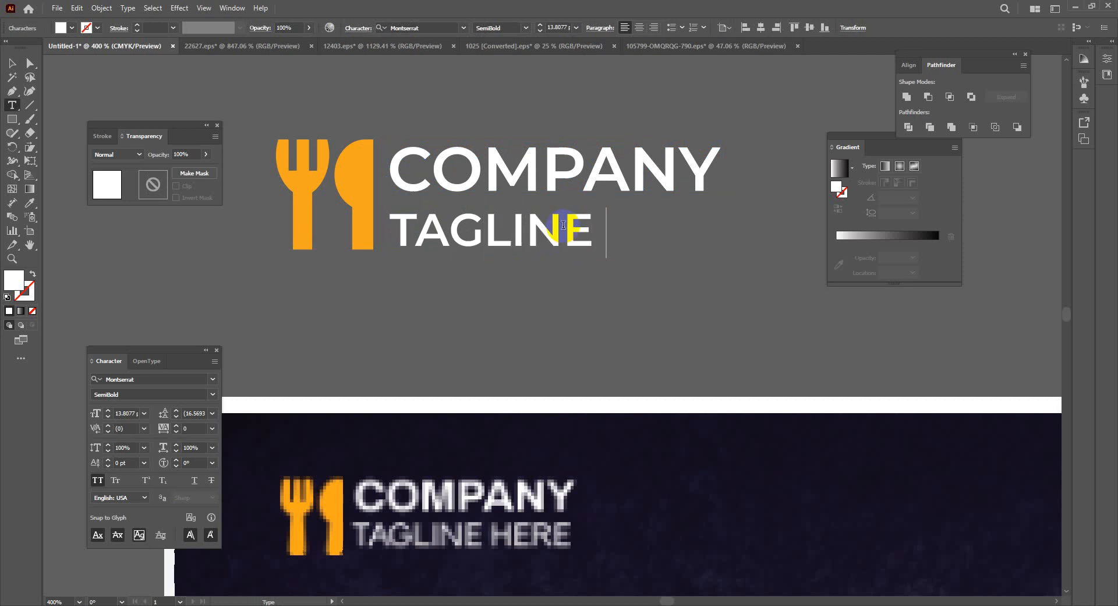
text(H)
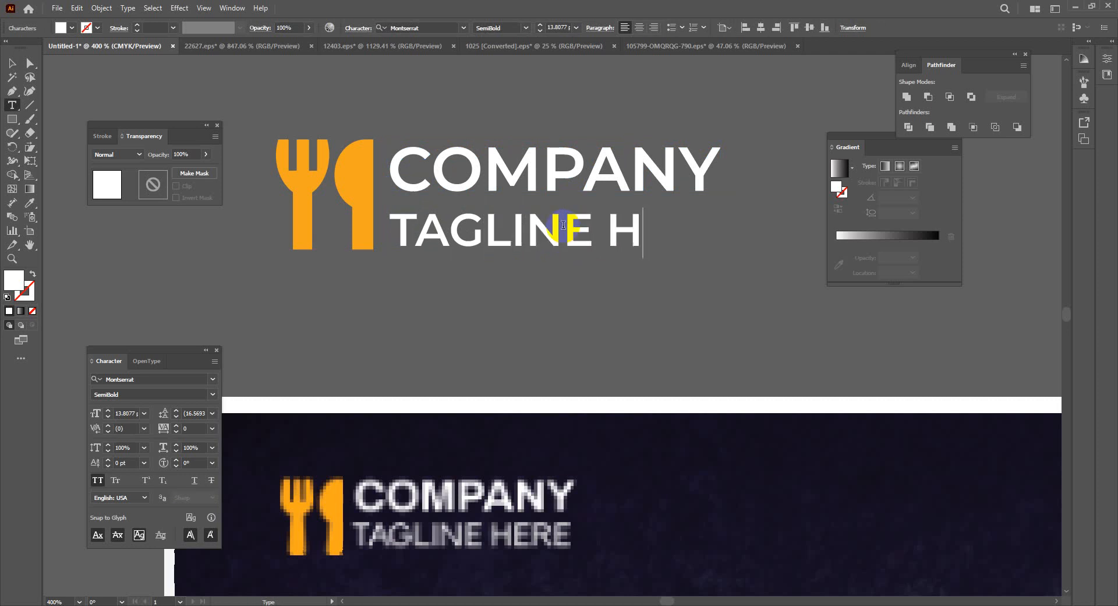
text(ERE)
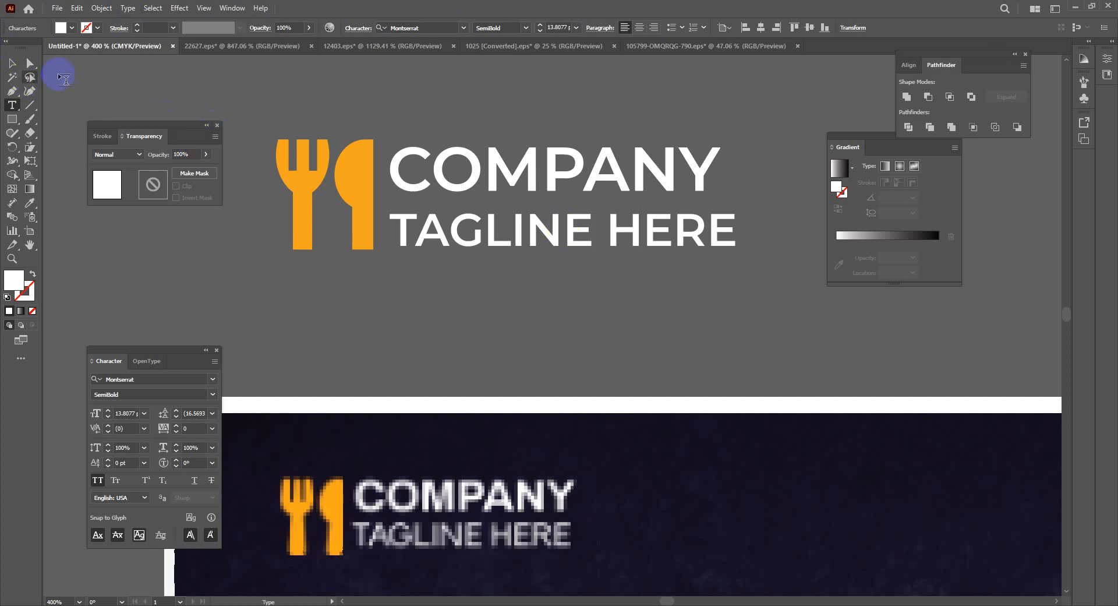
click(12, 62)
click(600, 177)
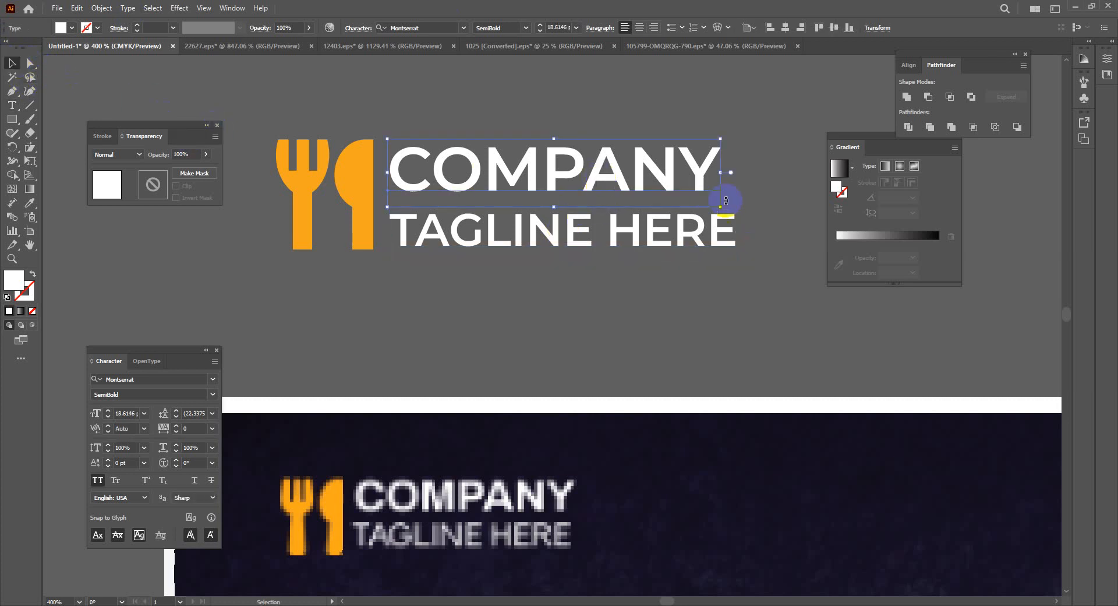
drag(723, 207, 736, 220)
click(527, 309)
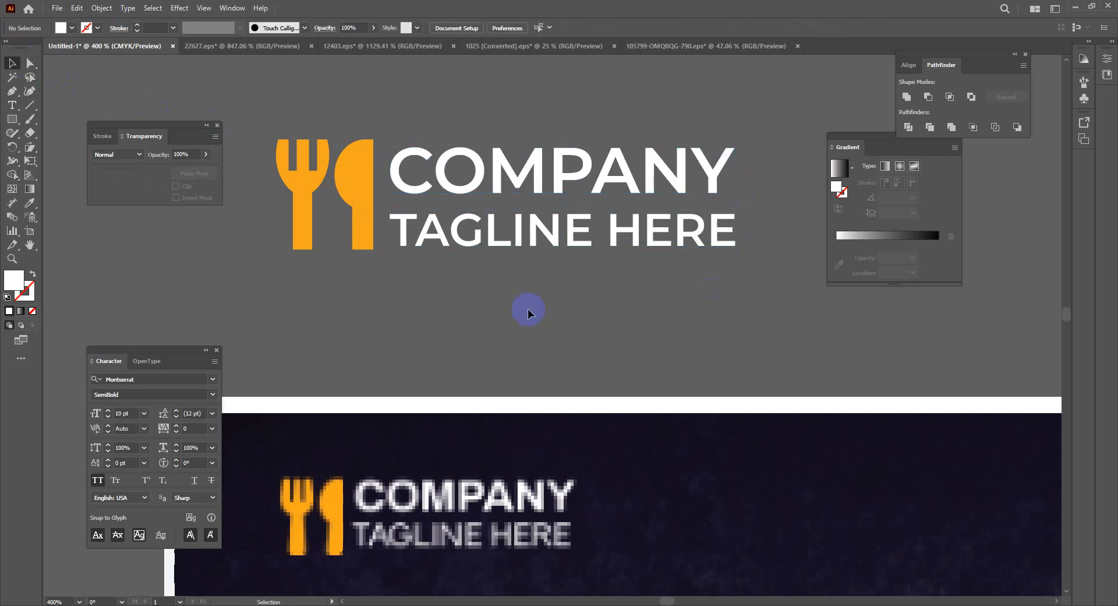
Move the icon-and-text logo onto the pizza menu artboard, aligned to the top-left margin guide
key(ctrl+minus)
key(ctrl+minus)
key(ctrl+minus)
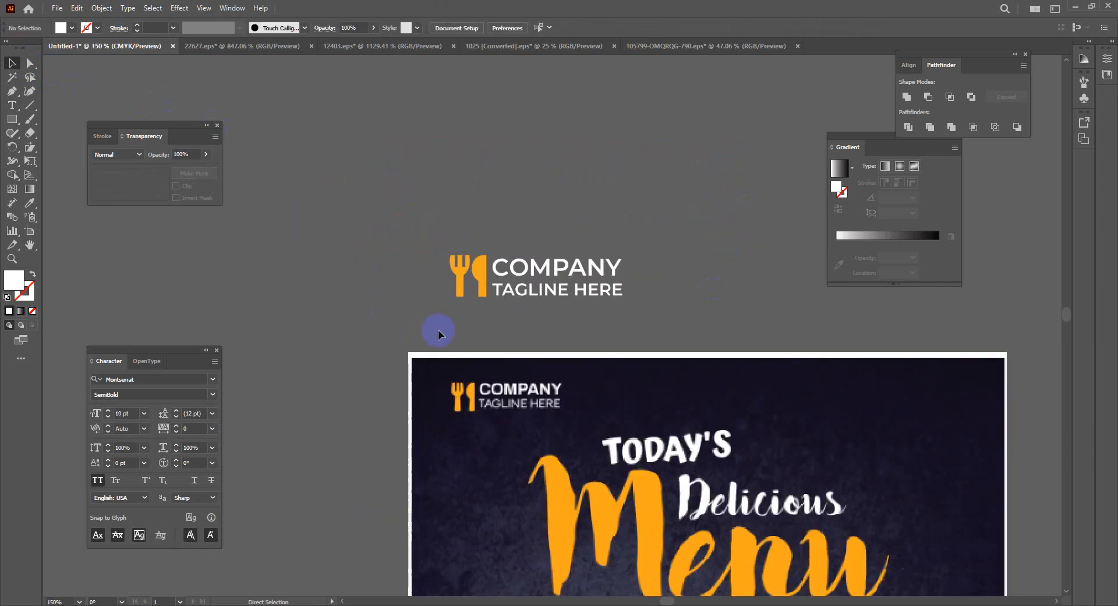
drag(697, 304, 307, 304)
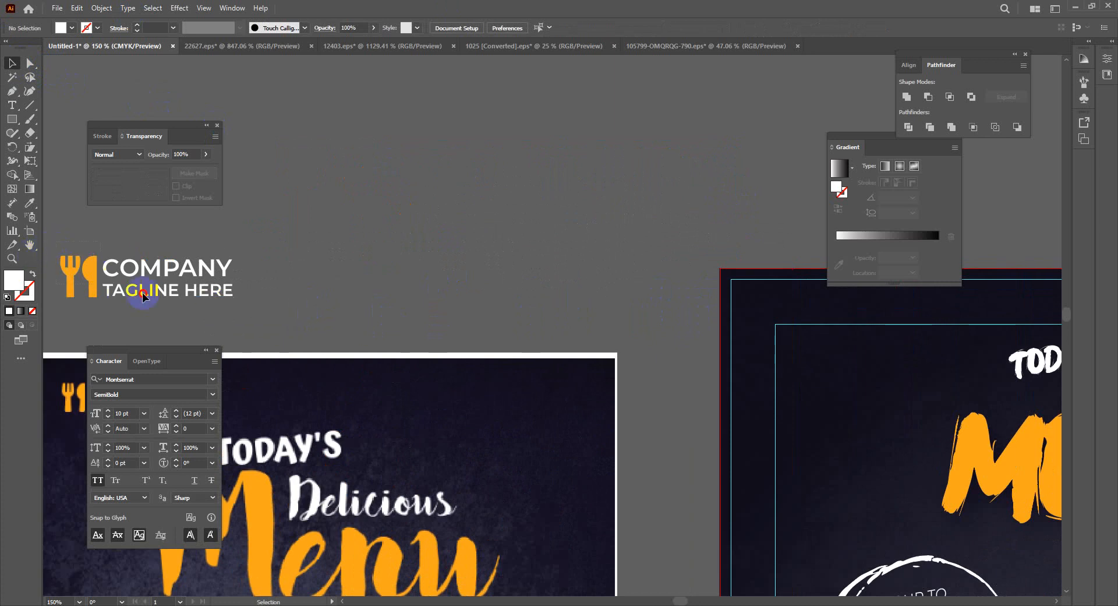
drag(226, 270, 945, 360)
click(562, 232)
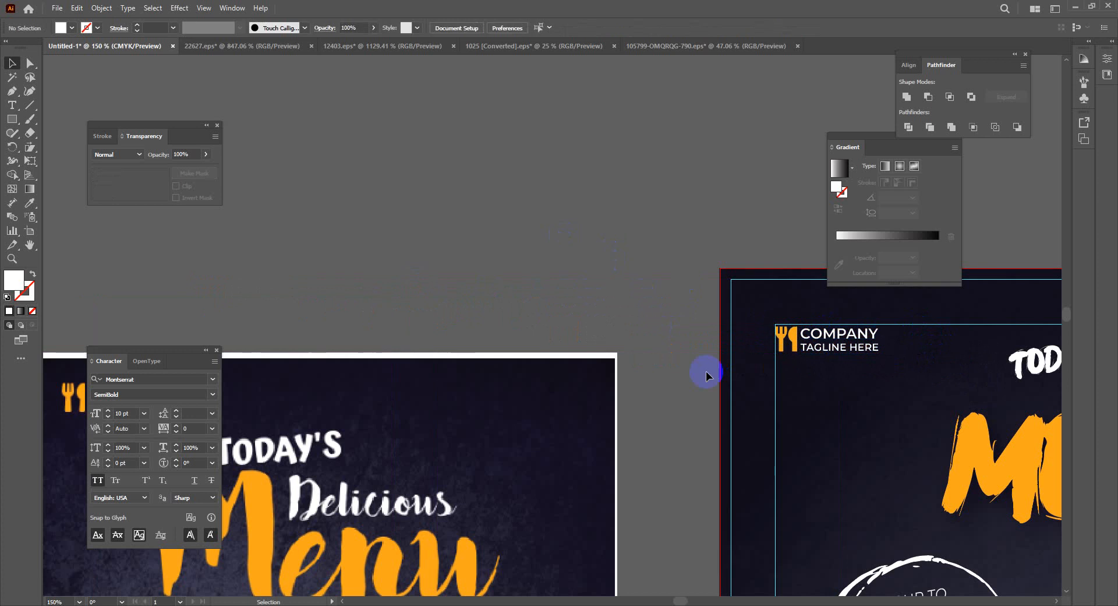
click(787, 336)
mouse_move(787, 336)
mouse_down()
mouse_move(776, 344)
mouse_move(793, 335)
mouse_move(783, 336)
mouse_up()
click(664, 305)
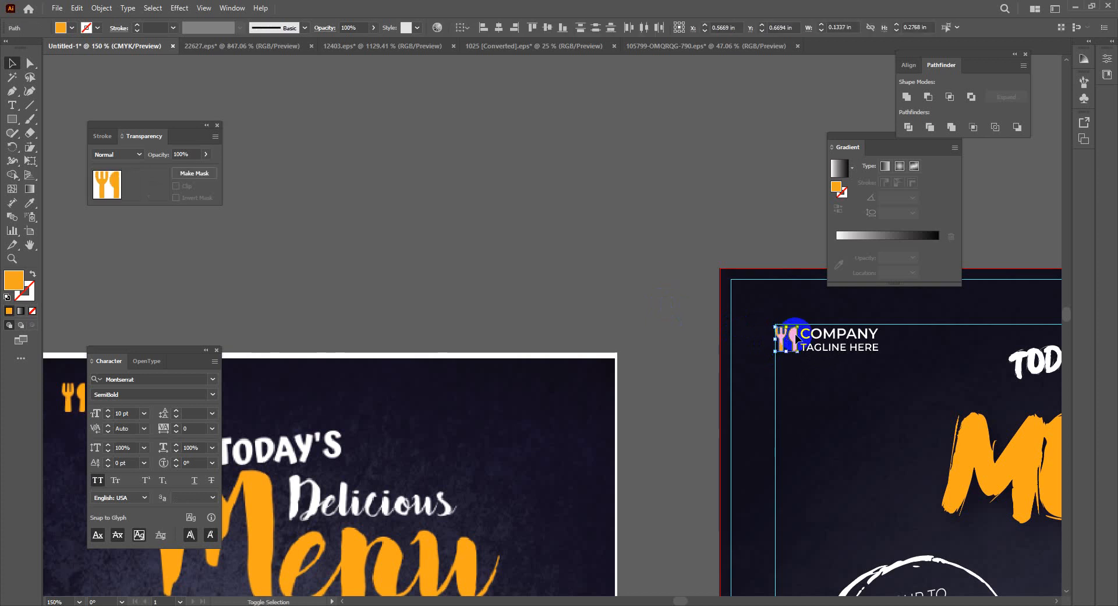
shift+click(827, 348)
key(a)
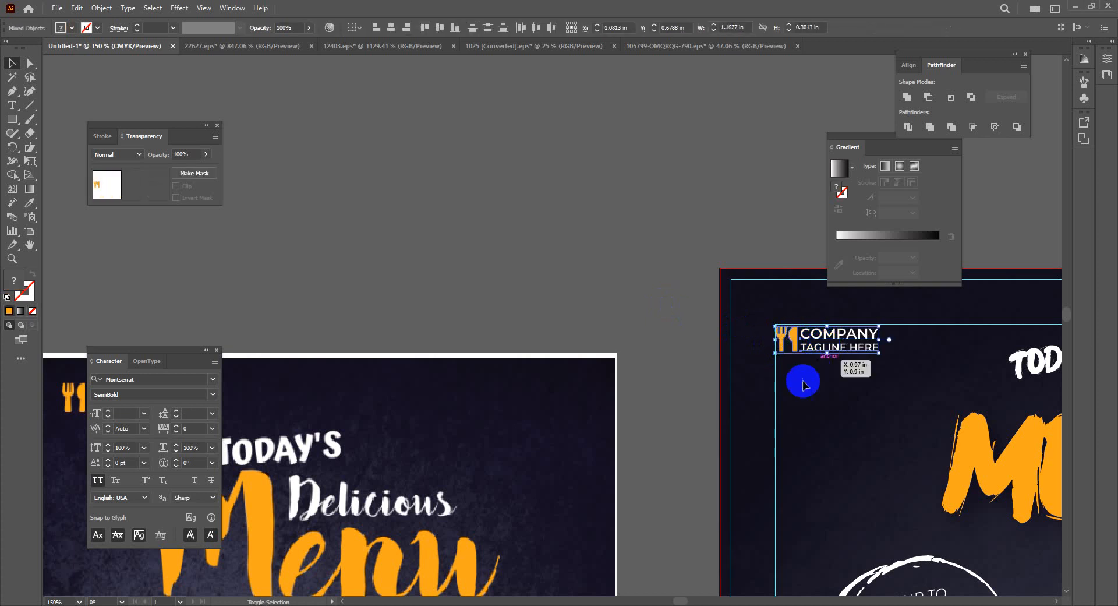
drag(798, 380, 794, 403)
key(v)
click(609, 277)
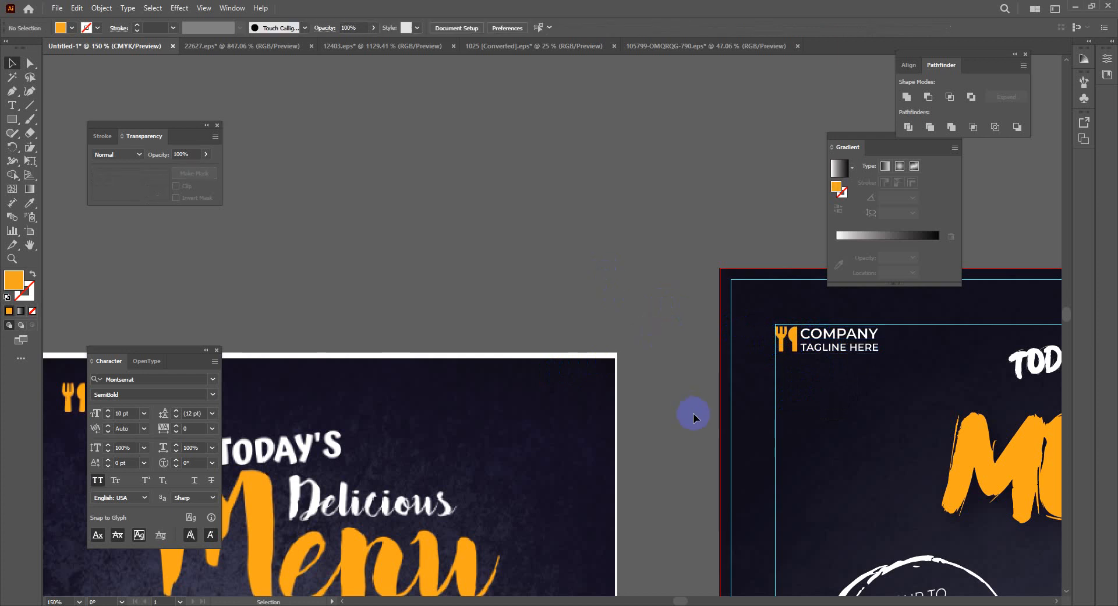
Nudge the TODAY'S heading slightly lower, then switch to the DaFont brush-font results in Chrome
key(ctrl+minus)
key(ctrl+minus)
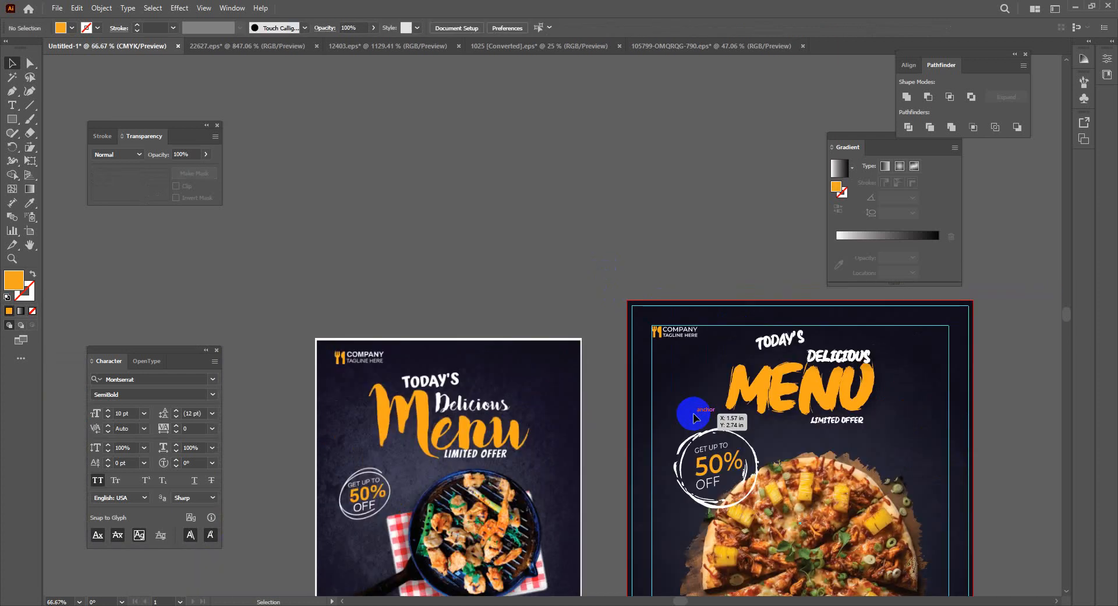
drag(693, 413, 497, 282)
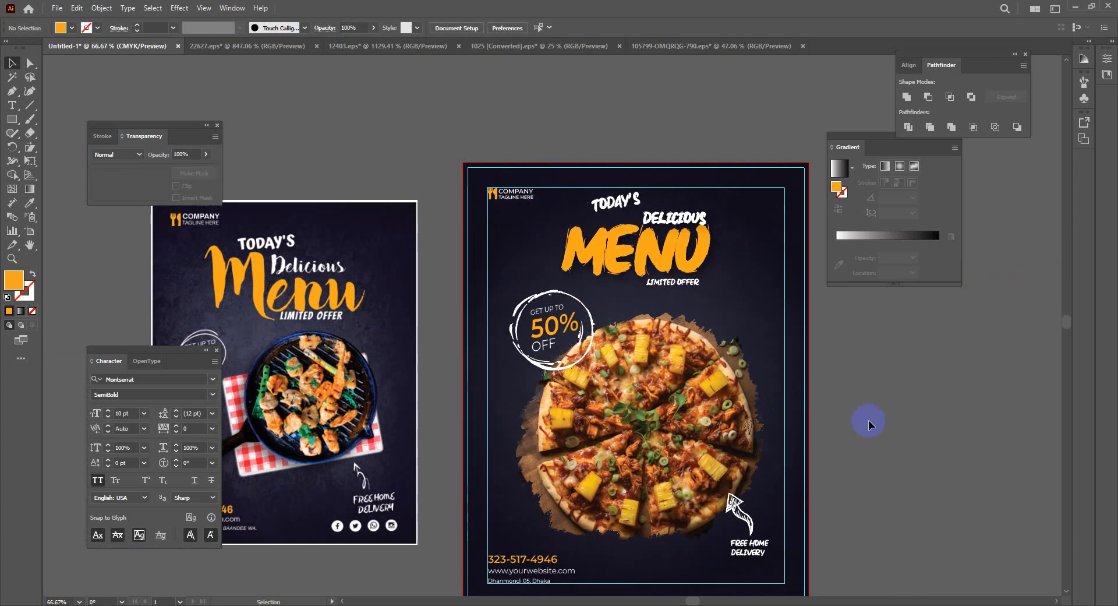
click(618, 204)
drag(619, 208, 619, 216)
click(898, 352)
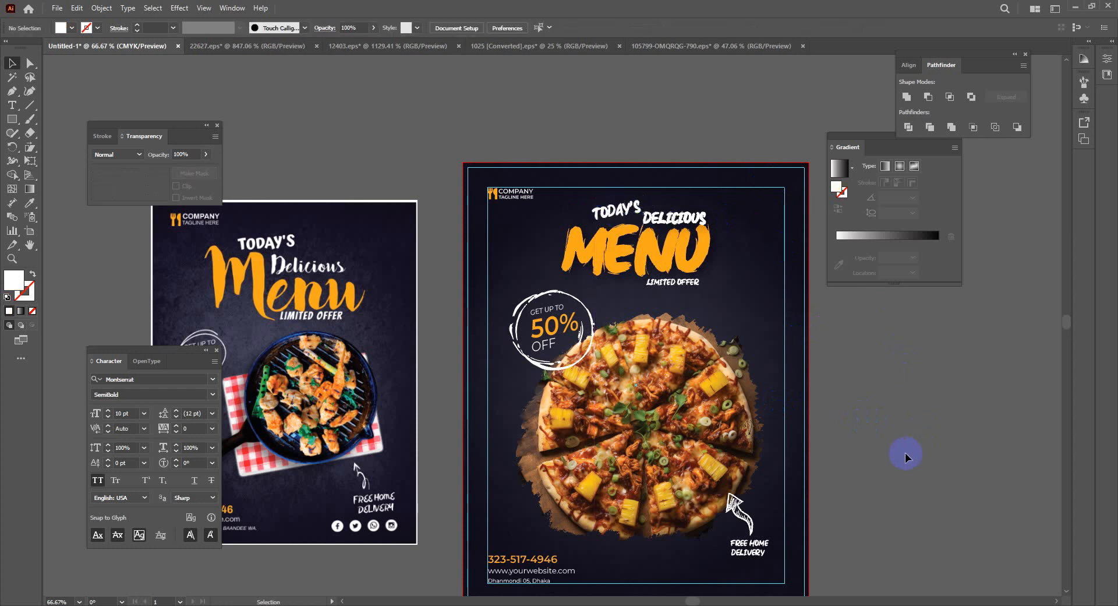
key(ctrl+minus)
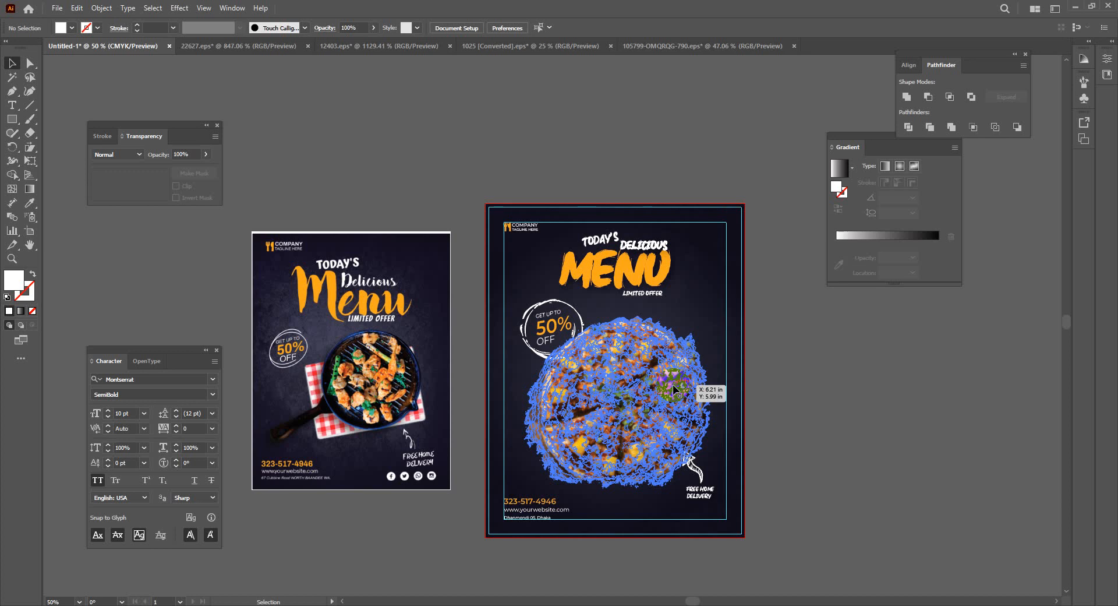
click(294, 605)
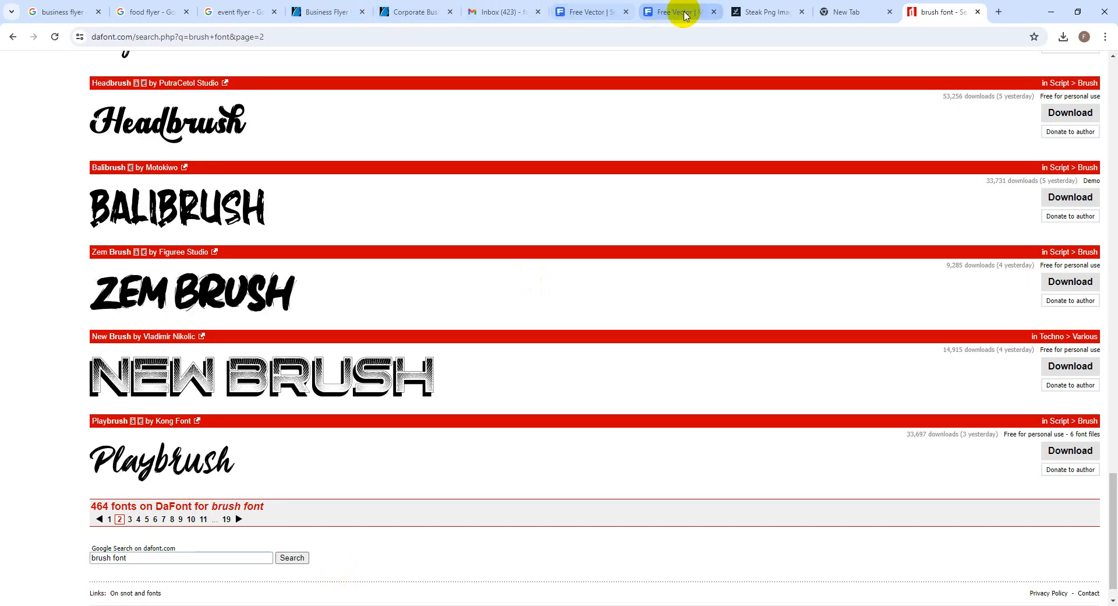
Return to the business flyer results and change the search query to 'Food flyer'
click(329, 11)
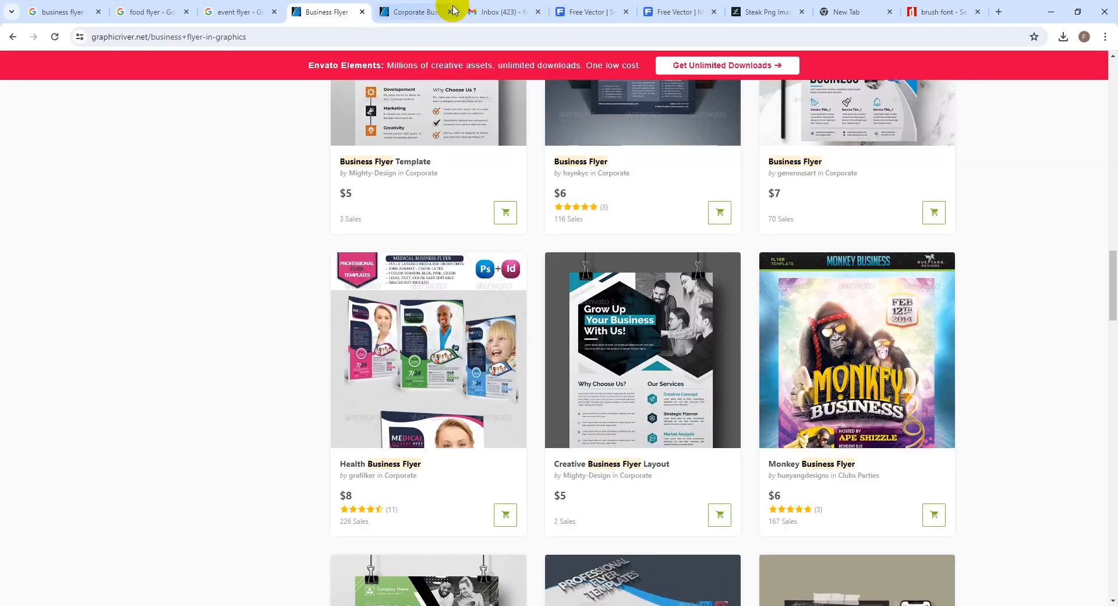
click(439, 13)
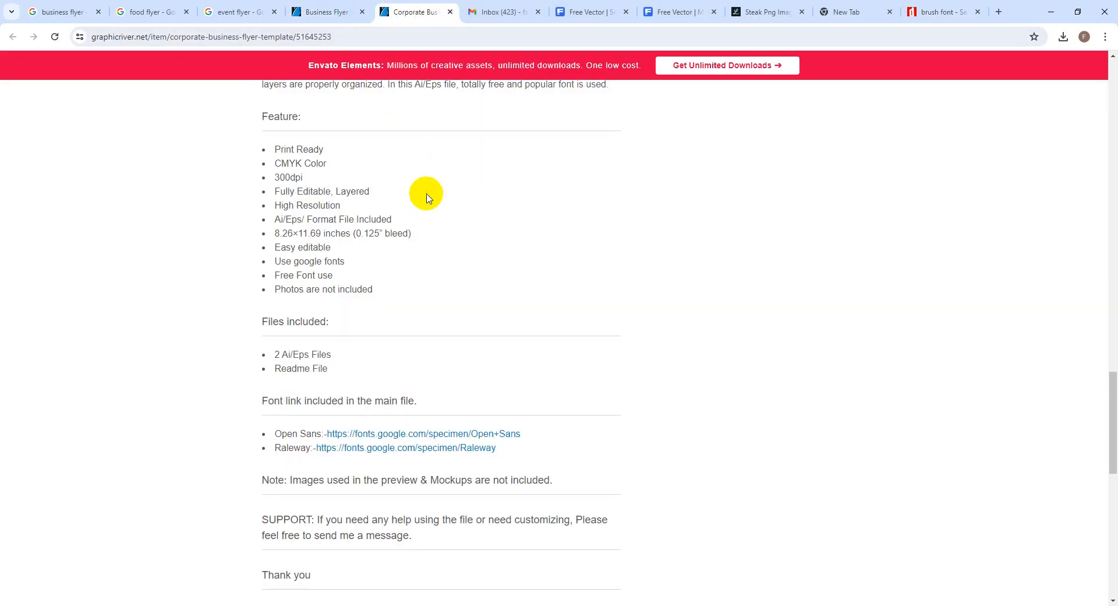
scroll(424, 192, up, 7)
scroll(426, 193, up, 10)
click(327, 12)
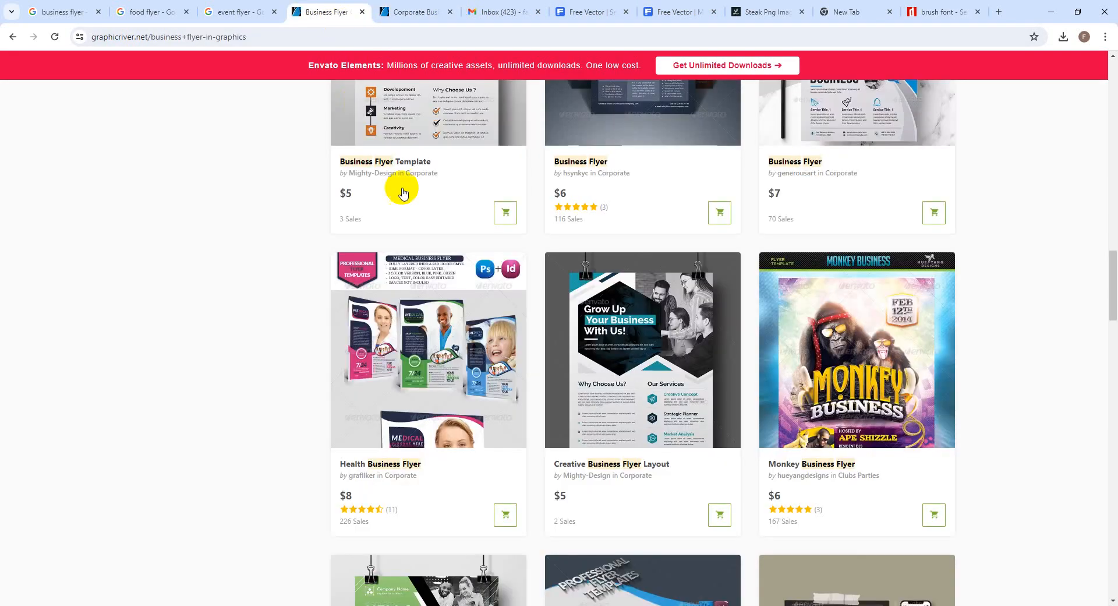
scroll(431, 233, up, 2)
scroll(450, 267, up, 15)
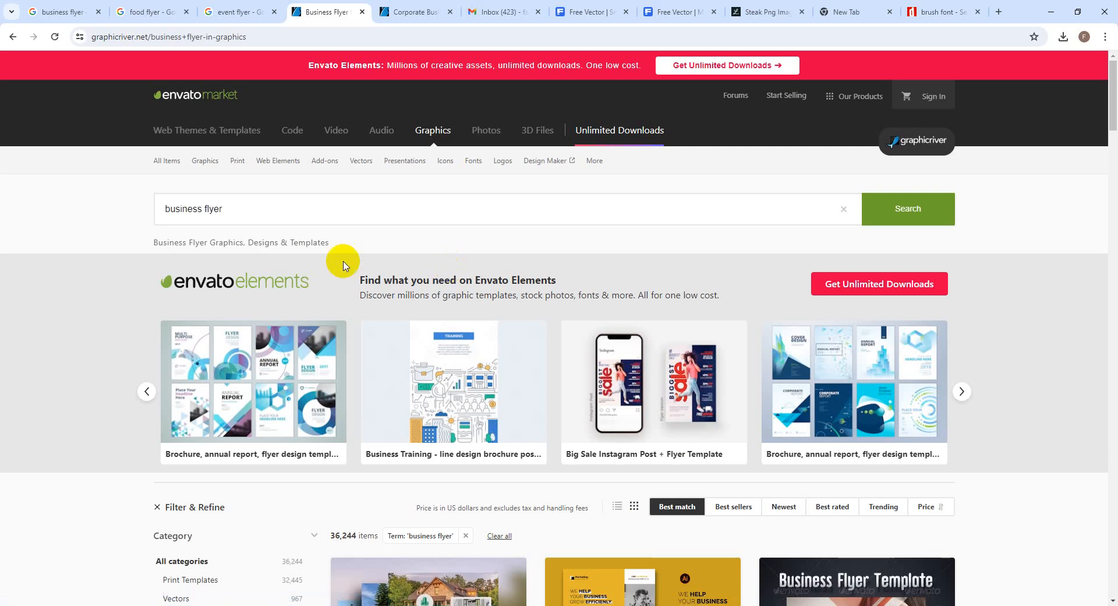
double_click(185, 208)
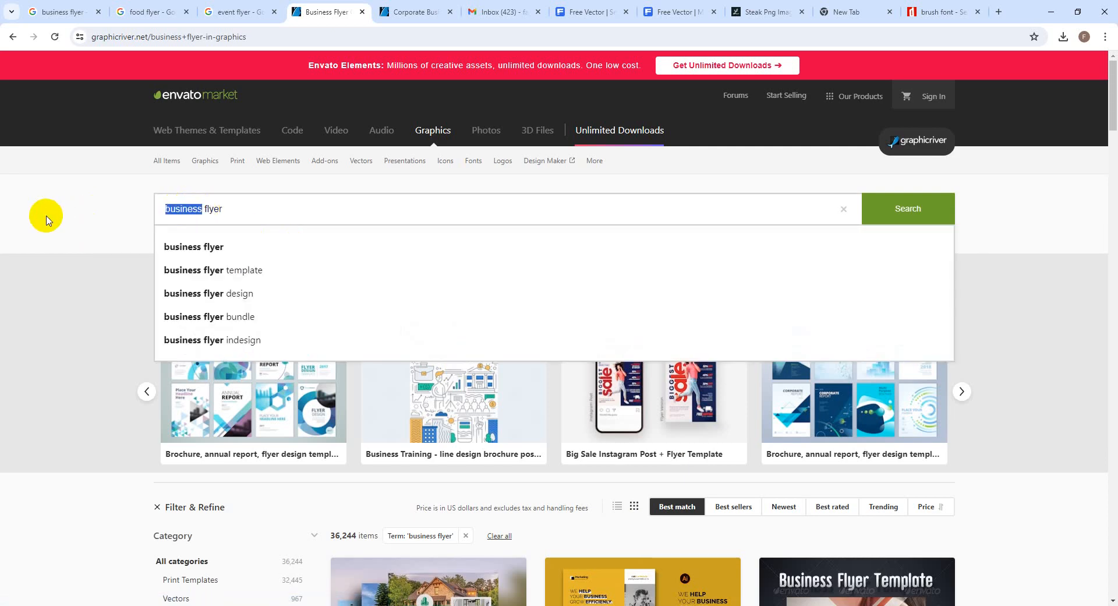
text(Food)
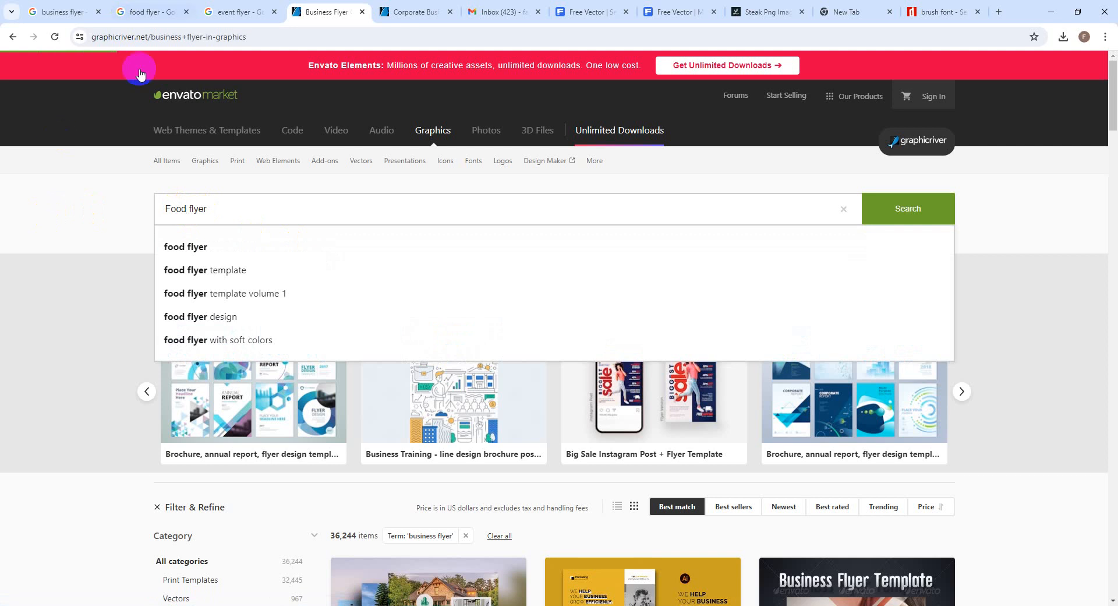
Search GraphicRiver for 'food flyer' and browse the results narrowed to Vectors
key(Return)
scroll(597, 442, down, 5)
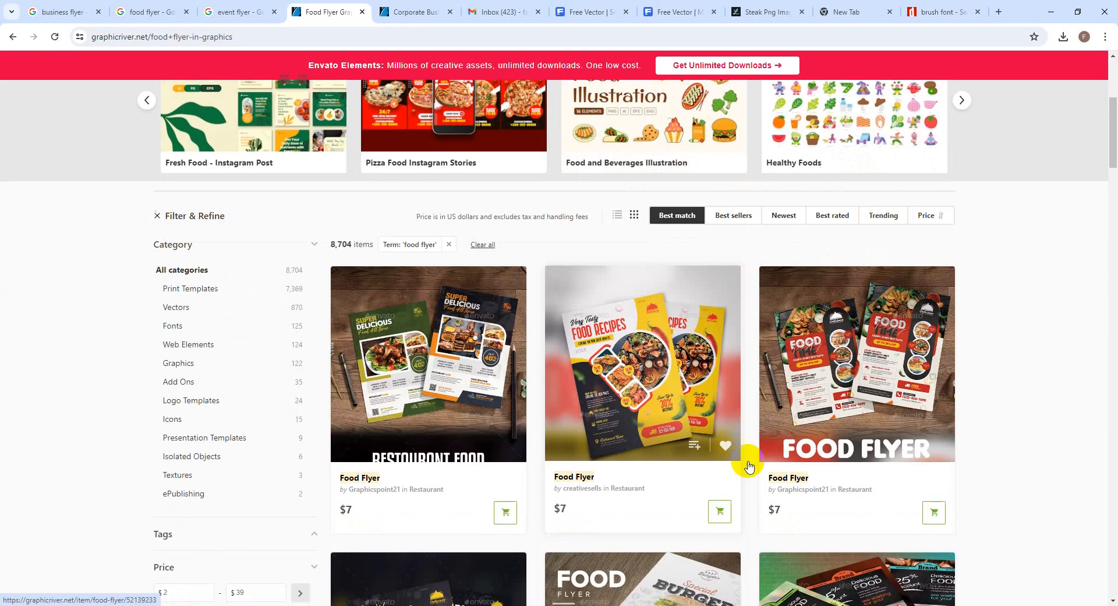
scroll(959, 474, down, 4)
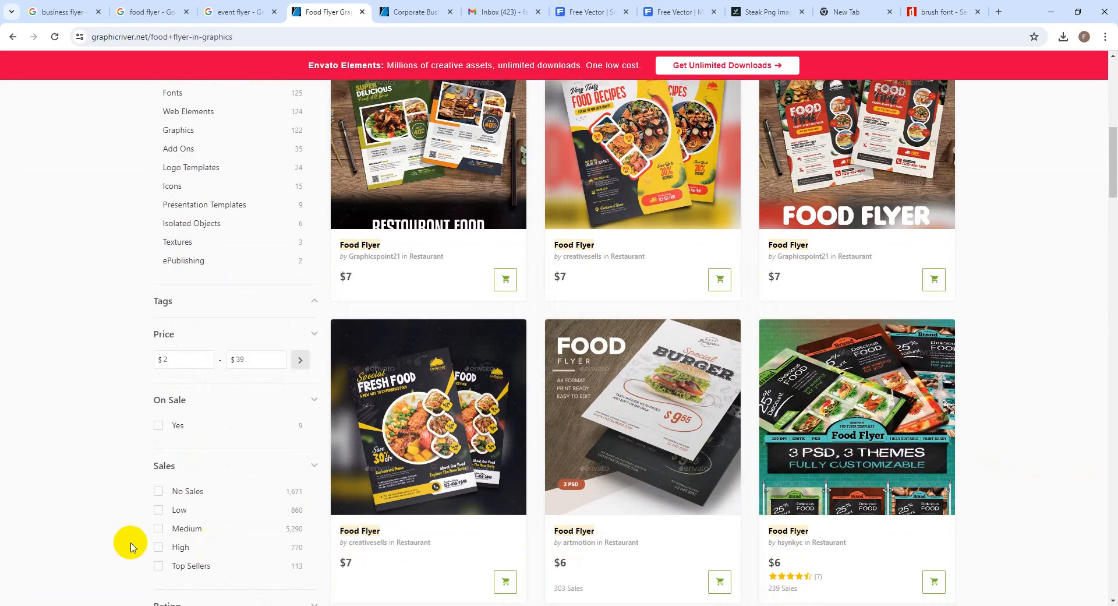
scroll(230, 462, up, 4)
scroll(408, 498, up, 2)
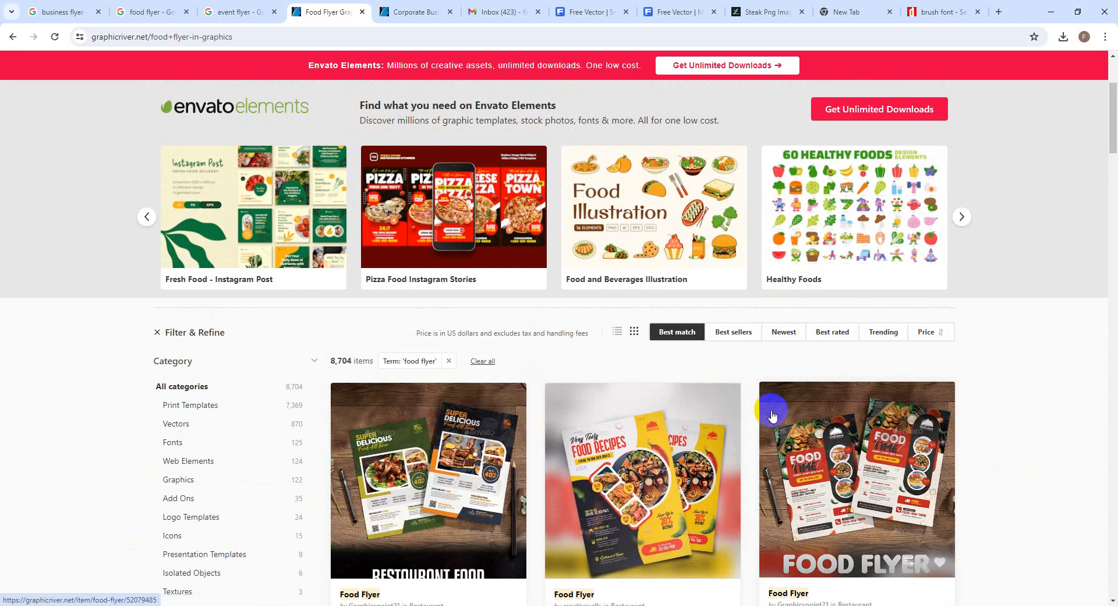
scroll(236, 460, down, 3)
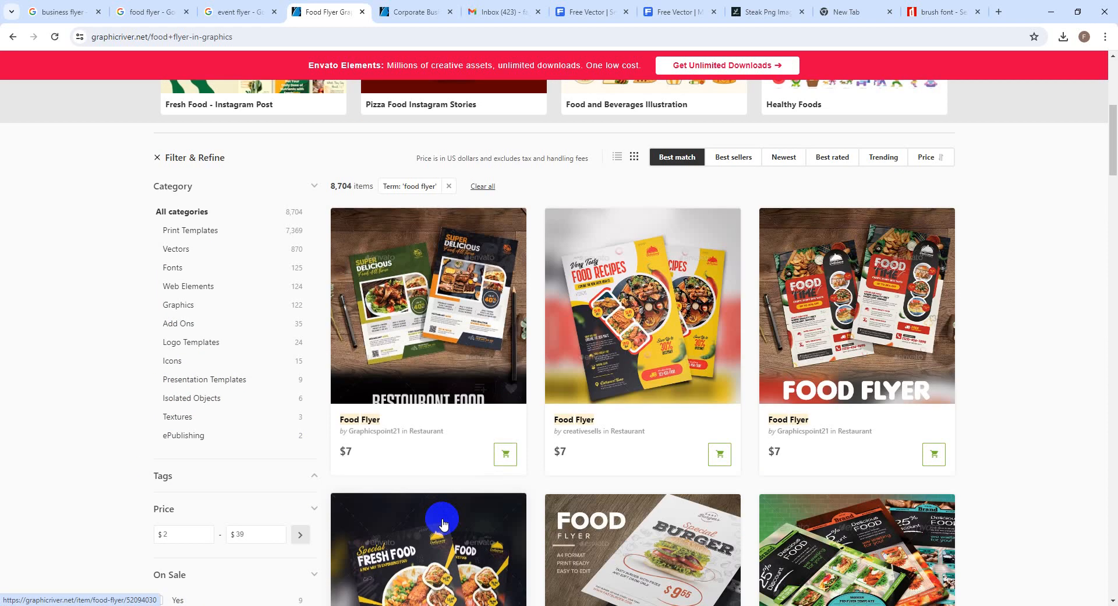
click(170, 249)
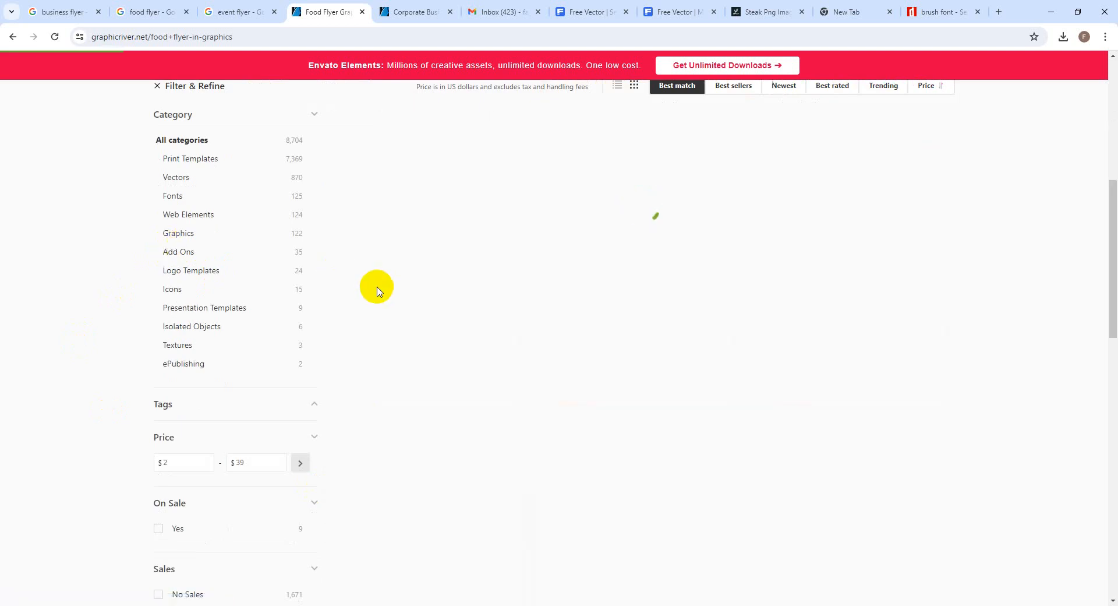
scroll(562, 426, down, 9)
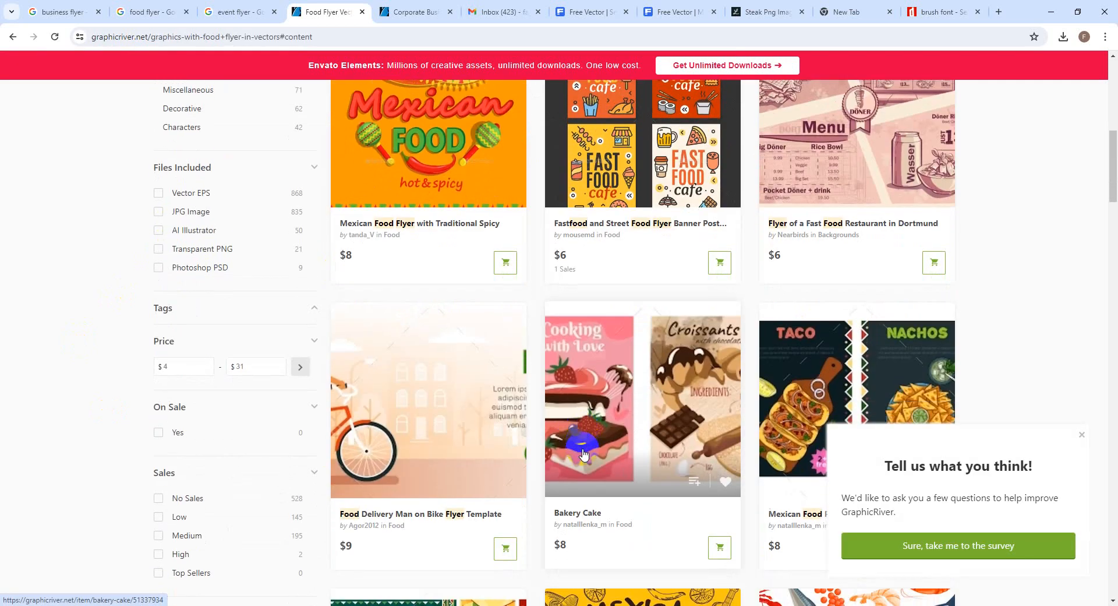
scroll(584, 453, down, 10)
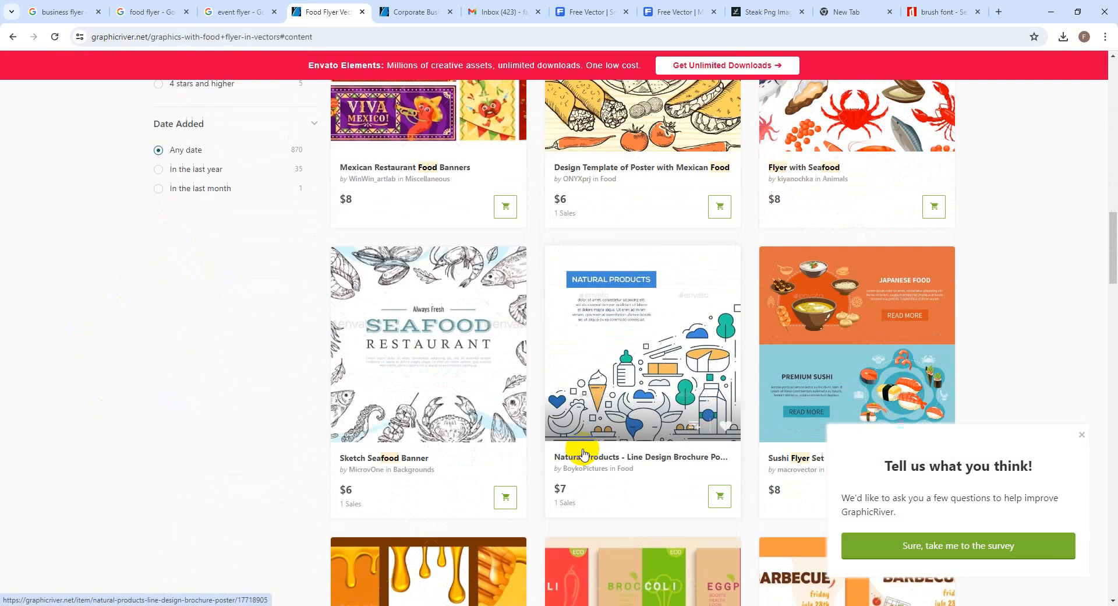
scroll(584, 453, down, 8)
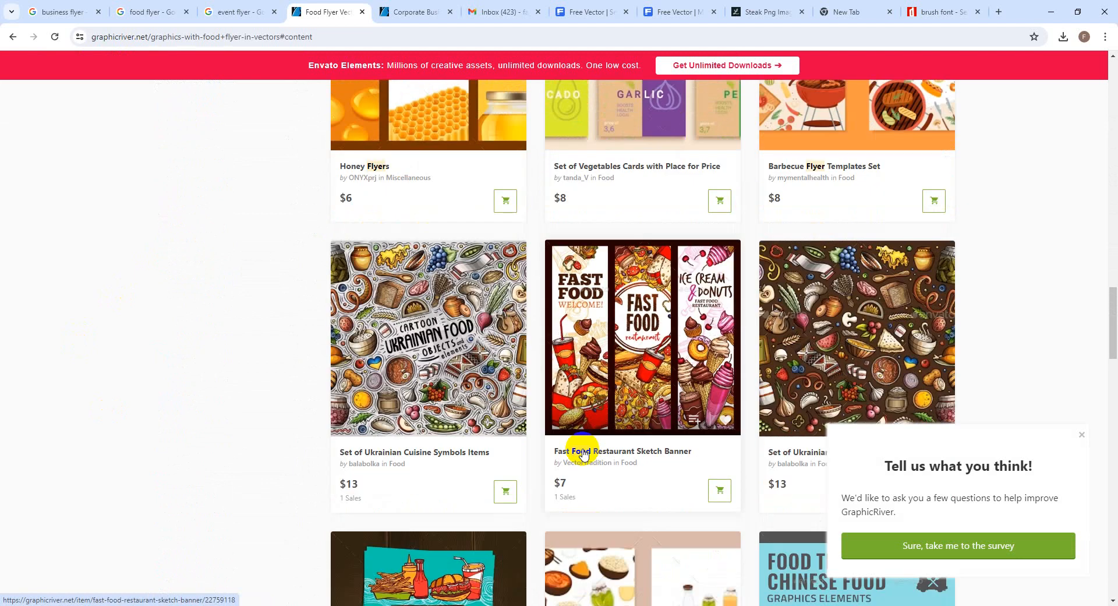
scroll(584, 453, up, 20)
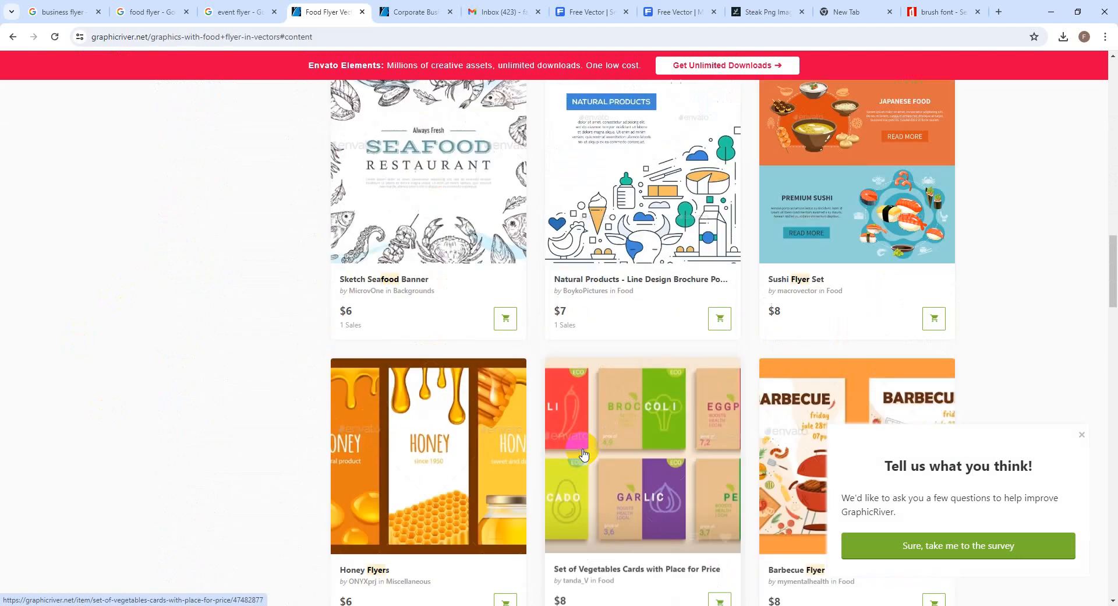
scroll(584, 454, up, 9)
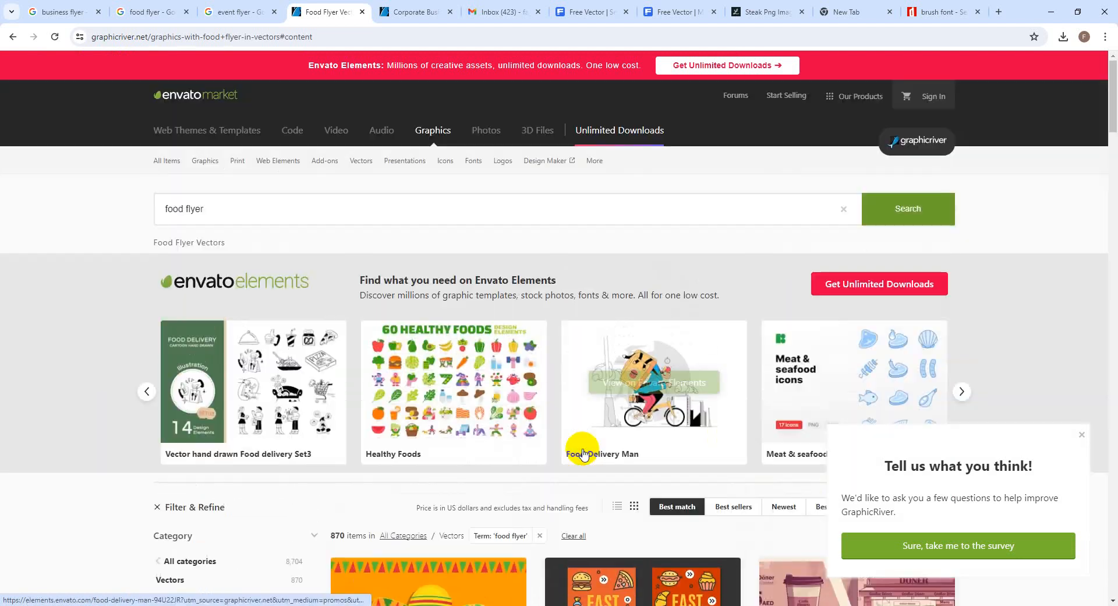
scroll(618, 449, down, 2)
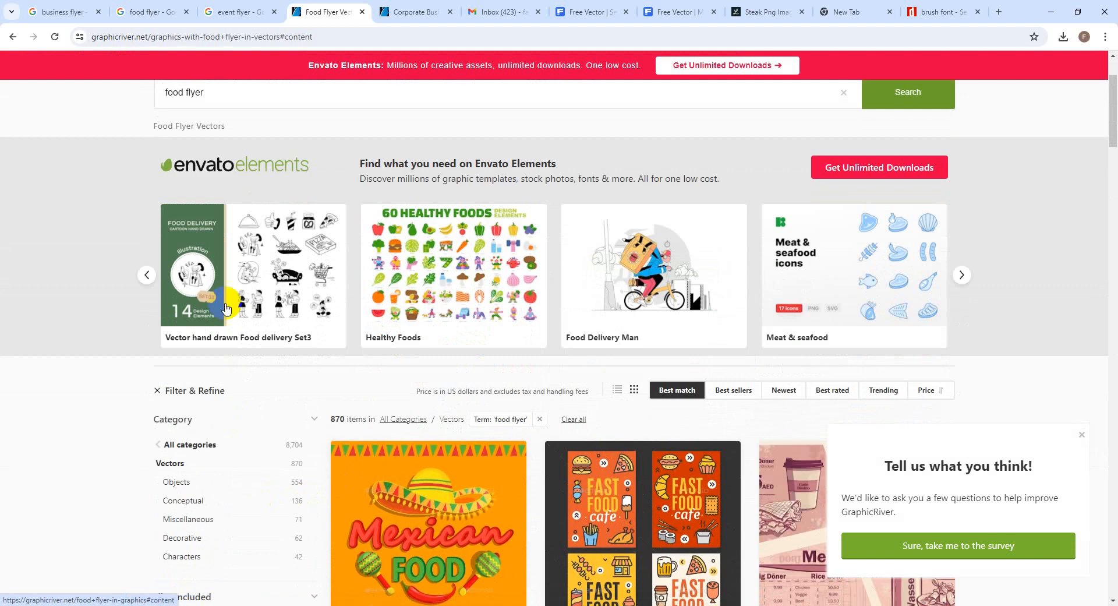
Show food flyer results from all categories and open the third Food Flyer template
click(180, 89)
drag(180, 89, 121, 90)
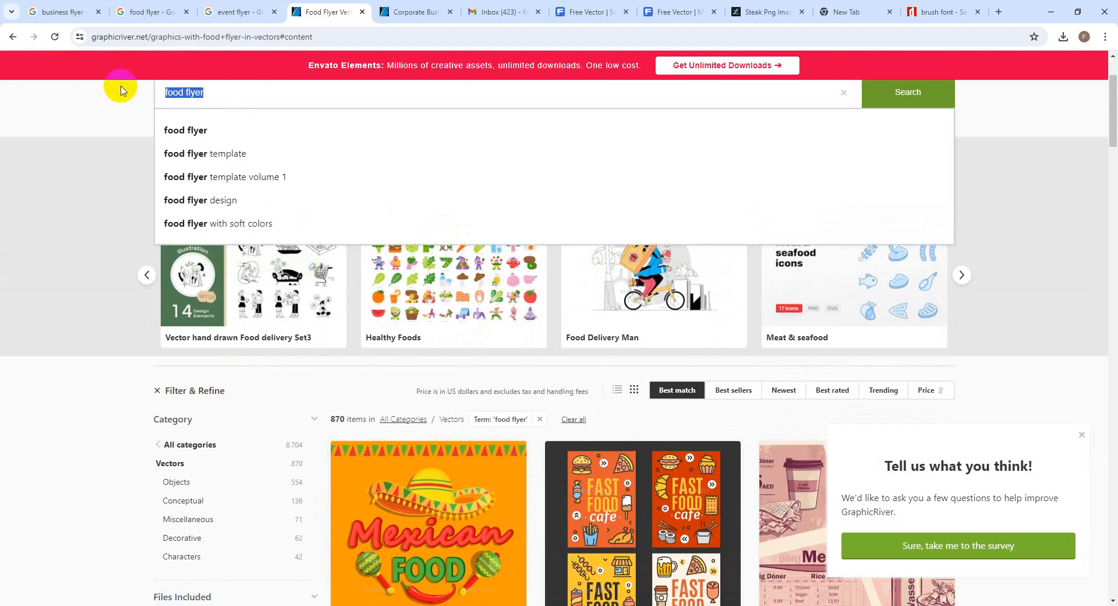
key(Return)
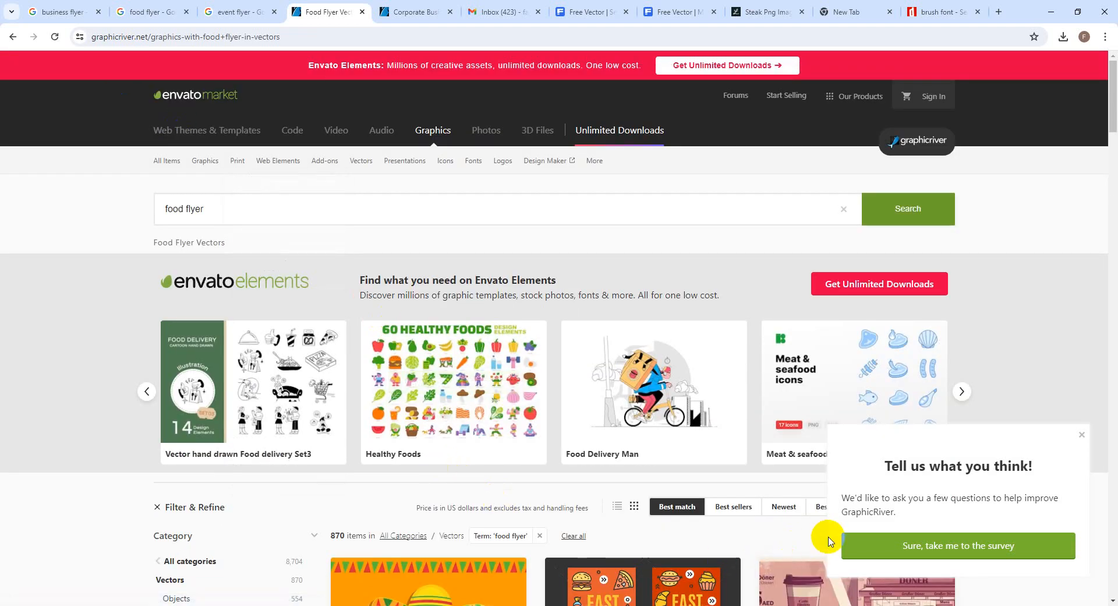
scroll(629, 513, down, 9)
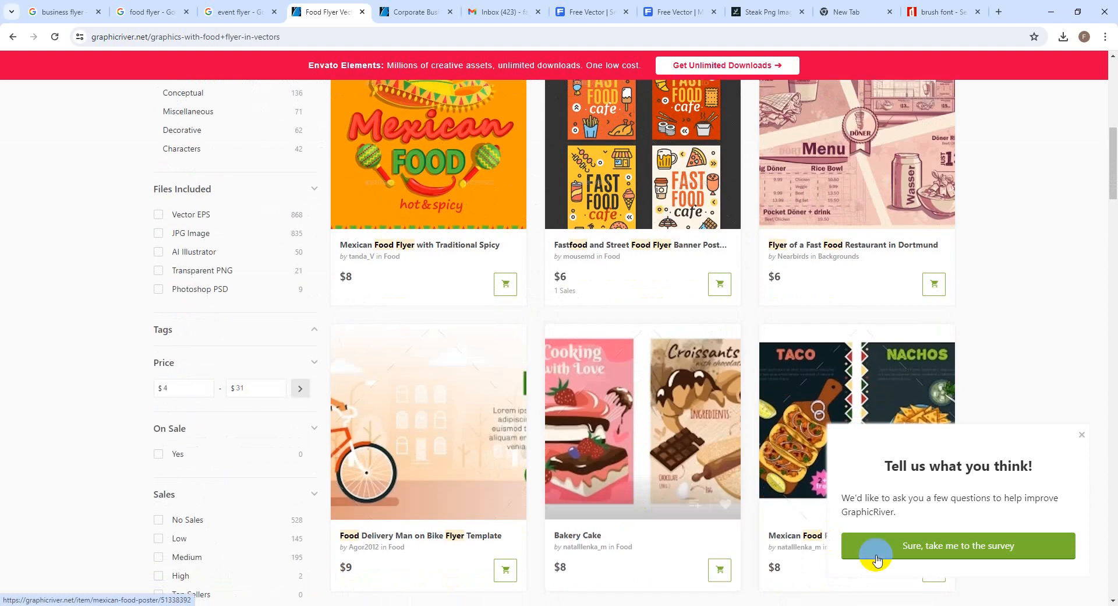
click(1082, 434)
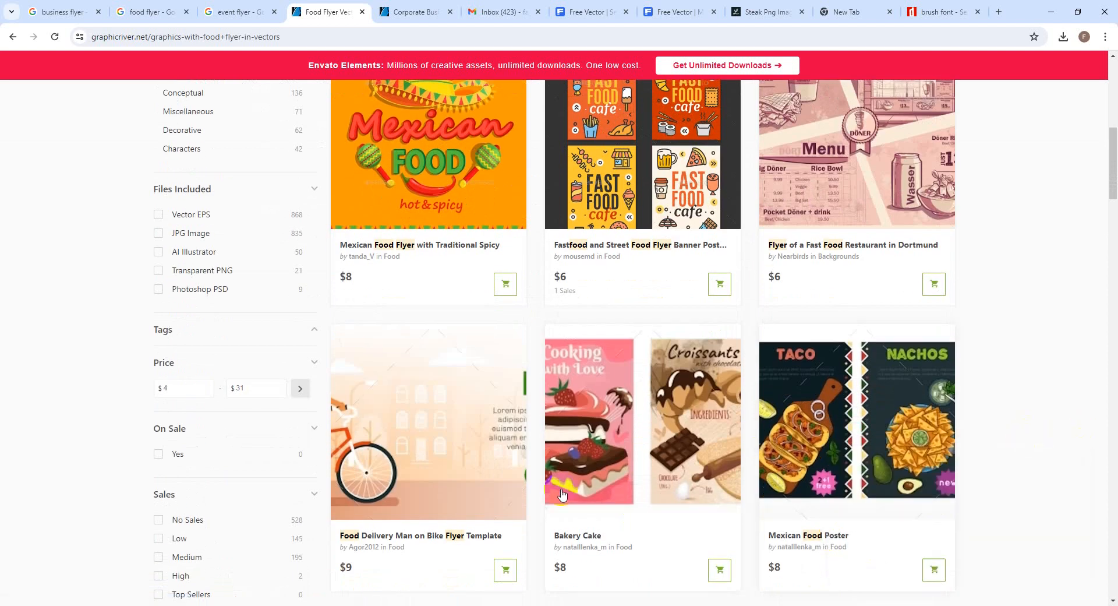
scroll(562, 495, up, 6)
right_click(555, 488)
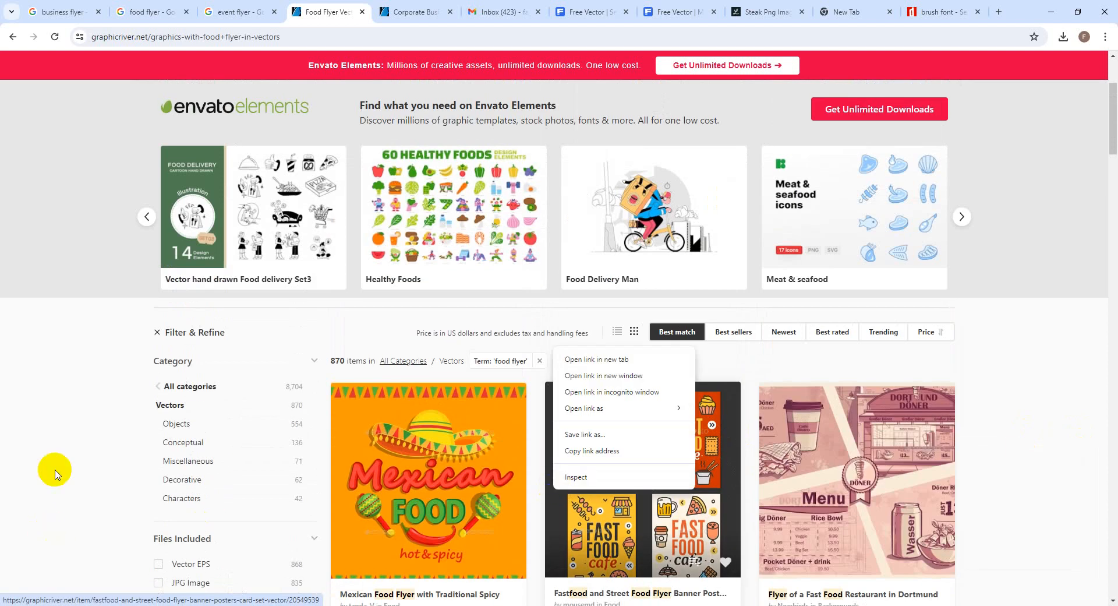
click(166, 389)
click(166, 389)
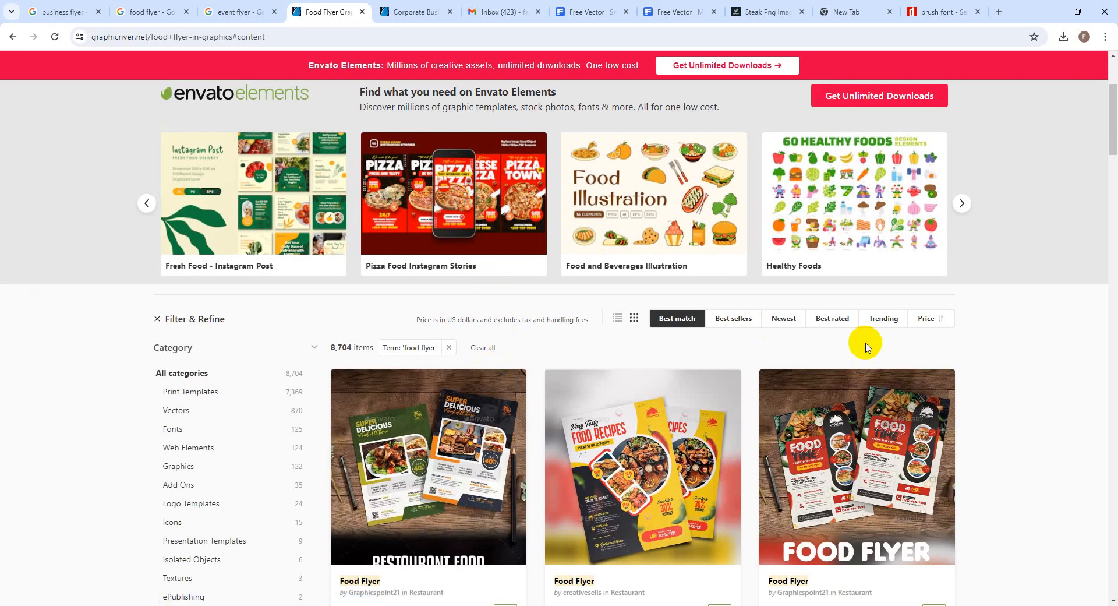
scroll(768, 488, down, 1)
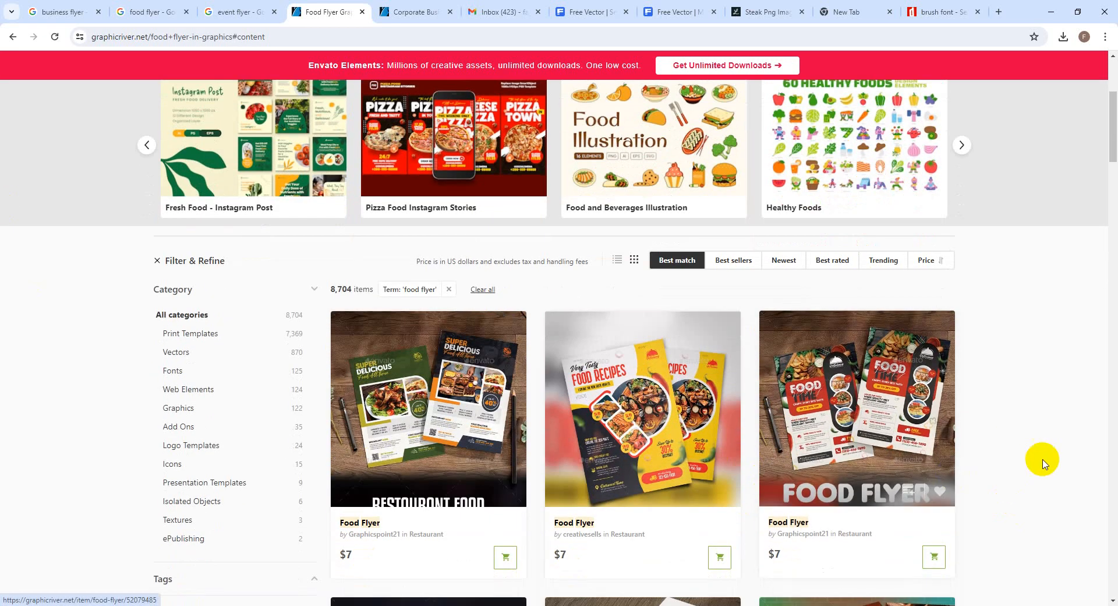
click(883, 444)
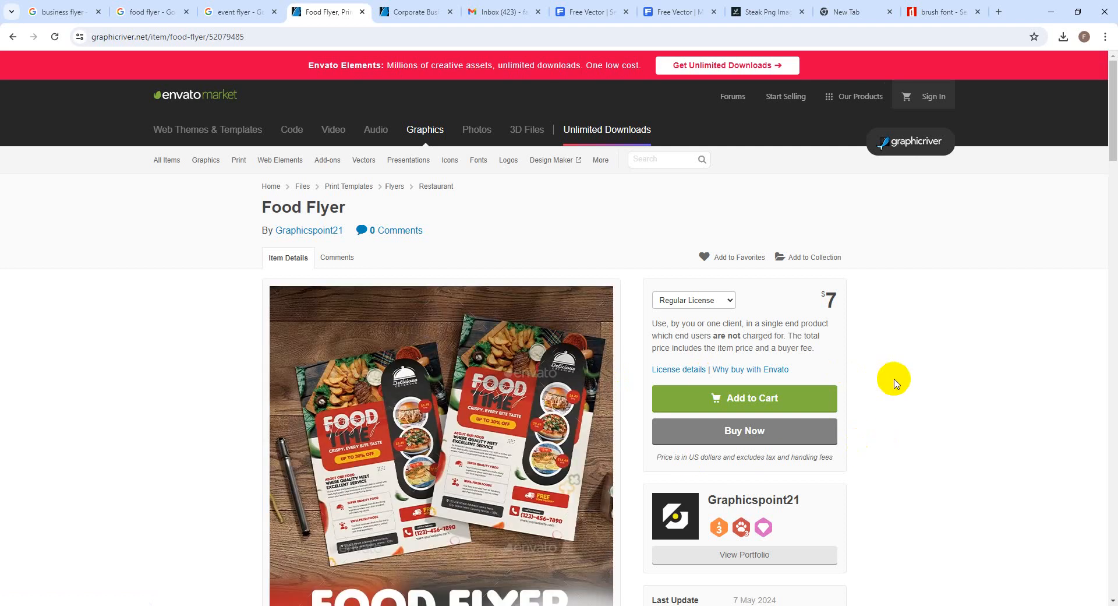
Scroll through the Food Flyer page's Features, Files included and Font Used sections
scroll(863, 495, down, 3)
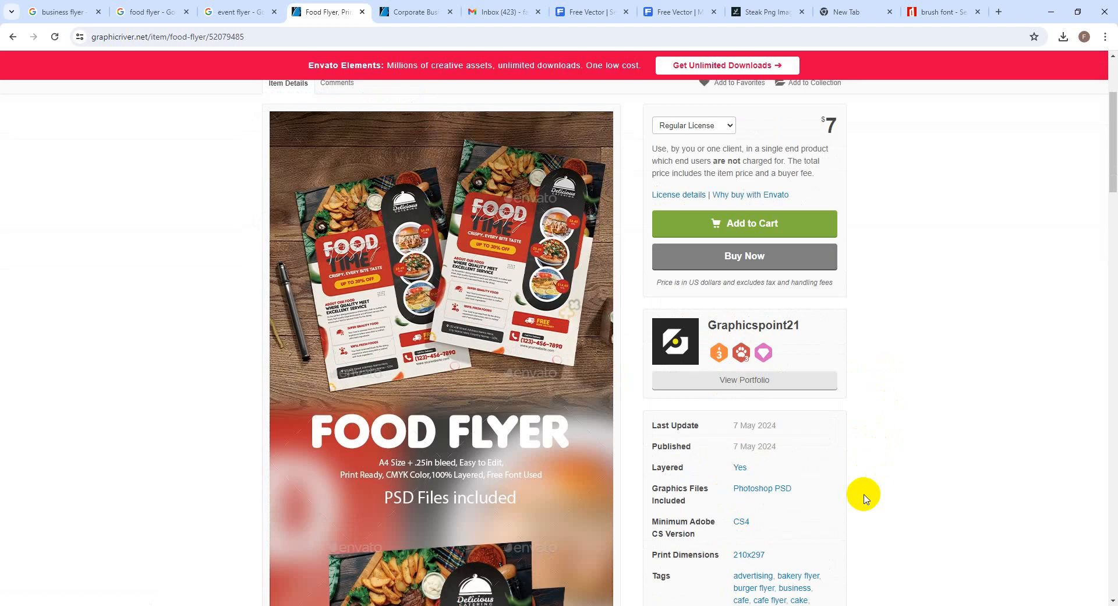
scroll(864, 498, down, 2)
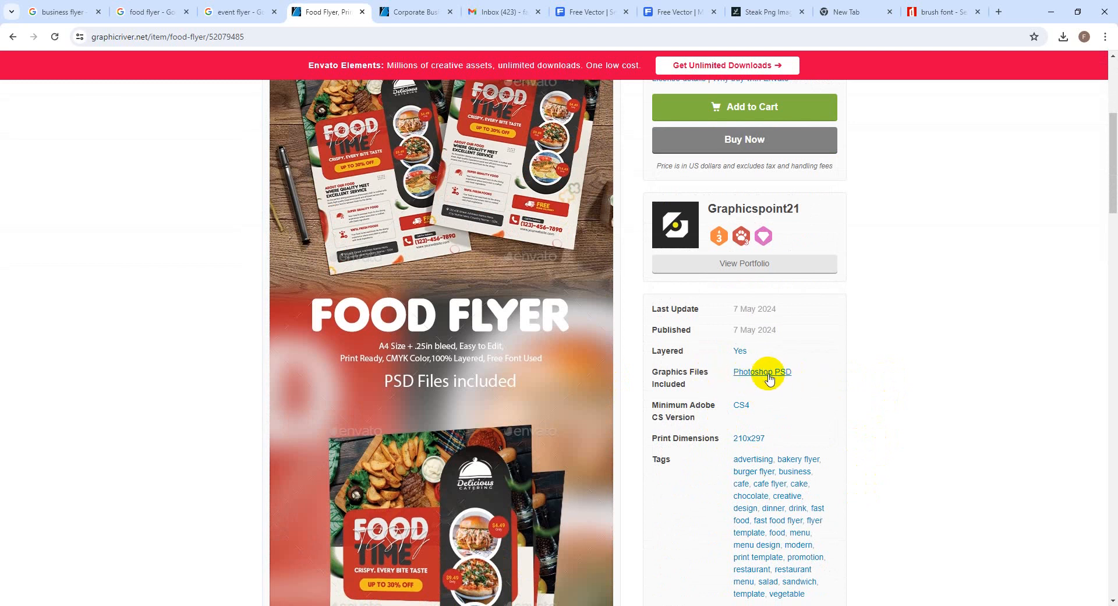
scroll(775, 389, down, 3)
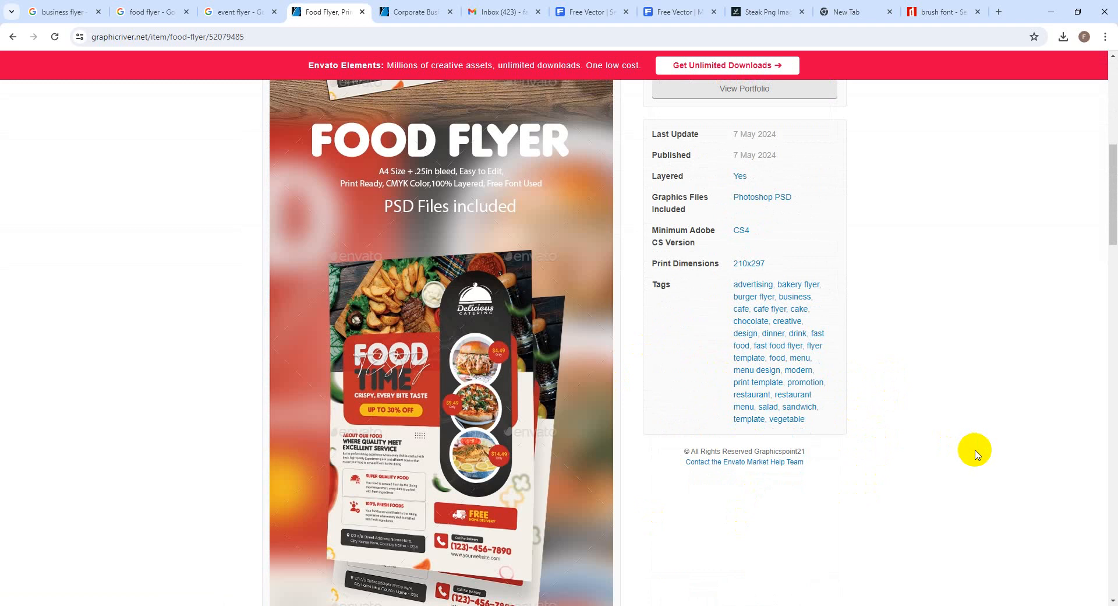
scroll(537, 456, down, 15)
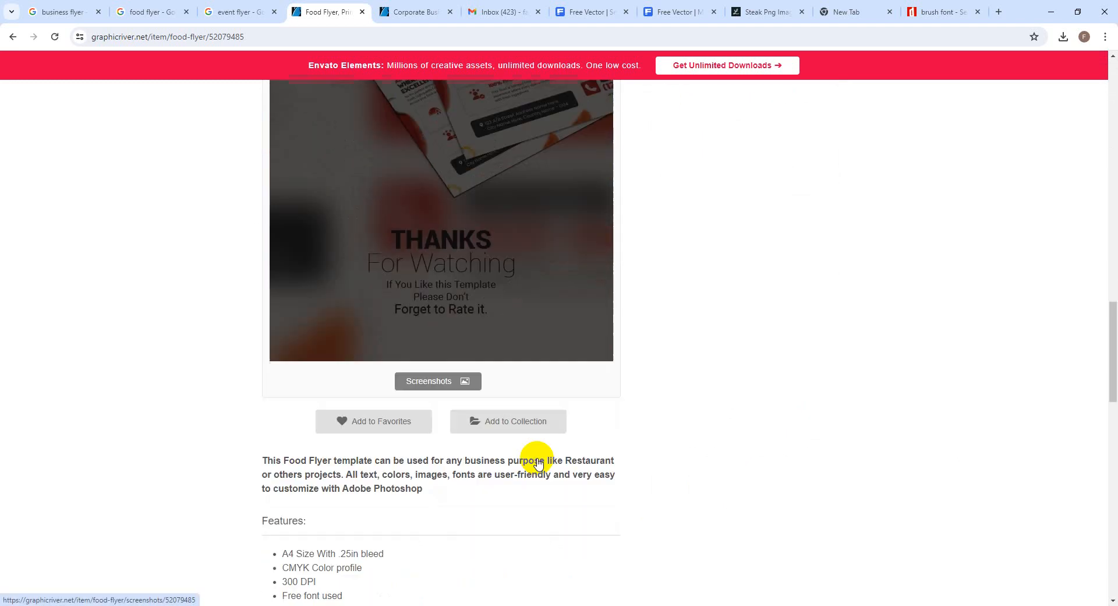
scroll(537, 457, down, 7)
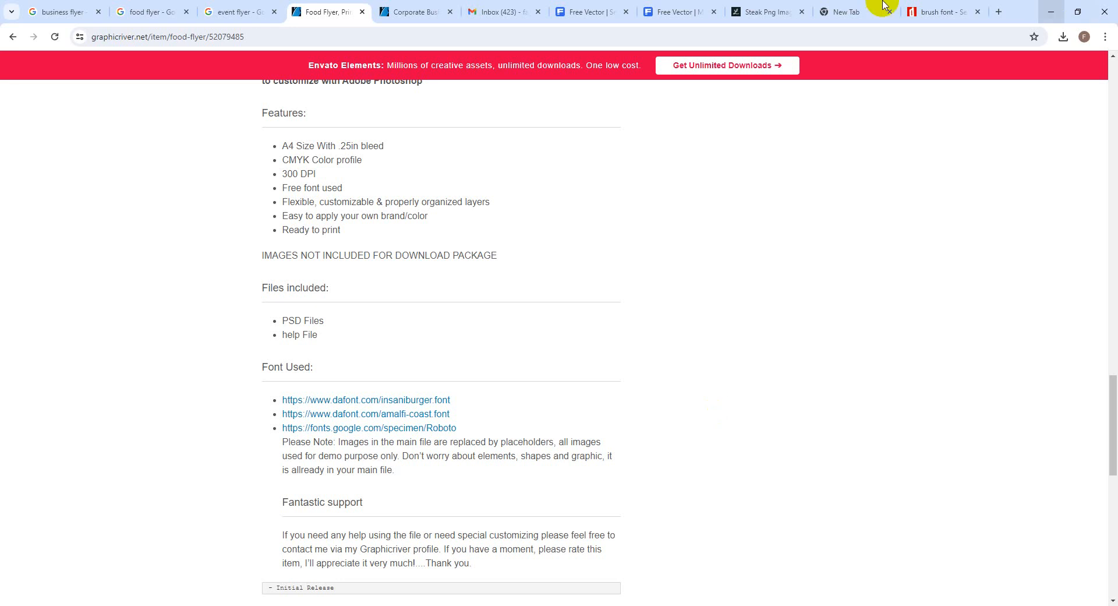
mouse_move(934, 20)
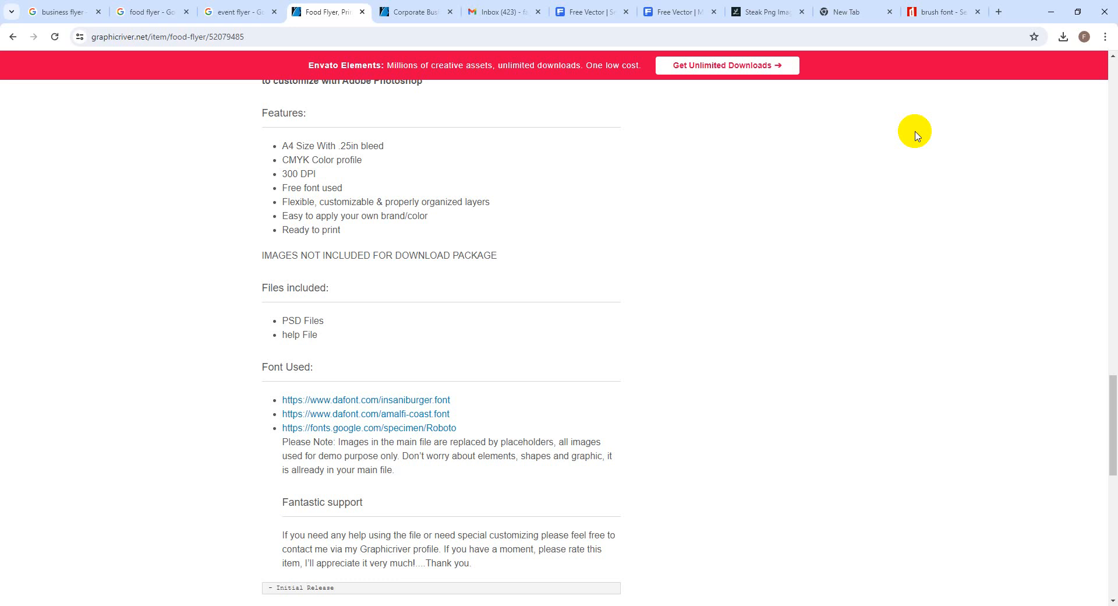
Glance at the corporate flyer and brush font tabs, then minimize Chrome
scroll(744, 327, up, 10)
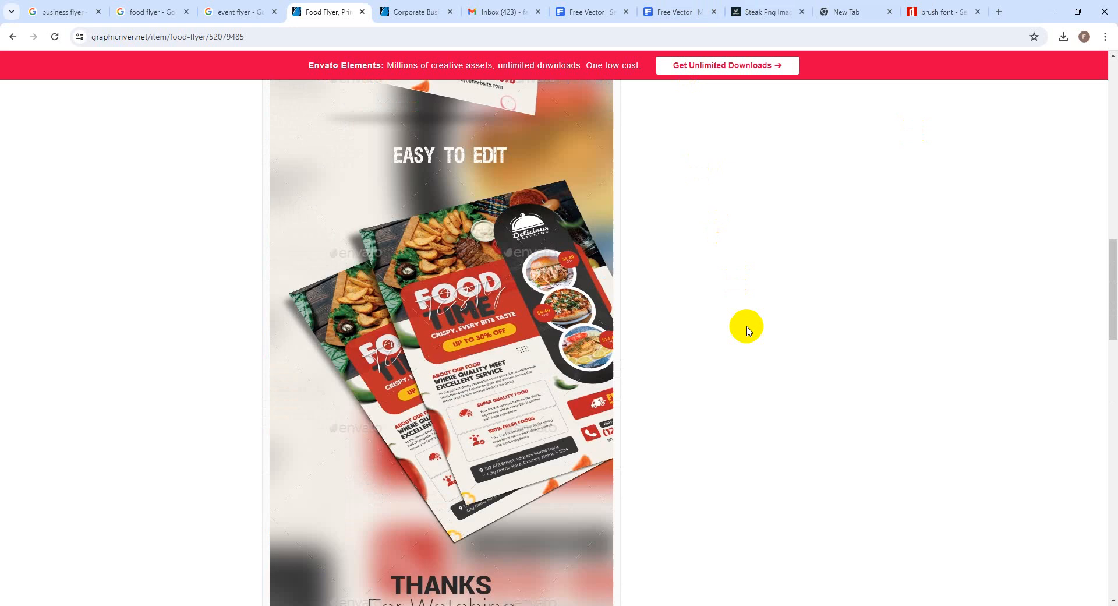
scroll(748, 330, up, 15)
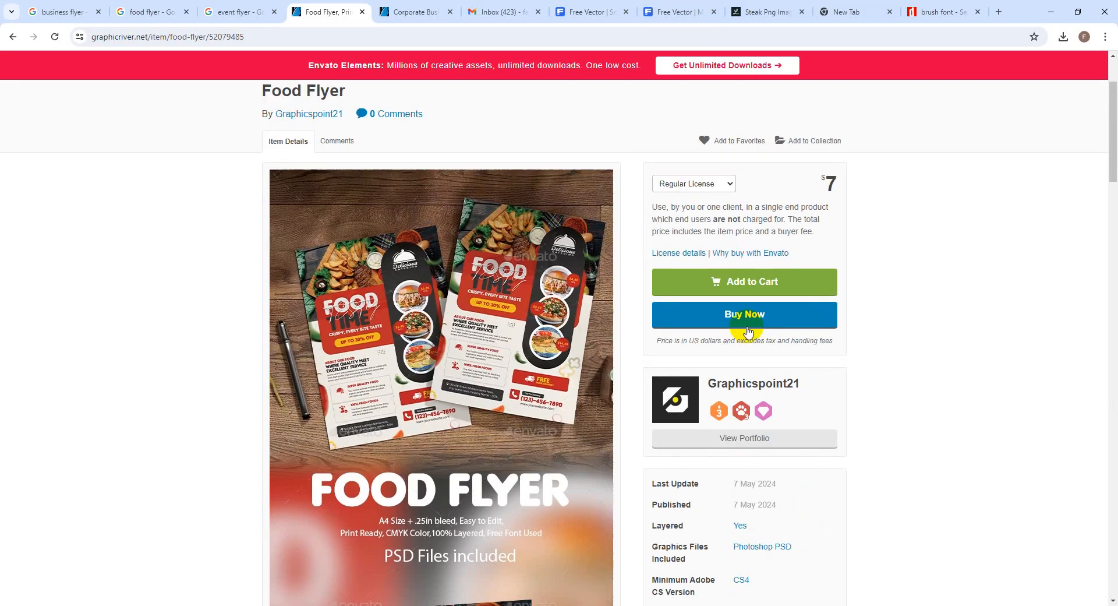
scroll(749, 330, up, 2)
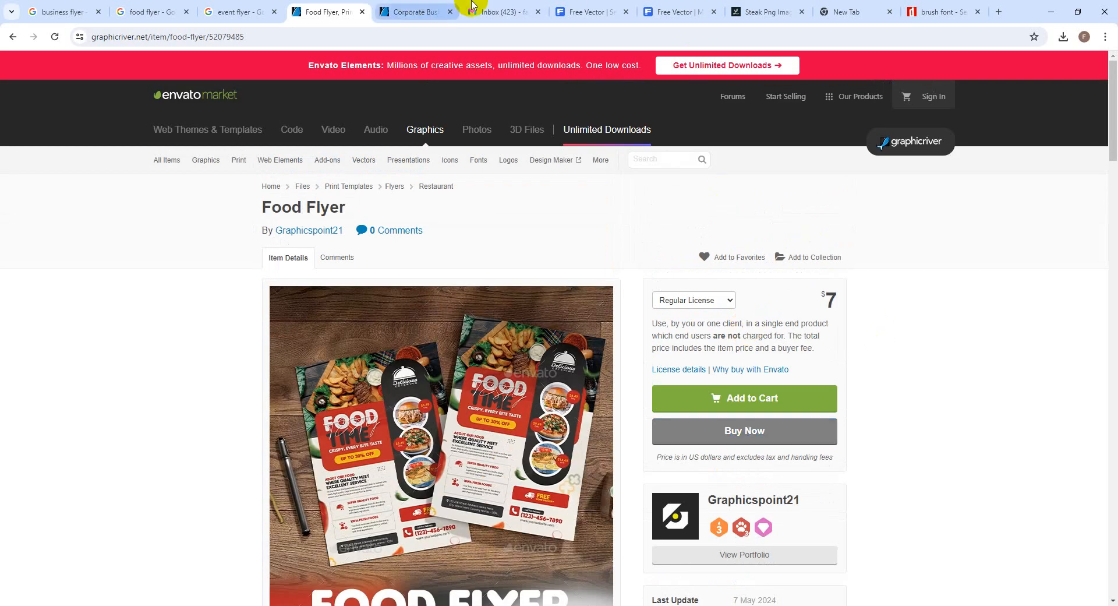
click(415, 11)
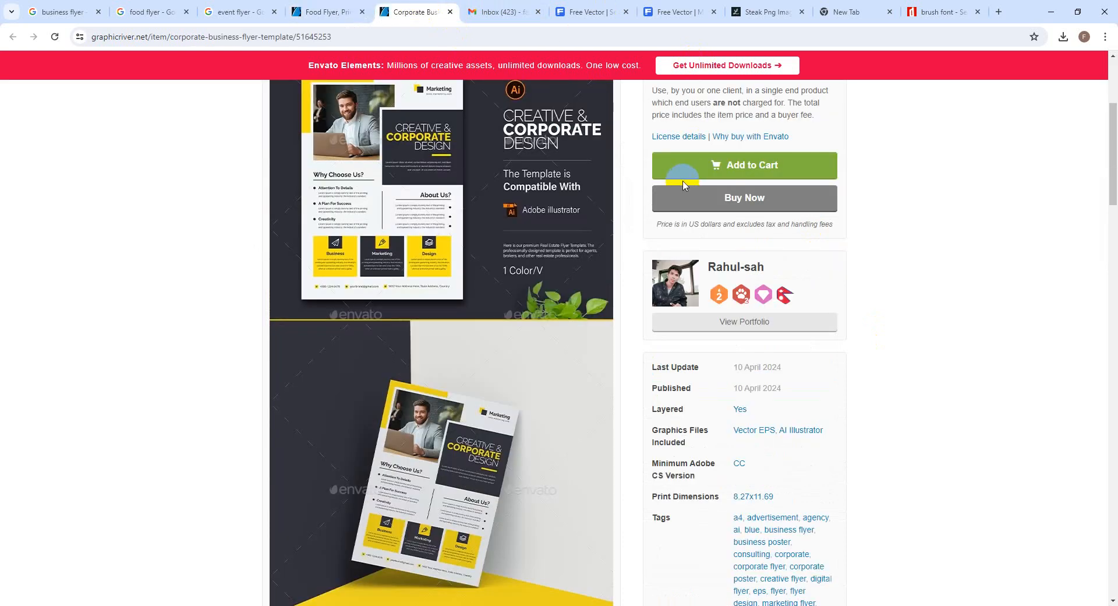
scroll(693, 216, down, 7)
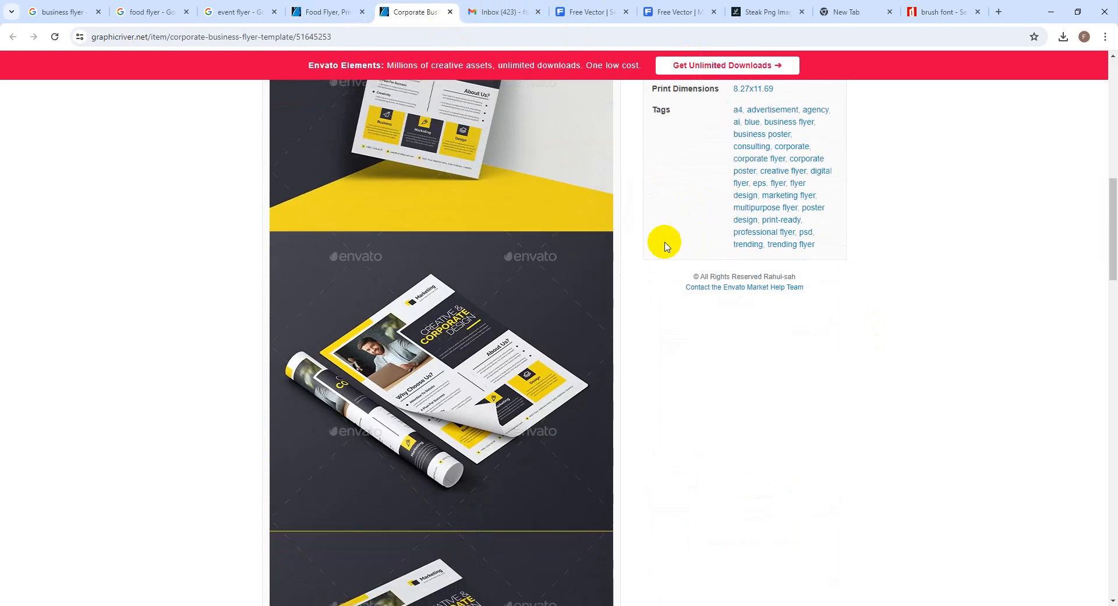
scroll(699, 239, up, 8)
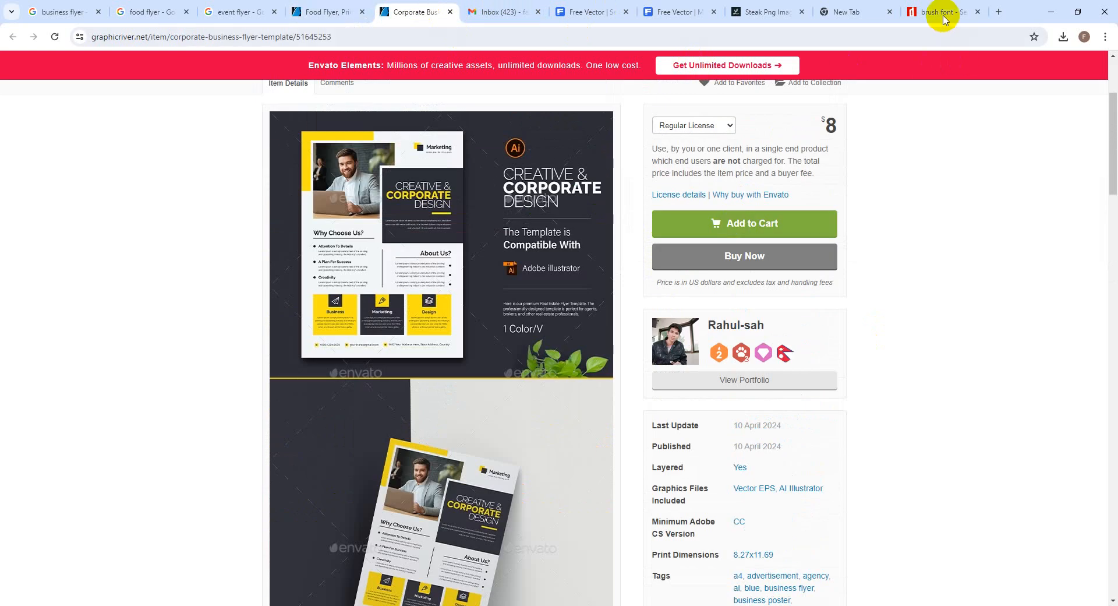
click(941, 12)
click(1051, 11)
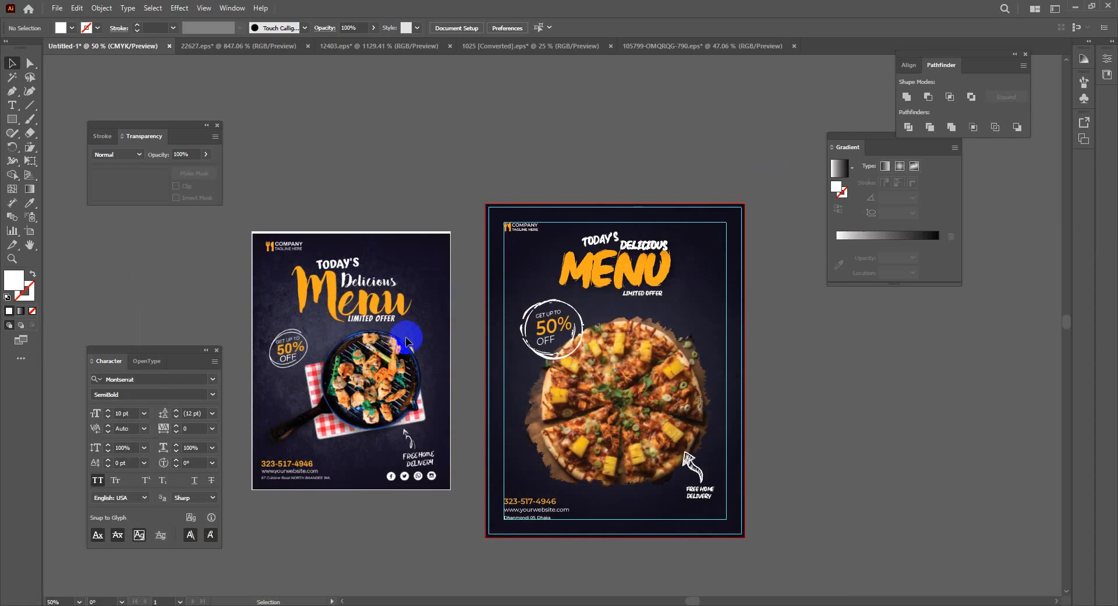
Delete the left grilled-food reference flyer, leaving only the pizza menu
key(a)
click(359, 331)
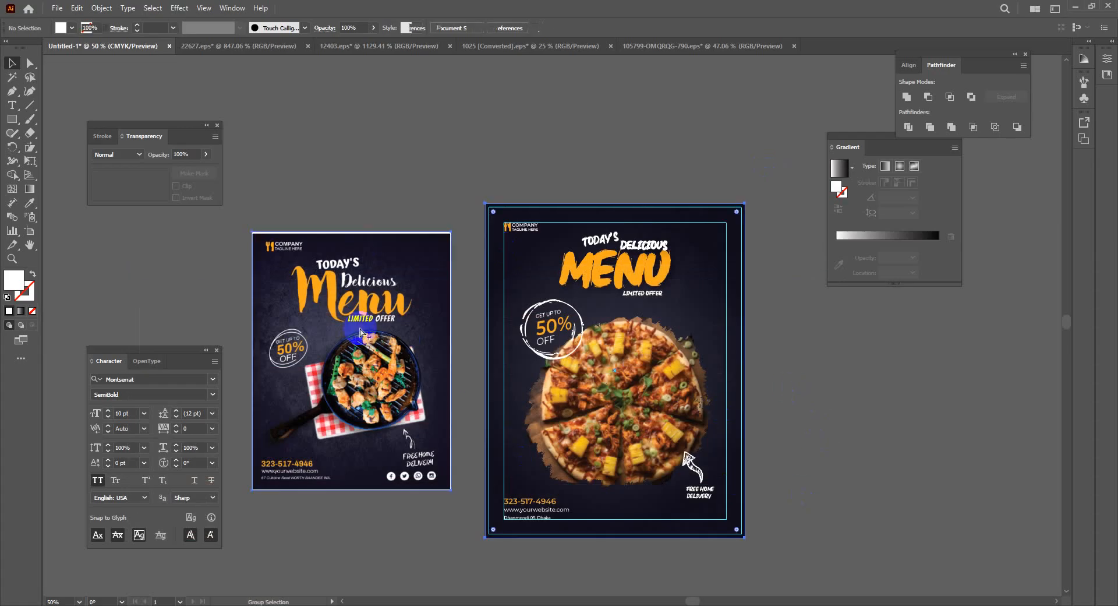
click(327, 162)
key(v)
click(362, 307)
key(Delete)
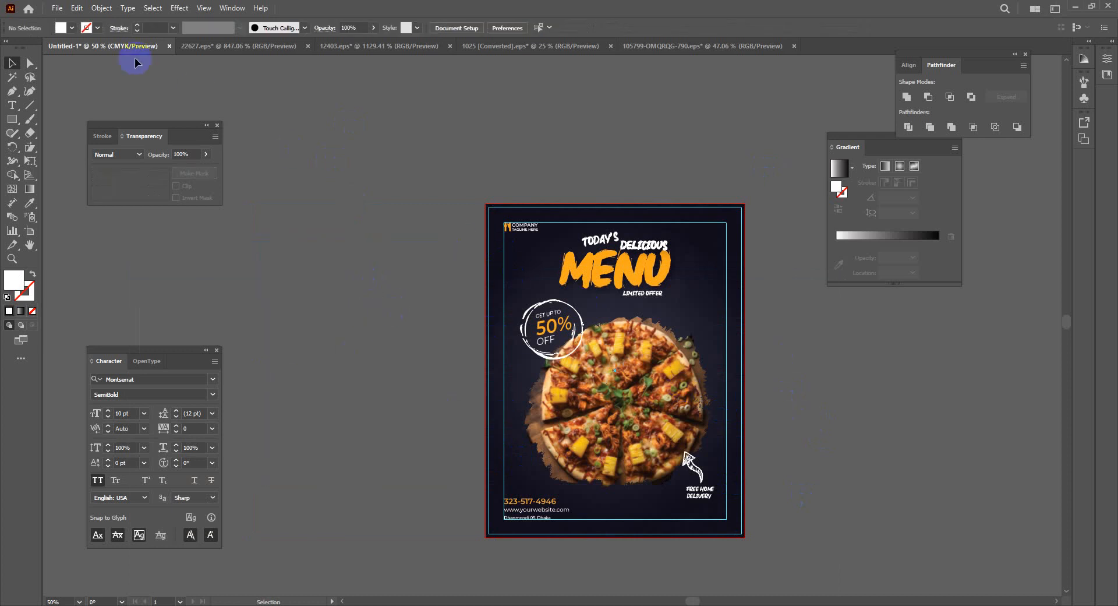
Open Illustrator's File menu over the finished pizza menu flyer
click(49, 11)
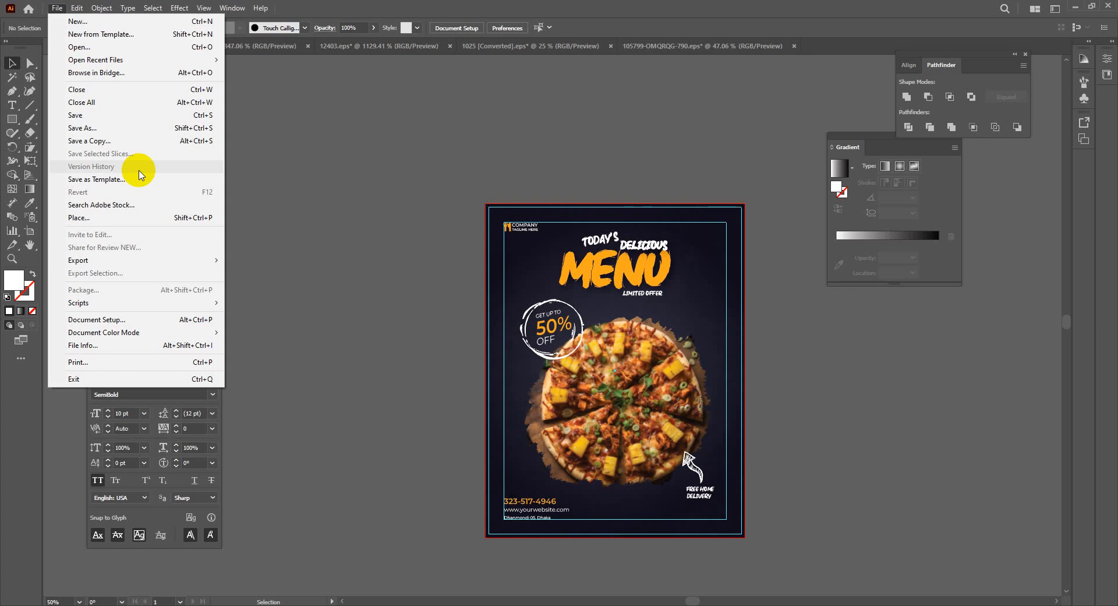
Set up Export As: JPEG format, Use Artboards, file name 'Food Flyer 01'
mouse_move(90, 256)
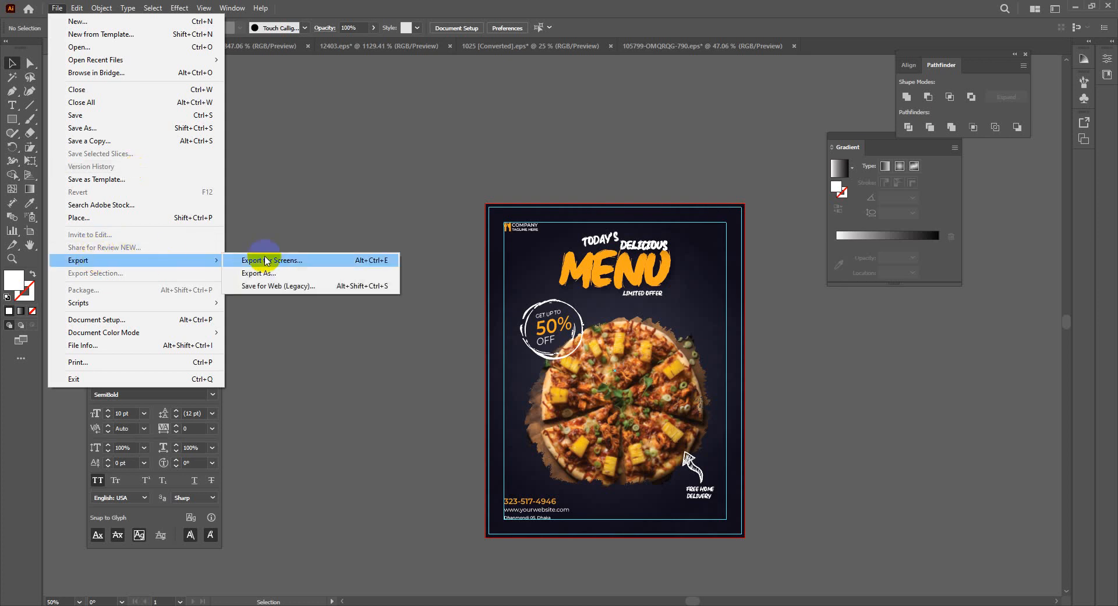
click(282, 273)
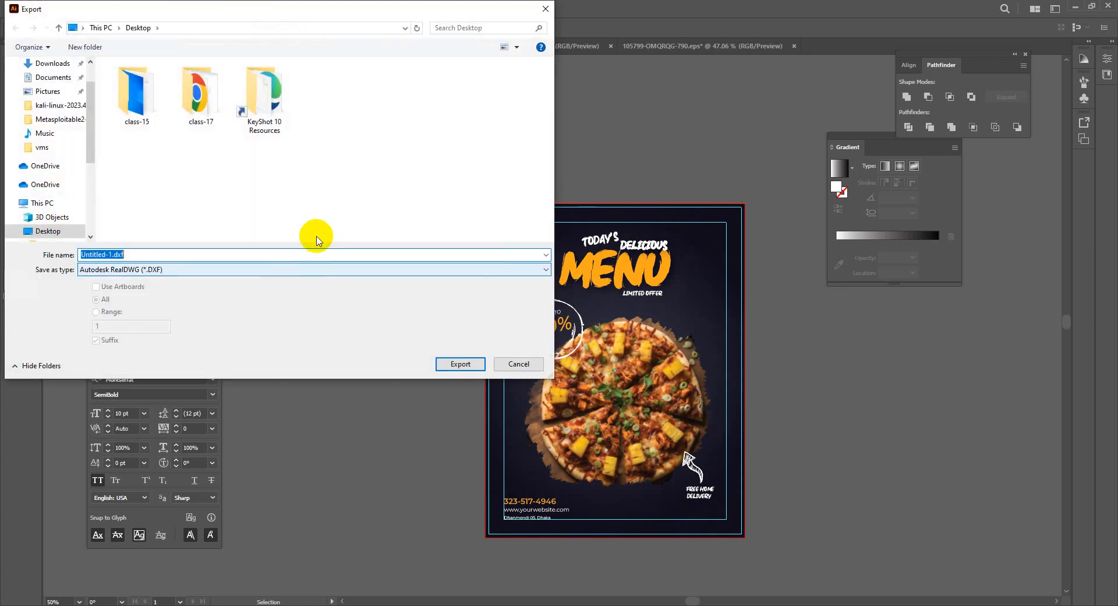
click(116, 270)
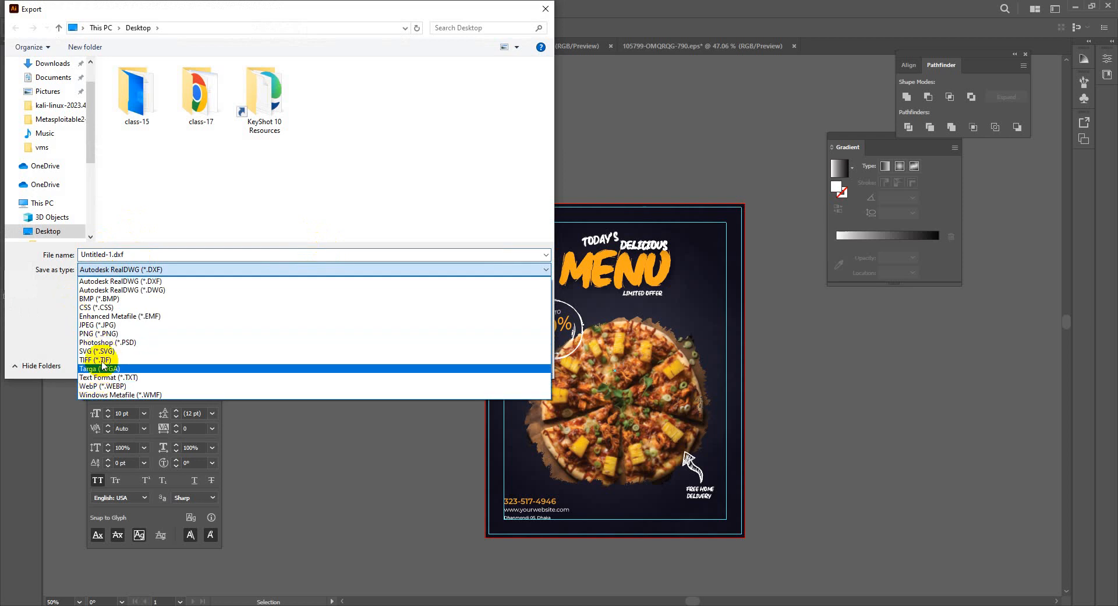
click(111, 325)
click(95, 287)
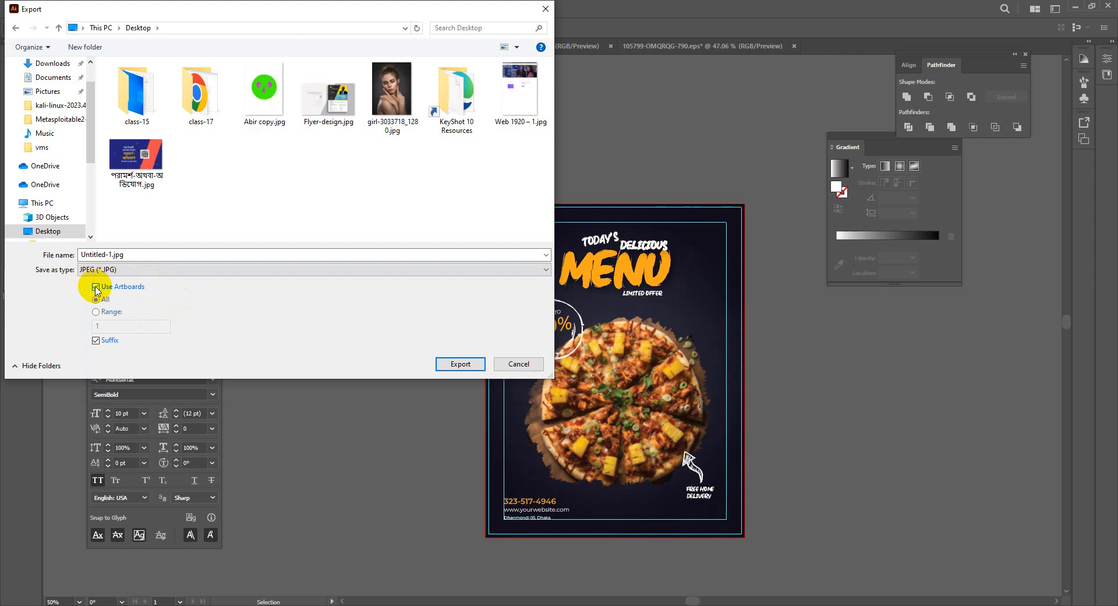
click(142, 252)
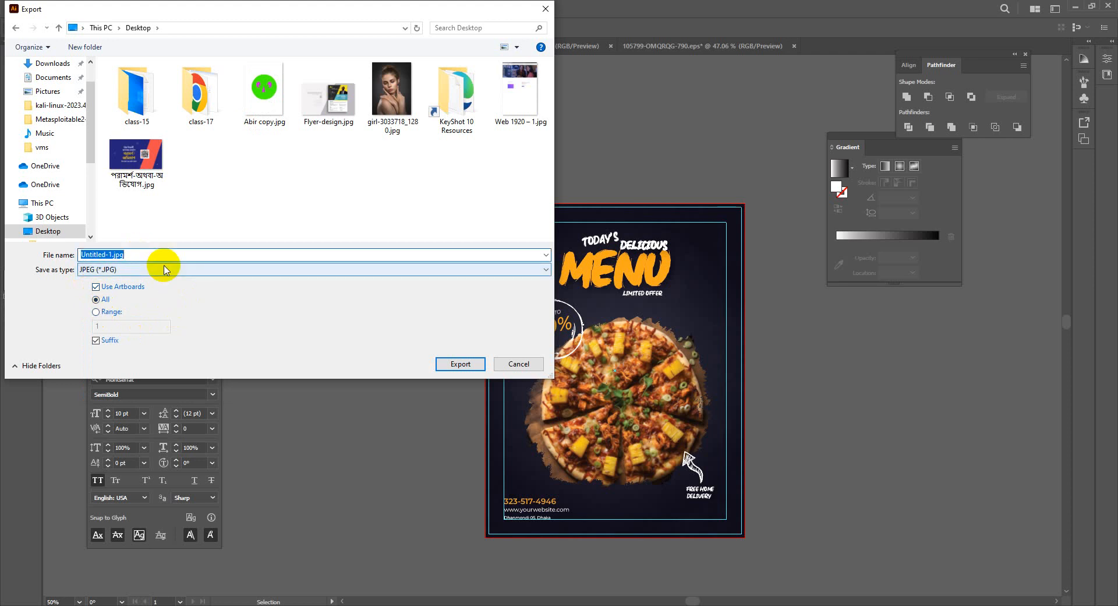
key(BackSpace)
text(Food Flyer 01)
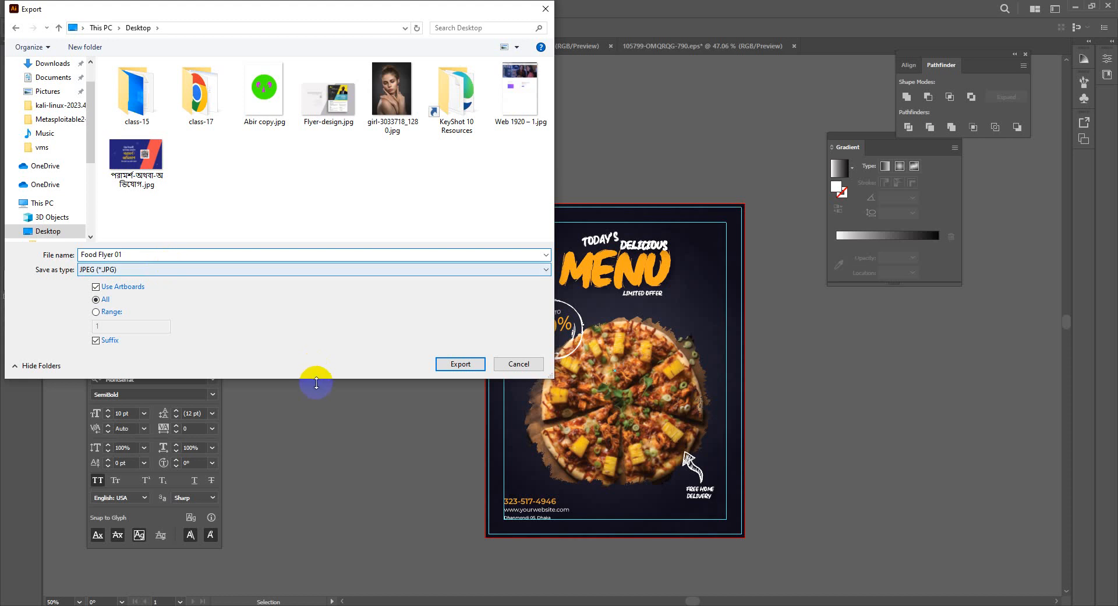
Export the flyer as Food Flyer 01 JPEG in RGB, quality 10, 300 ppi
click(472, 366)
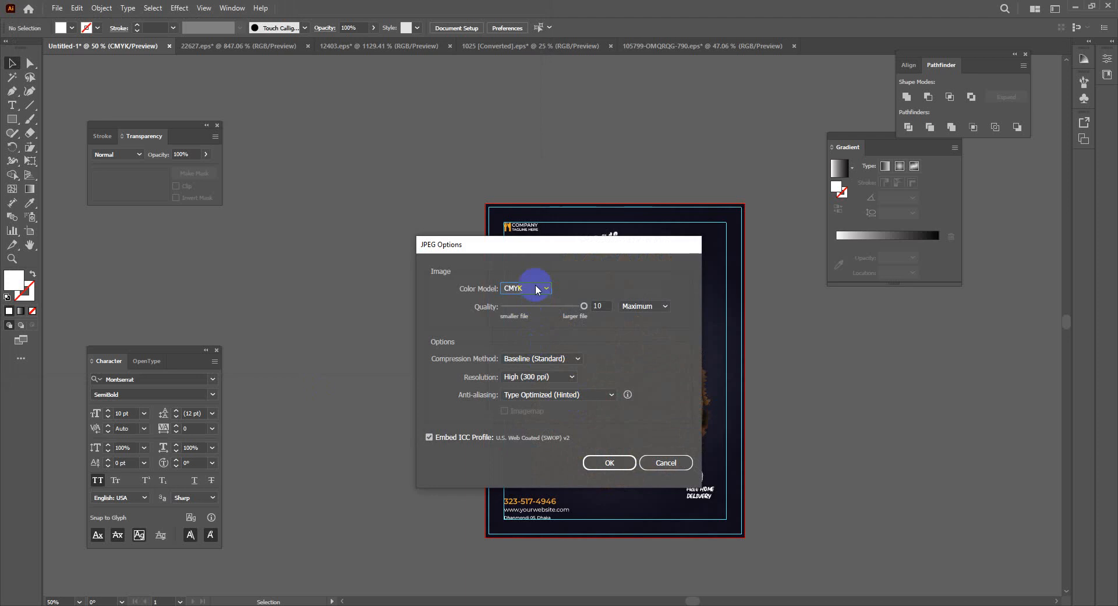
click(531, 288)
click(527, 301)
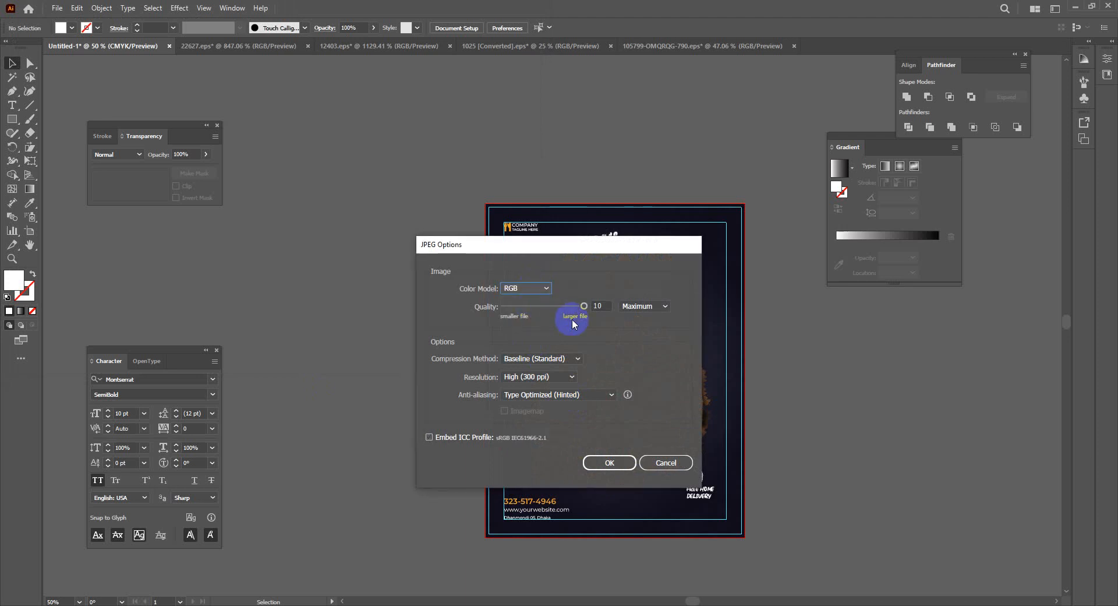
click(583, 306)
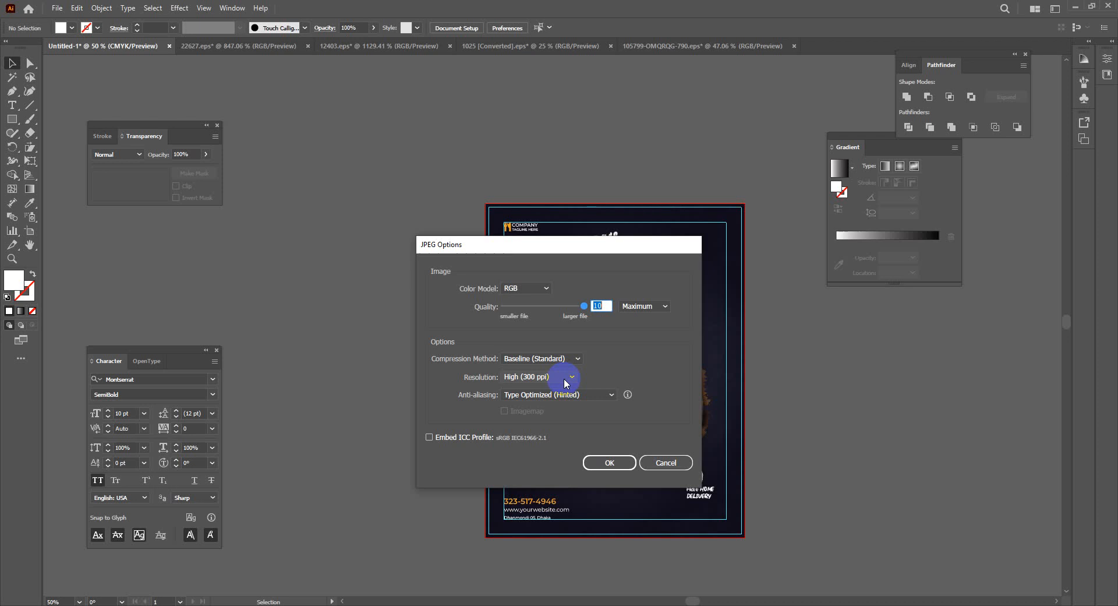
click(604, 461)
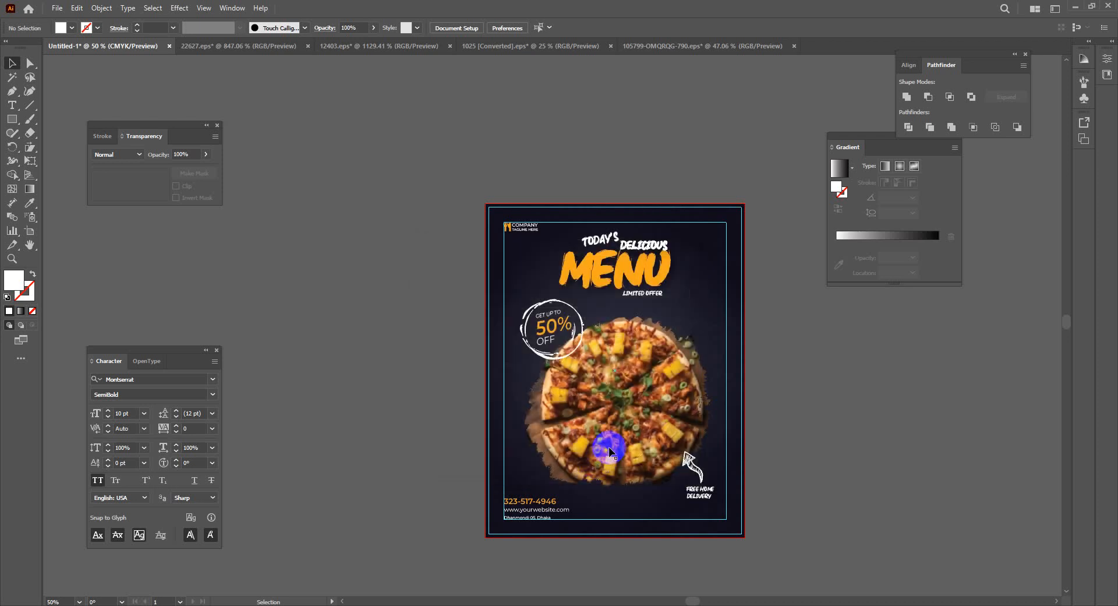
Minimize Illustrator, dismiss the Font Viewer error, and close both grunge texture folders
click(1074, 5)
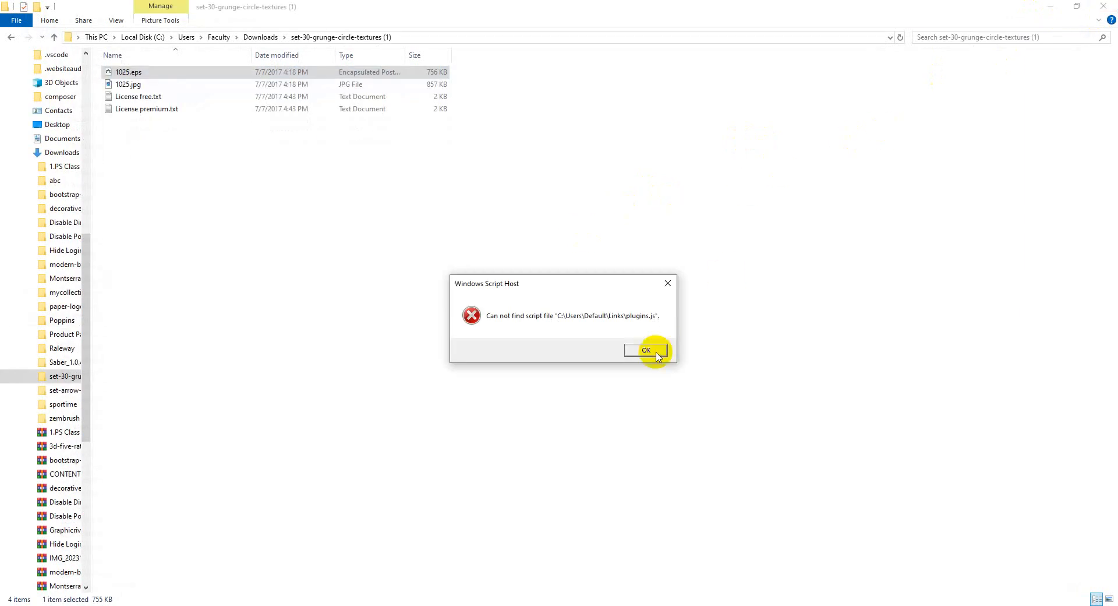
click(655, 353)
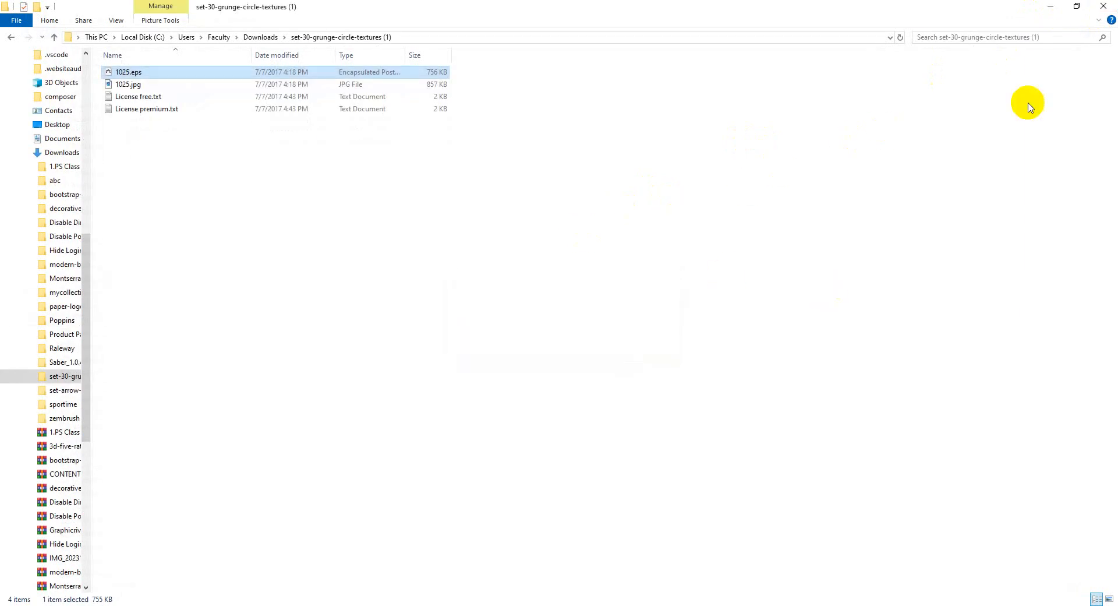
click(1103, 6)
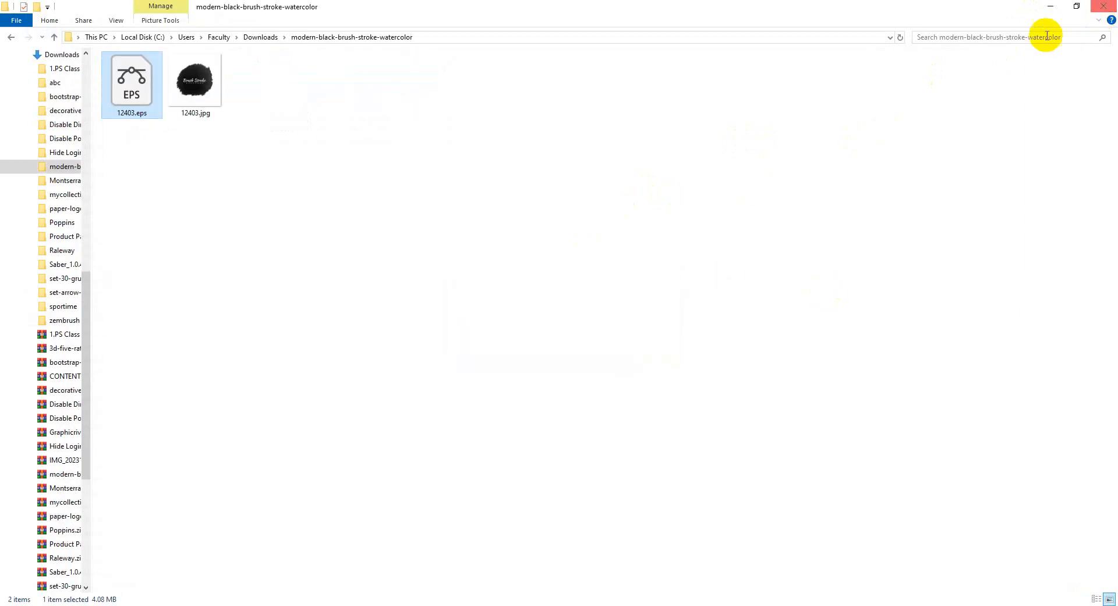
click(1100, 6)
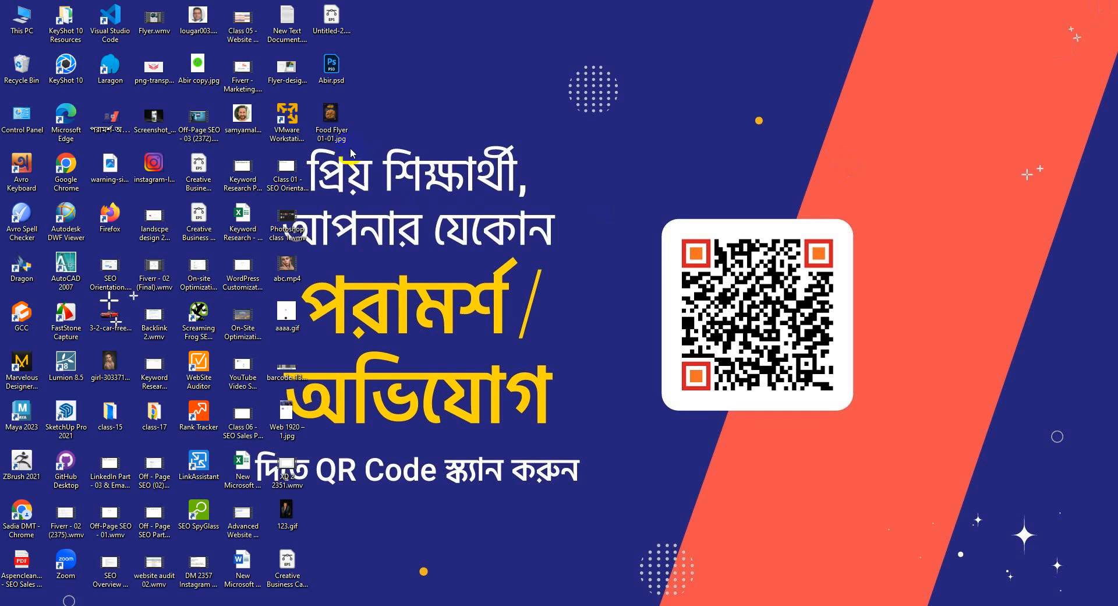
Preview Food Flyer 01-01.jpg in the image viewer, then close it
double_click(332, 122)
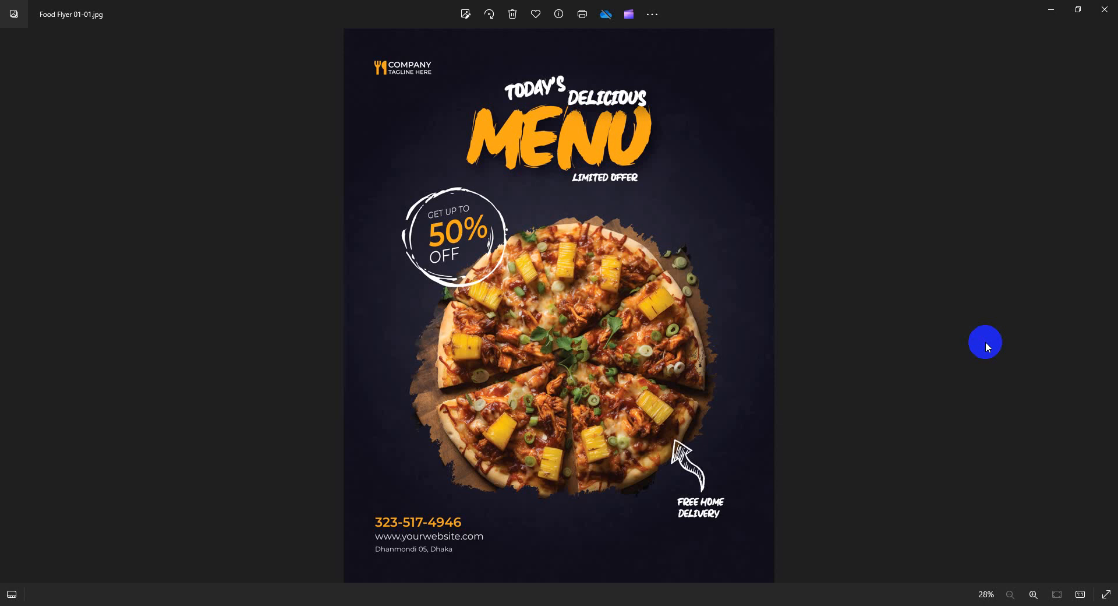
key(alt+F4)
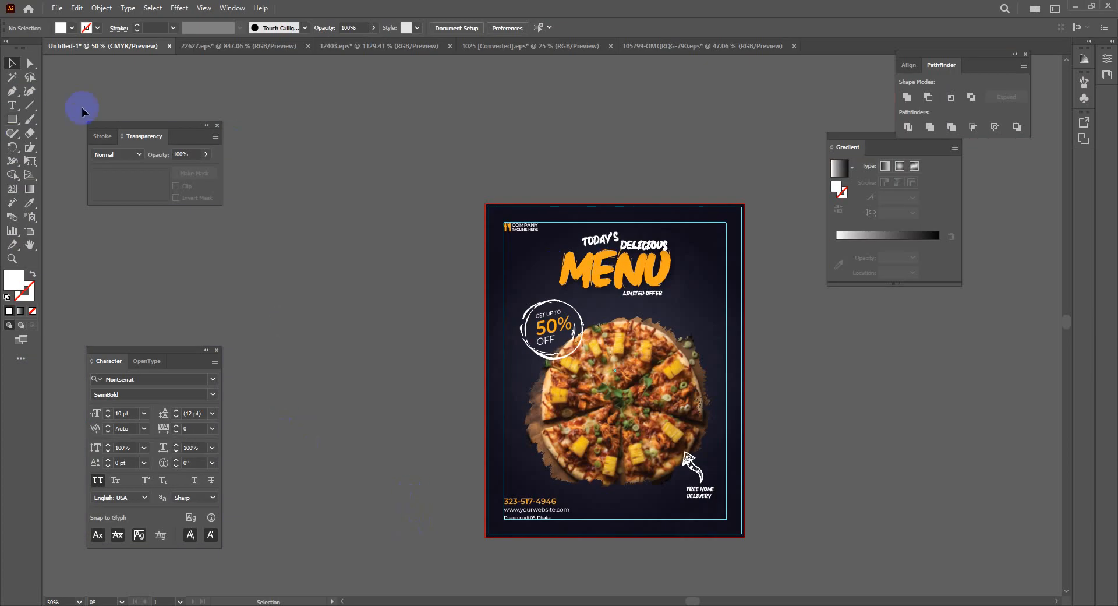
Create a new Letter document with bleed from File > New
click(57, 8)
click(70, 22)
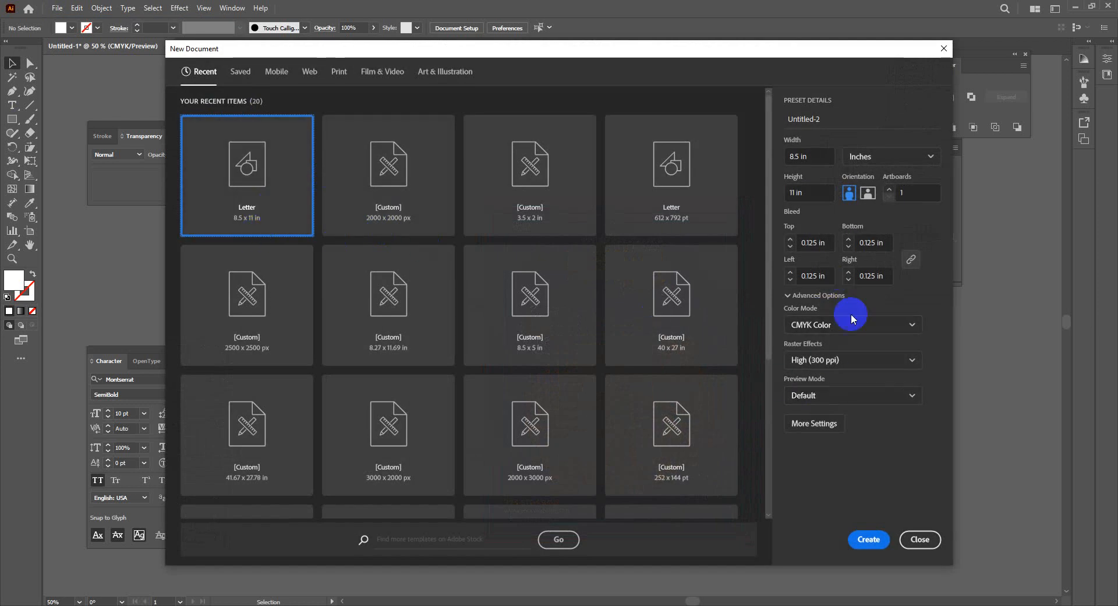
click(868, 539)
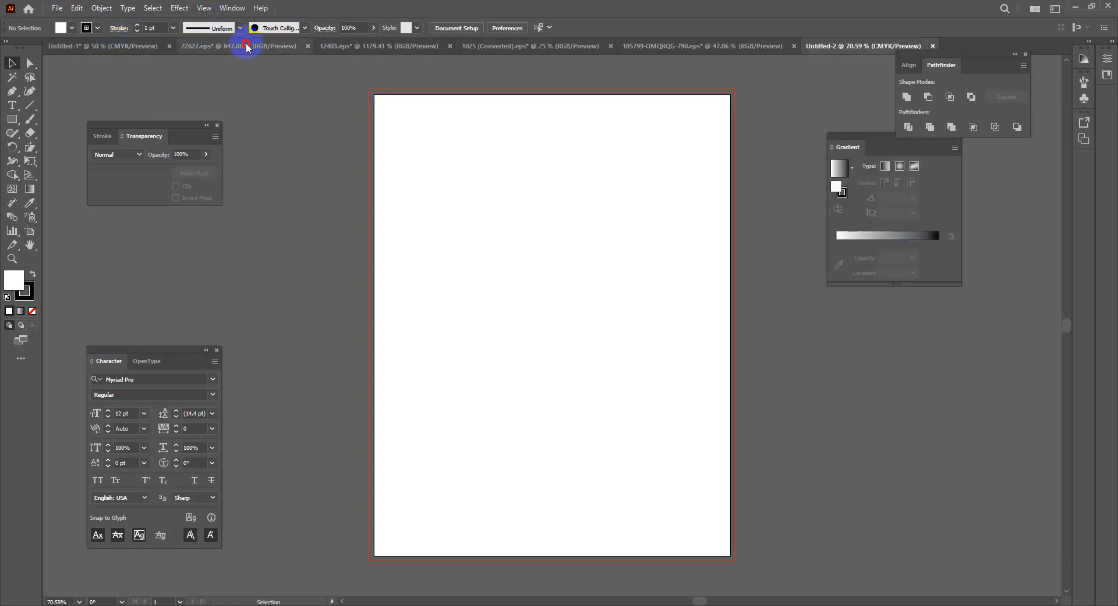
Close the 22627.eps and 12403.eps documents without saving
click(262, 46)
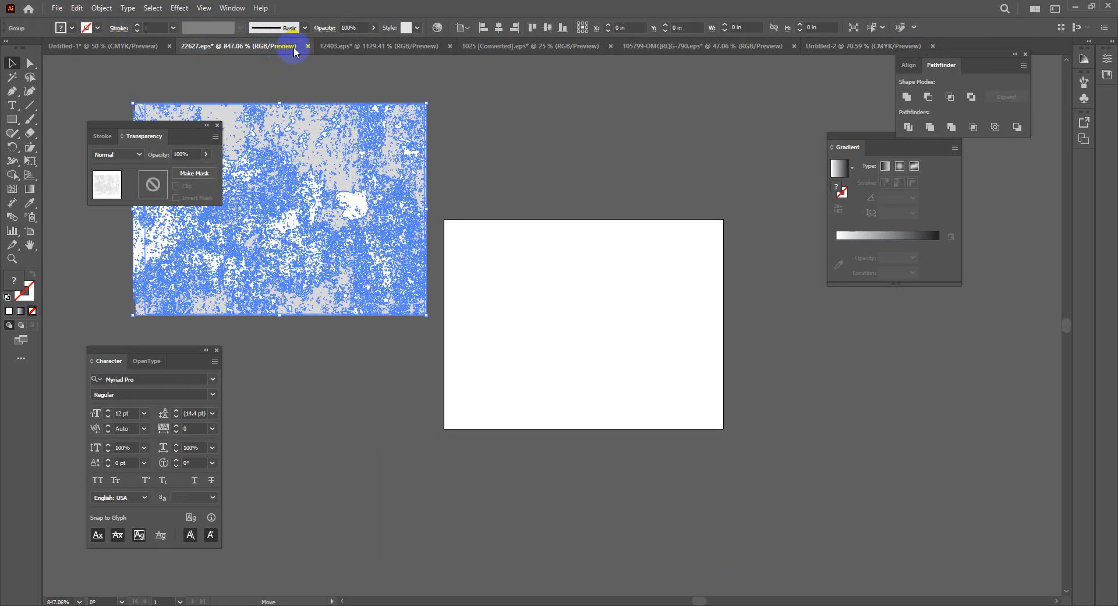
click(309, 46)
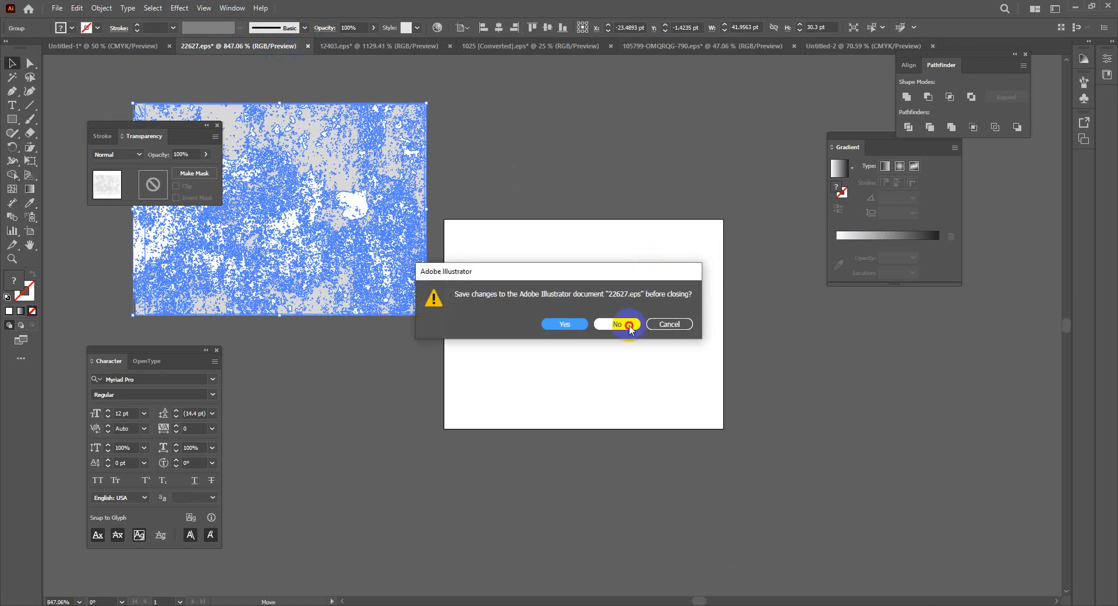
click(611, 322)
click(287, 46)
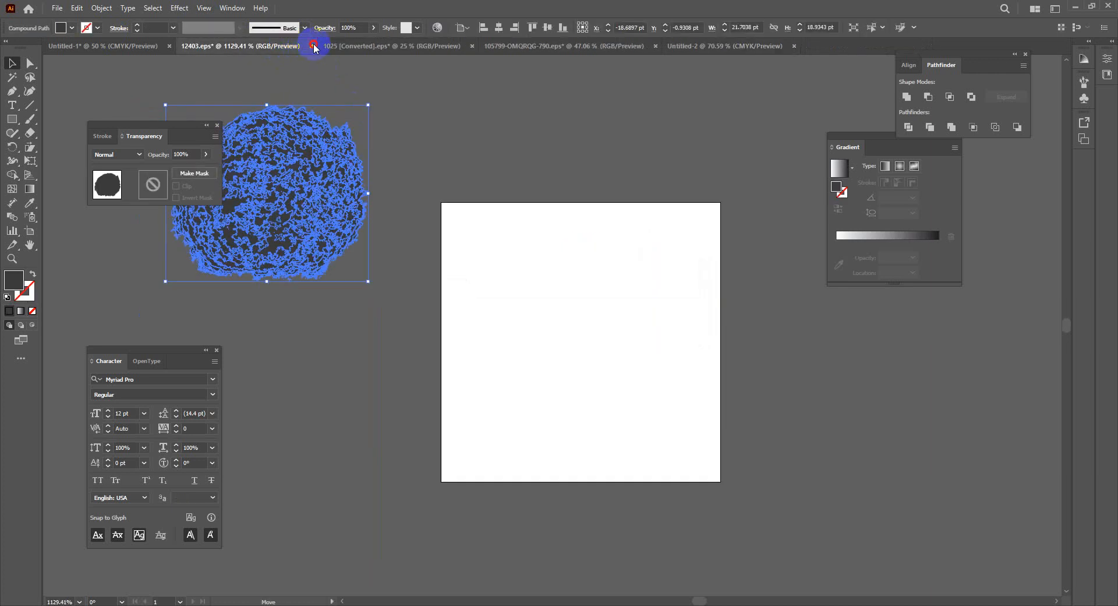
click(311, 46)
click(617, 324)
Close the grunge circles, chalk arrows and blank Untitled-2 documents without saving
click(282, 46)
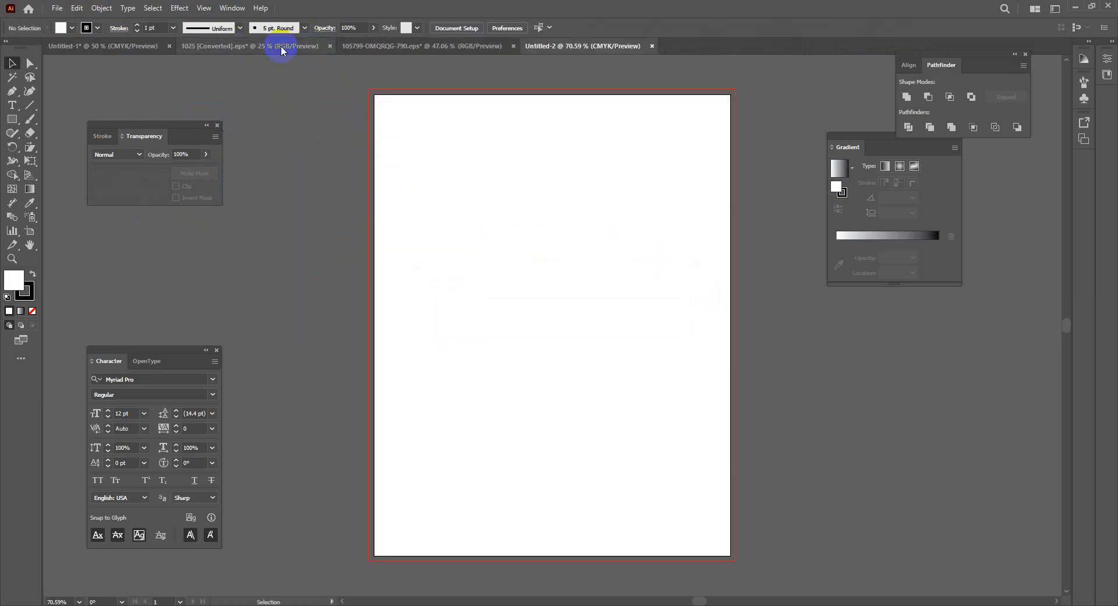
click(330, 47)
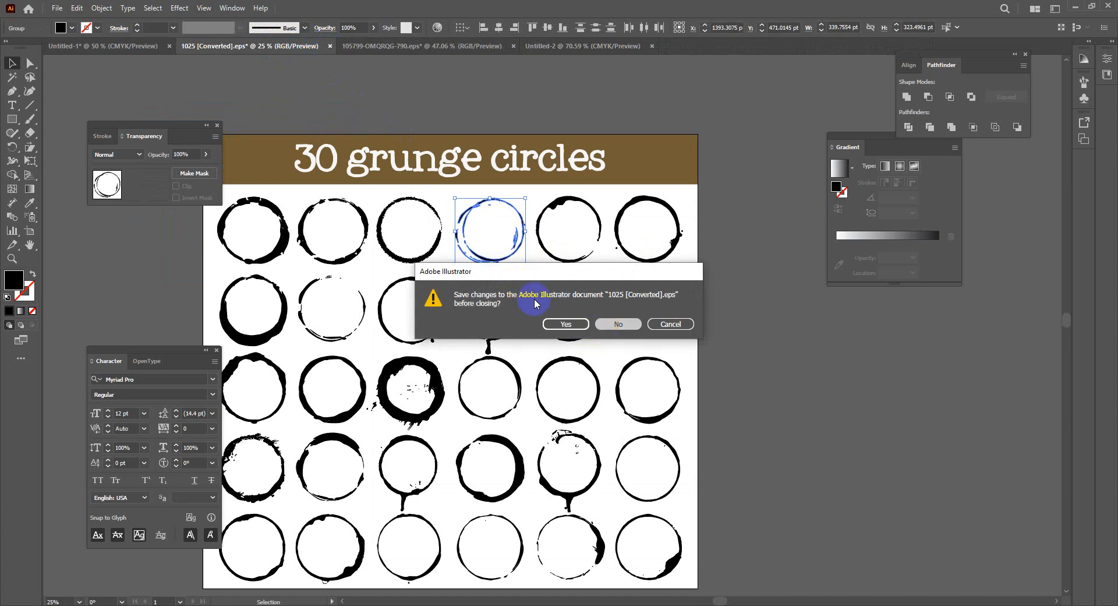
click(614, 322)
click(311, 47)
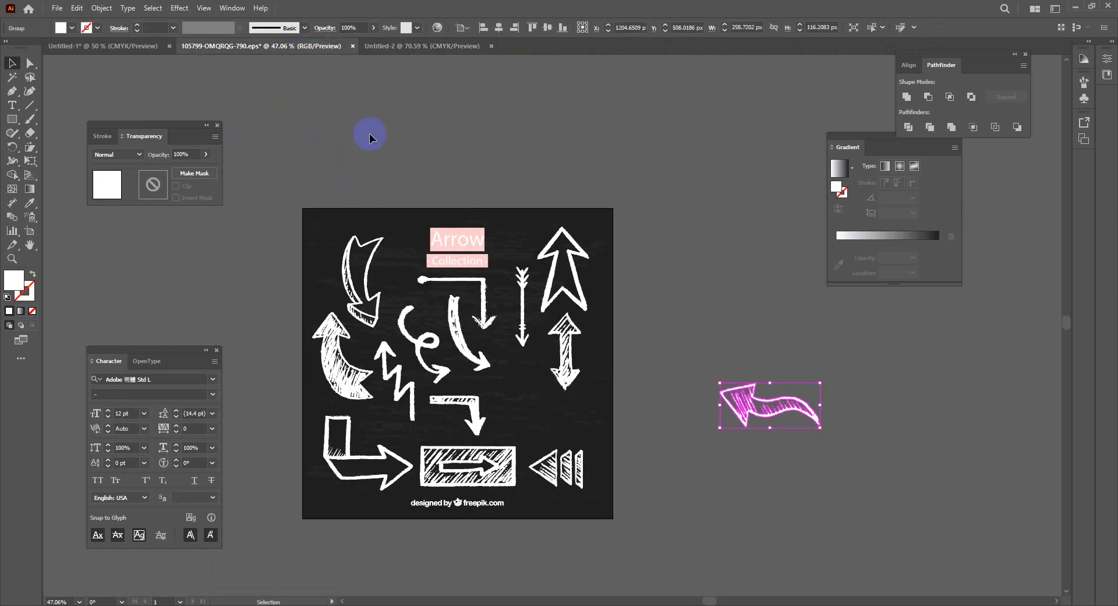
click(353, 46)
click(614, 323)
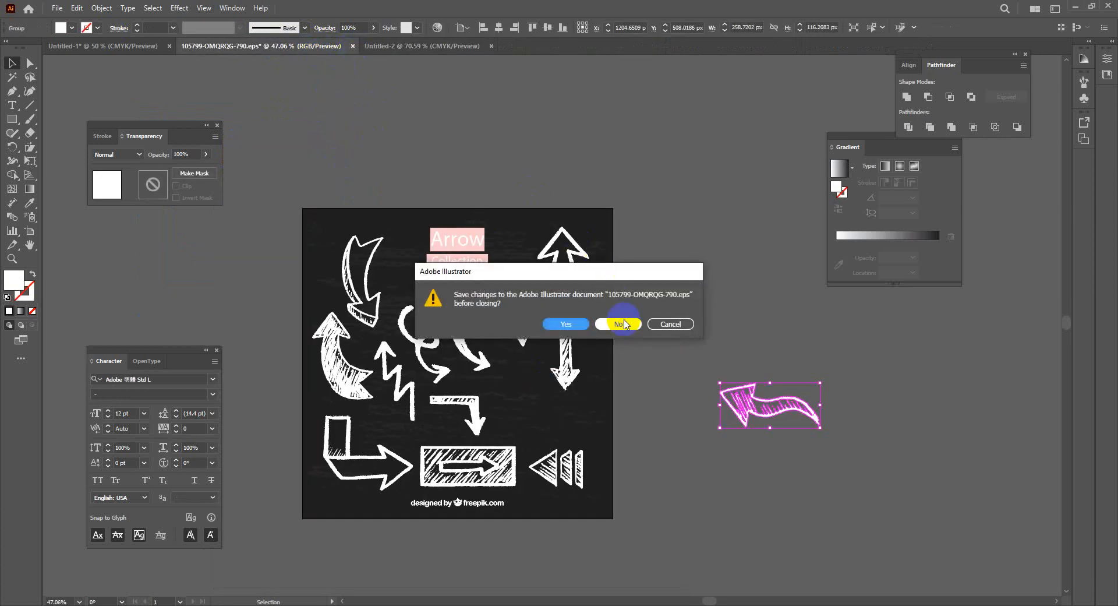
click(308, 46)
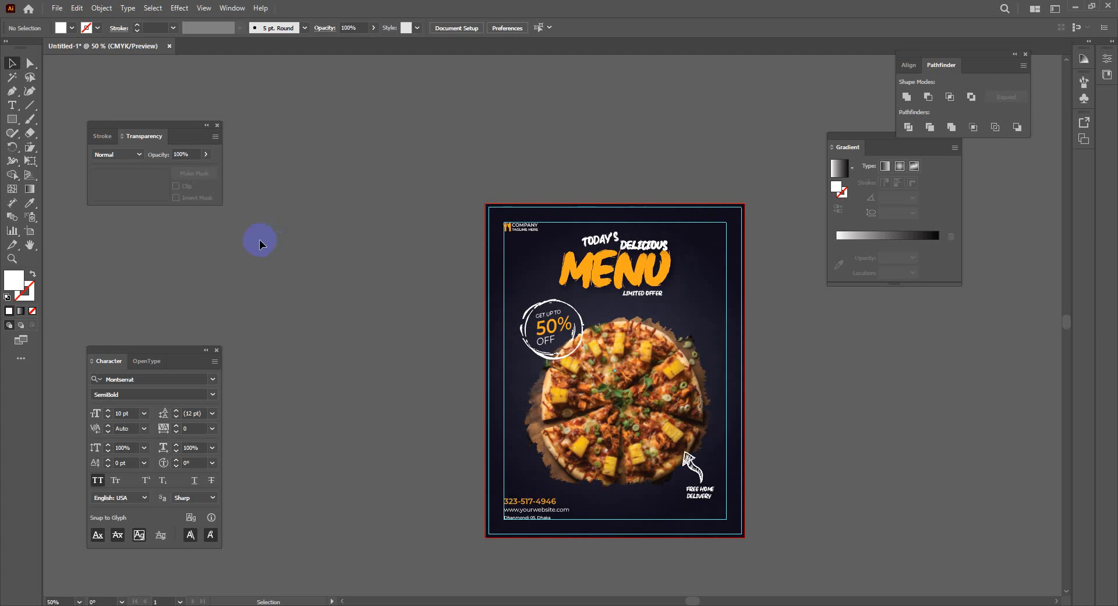
click(295, 600)
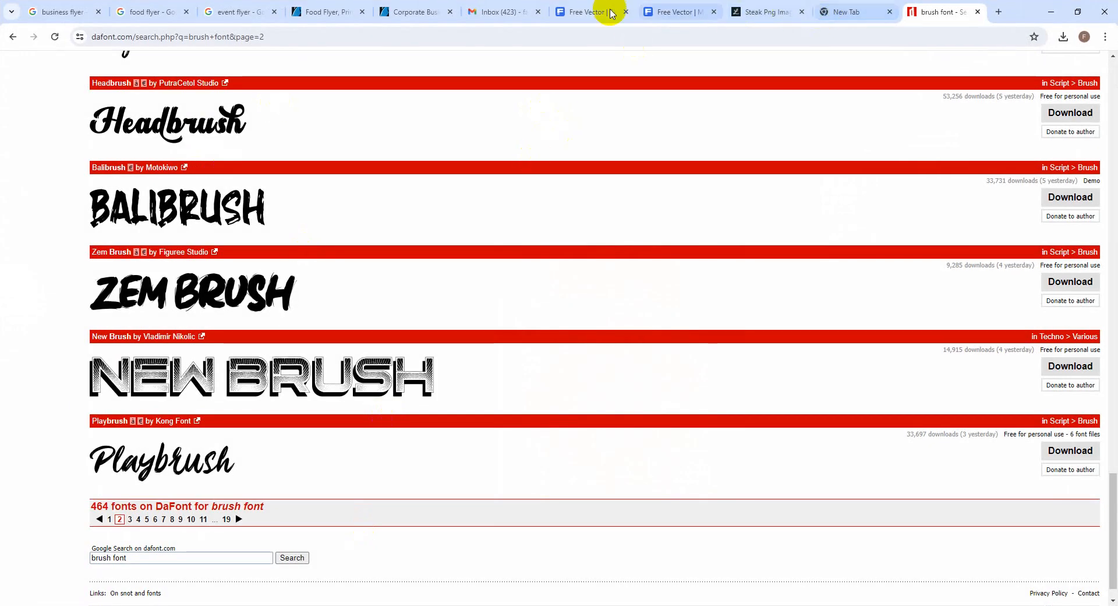
On Freepik, replace the 'Grunge arrow' search with 'Branding Icon' and run it
click(576, 11)
click(945, 81)
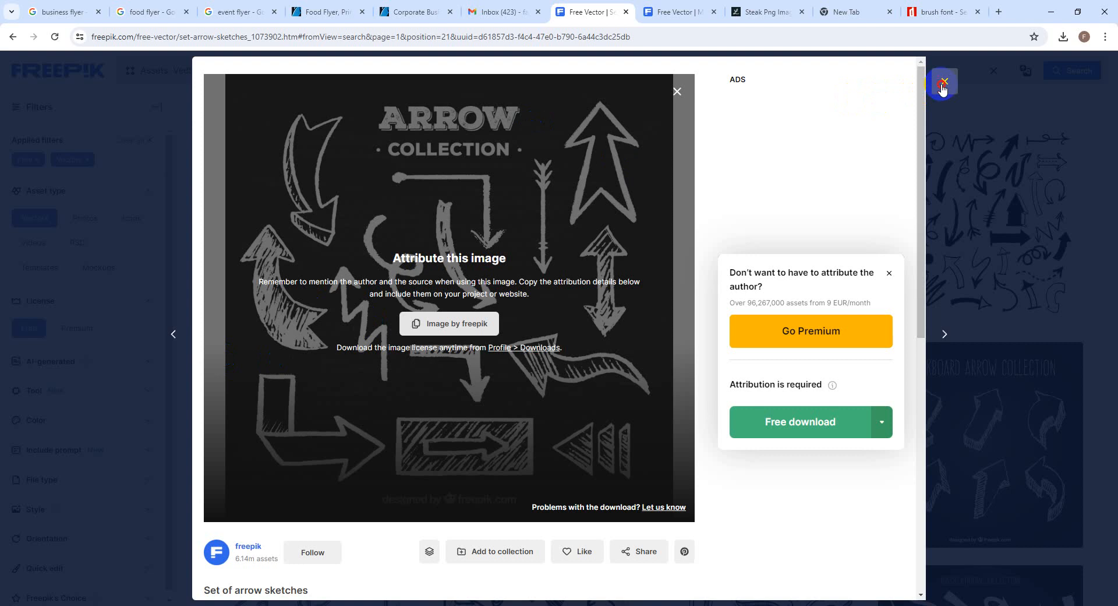
drag(311, 71, 179, 70)
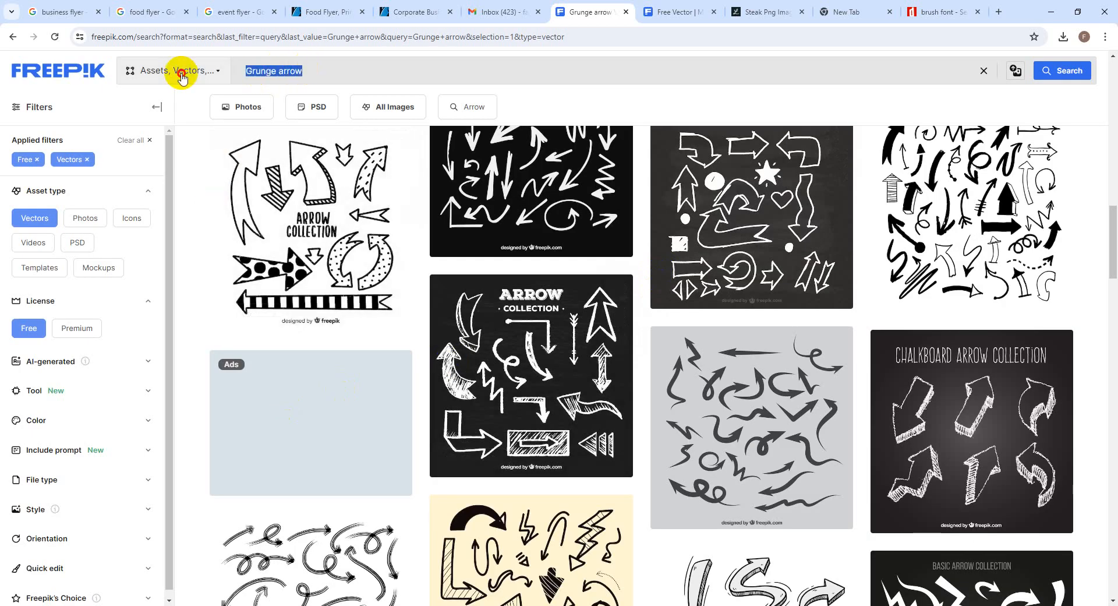
key(BackSpace)
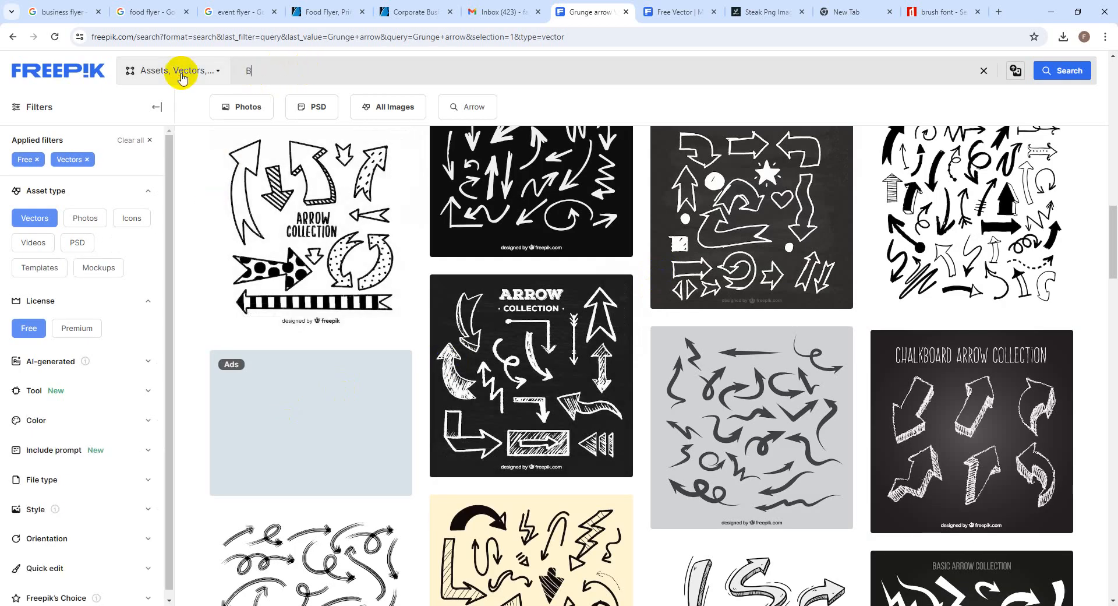
text(Bra)
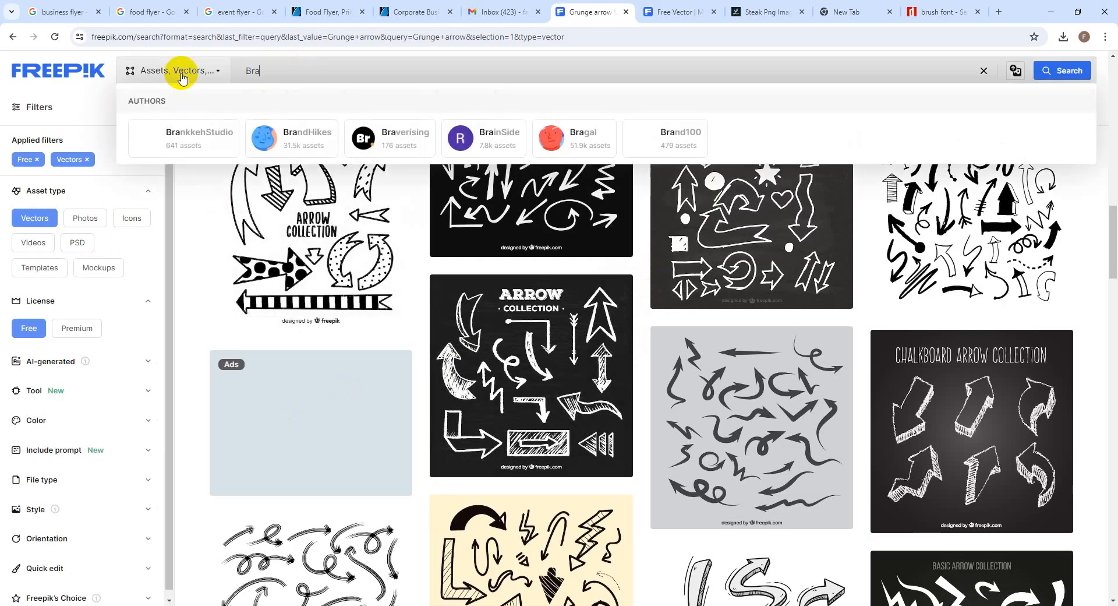
text(nding )
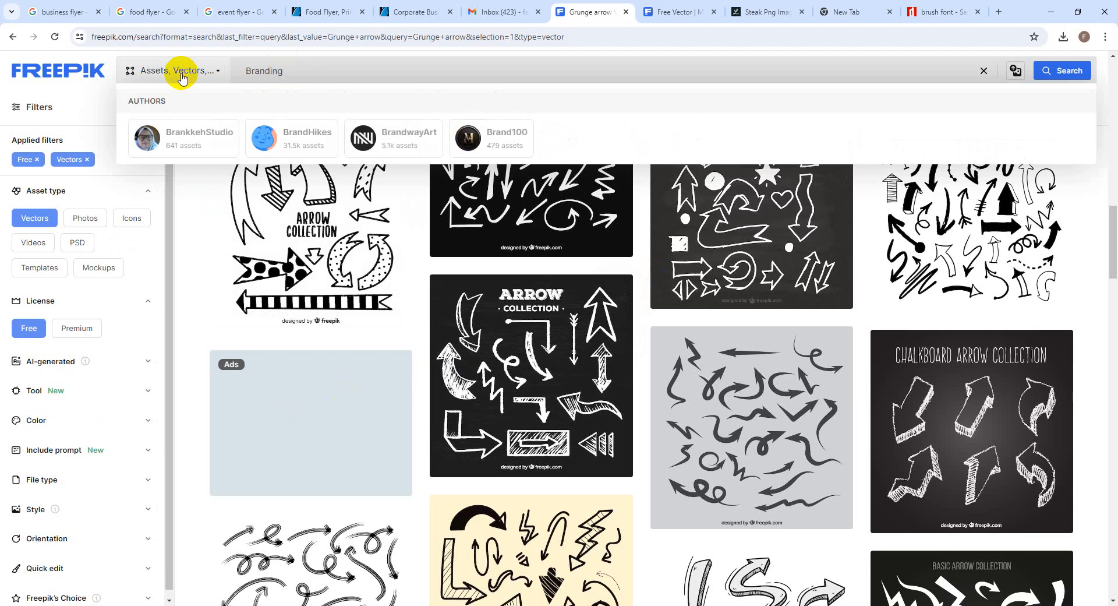
text(Icon)
key(Return)
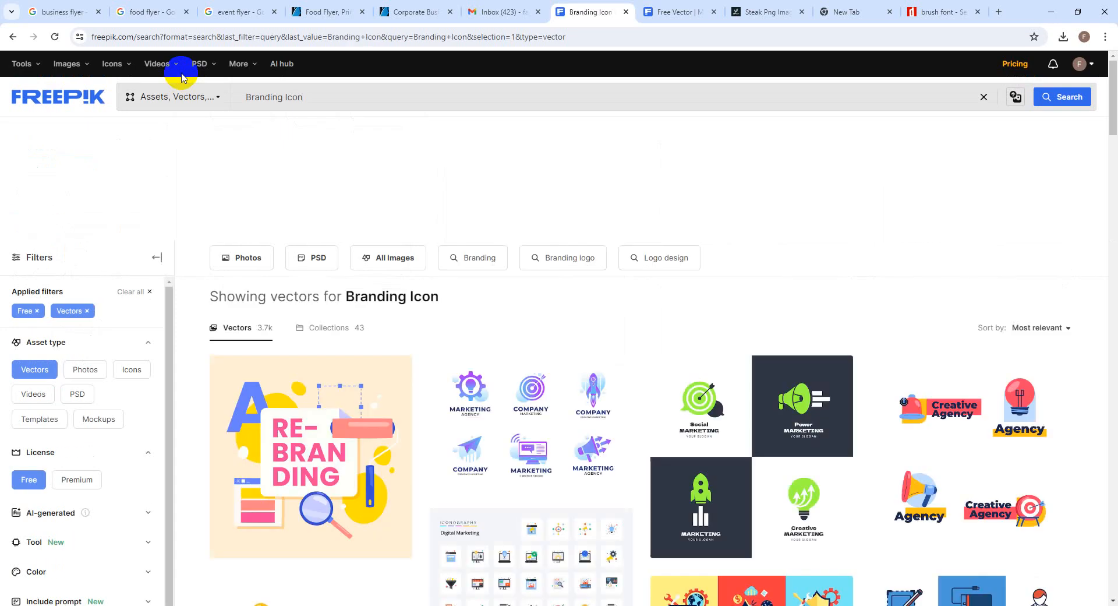
Browse the results and open a branding result and a marketing logos result in new tabs
scroll(859, 444, down, 3)
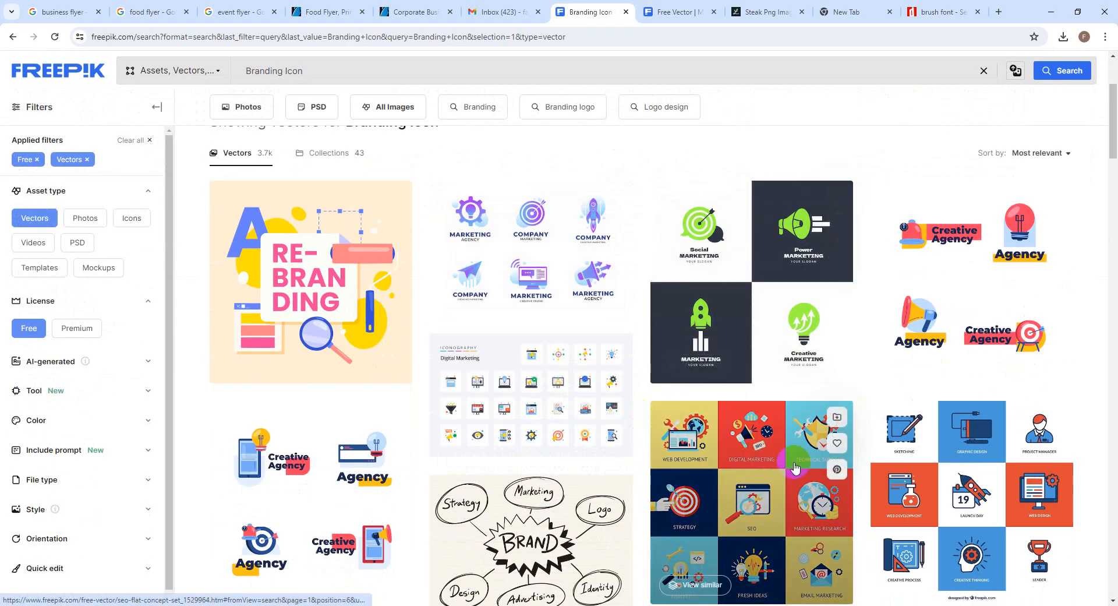
scroll(835, 498, down, 2)
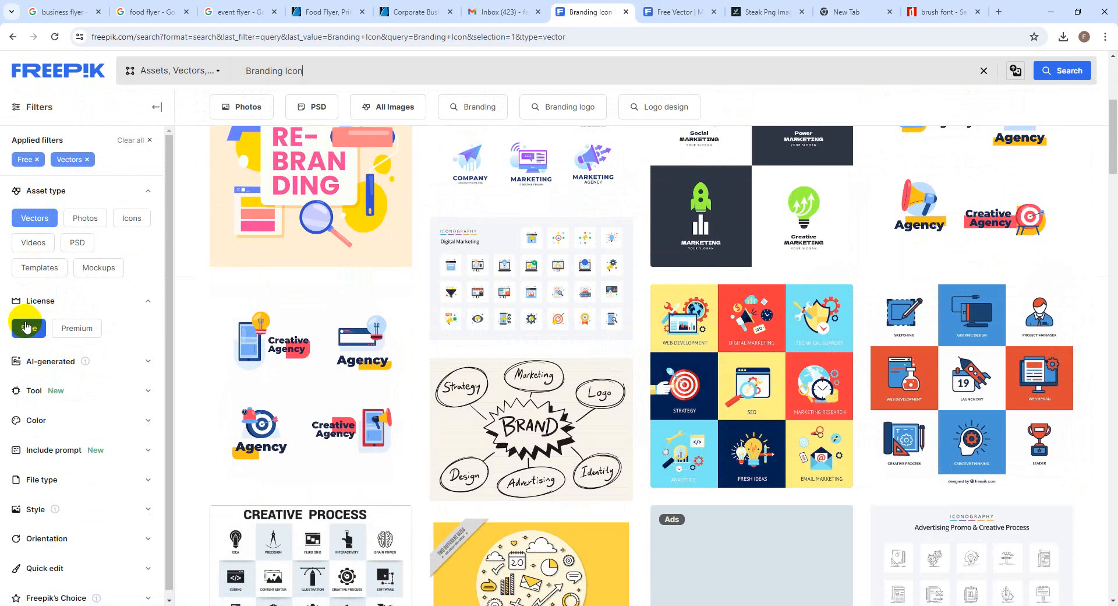
scroll(757, 490, down, 2)
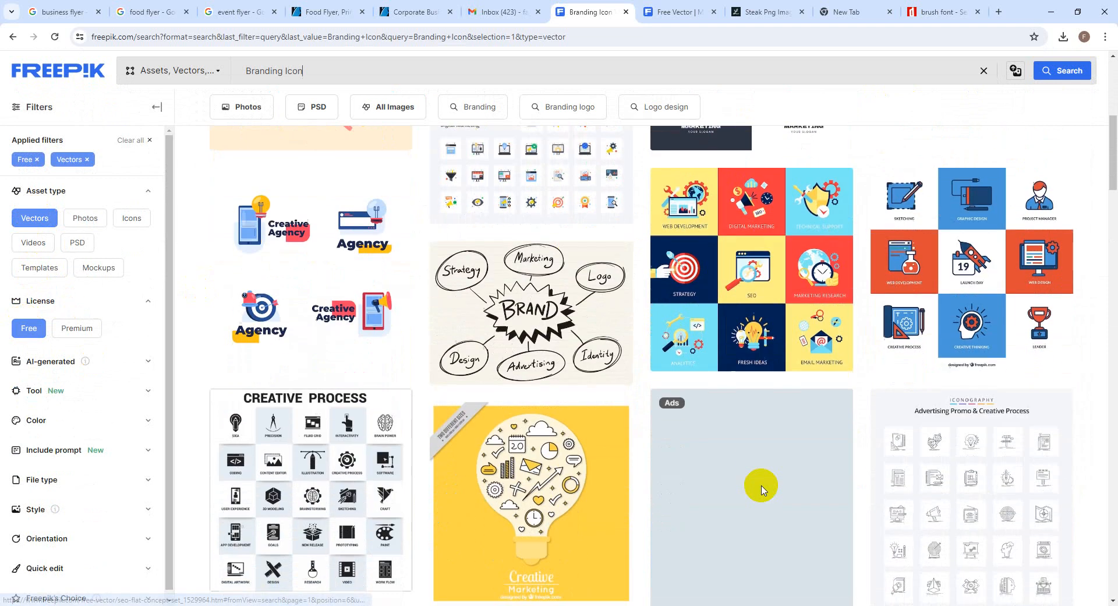
scroll(761, 490, down, 2)
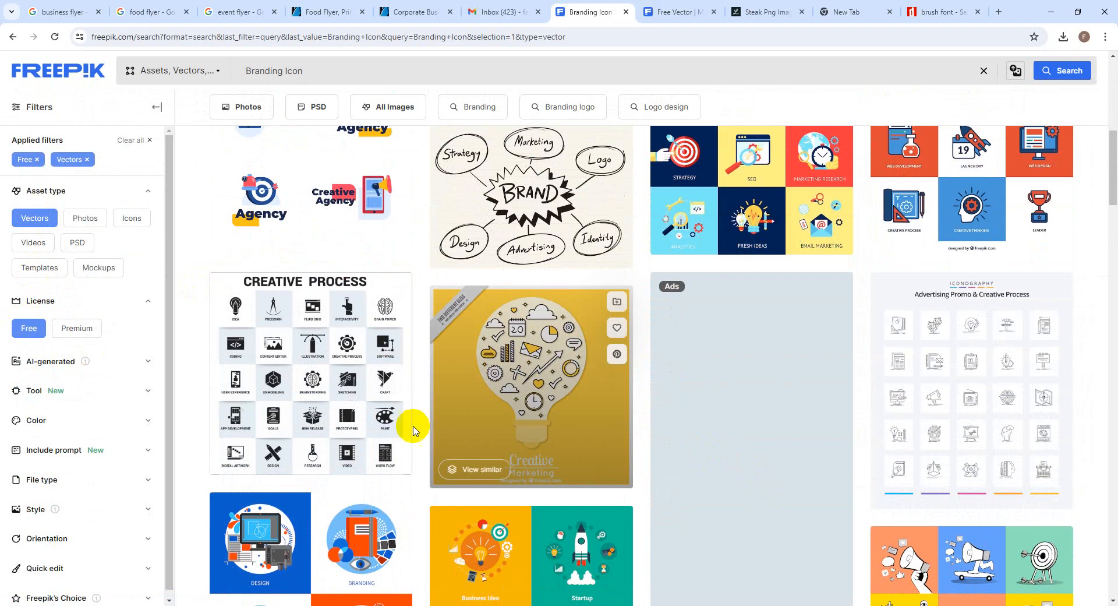
middle_click(394, 402)
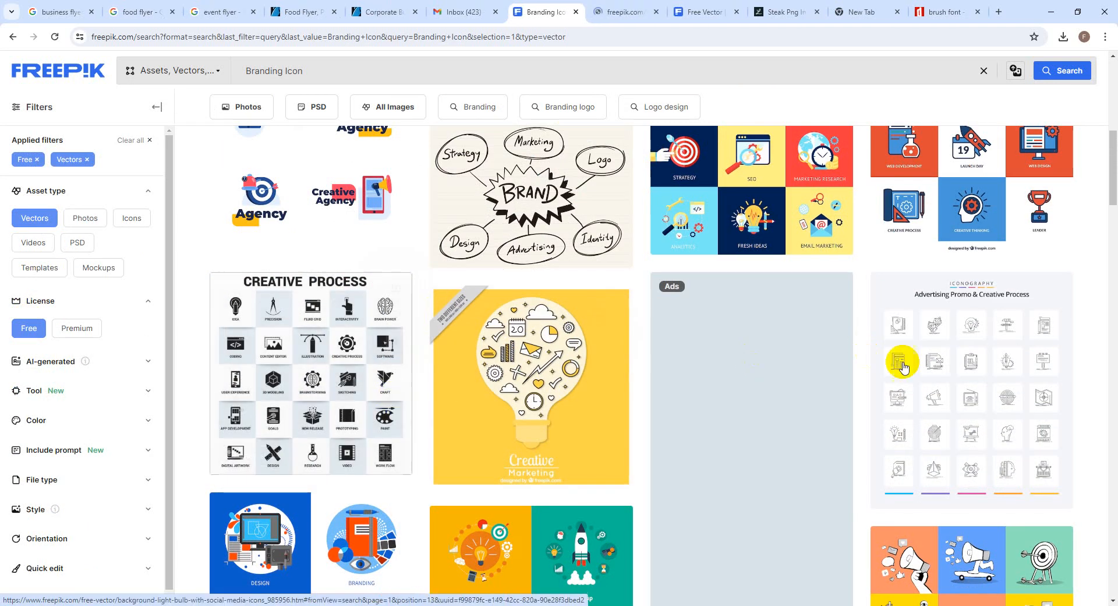
scroll(632, 332, down, 3)
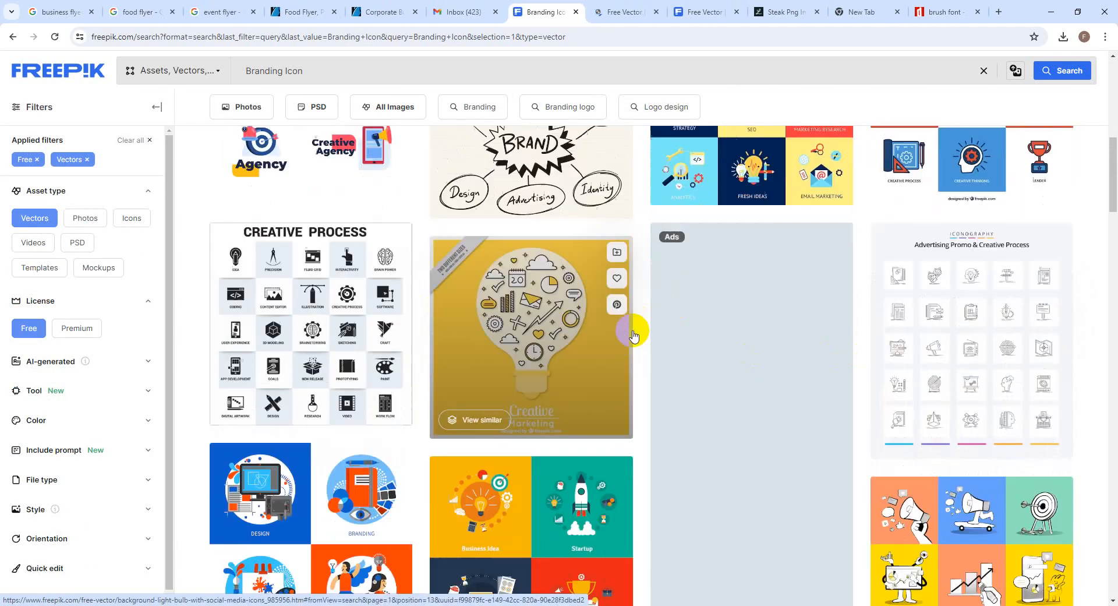
scroll(632, 333, down, 3)
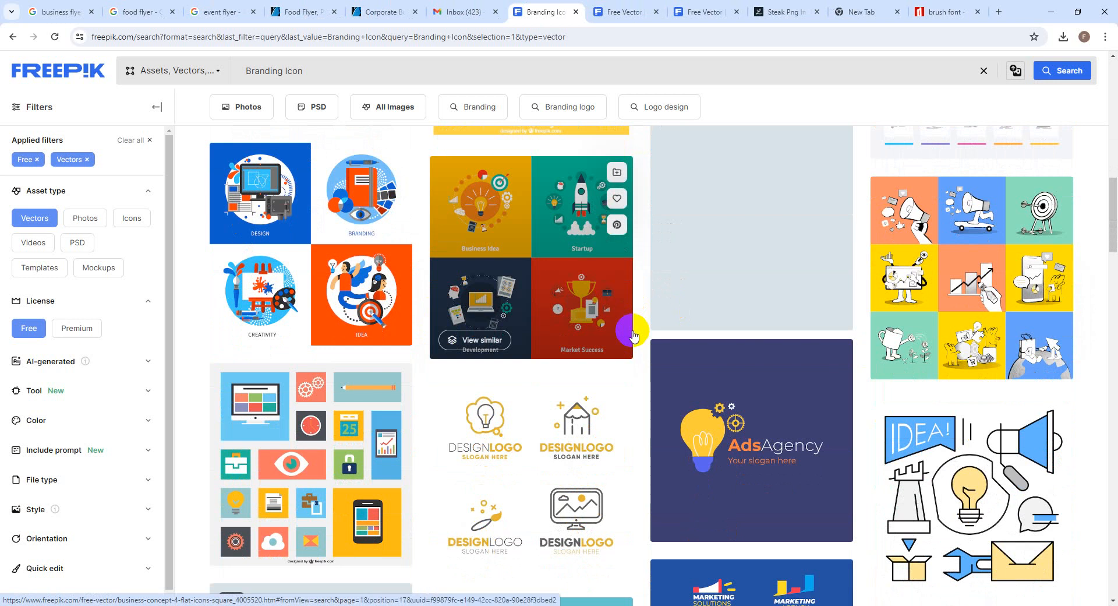
scroll(634, 334, up, 10)
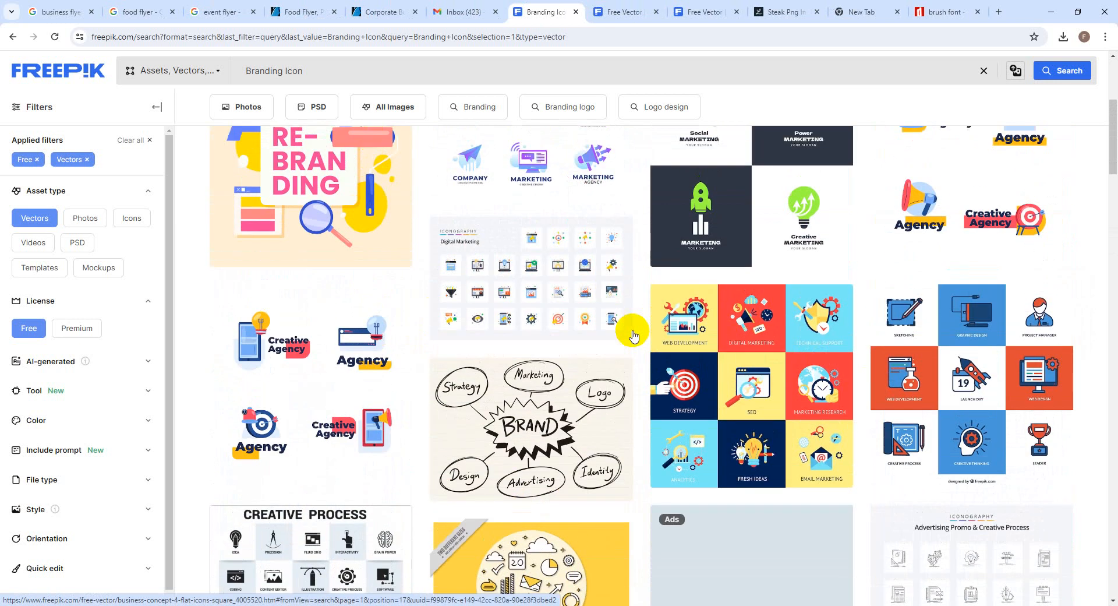
scroll(551, 289, up, 2)
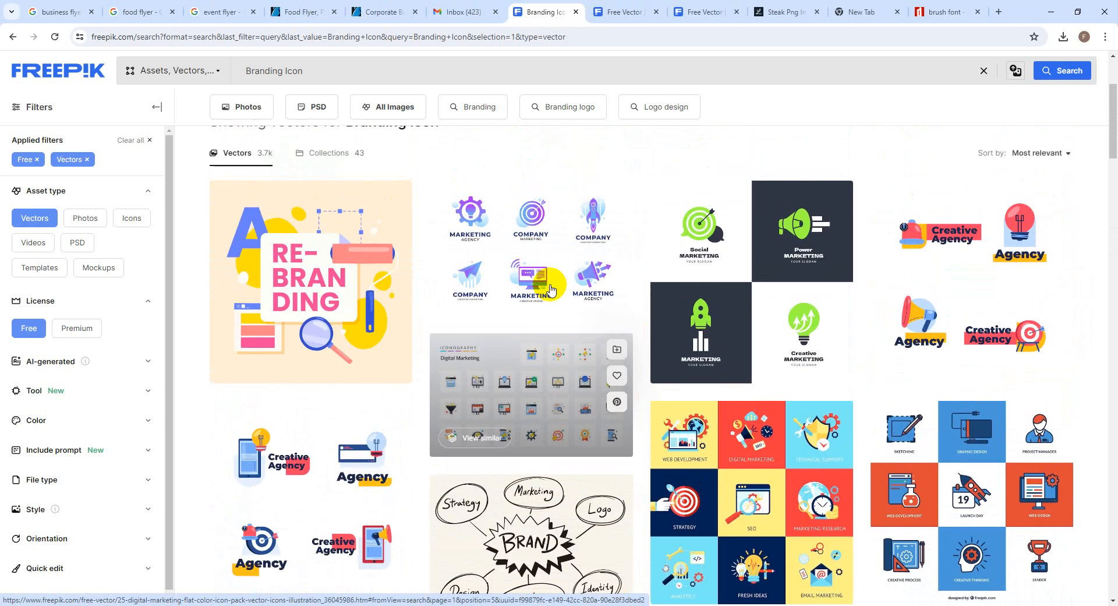
middle_click(690, 274)
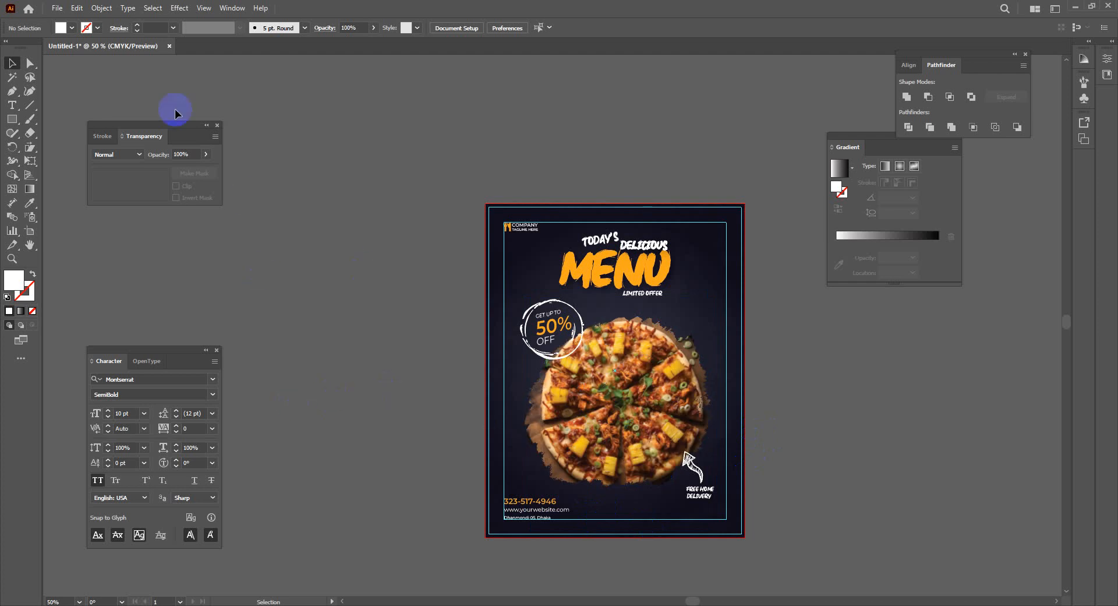
Create a new Letter 8.5 x 11 in document with 0.125 in bleed
click(57, 7)
click(67, 22)
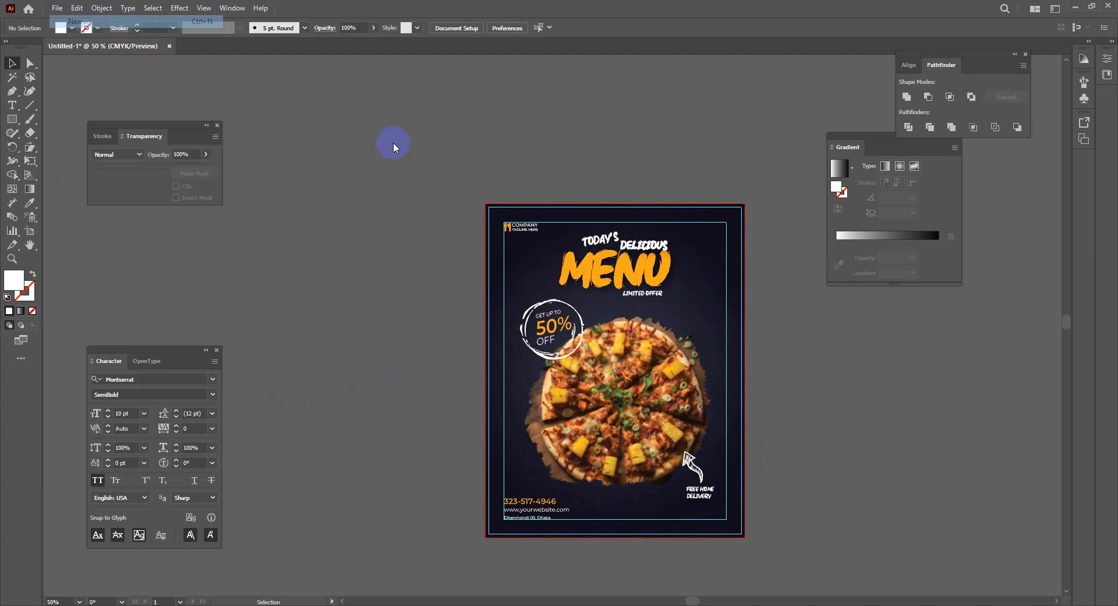
click(868, 193)
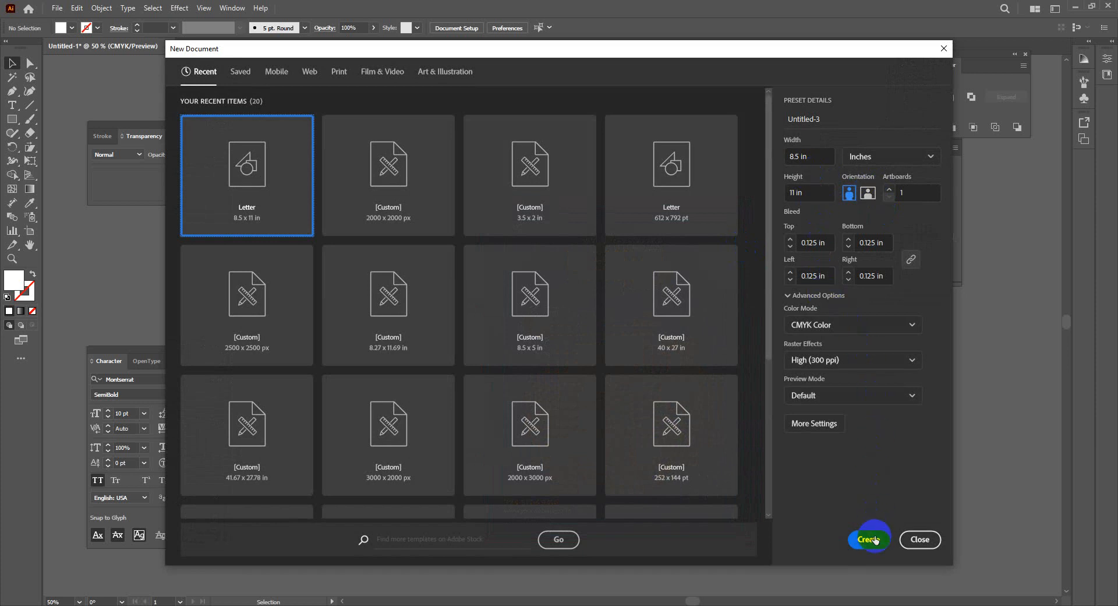
click(871, 538)
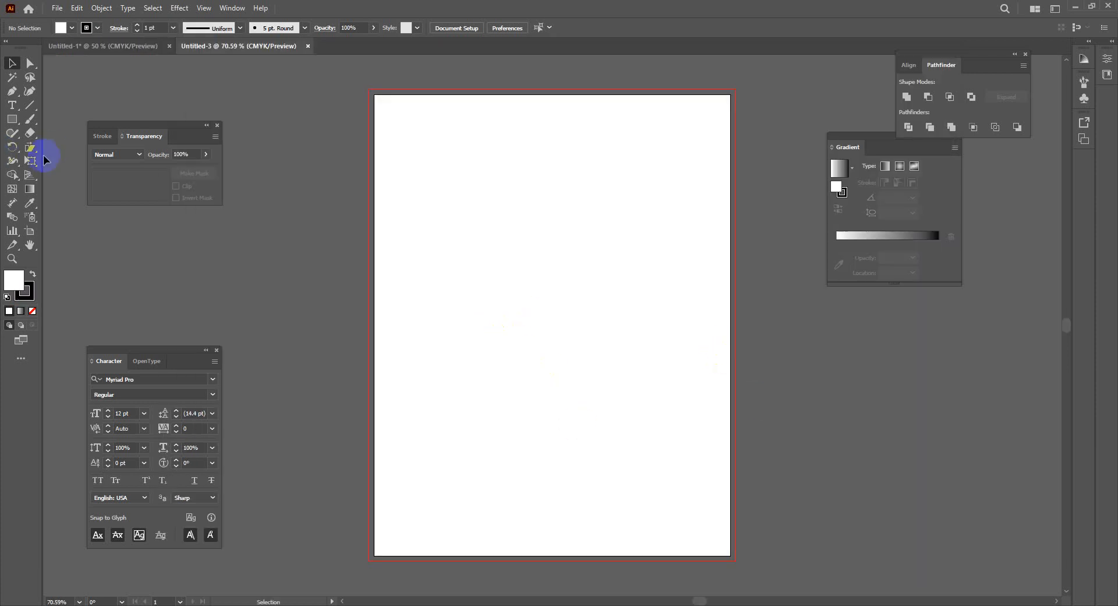
click(11, 122)
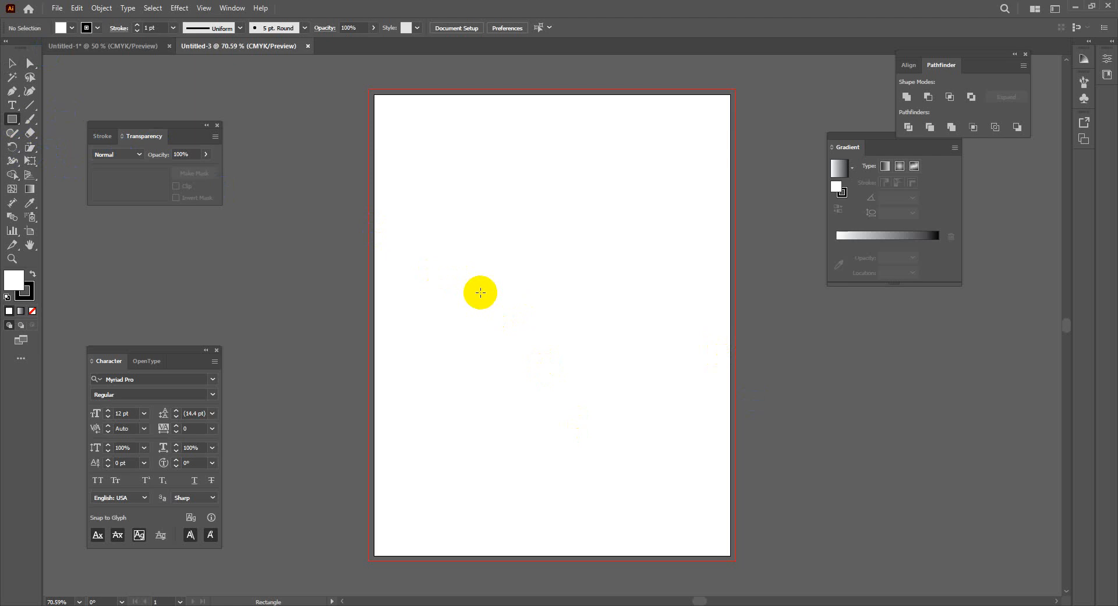
Draw an 8.5 x 11 in rectangle with white fill and no stroke
click(480, 293)
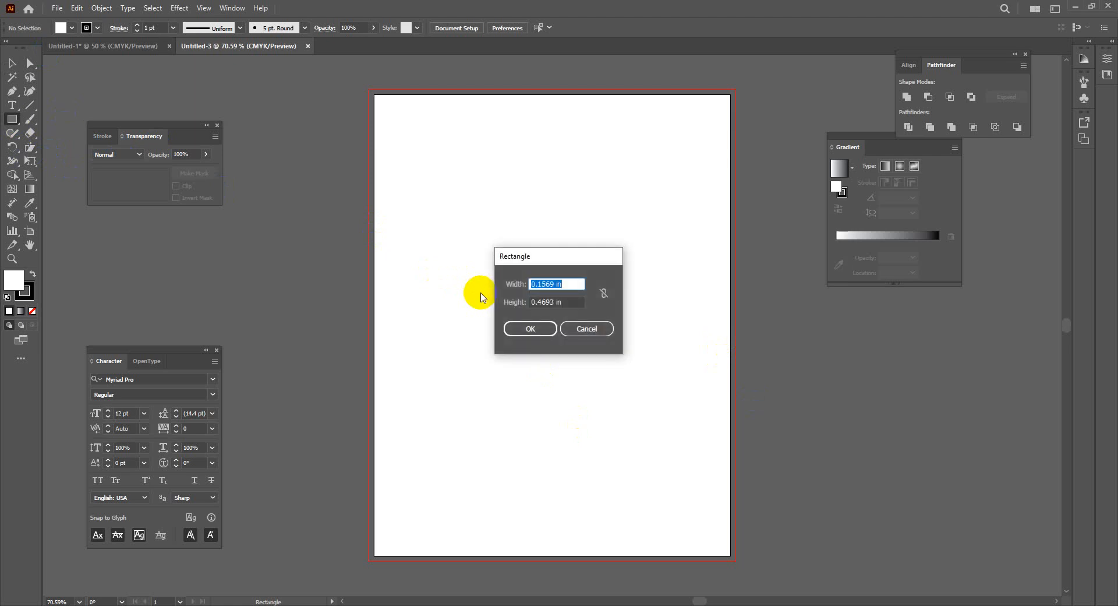
text(8.5)
key(Tab)
text(11)
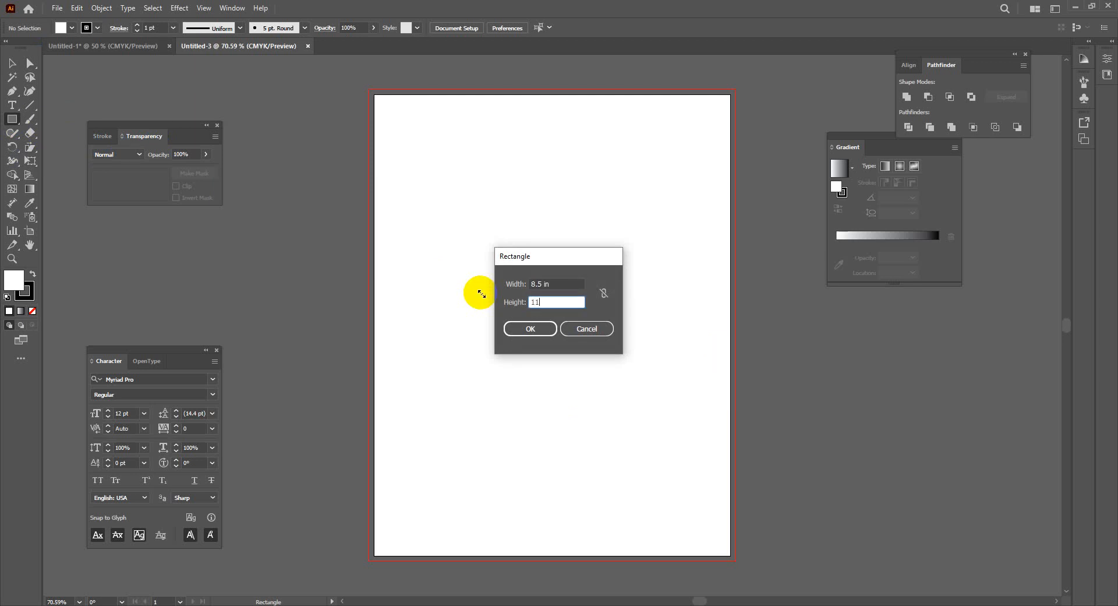
key(Return)
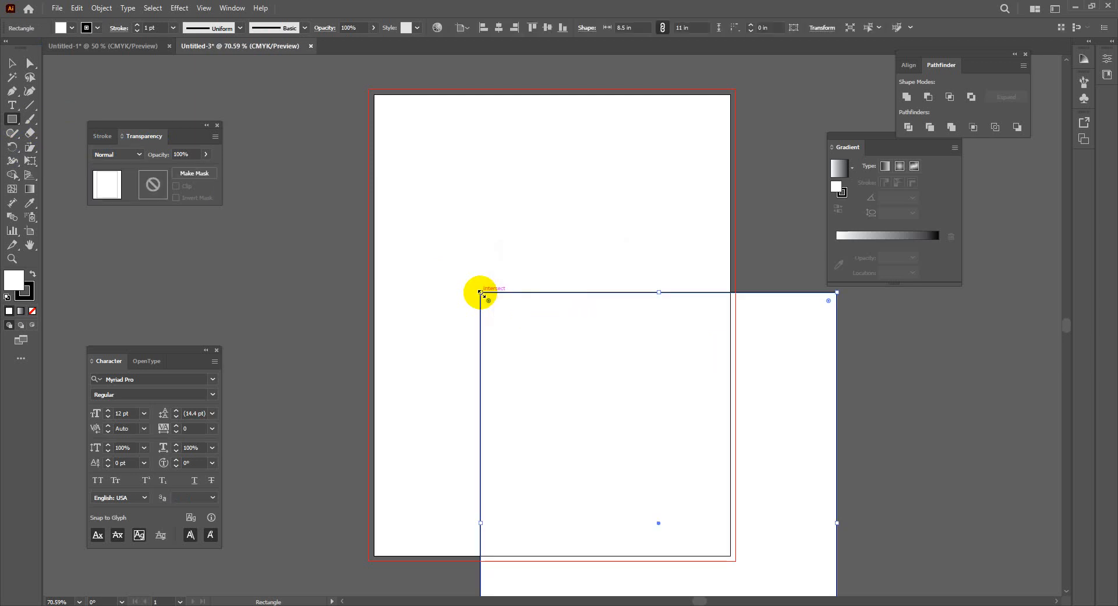
click(7, 297)
click(25, 290)
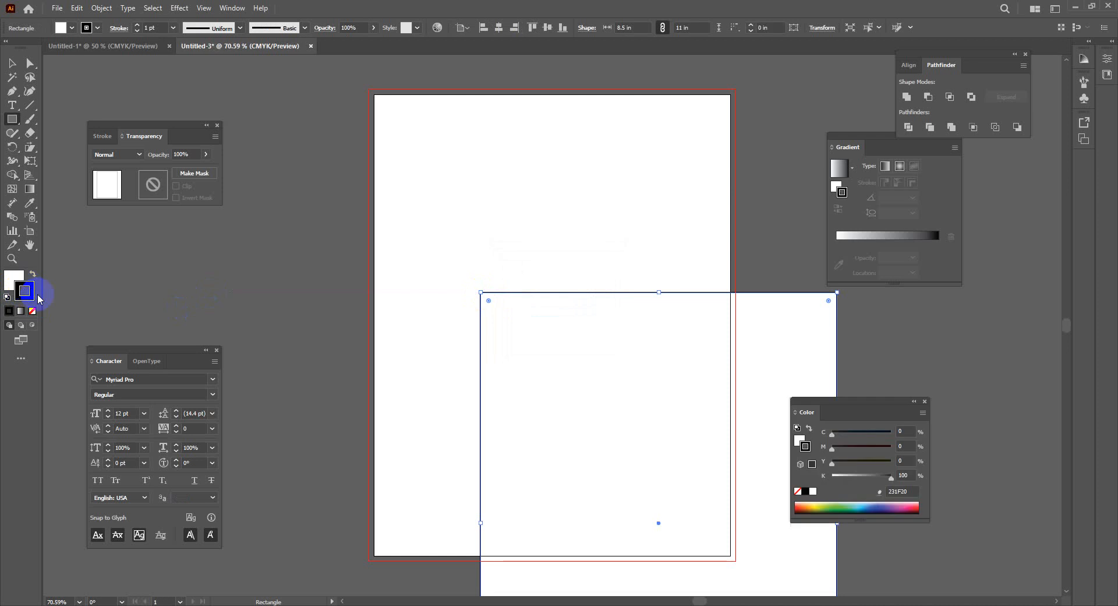
click(33, 311)
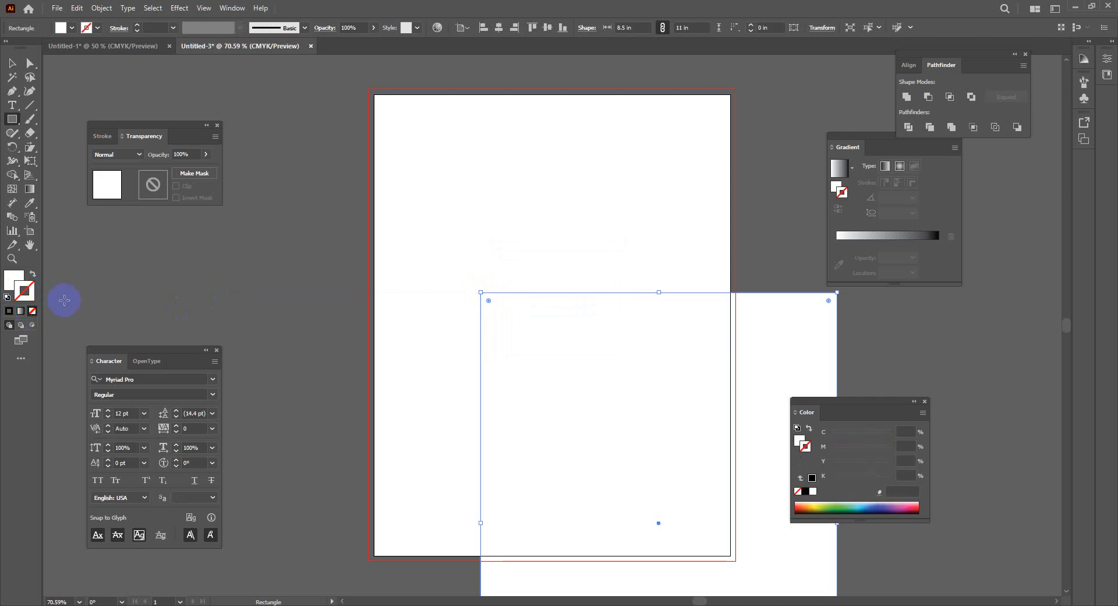
Centre the rectangle on the artboard and add a -0.5 in offset path inside it
click(499, 28)
click(548, 28)
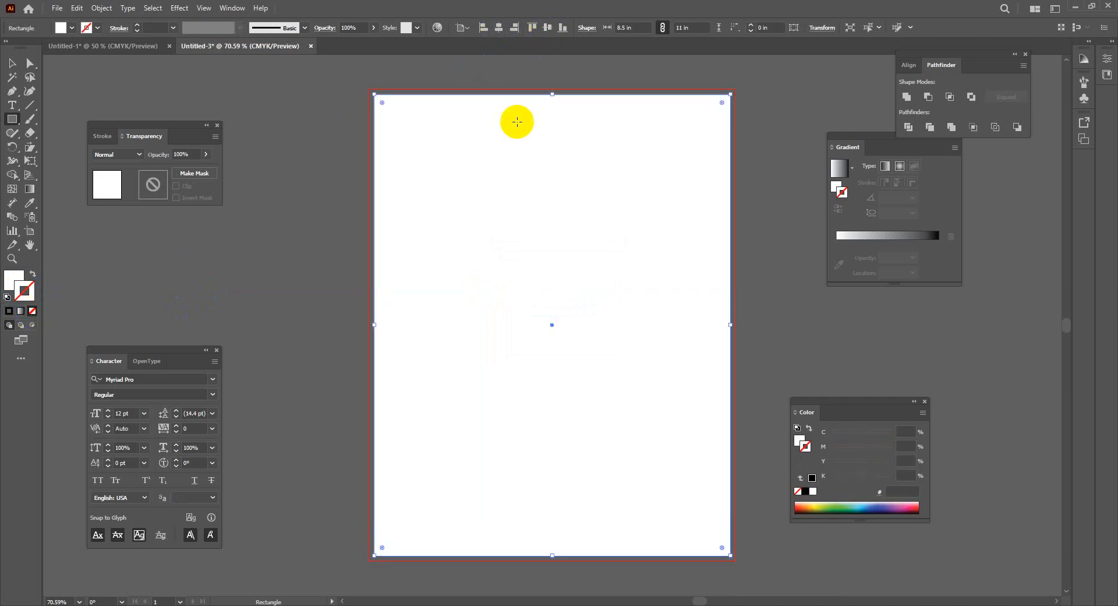
click(99, 8)
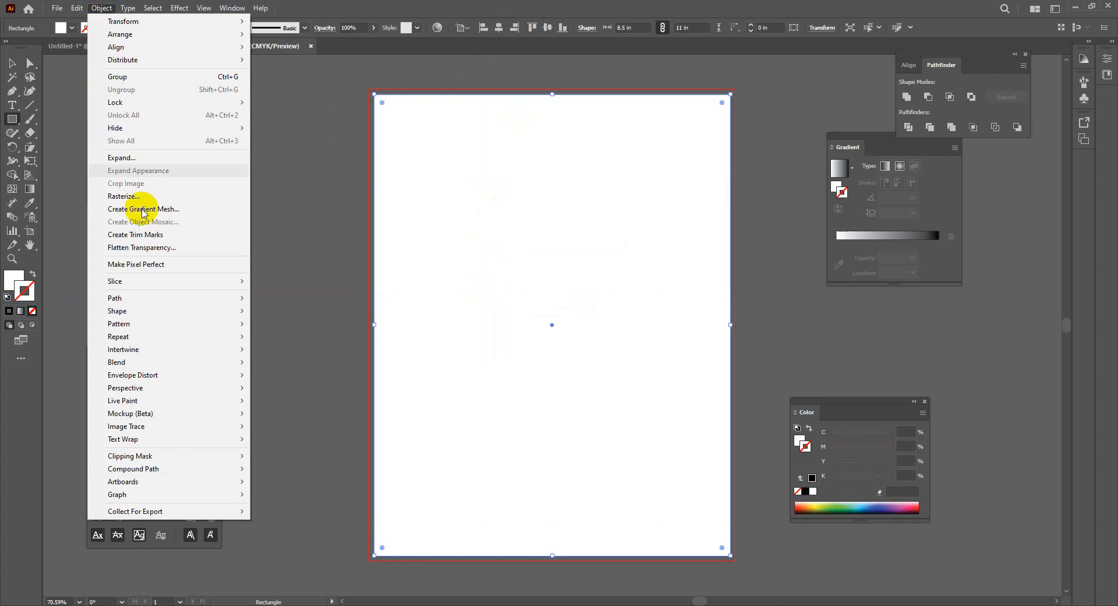
mouse_move(230, 297)
click(329, 348)
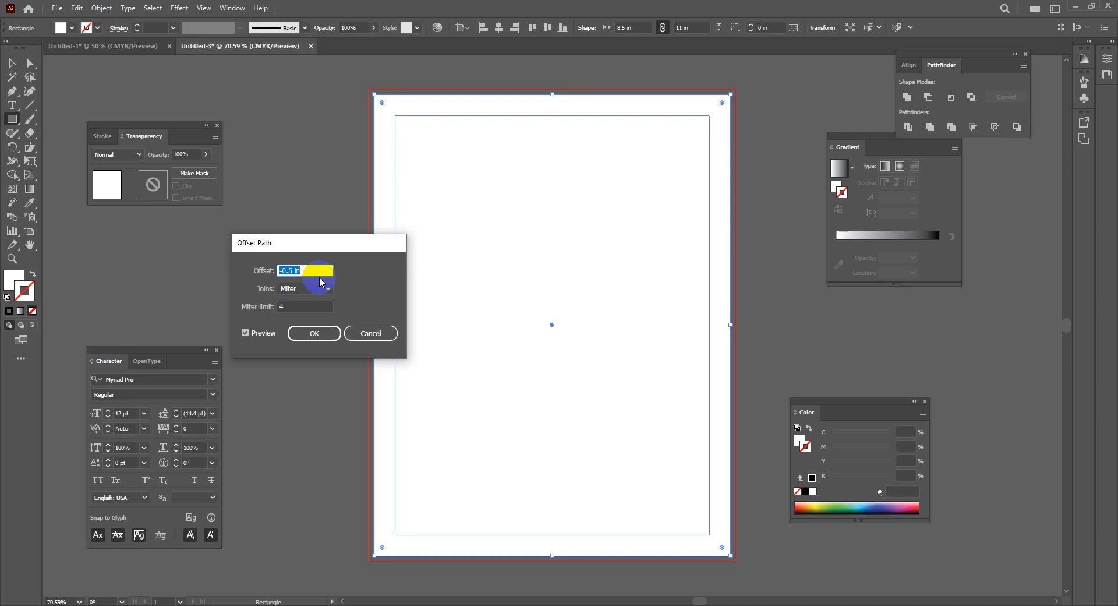
click(314, 333)
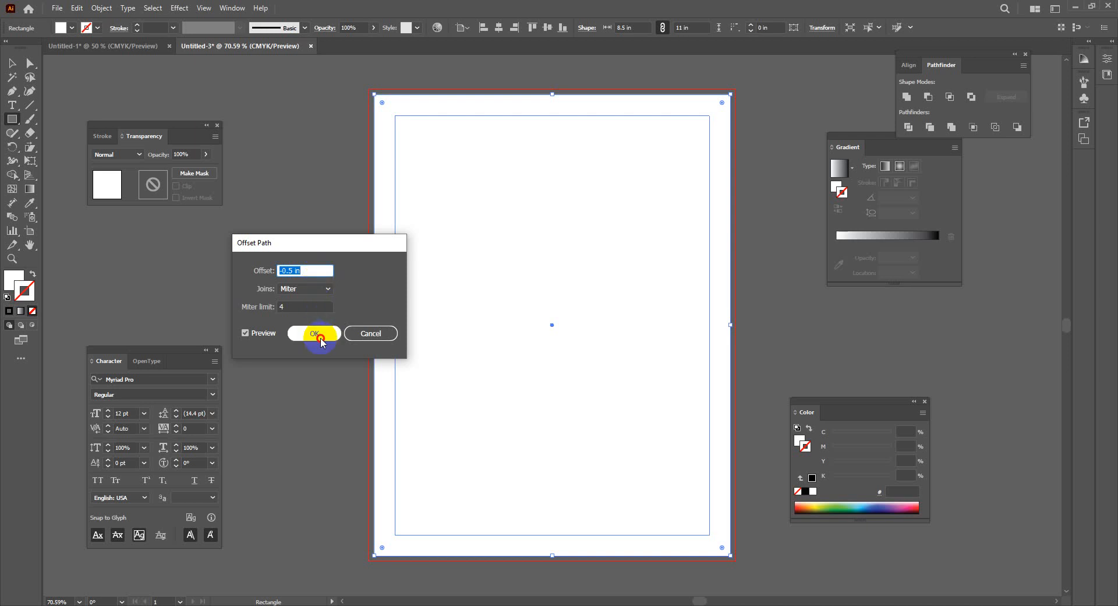
click(11, 63)
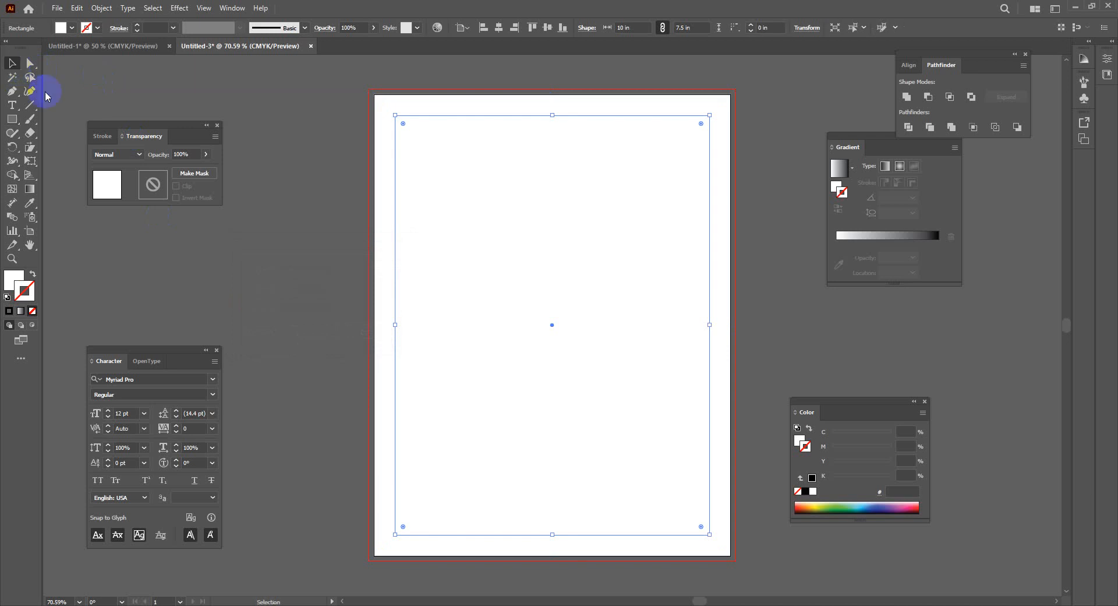
Turn both rectangles into guides and draw an 8.75 x 11.25 in bleed rectangle
click(410, 302)
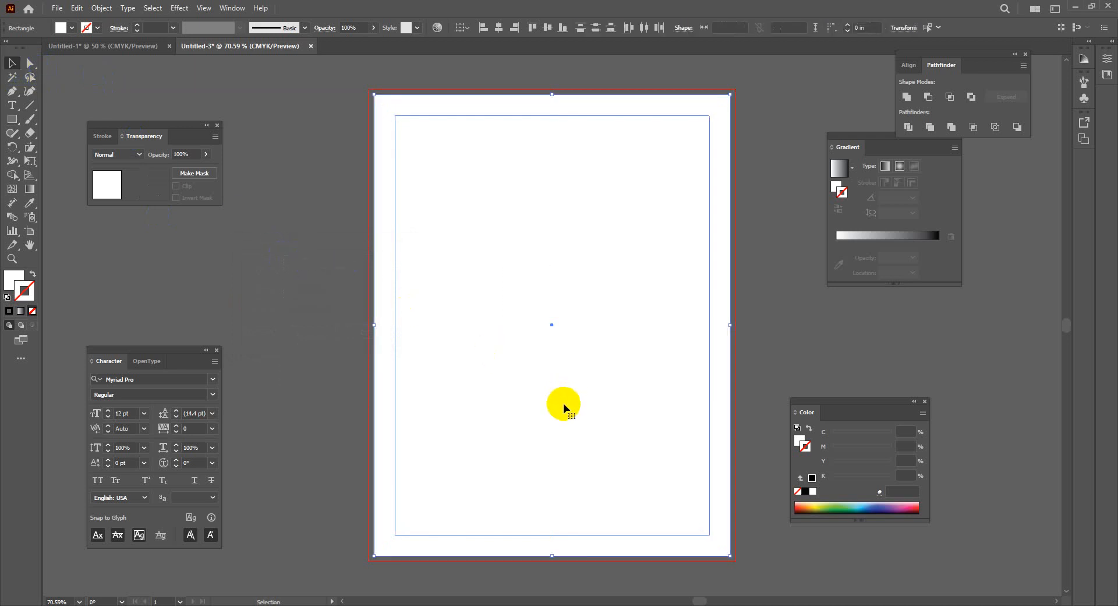
key(ctrl+5)
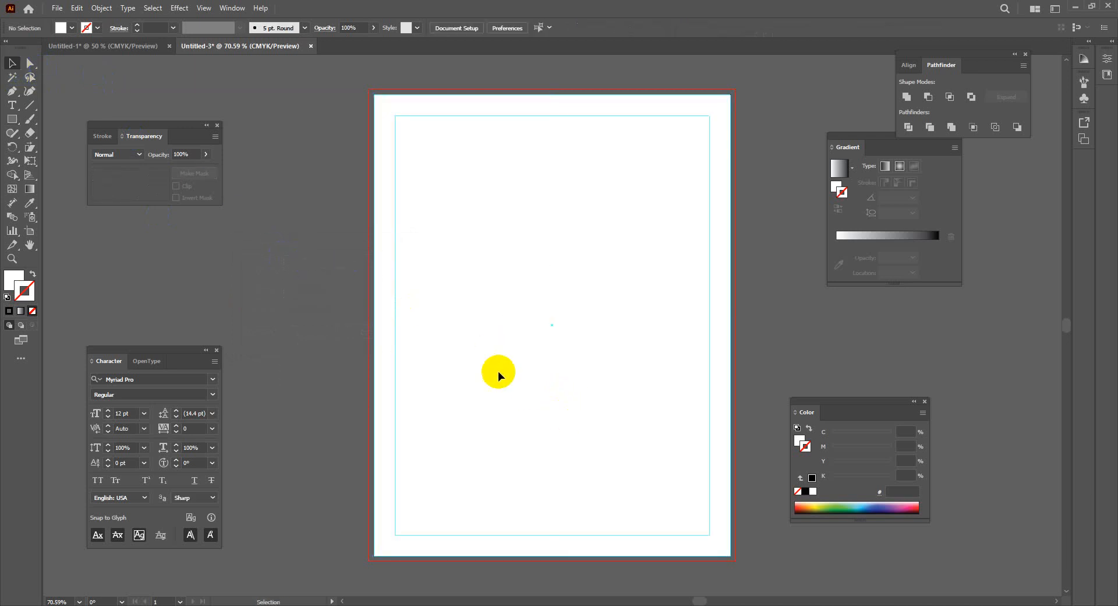
click(11, 119)
drag(400, 110, 372, 93)
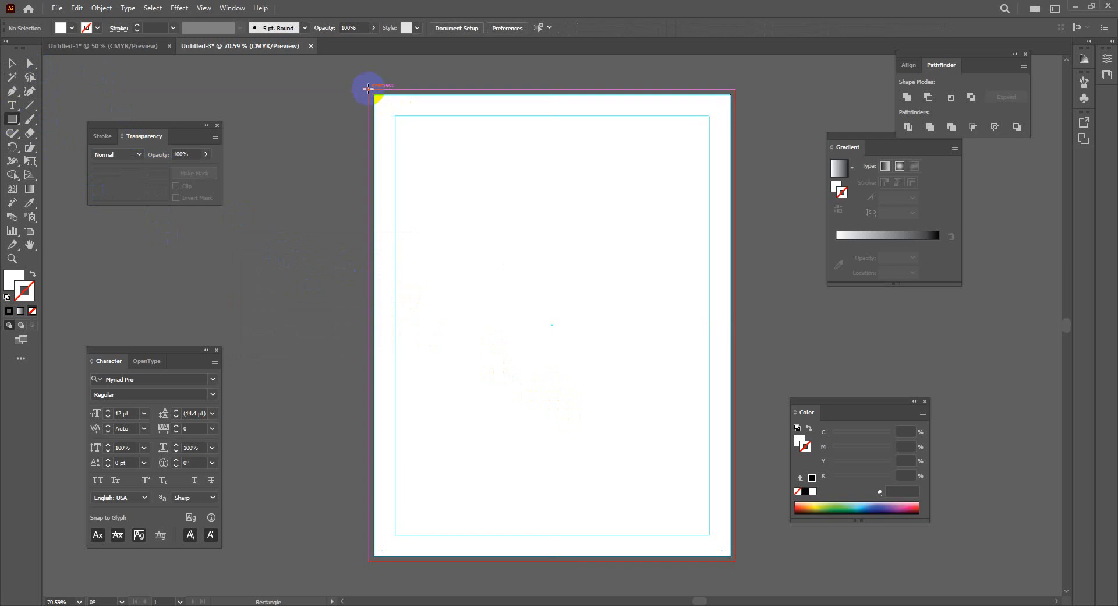
drag(491, 212, 737, 562)
Apply Ctrl+2 to the bleed rectangle and clear the selection
click(12, 62)
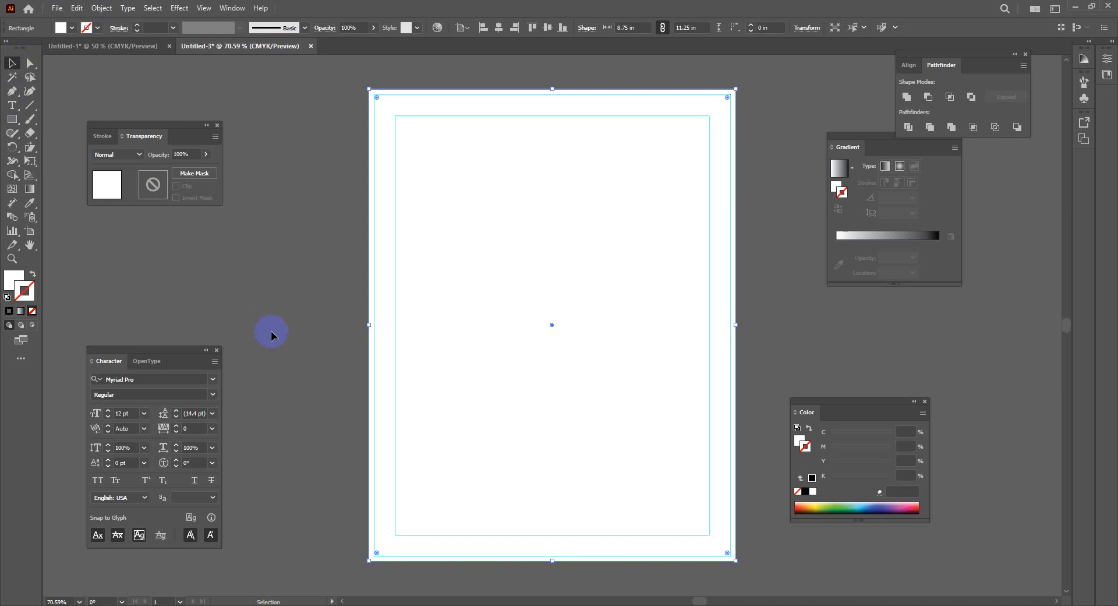
click(272, 331)
click(603, 350)
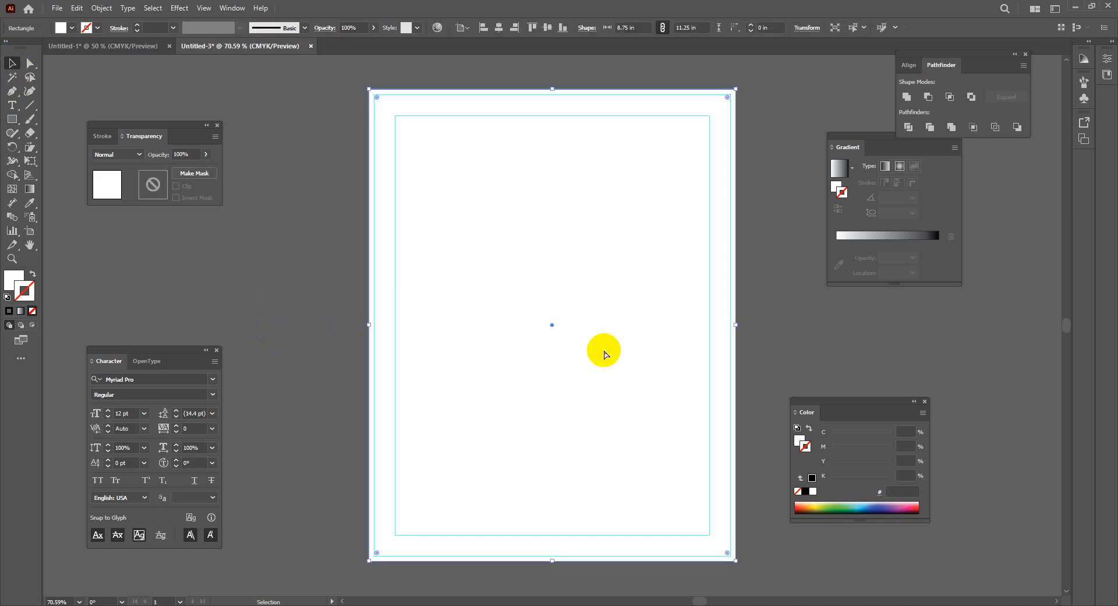
key(ctrl+2)
click(339, 333)
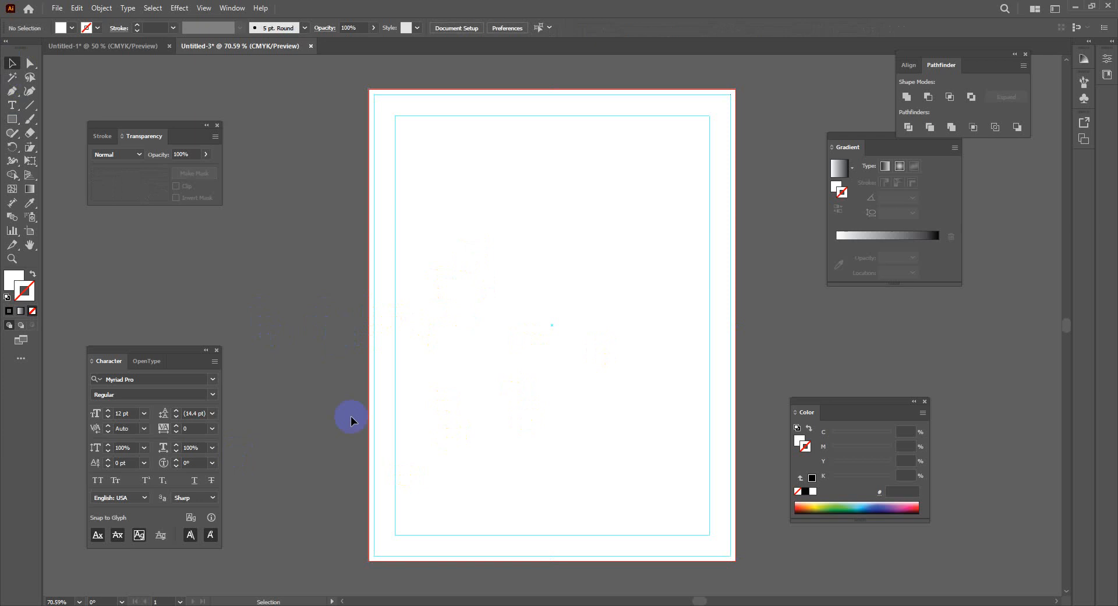
click(294, 604)
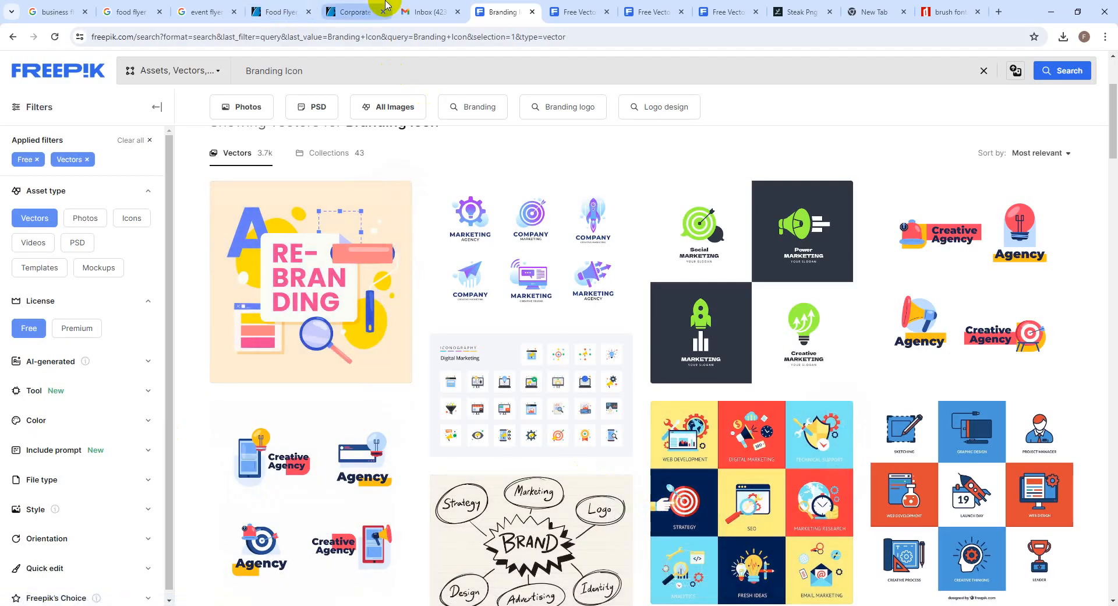
View the Corporate Business Flyer tab, close it, and return to the Food Flyer page
click(277, 11)
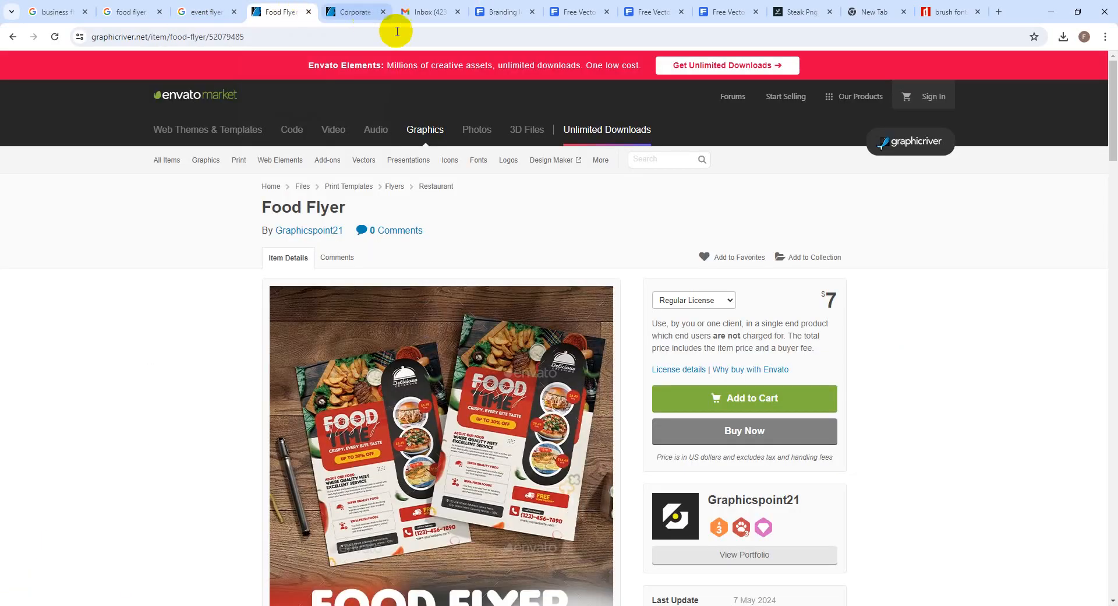
click(355, 12)
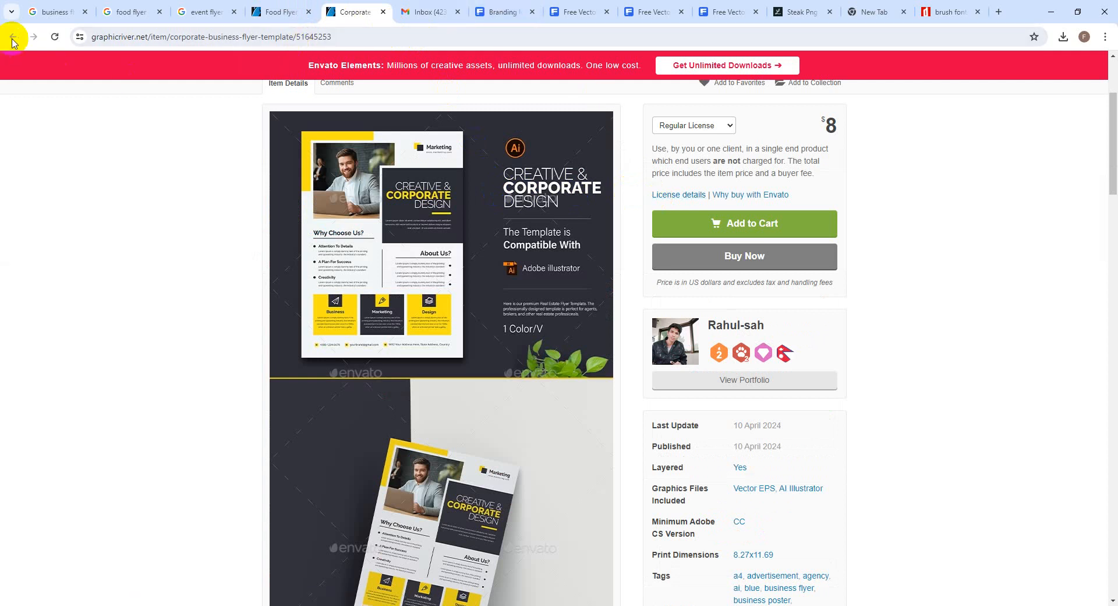
click(383, 12)
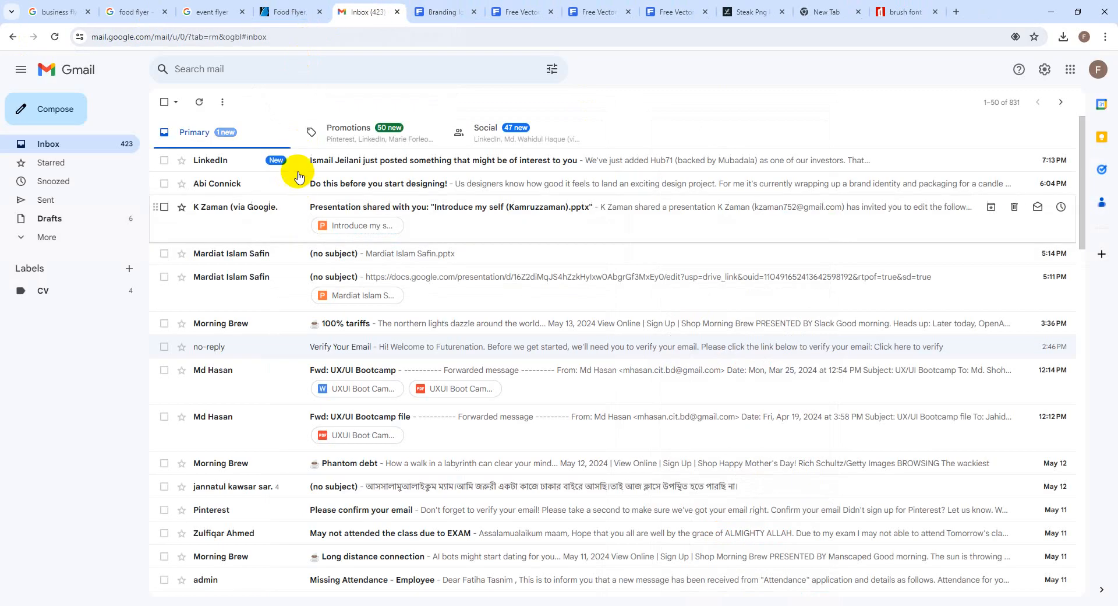
click(299, 11)
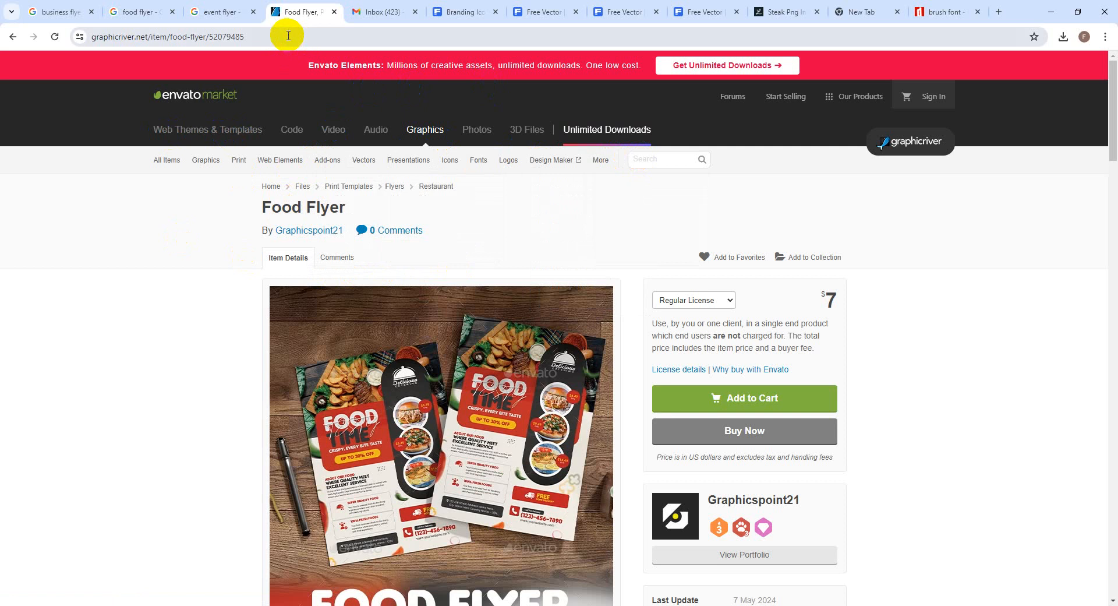
Search GraphicRiver for 'Business Flyer' and scroll through the 36,244 results
mouse_move(479, 159)
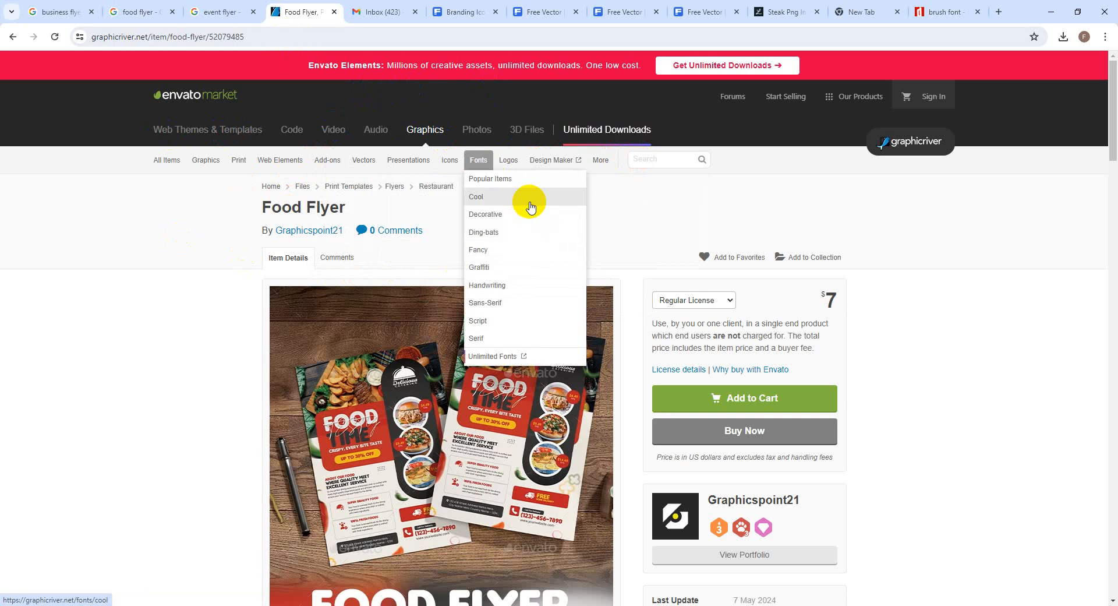
text(Bus)
key(BackSpace)
text(iness Flyer)
key(Return)
scroll(518, 384, down, 5)
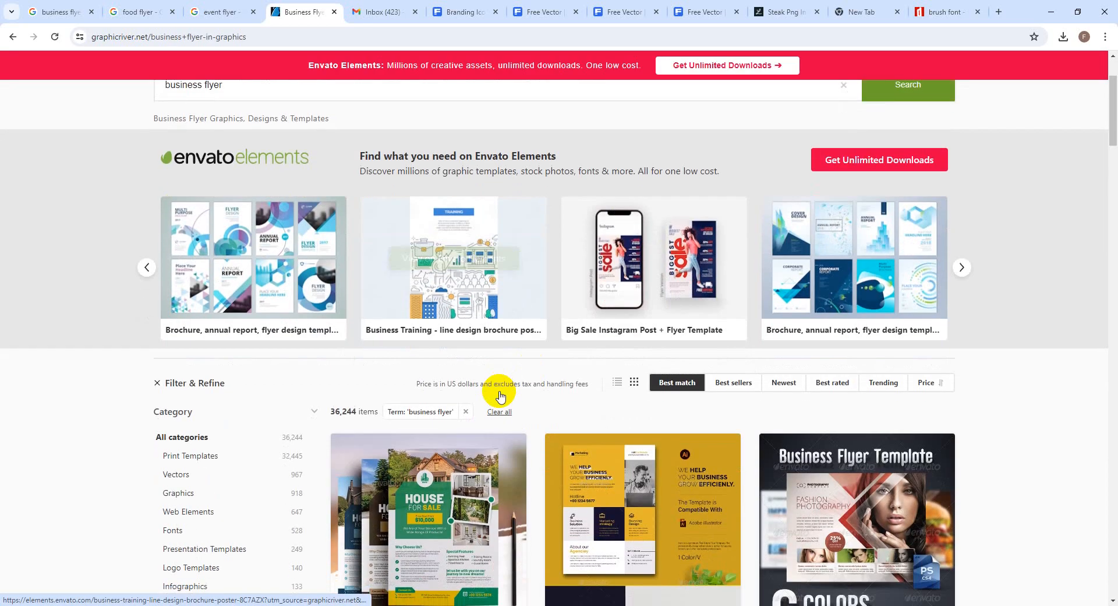
scroll(500, 395, down, 6)
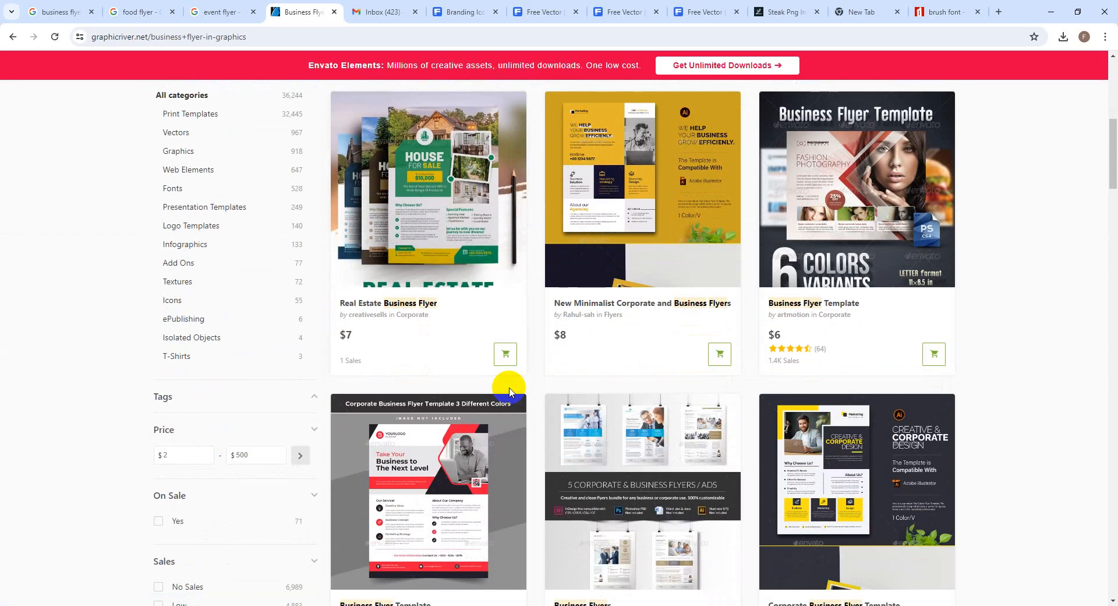
scroll(511, 392, down, 3)
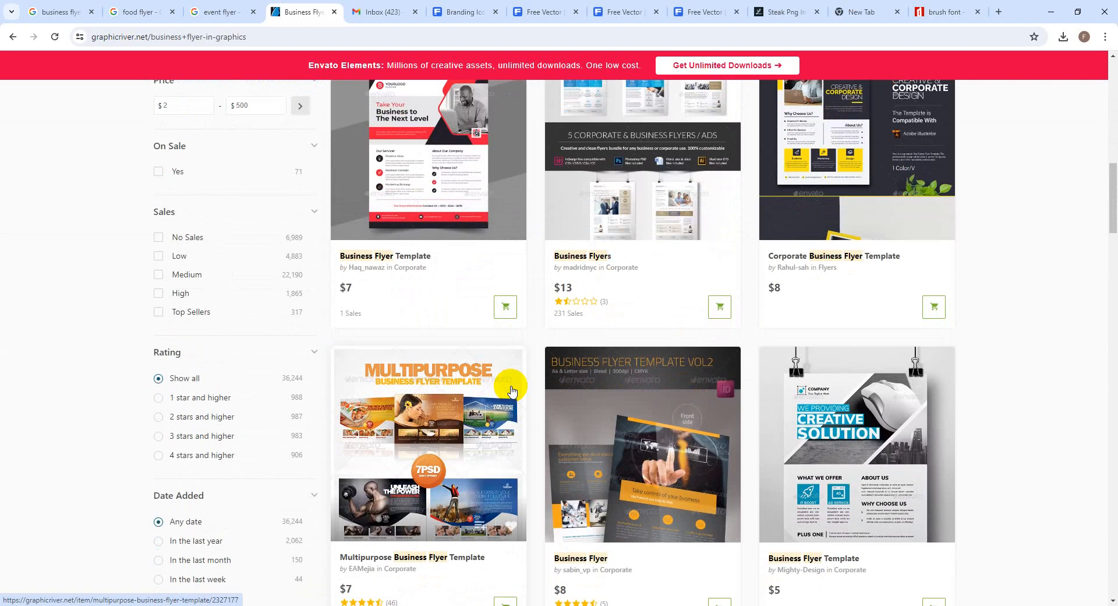
Open the first Business Flyer Template's full-size preview, zoomed out to show the whole red-and-black flyer
click(399, 150)
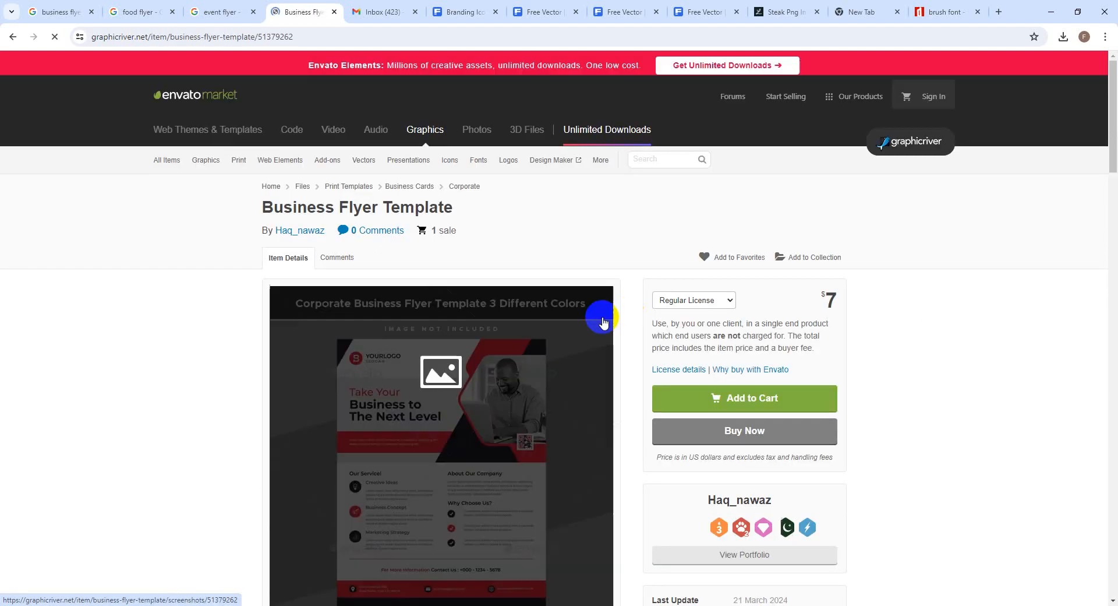
scroll(622, 361, down, 2)
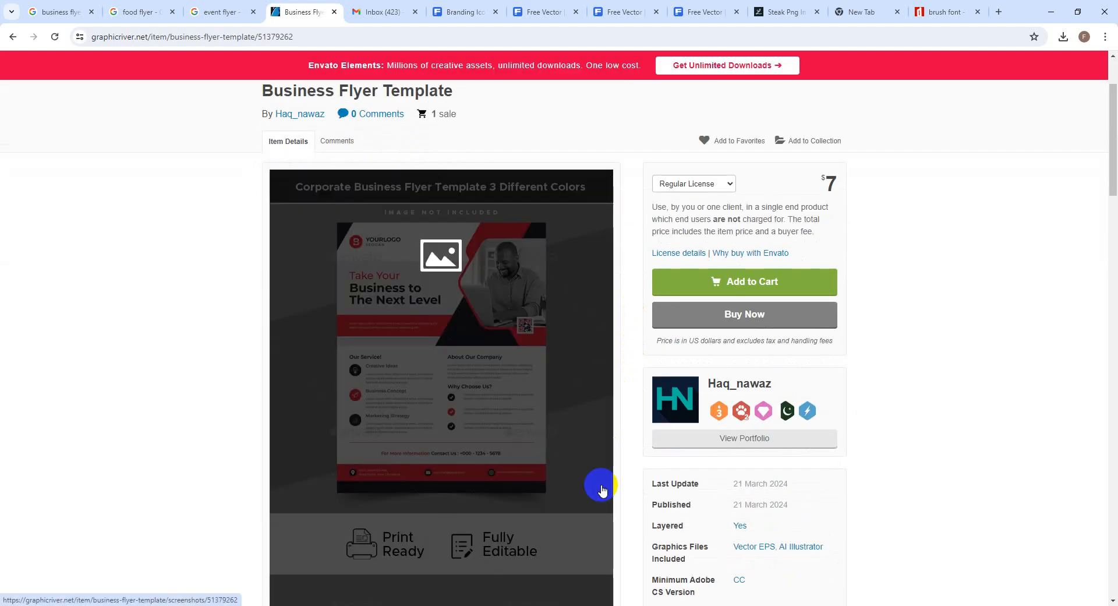
click(530, 344)
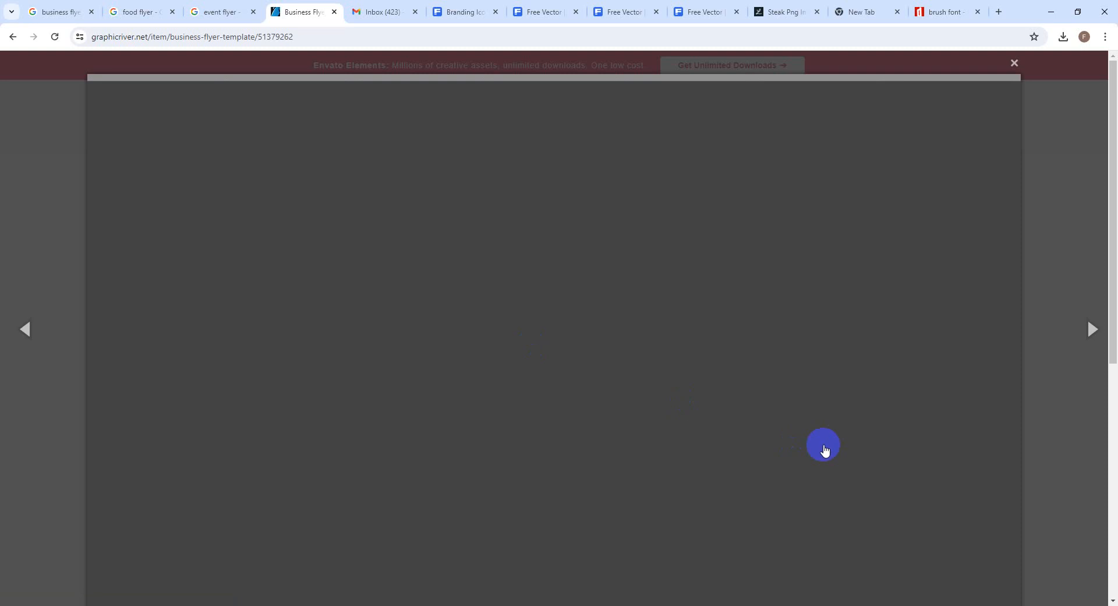
scroll(651, 473, down, 4)
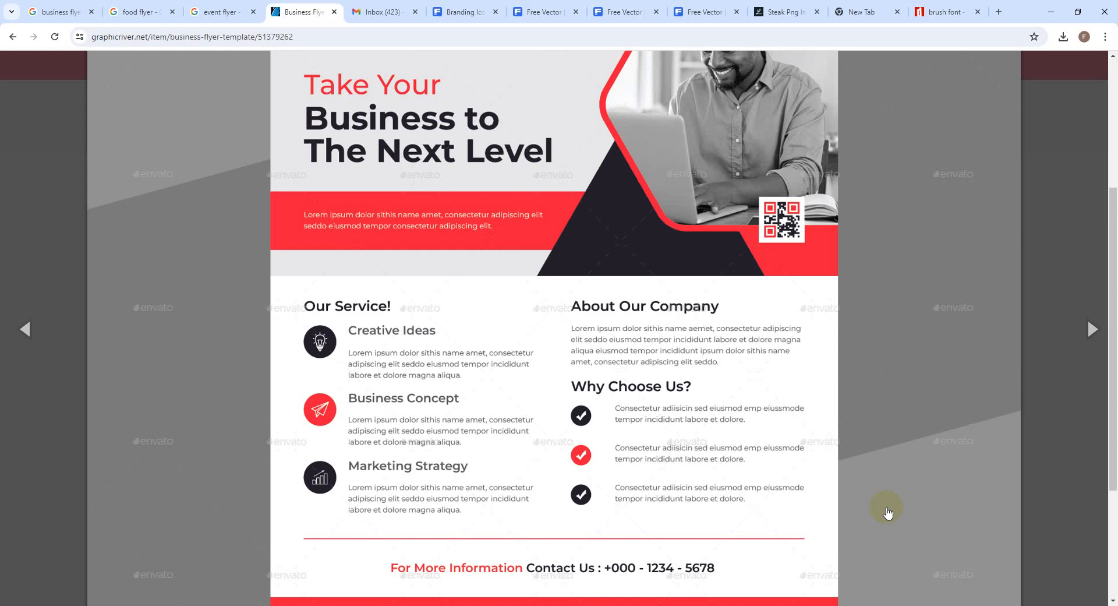
key(ctrl+minus)
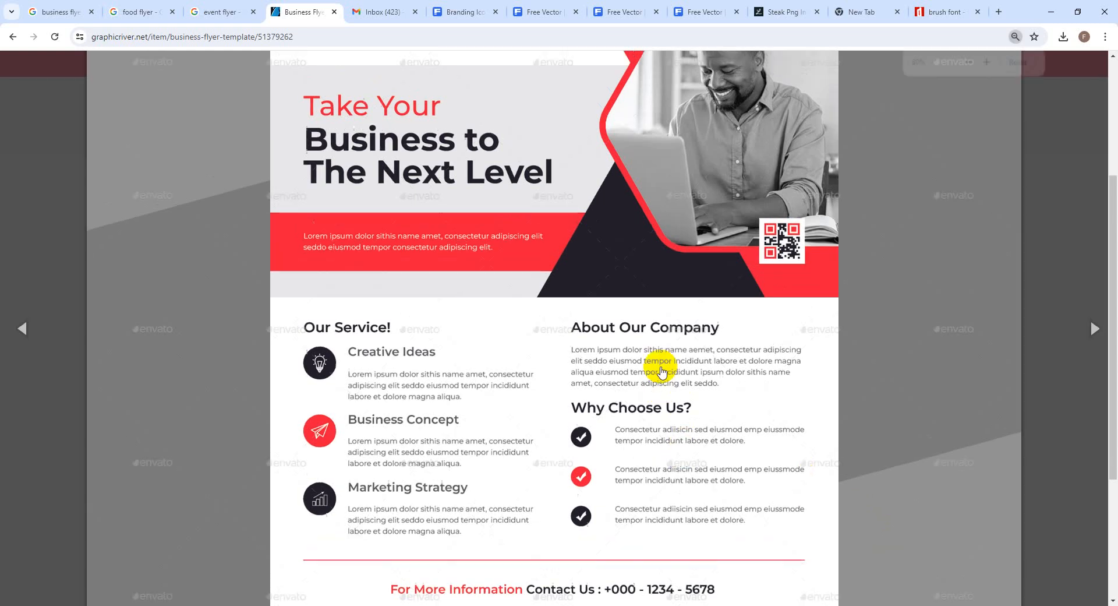
key(ctrl+minus)
key(ctrl+minus)
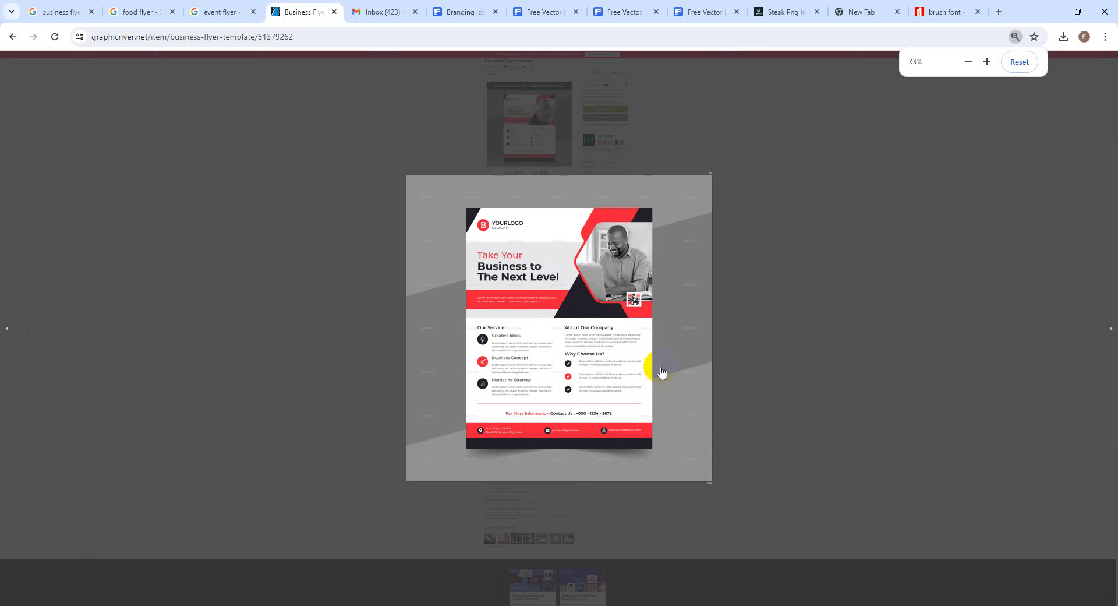